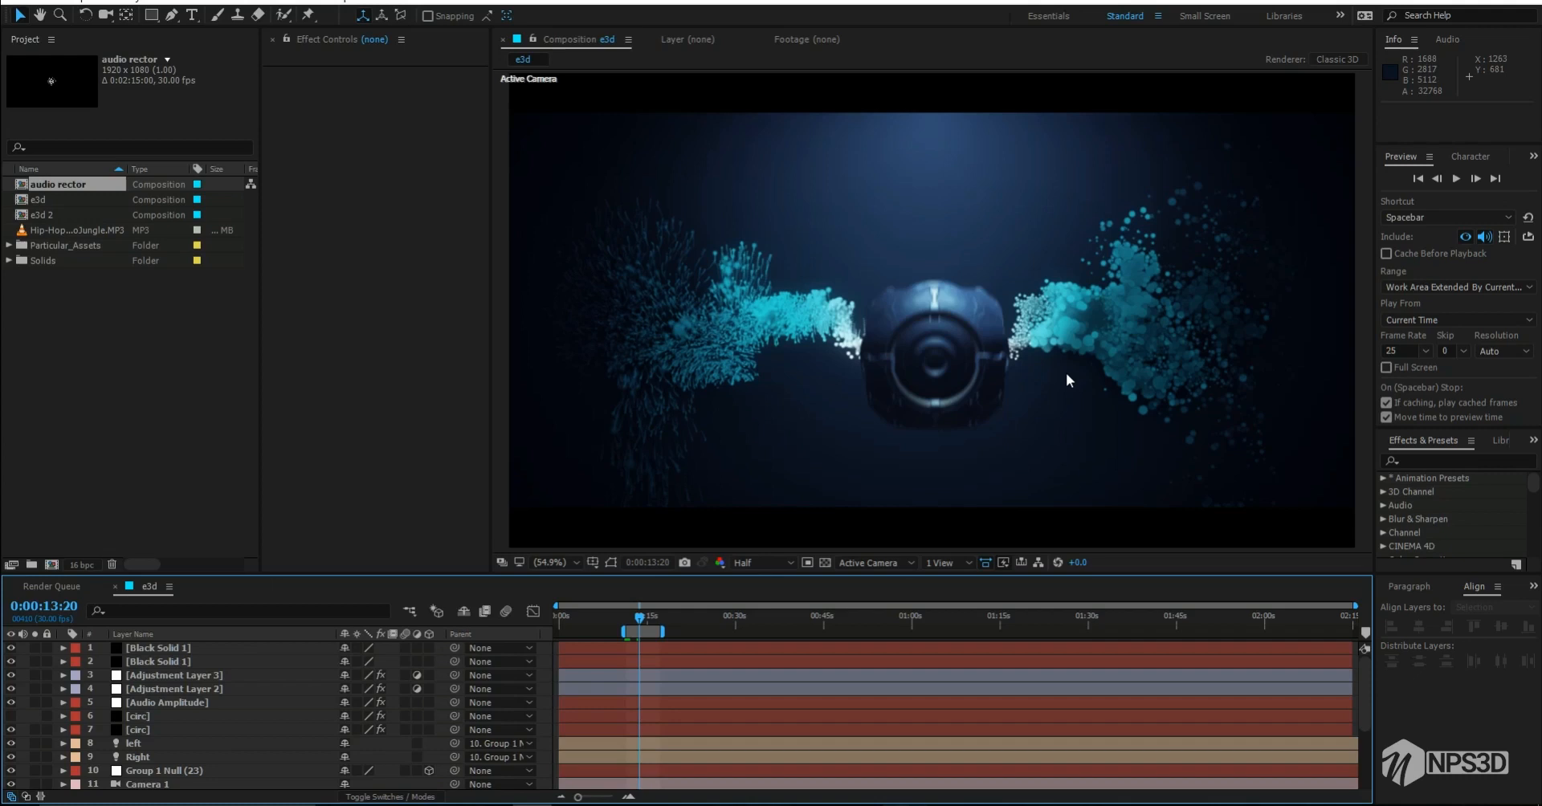
Step: Create a new 1920 × 1080 composition named base at 30 fps with a duration of 0:02:15:00
click(51, 564)
text(ba)
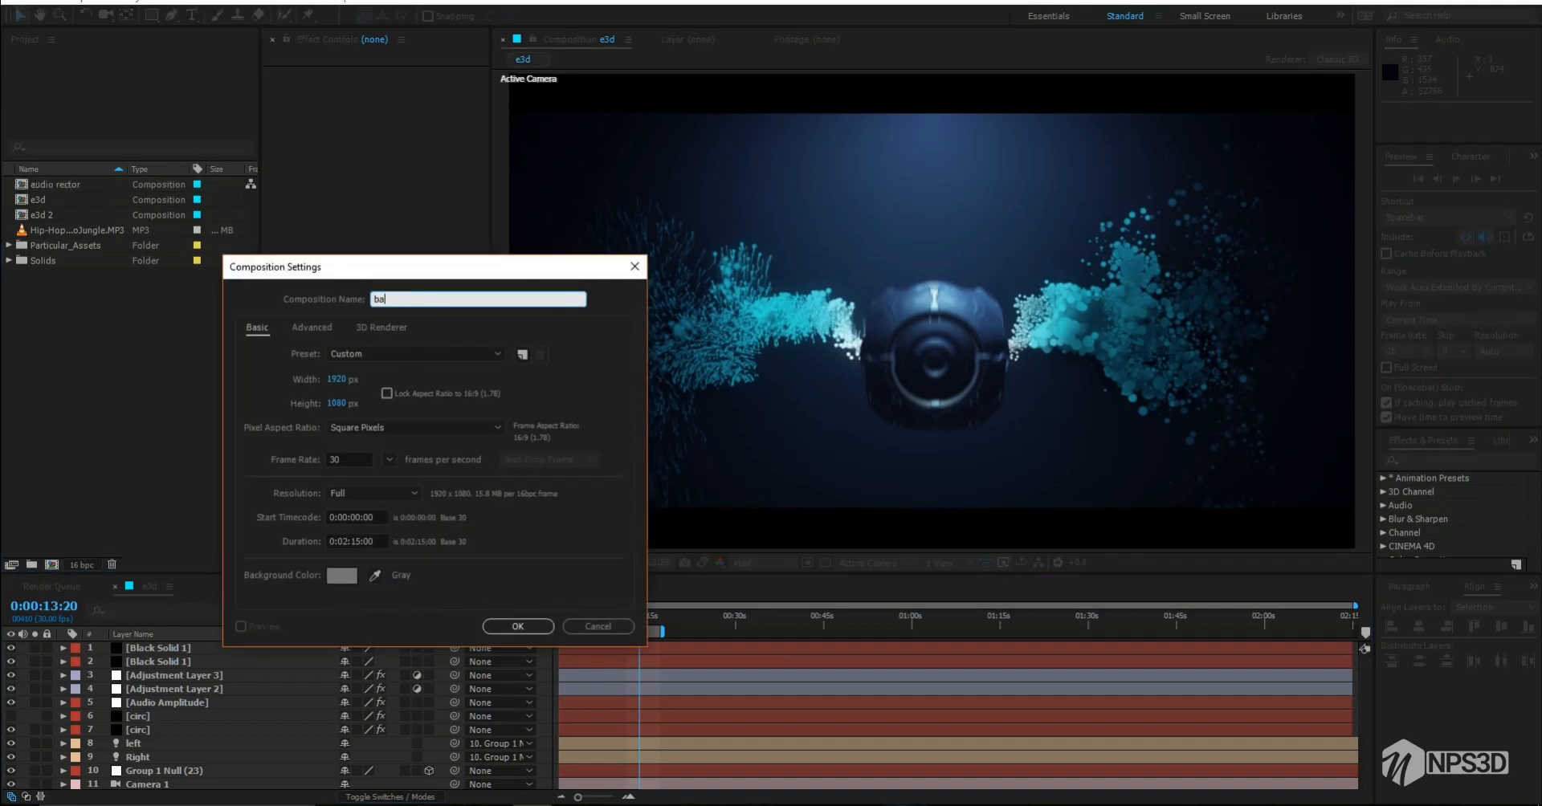
text(se)
key(Return)
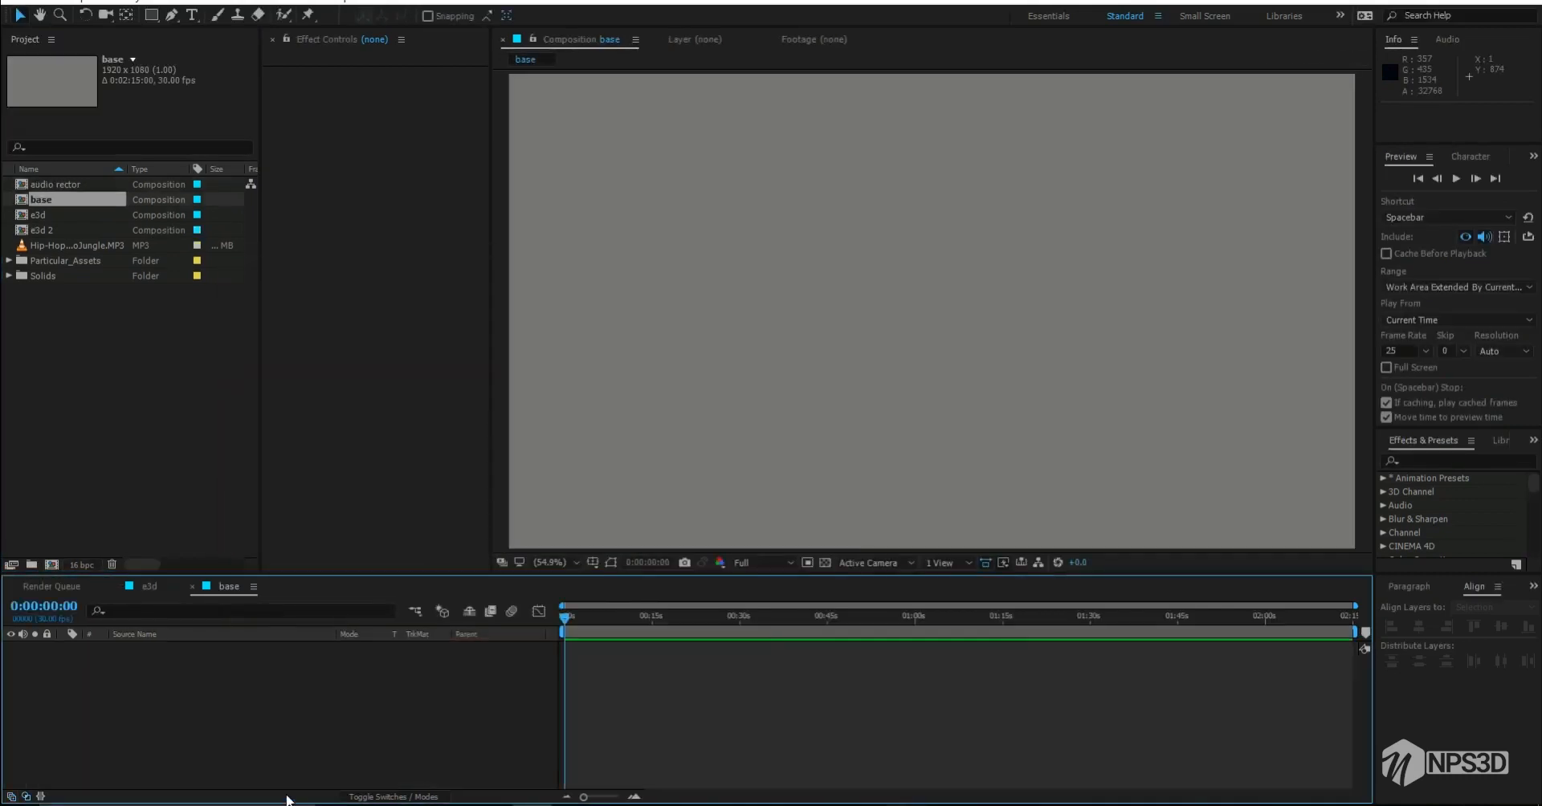
Step: Add a black full-frame solid layer named e3d to the base composition
right_click(277, 611)
mouse_move(361, 620)
click(514, 655)
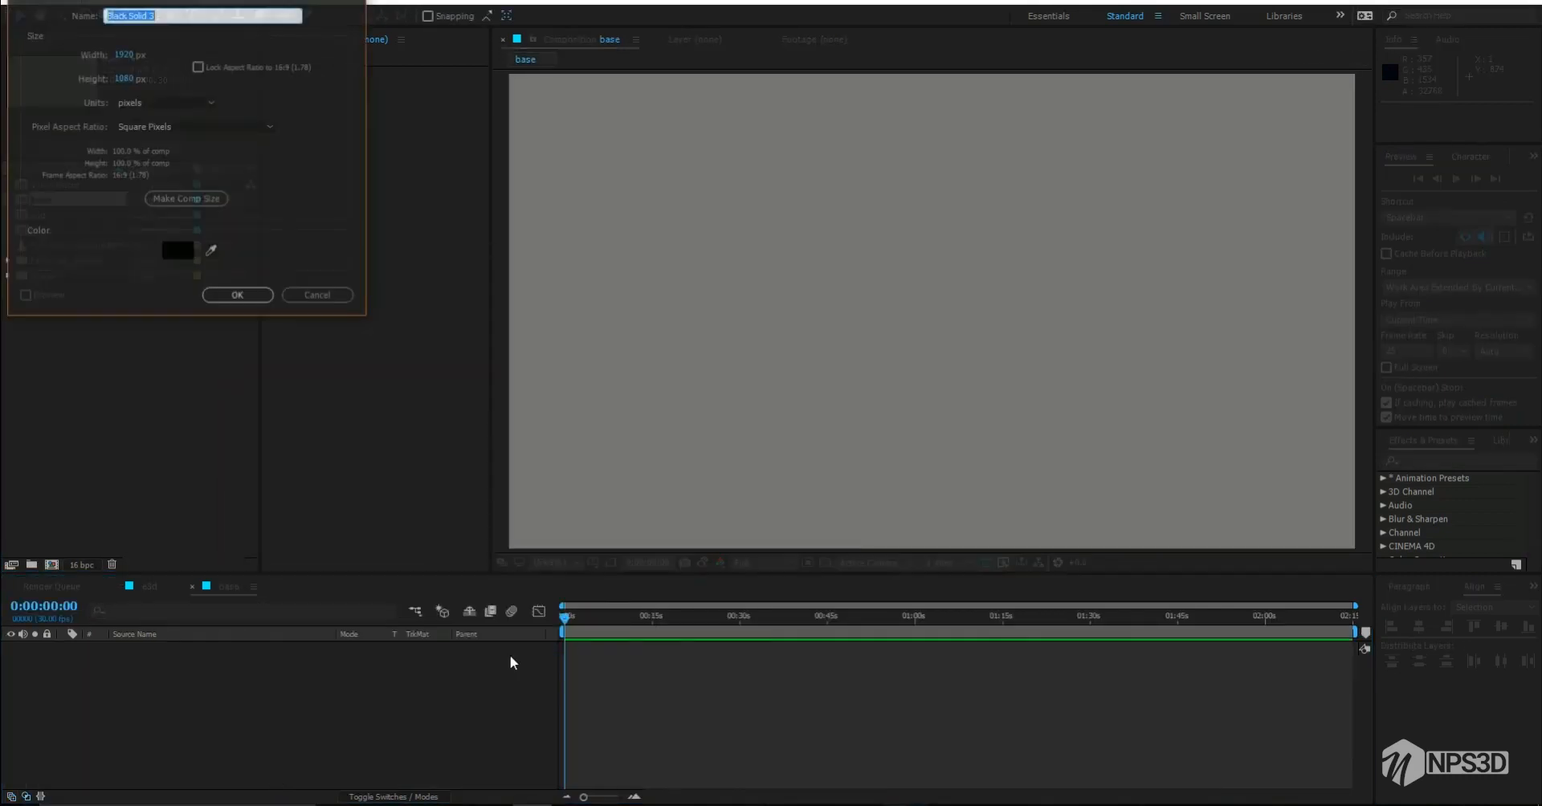
text(e3d)
key(Return)
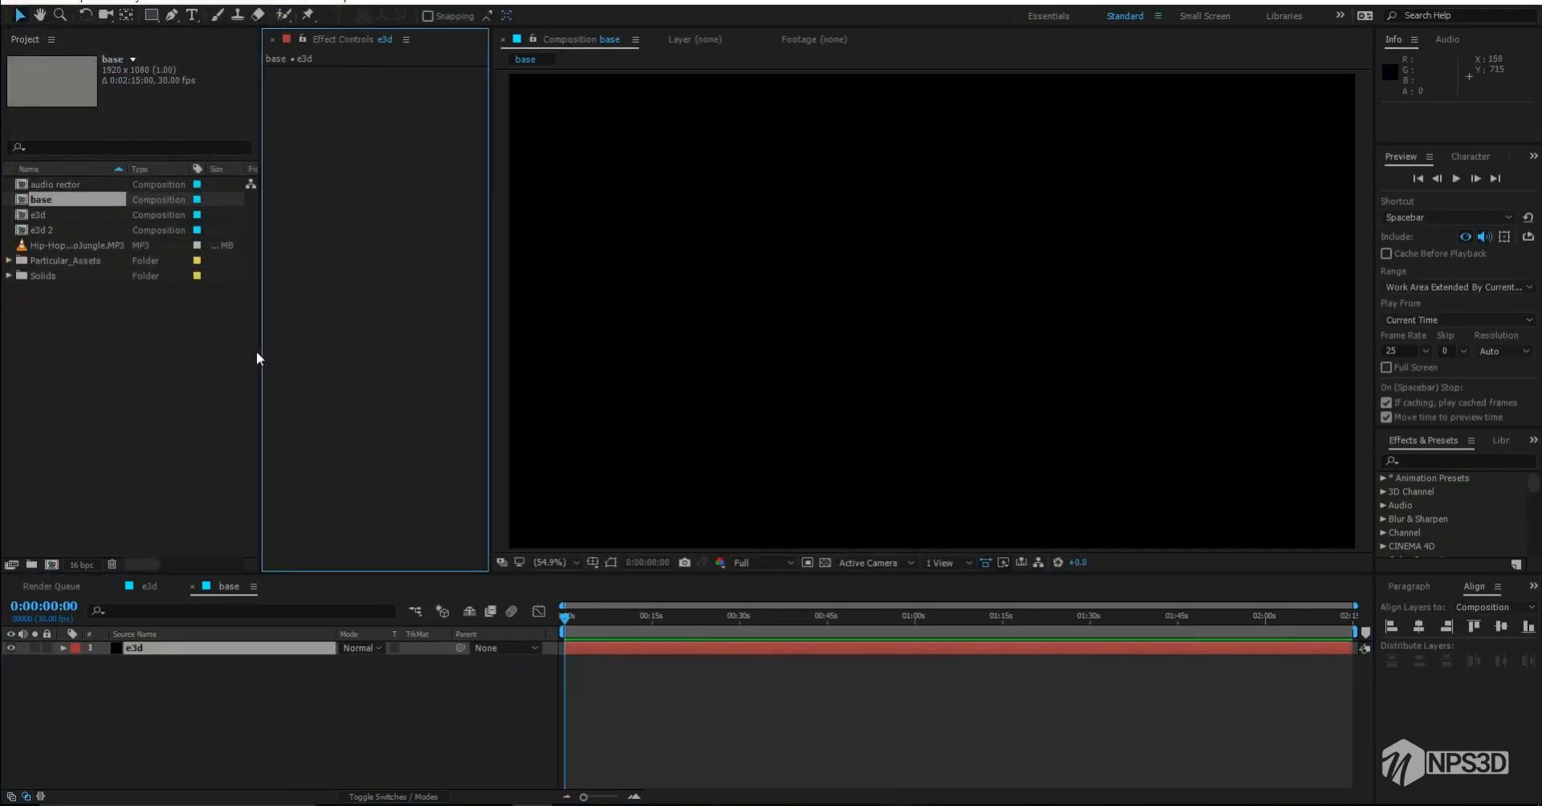
Step: Apply the Element effect to the e3d solid and open its scene setup
drag(259, 351, 222, 352)
key(ctrl+space)
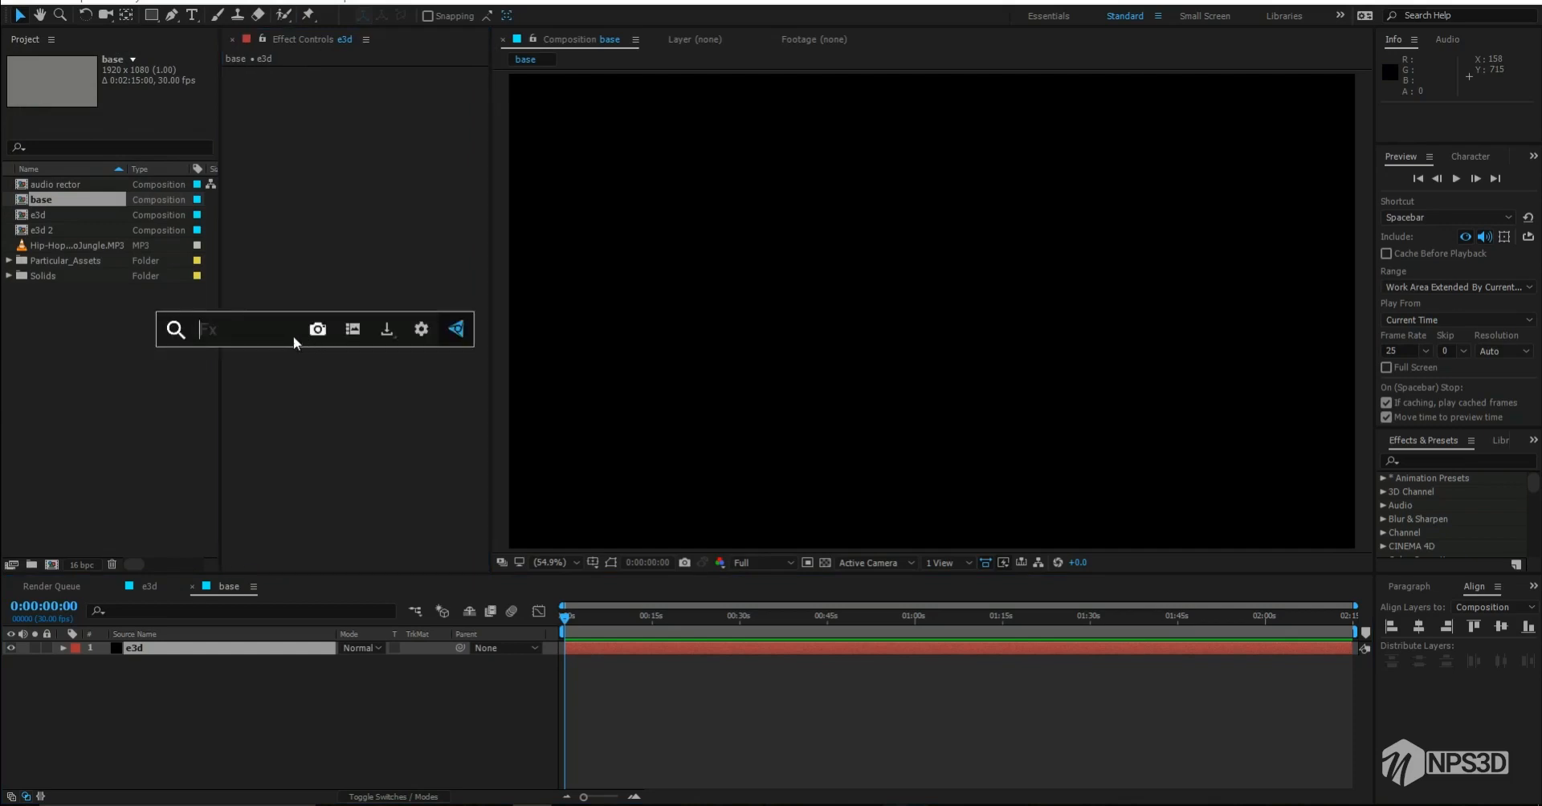
text(e)
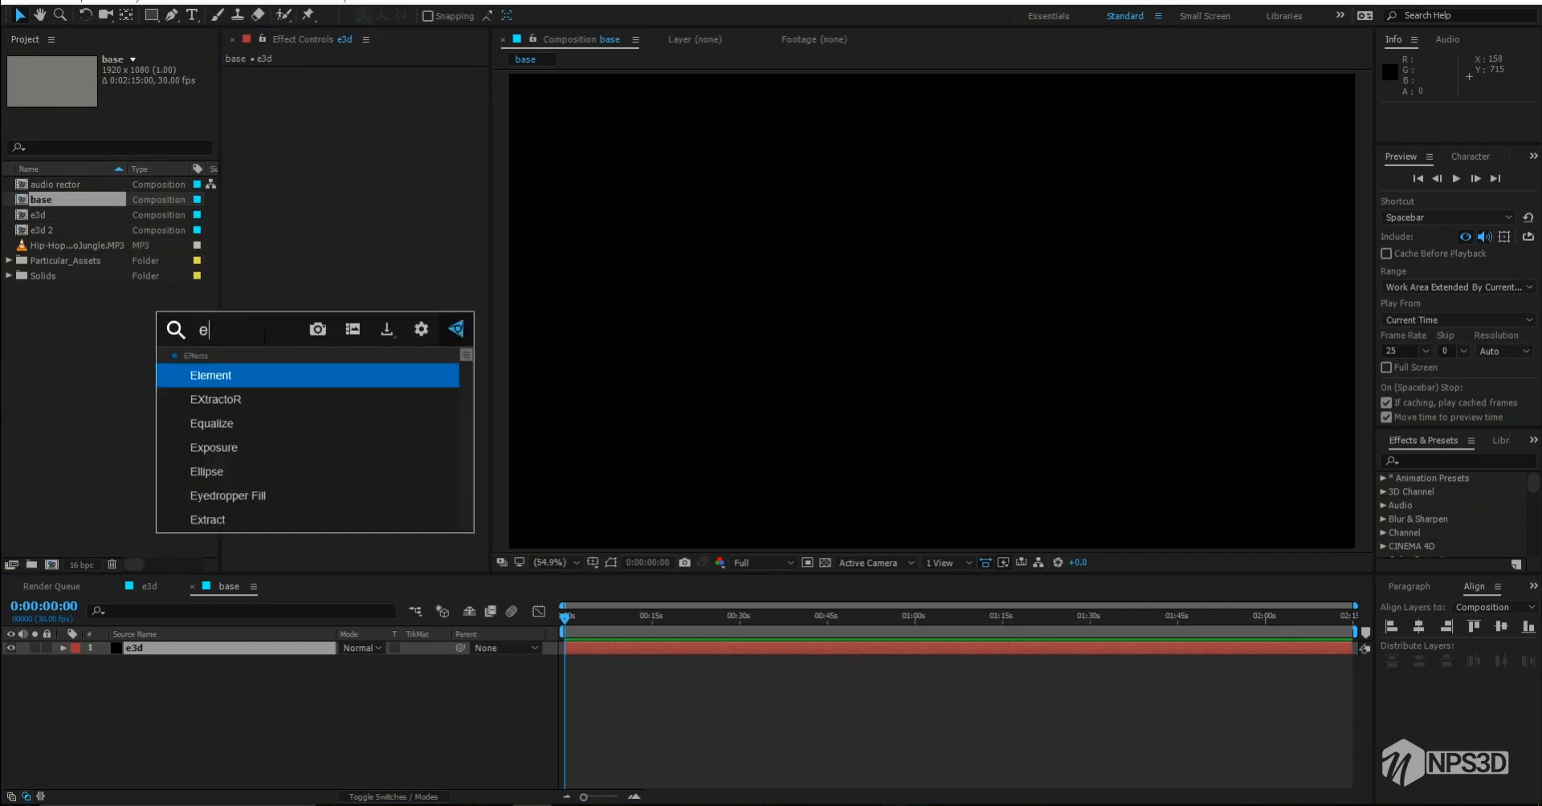
key(Escape)
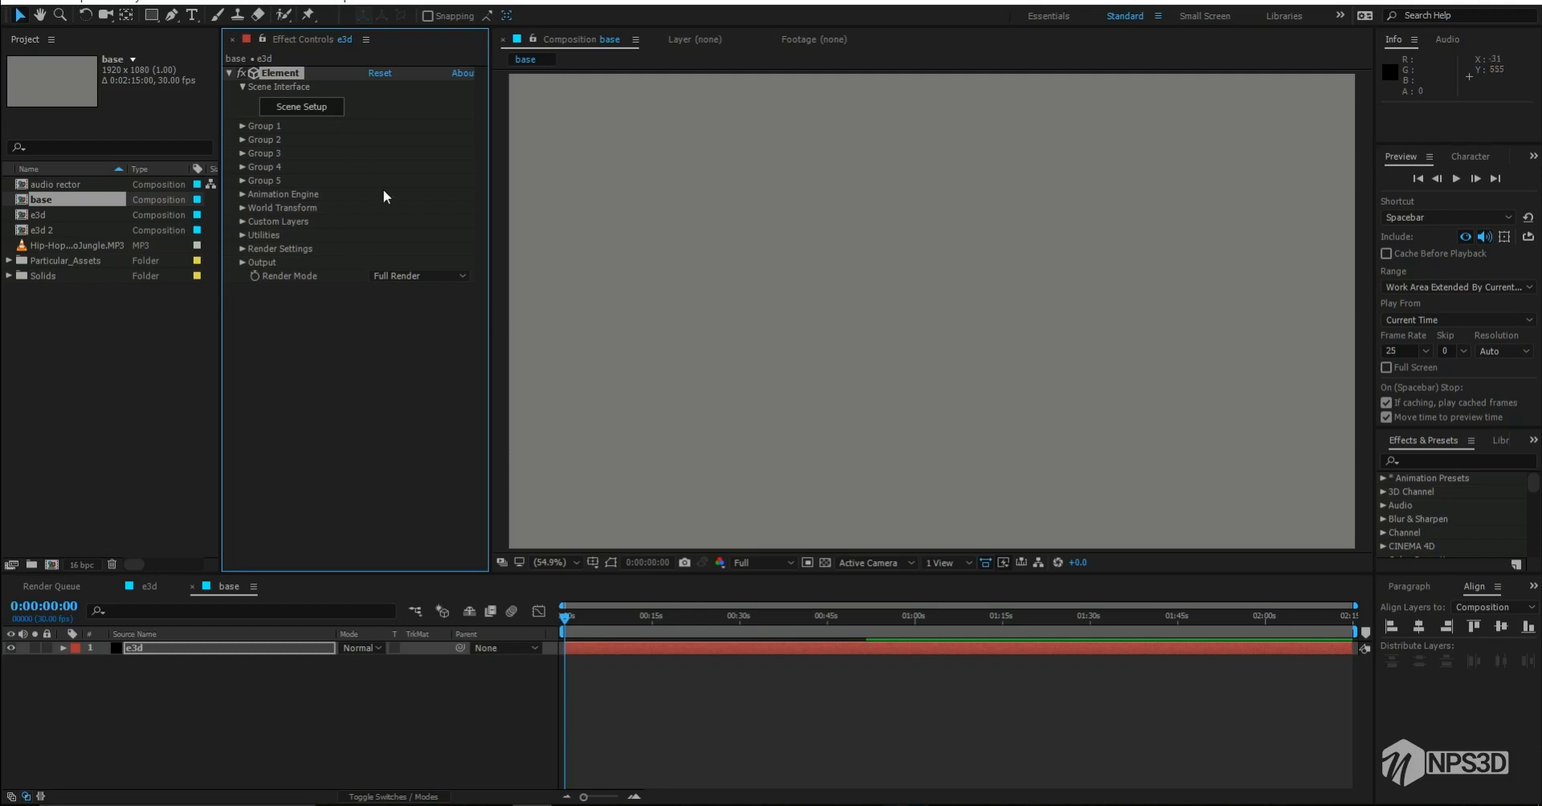
click(327, 107)
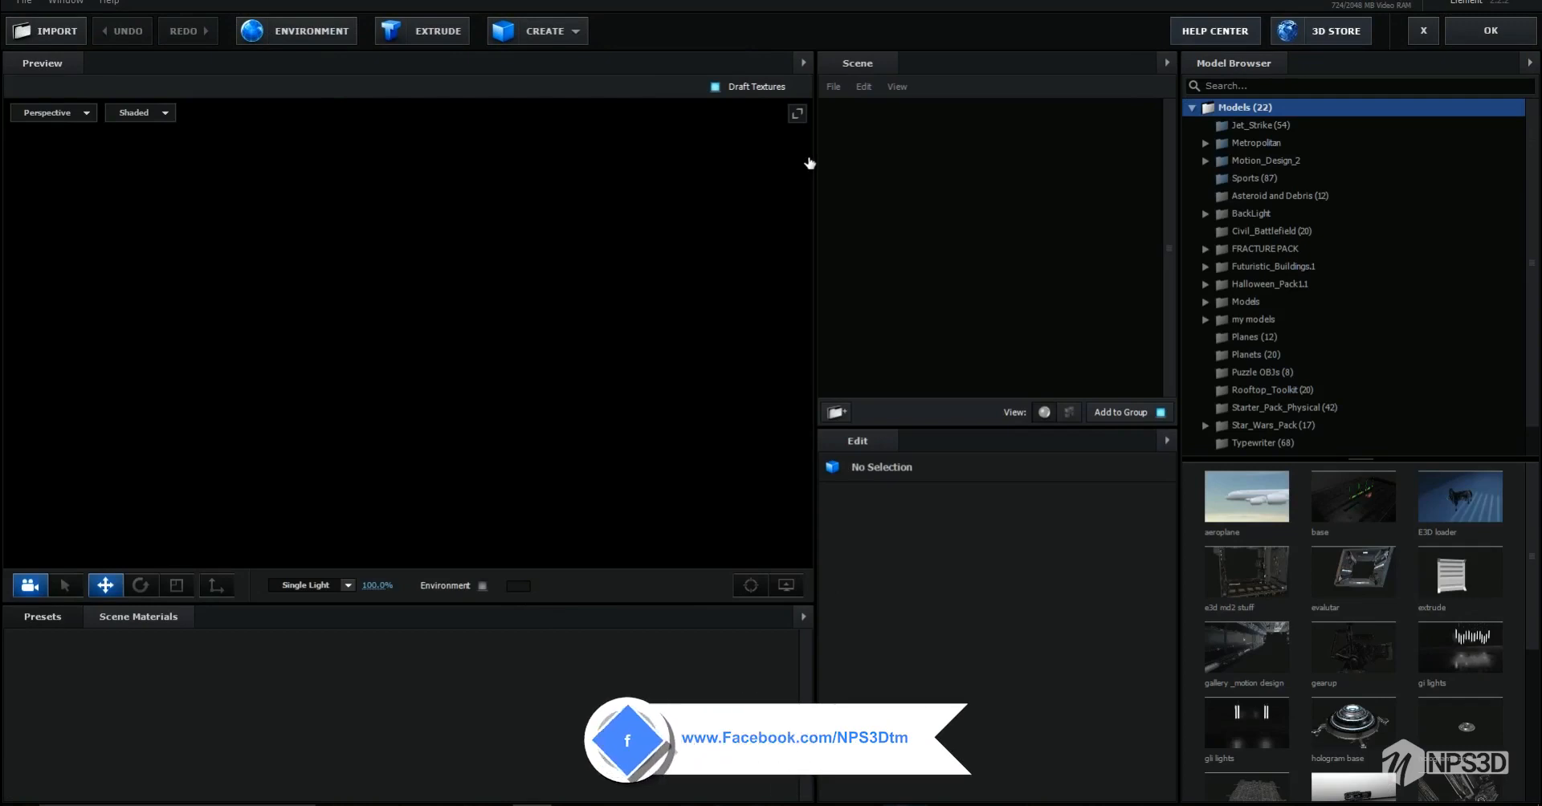
Step: Add the trophy model from the Starter_Pack_Physical collection to the Element scene
click(1332, 406)
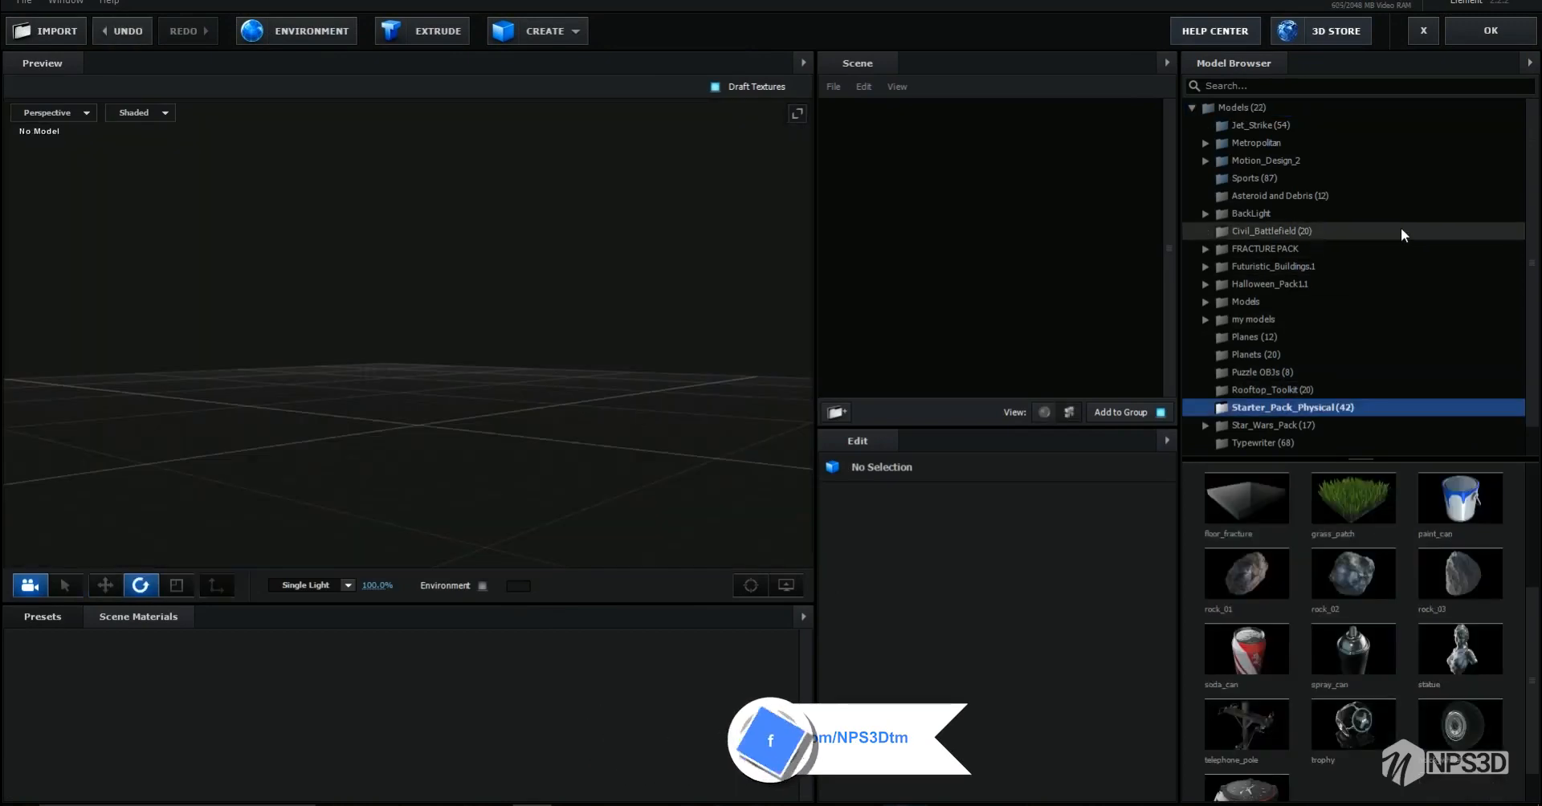
click(1322, 161)
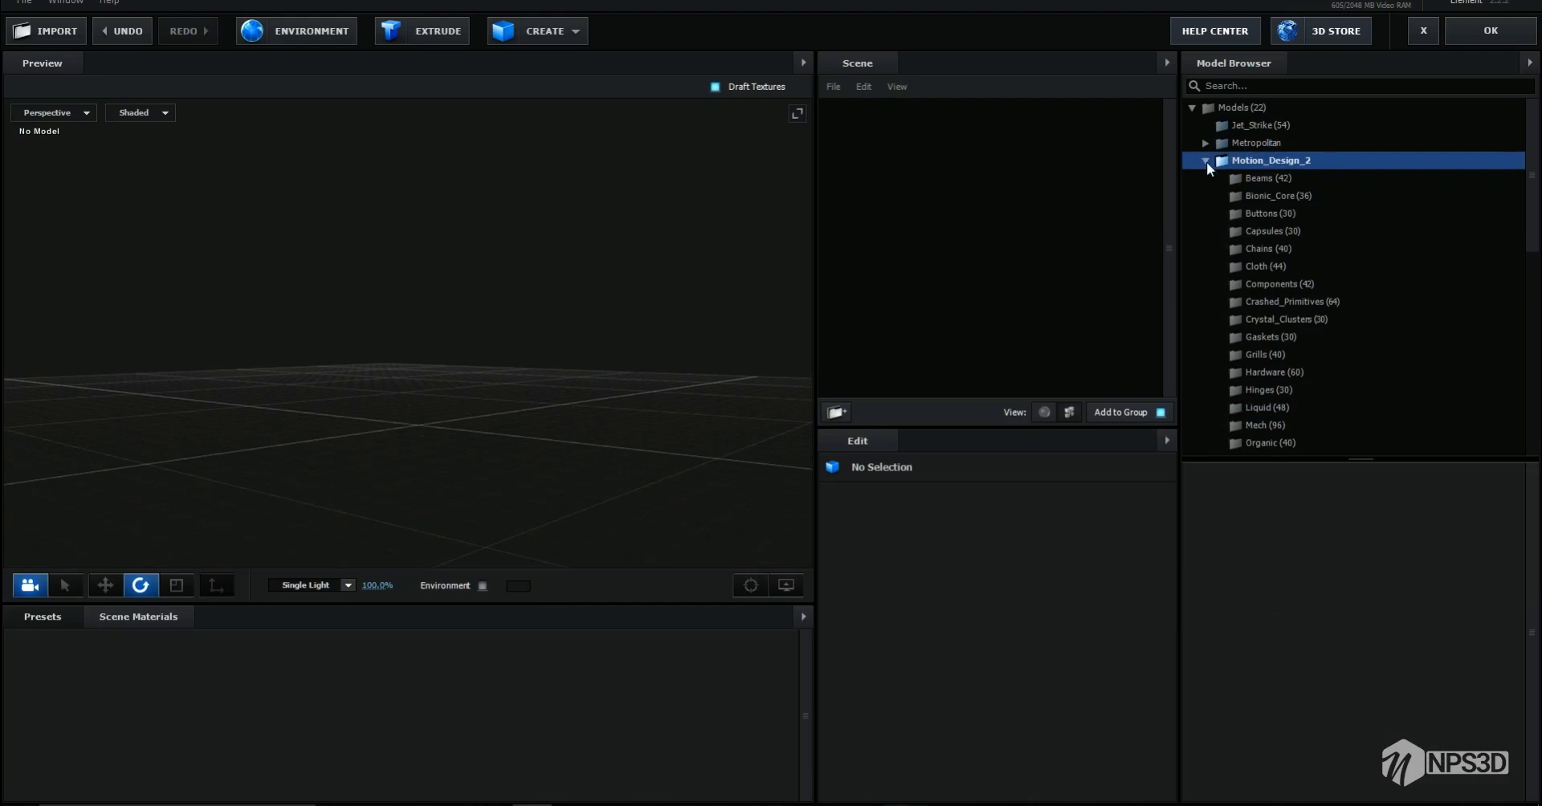
click(1304, 406)
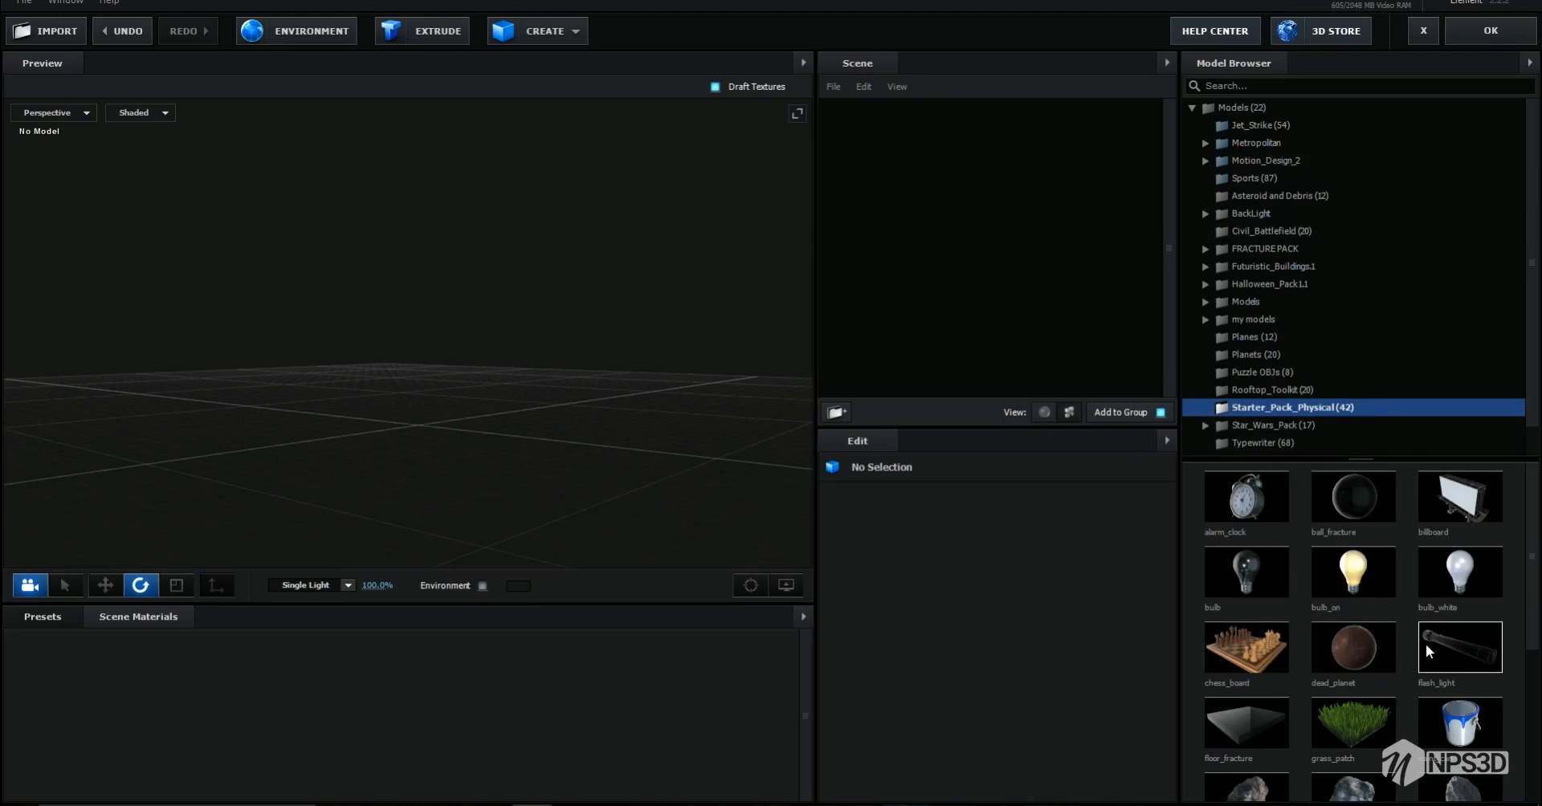
scroll(1422, 649, down, 2)
scroll(1408, 562, down, 2)
scroll(1408, 559, down, 1)
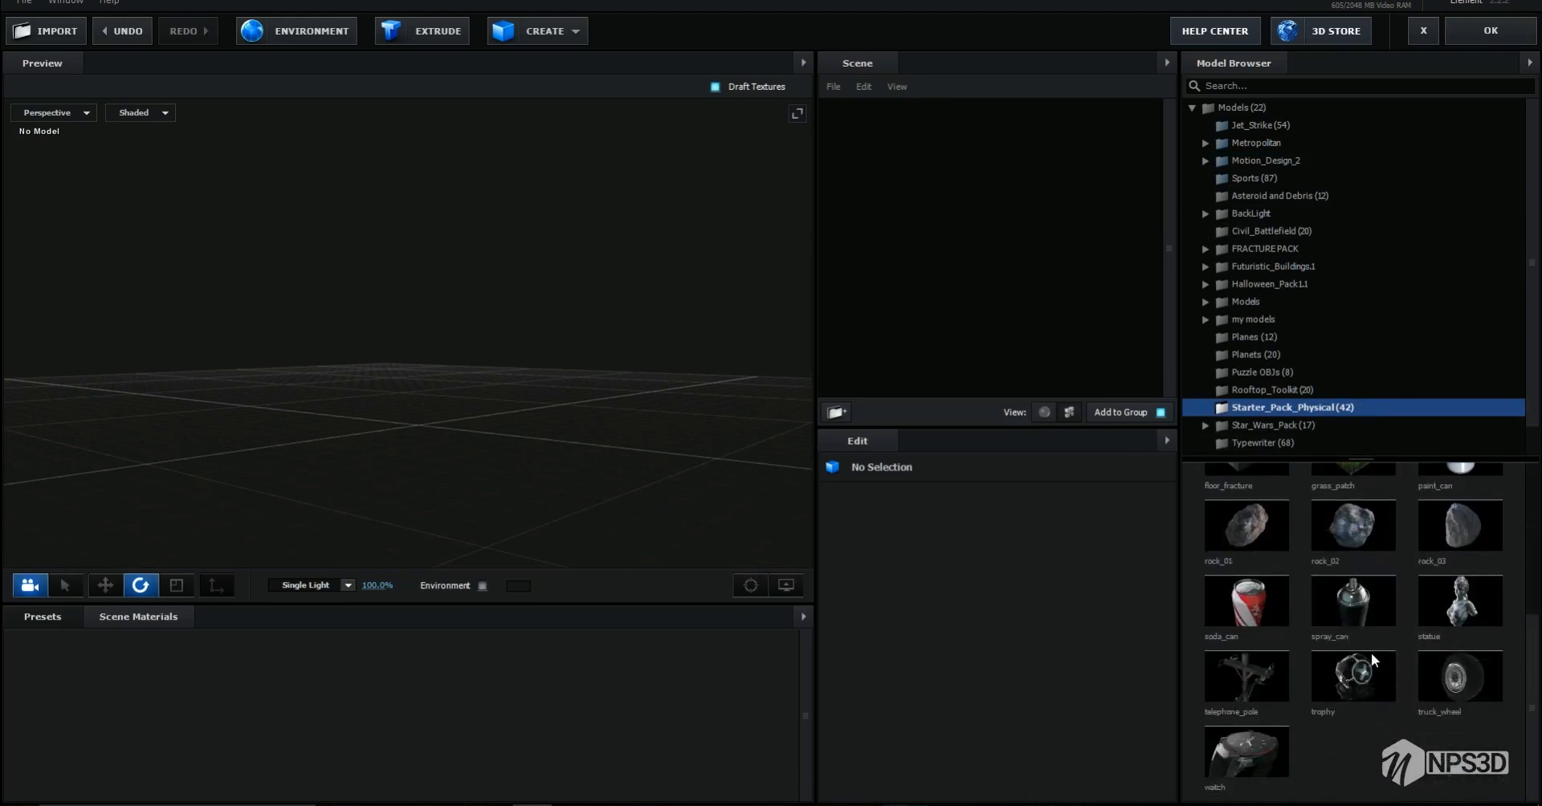
click(1369, 680)
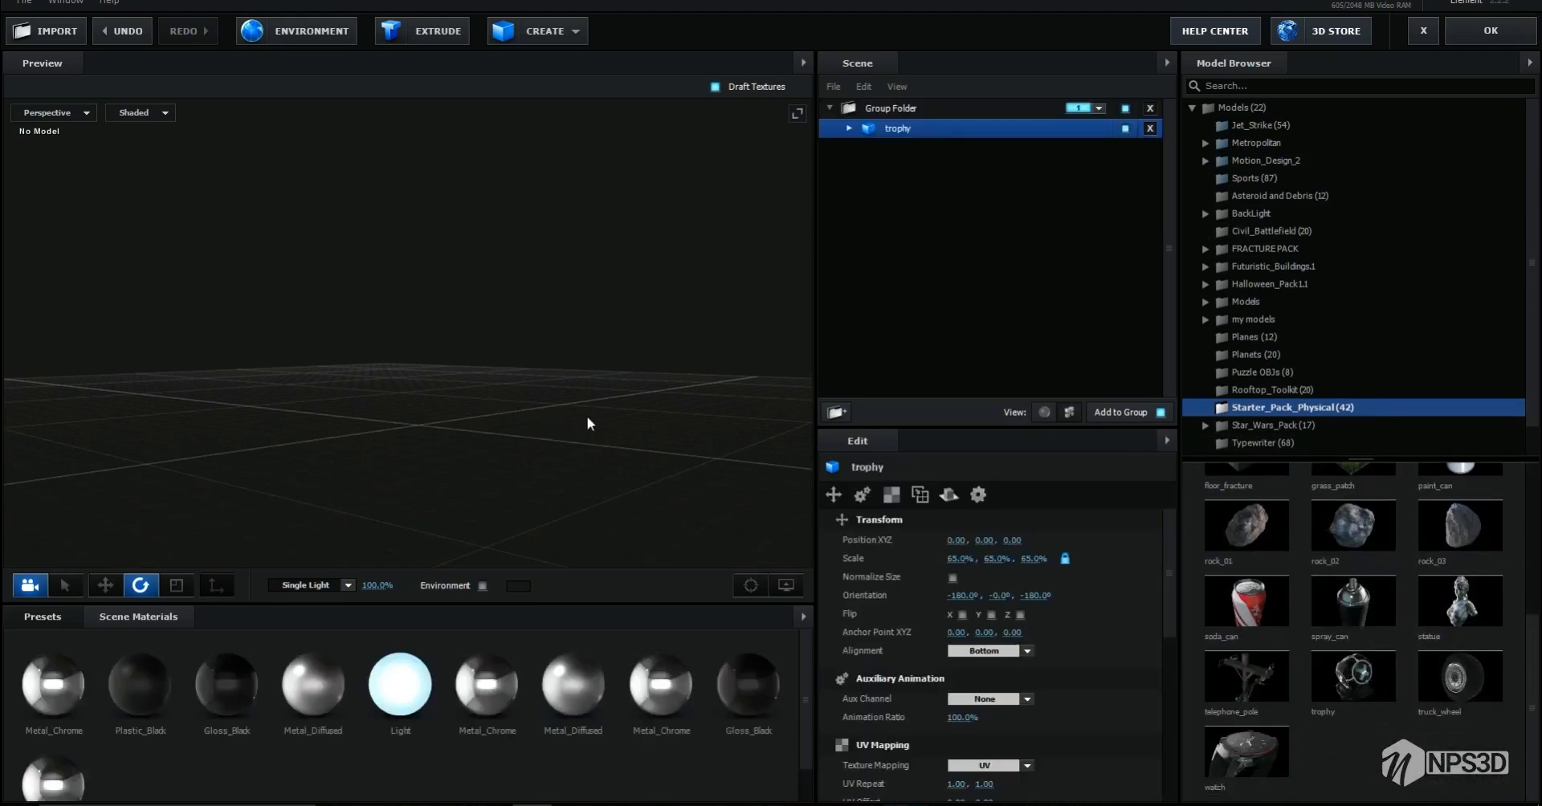
Step: Inspect the trophy model from several angles, and delete it together with its group folder from the scene
drag(628, 416, 571, 343)
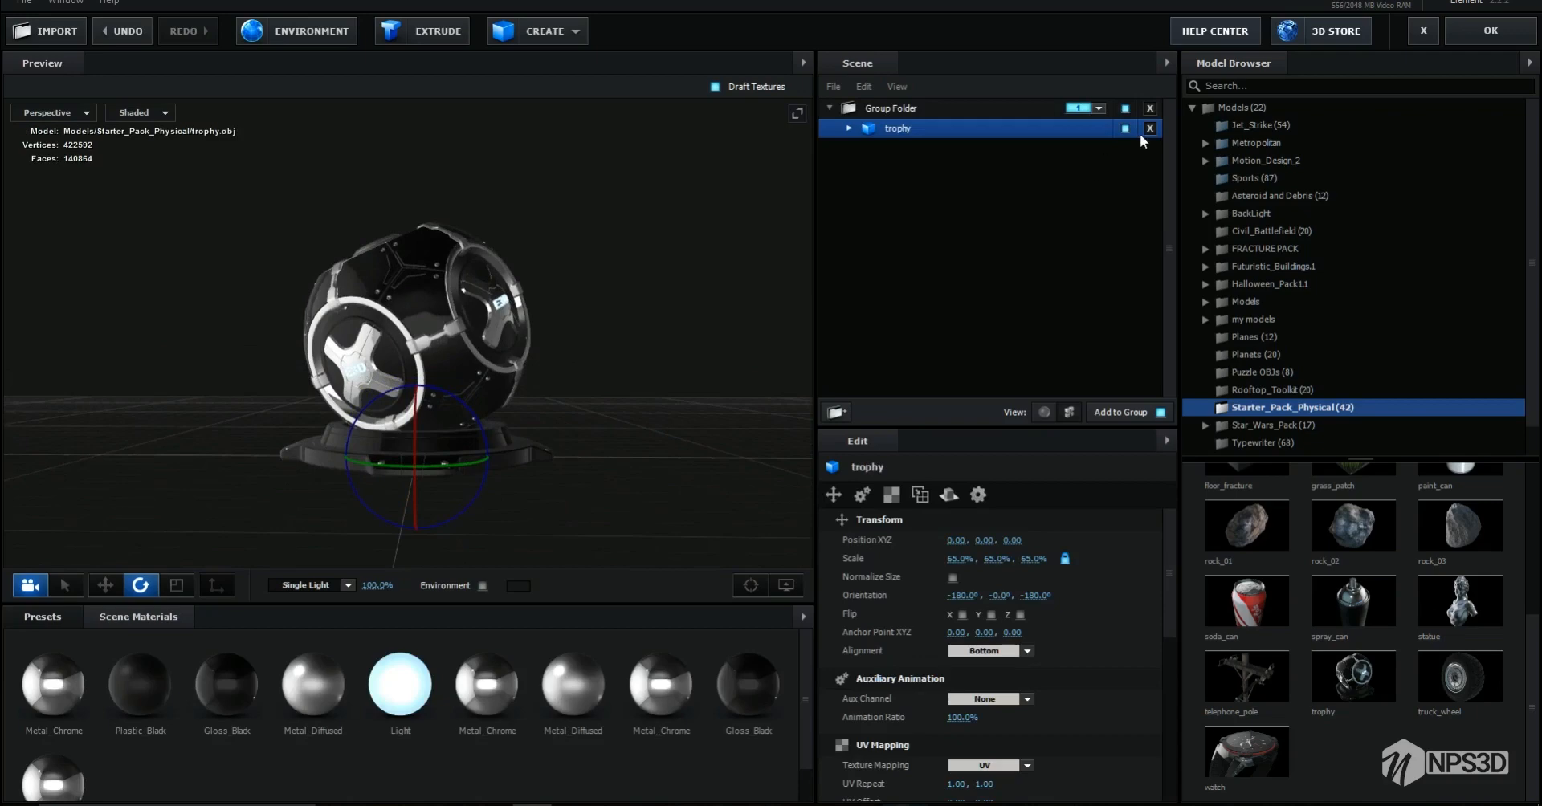
drag(544, 406, 538, 330)
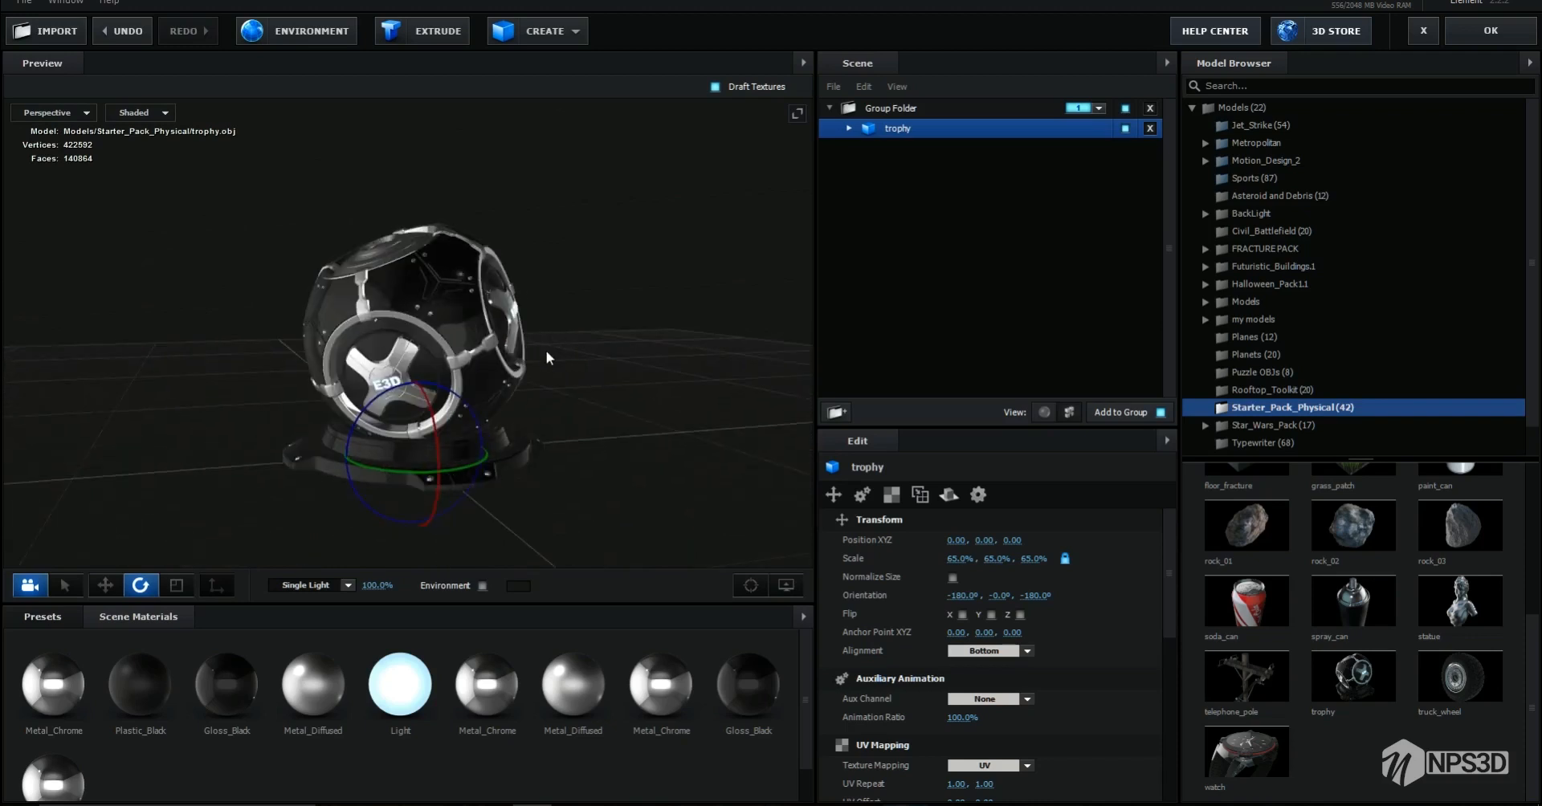
scroll(512, 344, up, 3)
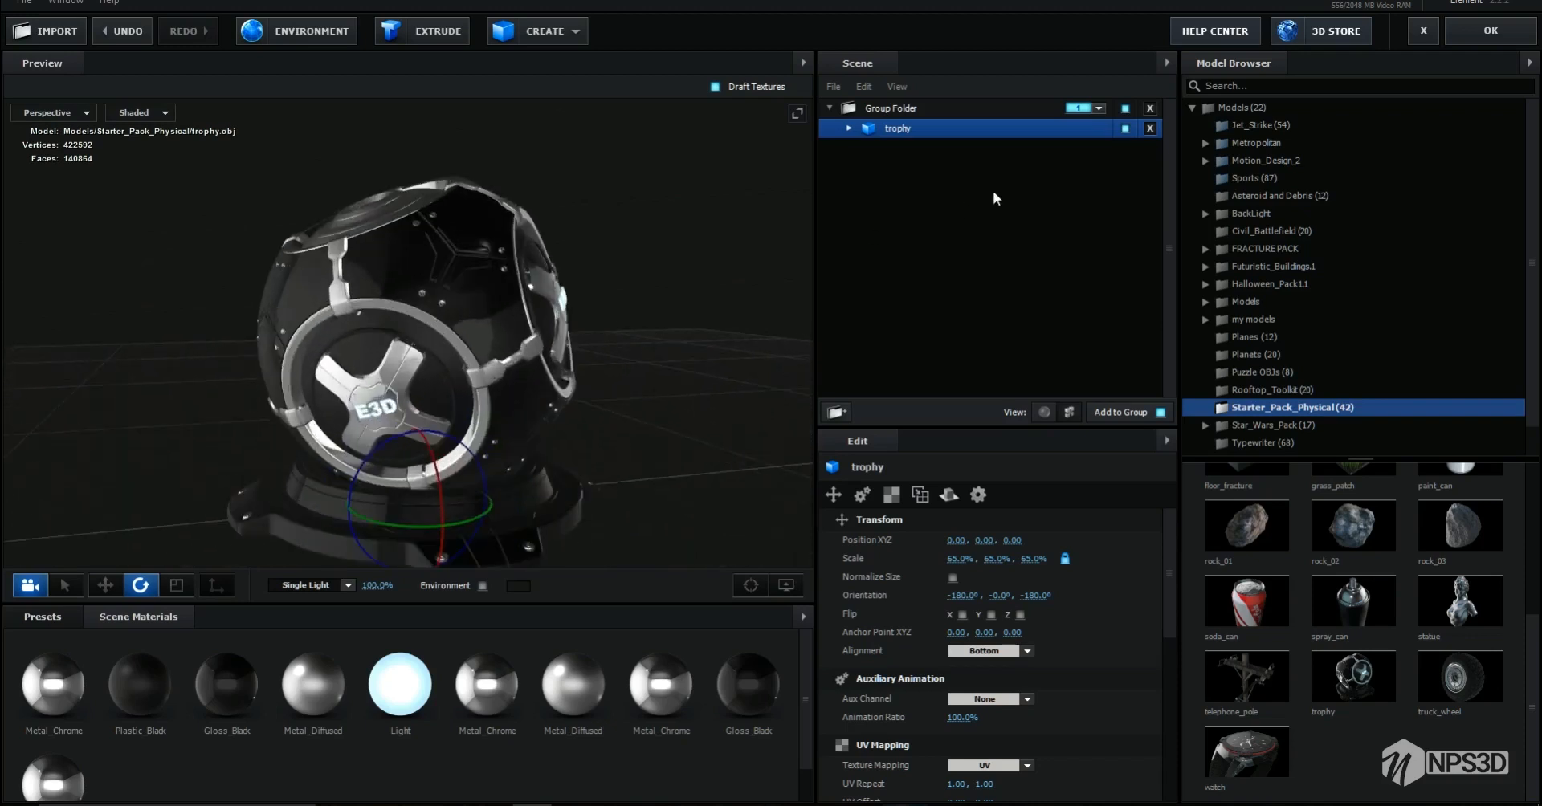
click(1149, 129)
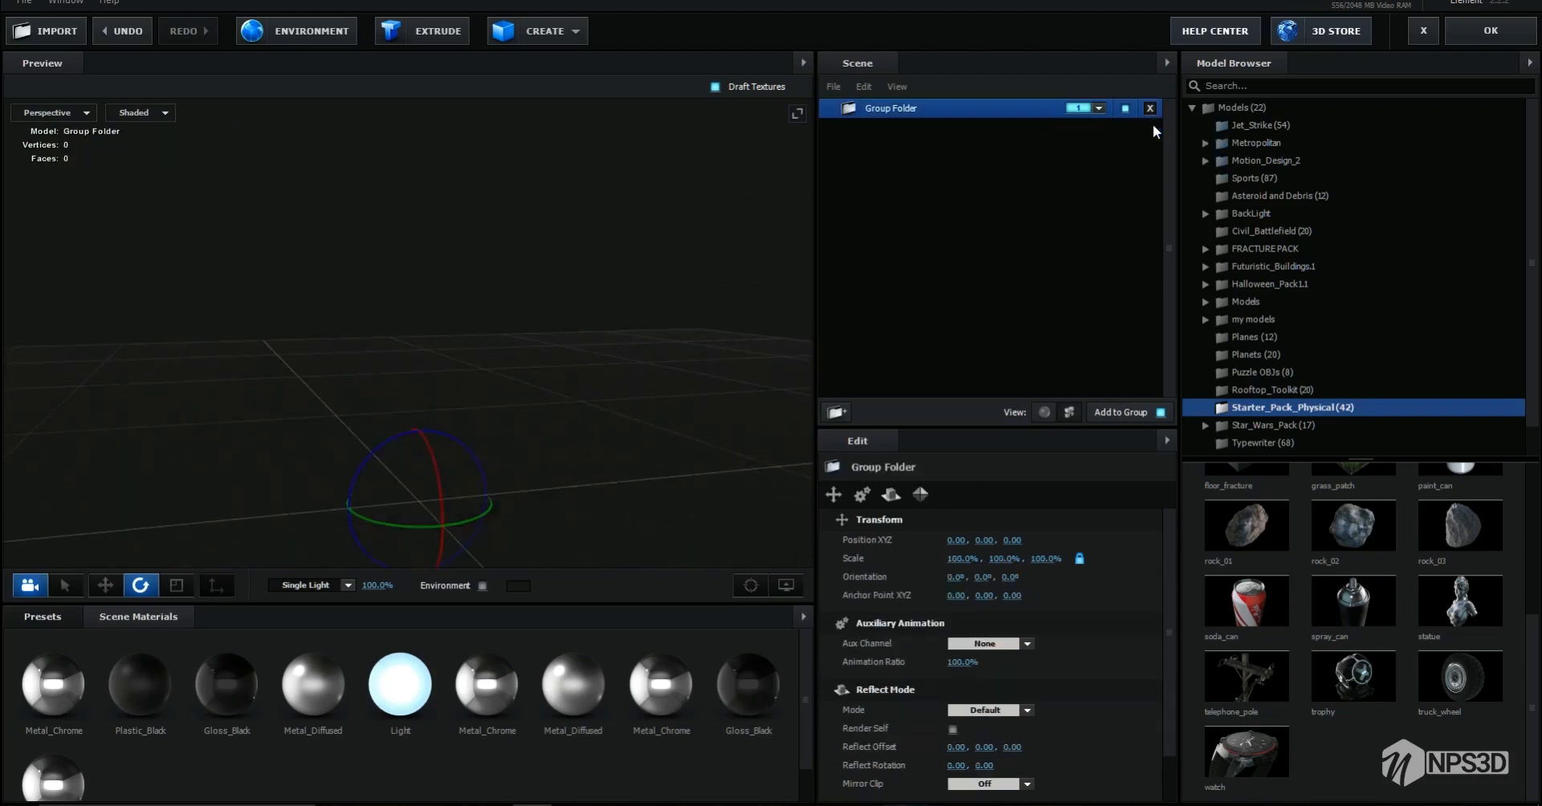
click(1150, 107)
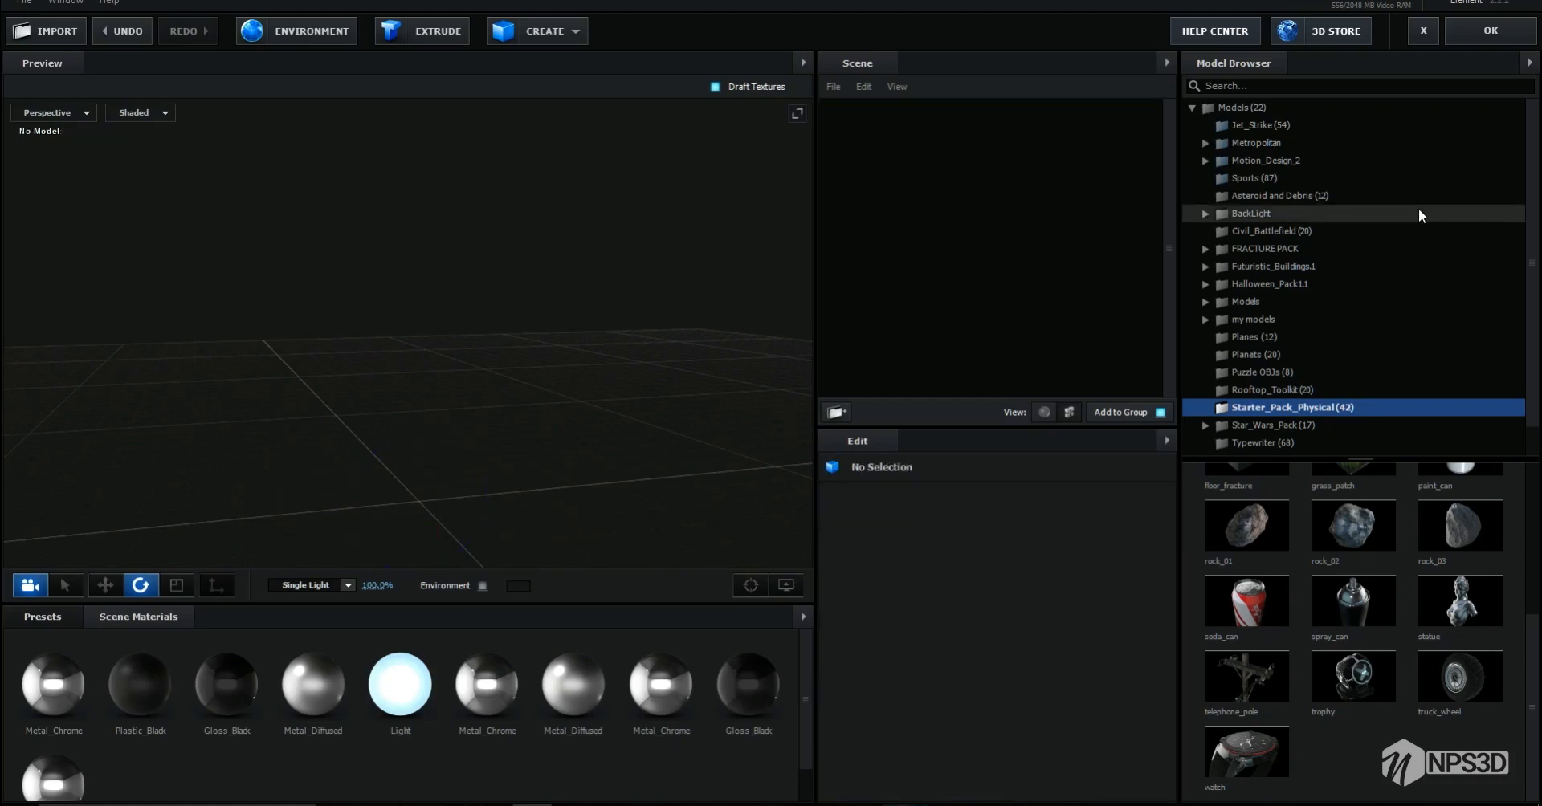
Step: Browse the Motion_Design_2 and Sports model collections and add the blue helmet model from Sports to the scene
double_click(1310, 159)
click(1282, 177)
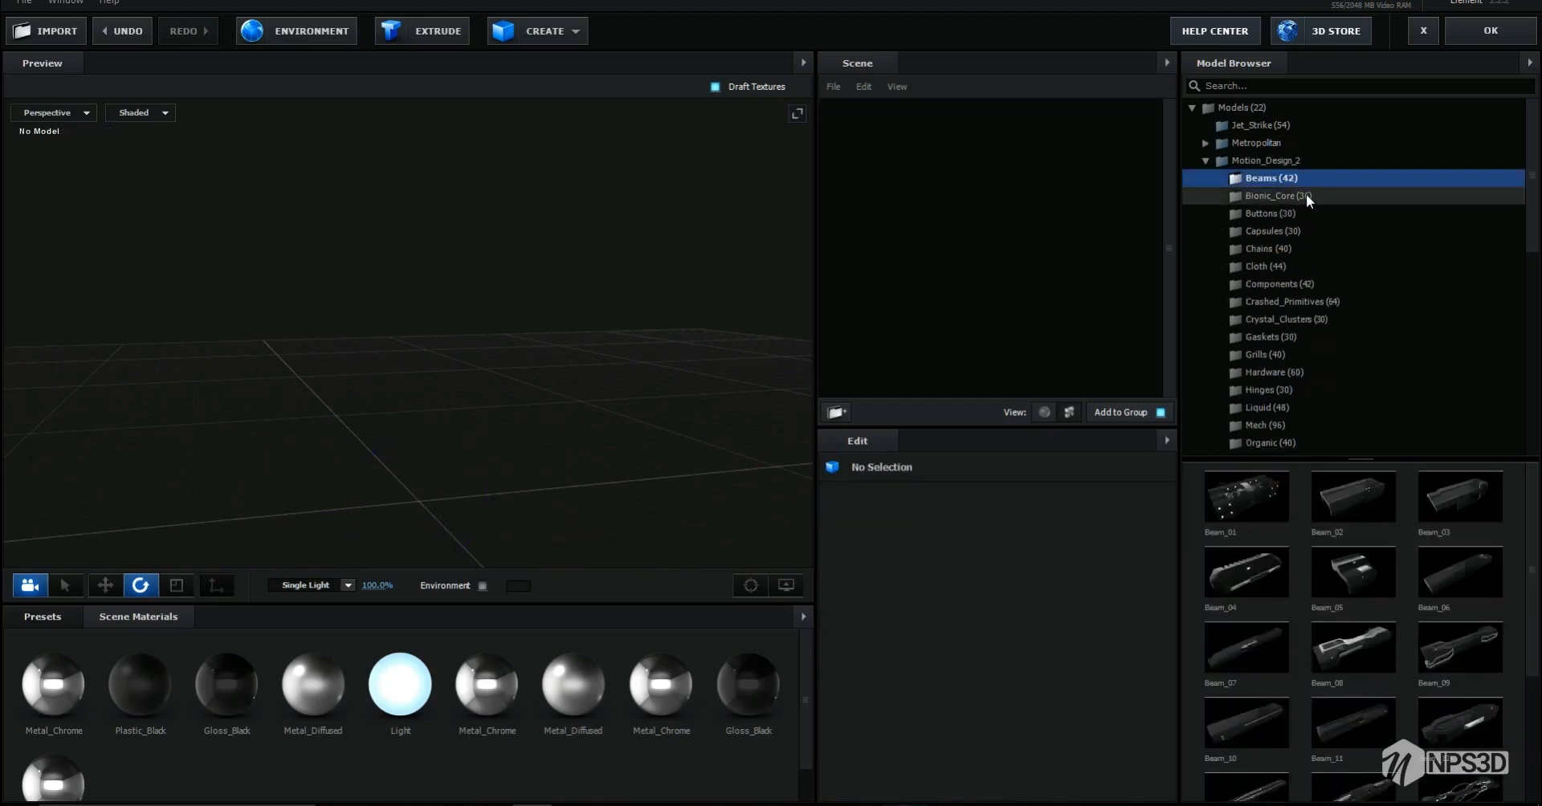
click(1306, 194)
click(1208, 160)
click(1206, 162)
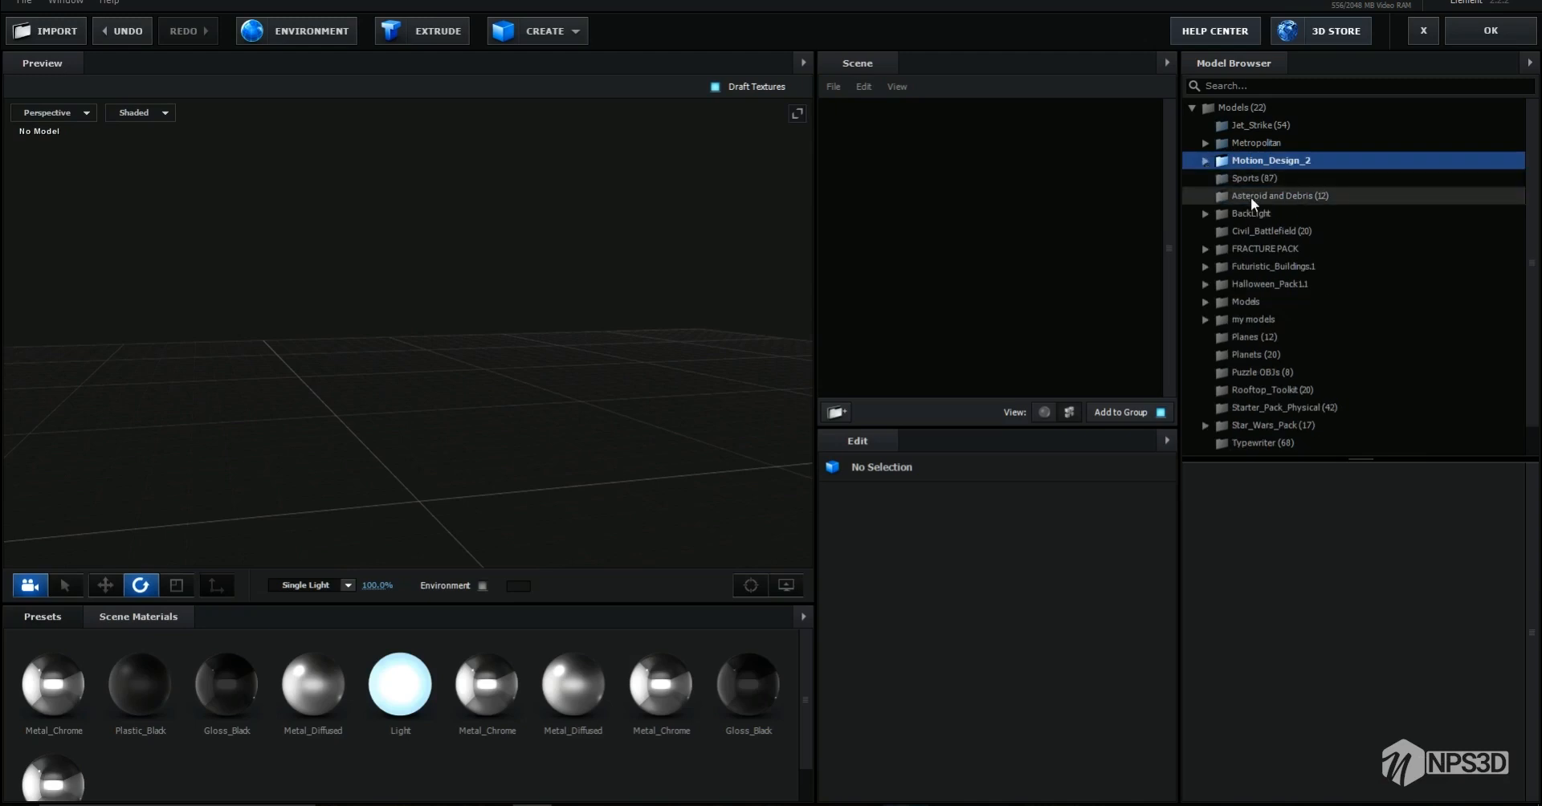
click(1240, 178)
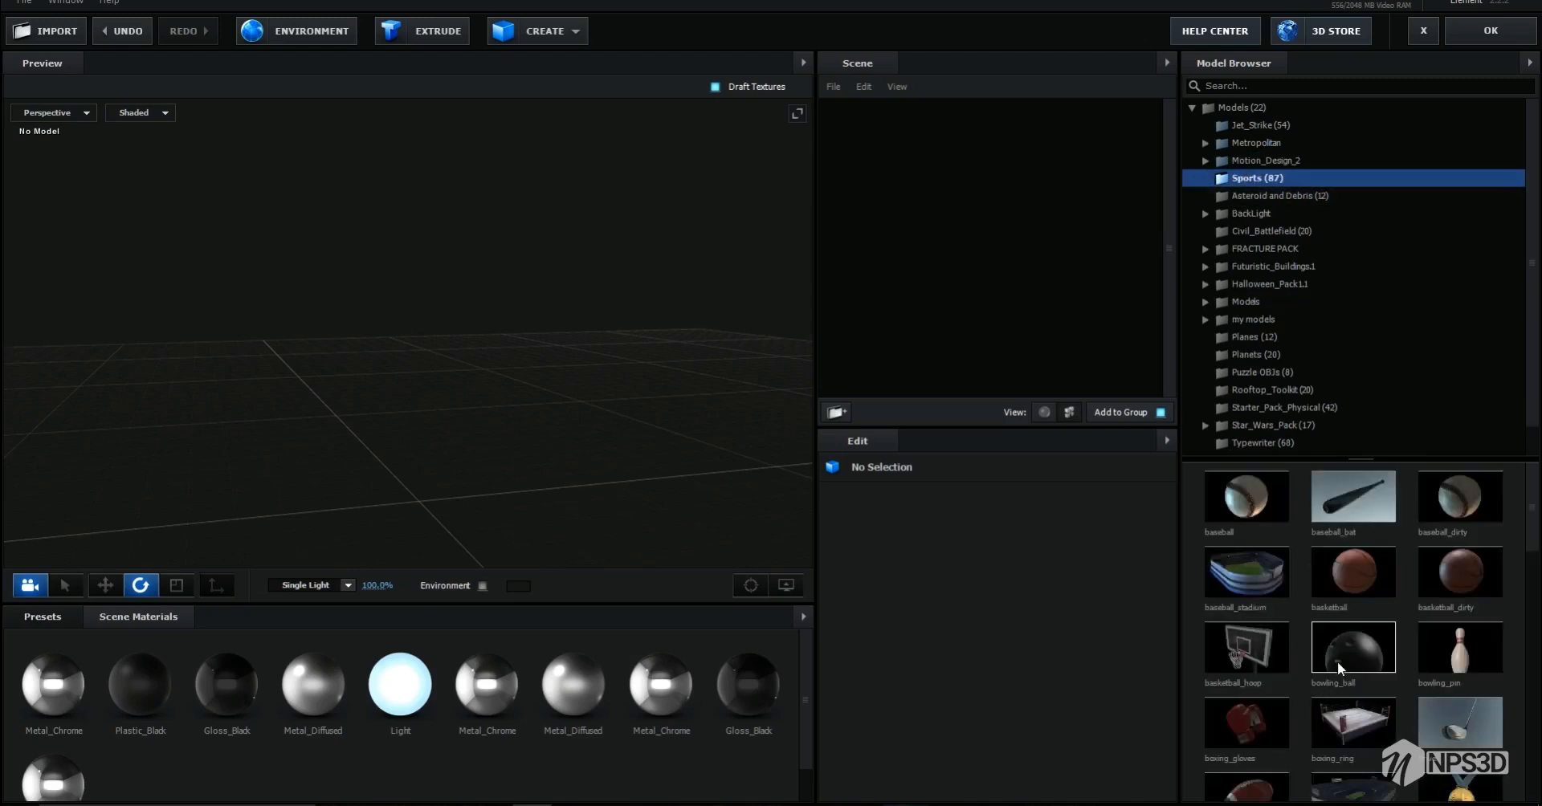
scroll(1339, 660, down, 5)
scroll(1342, 657, up, 3)
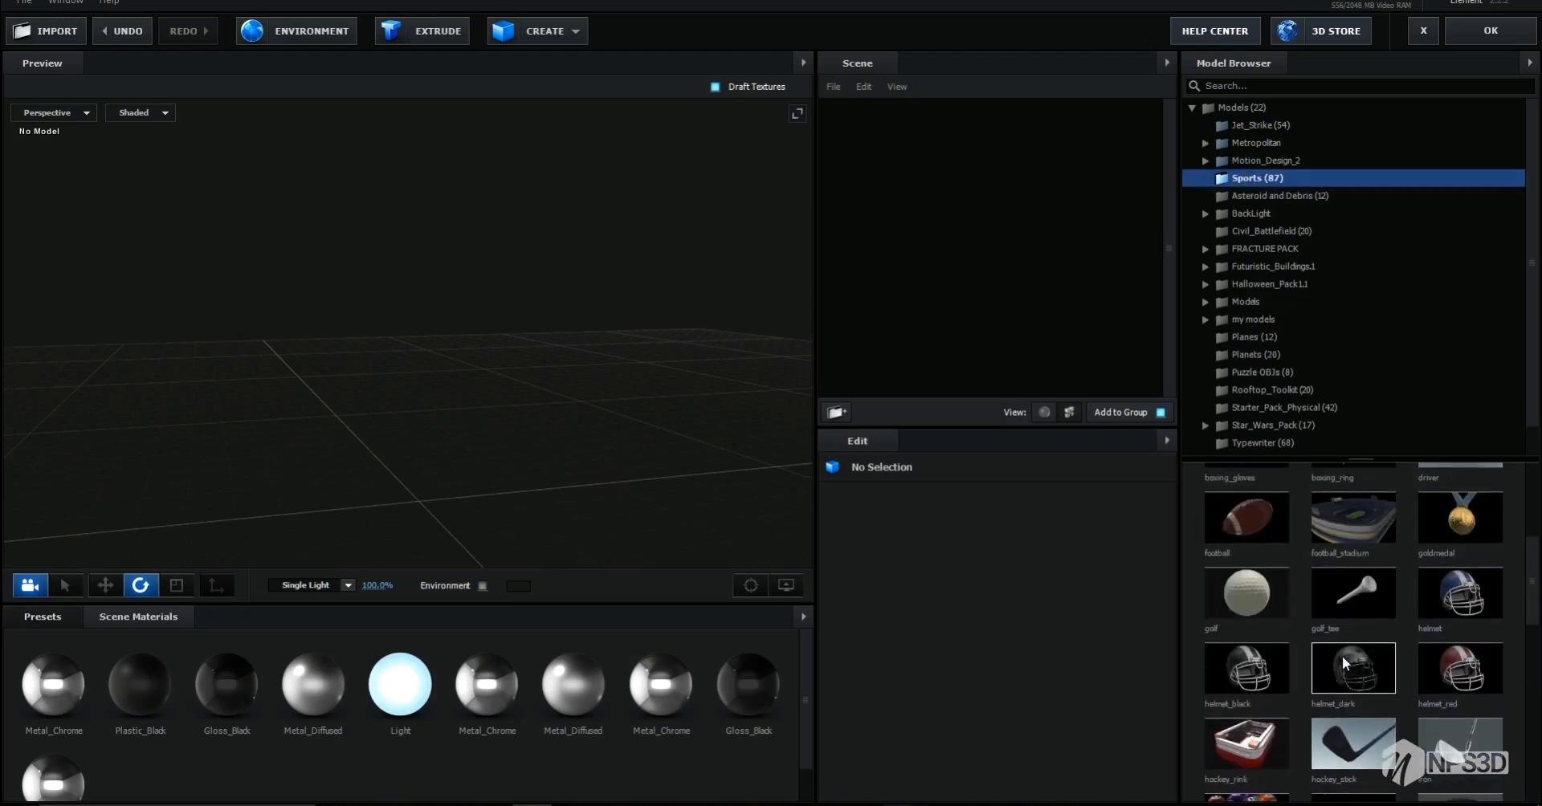
click(1468, 611)
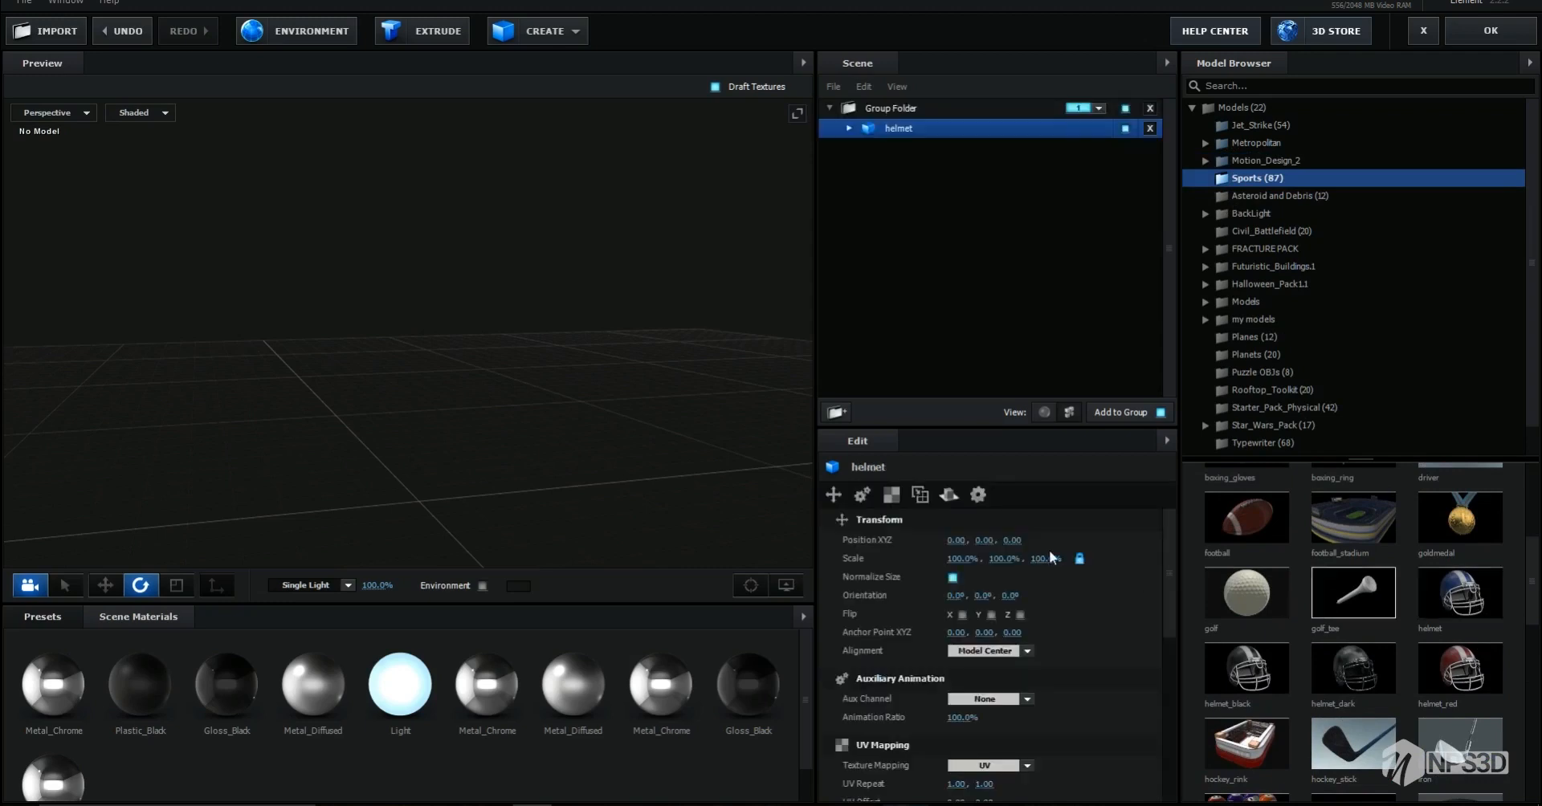
Step: Turn the helmet to a front three-quarter view and hide the grid in the preview
scroll(1353, 642, down, 3)
scroll(1310, 667, down, 5)
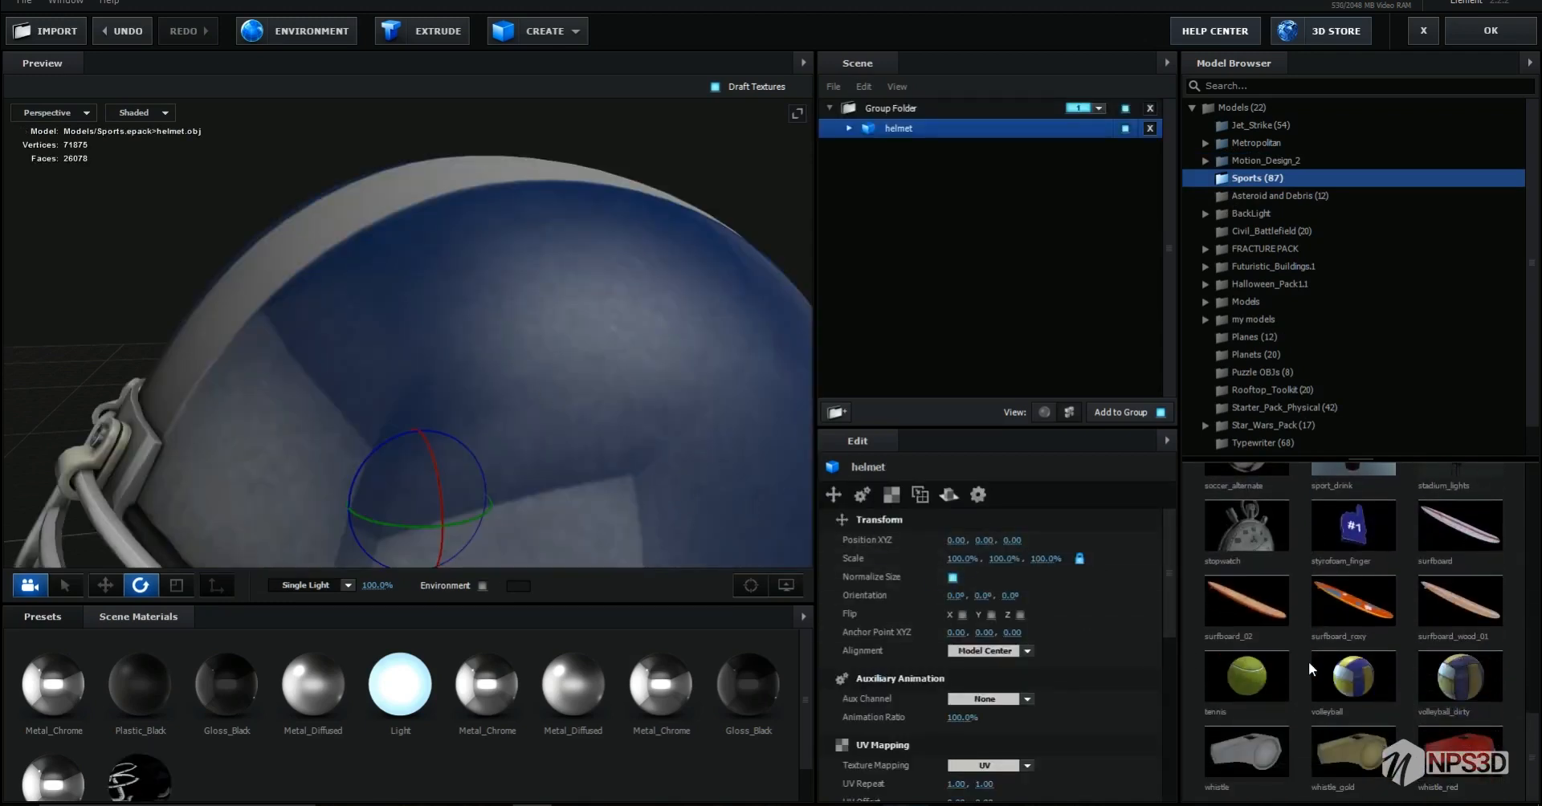
scroll(658, 443, down, 3)
mouse_move(706, 461)
mouse_down()
mouse_move(671, 432)
mouse_move(586, 411)
mouse_move(740, 414)
mouse_move(640, 414)
mouse_move(687, 451)
mouse_up()
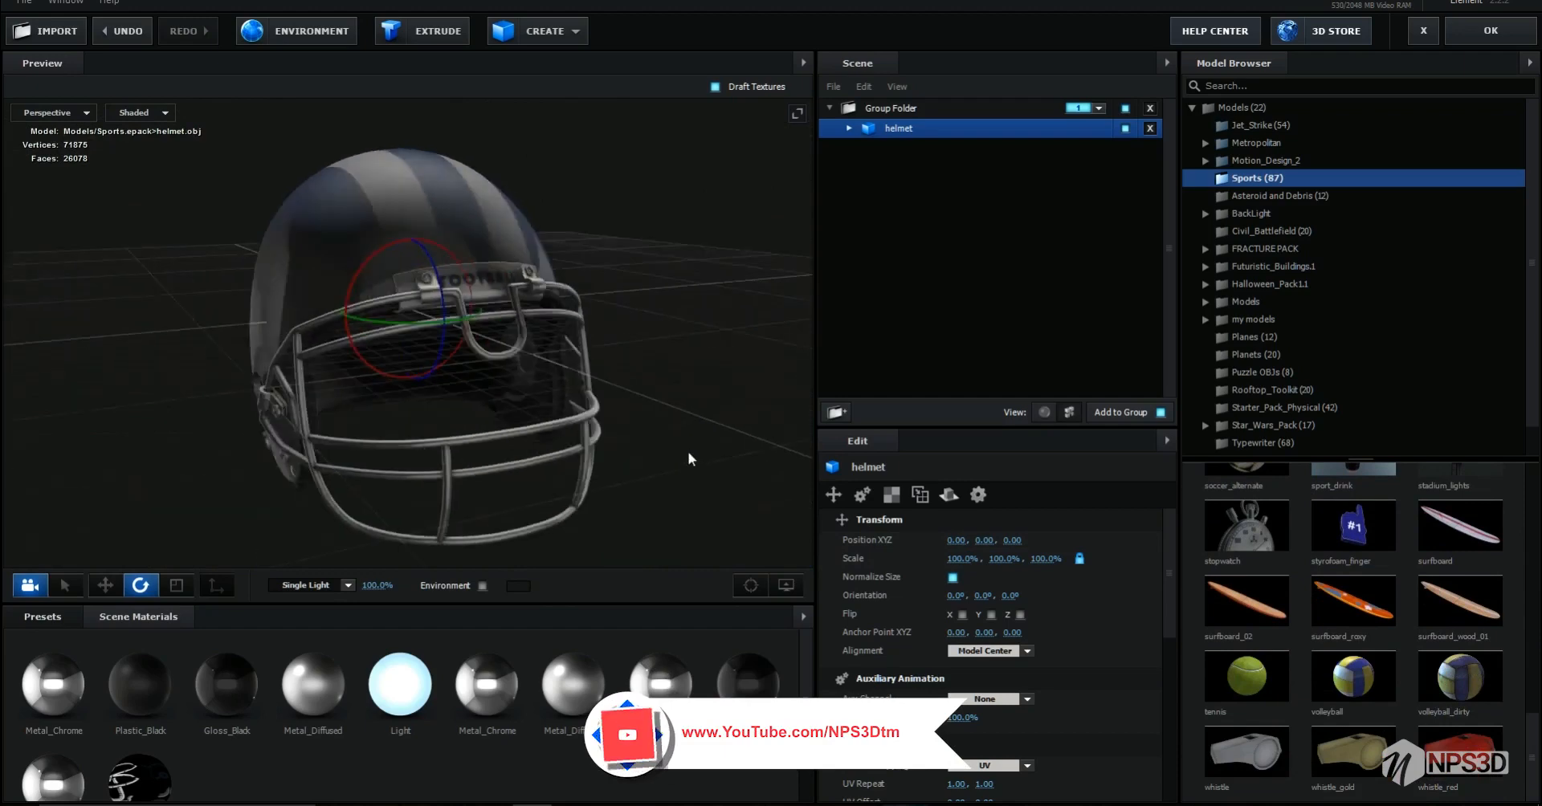
click(784, 585)
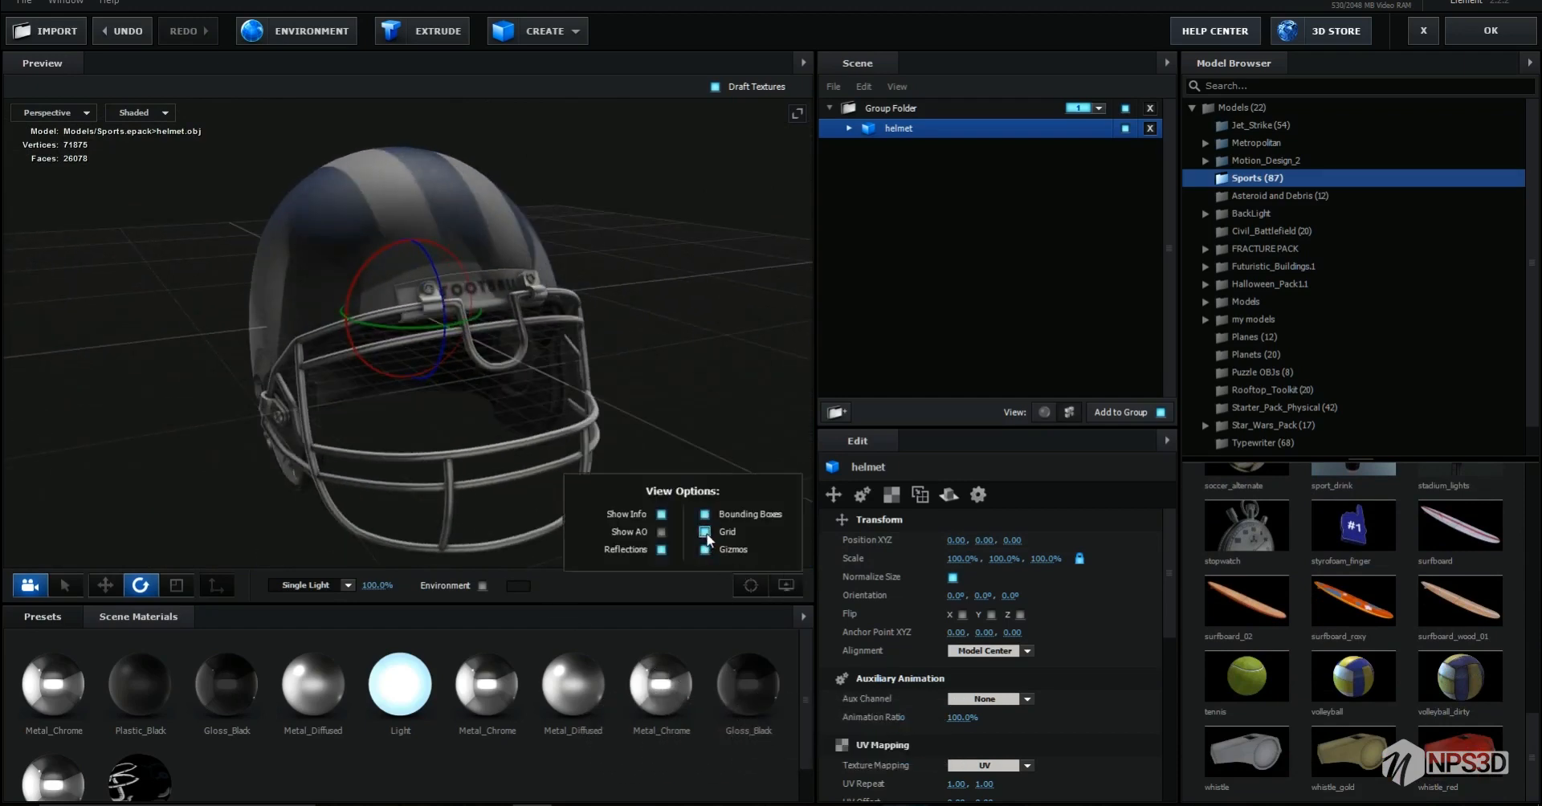
click(704, 532)
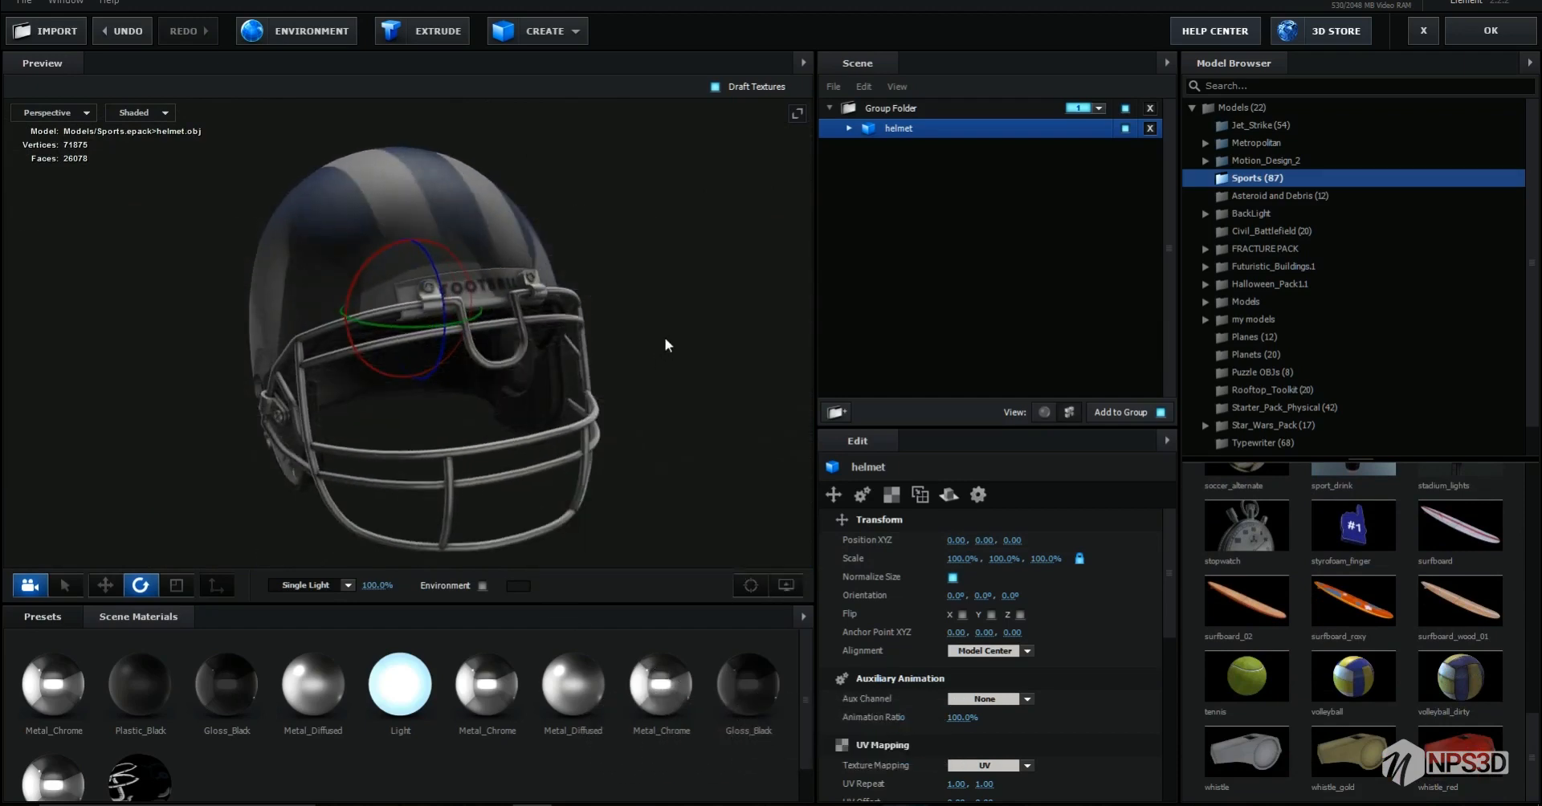
Step: Enable Optimize Mesh in the helmet model's surface options
scroll(664, 338, up, 5)
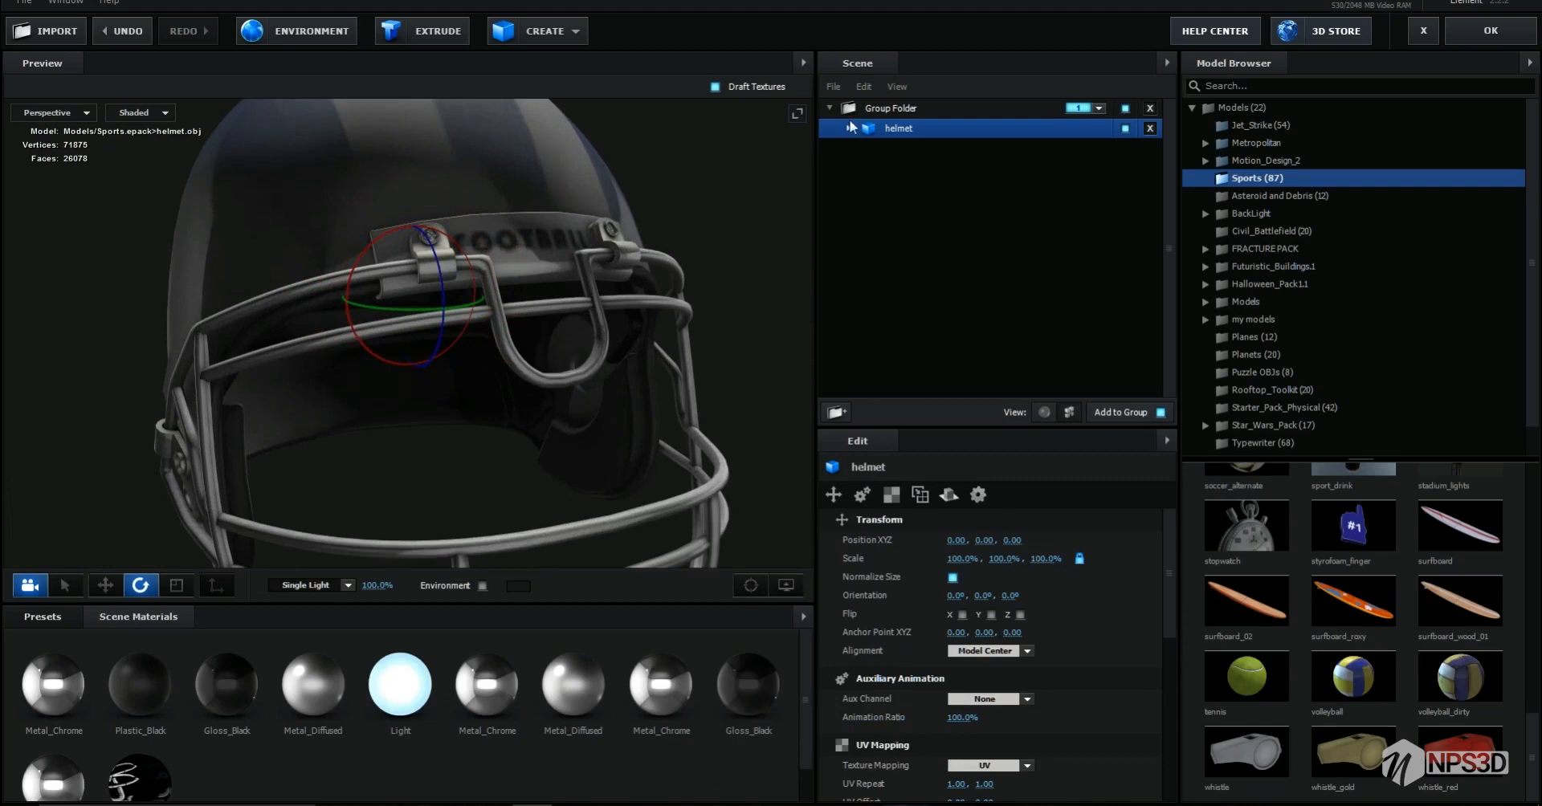
scroll(925, 701, down, 3)
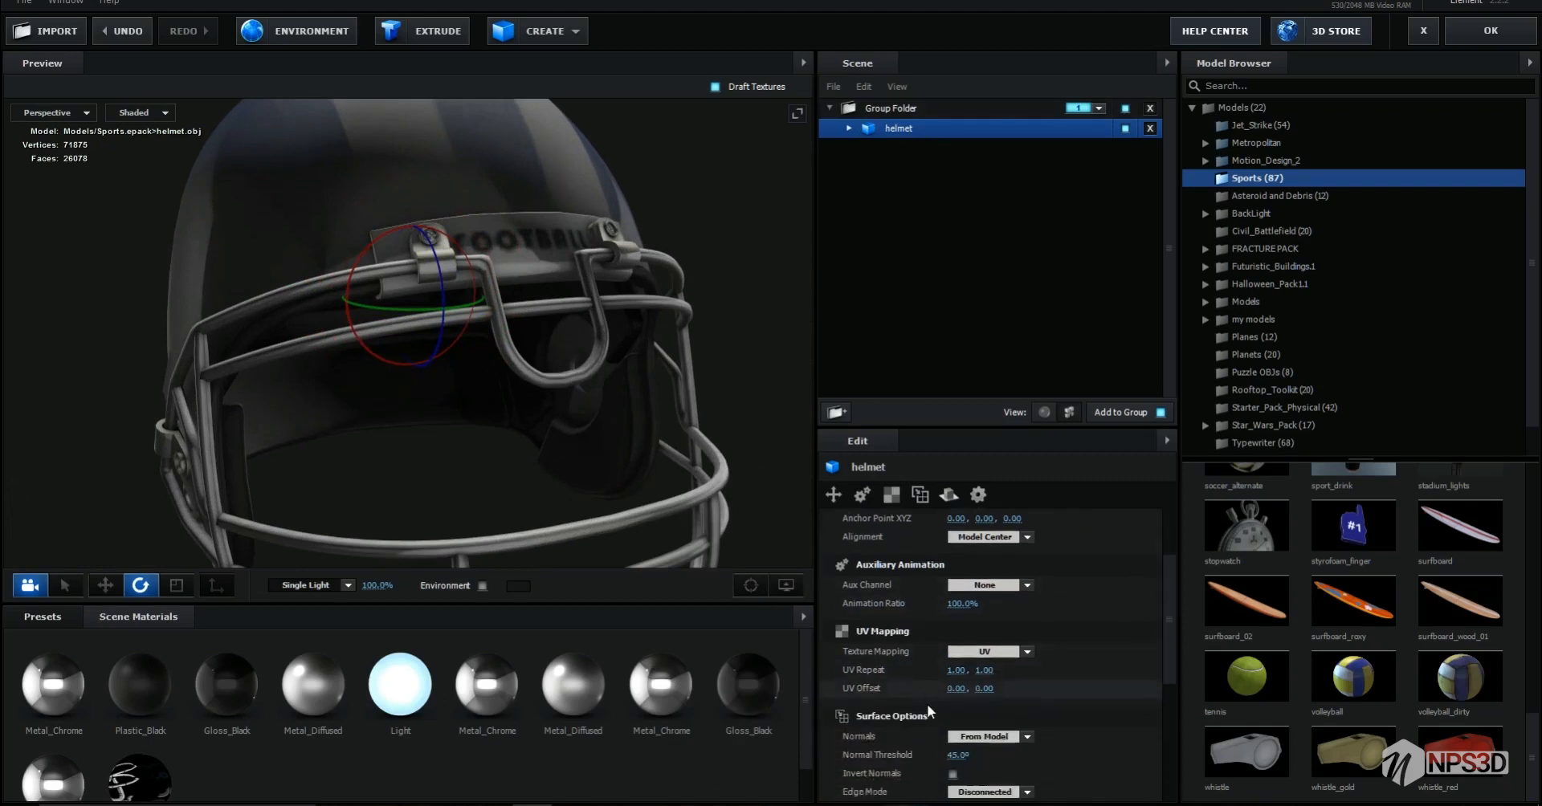
scroll(923, 722, down, 3)
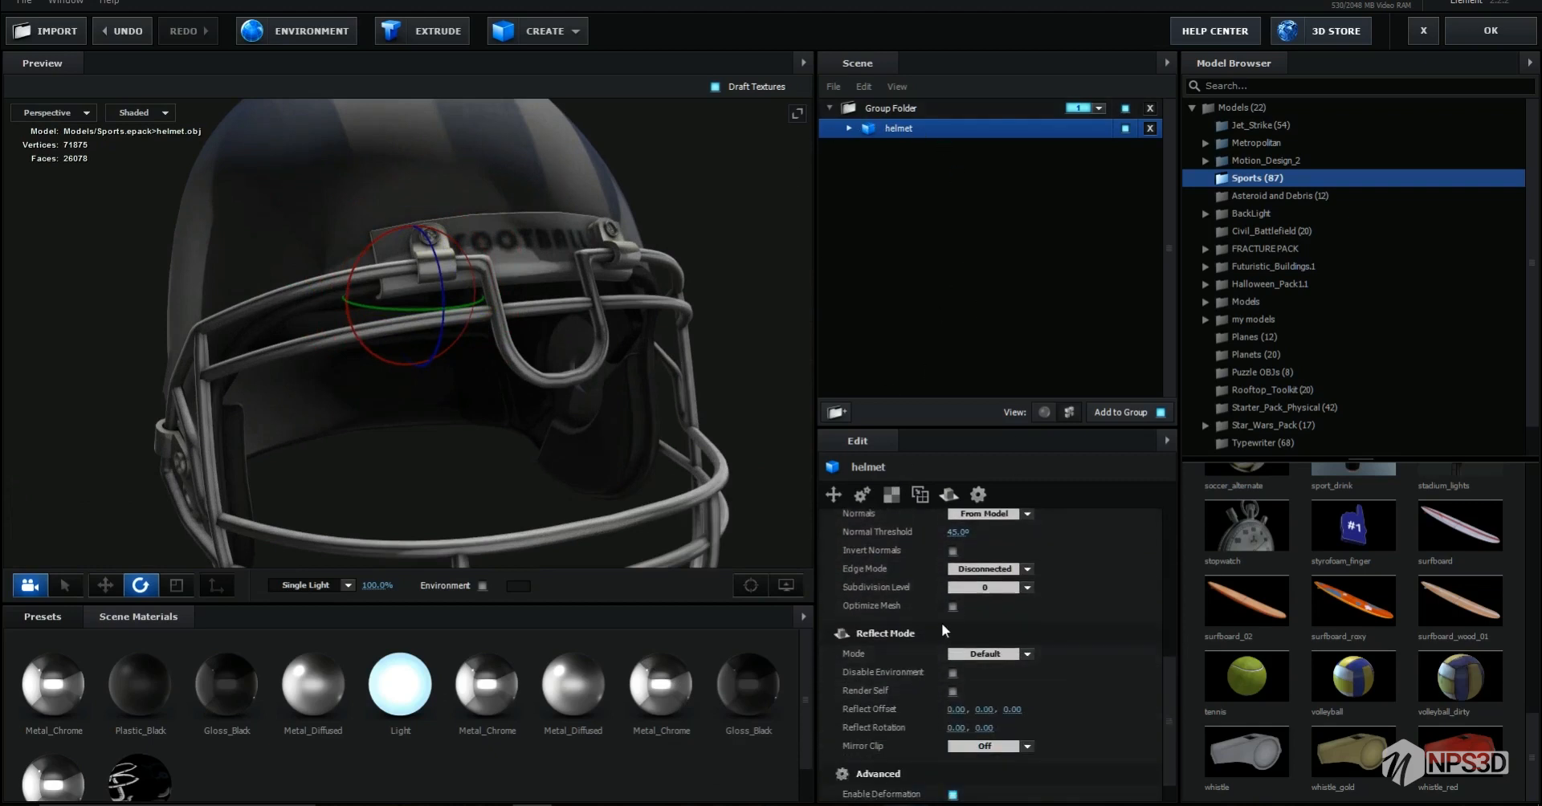
click(952, 606)
drag(111, 276, 241, 289)
Step: Show the scene's materials and change the helmet material's type to Physical Shader
click(848, 127)
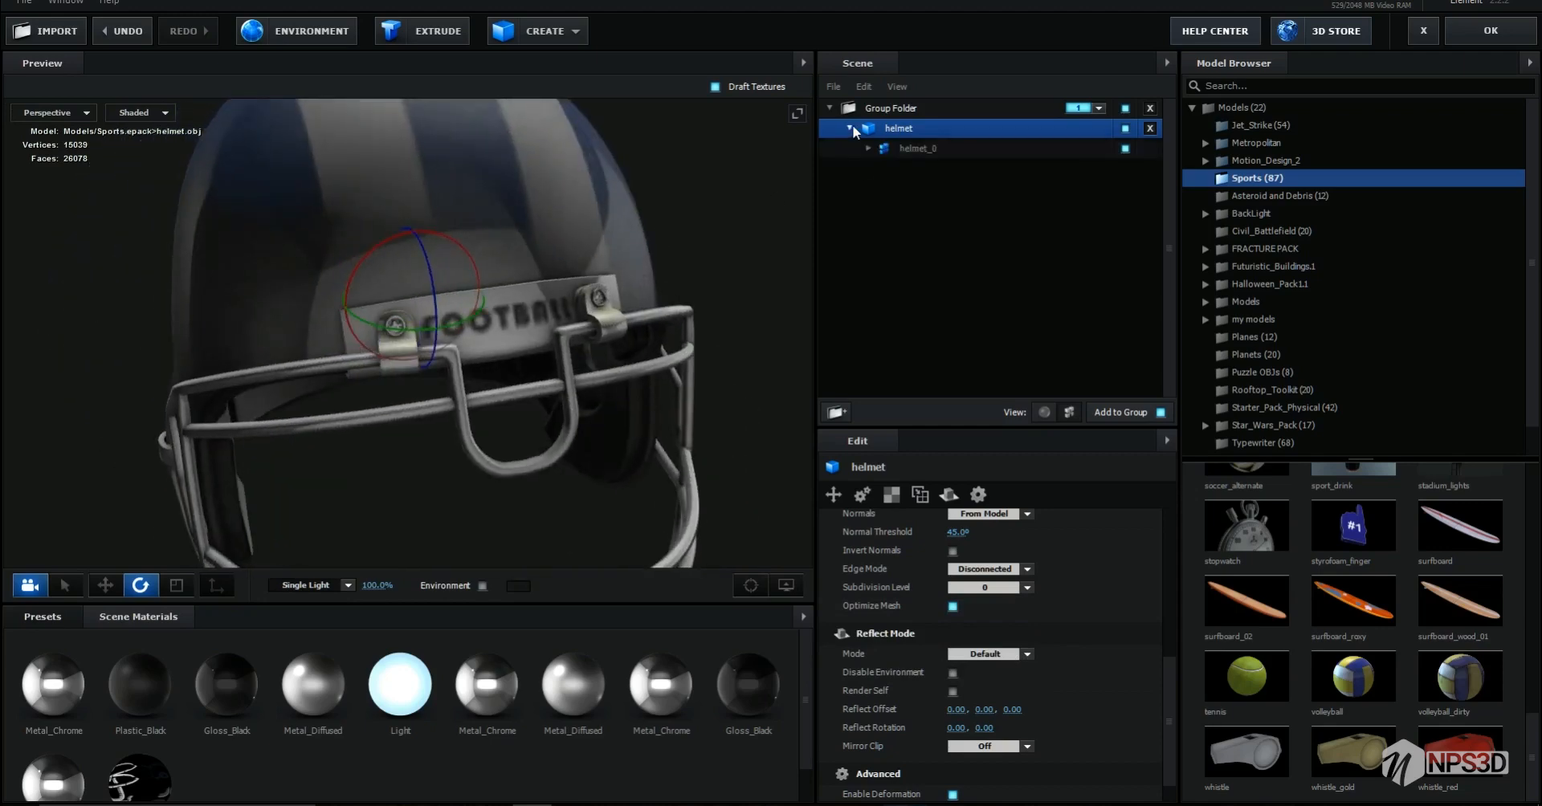
click(911, 148)
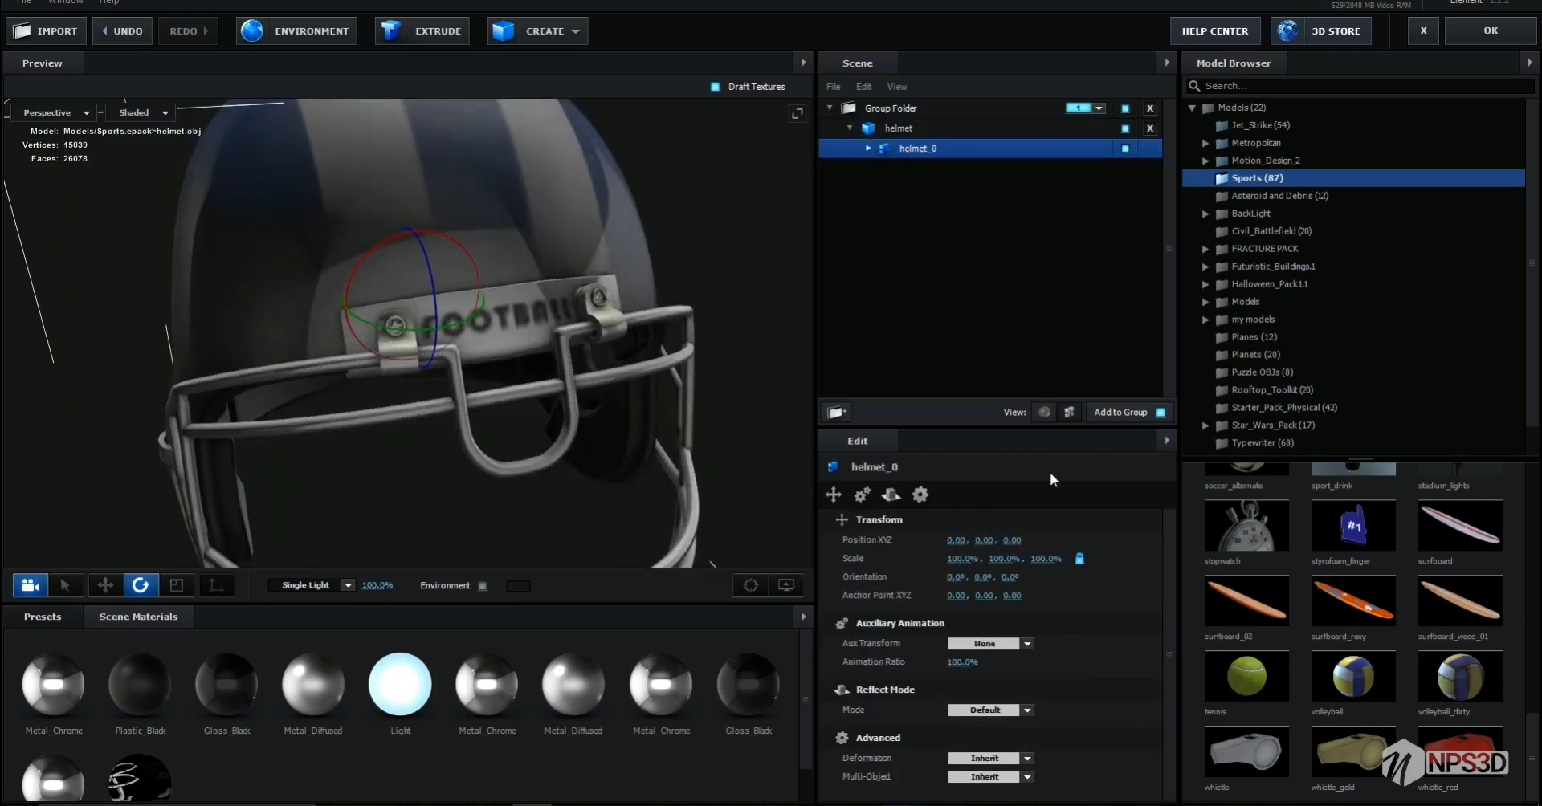
click(1052, 416)
click(938, 149)
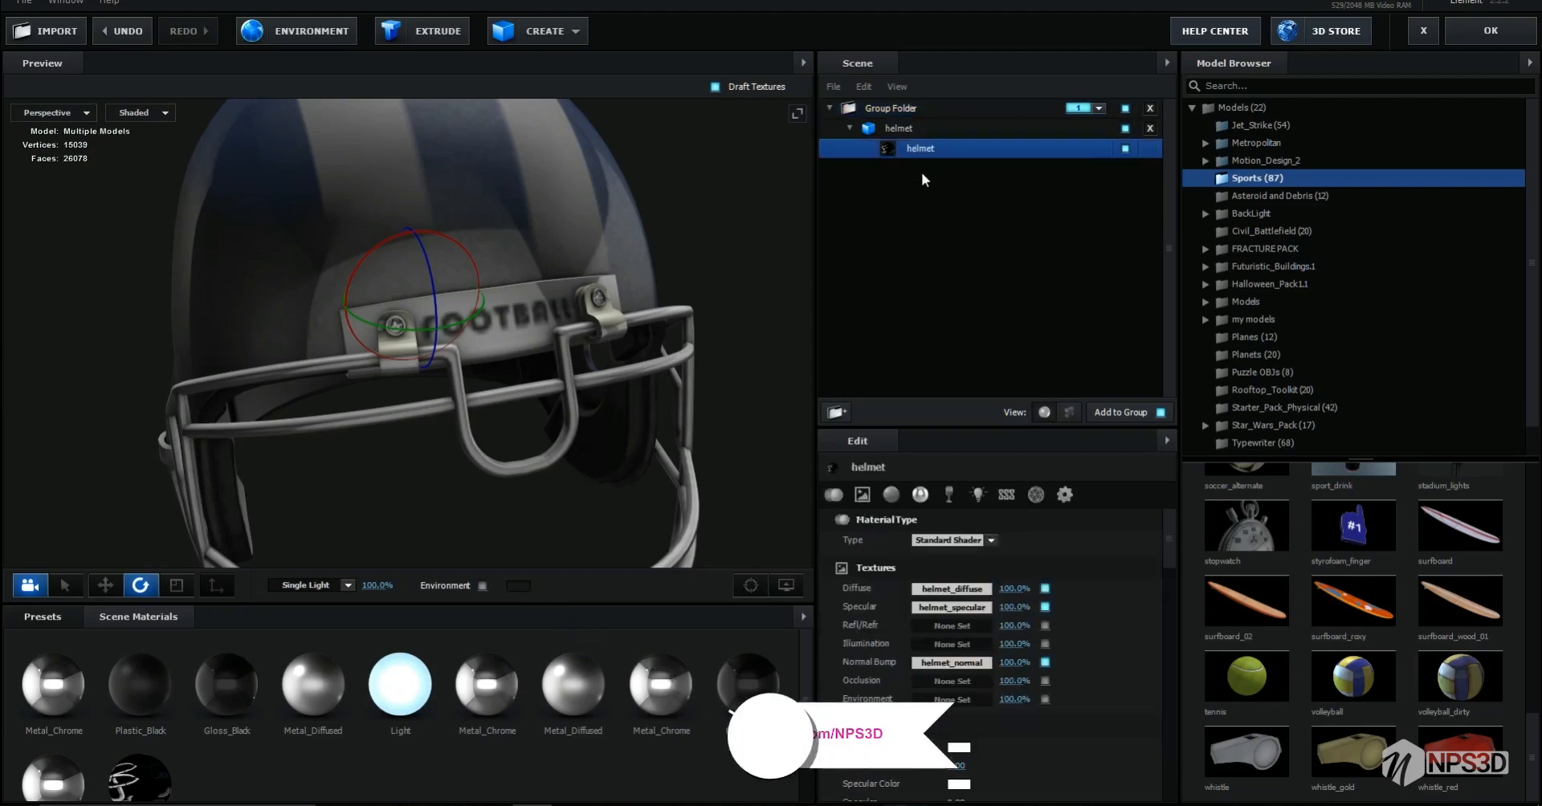
click(999, 537)
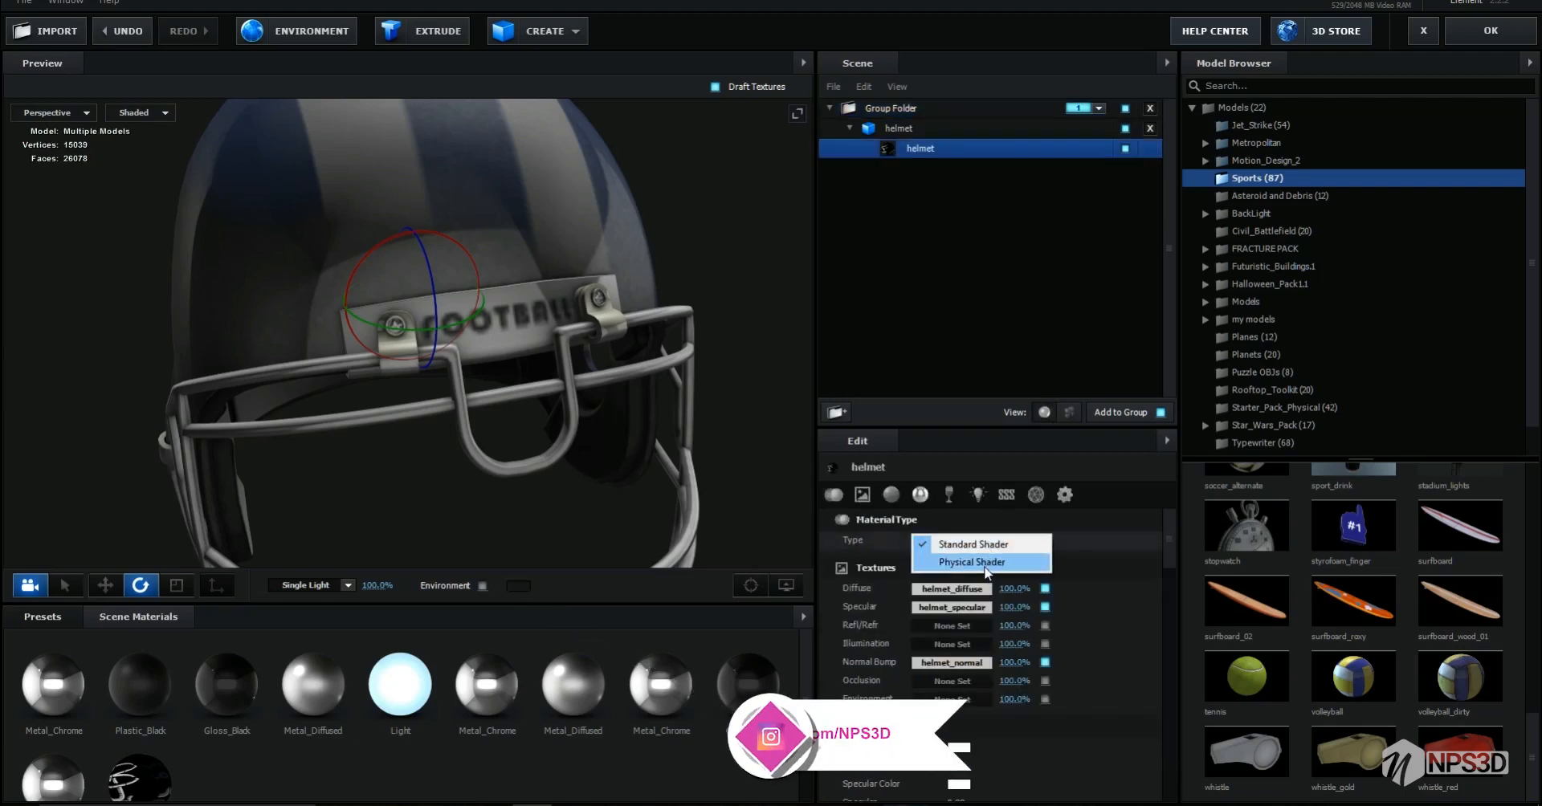
click(990, 560)
drag(657, 490, 631, 434)
scroll(641, 420, up, 5)
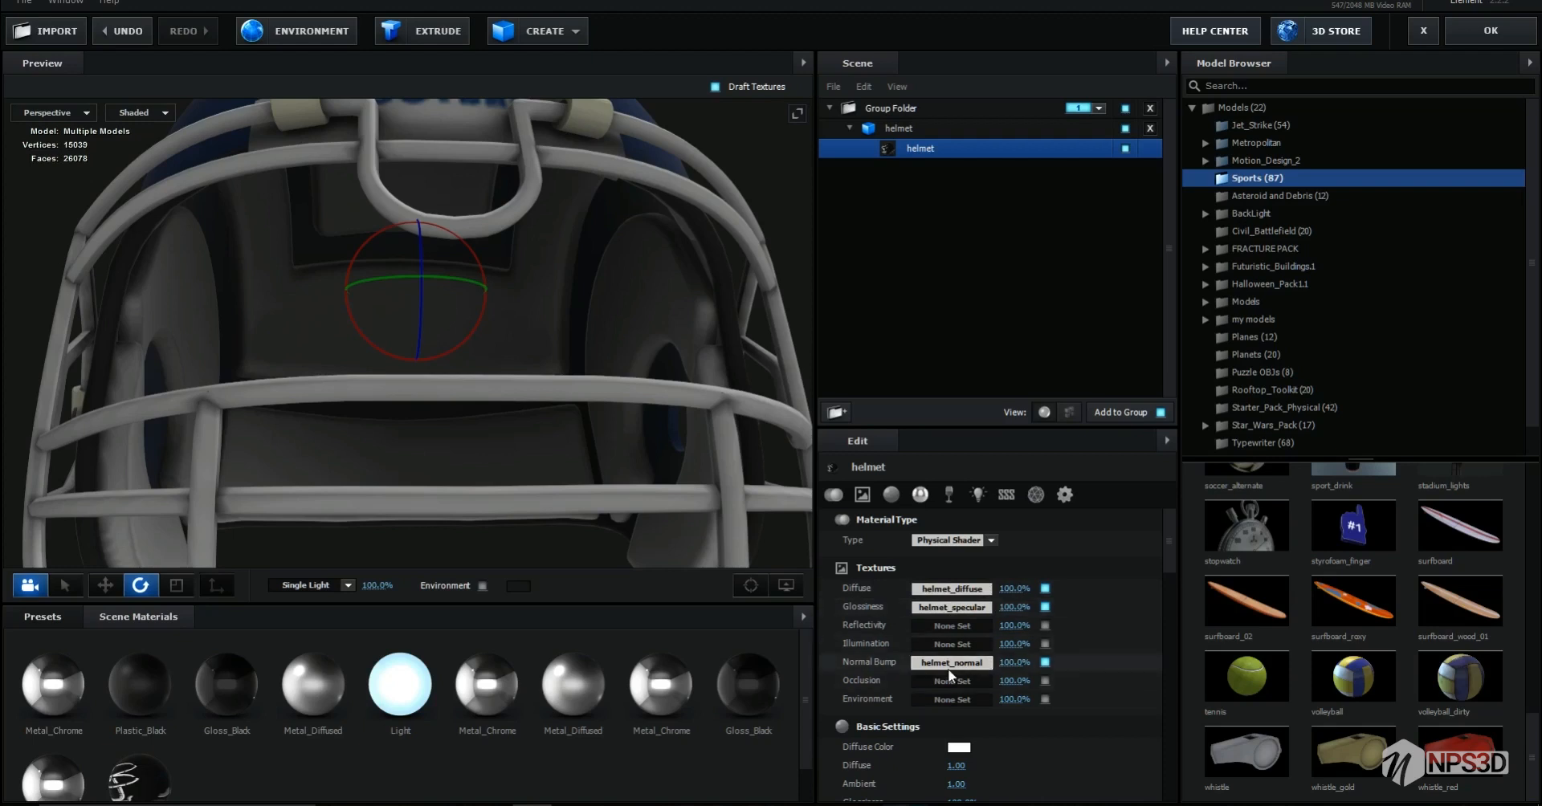
Step: Set the helmet's Glossiness texture to 37% and adjust its map's Input Levels to 0.06, 0.50 and 0.62
drag(1022, 608, 985, 616)
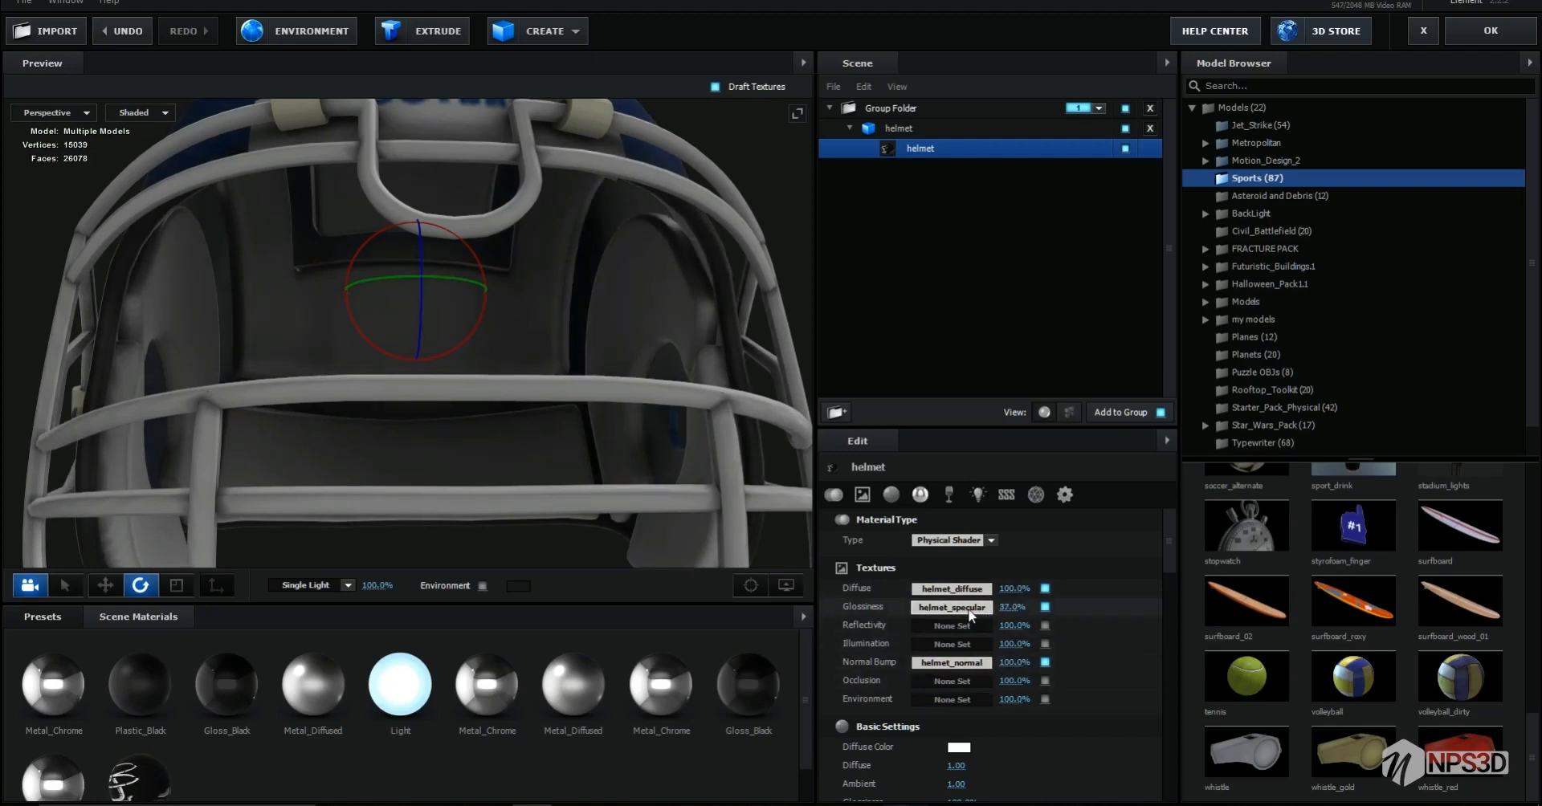
click(923, 607)
drag(934, 715, 983, 716)
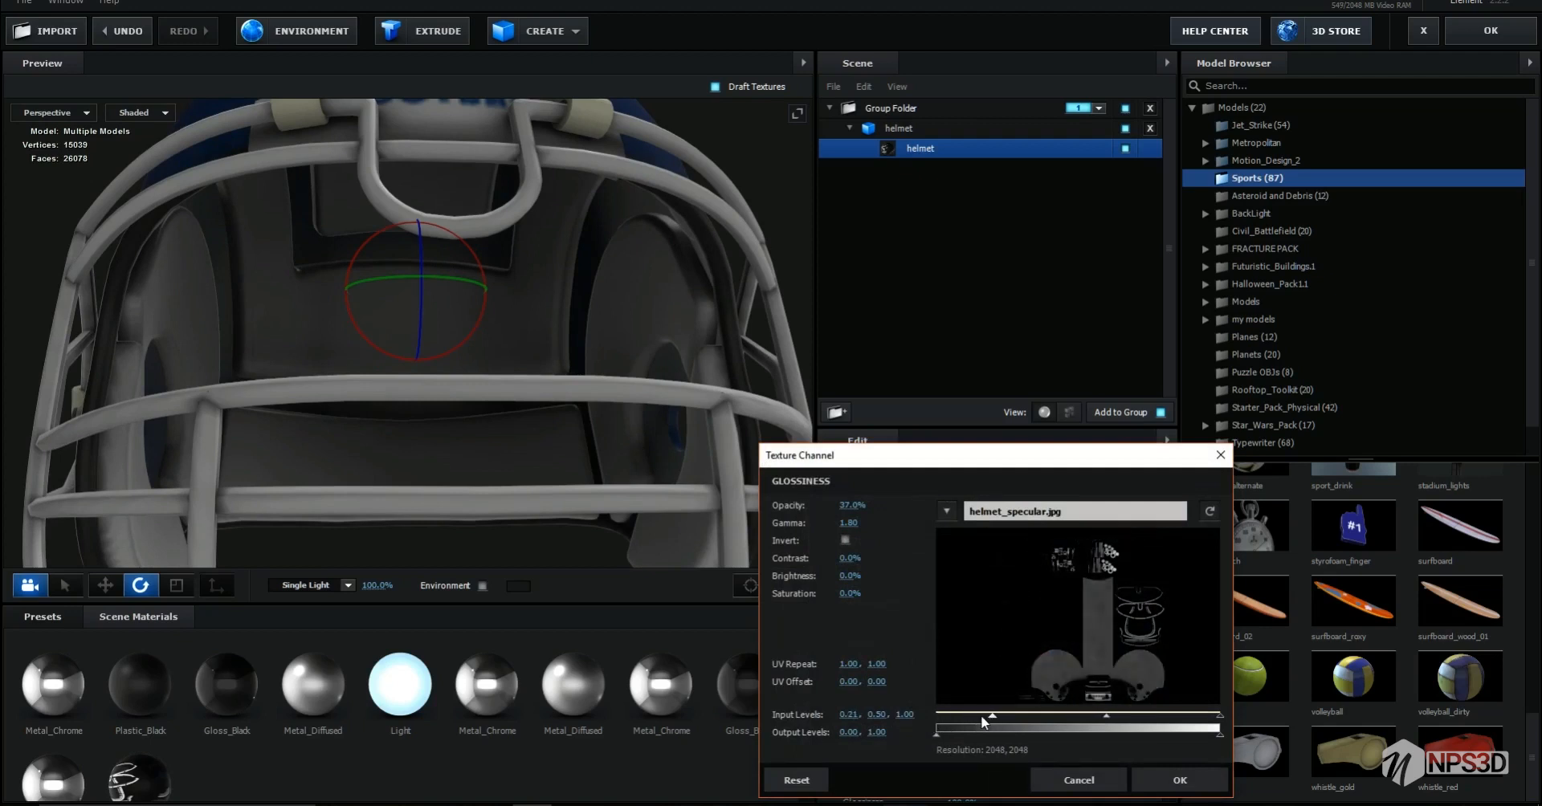
drag(1219, 714, 1110, 716)
drag(982, 717, 955, 717)
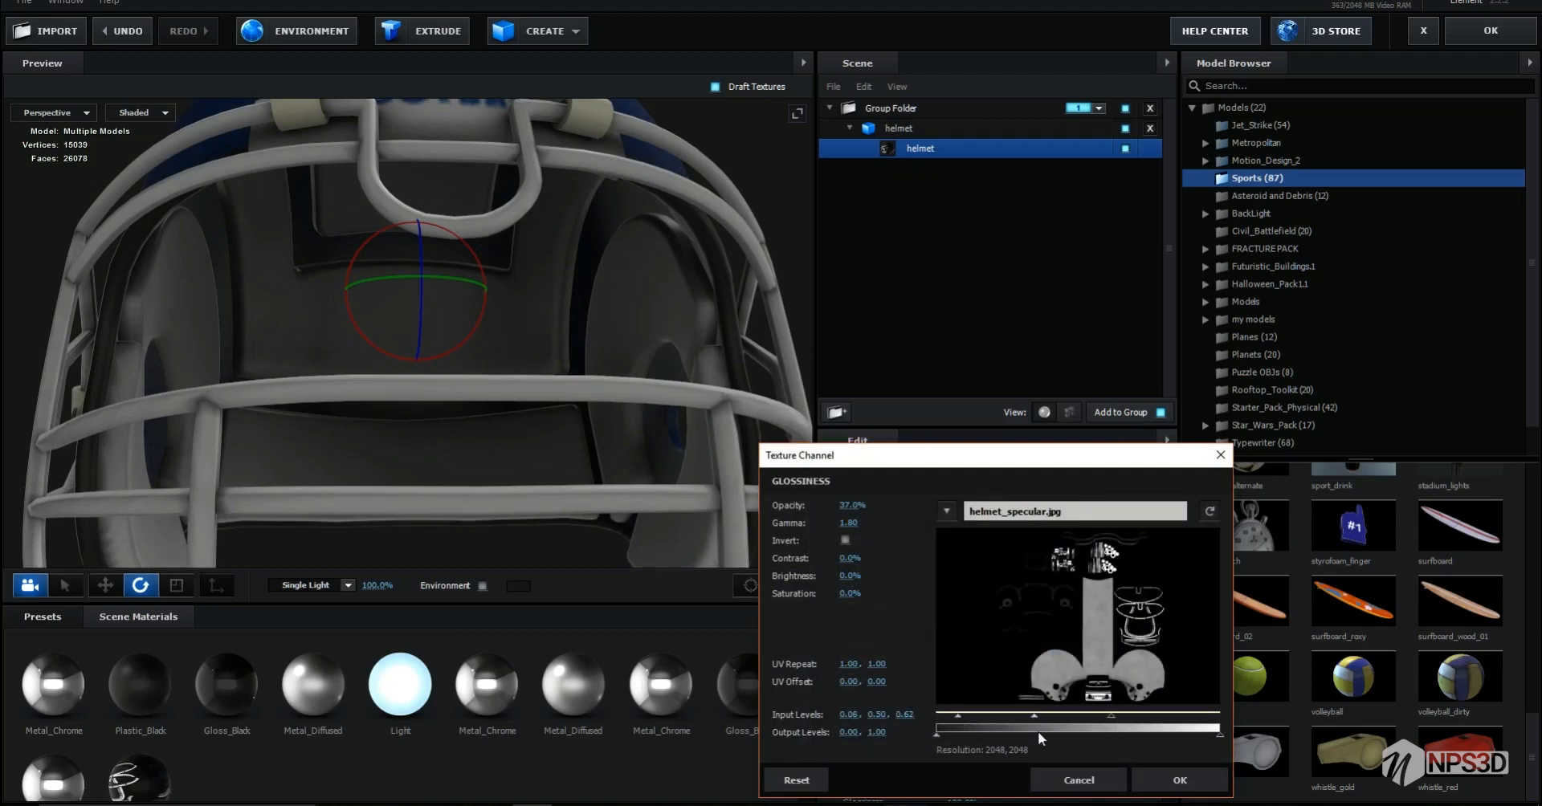
click(1180, 779)
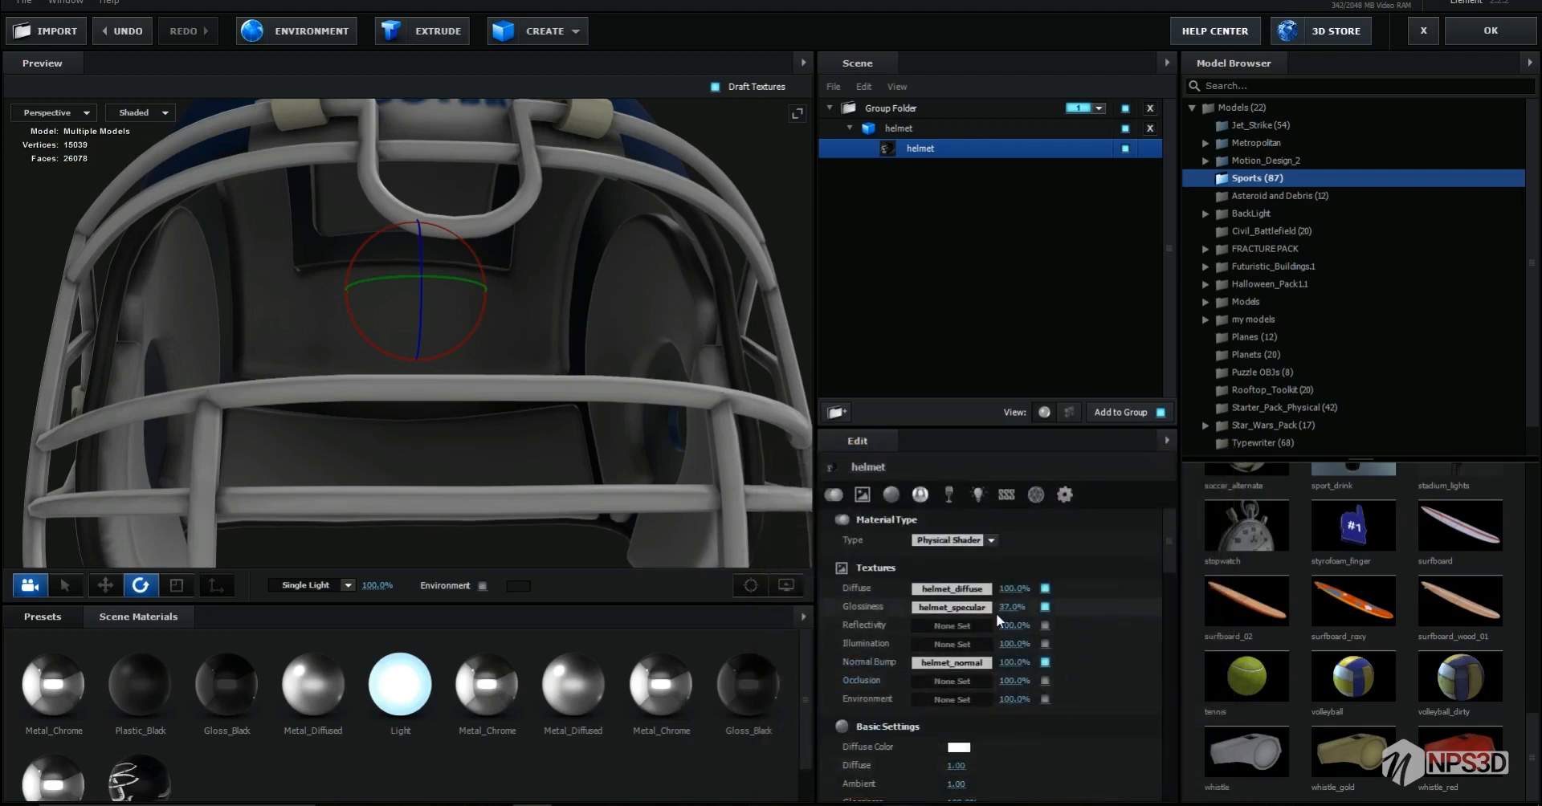
Step: Lower the helmet's Glossiness texture to 31%, its Normal Bump texture to 84% and its Glossiness in the basic settings to 64%
drag(1010, 662, 956, 663)
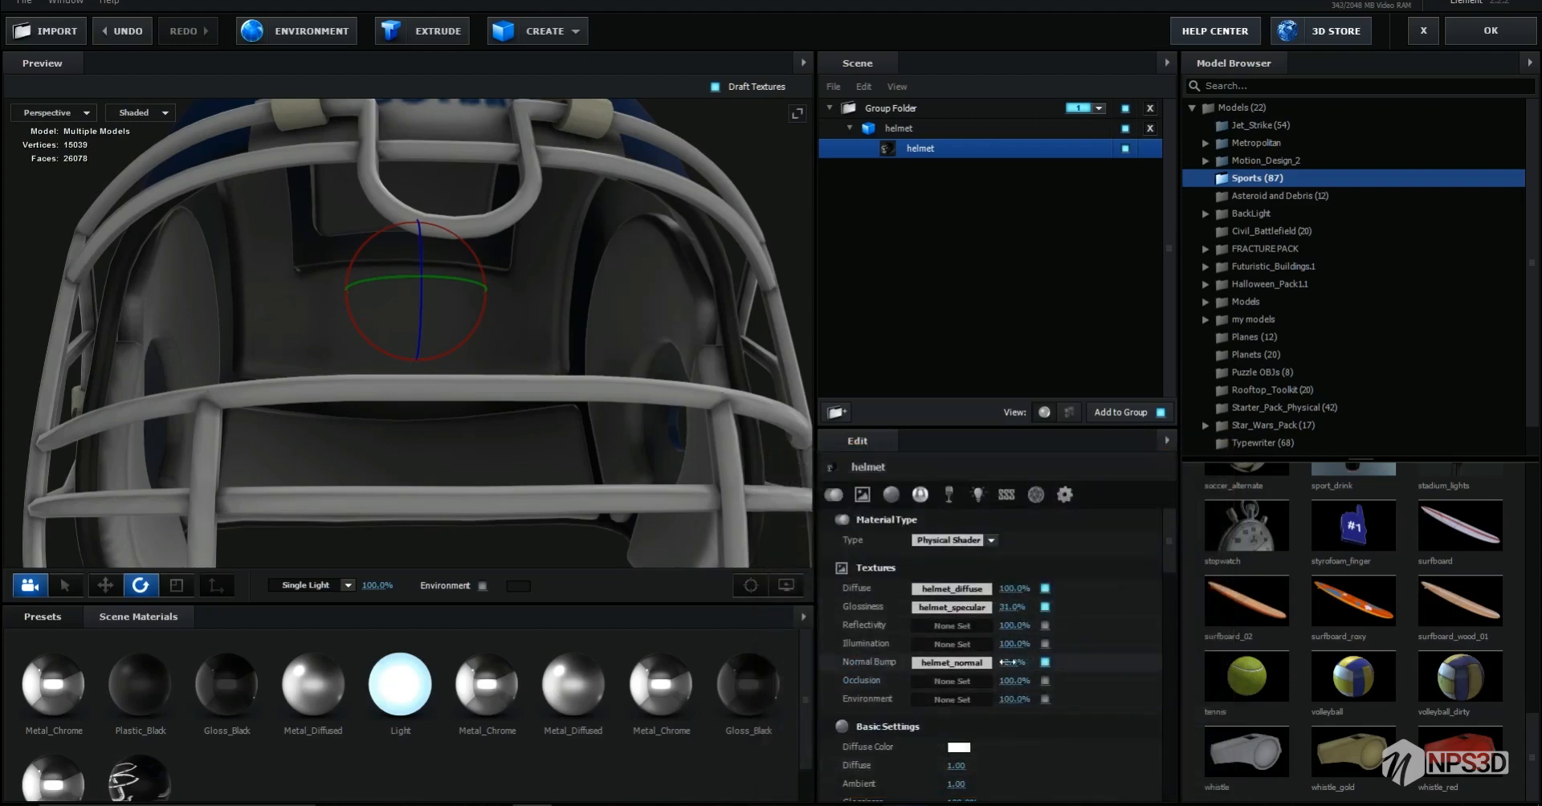
scroll(1086, 658, down, 6)
scroll(414, 493, down, 4)
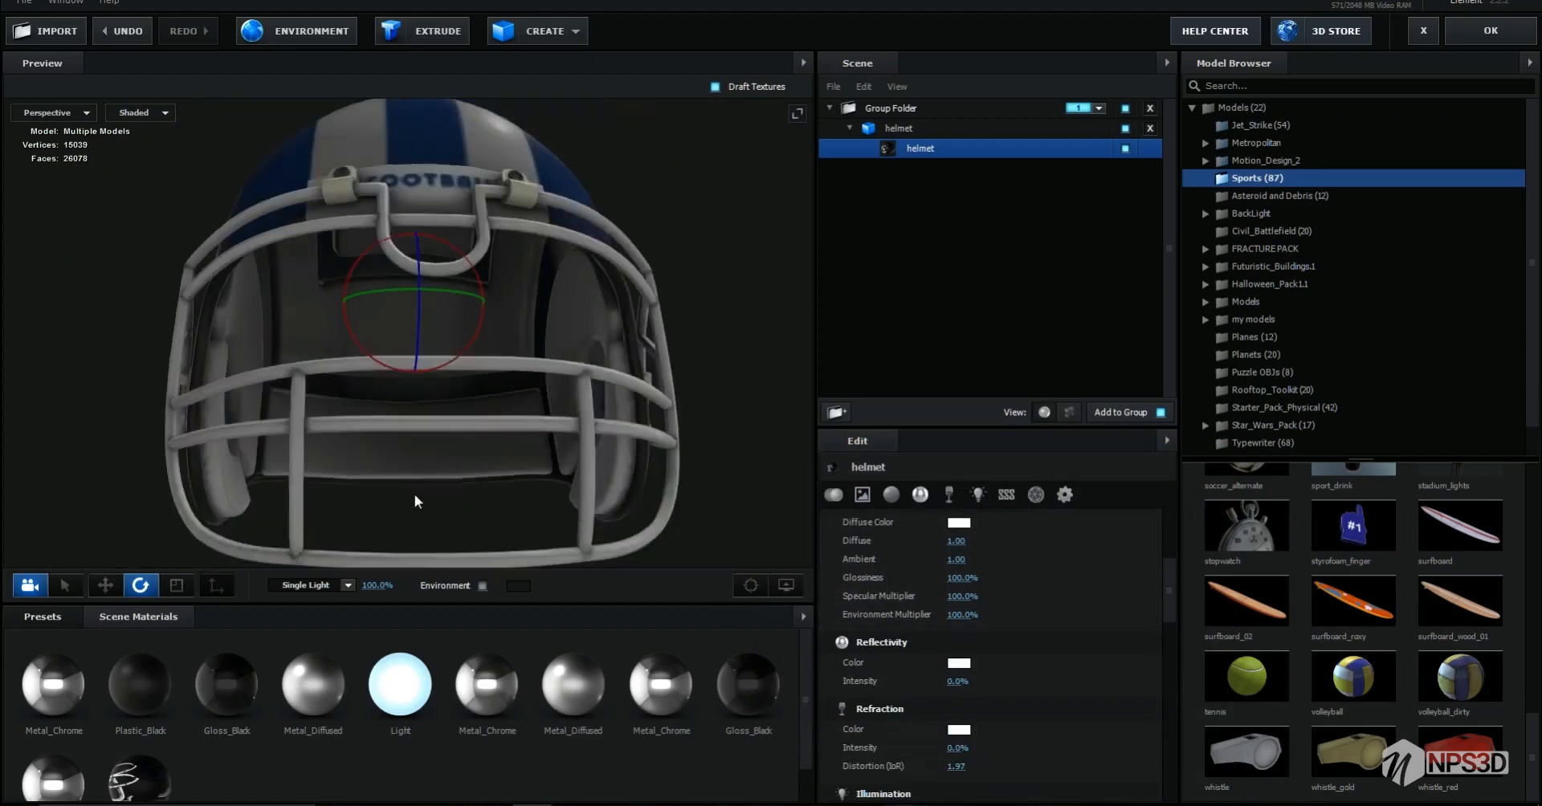
mouse_move(414, 494)
mouse_down()
mouse_move(512, 509)
mouse_move(389, 511)
mouse_move(422, 511)
mouse_move(403, 511)
mouse_up()
drag(957, 578, 928, 579)
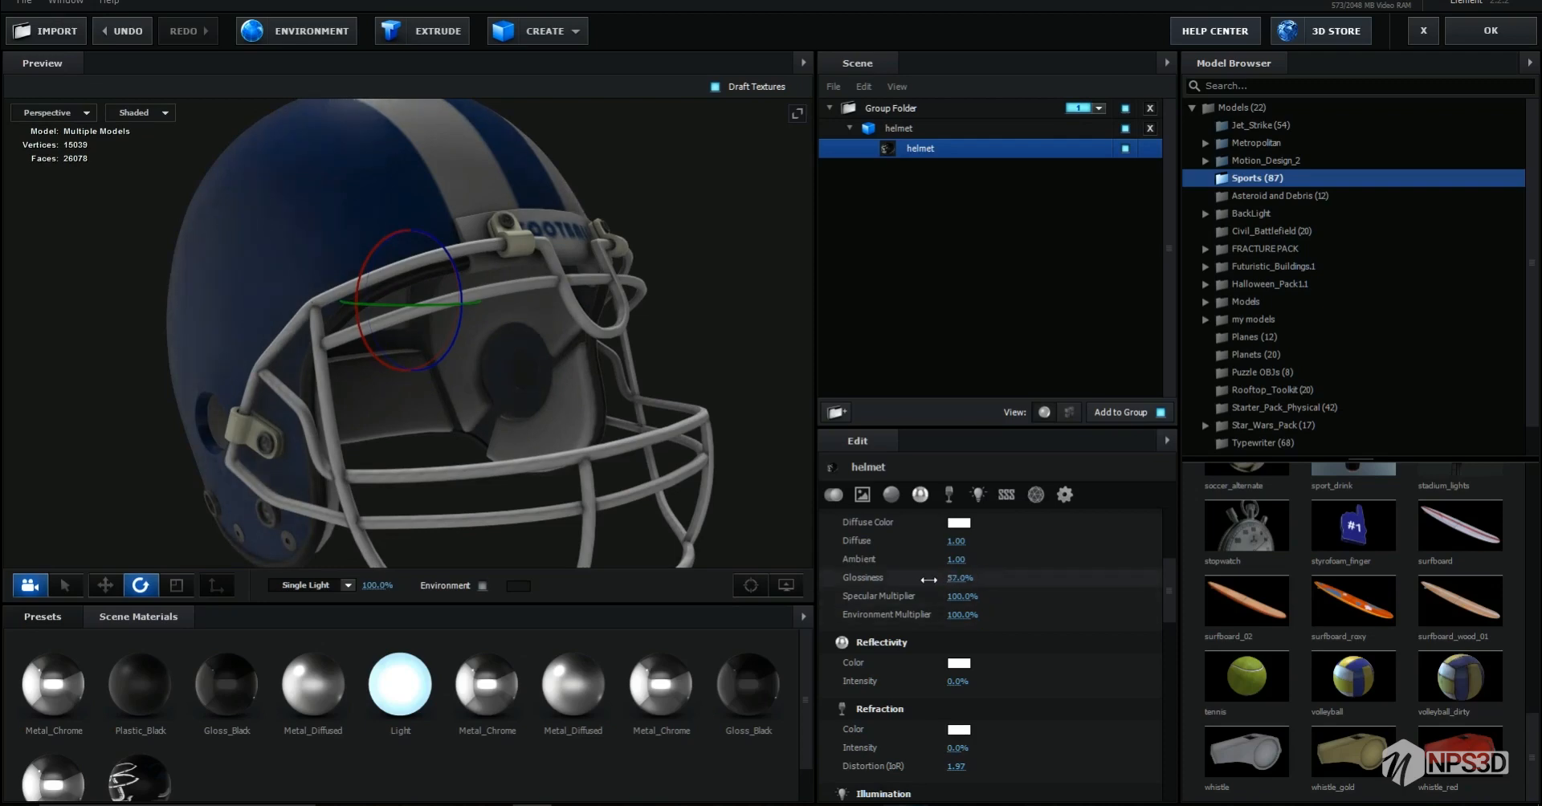
mouse_move(567, 479)
mouse_down()
mouse_move(518, 438)
mouse_move(437, 469)
mouse_move(409, 455)
mouse_move(448, 441)
mouse_move(522, 464)
mouse_move(490, 402)
mouse_move(460, 466)
mouse_move(547, 461)
mouse_up()
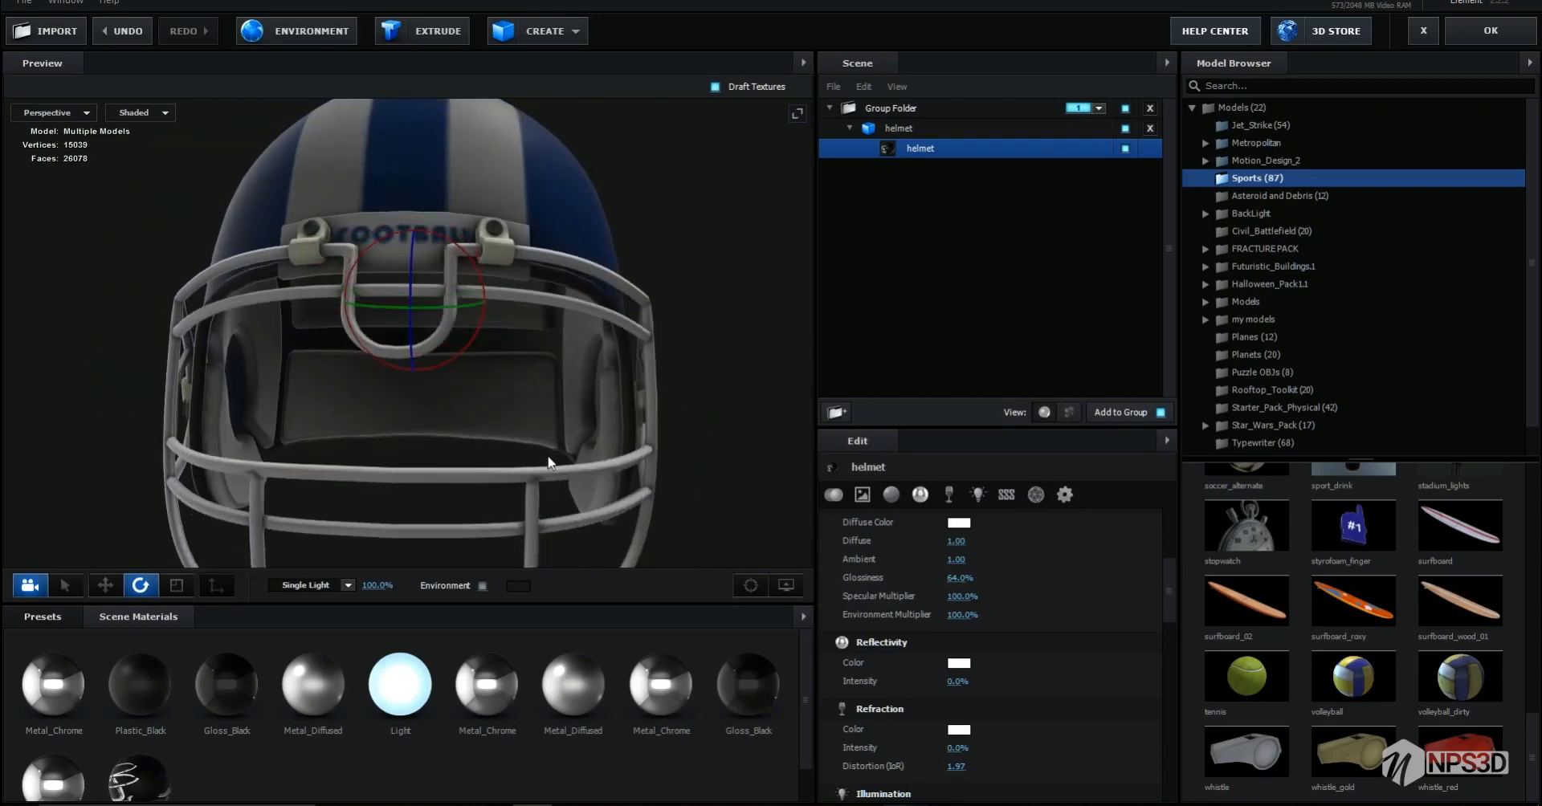
Step: Raise the helmet's Normal Bump texture strength slightly, check the helmet from the front, and apply the scene to the composition
scroll(922, 723, down, 3)
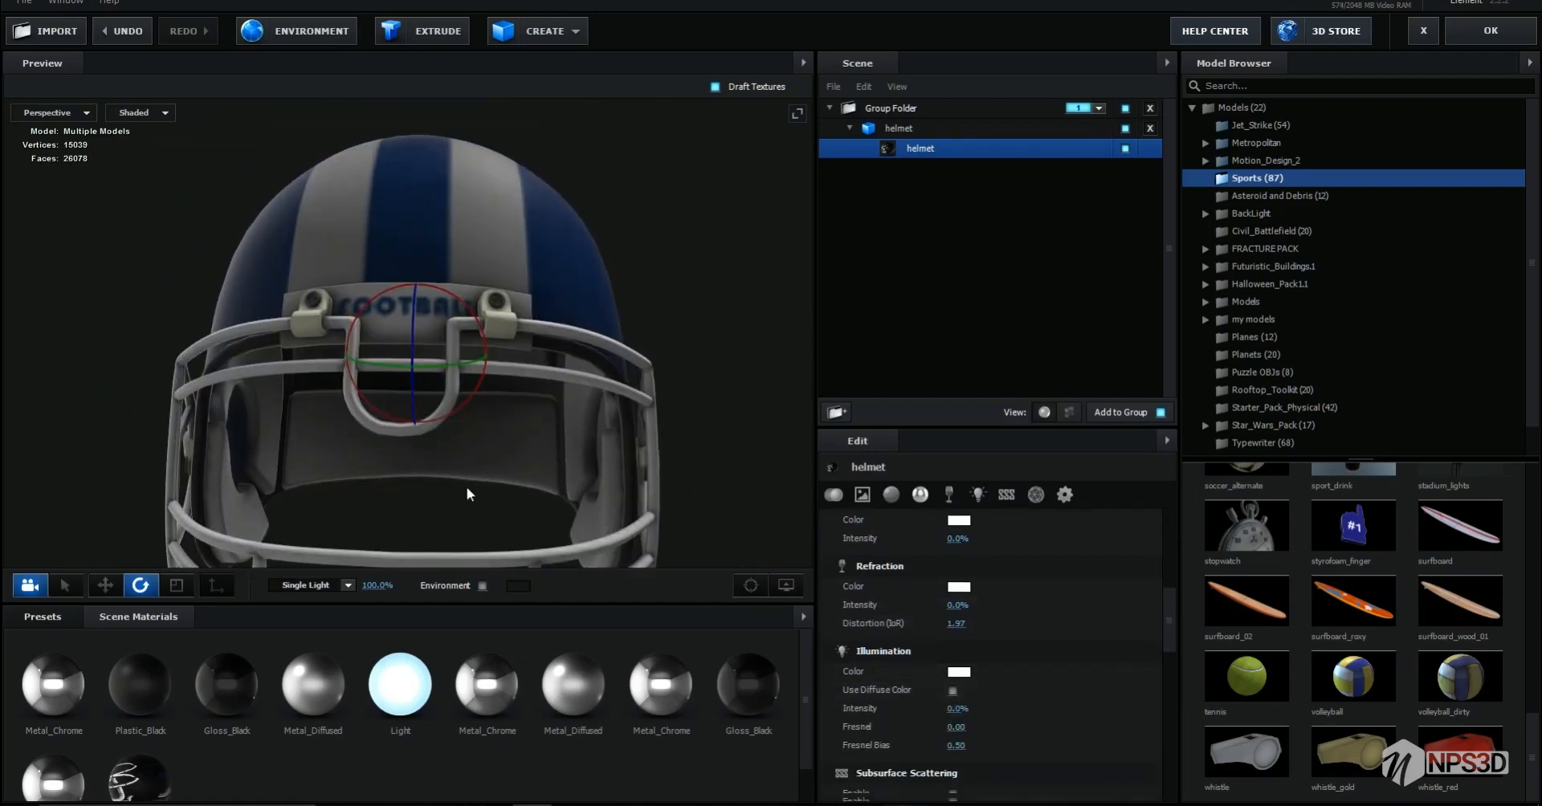
scroll(480, 488, down, 2)
mouse_move(494, 489)
mouse_down()
mouse_move(426, 468)
mouse_move(402, 483)
mouse_move(494, 514)
mouse_up()
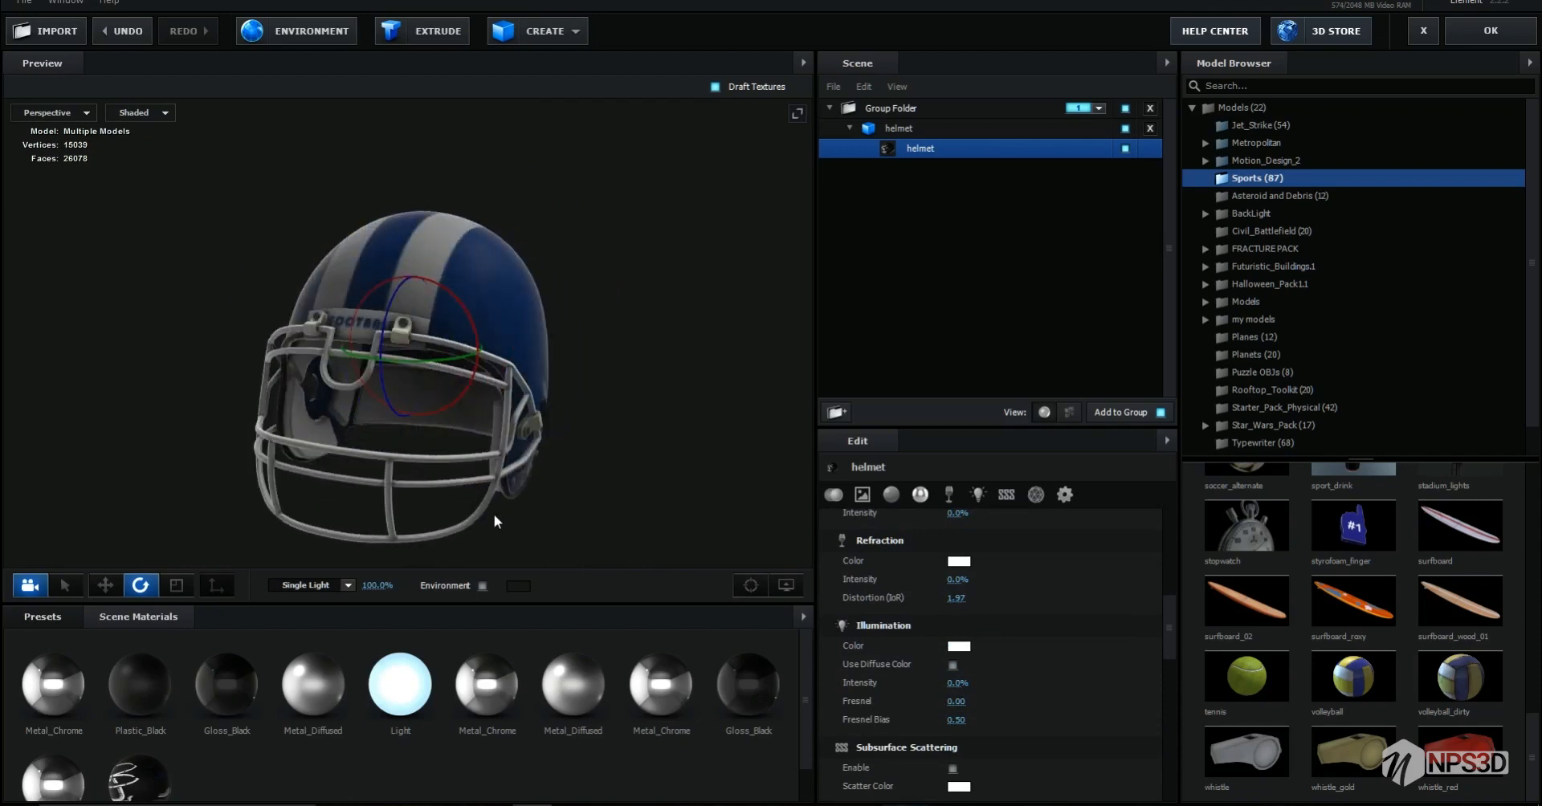
scroll(493, 514, up, 3)
scroll(1012, 639, up, 2)
scroll(1012, 639, up, 3)
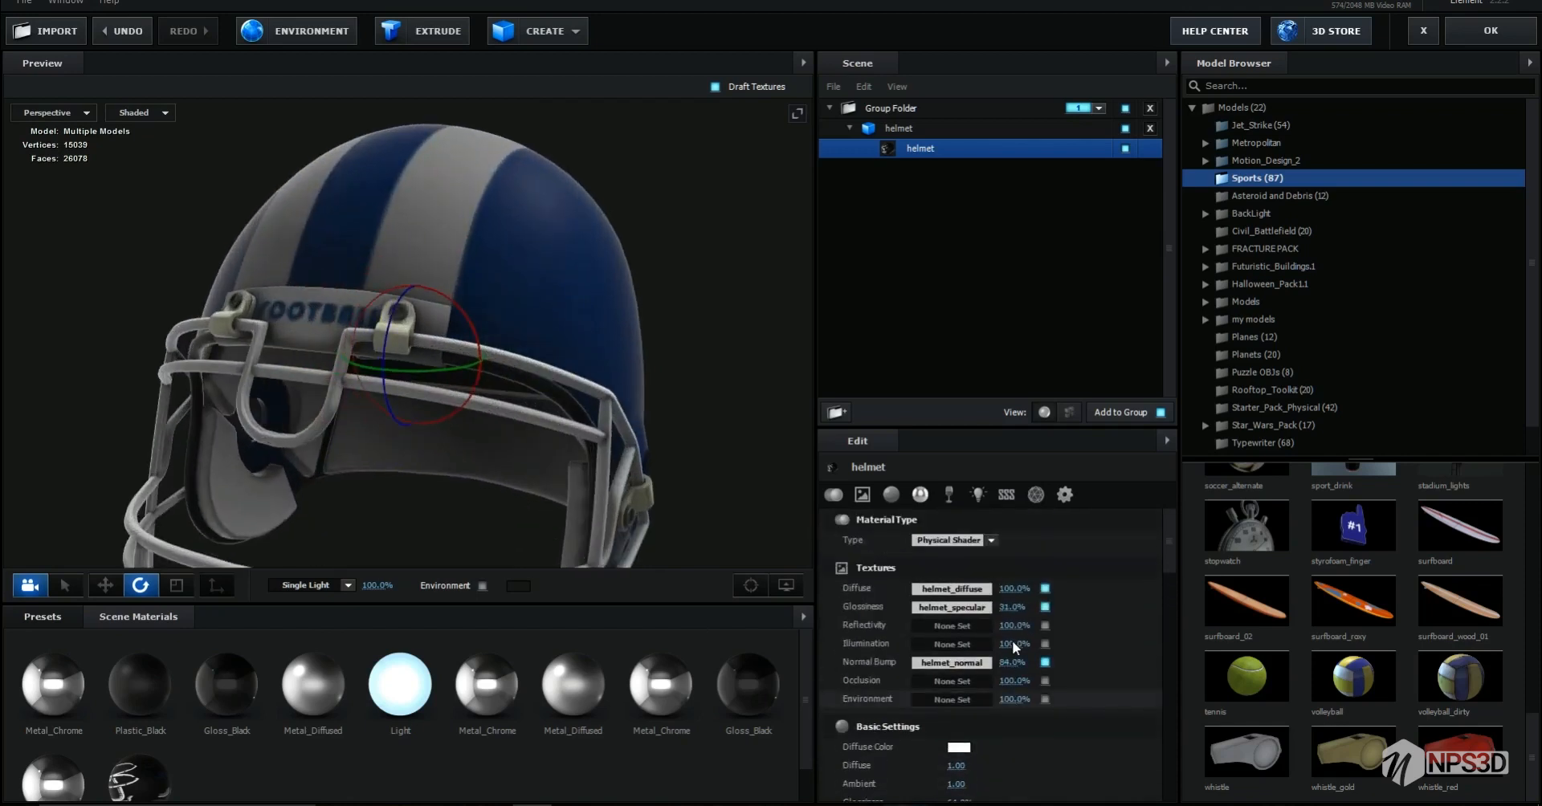
mouse_move(1013, 662)
mouse_down()
mouse_move(1072, 660)
mouse_move(1018, 661)
mouse_up()
mouse_move(489, 469)
mouse_down()
mouse_move(509, 465)
mouse_move(483, 448)
mouse_up()
scroll(567, 457, down, 3)
mouse_move(533, 431)
mouse_down()
mouse_move(729, 426)
mouse_move(504, 432)
mouse_move(537, 428)
mouse_move(519, 413)
mouse_move(527, 432)
mouse_move(502, 439)
mouse_move(522, 434)
mouse_up()
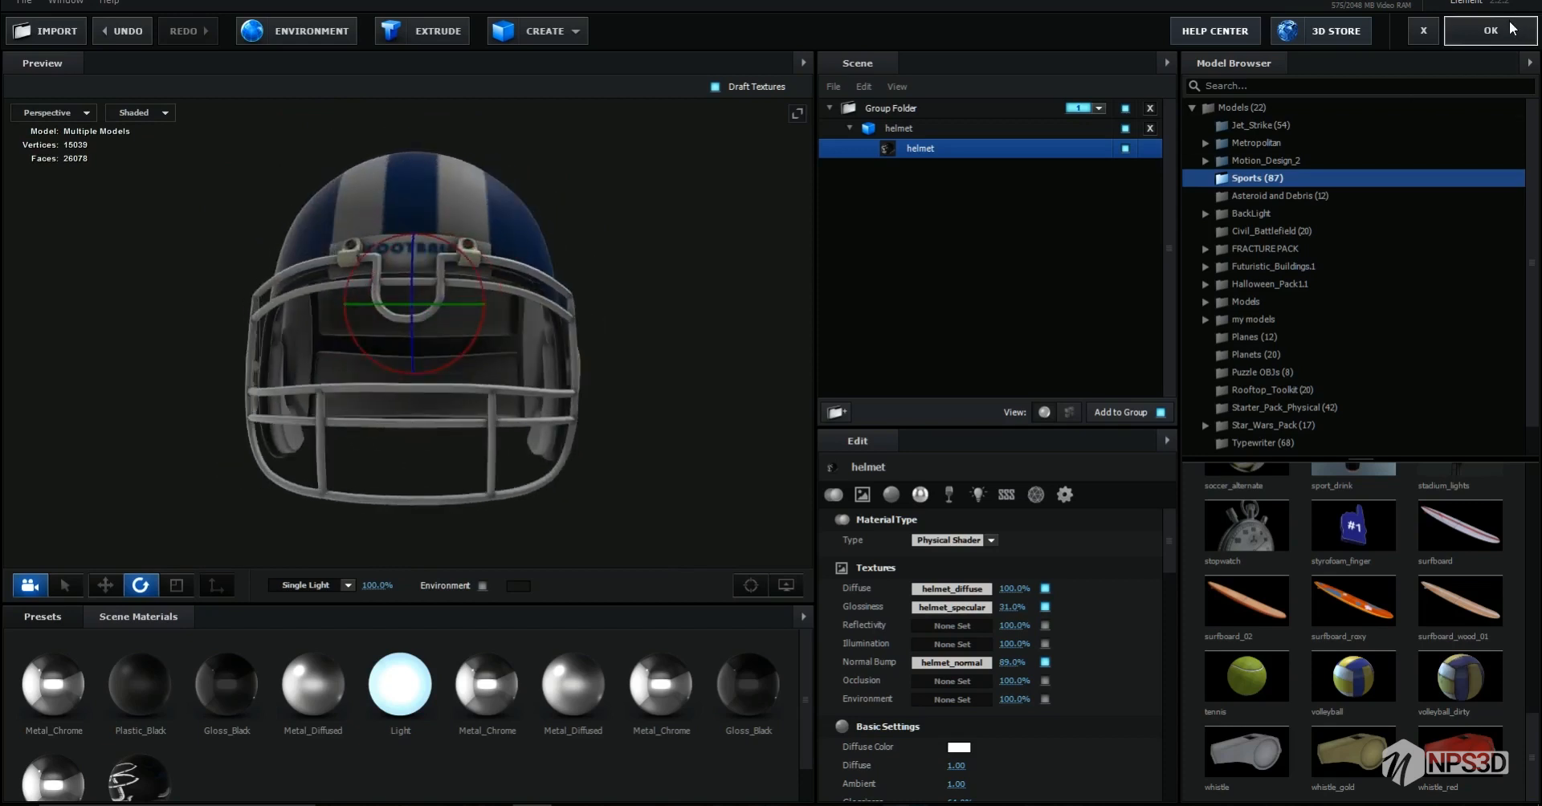
click(1510, 26)
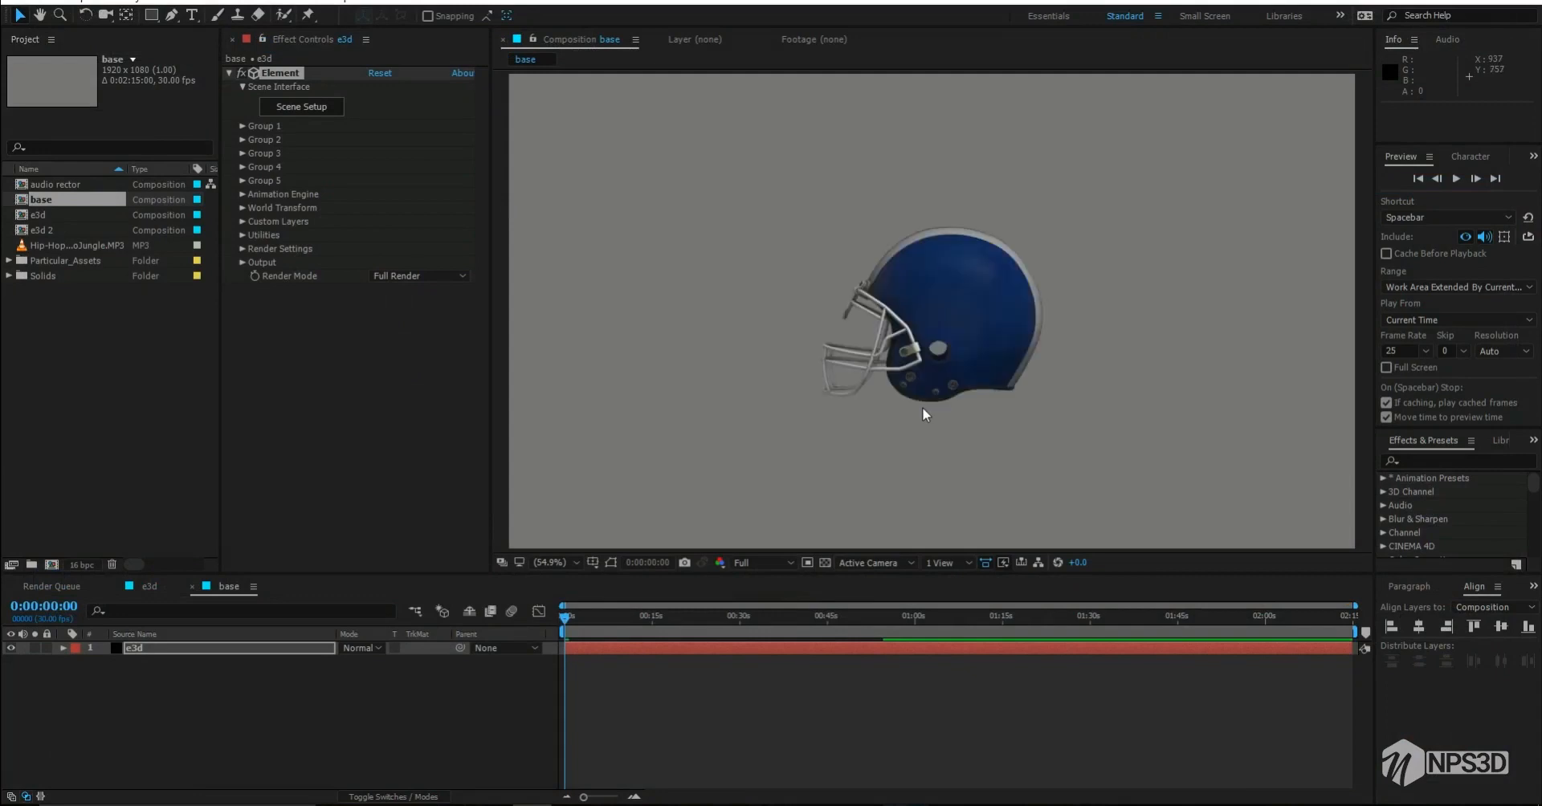
scroll(976, 359, down, 4)
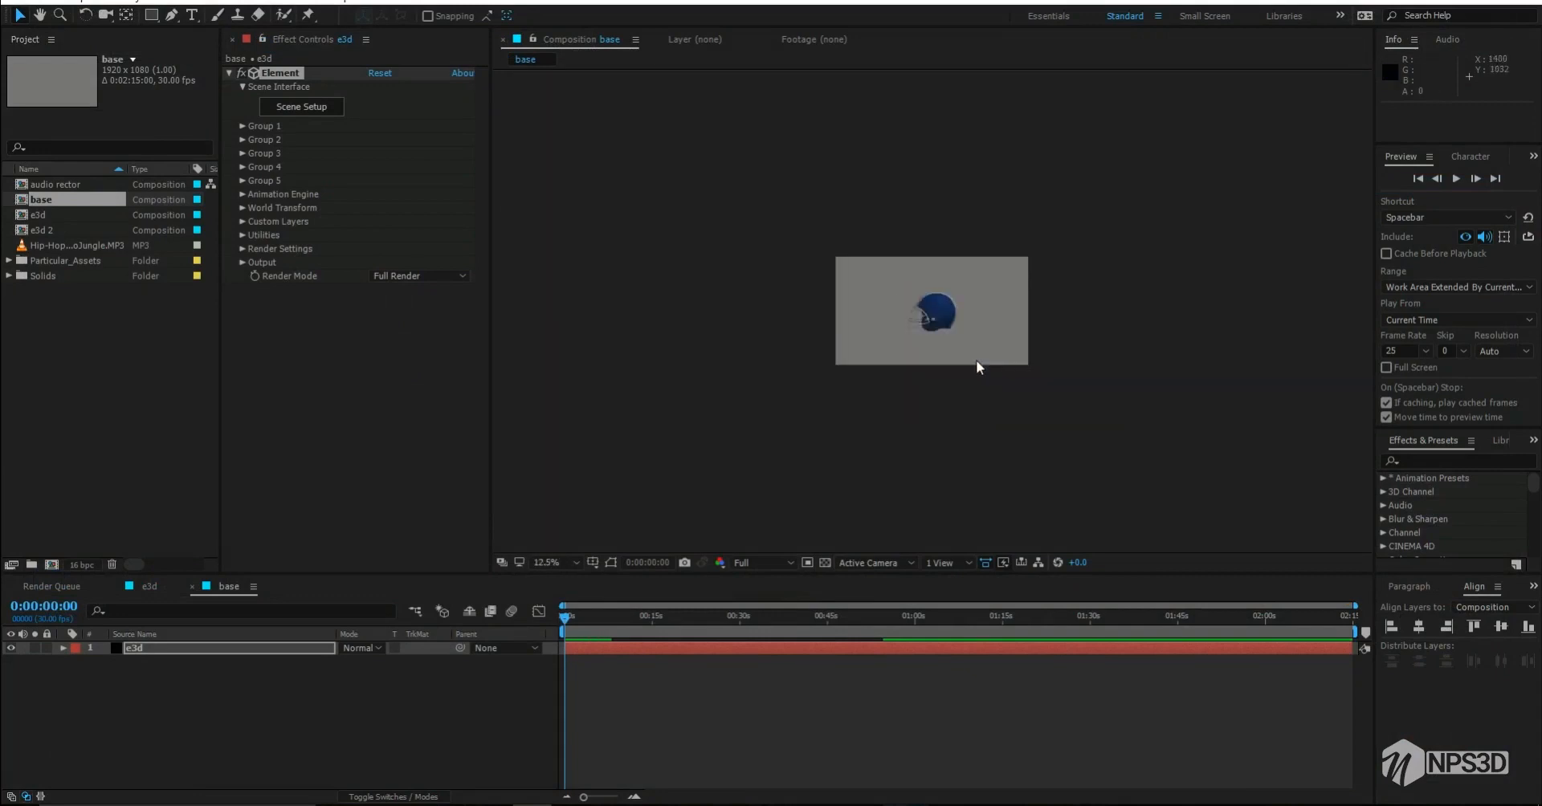
scroll(975, 359, up, 6)
scroll(975, 359, down, 2)
right_click(199, 691)
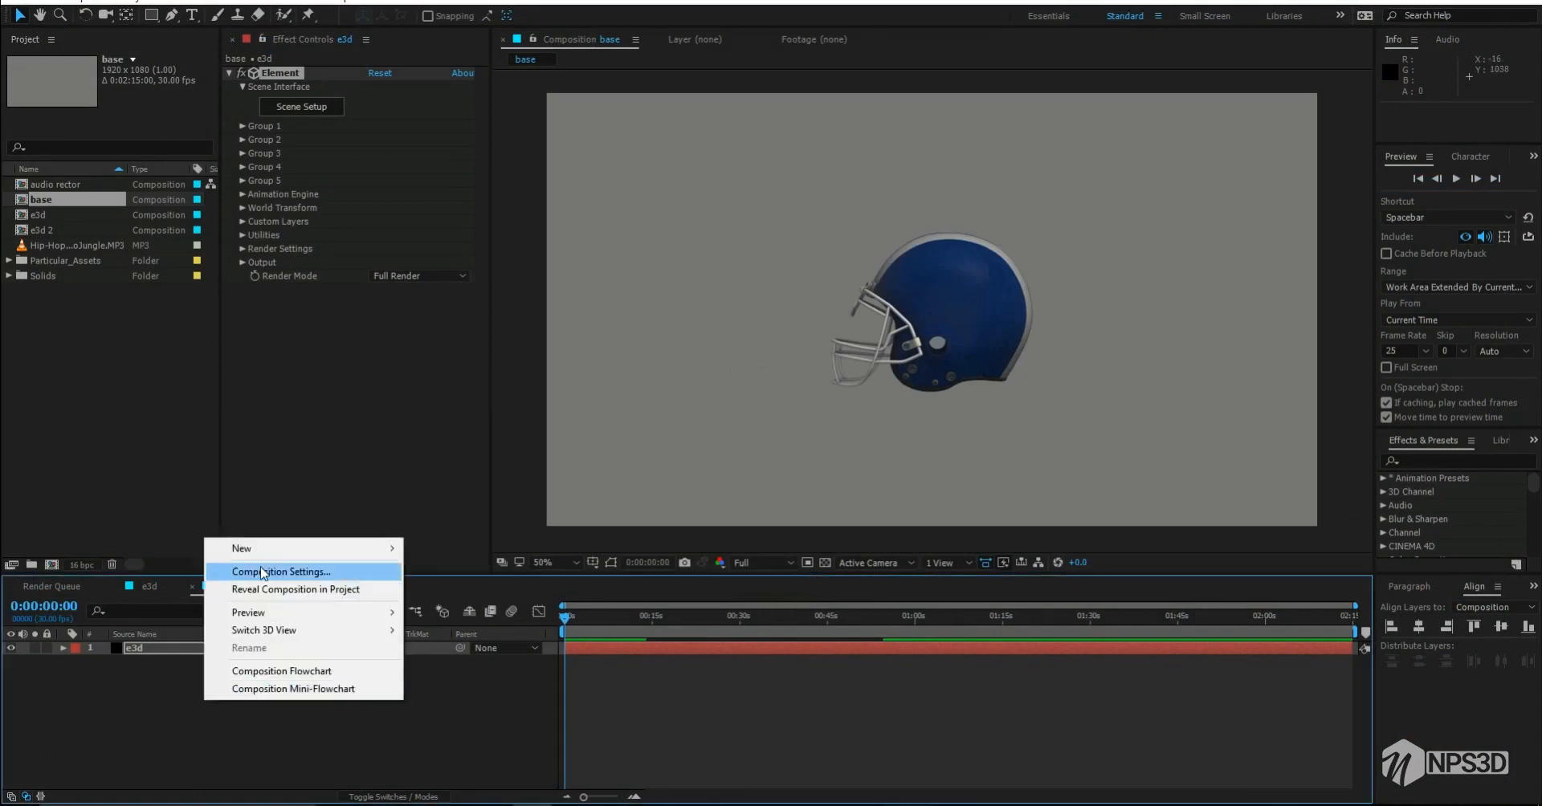
click(261, 334)
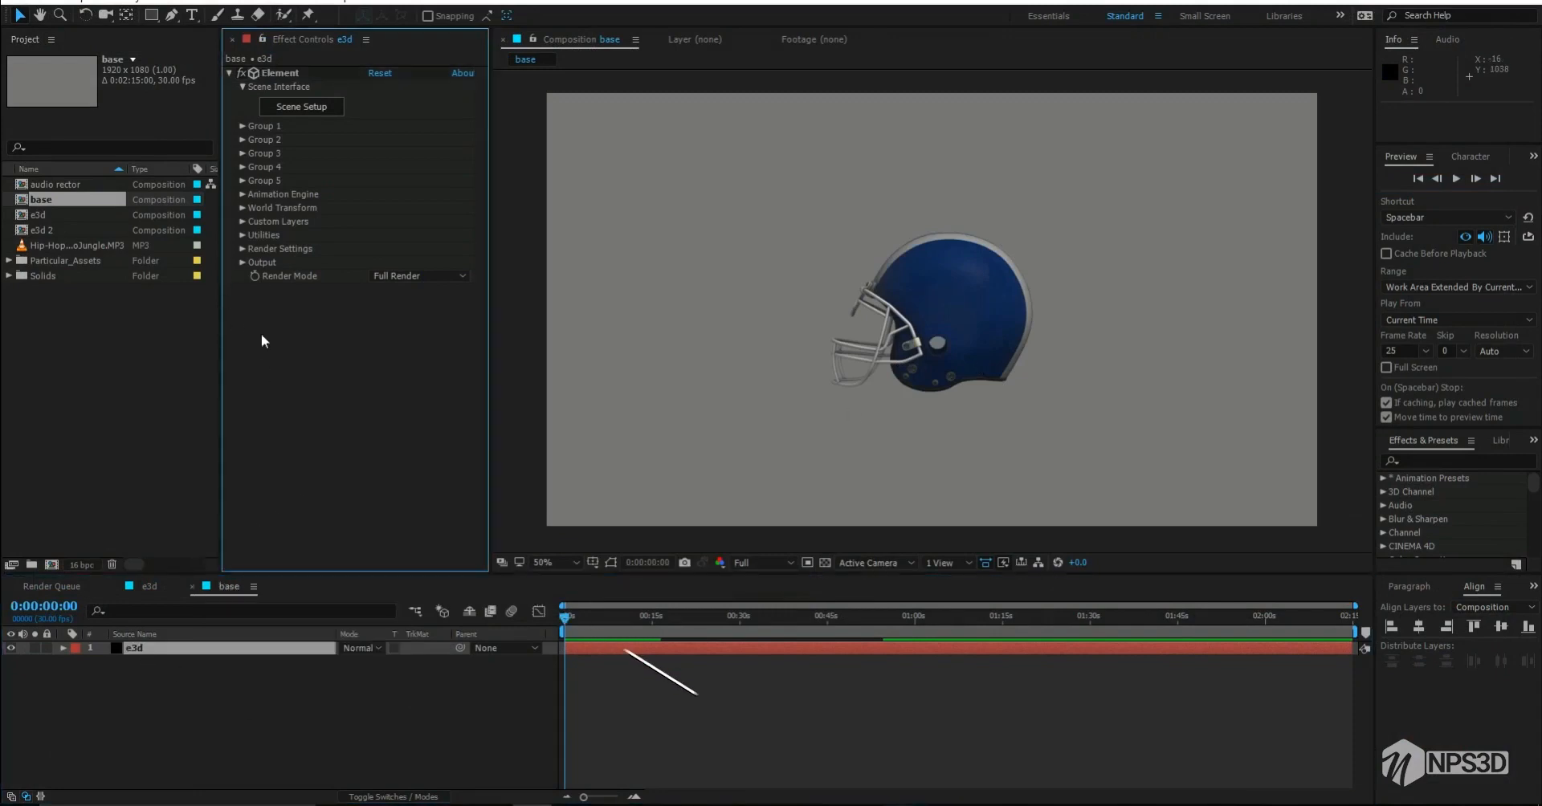
Step: Create a group null for Group 1 from its Group Utilities and show the null's rotation properties
click(241, 125)
click(256, 194)
click(270, 222)
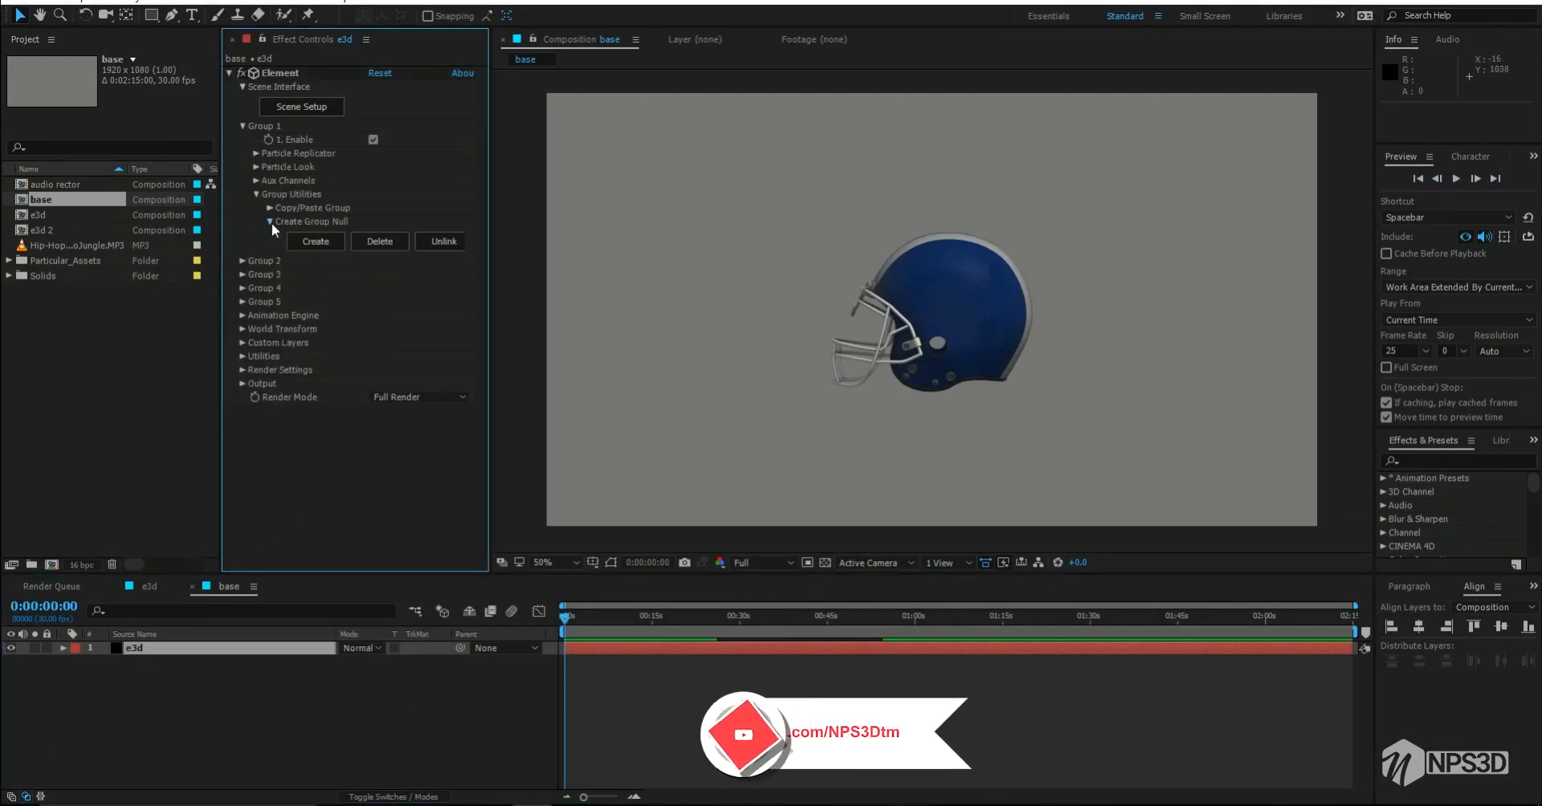
click(316, 242)
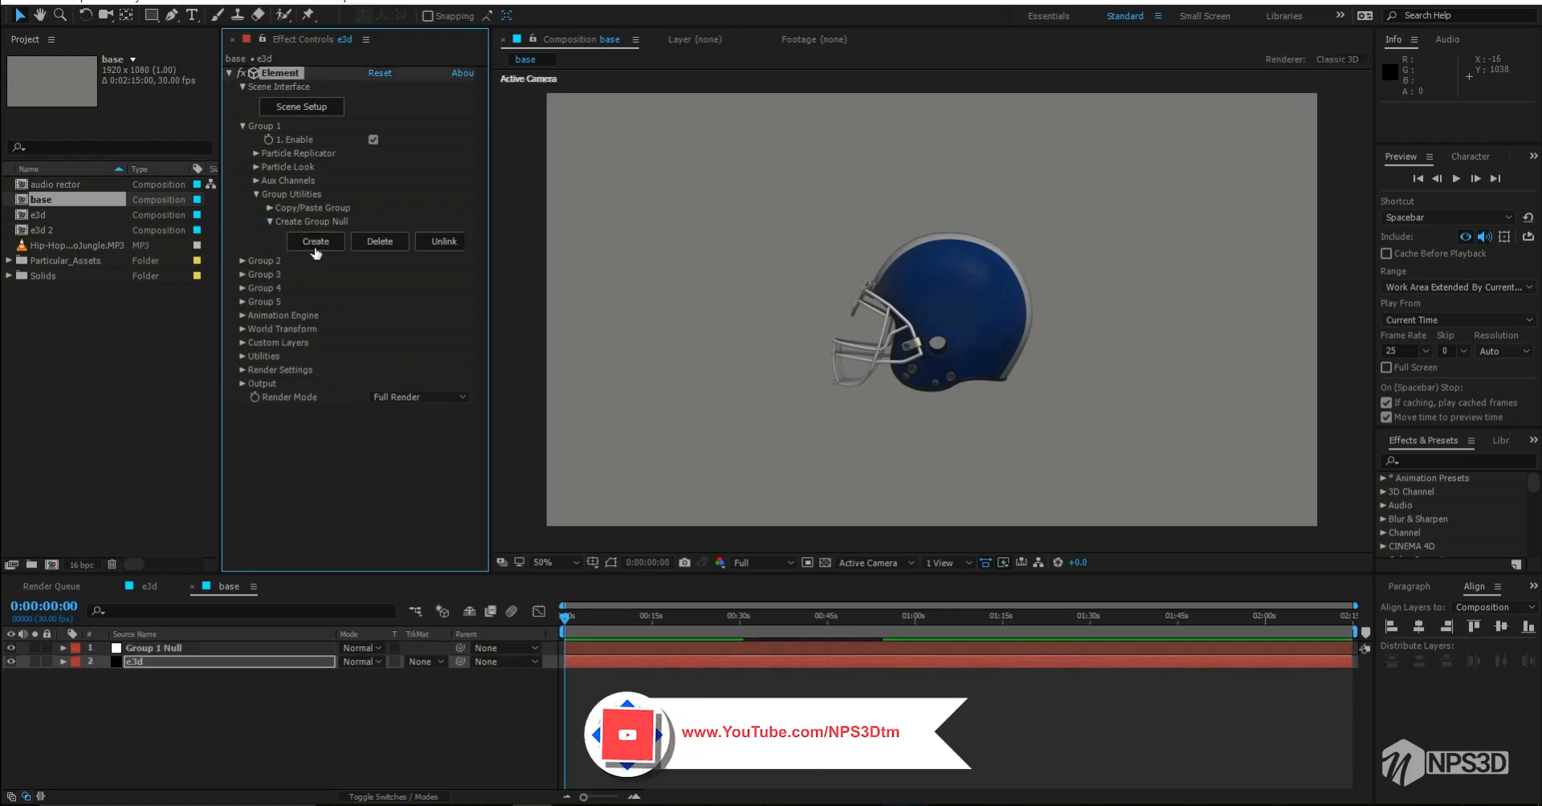
click(184, 650)
key(r)
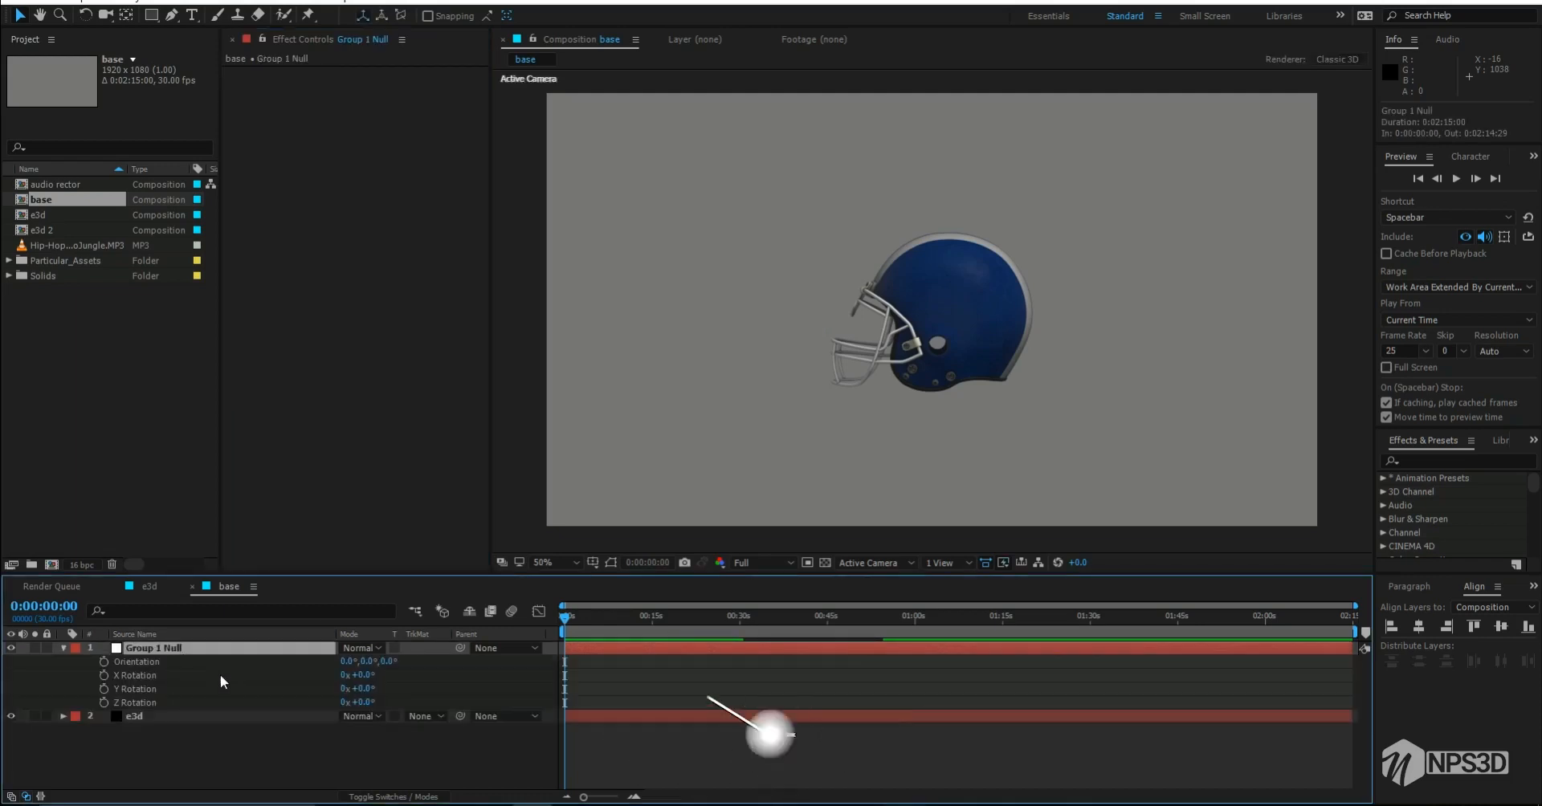
Step: Try Y Rotation values of 90° and 180° on the Group 1 Null layer
click(372, 692)
text(90)
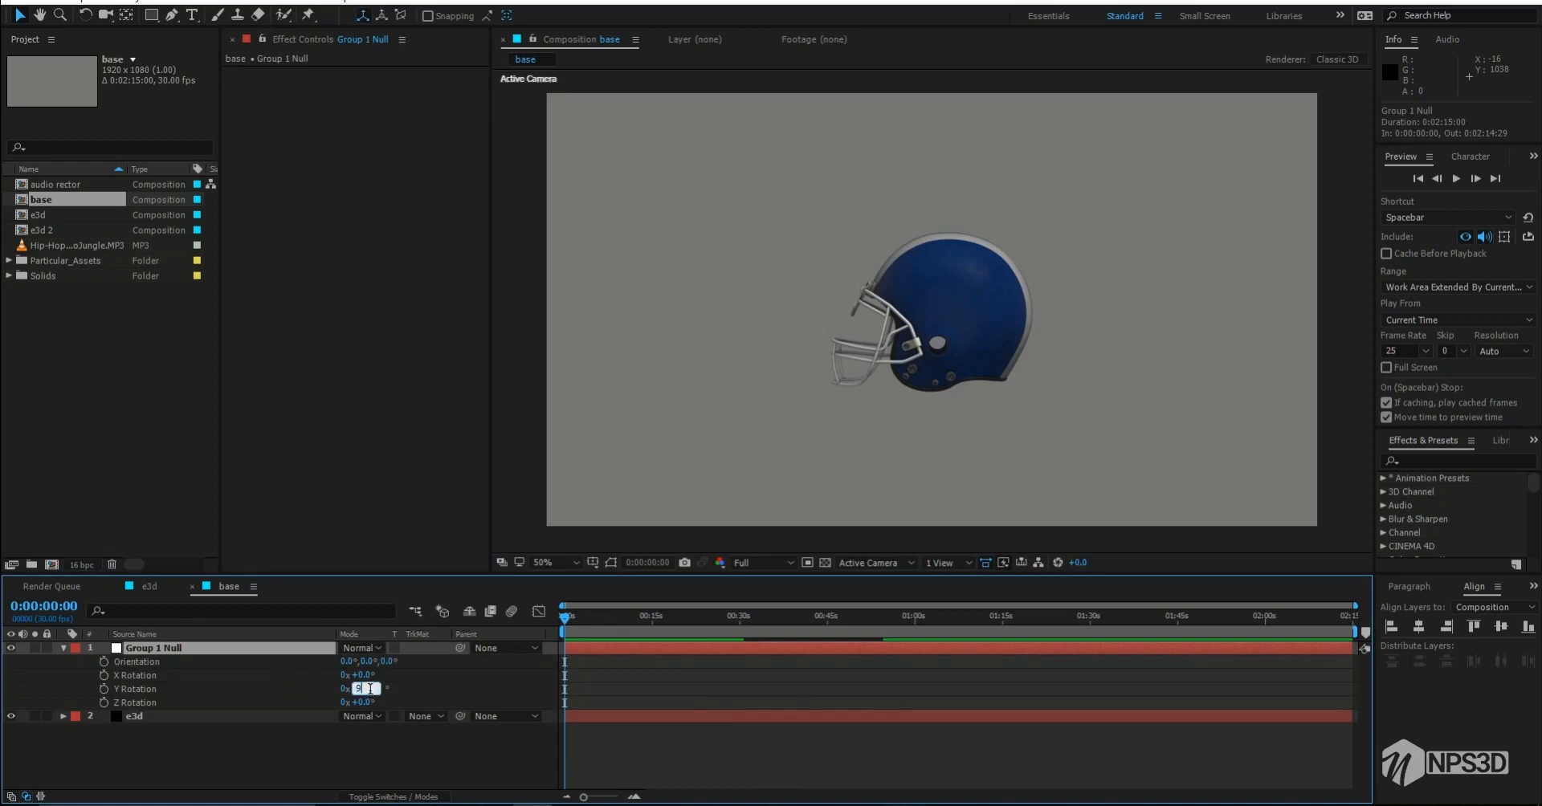
key(Return)
click(366, 688)
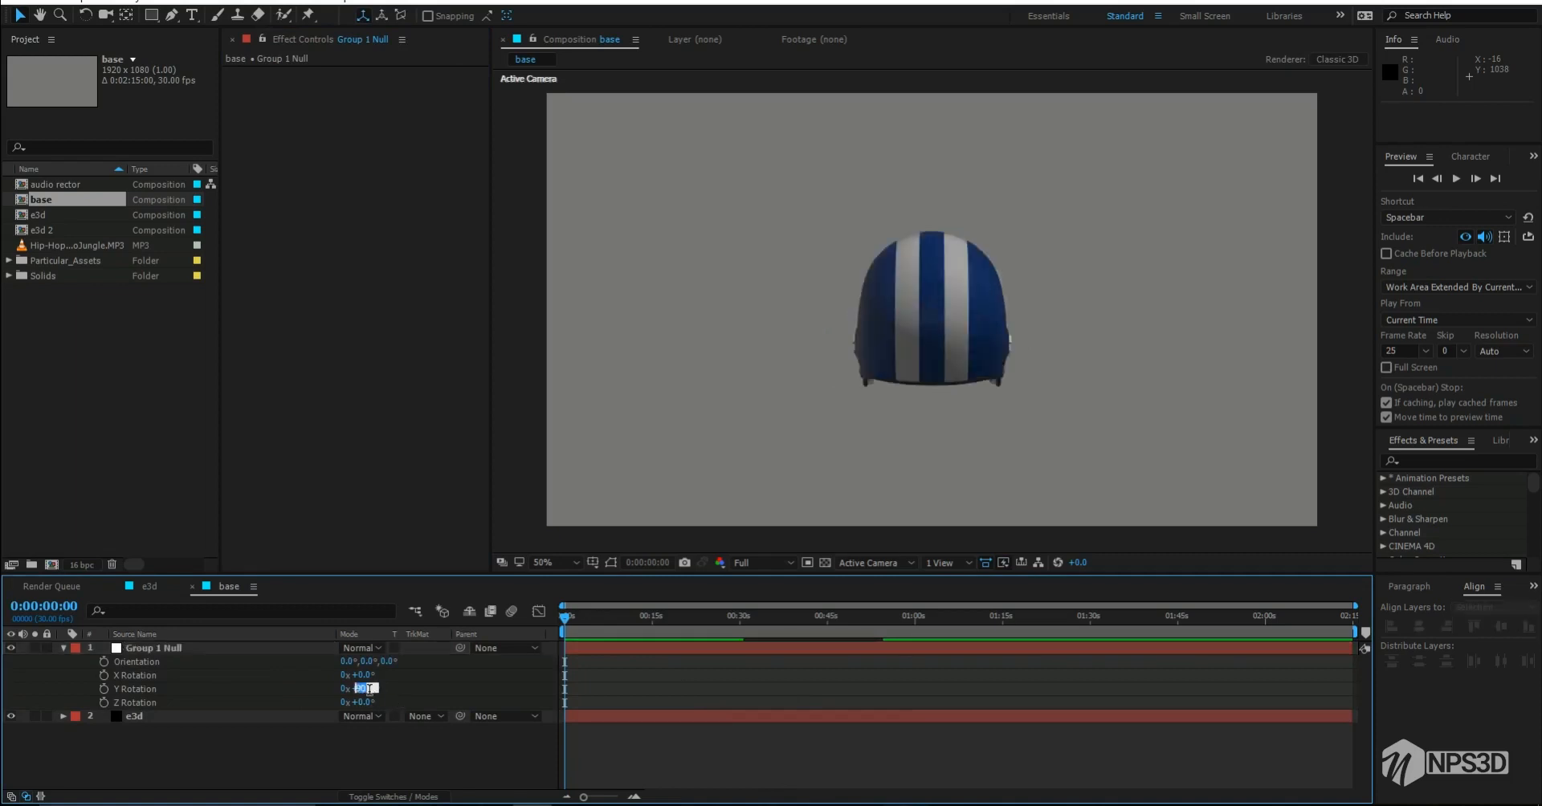
text(180)
key(Return)
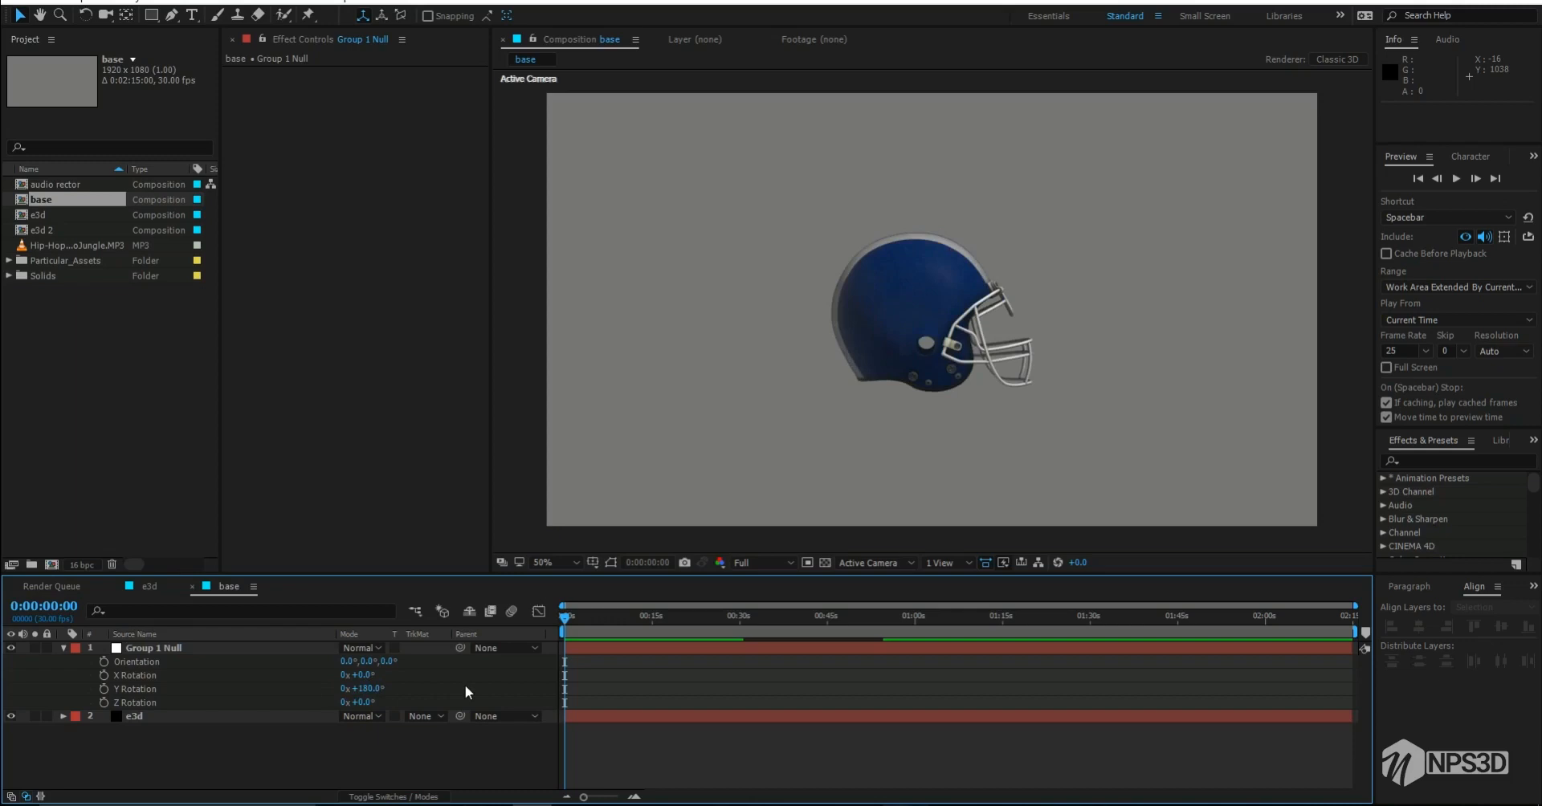
Step: Set the Group 1 Null's Y Rotation to -90° so the helmet faces the viewer
click(371, 688)
text(-90)
key(Return)
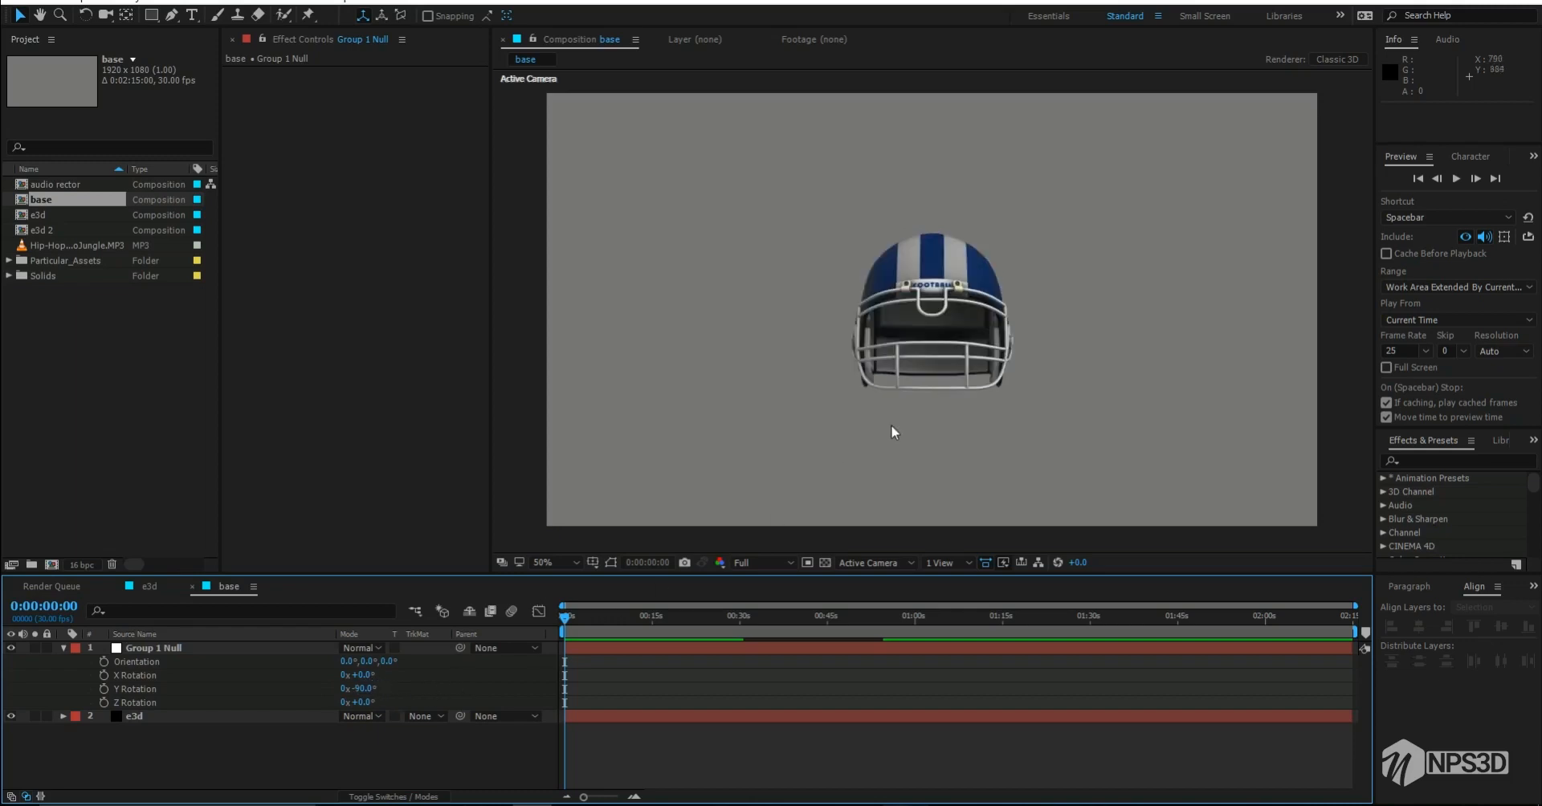
scroll(924, 377, up, 2)
scroll(925, 382, down, 2)
Step: Collapse the Group 1 Null's properties and save the project
click(170, 648)
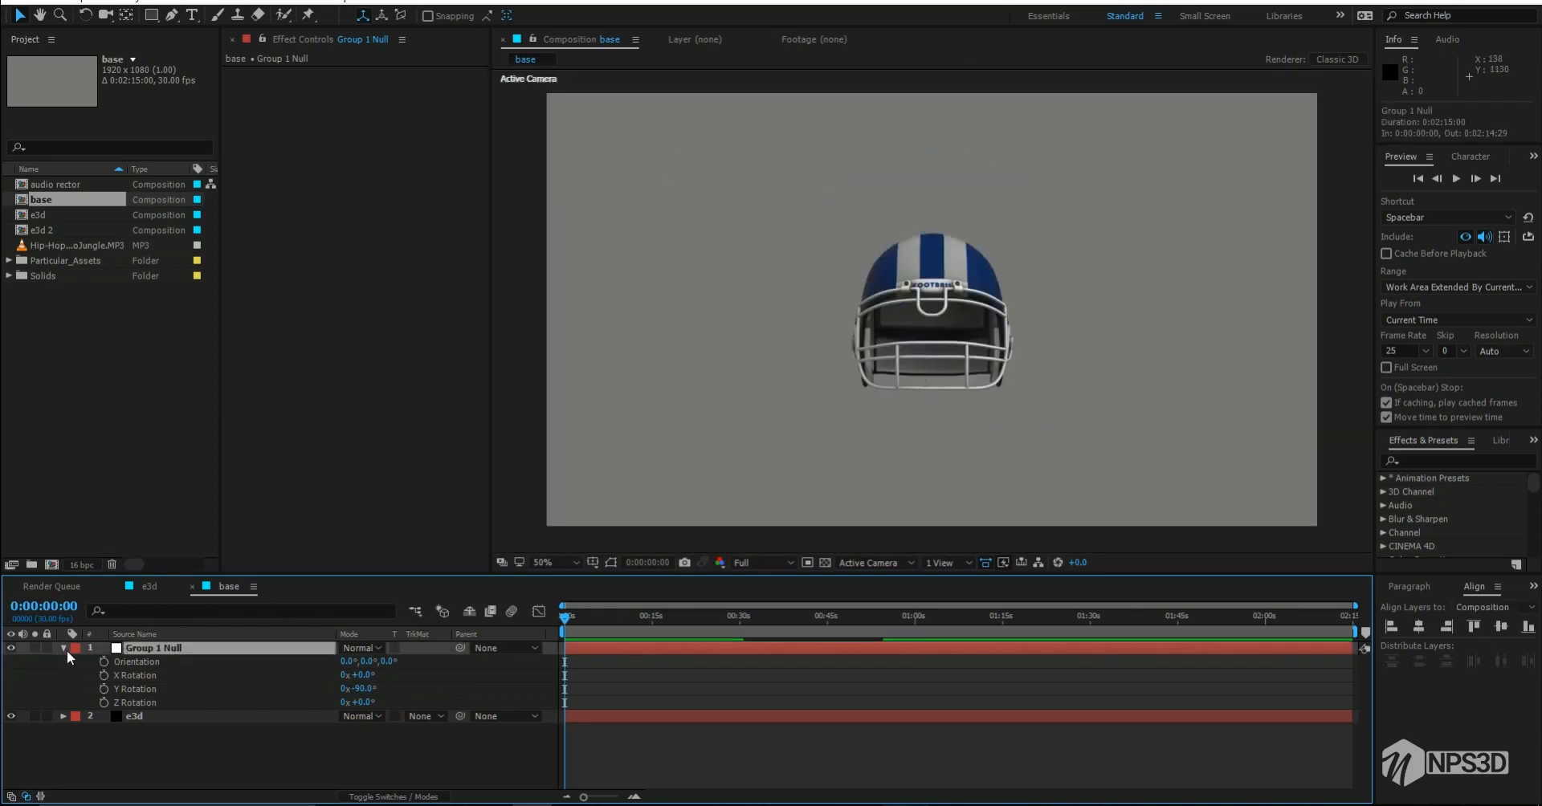
click(64, 648)
click(133, 690)
key(ctrl+s)
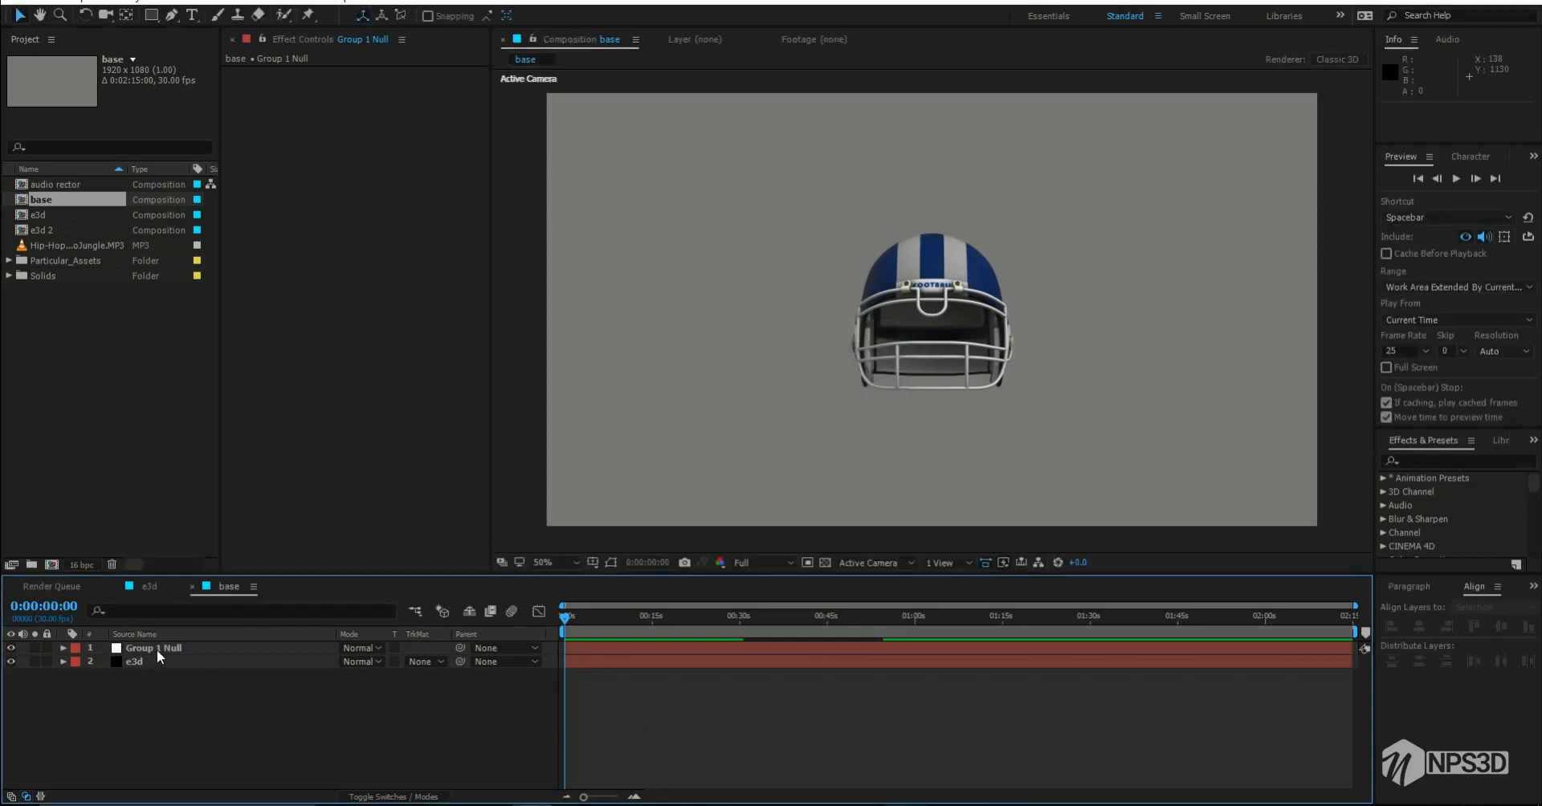
Step: On the e3d layer, collapse the Element effect's Group 1 settings and expand its Utilities
click(160, 660)
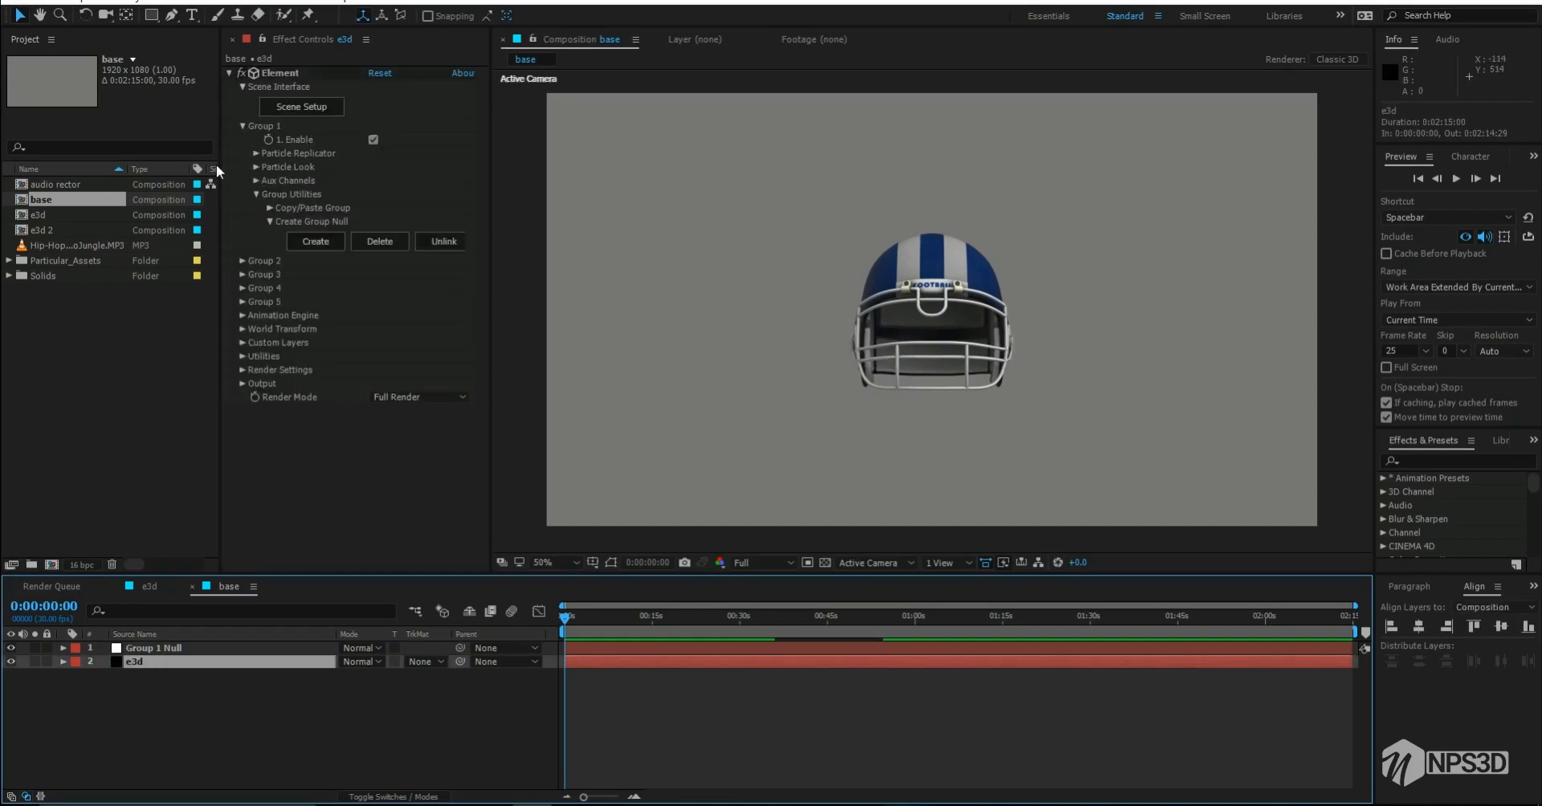
click(243, 126)
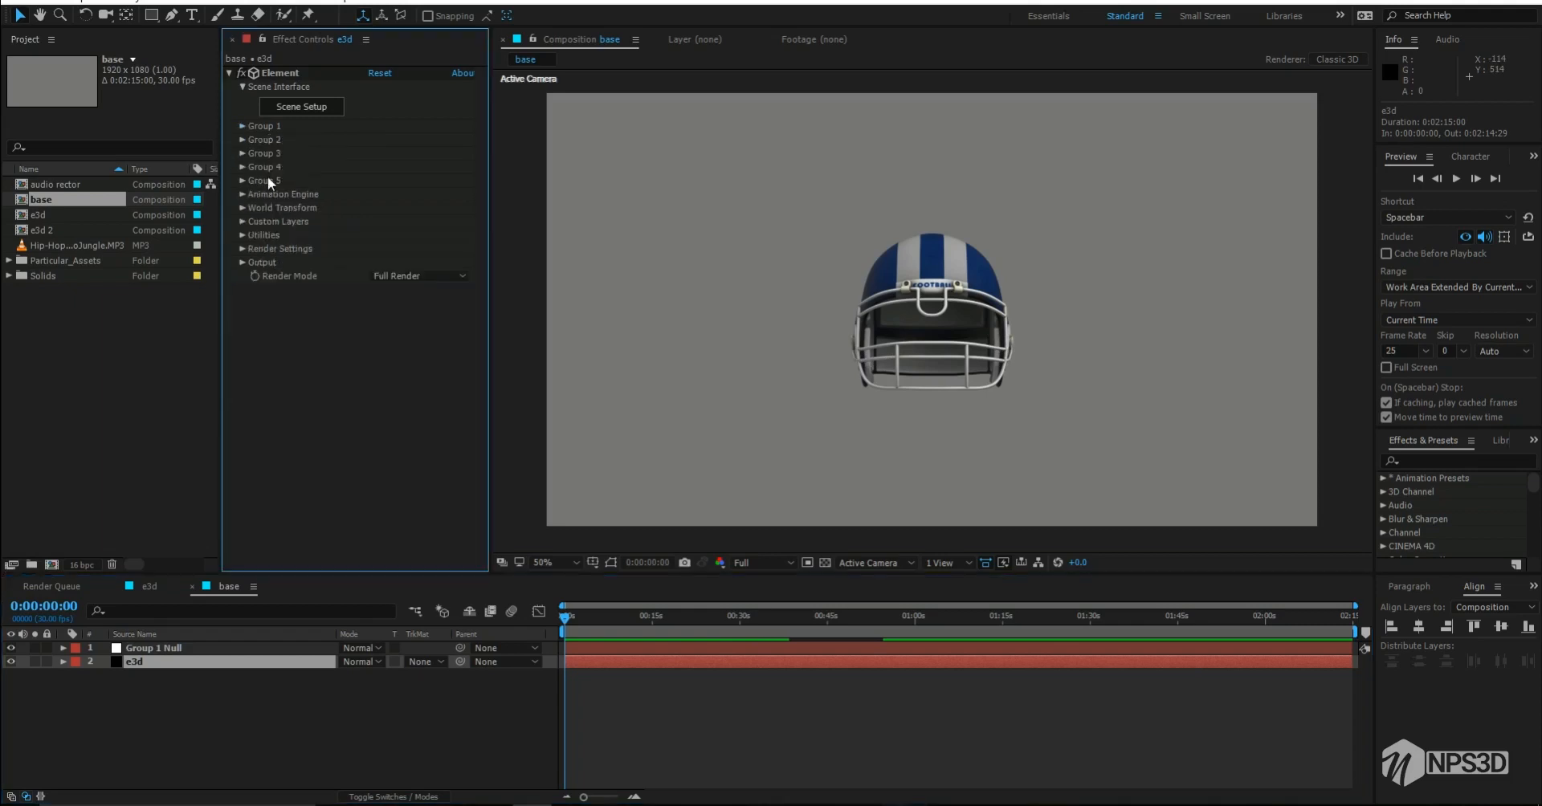
click(242, 235)
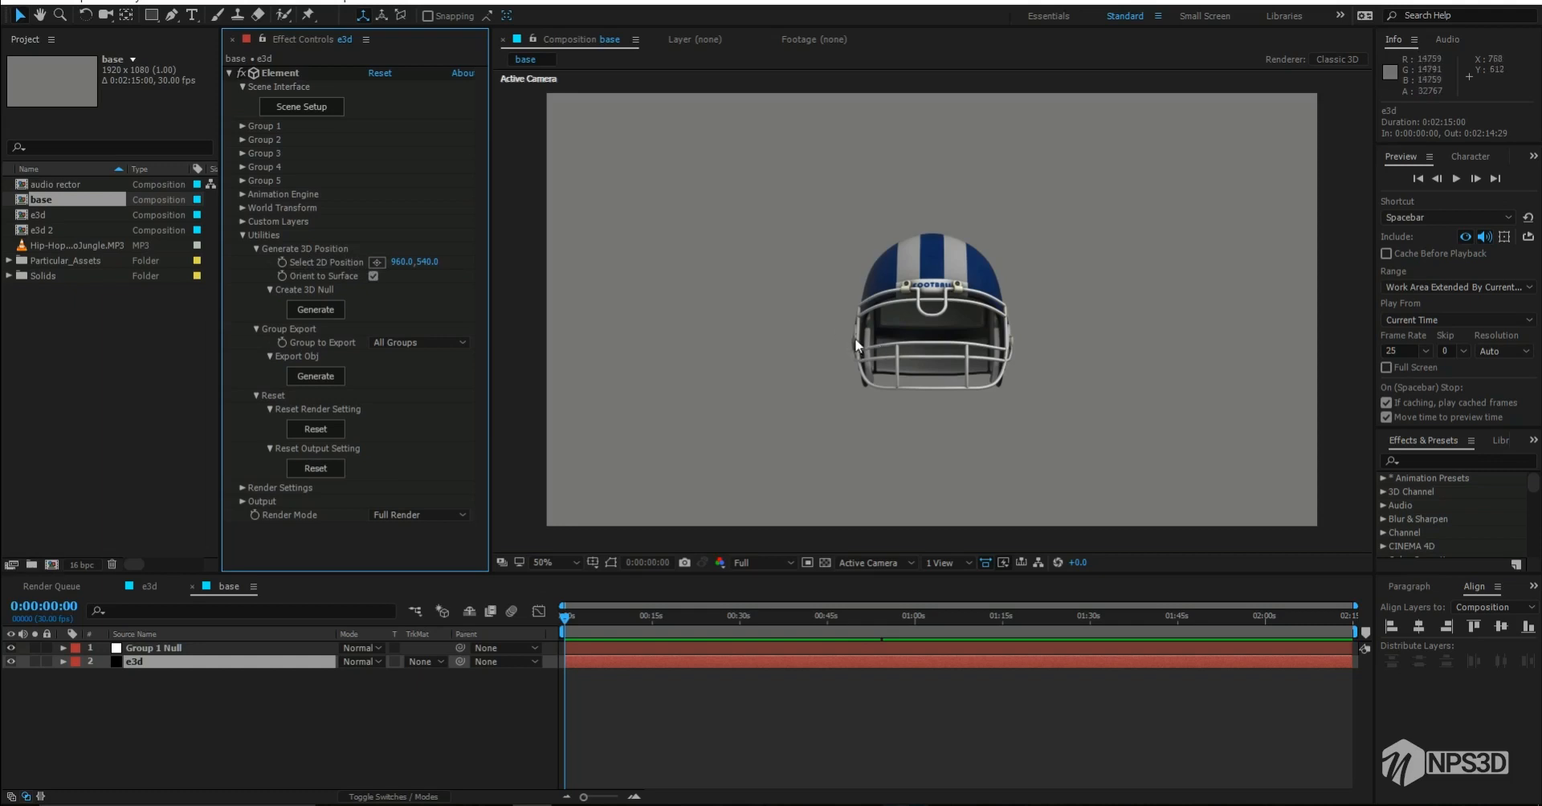
Step: Add a two-node camera with the 35mm preset to the base composition
right_click(200, 714)
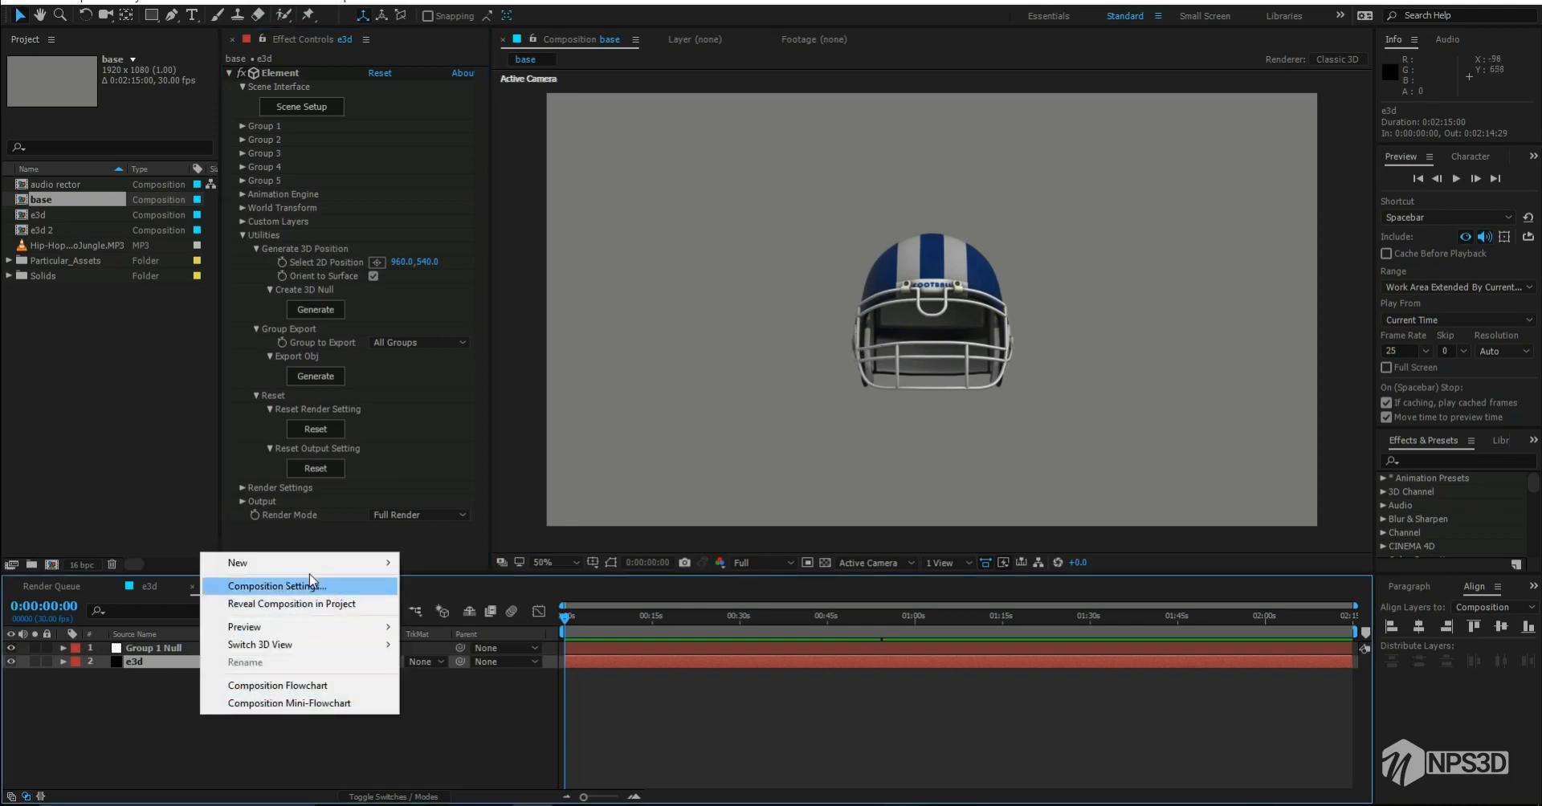
mouse_move(241, 557)
click(440, 640)
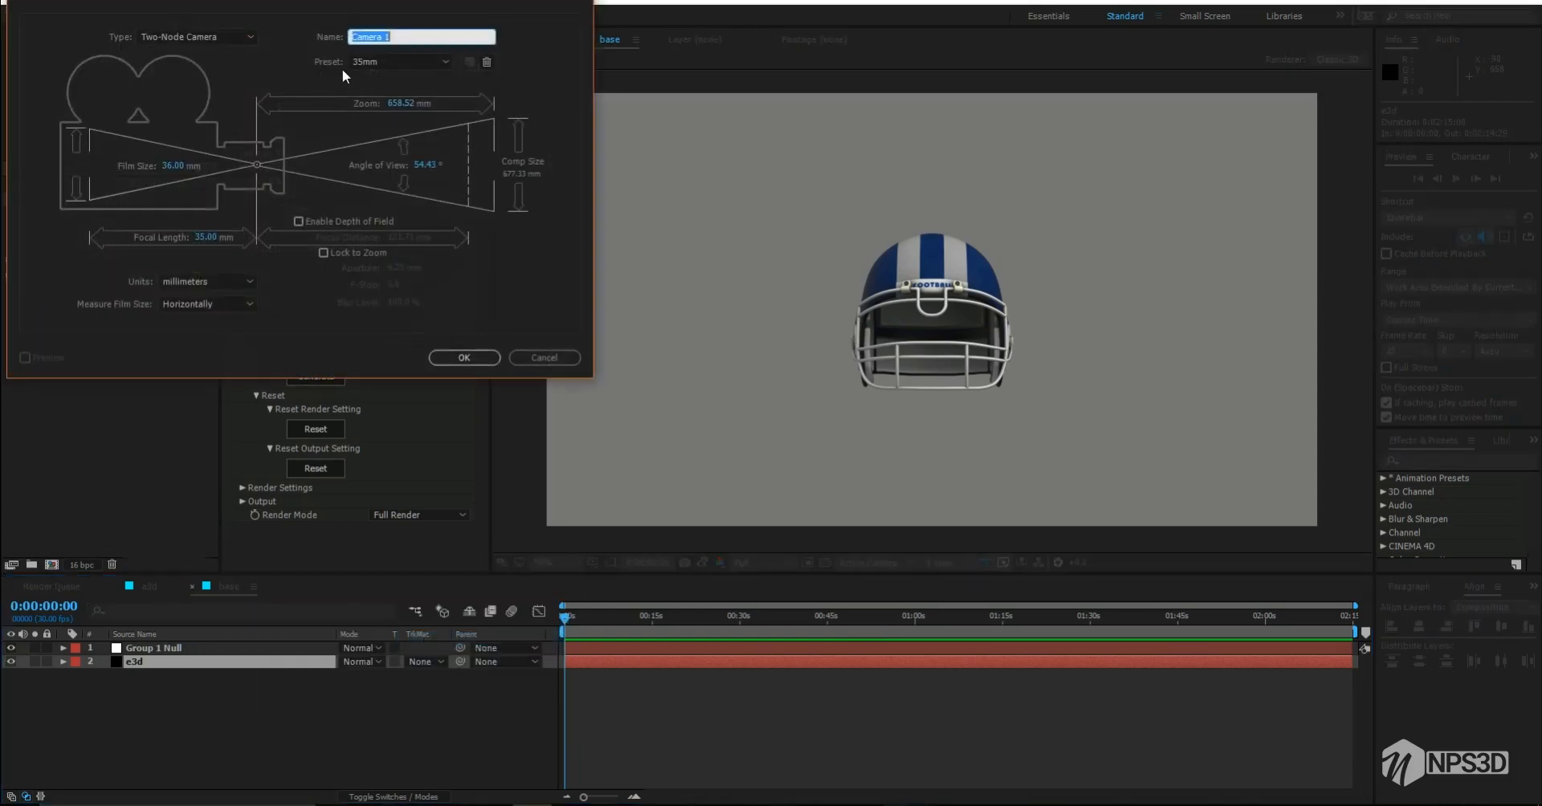
click(454, 358)
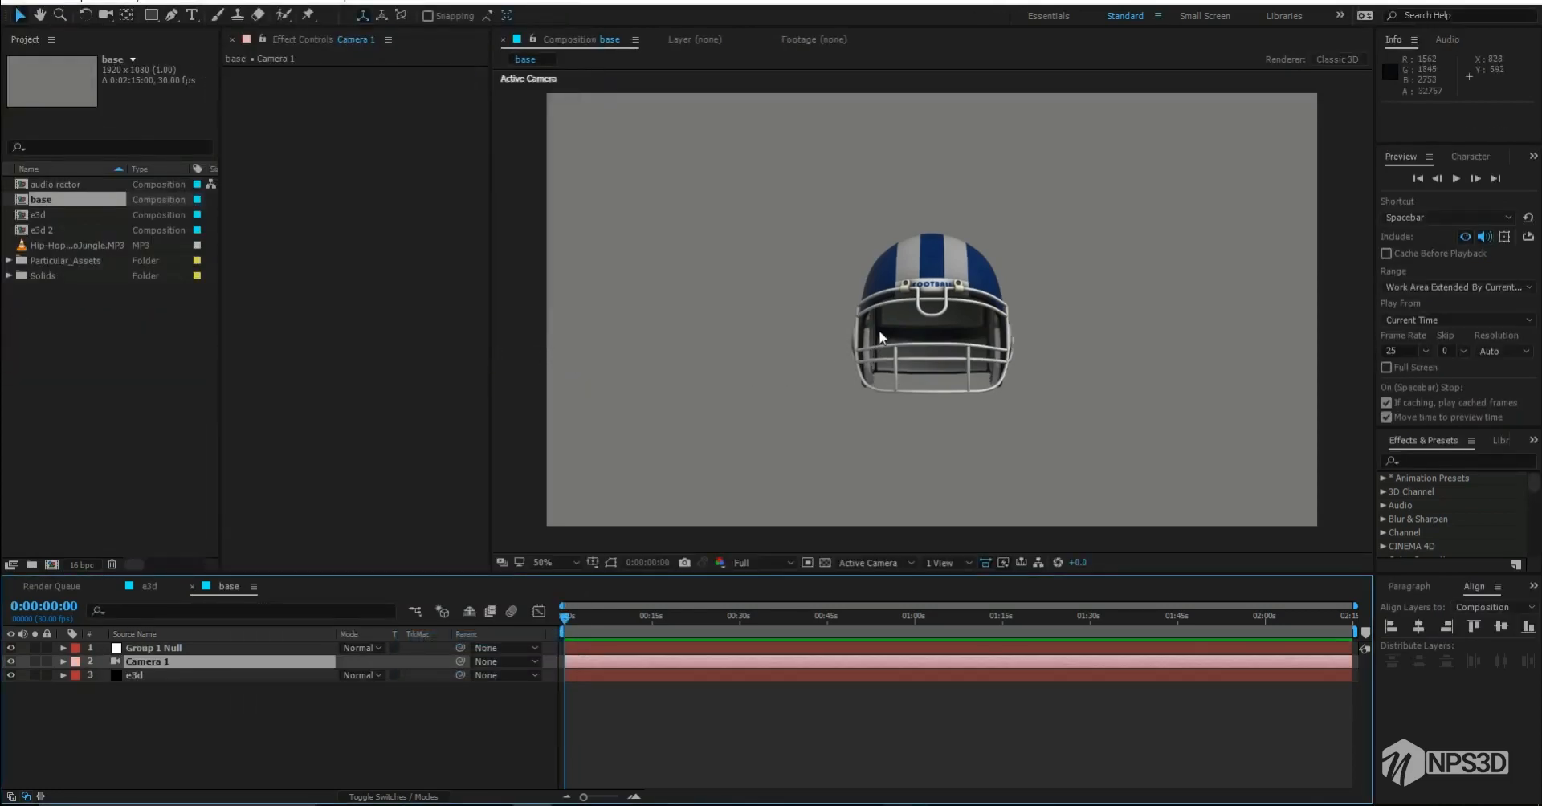
Step: Orbit the camera around to the side of the helmet with the facemask pointing right, and inspect the ear hole up close
key(c)
key(c)
drag(878, 328, 980, 335)
scroll(936, 373, up, 4)
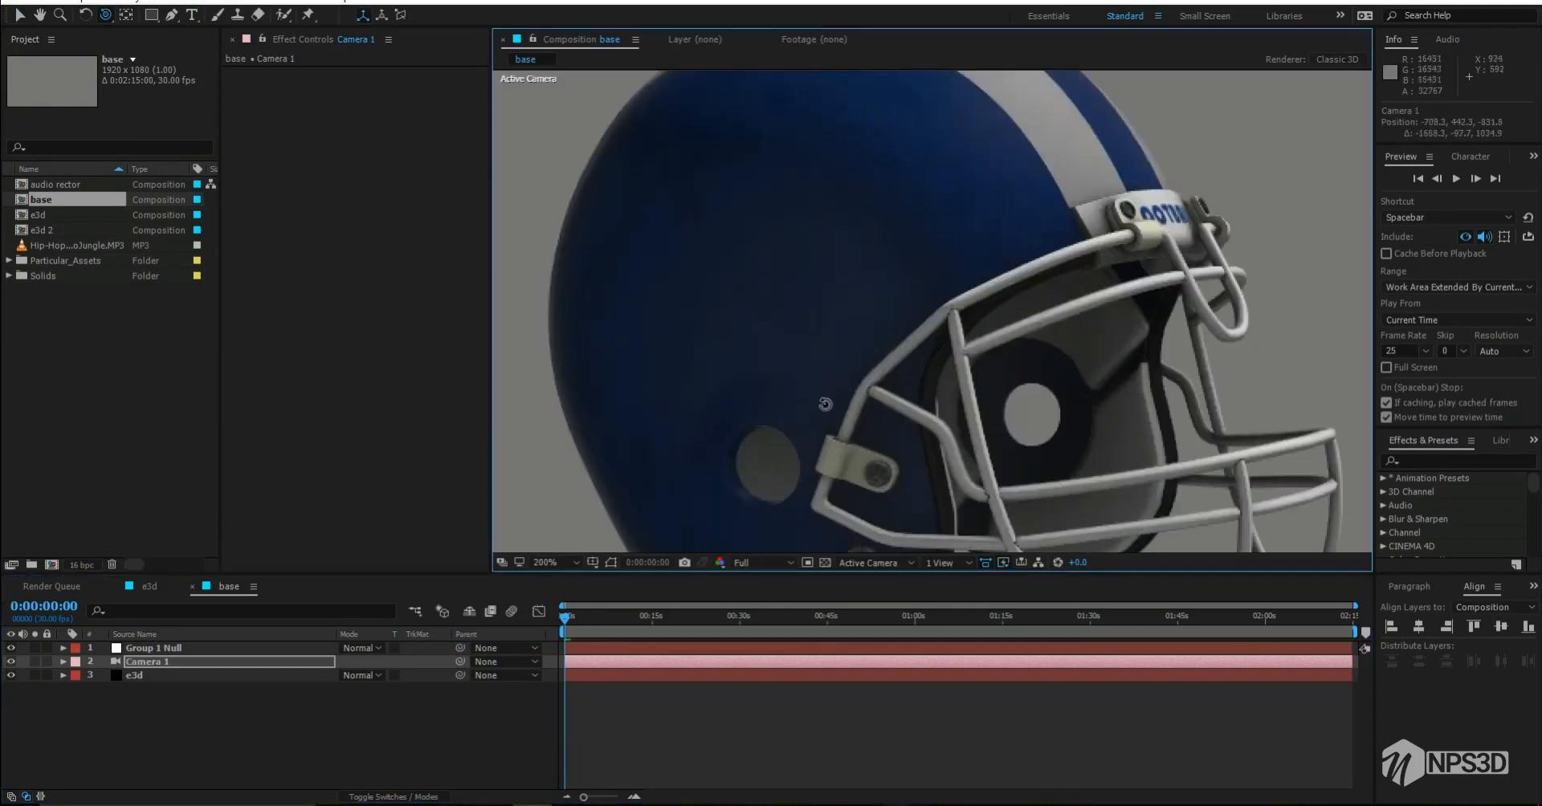
drag(800, 447, 883, 449)
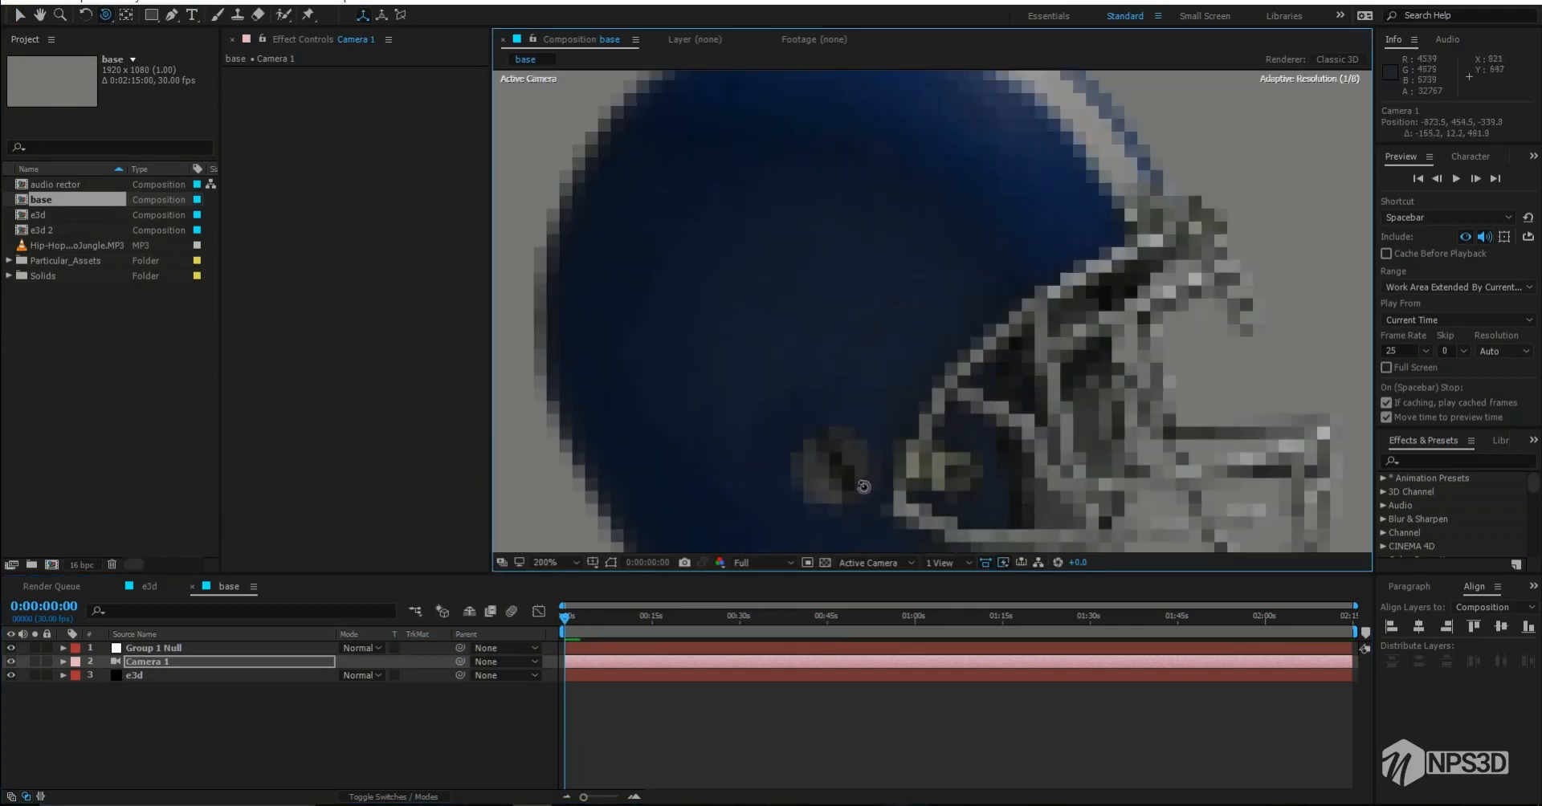
Step: On the e3d layer, place Element's Select 2D Position in the helmet's ear hole, generate a 3D null there, and inspect it from the front
click(144, 675)
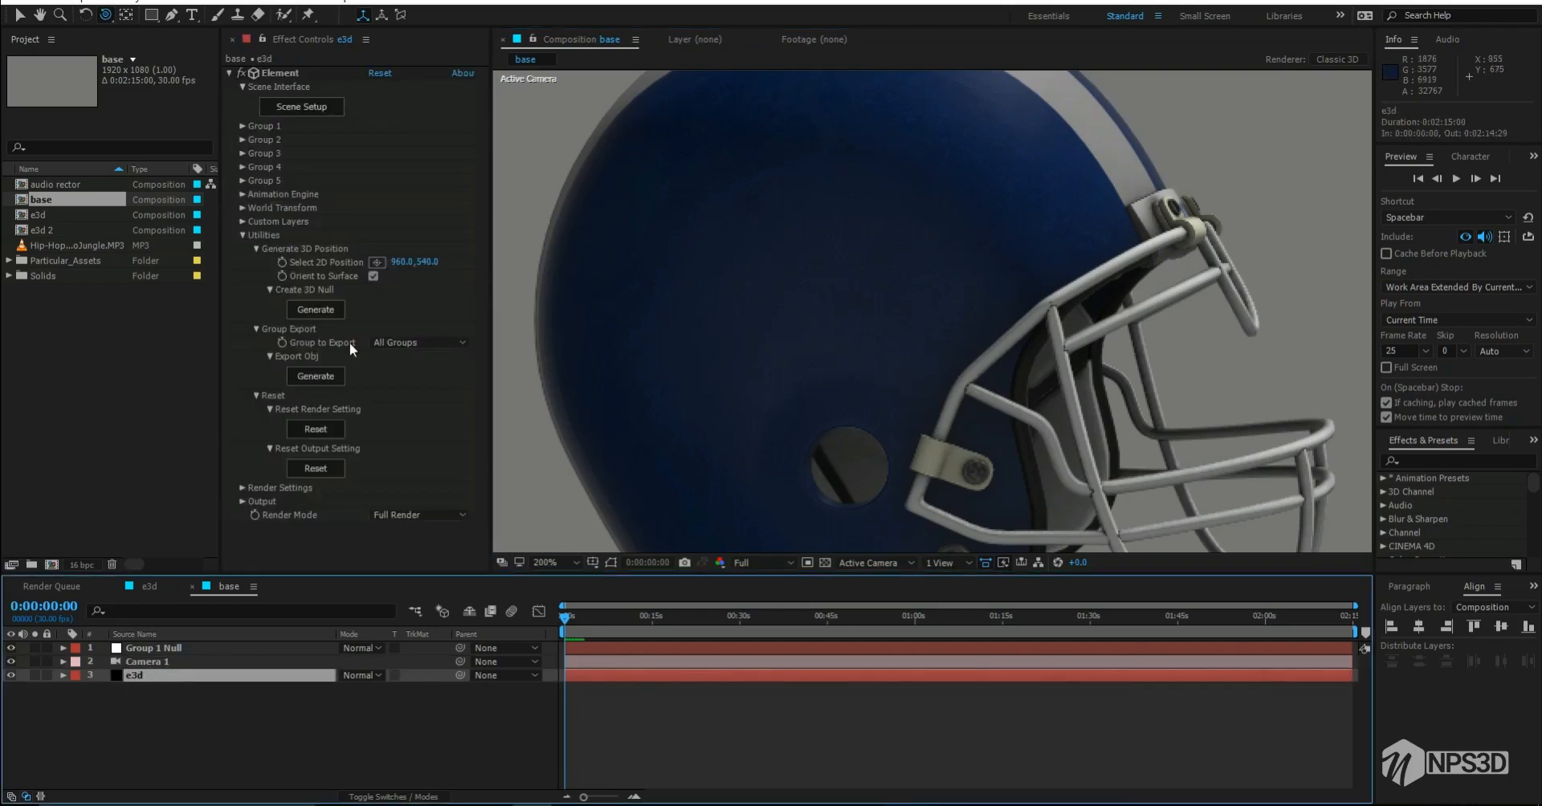
click(375, 261)
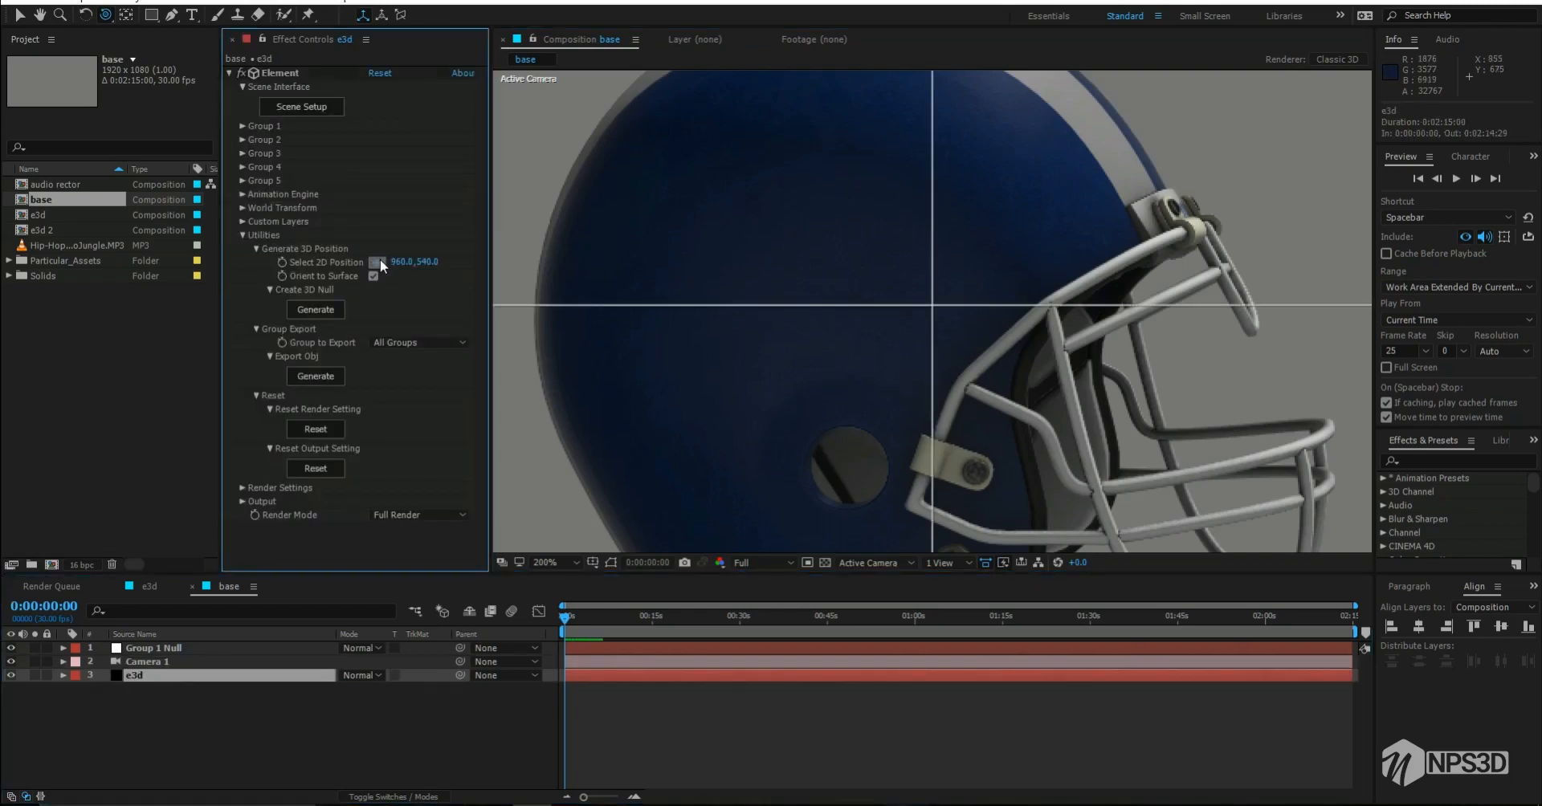
click(845, 468)
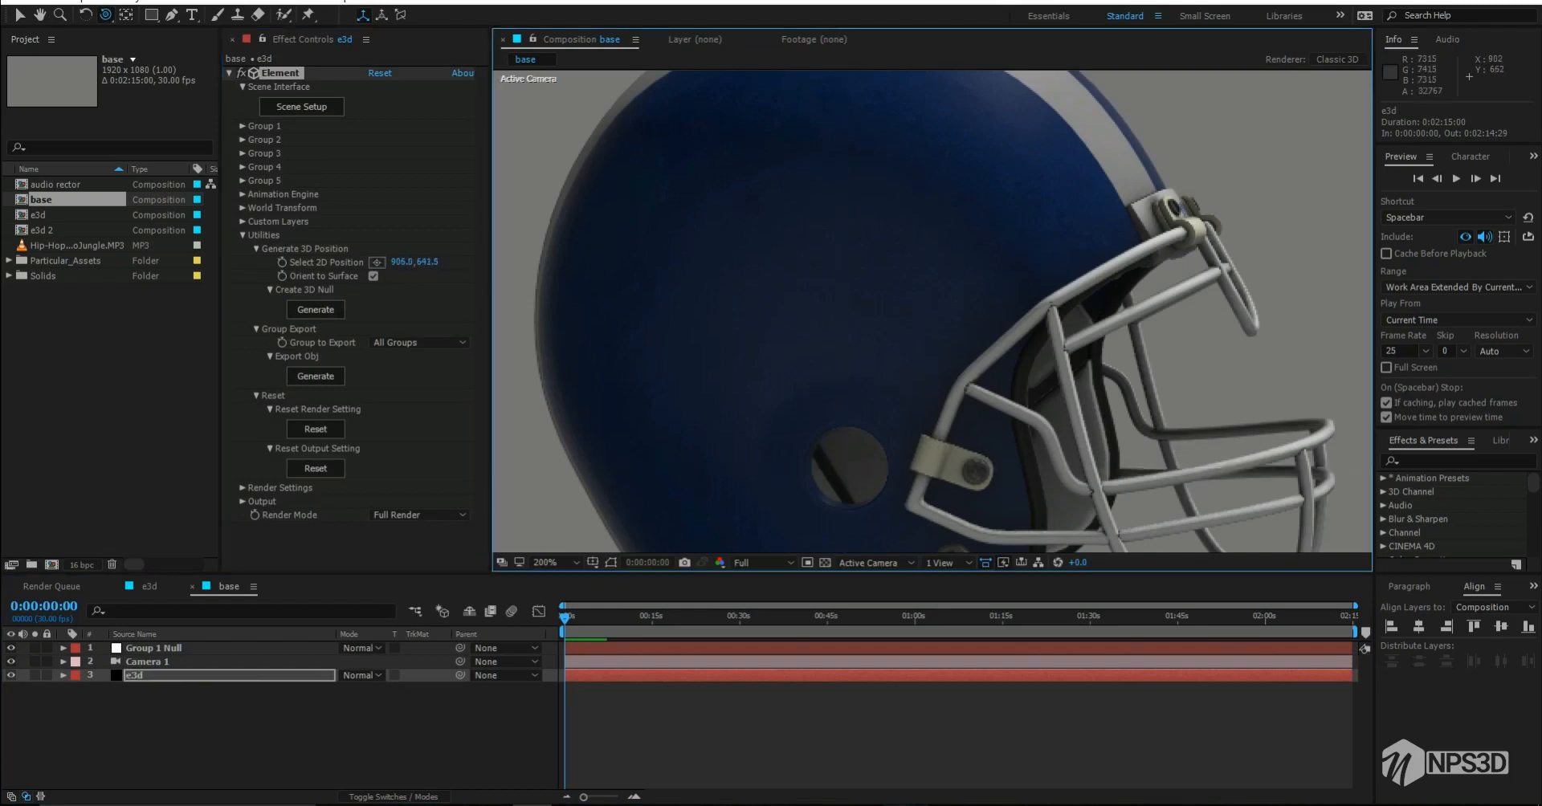
click(309, 312)
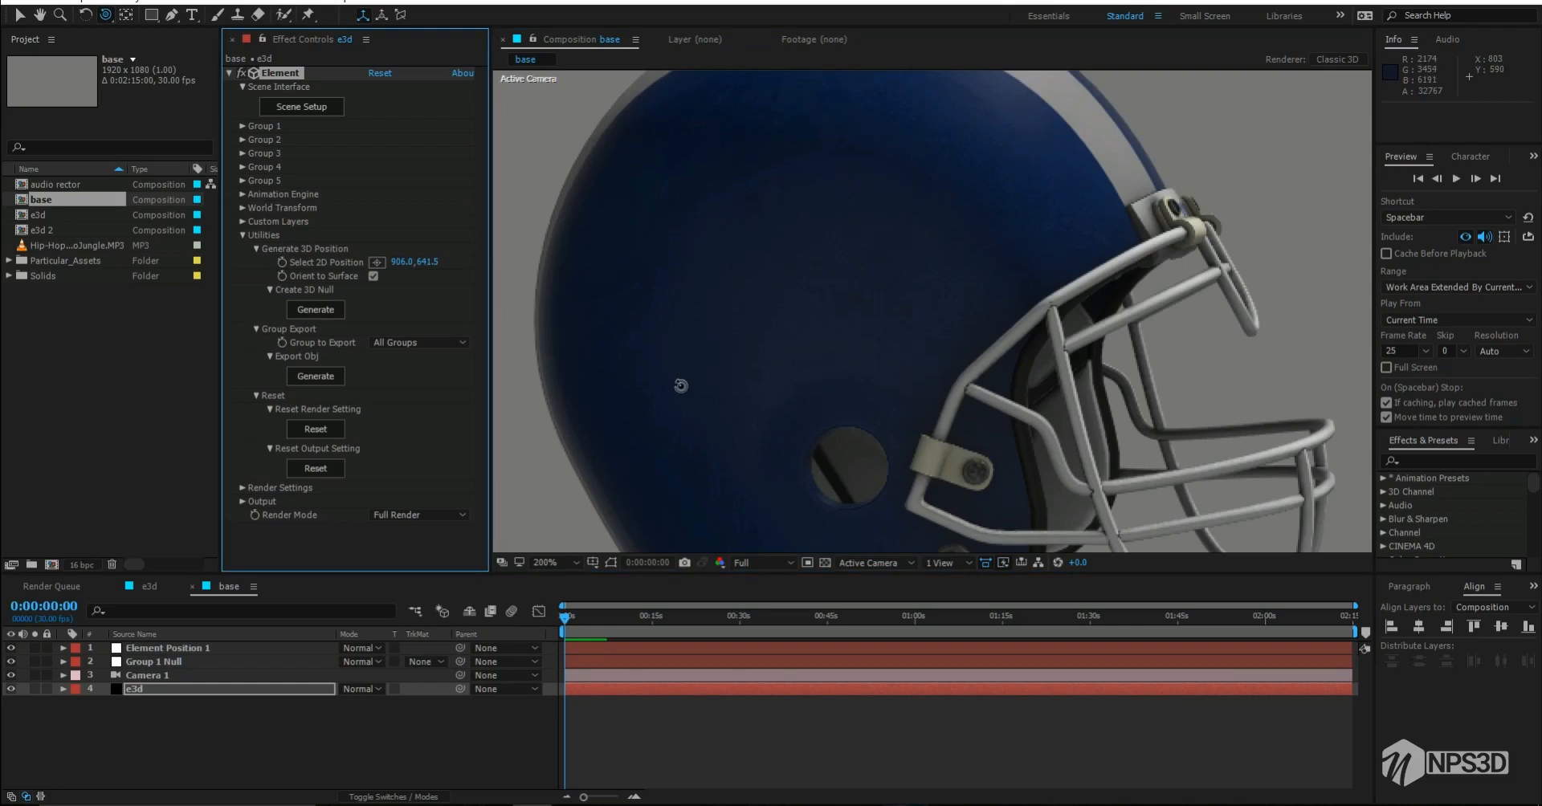
key(ctrl+shift+h)
scroll(1018, 397, down, 6)
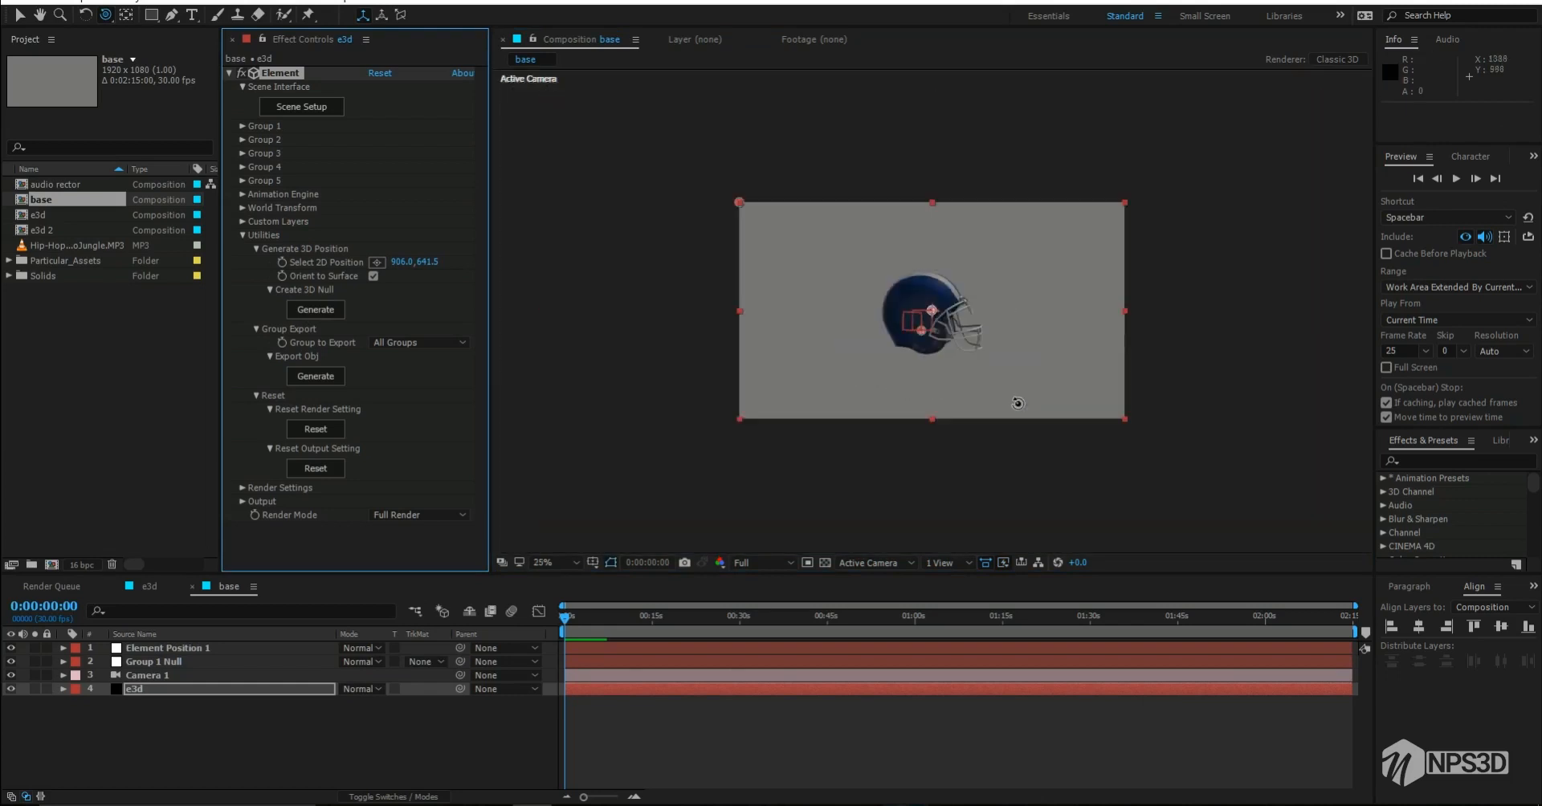
scroll(992, 353, up, 3)
drag(958, 384, 908, 411)
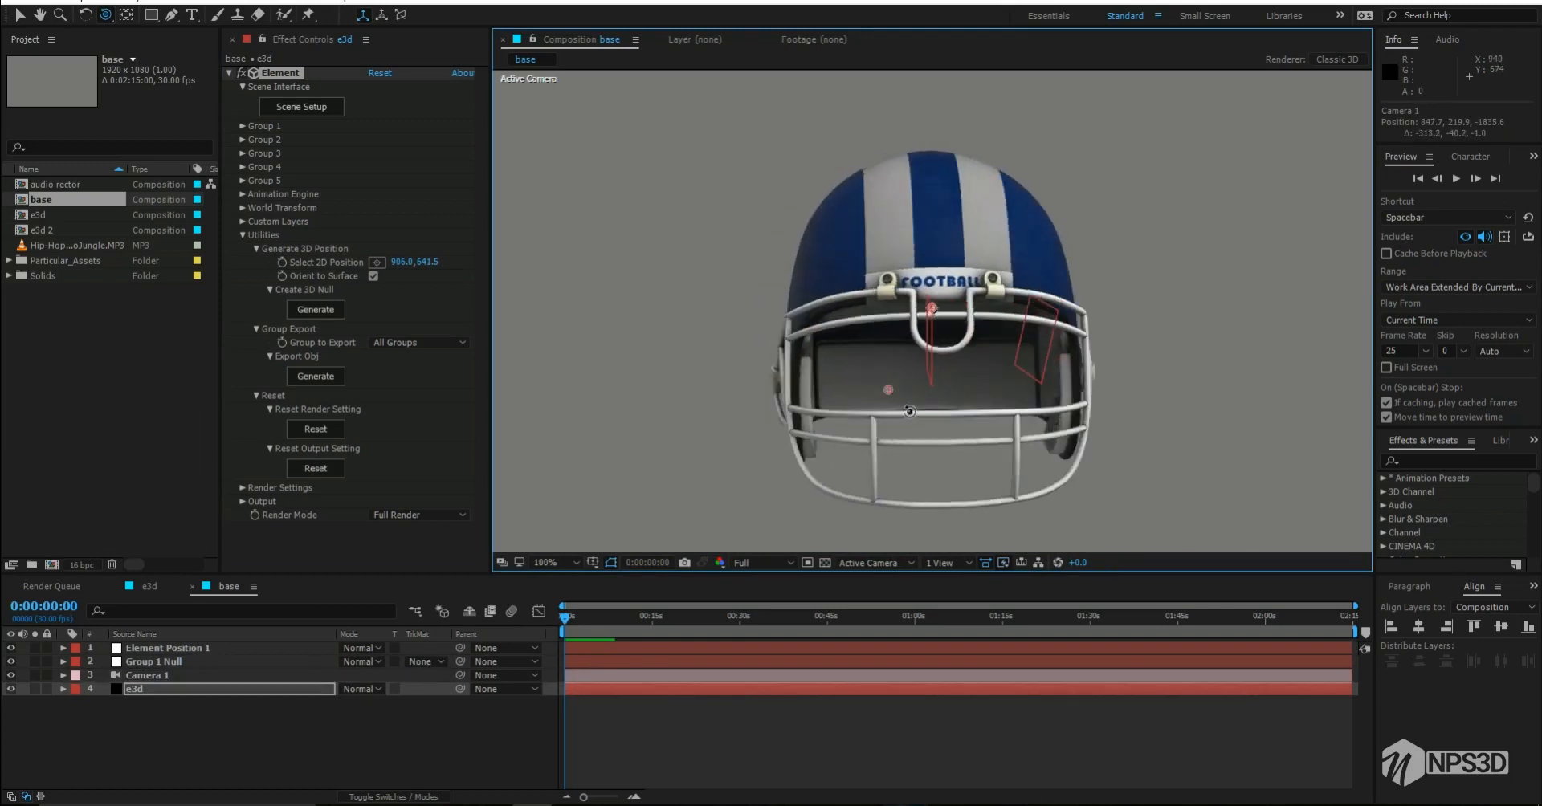
Step: Undo the camera orbits, the generated position null and the 2D position change, returning to the close side view
key(ctrl+z)
key(ctrl+z)
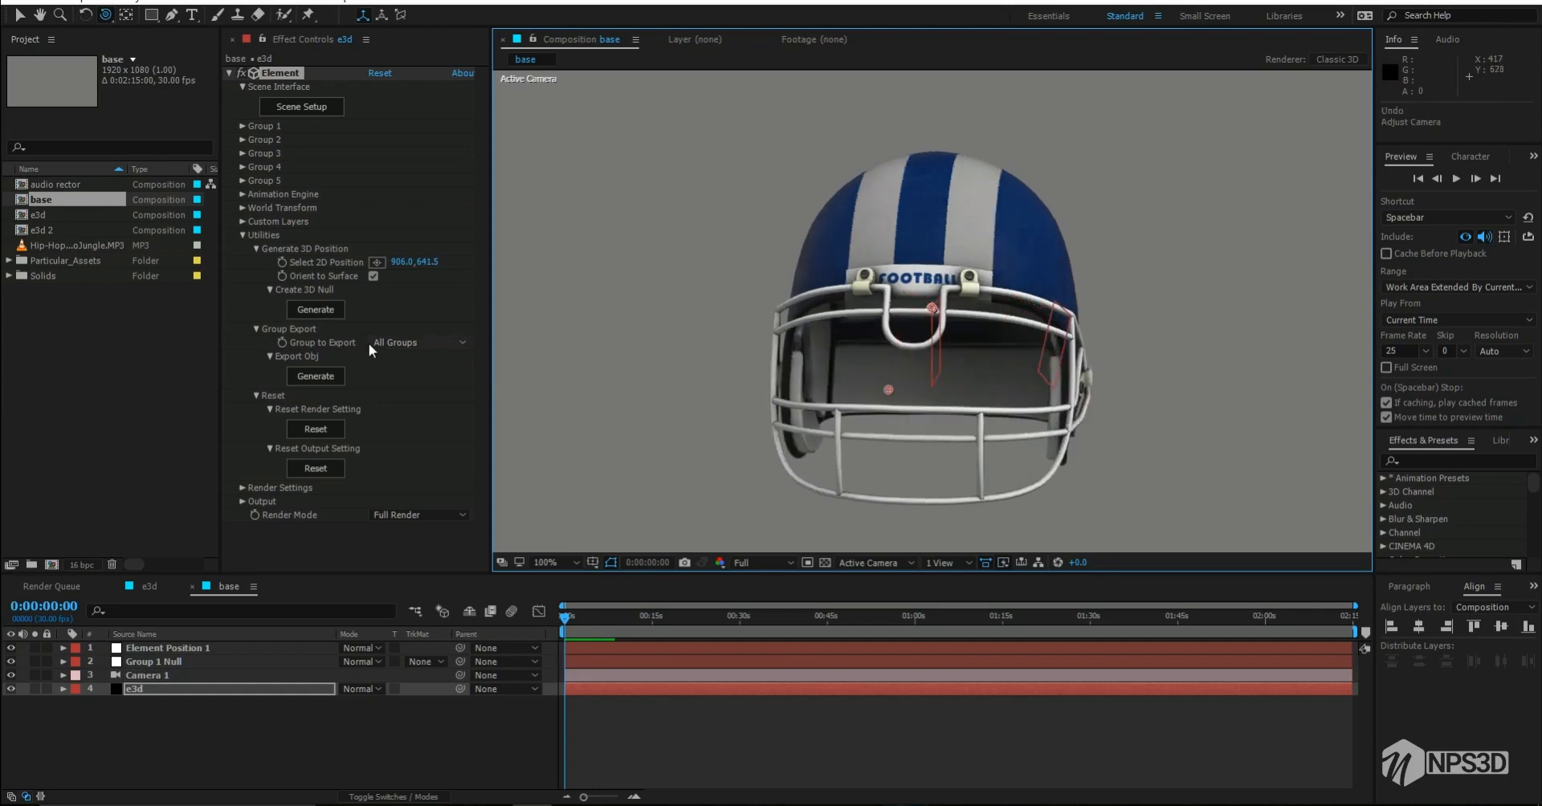
key(ctrl+z)
key(ctrl+z)
key(ctrl+z)
key(ctrl+z)
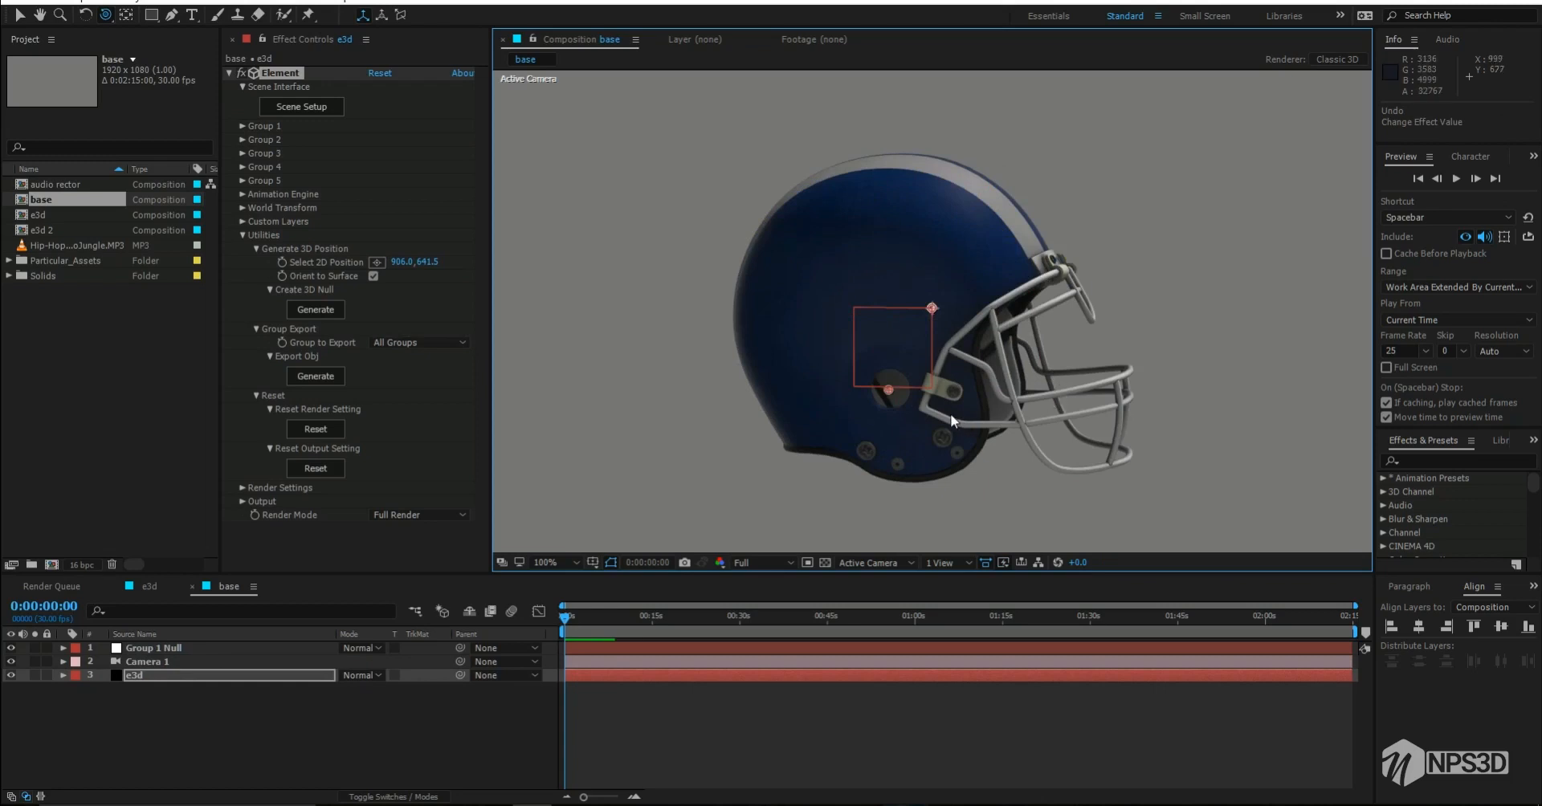
key(ctrl+z)
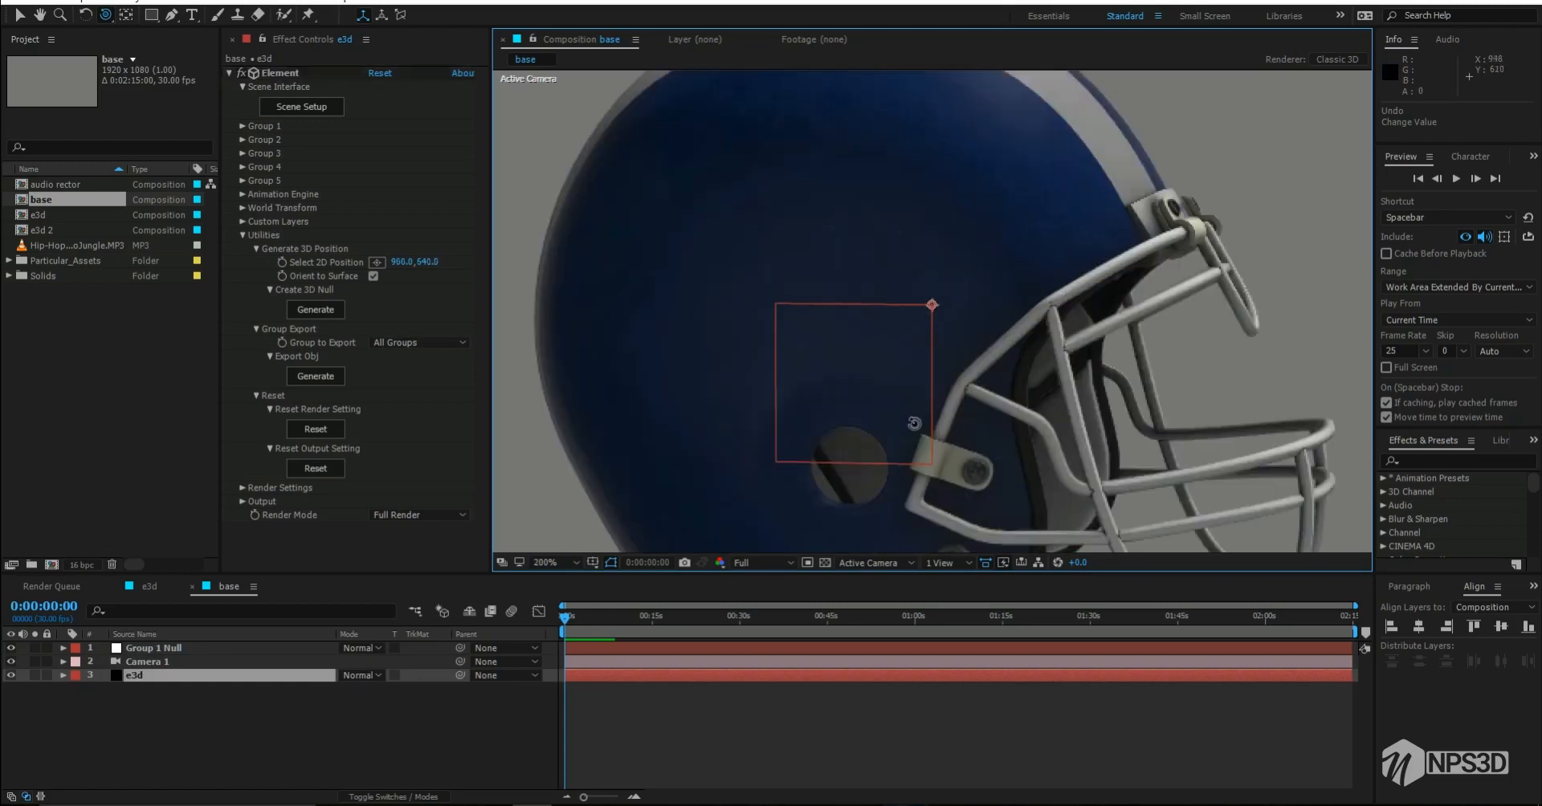
Step: Set Element's Select 2D Position to 849.0, 668.5 at the lower edge of the helmet's ear hole and generate a 3D null
drag(843, 435, 792, 446)
scroll(778, 474, up, 1)
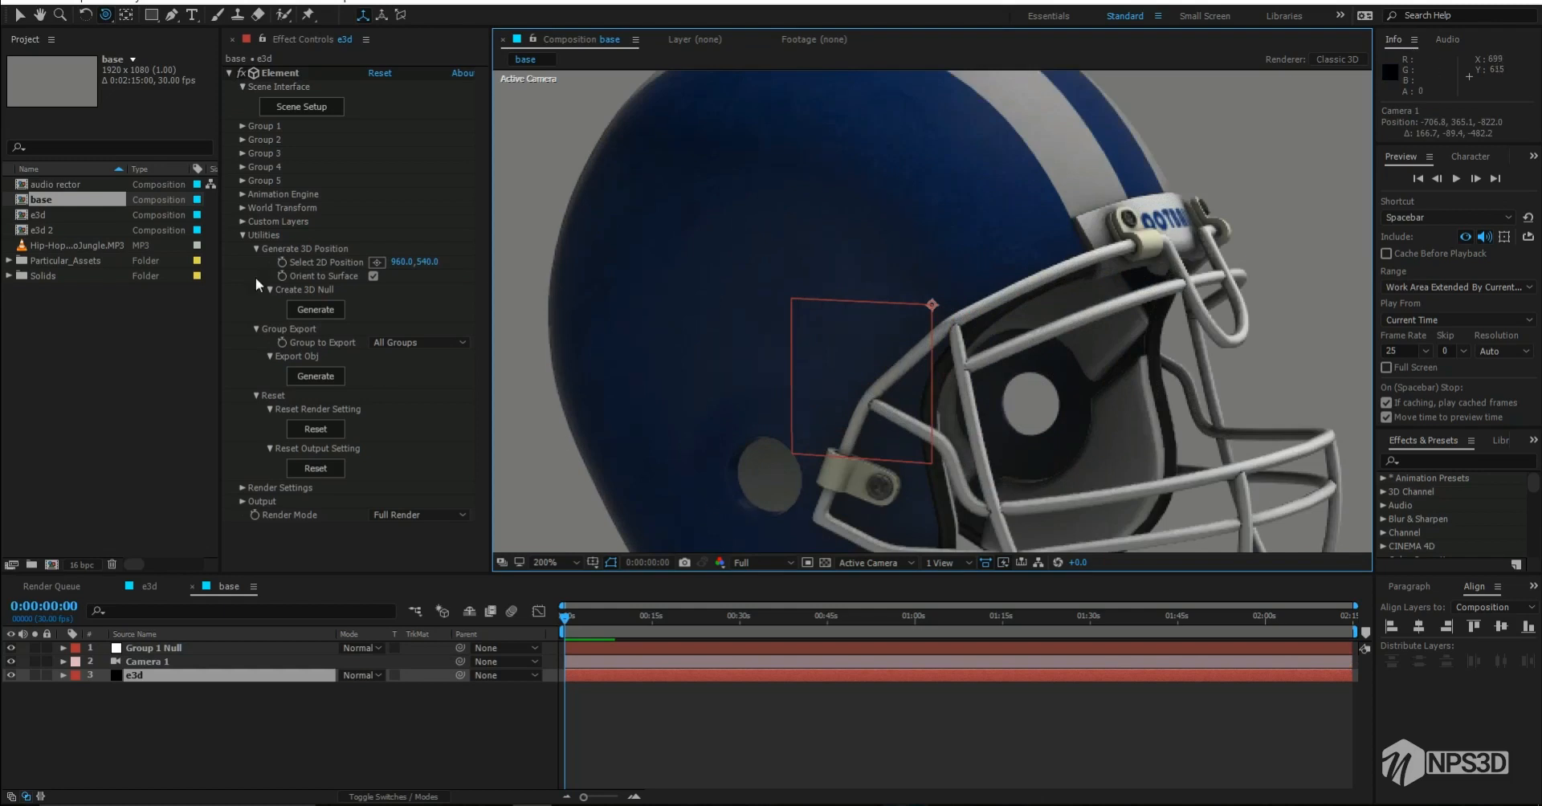
click(375, 262)
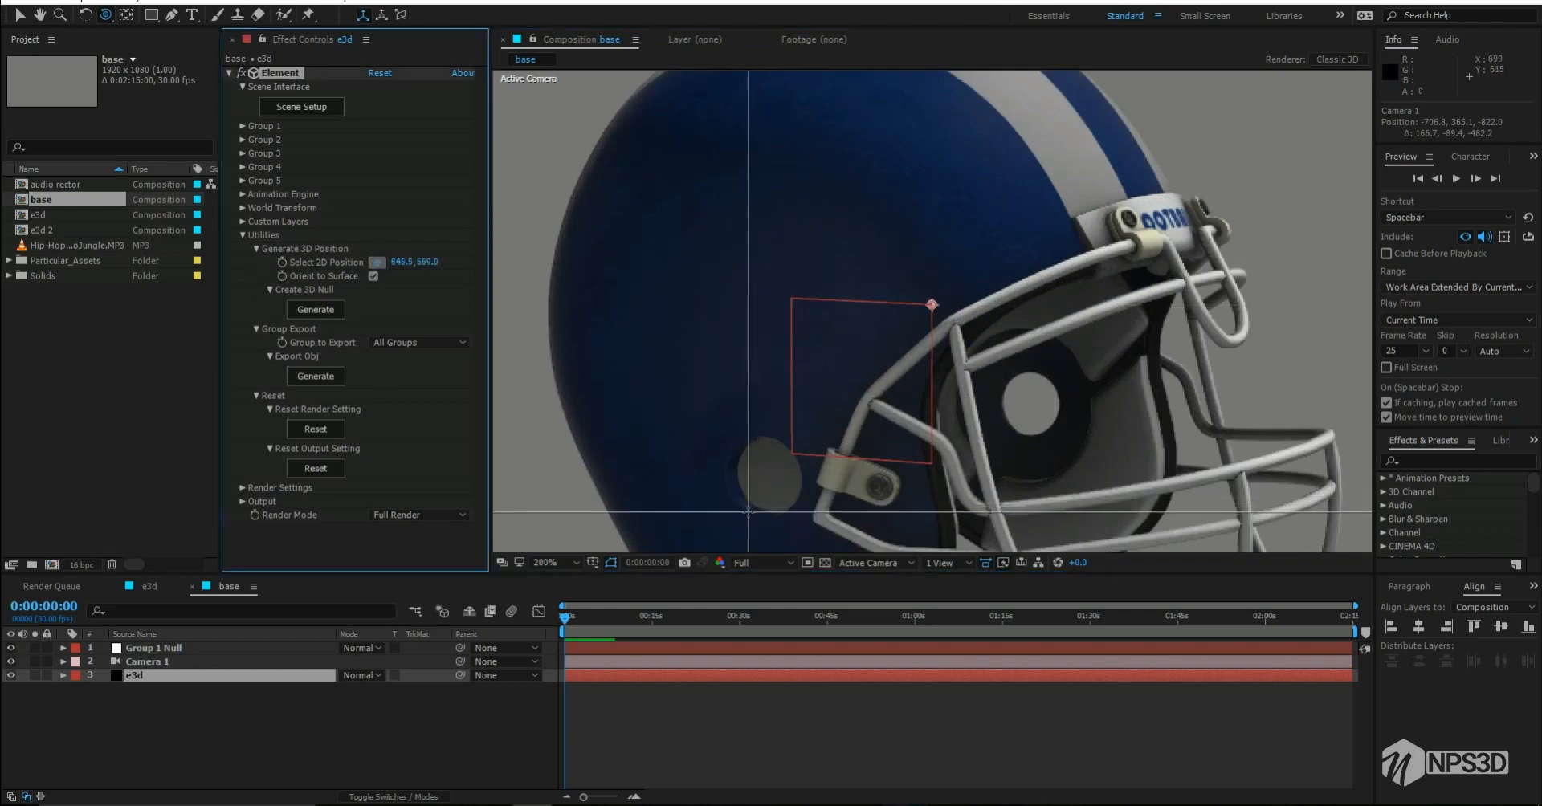
click(752, 511)
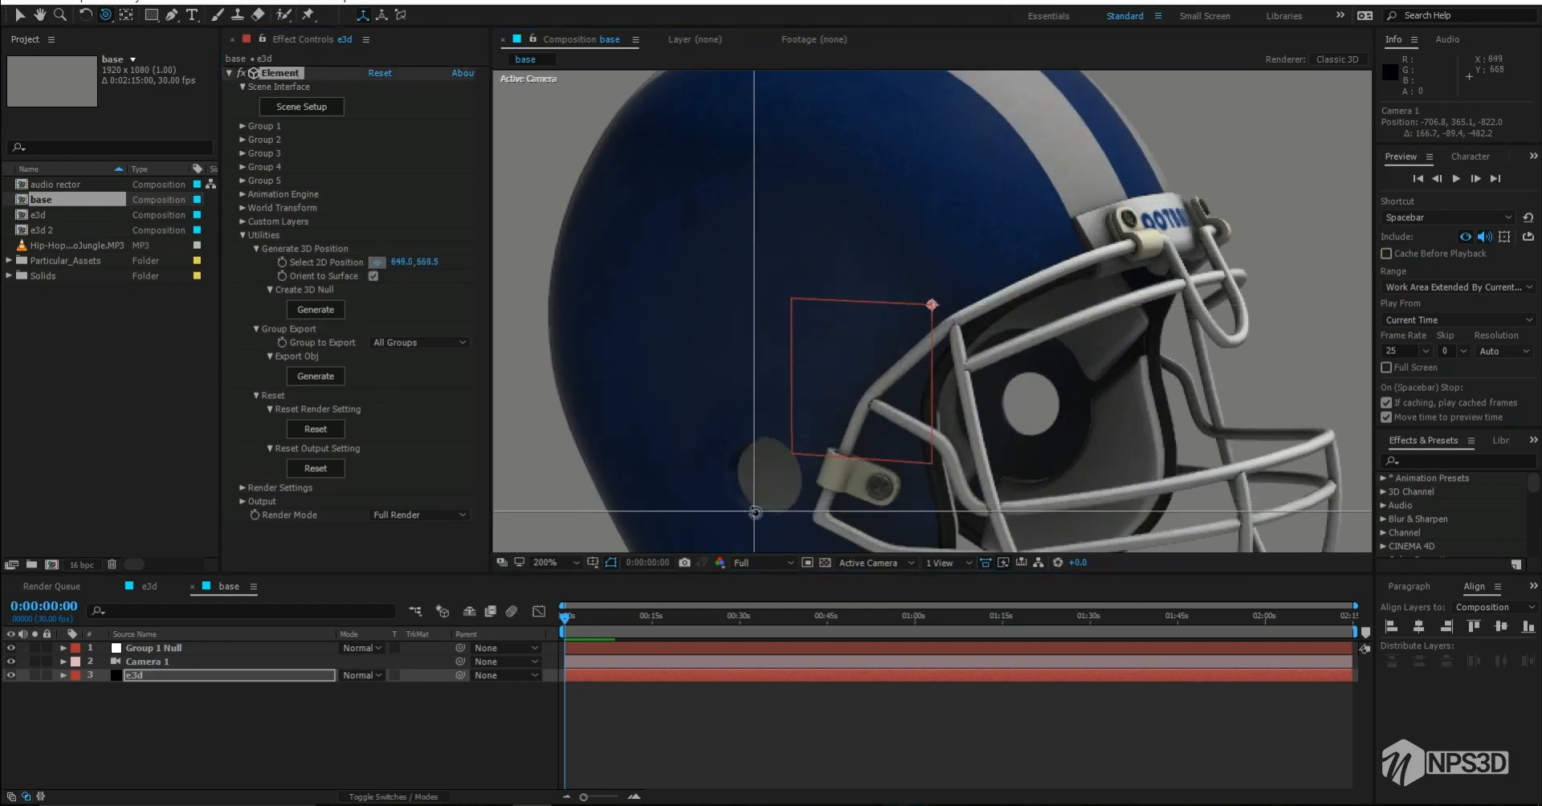
click(326, 310)
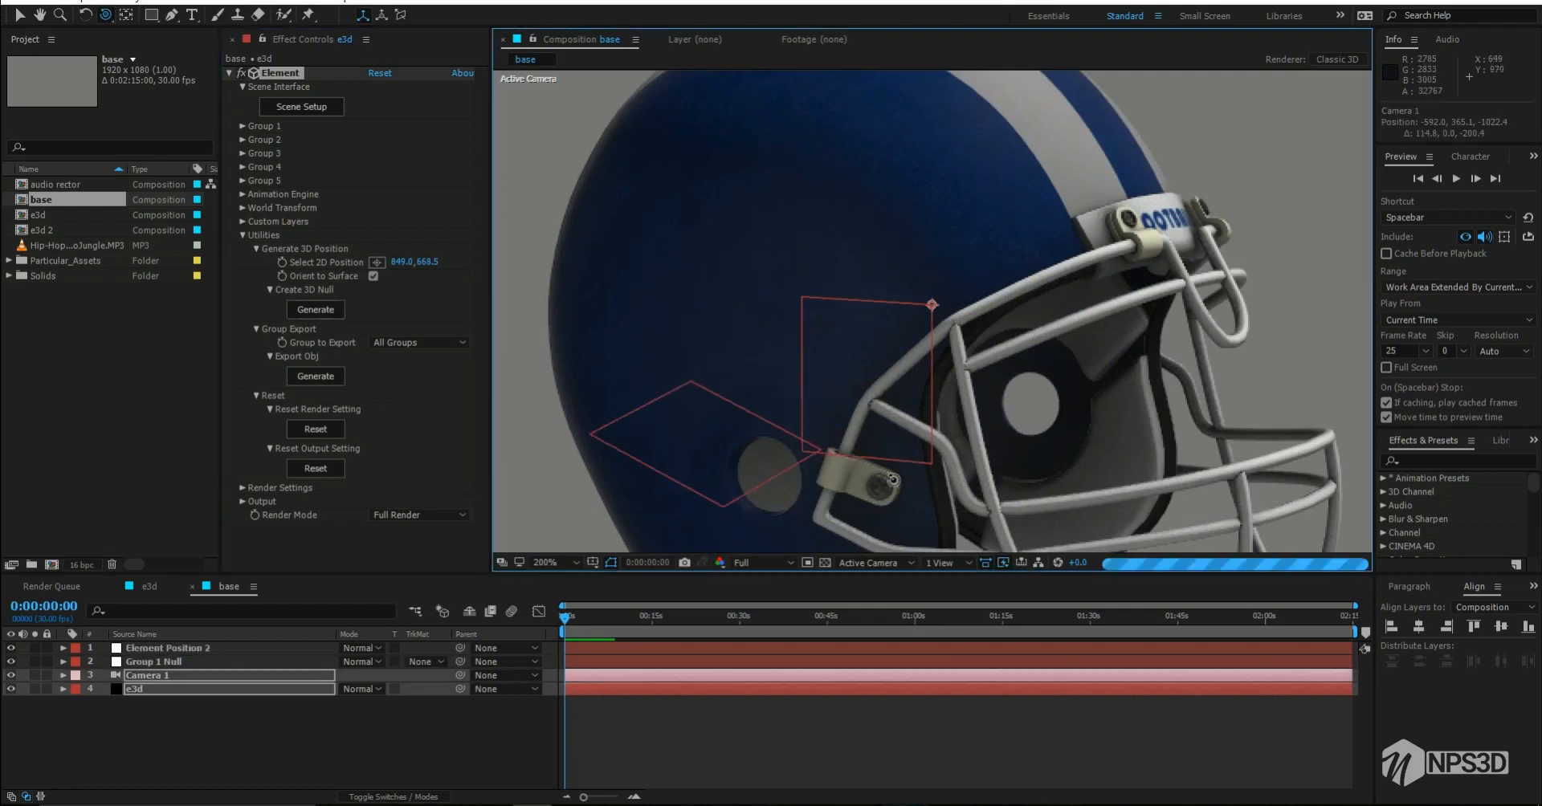
Step: On the helmet's opposite side, set the 2D position to 1048.5, 639.0 at the ear hole's lower edge and generate another 3D null
drag(892, 480, 930, 520)
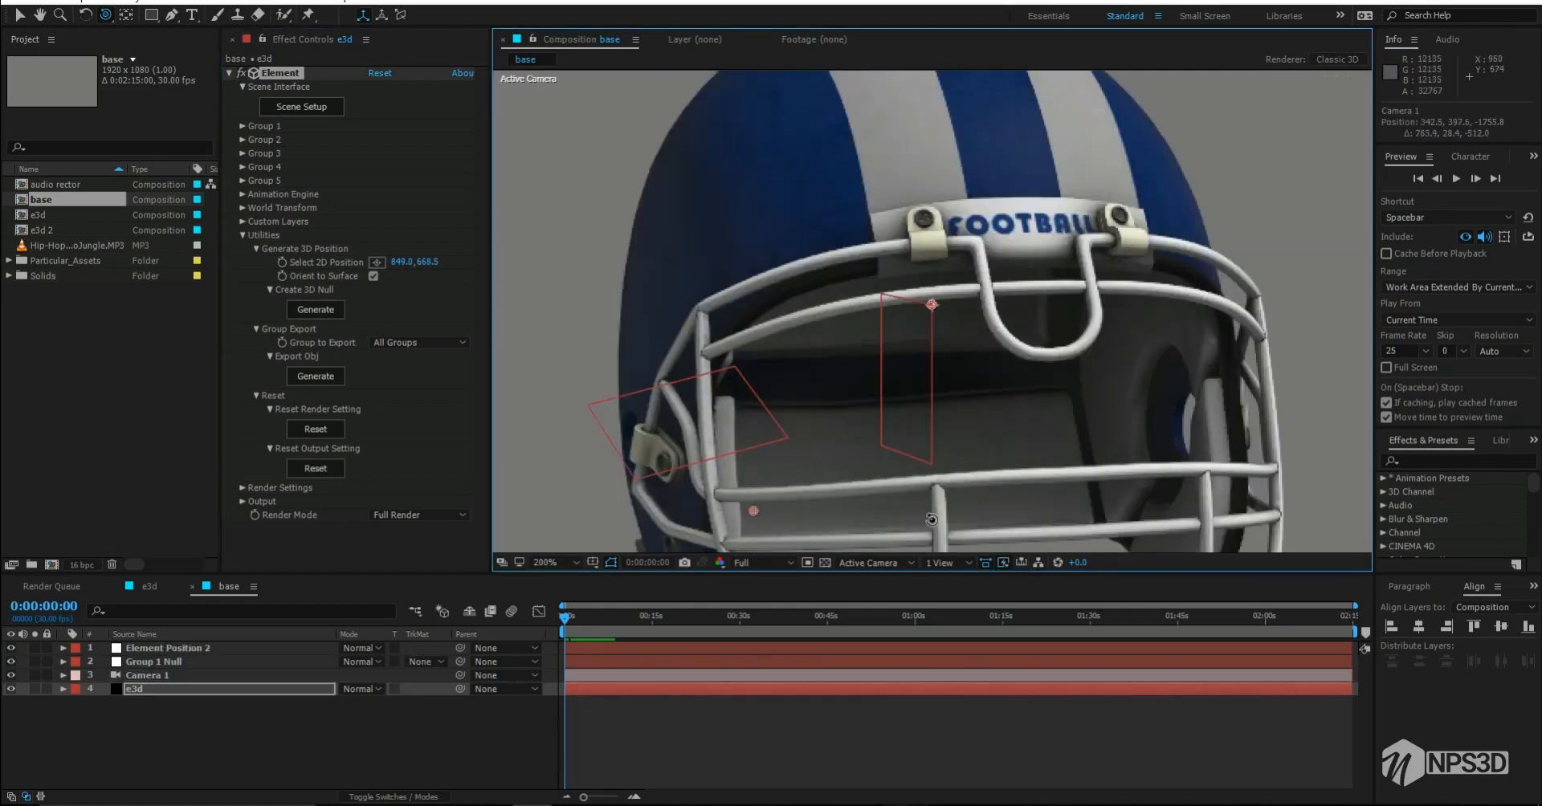
drag(836, 499, 654, 472)
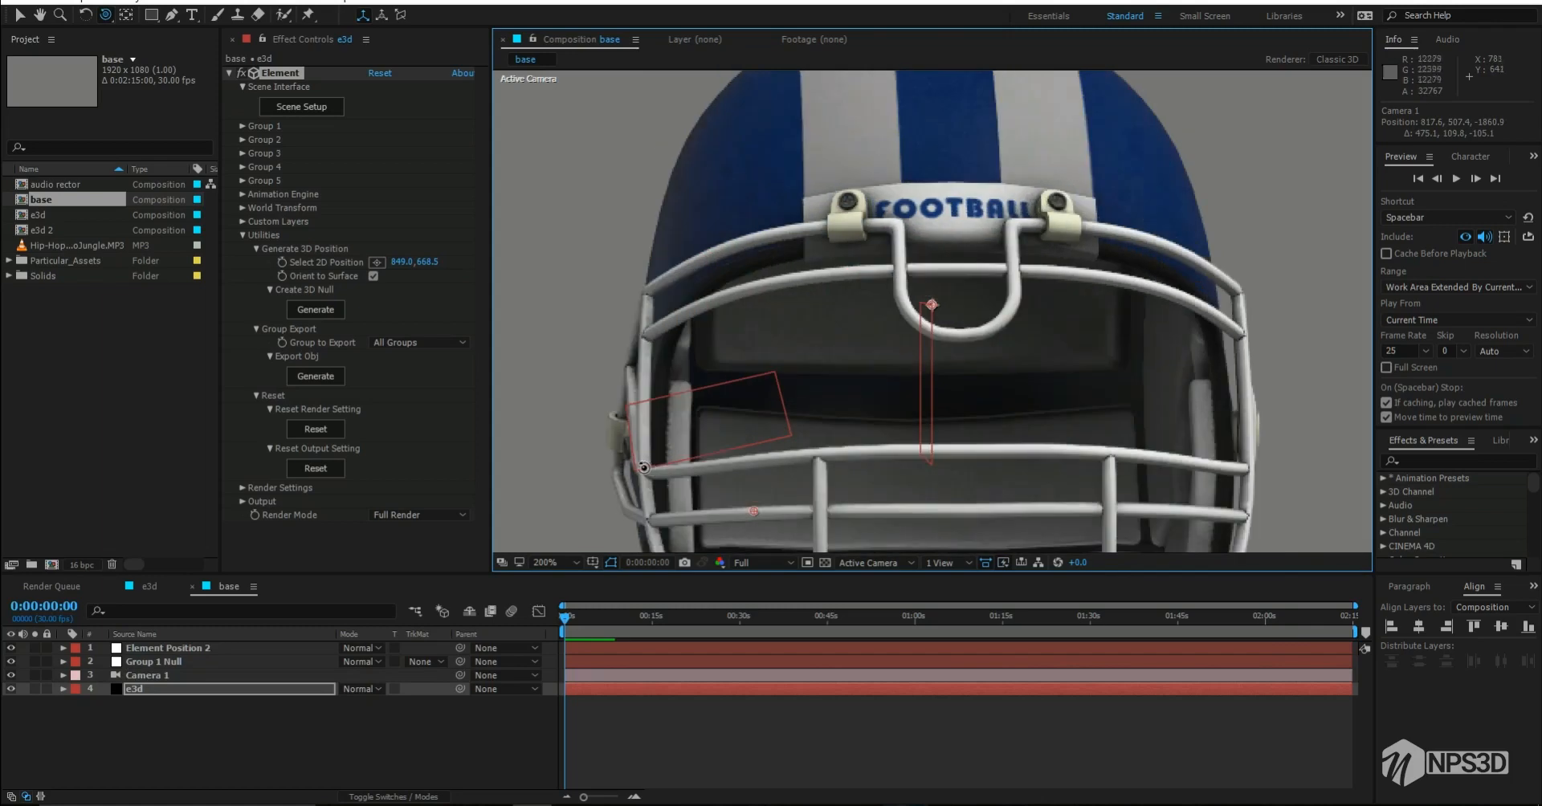
drag(790, 502, 1263, 522)
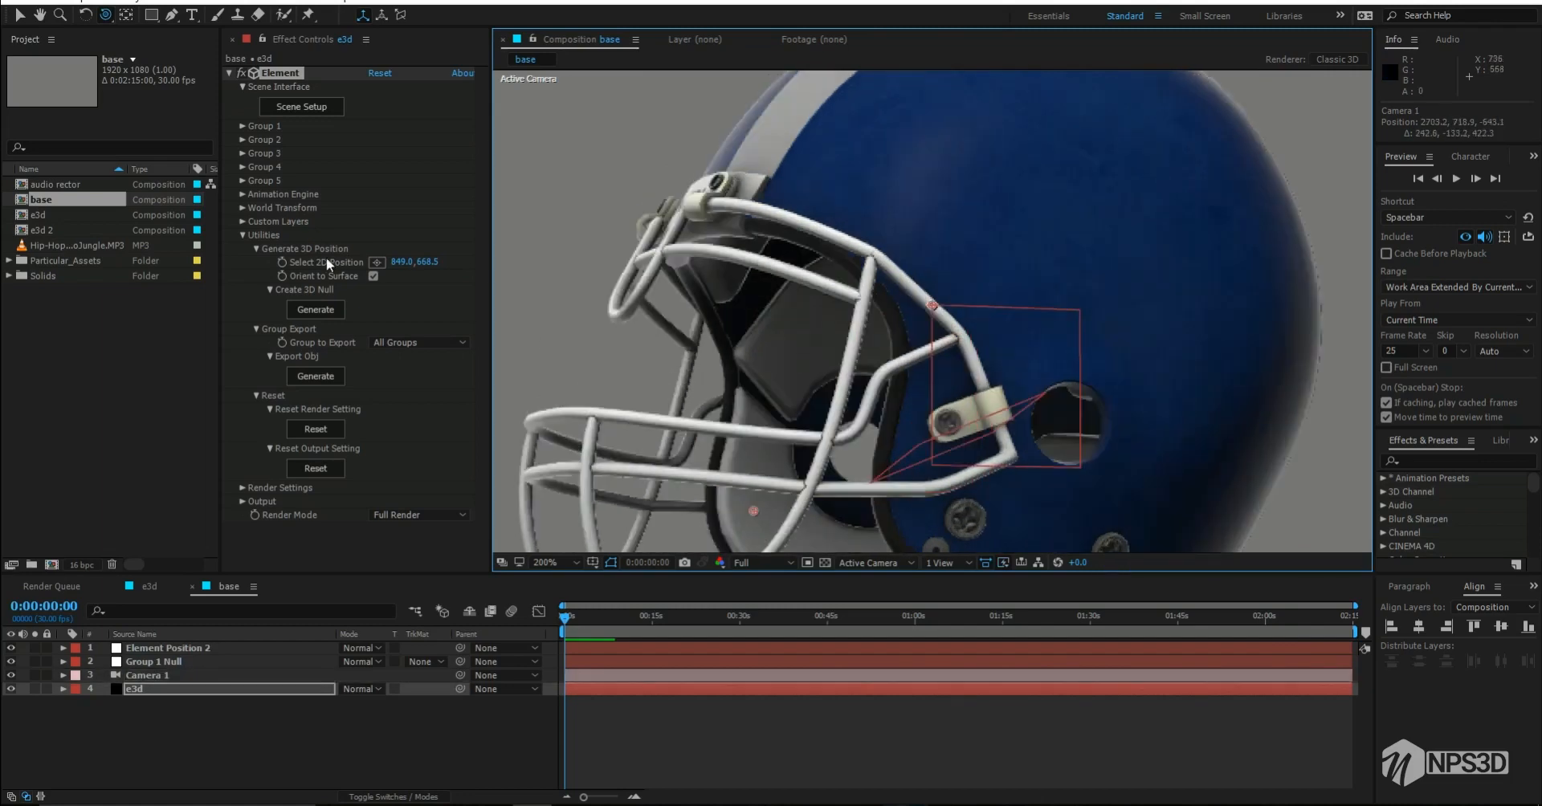
click(383, 262)
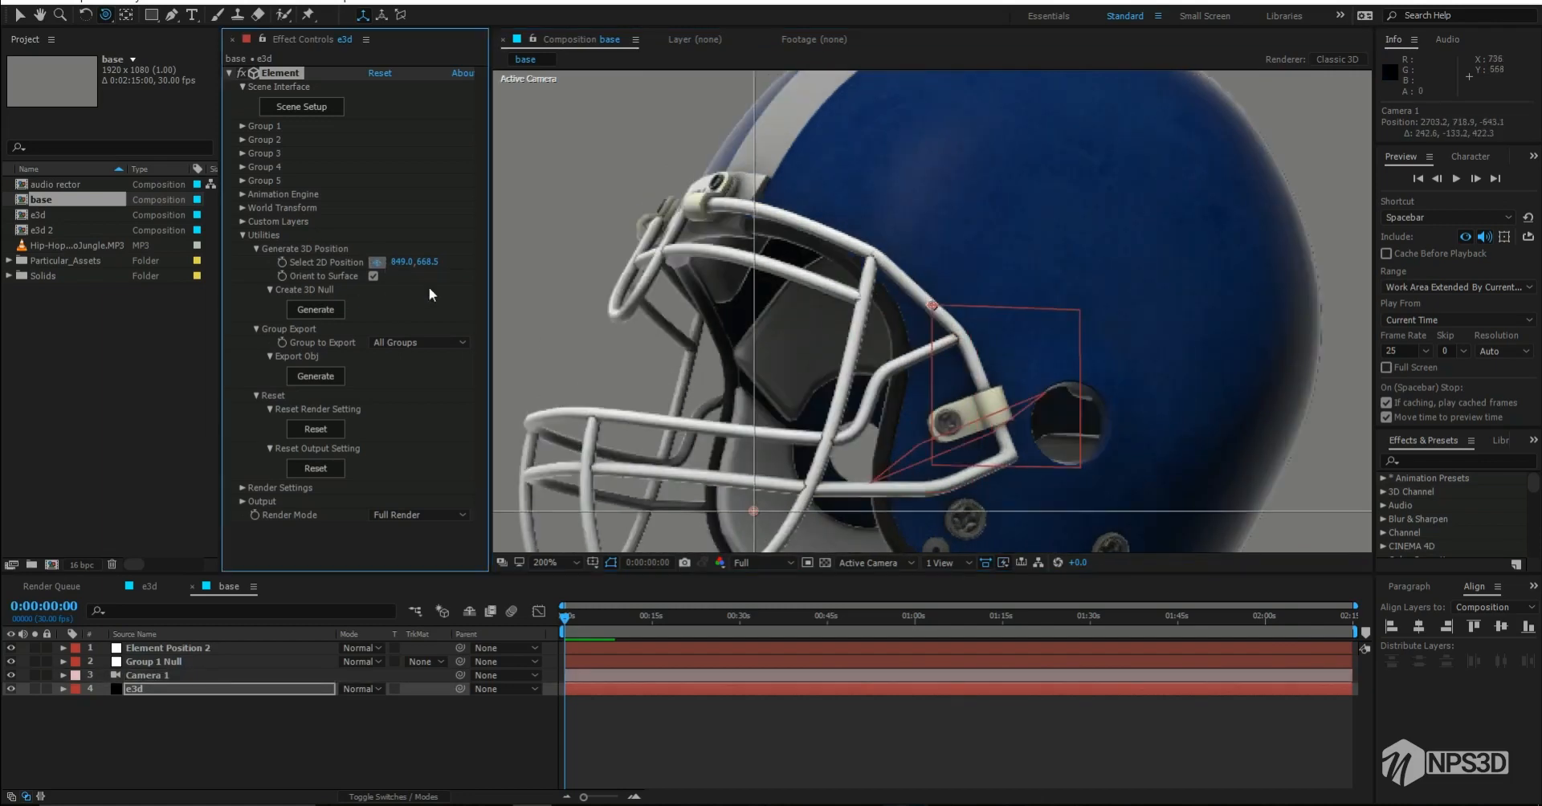
click(1075, 464)
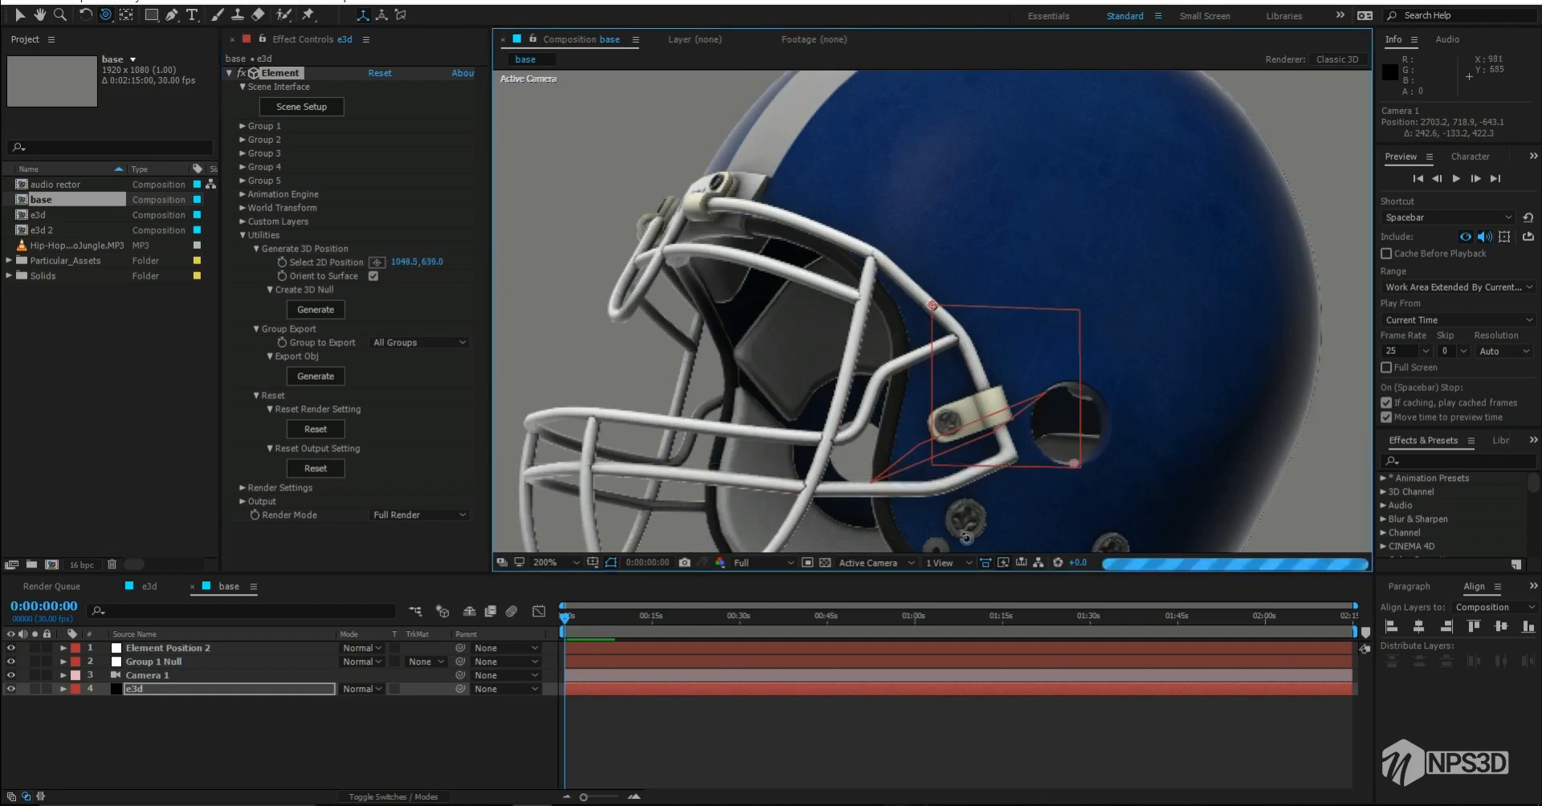
click(315, 310)
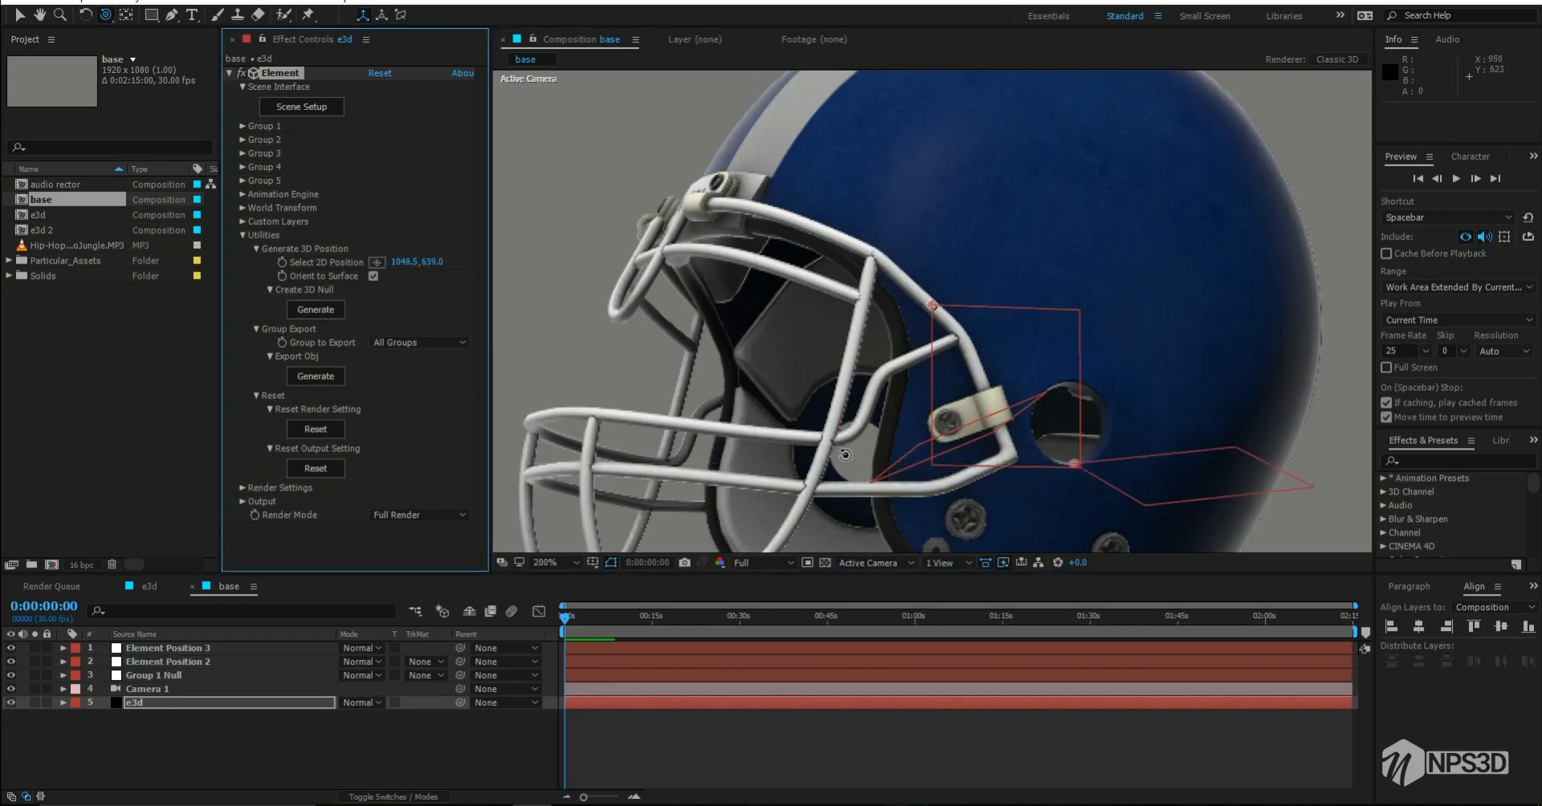
Step: Reset Camera 1's transform to return to the front view of the helmet and save the project
drag(1245, 510, 849, 486)
scroll(940, 468, down, 1)
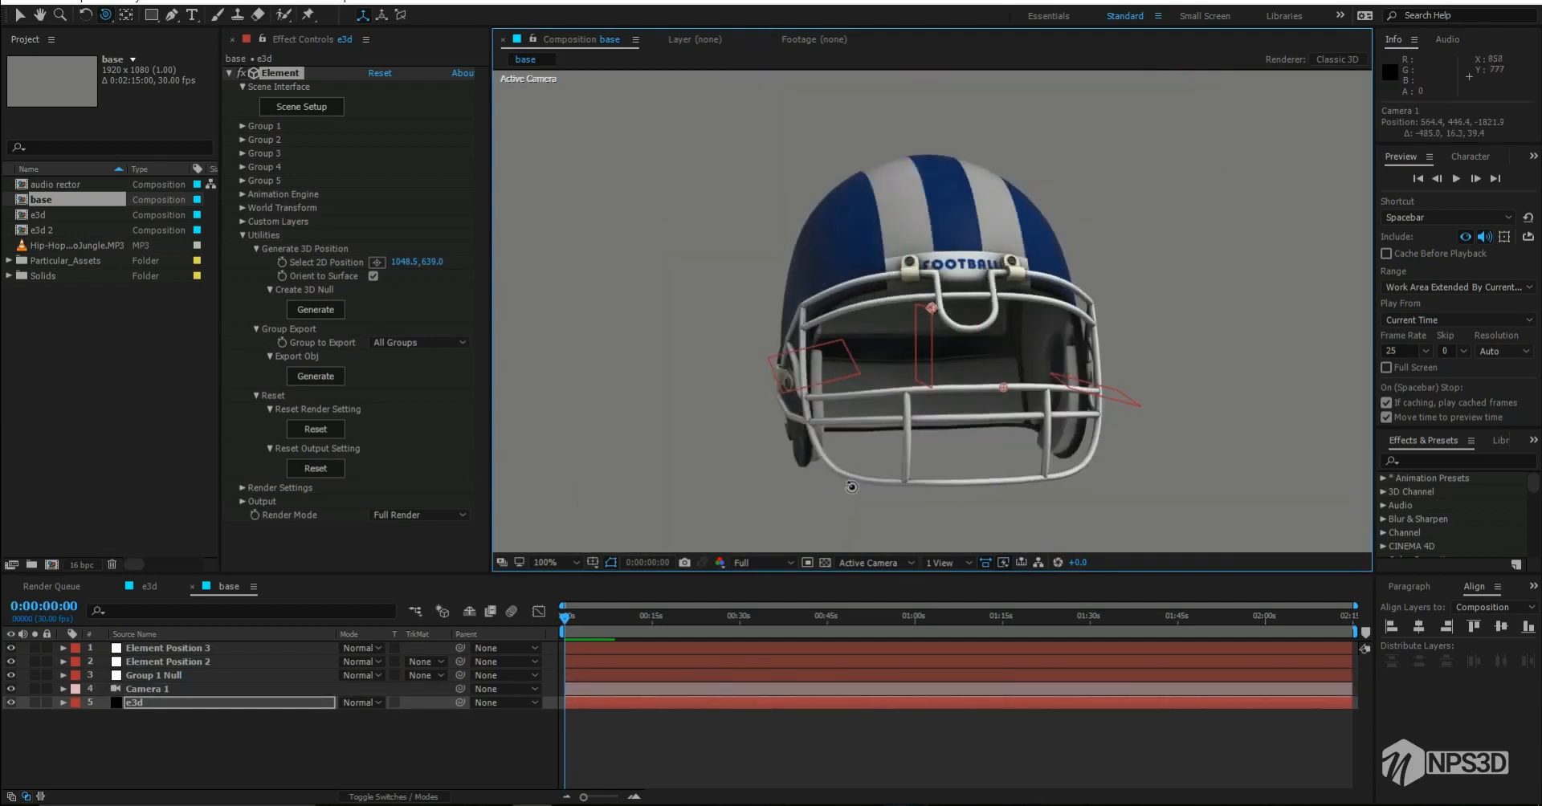
click(158, 691)
right_click(159, 691)
mouse_move(257, 122)
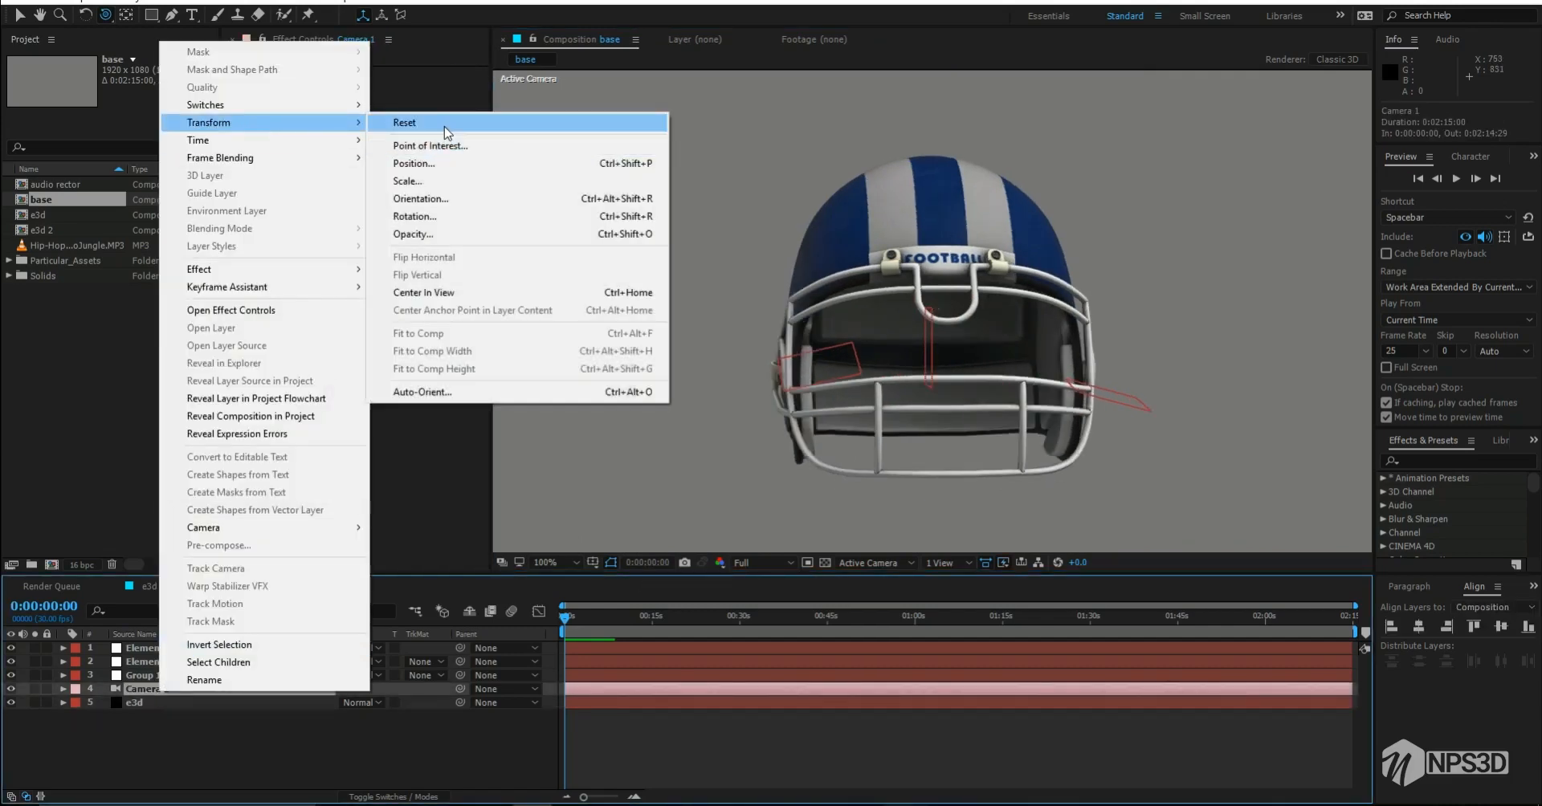
click(444, 125)
key(ctrl+s)
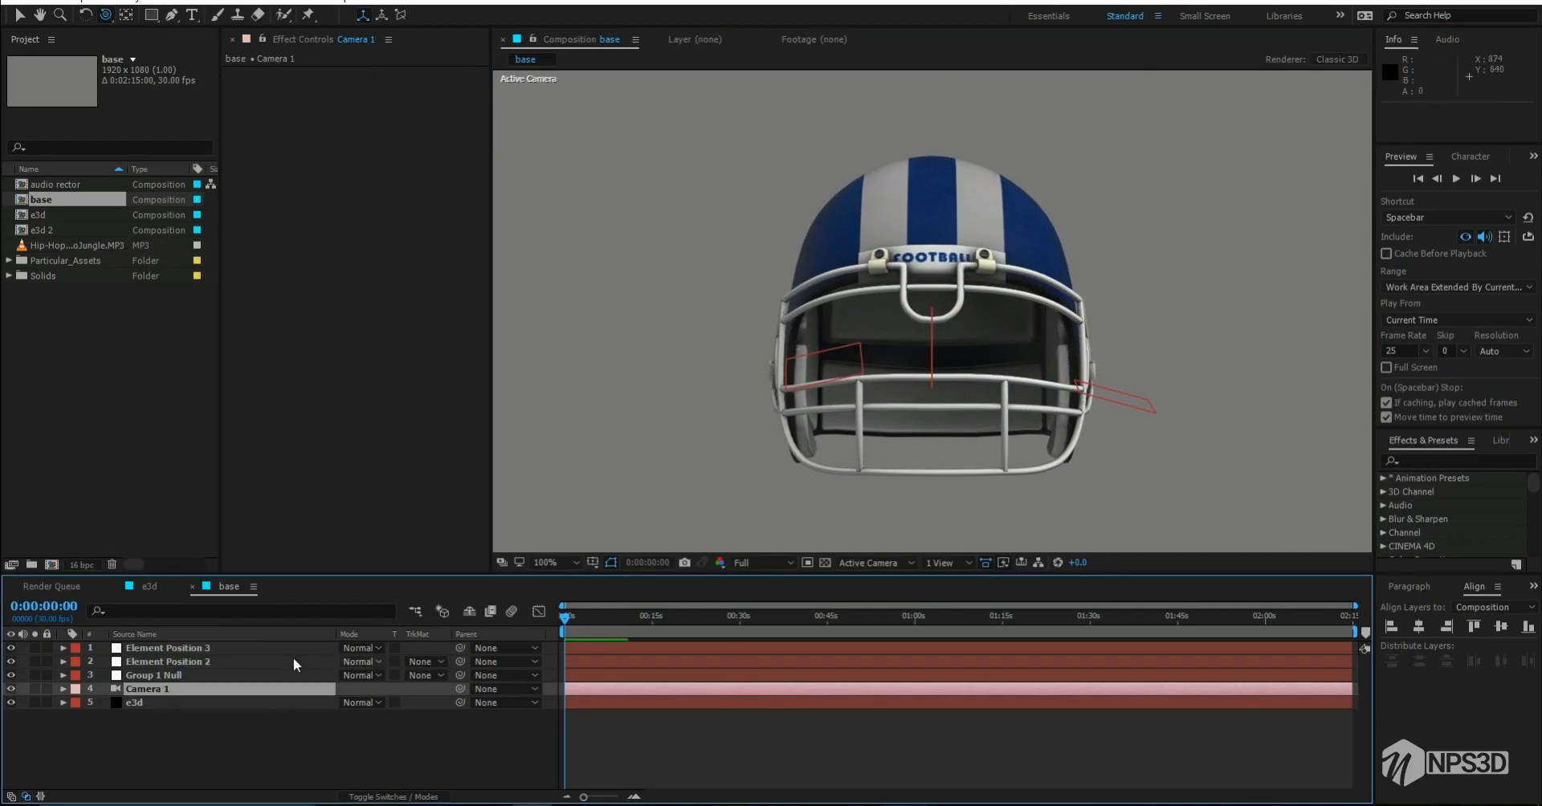
Step: Rename the Element Position 3 layer as "right null"
click(186, 654)
key(Return)
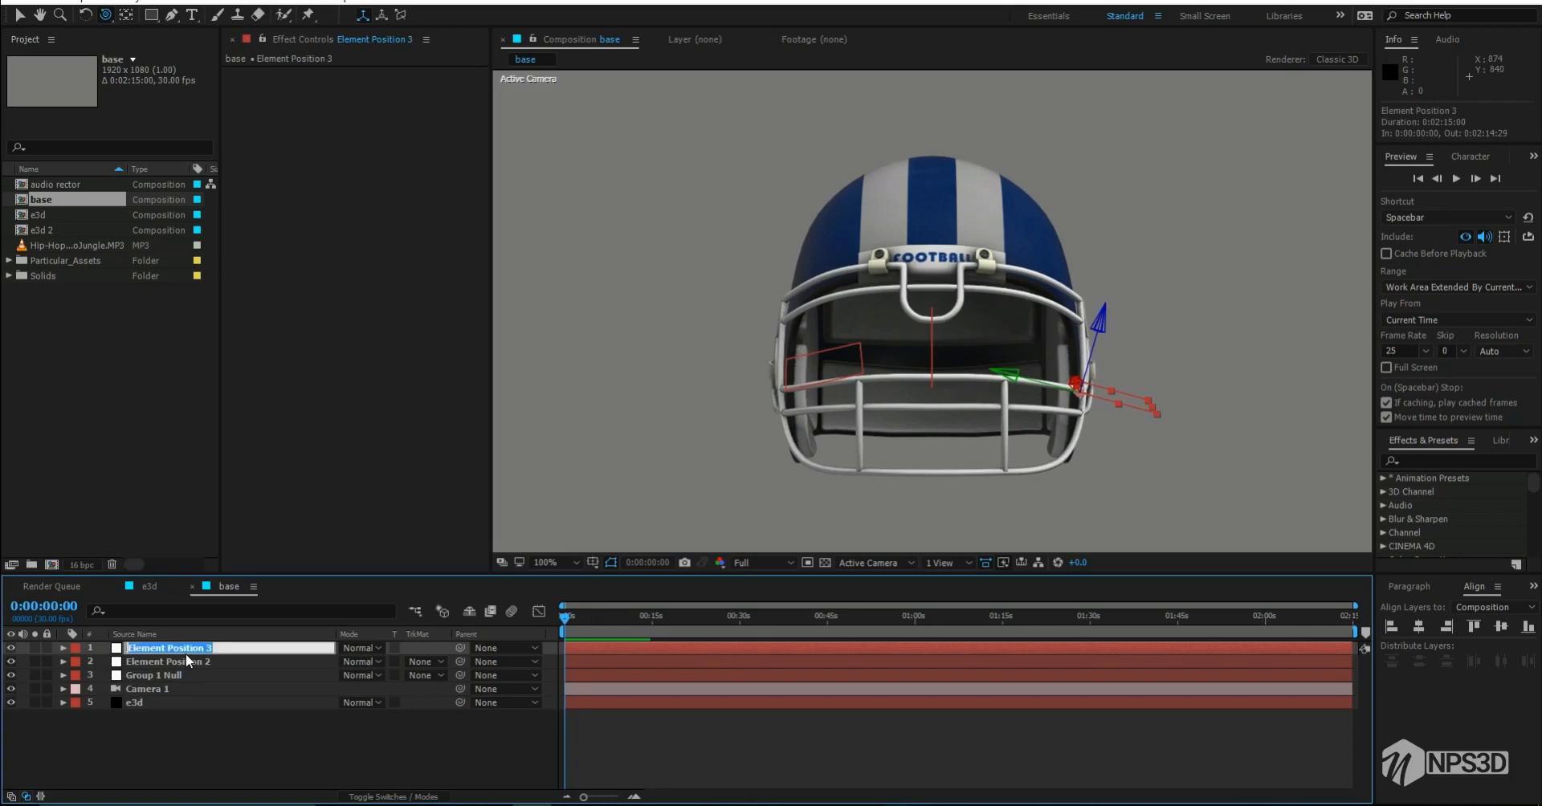
text(right null)
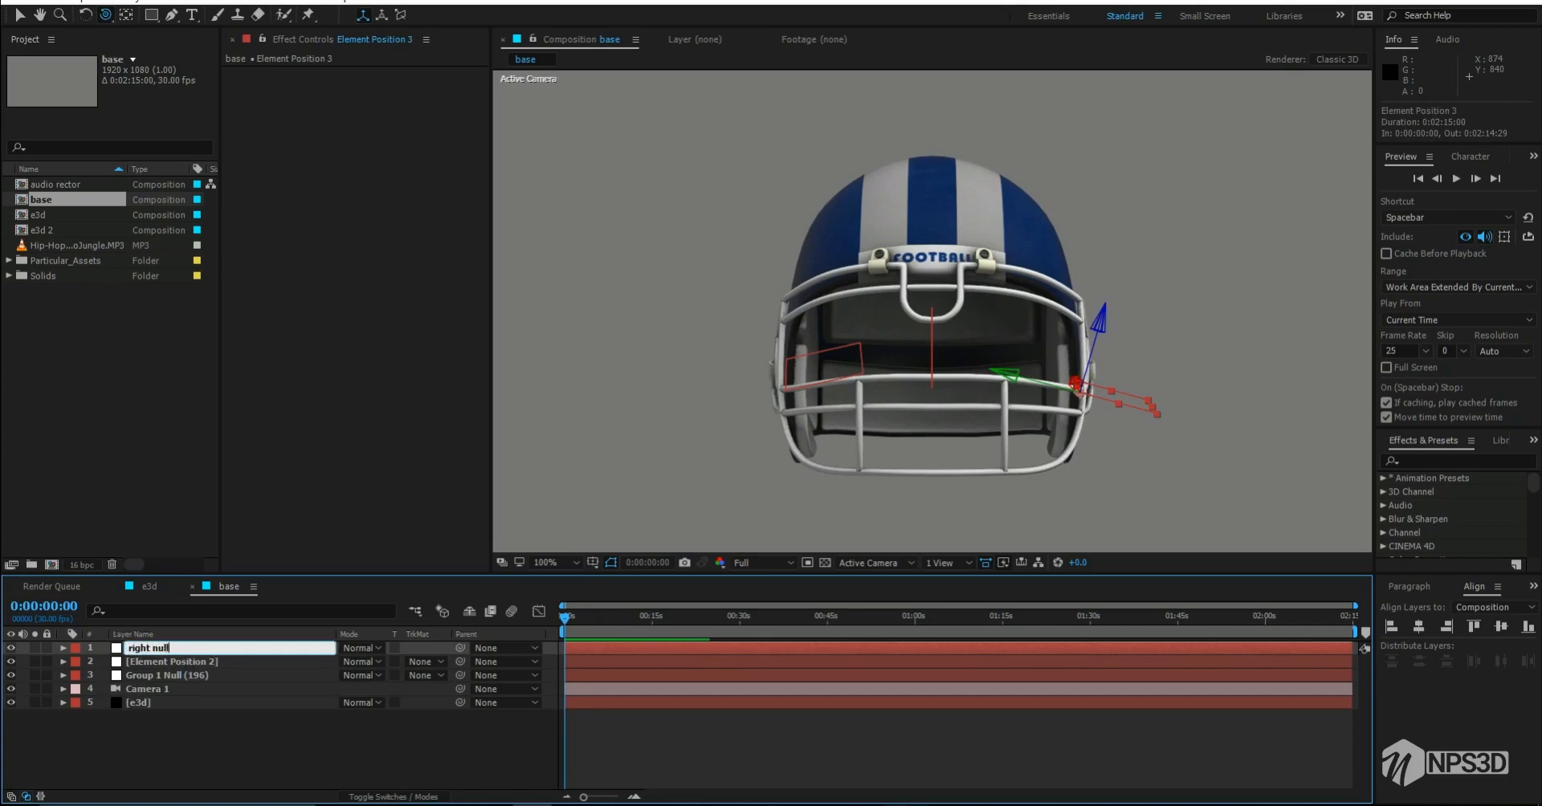
key(Return)
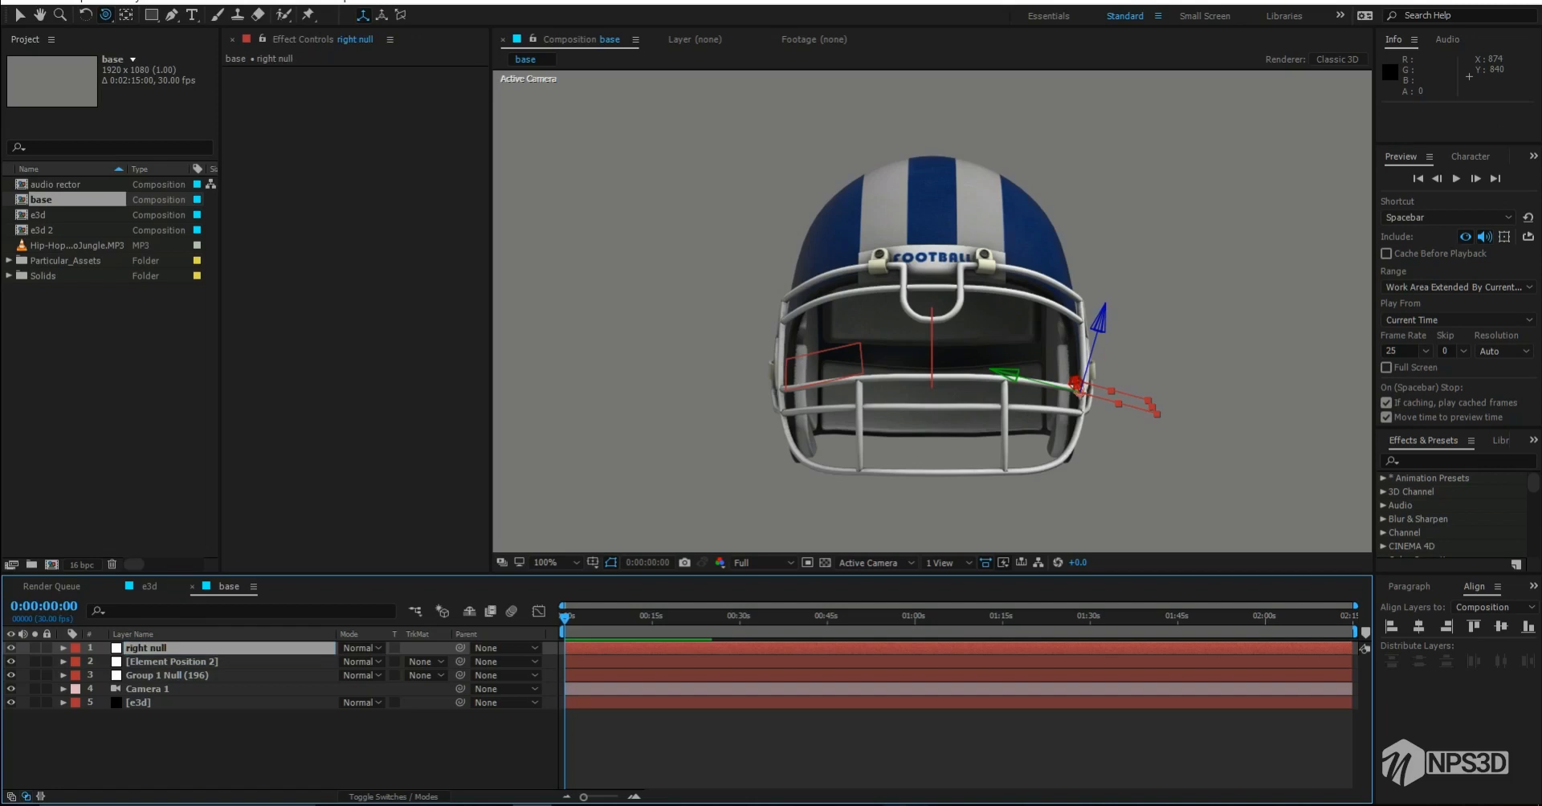
Step: Rename the Element Position 2 layer as "left null"
click(151, 660)
key(Return)
text(left)
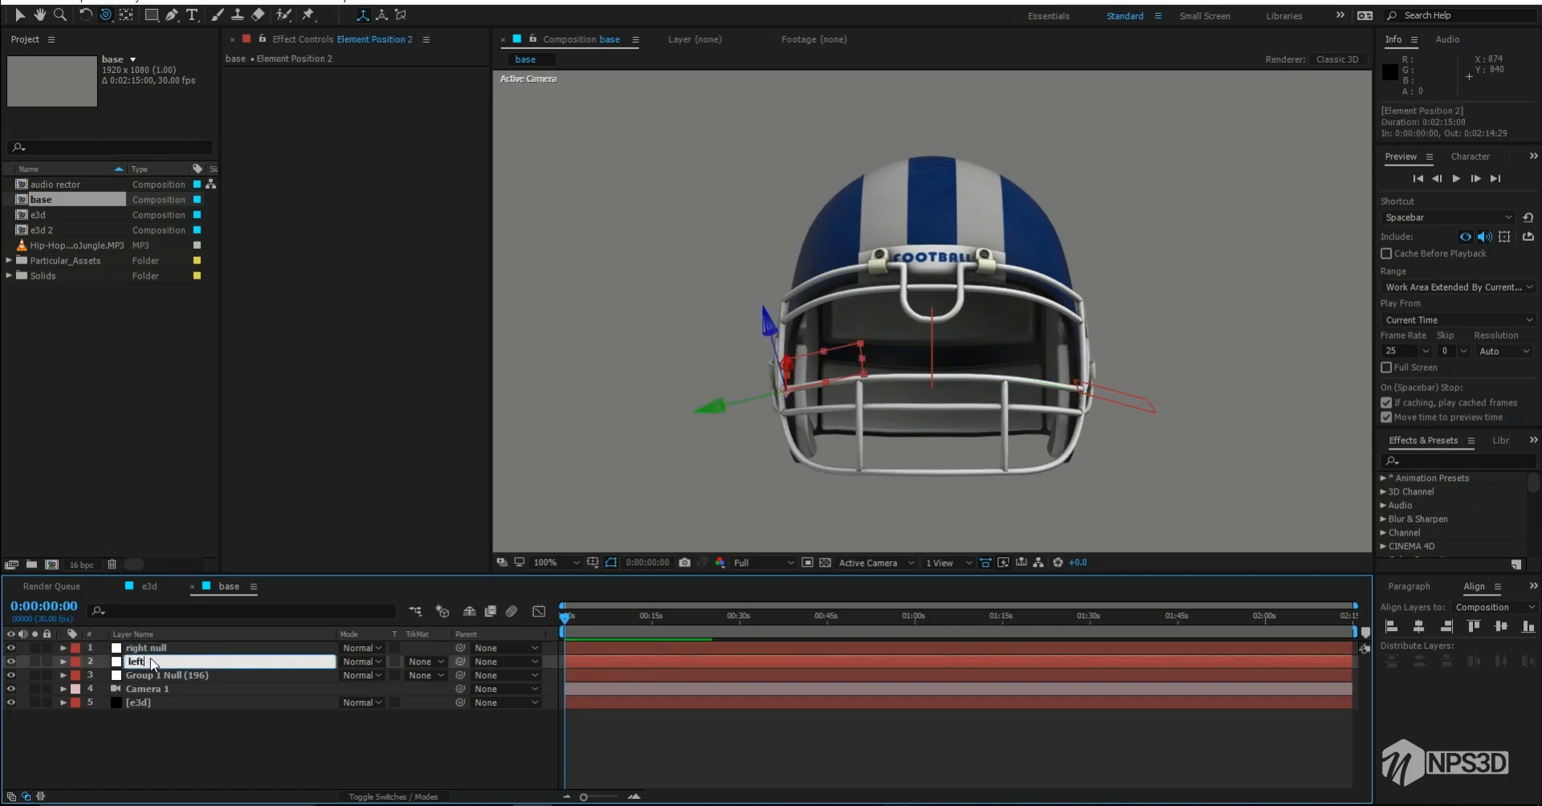
key(Return)
key(Return)
text(lef)
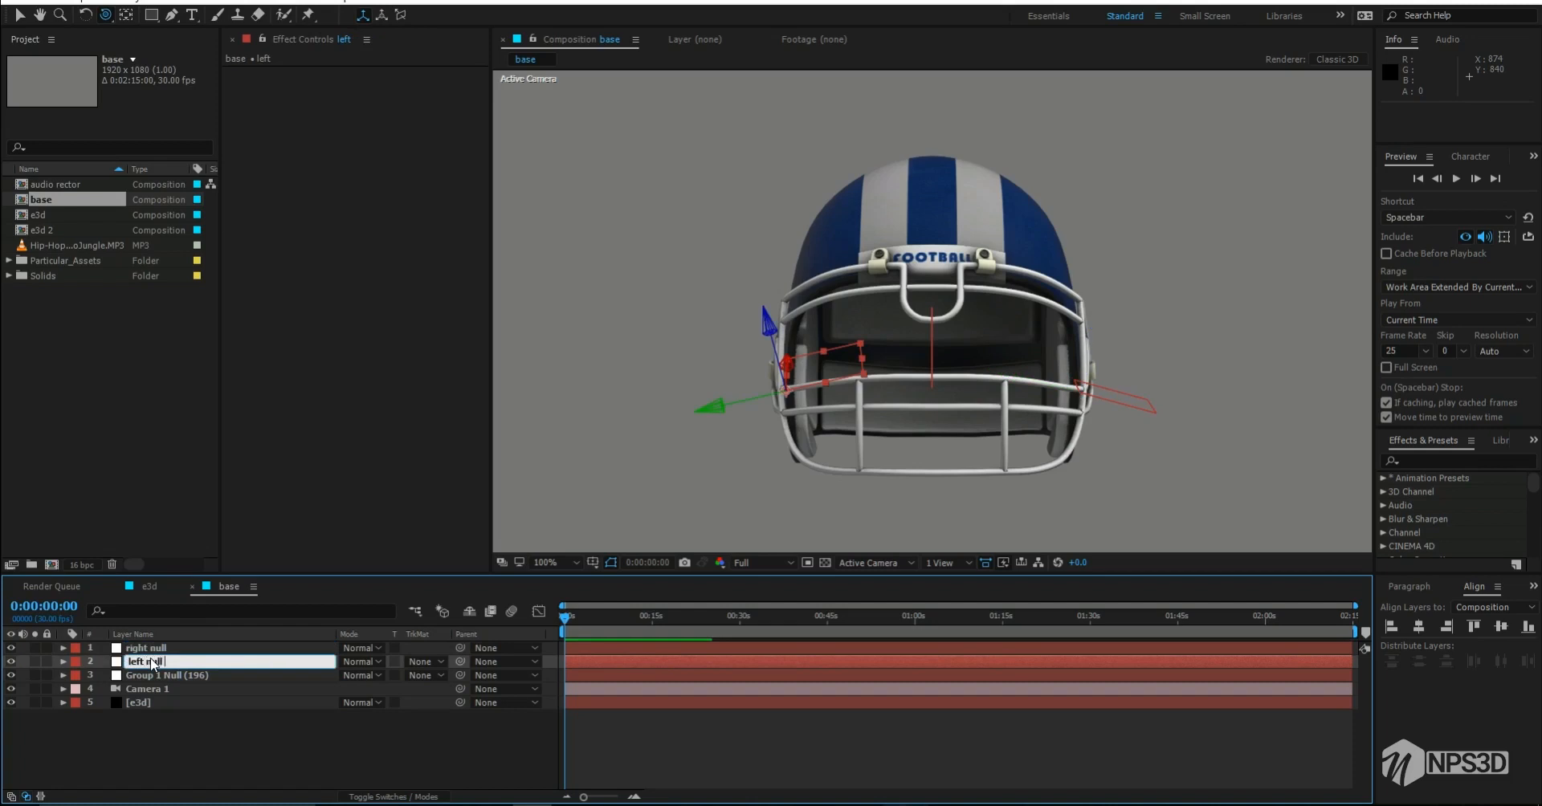
text(t null)
key(Return)
Step: Add a point light named "RIGHT PRT" with its intensity set to 0% to the base composition
key(comma)
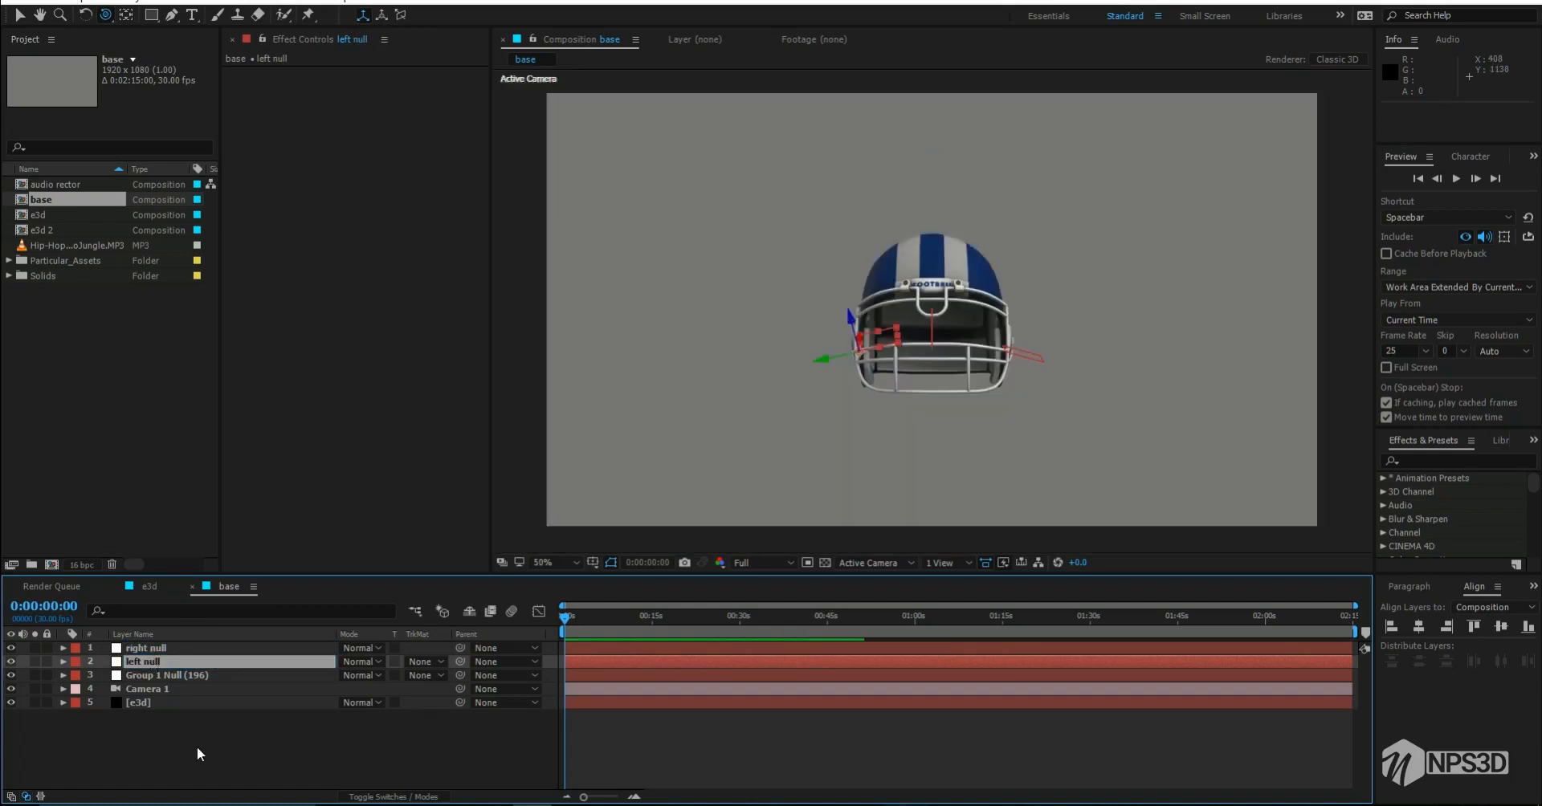
right_click(196, 746)
mouse_move(283, 600)
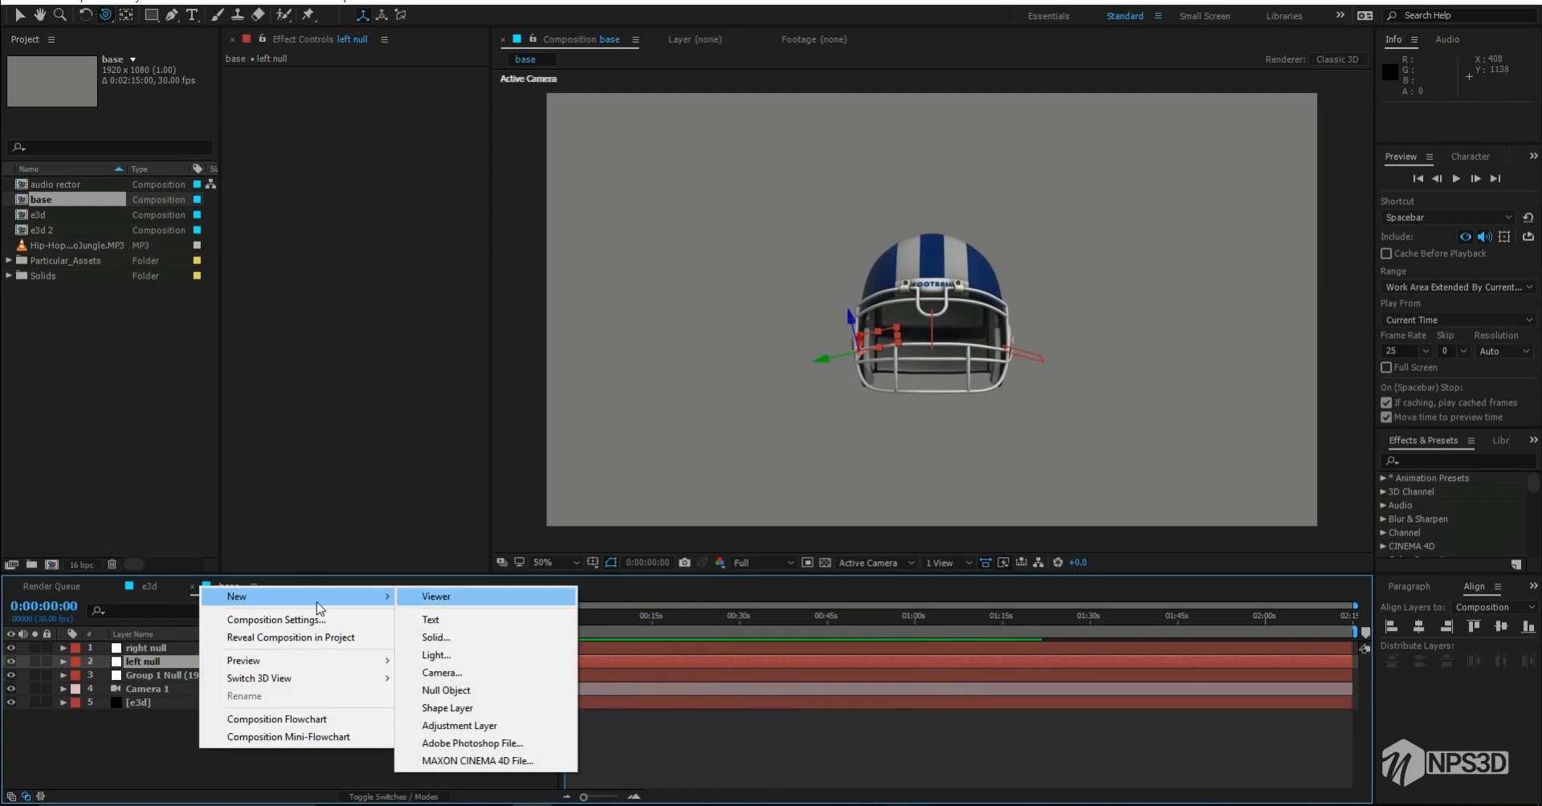
click(450, 656)
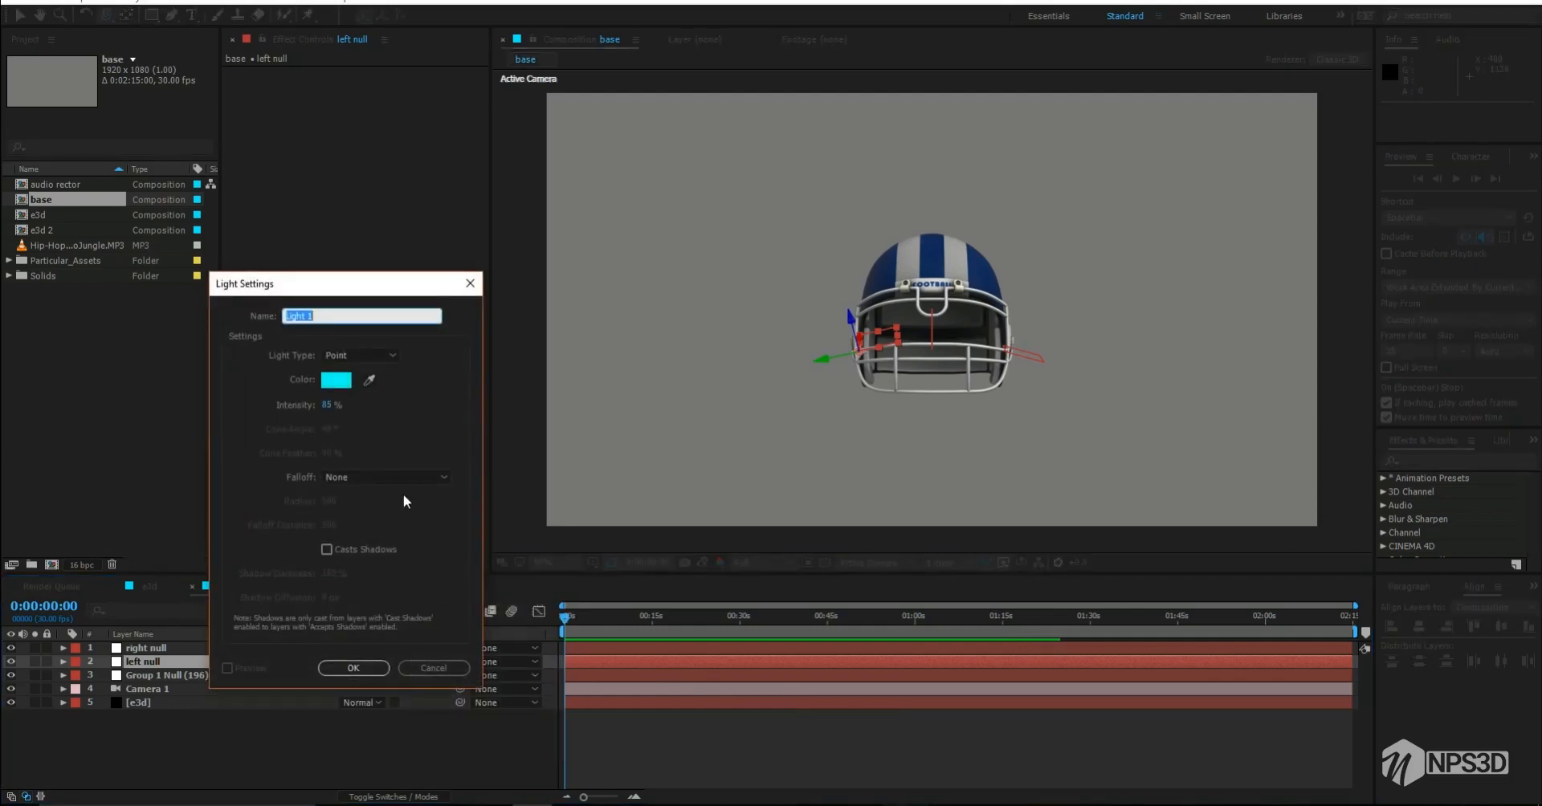
text(RIGHT PRT)
click(329, 409)
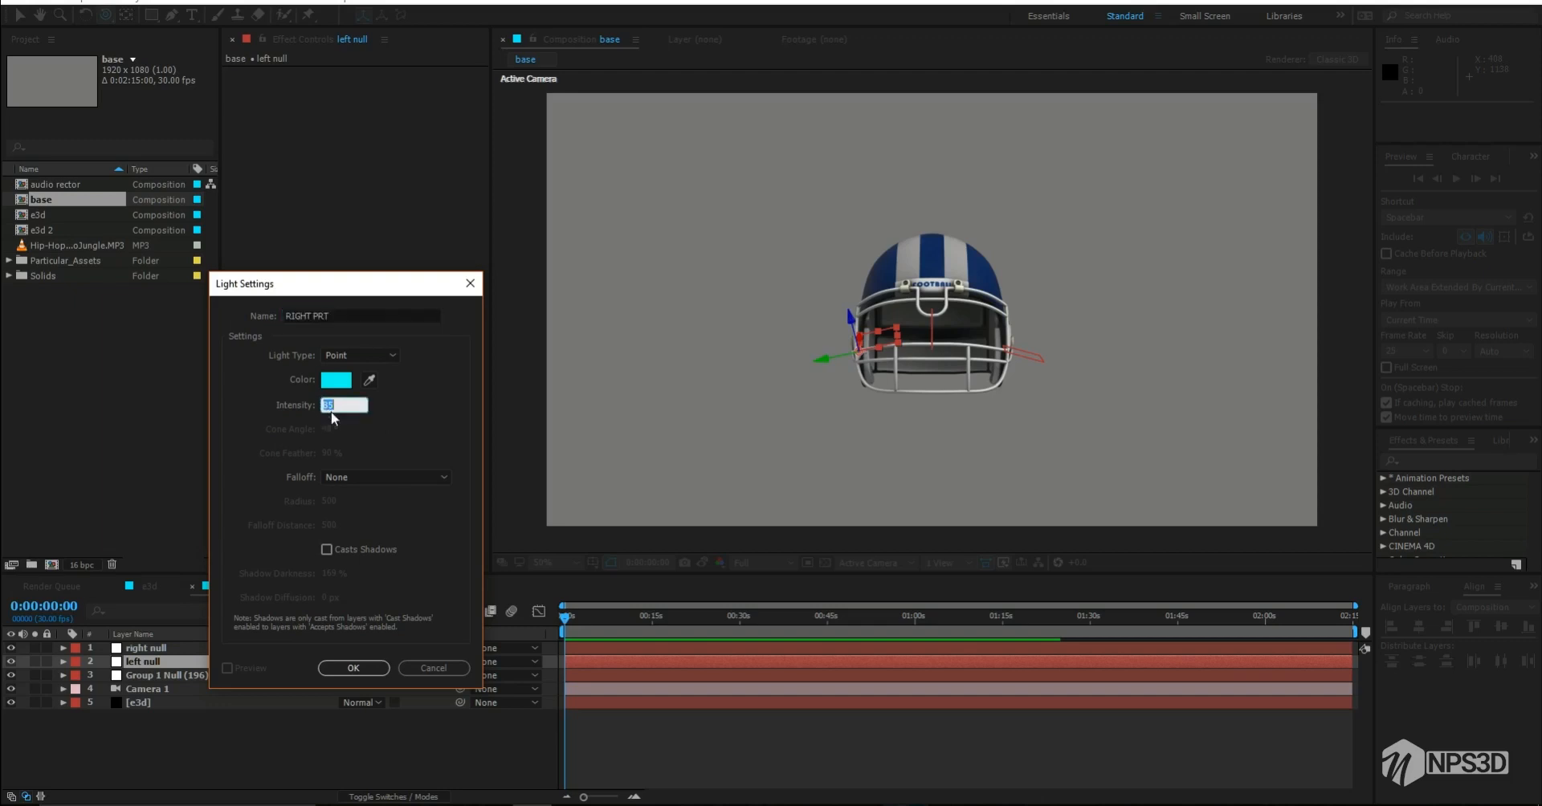
text(0)
click(389, 669)
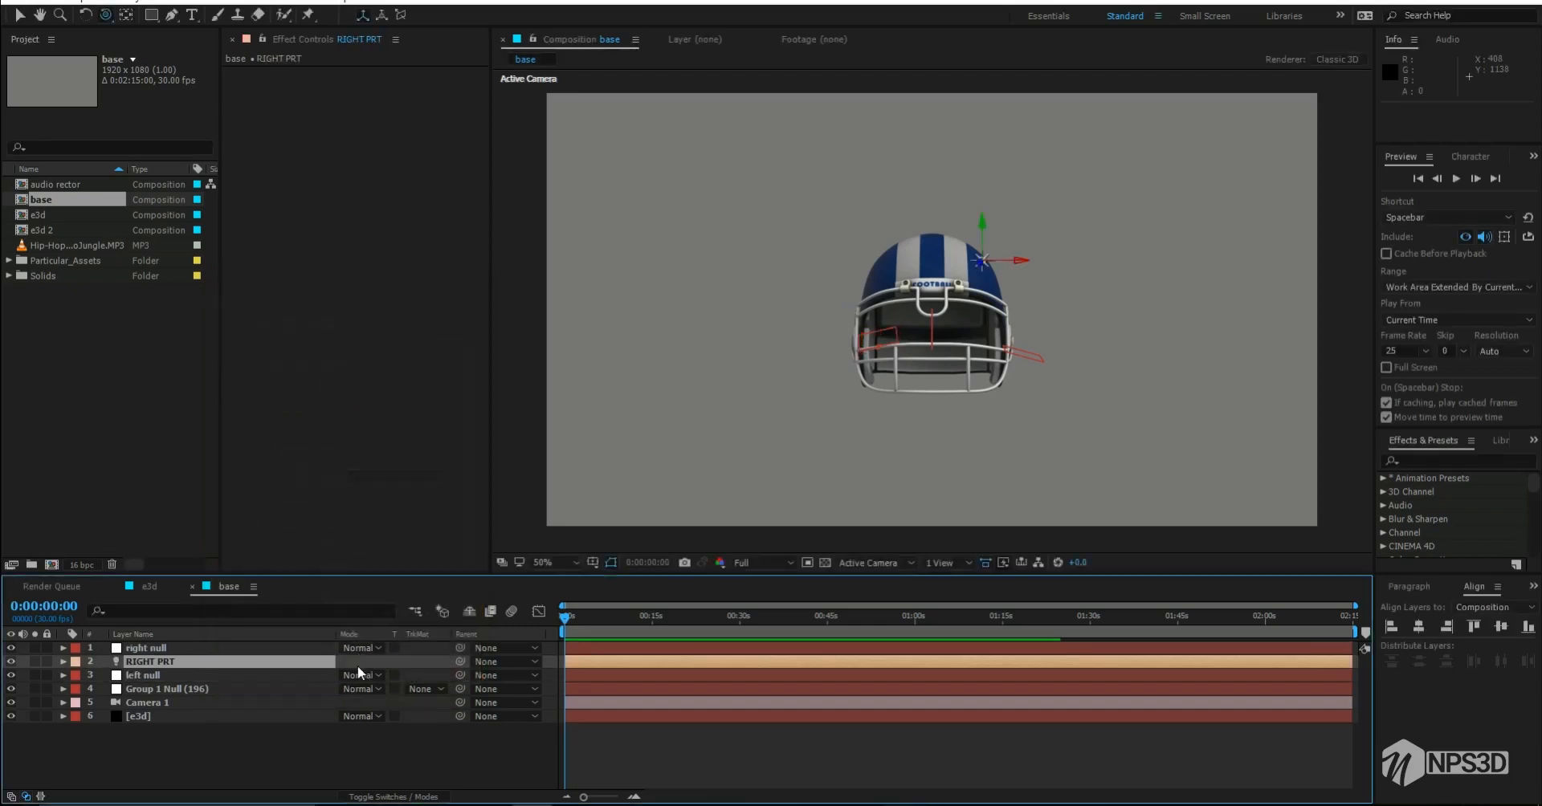
Step: Duplicate the RIGHT PRT light and rename the copy "LEFT PRT"
click(187, 662)
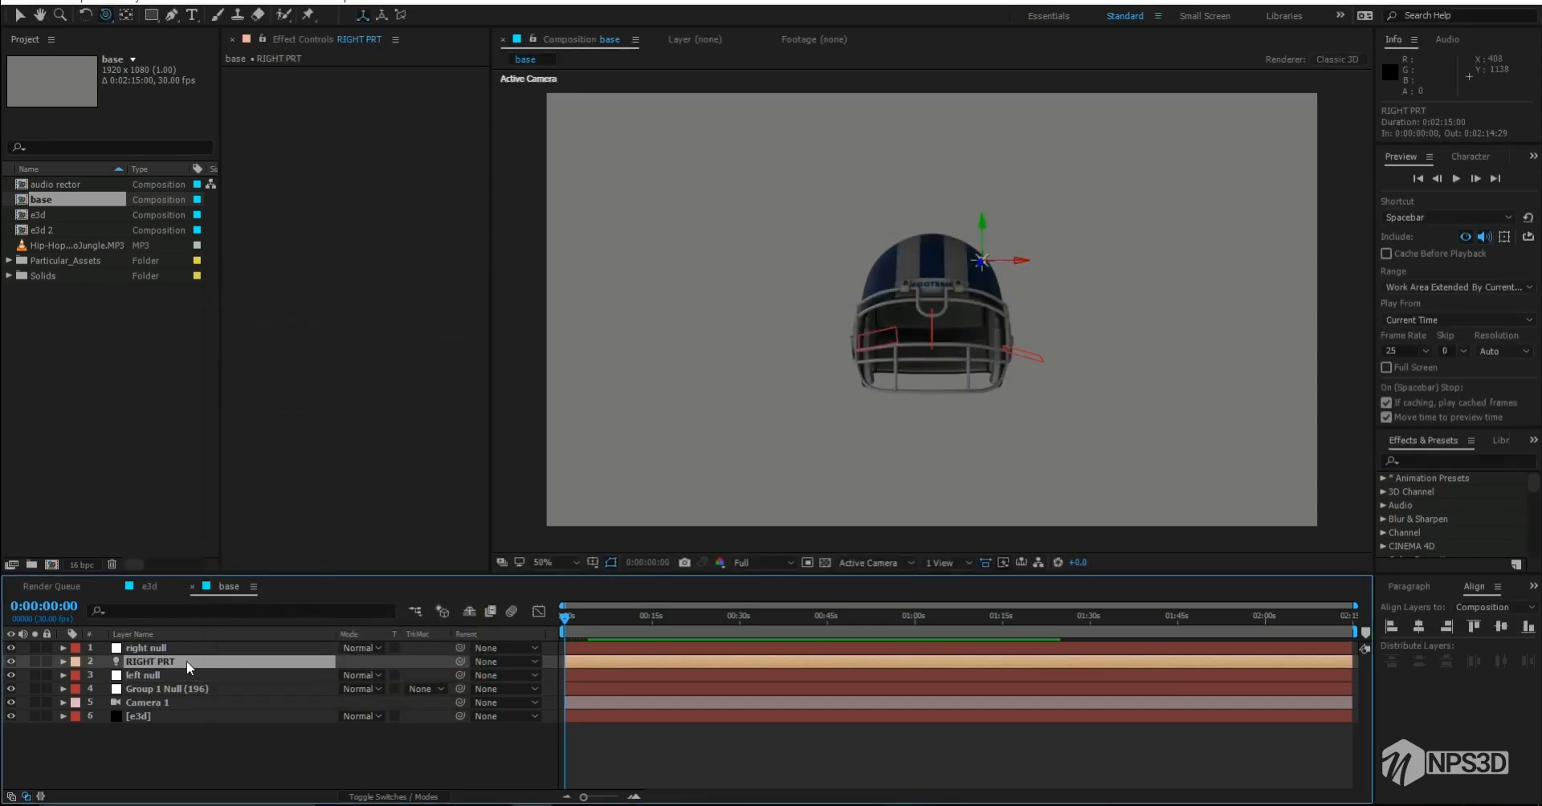
key(ctrl+d)
key(Return)
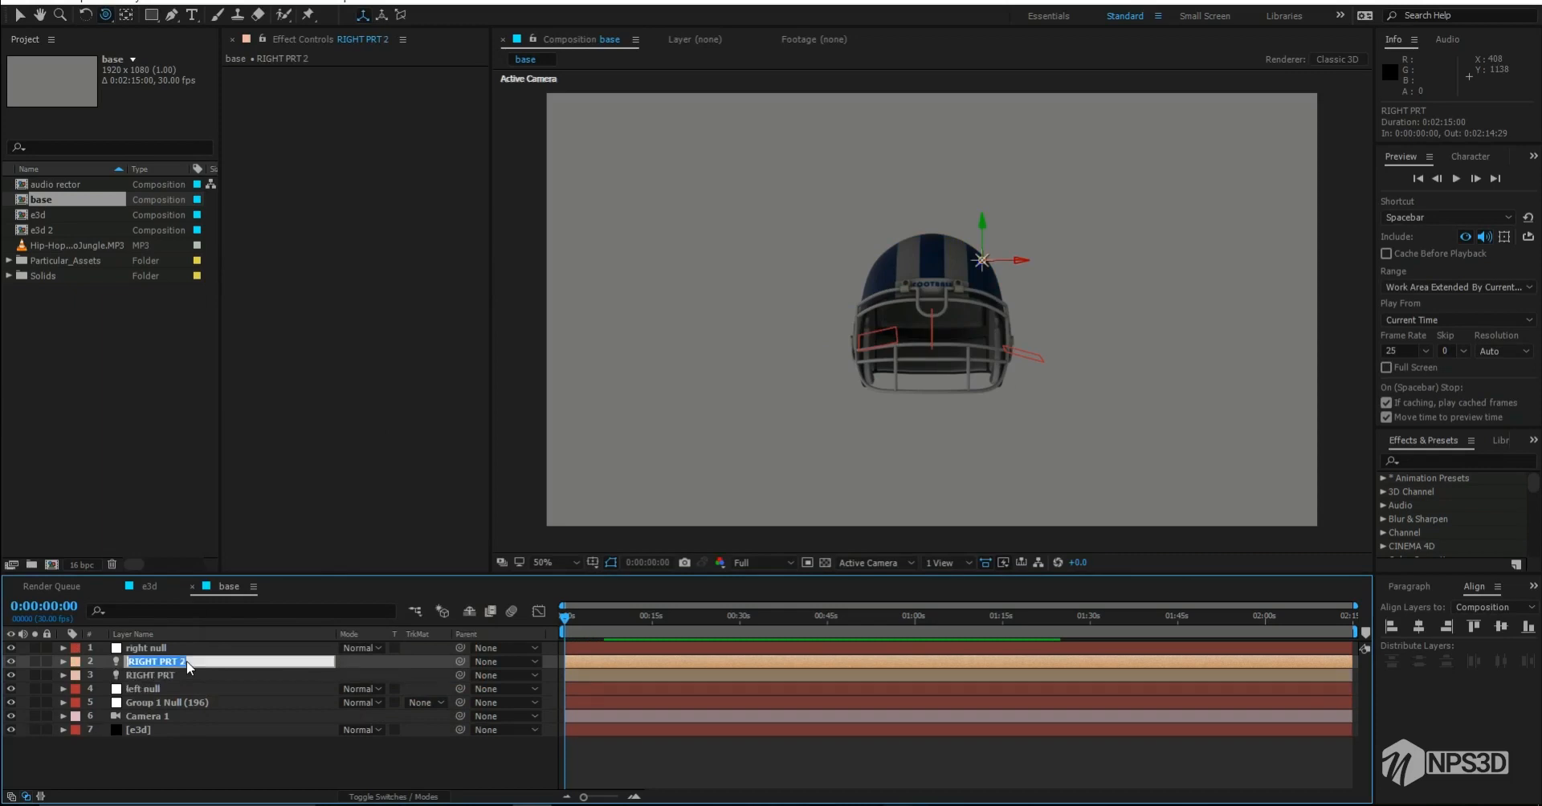
text(Left)
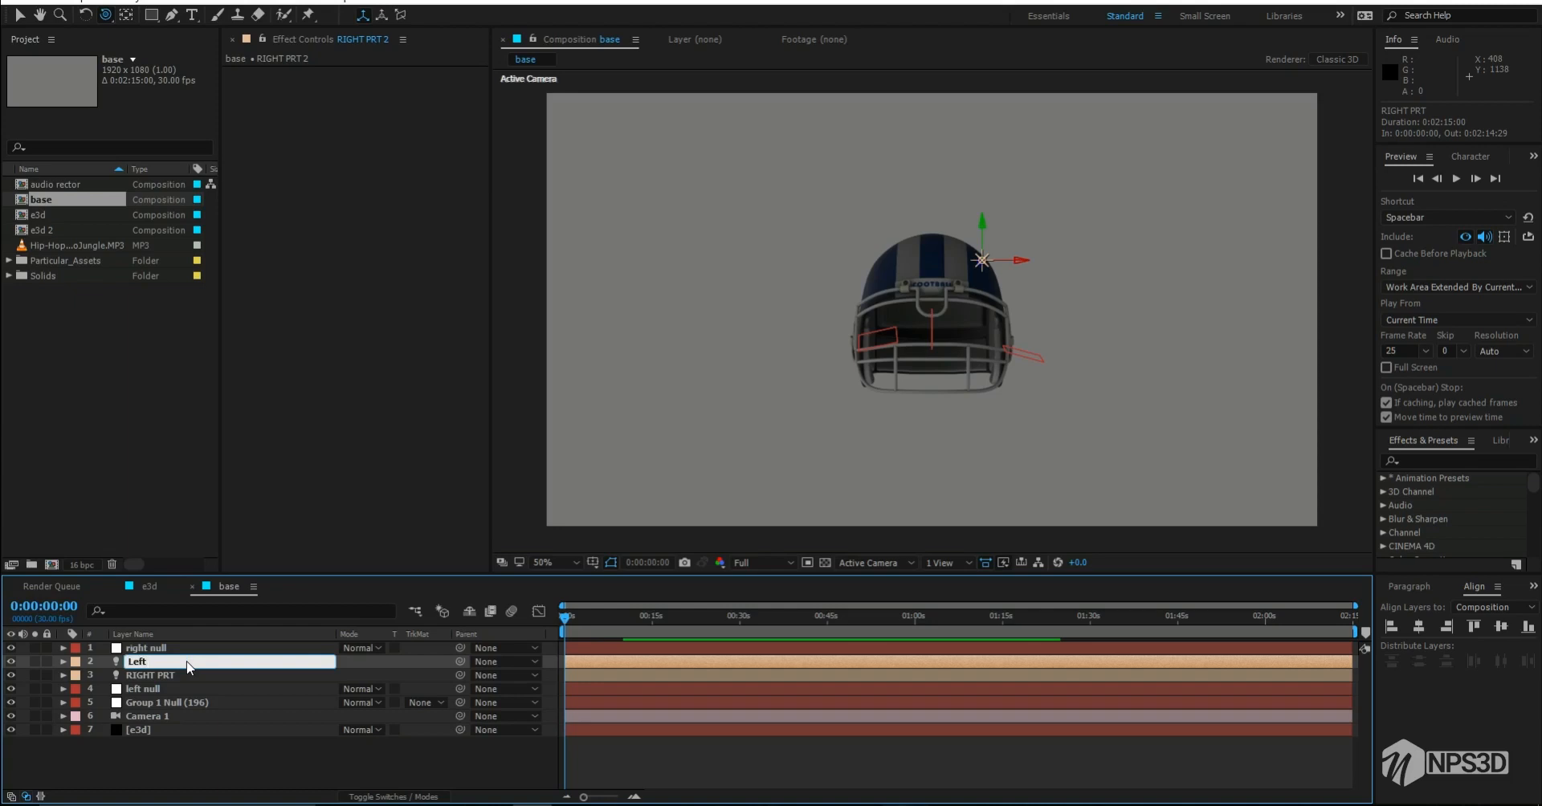
text(P)
key(ctrl+a)
text(LET)
text( p)
text(T)
key(Return)
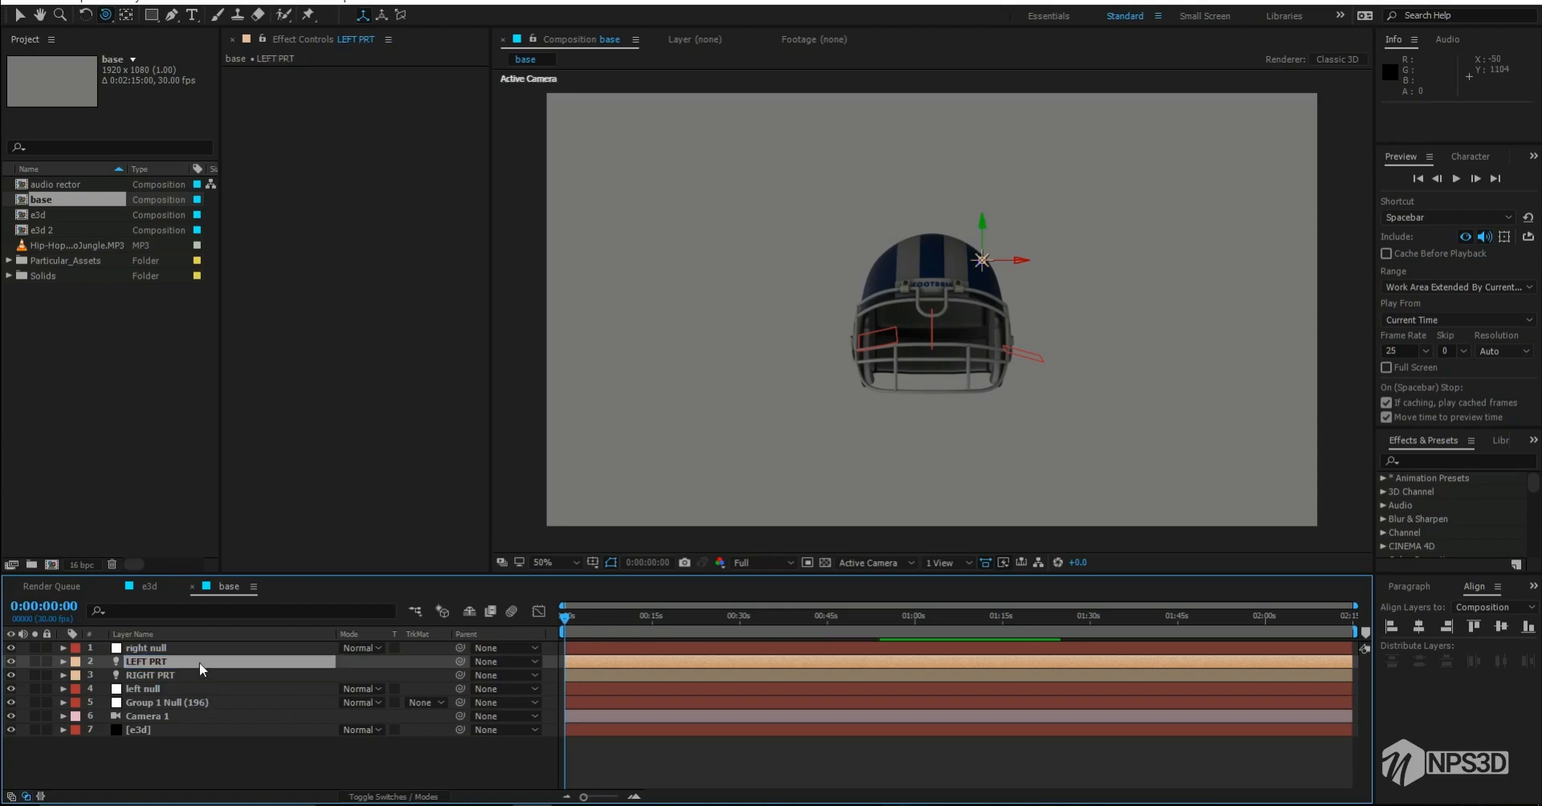
Step: Add a black 1920 x 1080 solid named "Part" to the base composition
right_click(157, 767)
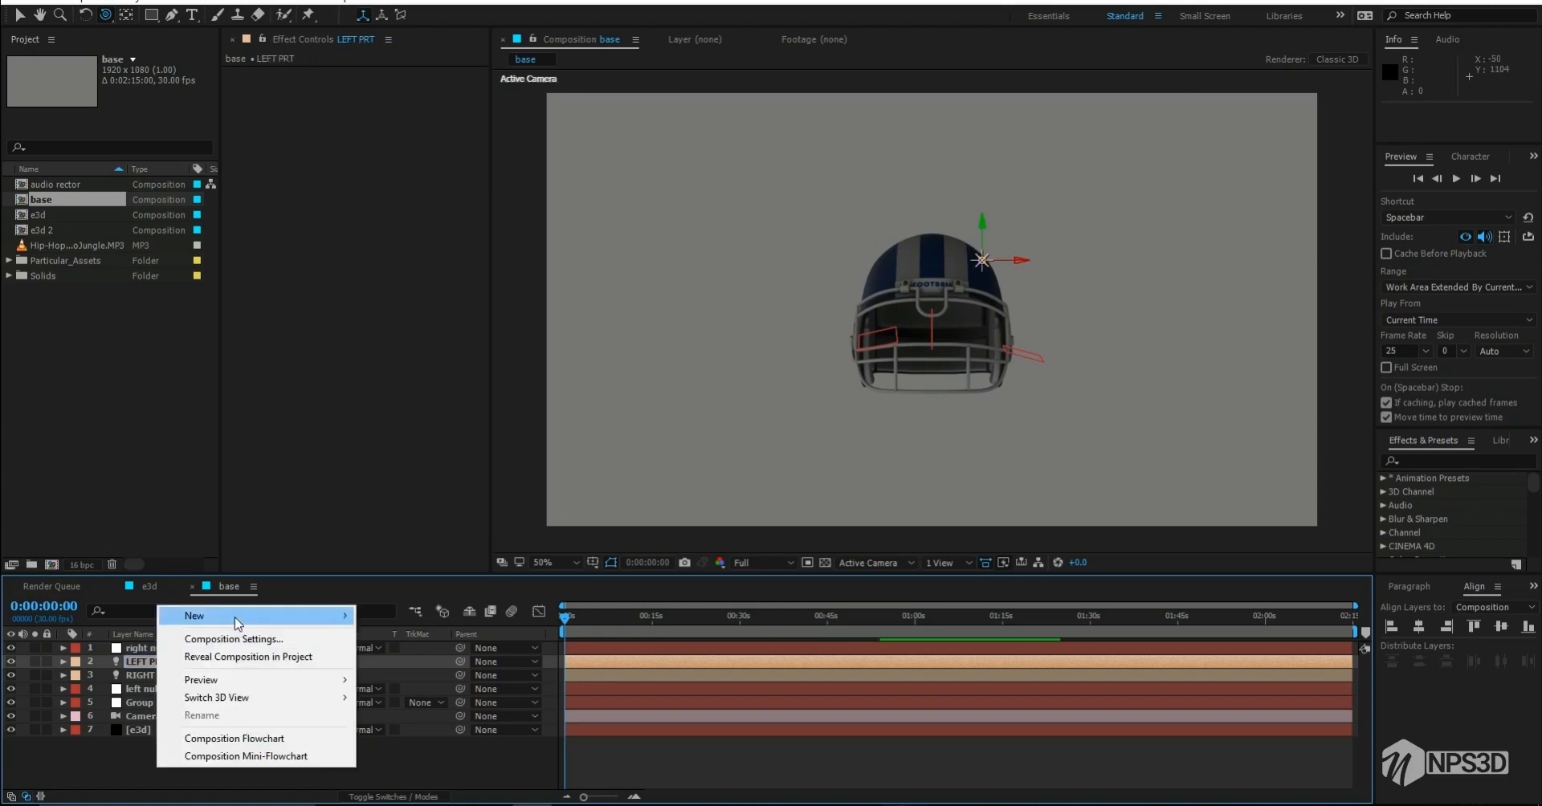
mouse_move(234, 616)
click(409, 663)
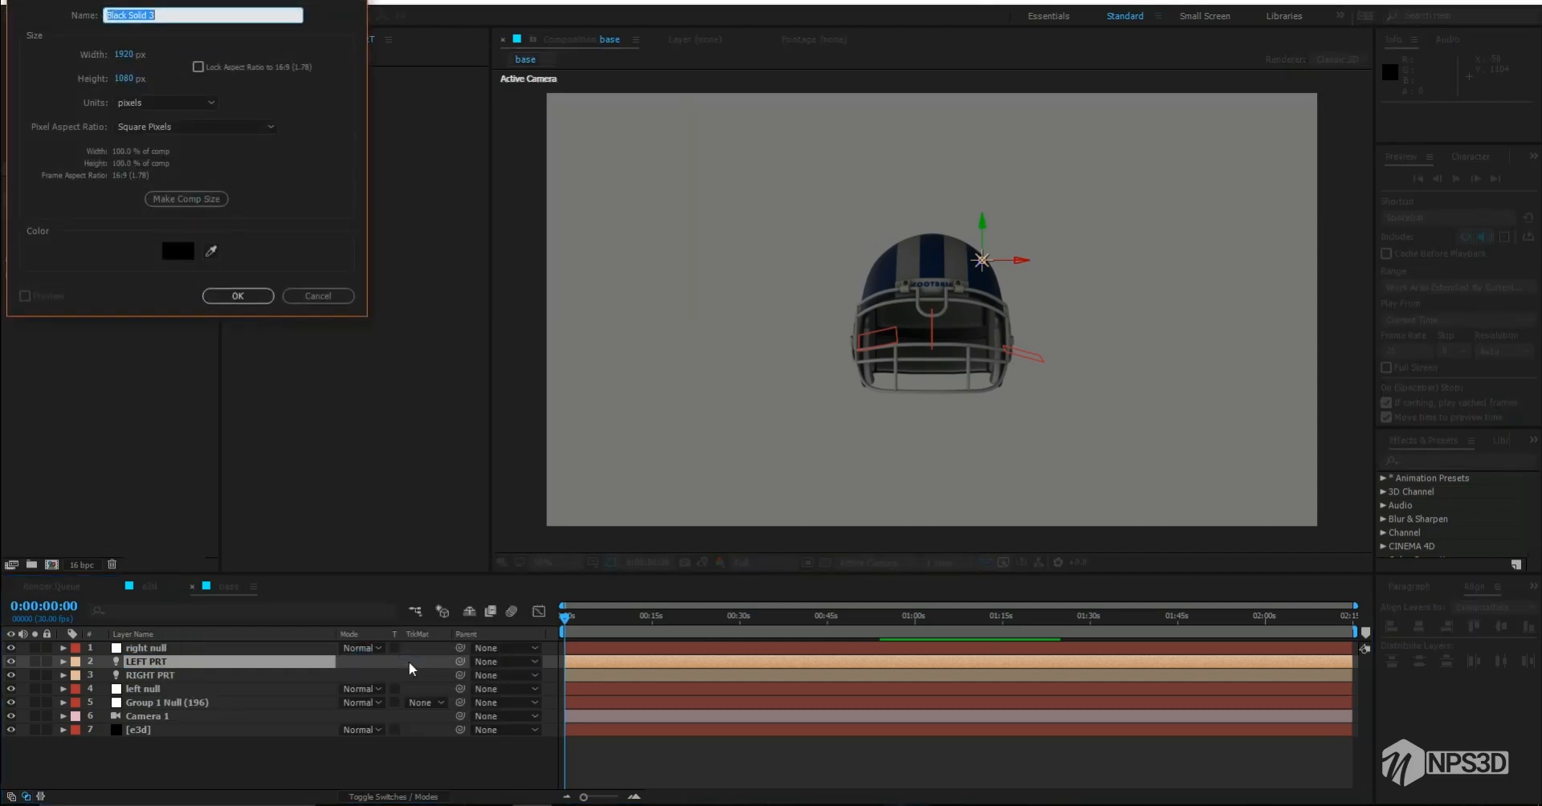
text(Psa)
key(BackSpace)
key(BackSpace)
text(art)
key(Return)
click(345, 362)
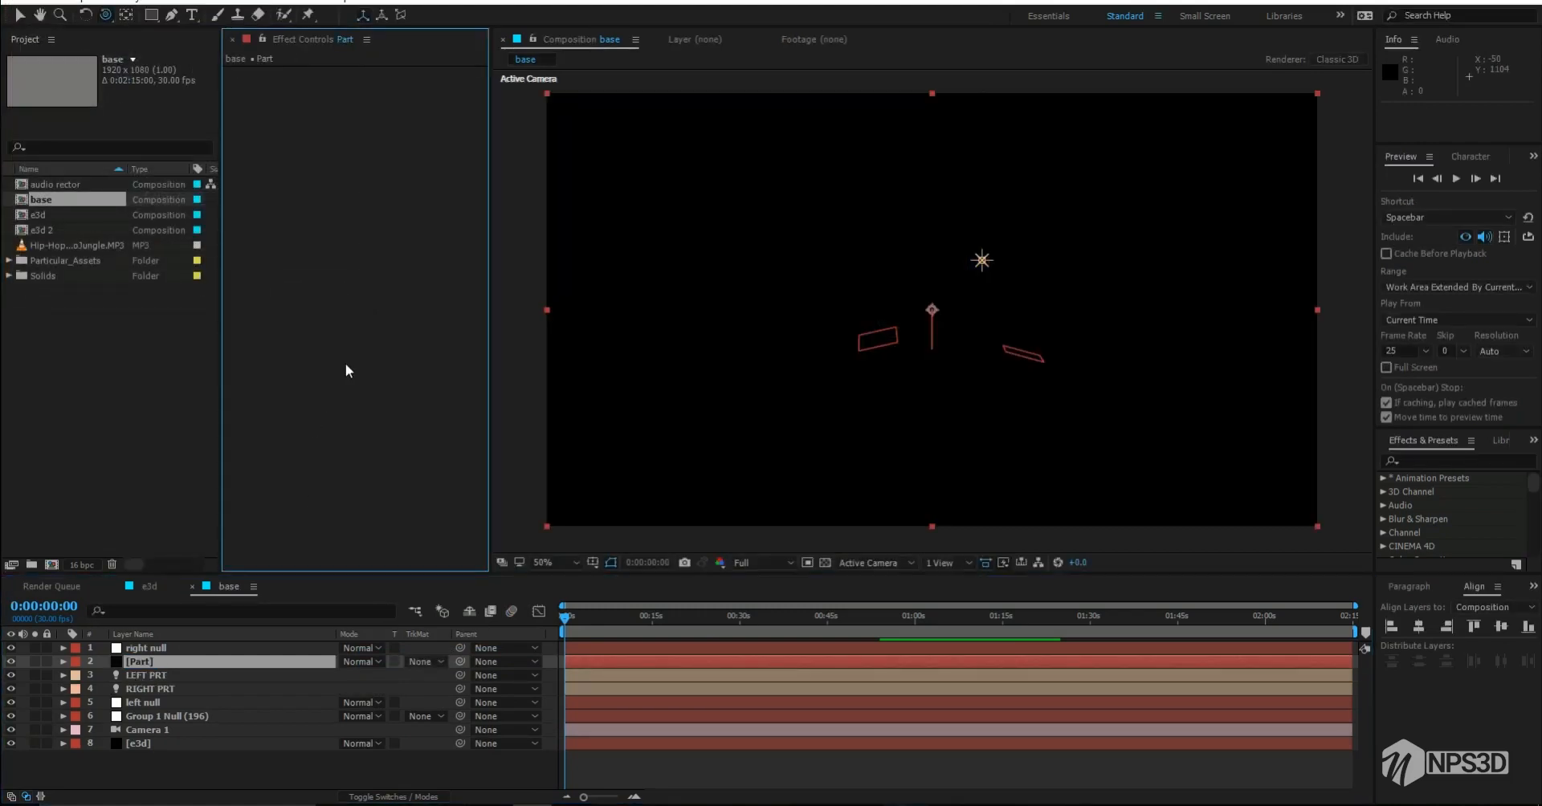
Step: Apply the Trapcode Particular effect to the Part solid and widen the area showing its effect settings
key(ctrl+space)
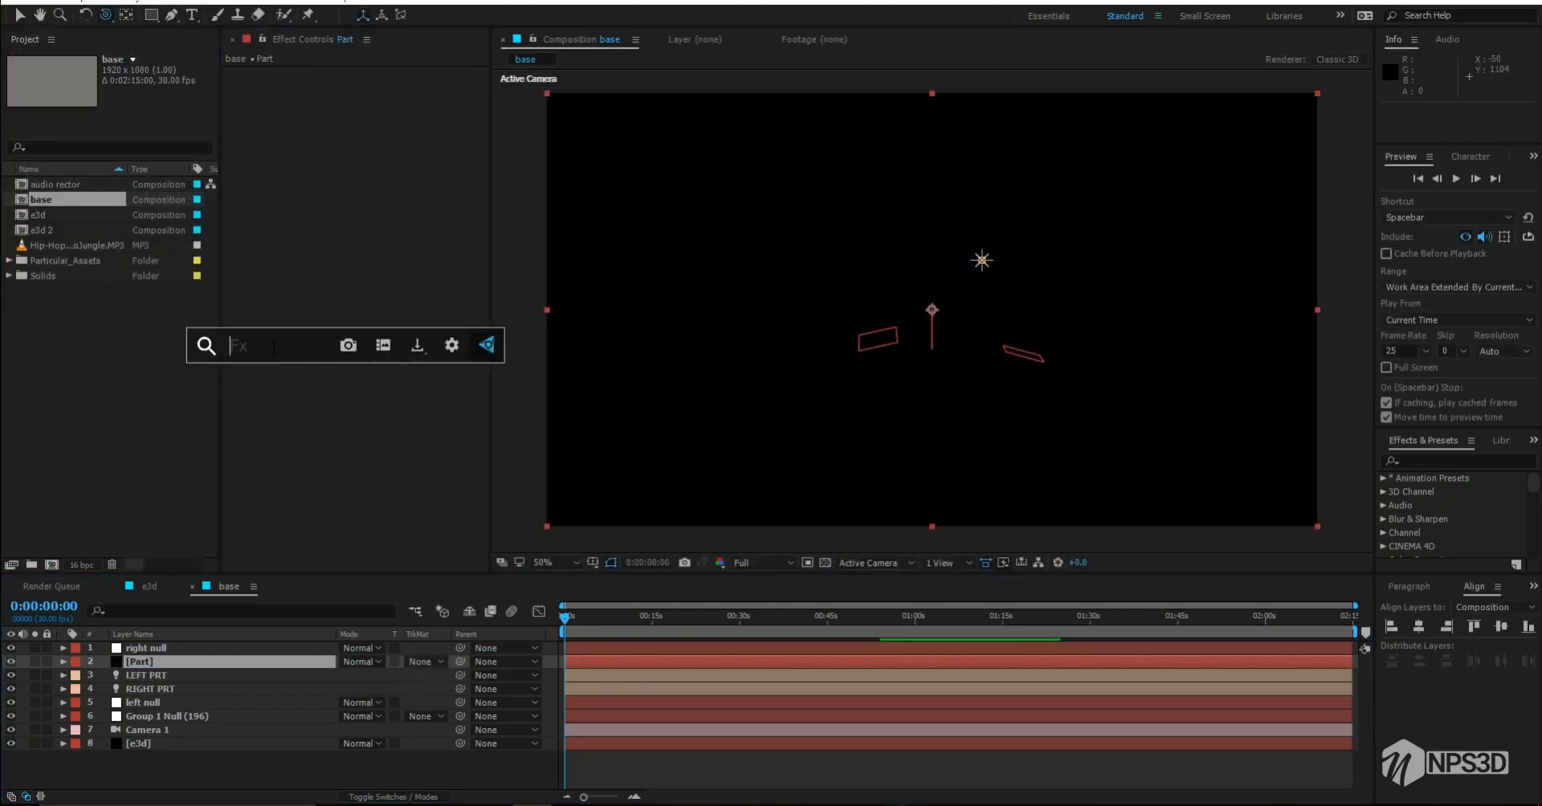
text(Part)
key(Return)
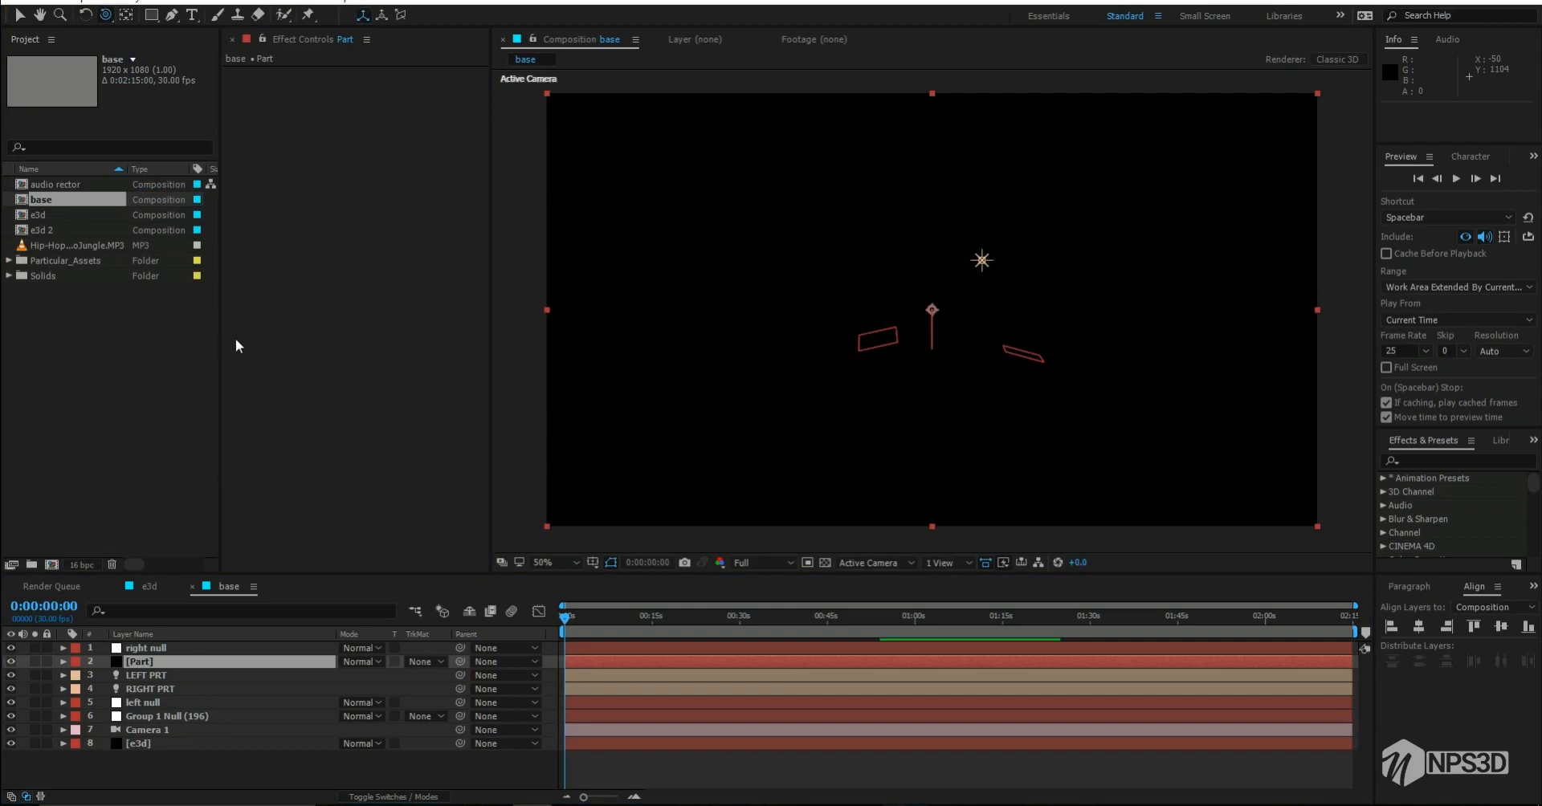
drag(219, 339, 121, 362)
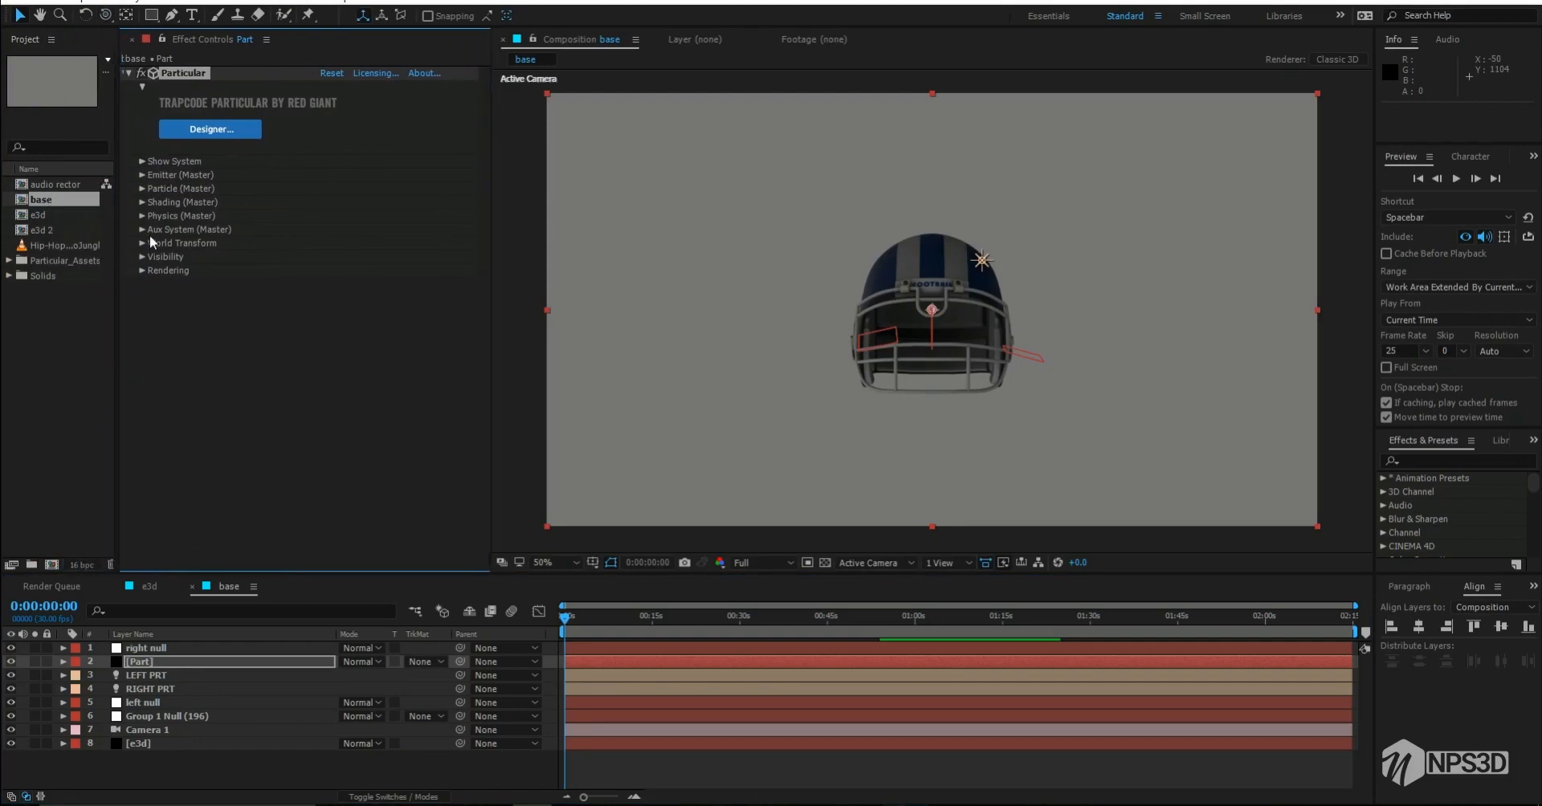
click(141, 177)
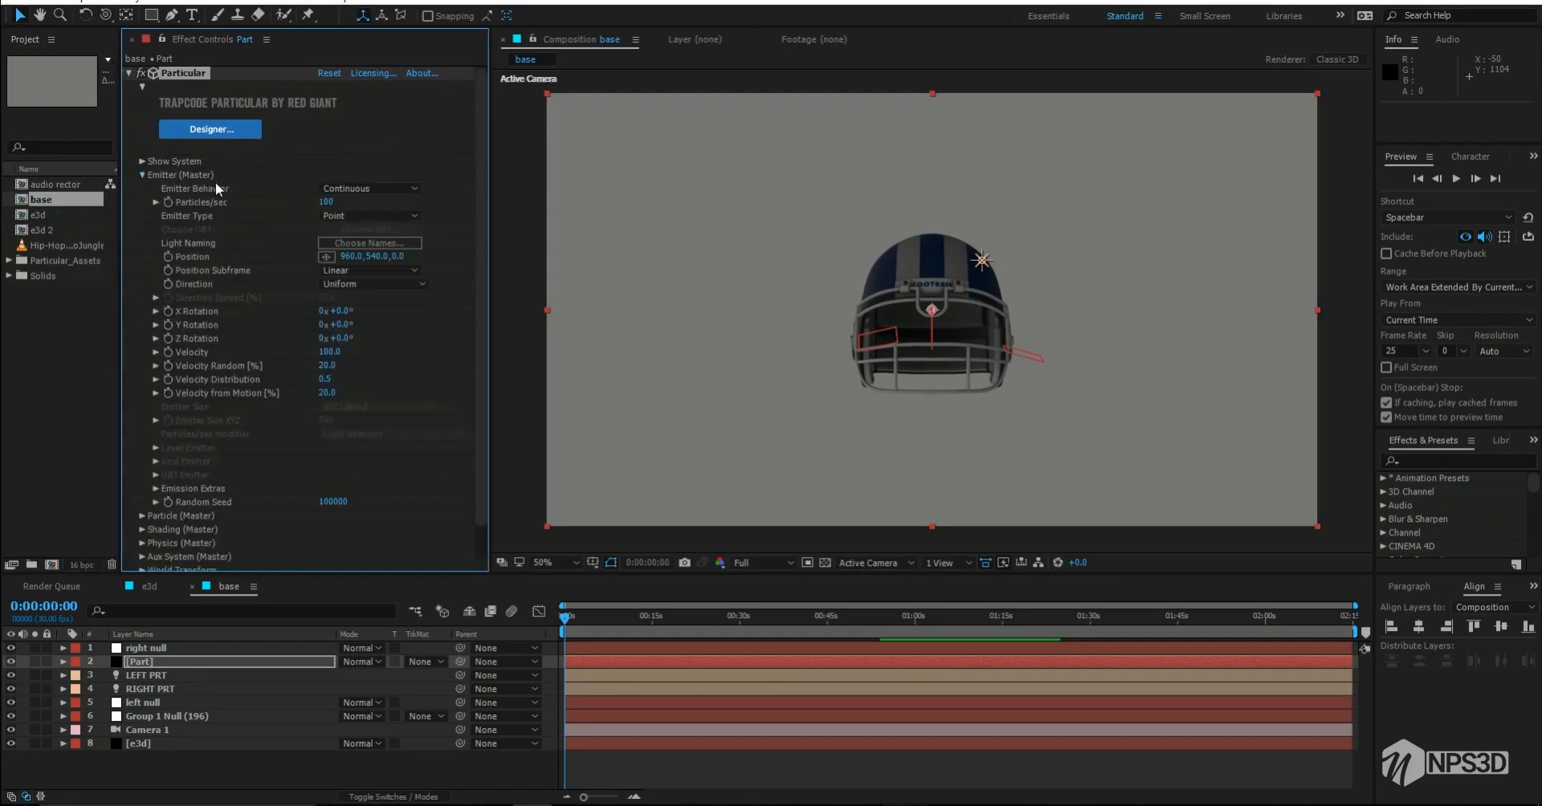
click(355, 216)
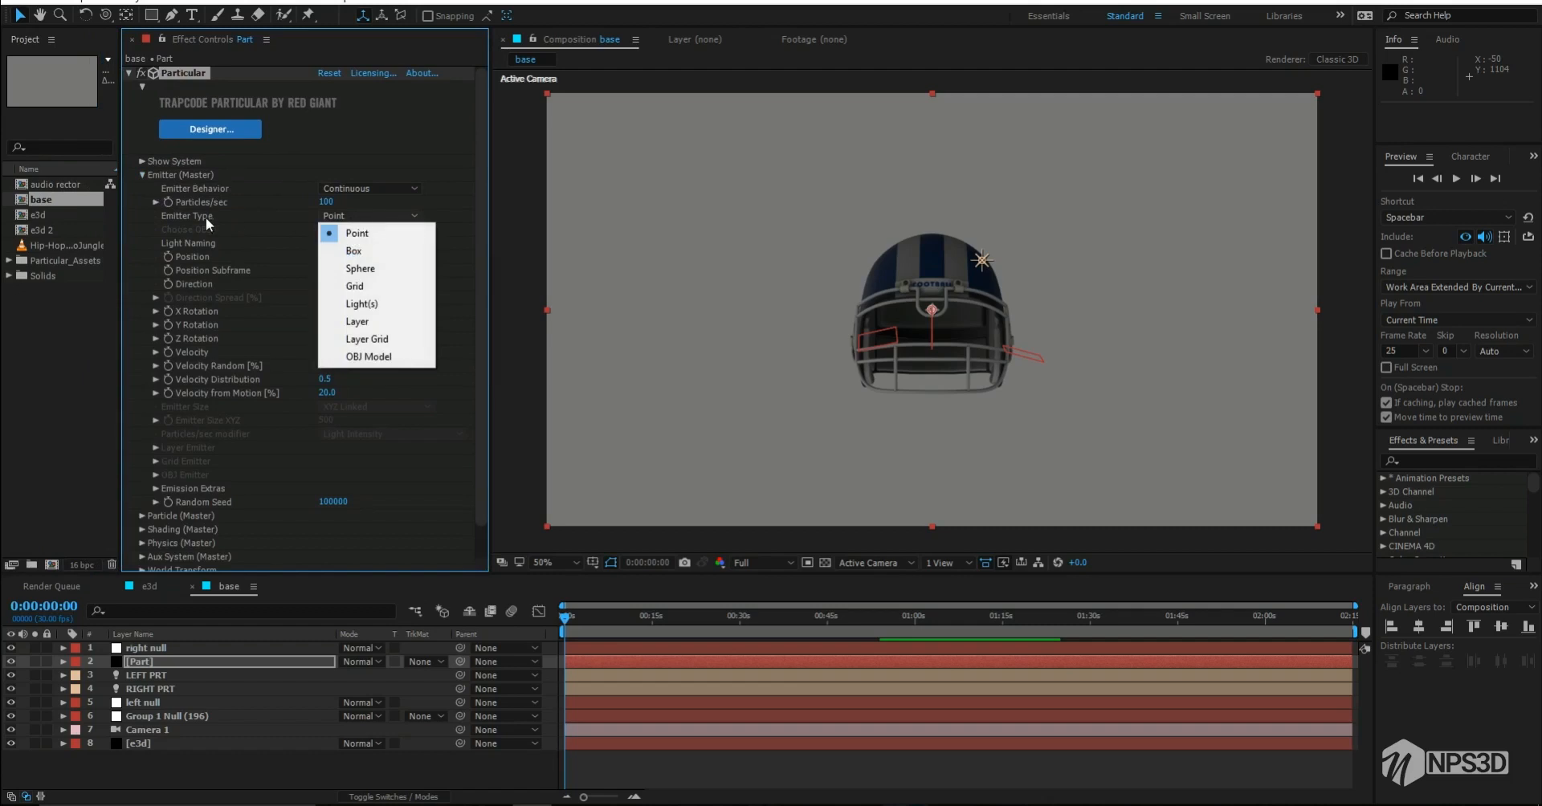
click(142, 177)
click(141, 177)
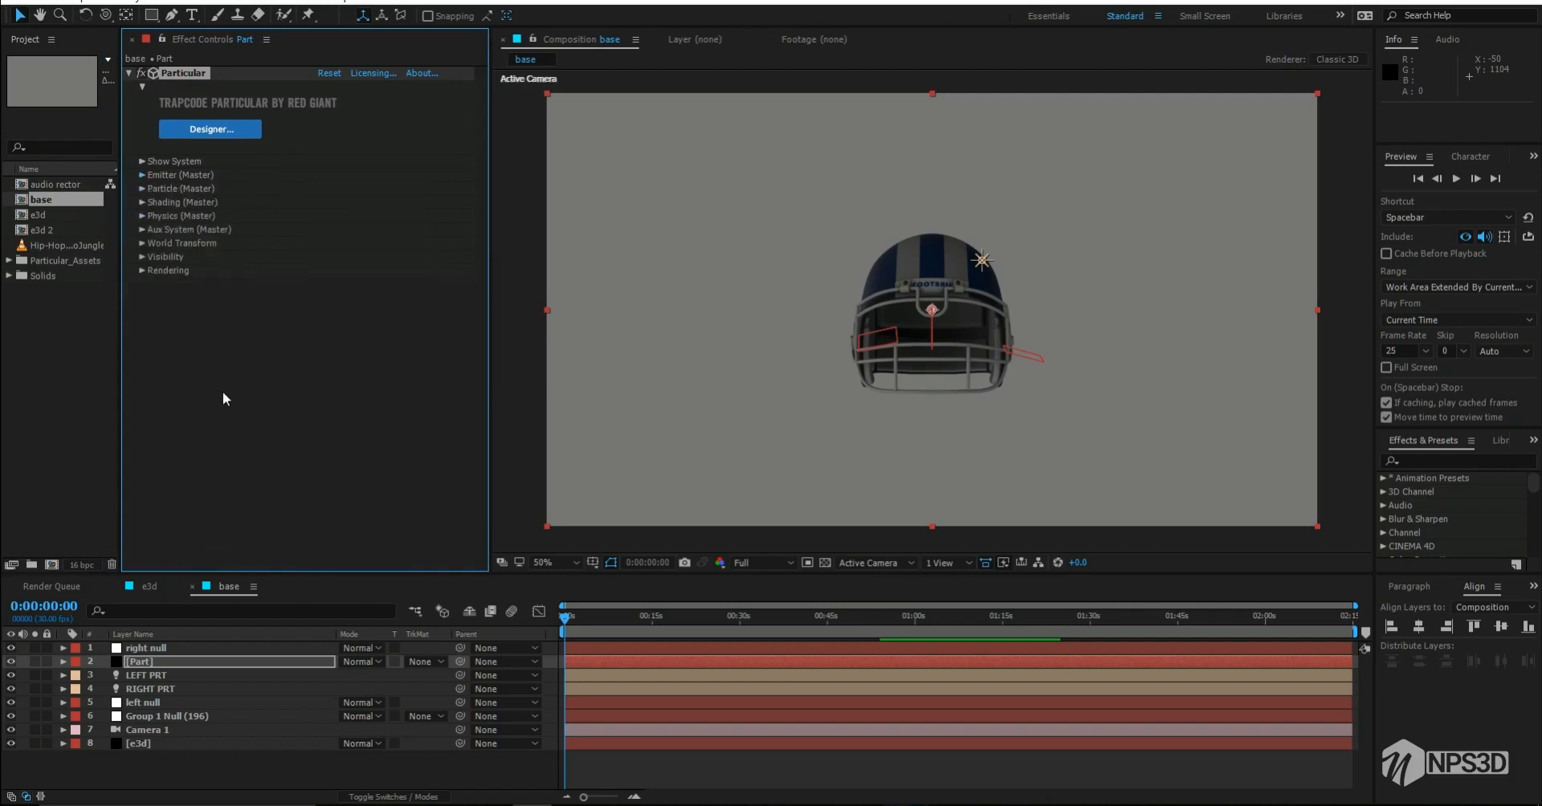
Step: Copy the Position value of the right null layer onto the RIGHT PRT light and collapse both layers
click(147, 675)
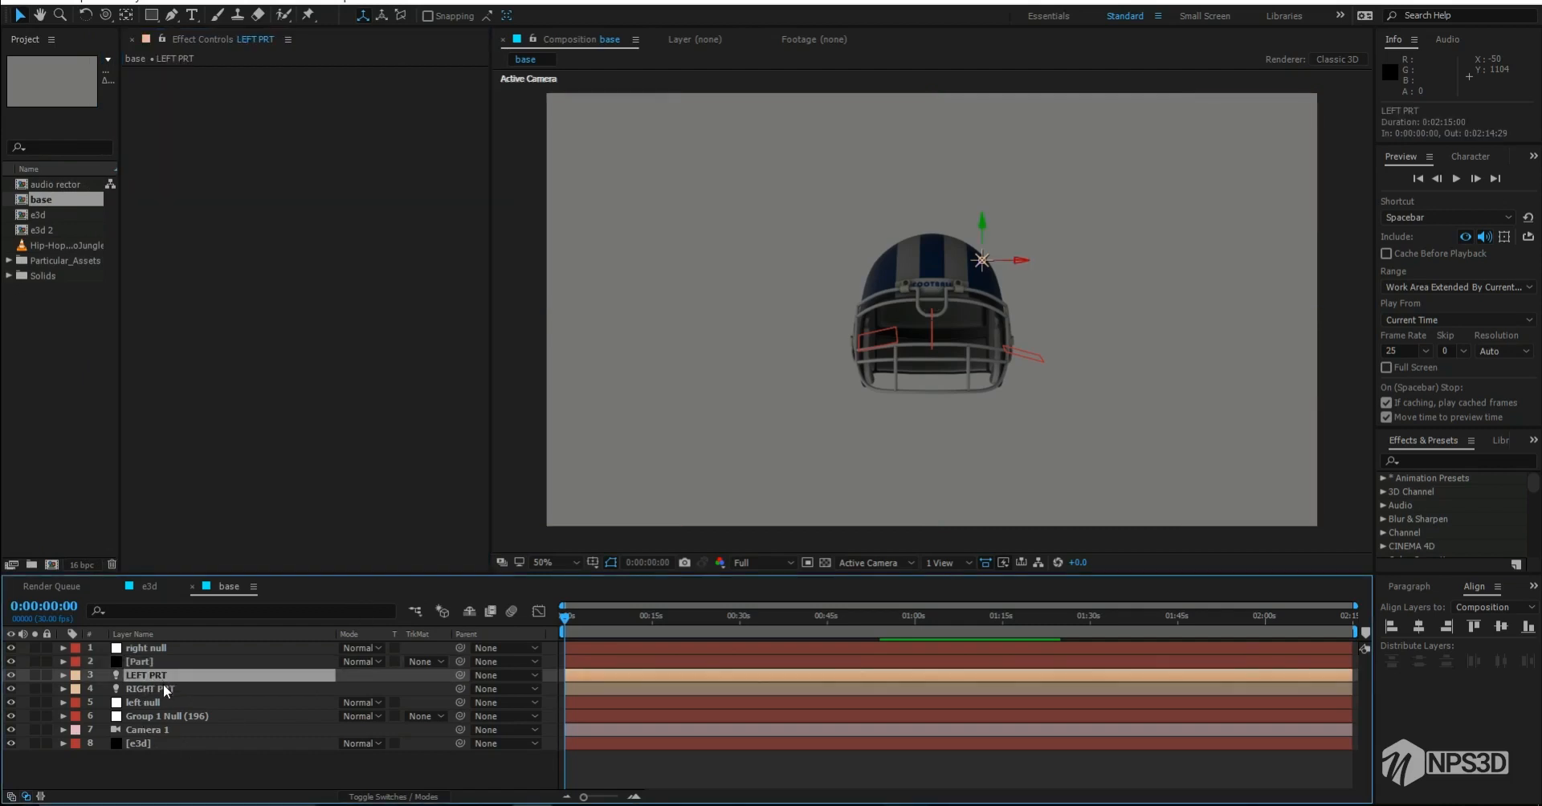
click(163, 687)
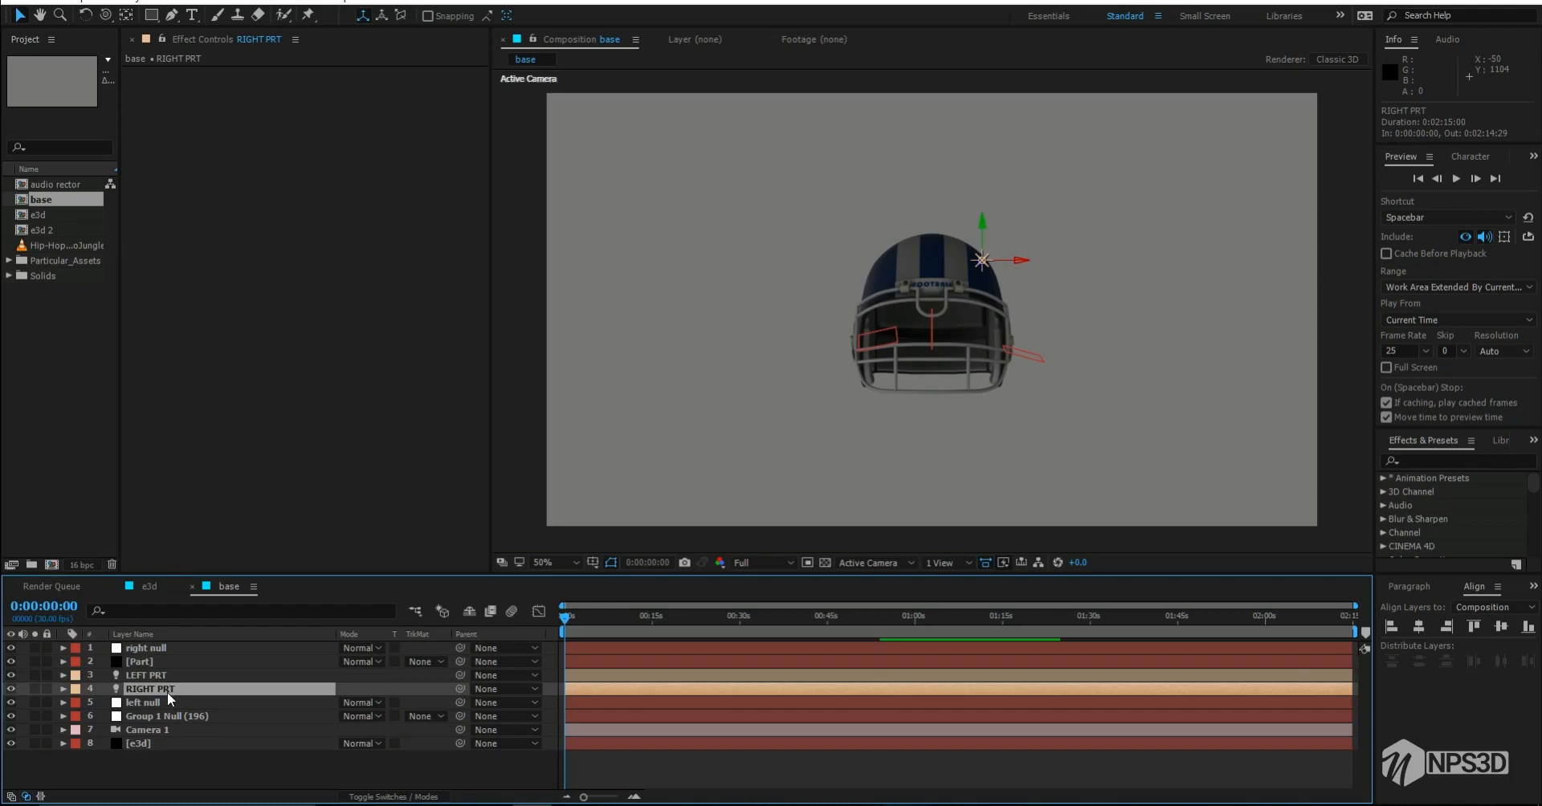
key(p)
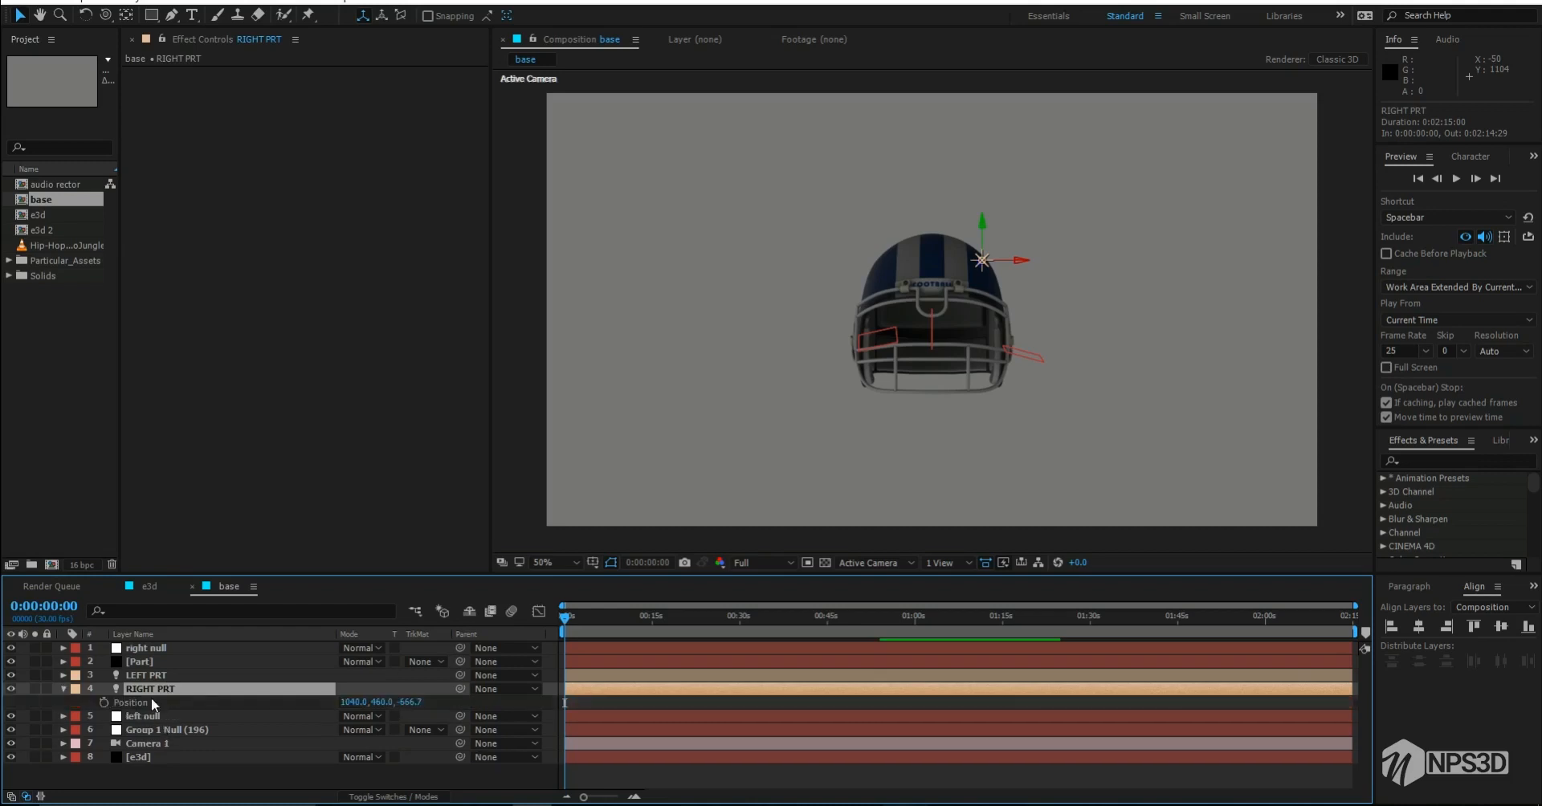
click(143, 649)
key(p)
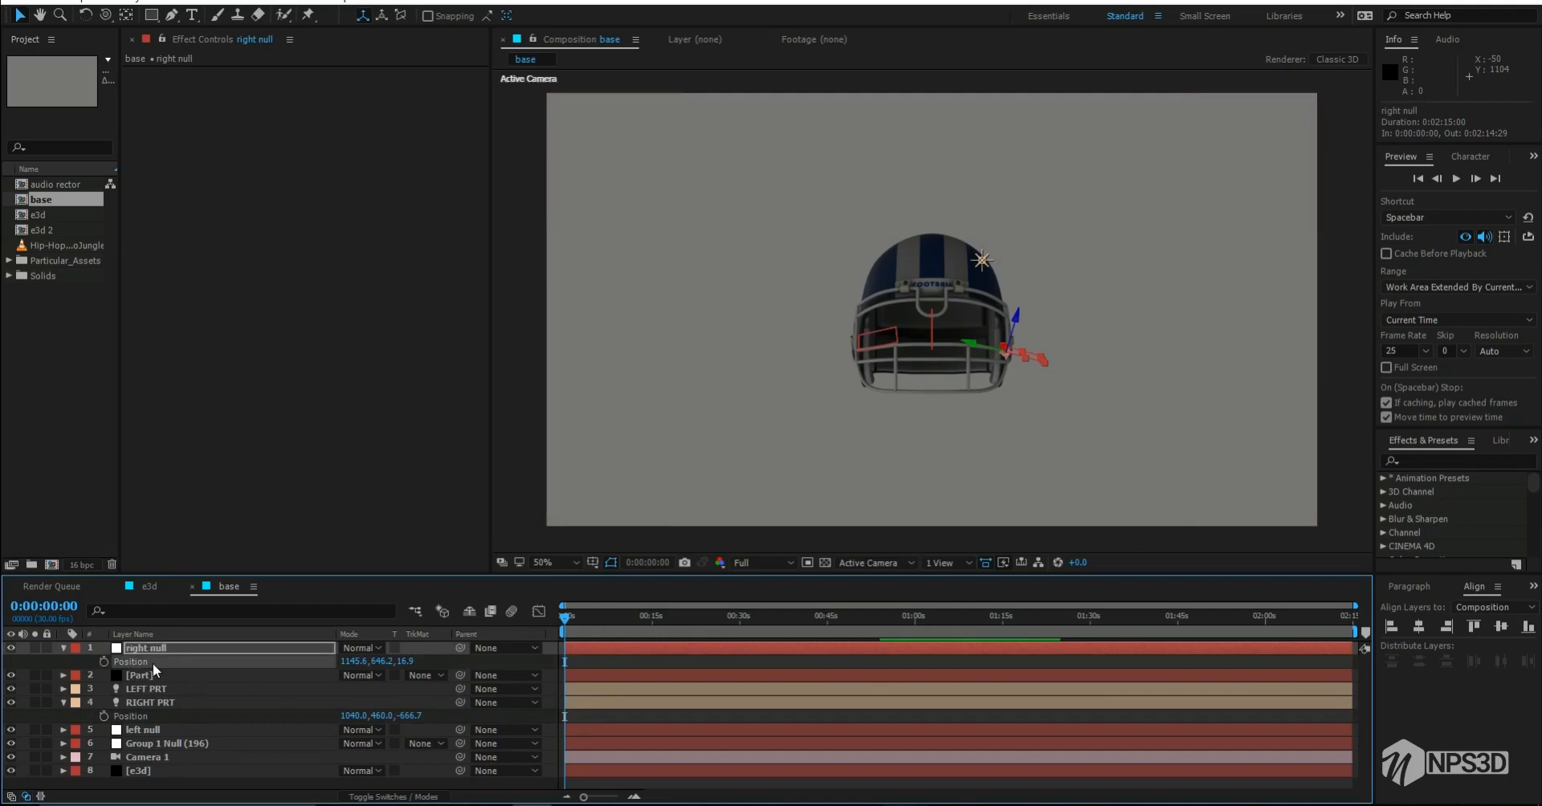
click(148, 705)
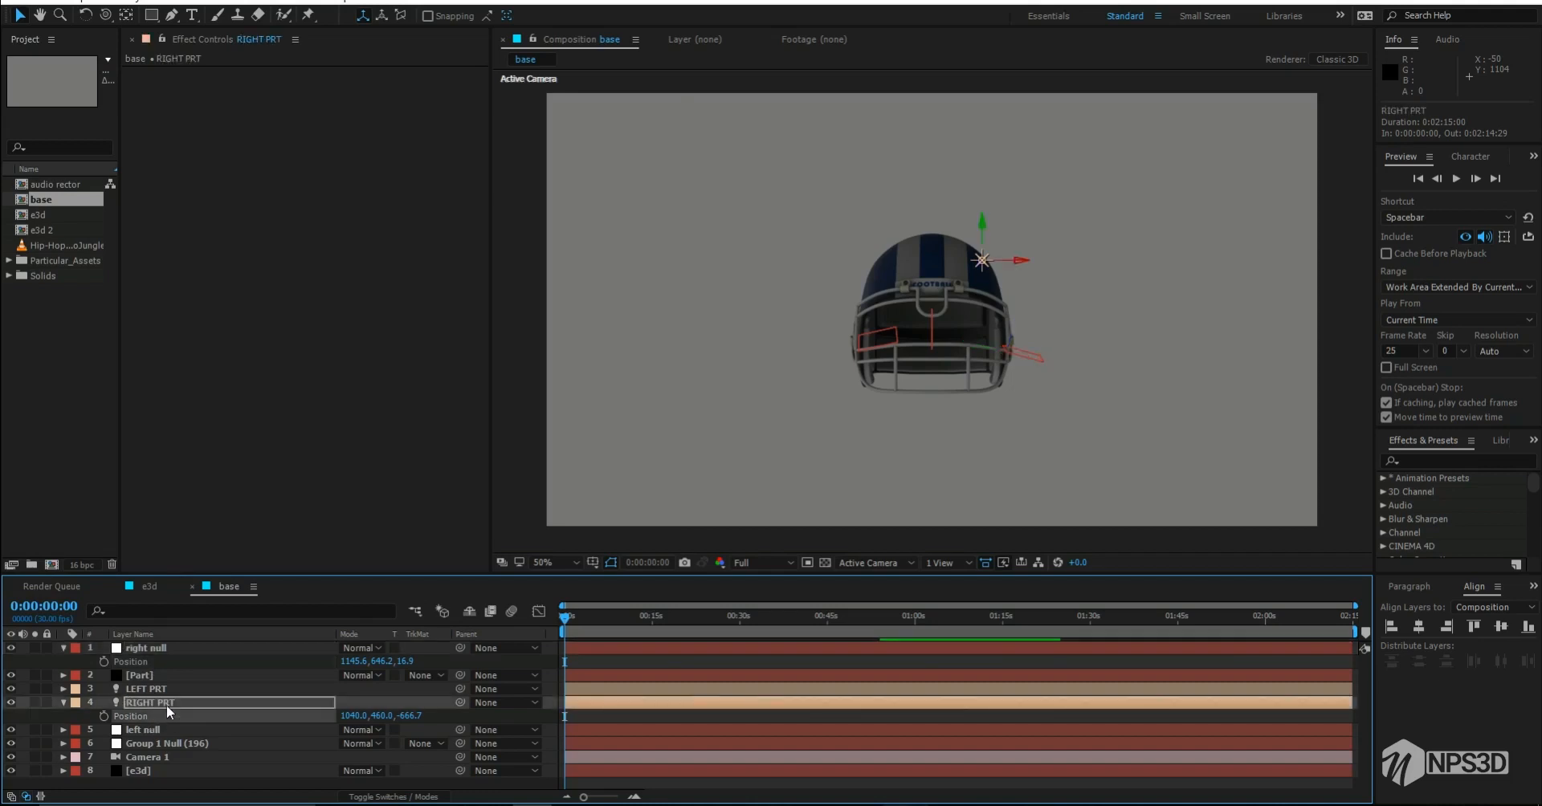
key(ctrl+v)
click(64, 647)
click(64, 689)
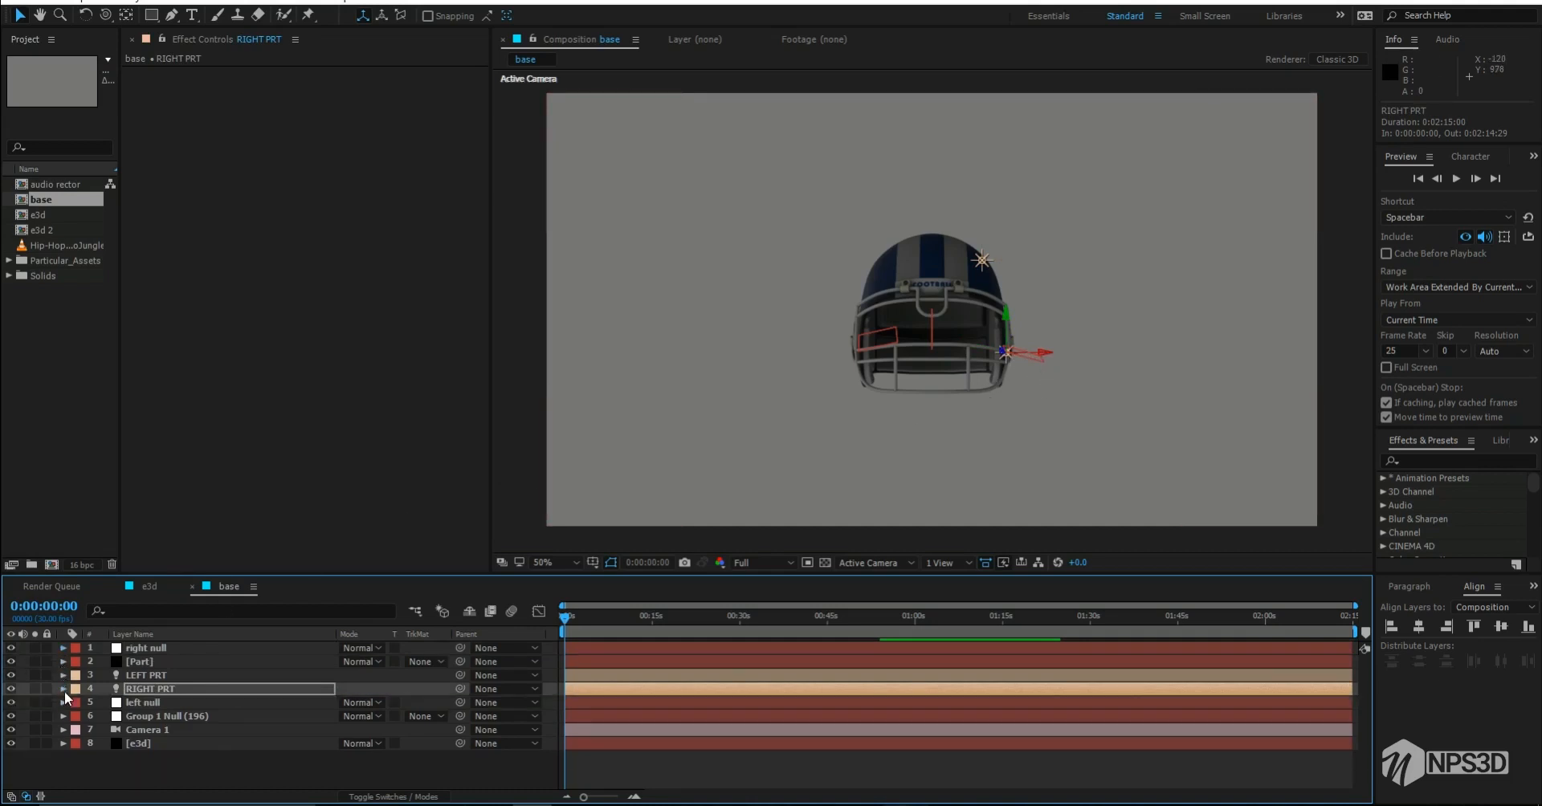
Step: Copy the Position value of the left null layer onto the LEFT PRT light and collapse both layers
click(162, 675)
key(p)
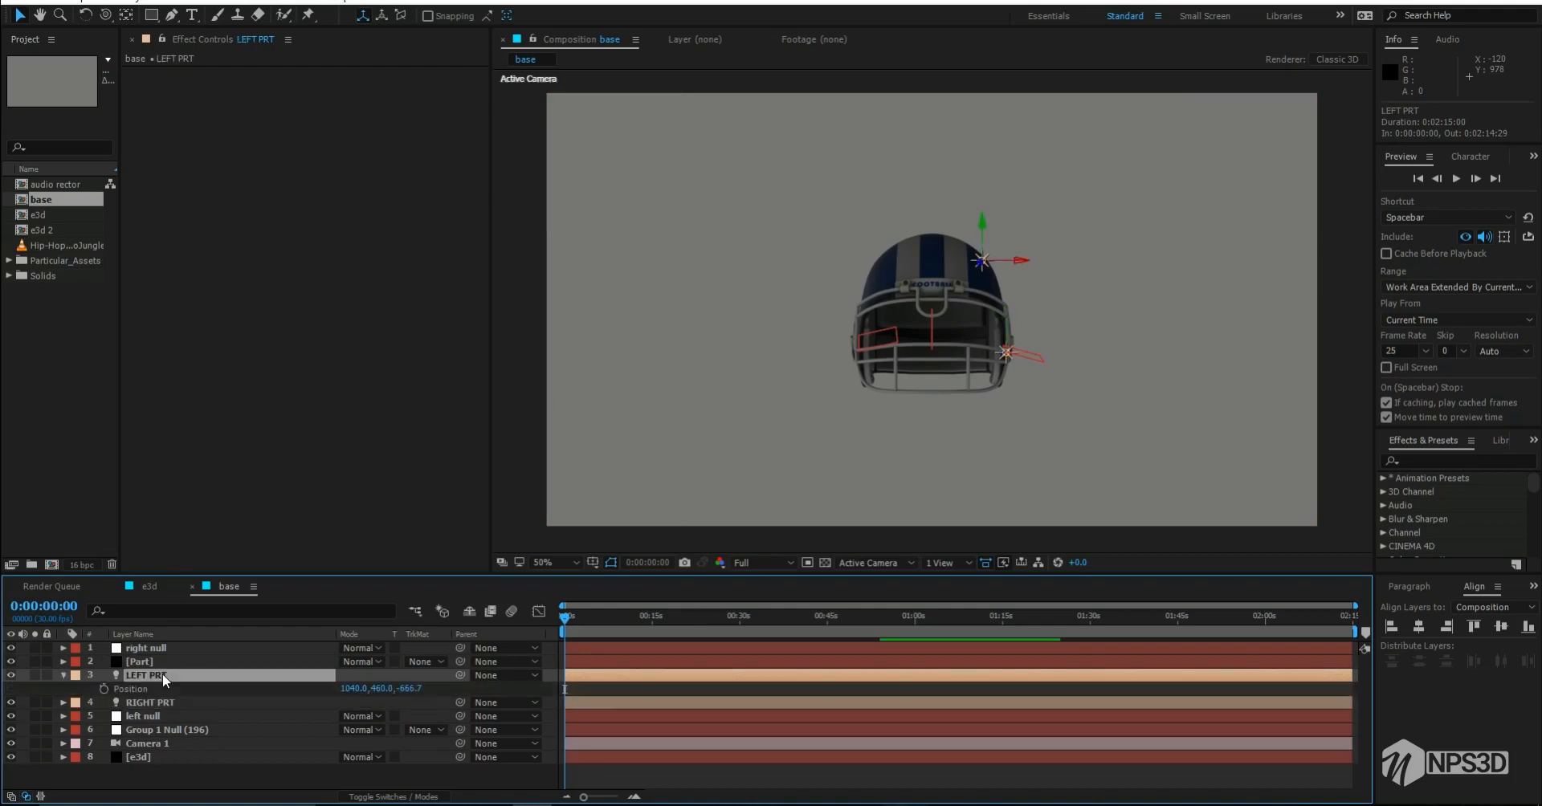
click(138, 716)
key(p)
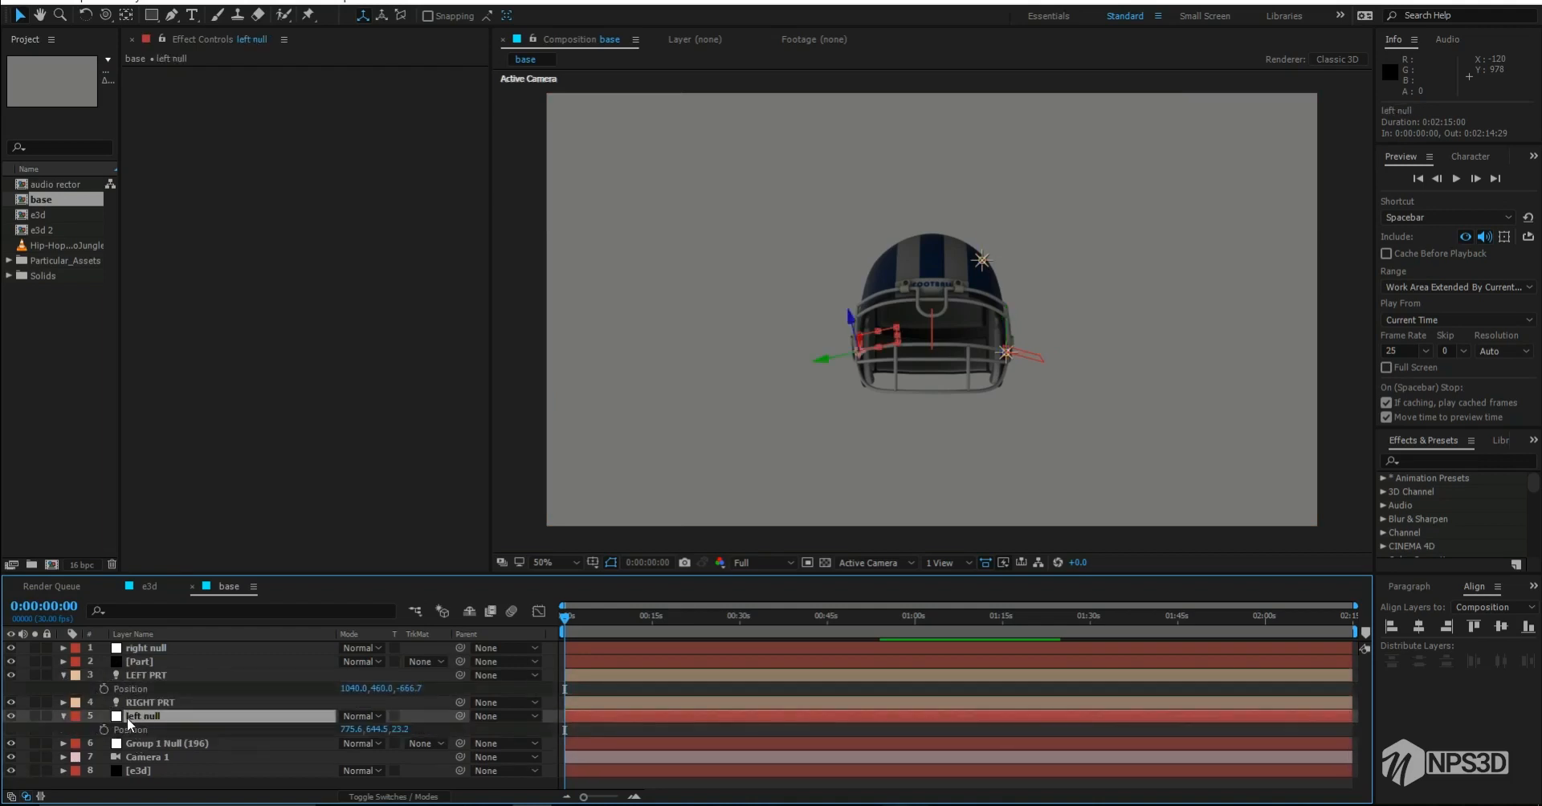
click(124, 688)
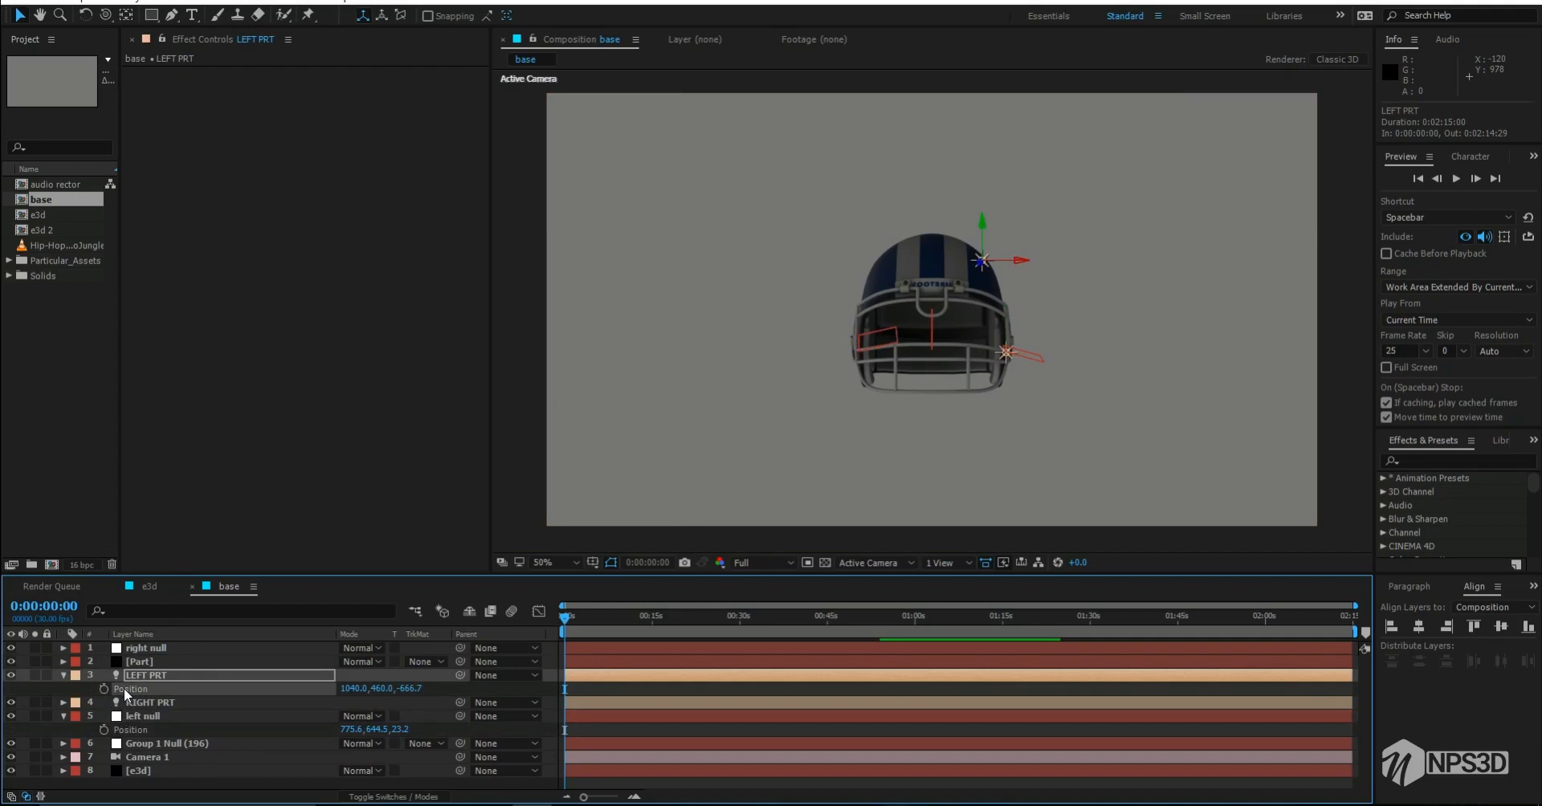
click(133, 729)
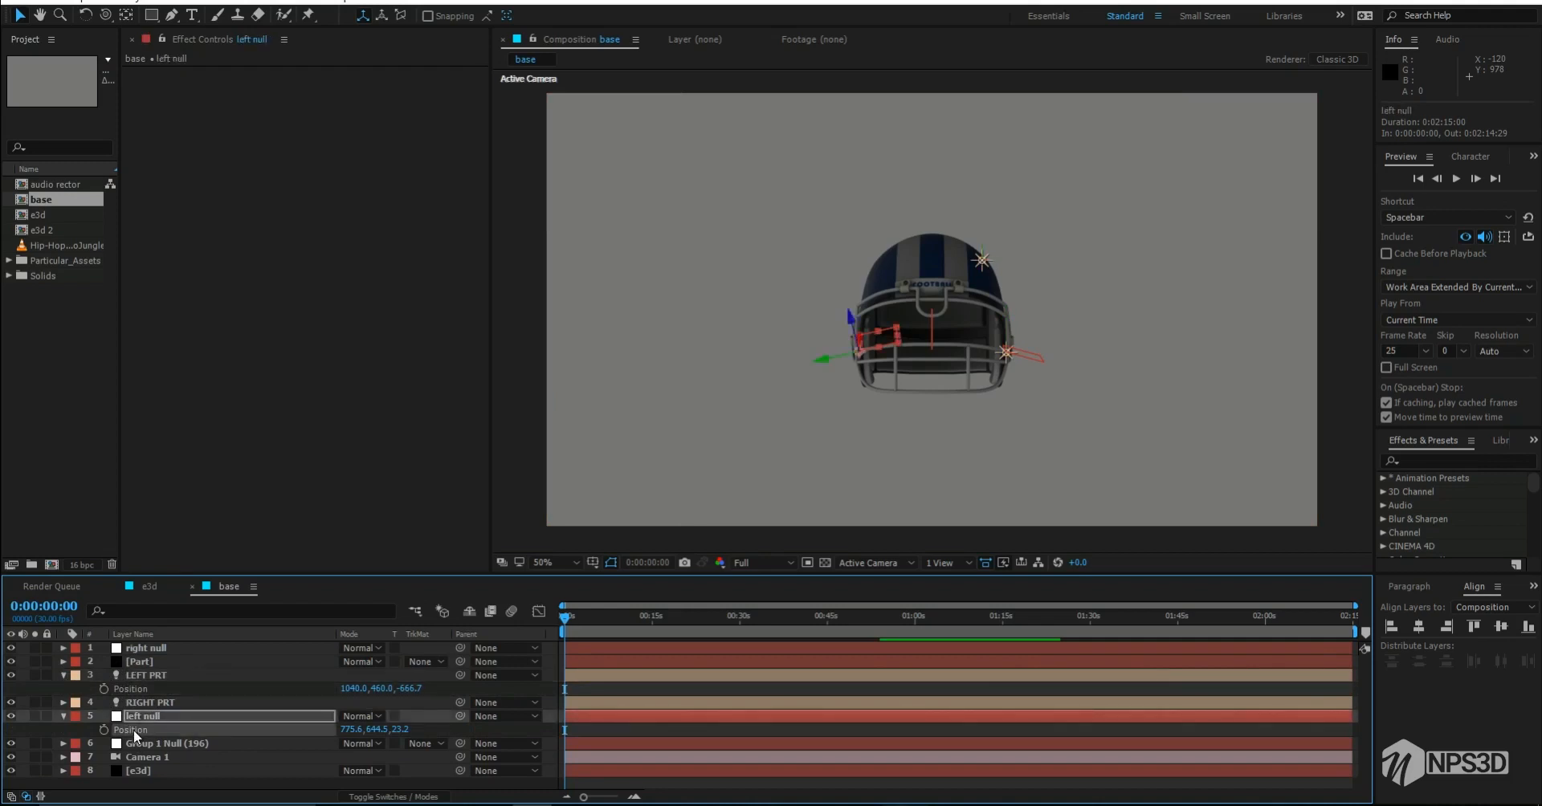
click(143, 688)
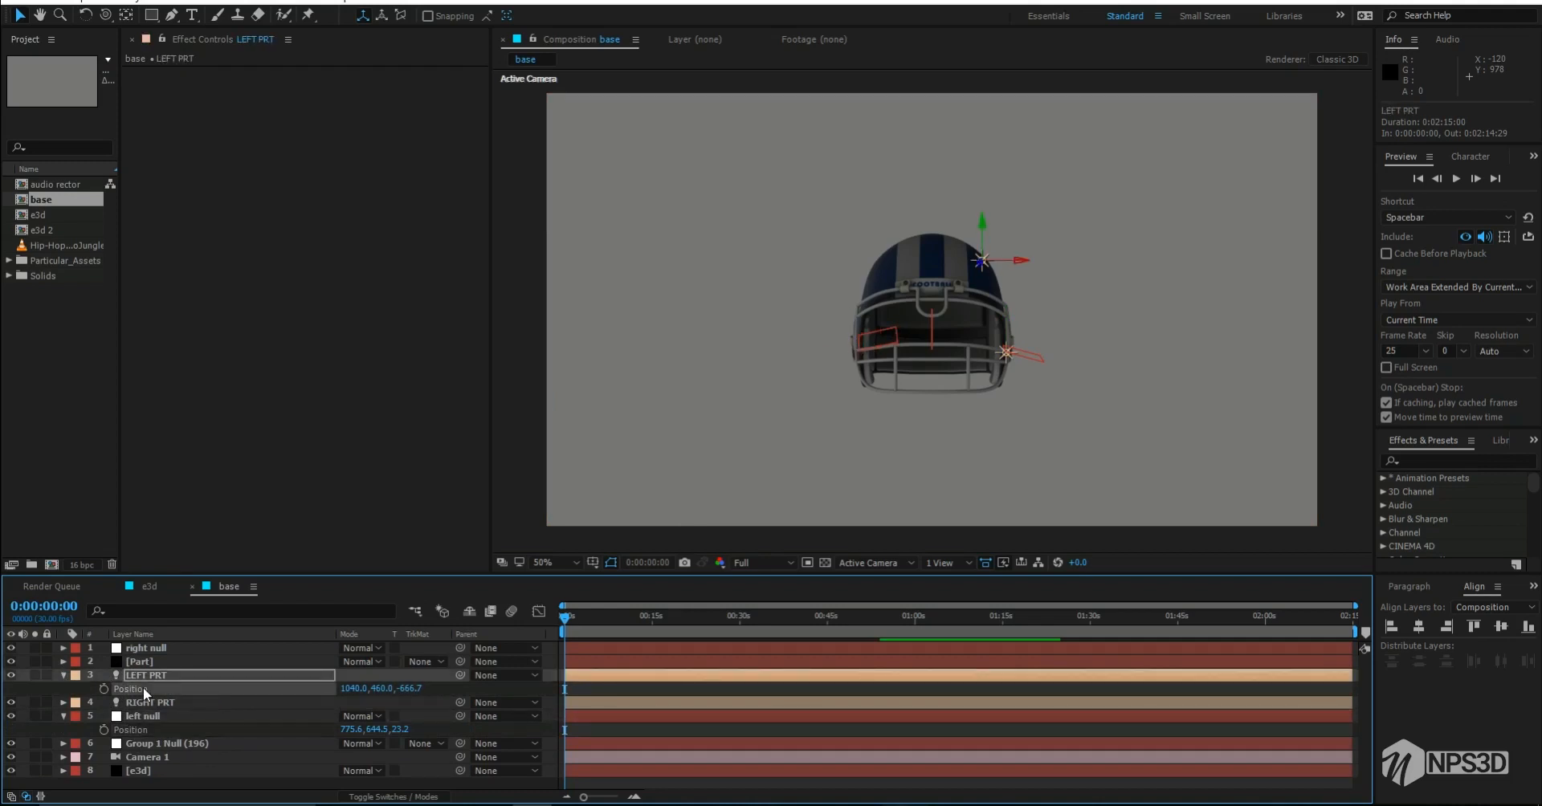
key(ctrl+v)
click(62, 674)
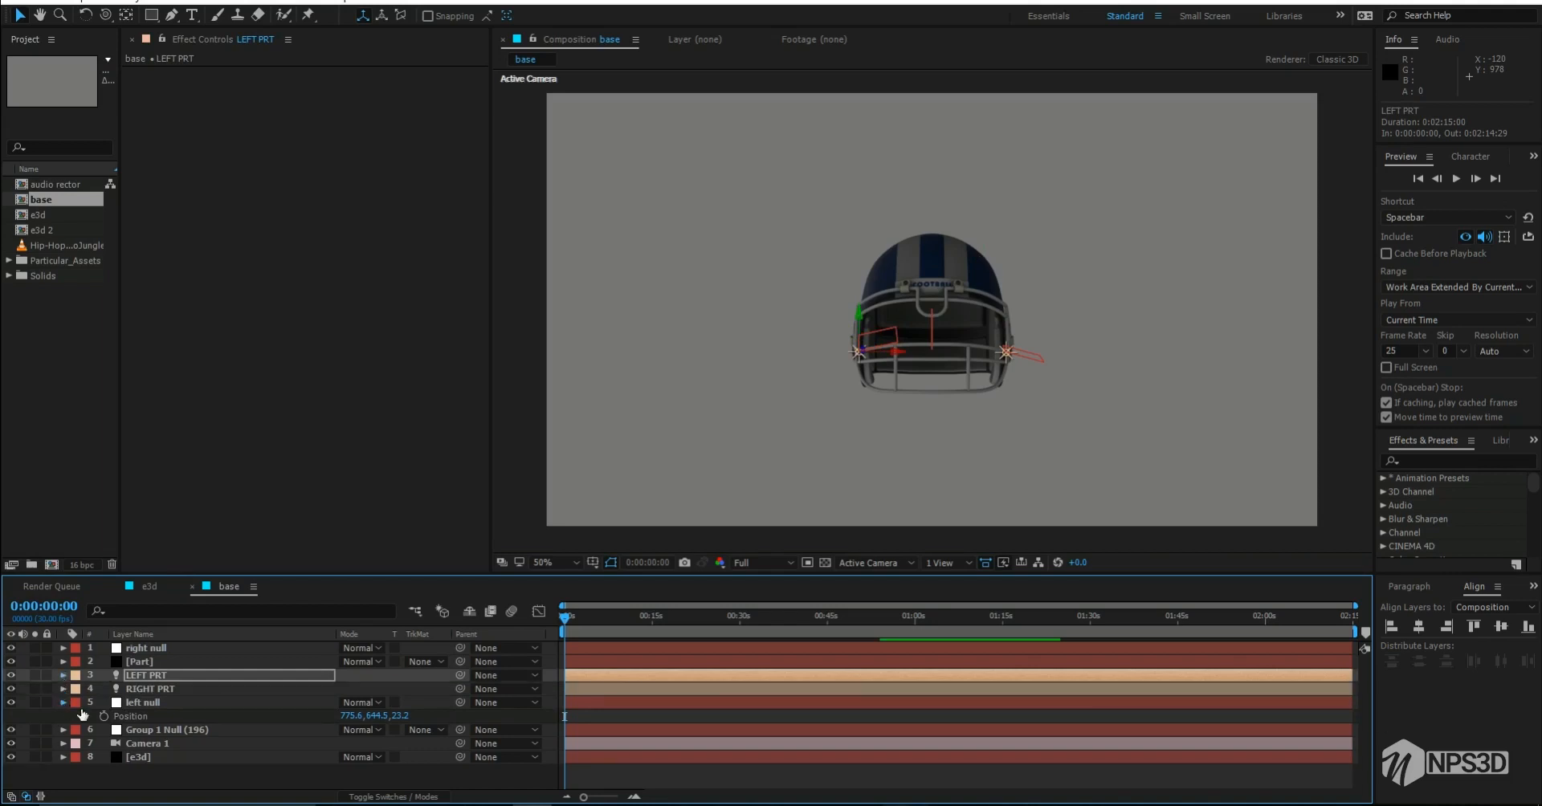
click(64, 702)
Step: Delete the left null and right null layers and save the project
click(168, 702)
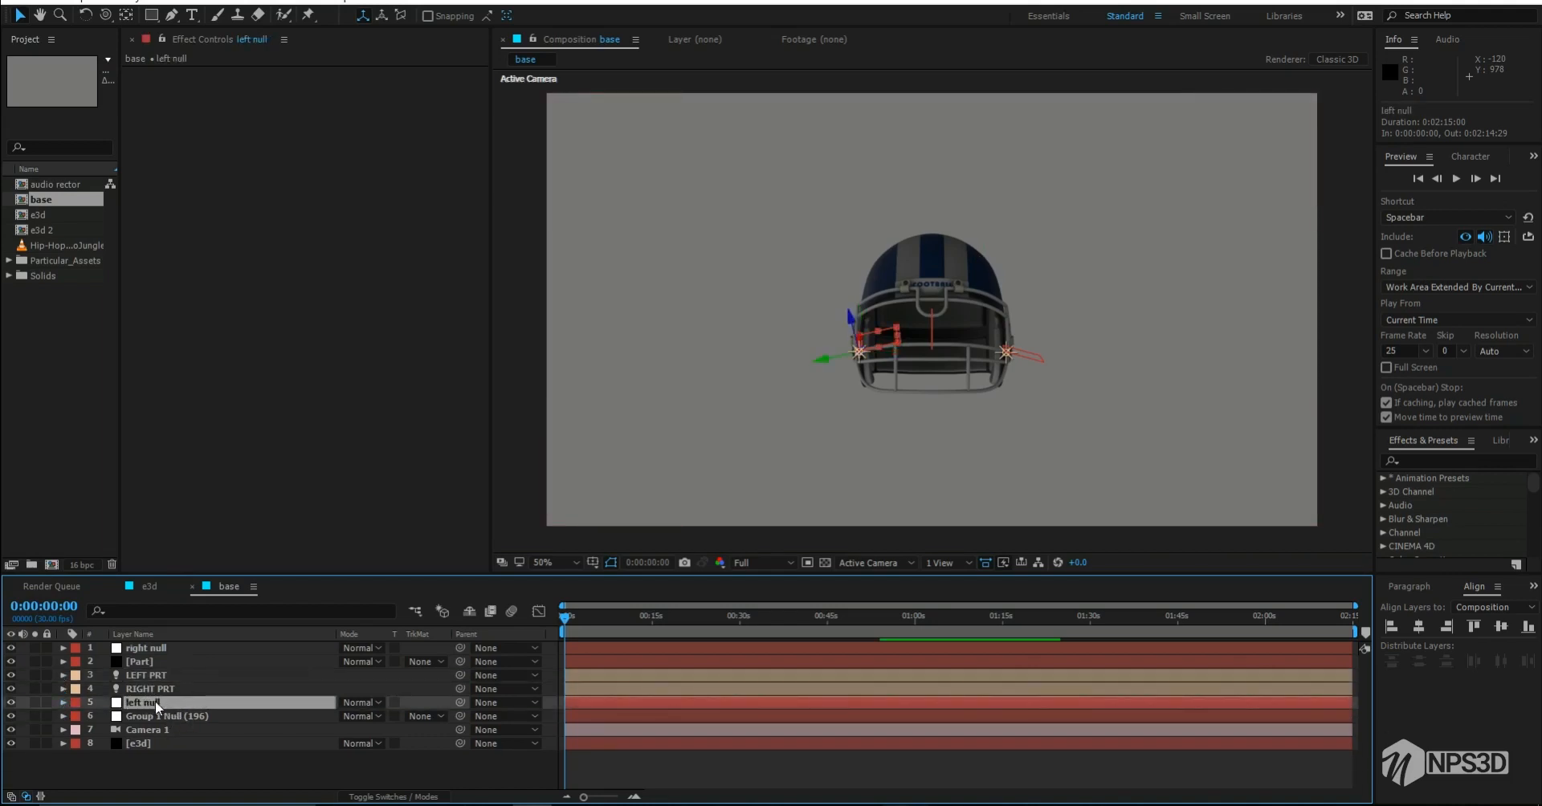
ctrl+click(164, 647)
key(Delete)
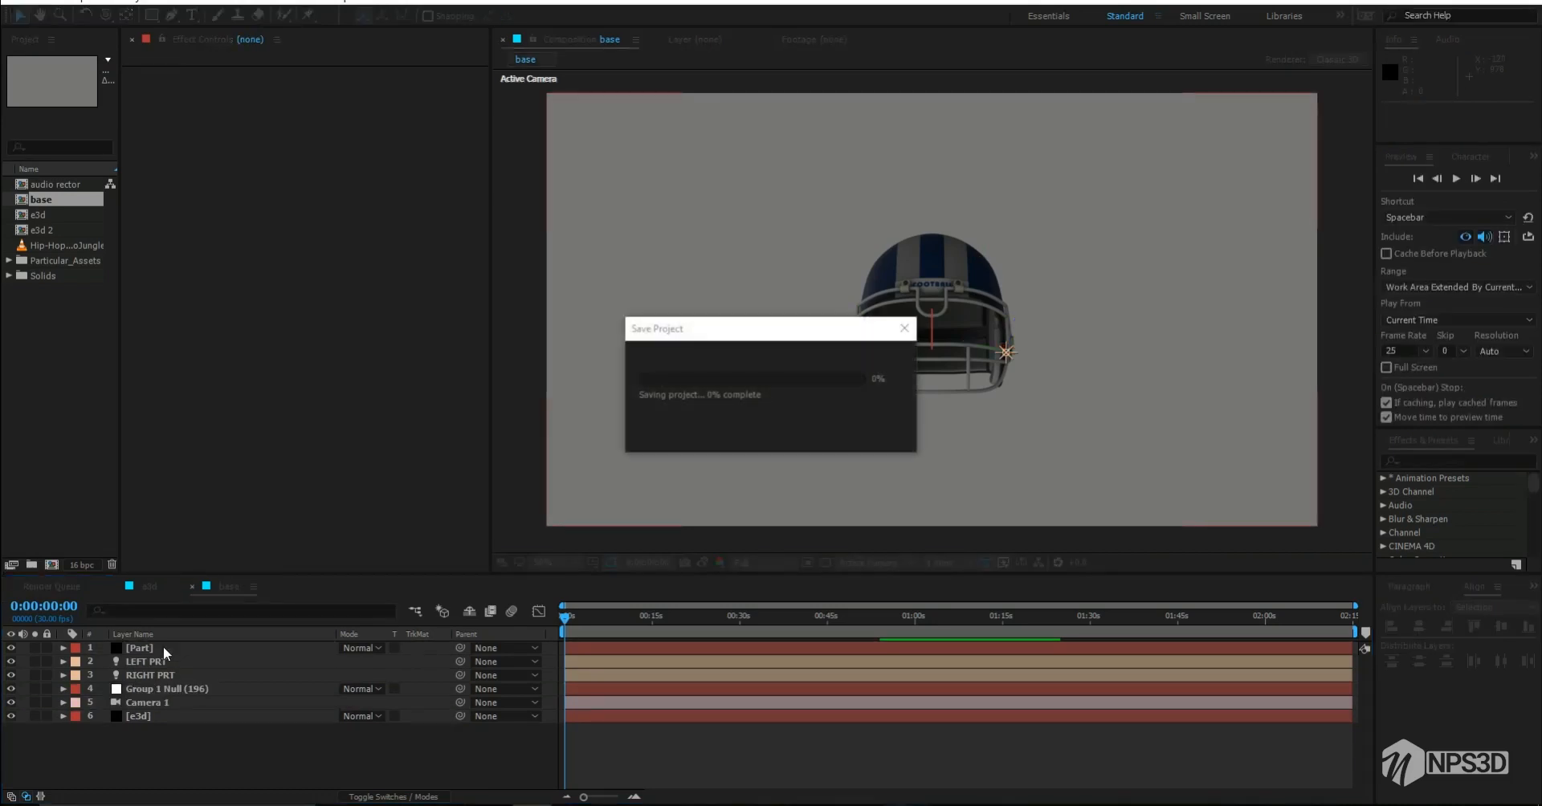
Step: Try moving Group 1 Null (196) along its Y and X positions against the two lights, and undo both moves
key(c)
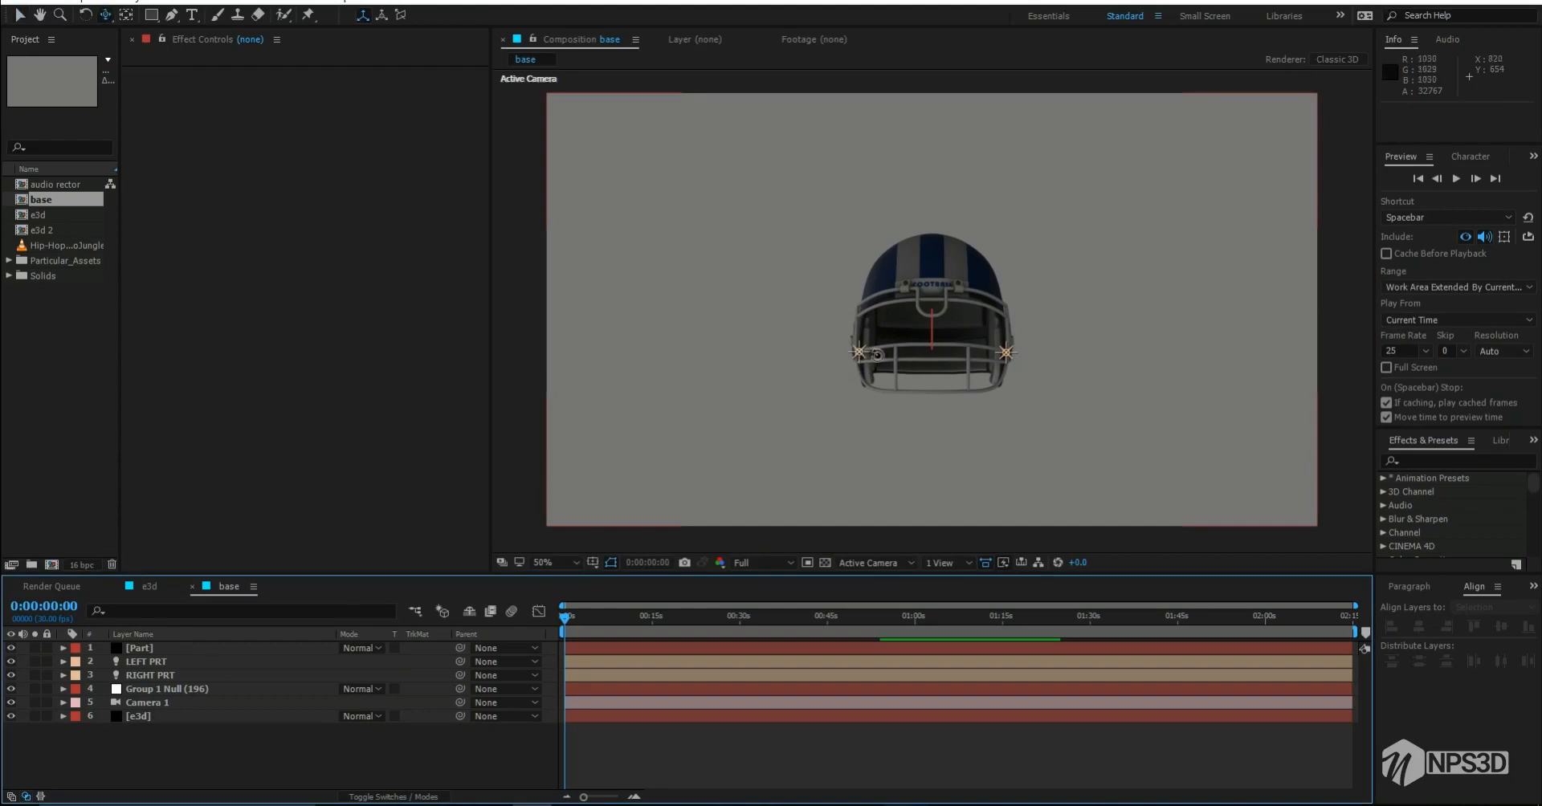
mouse_move(883, 352)
mouse_down()
mouse_move(908, 376)
mouse_move(799, 362)
mouse_move(883, 376)
mouse_up()
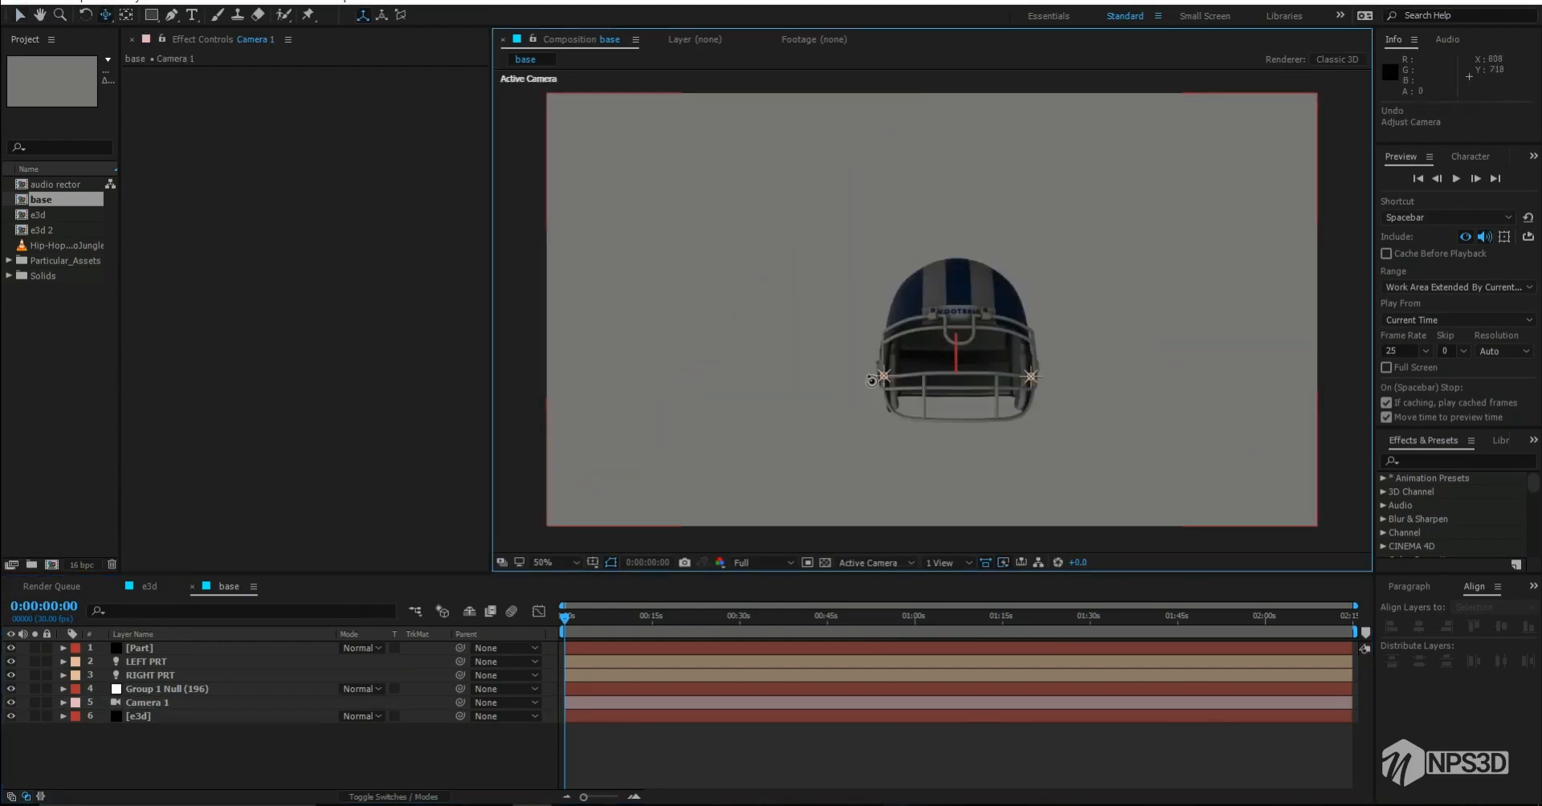
click(167, 687)
key(p)
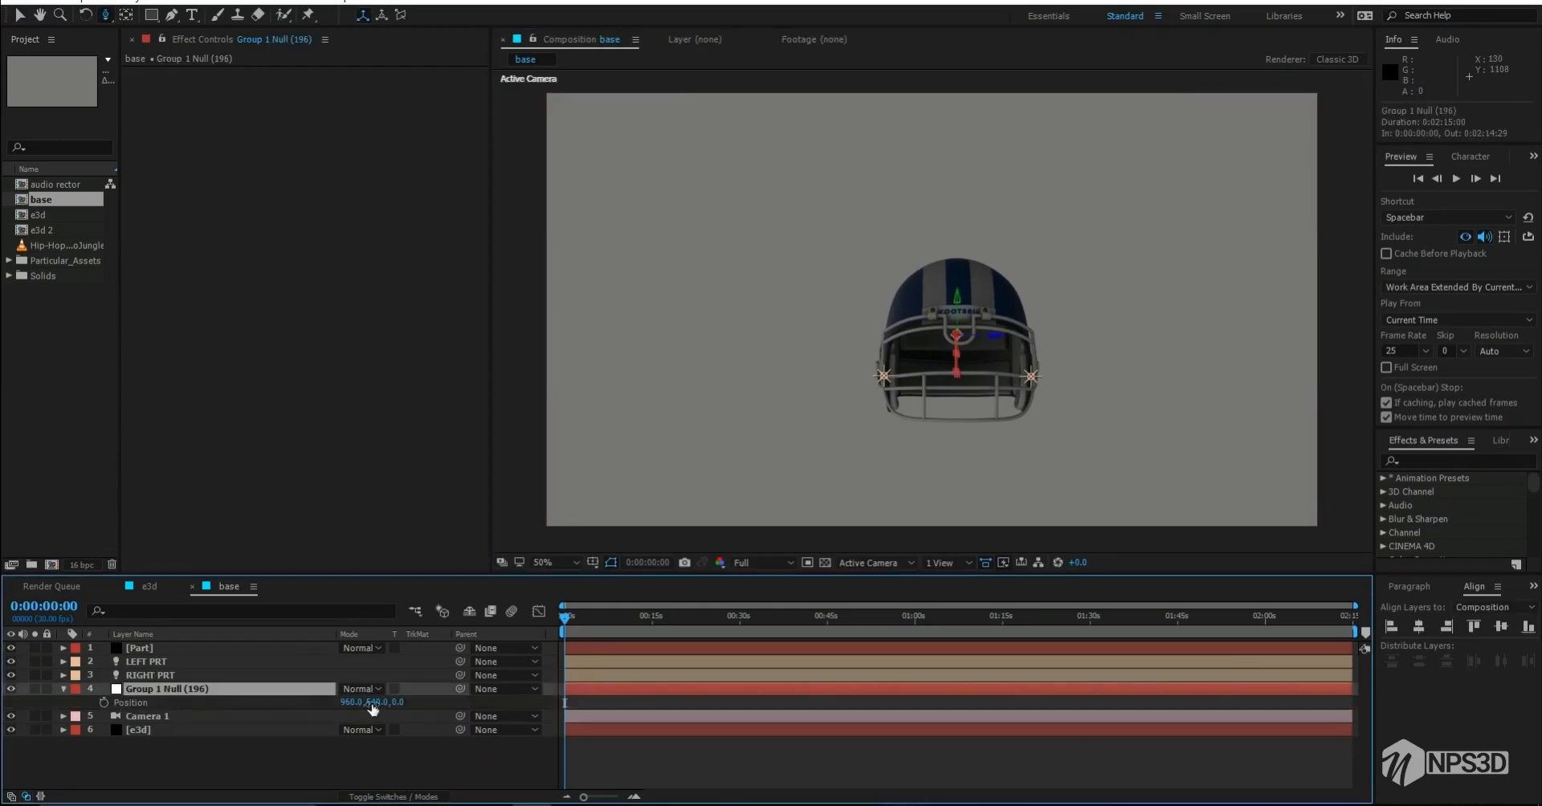
drag(372, 703, 460, 702)
key(ctrl+z)
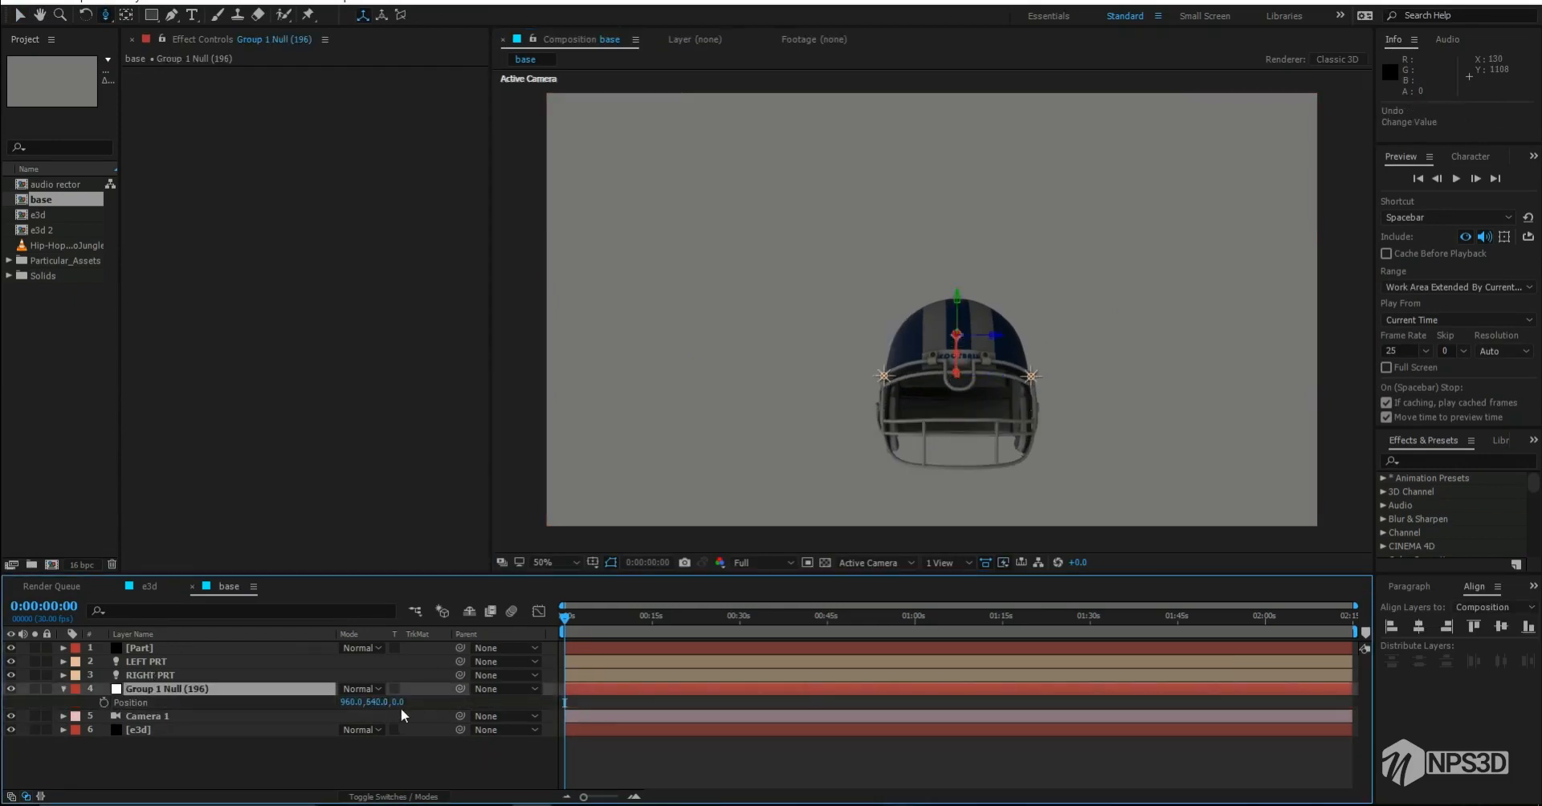
drag(347, 704, 301, 702)
key(ctrl+z)
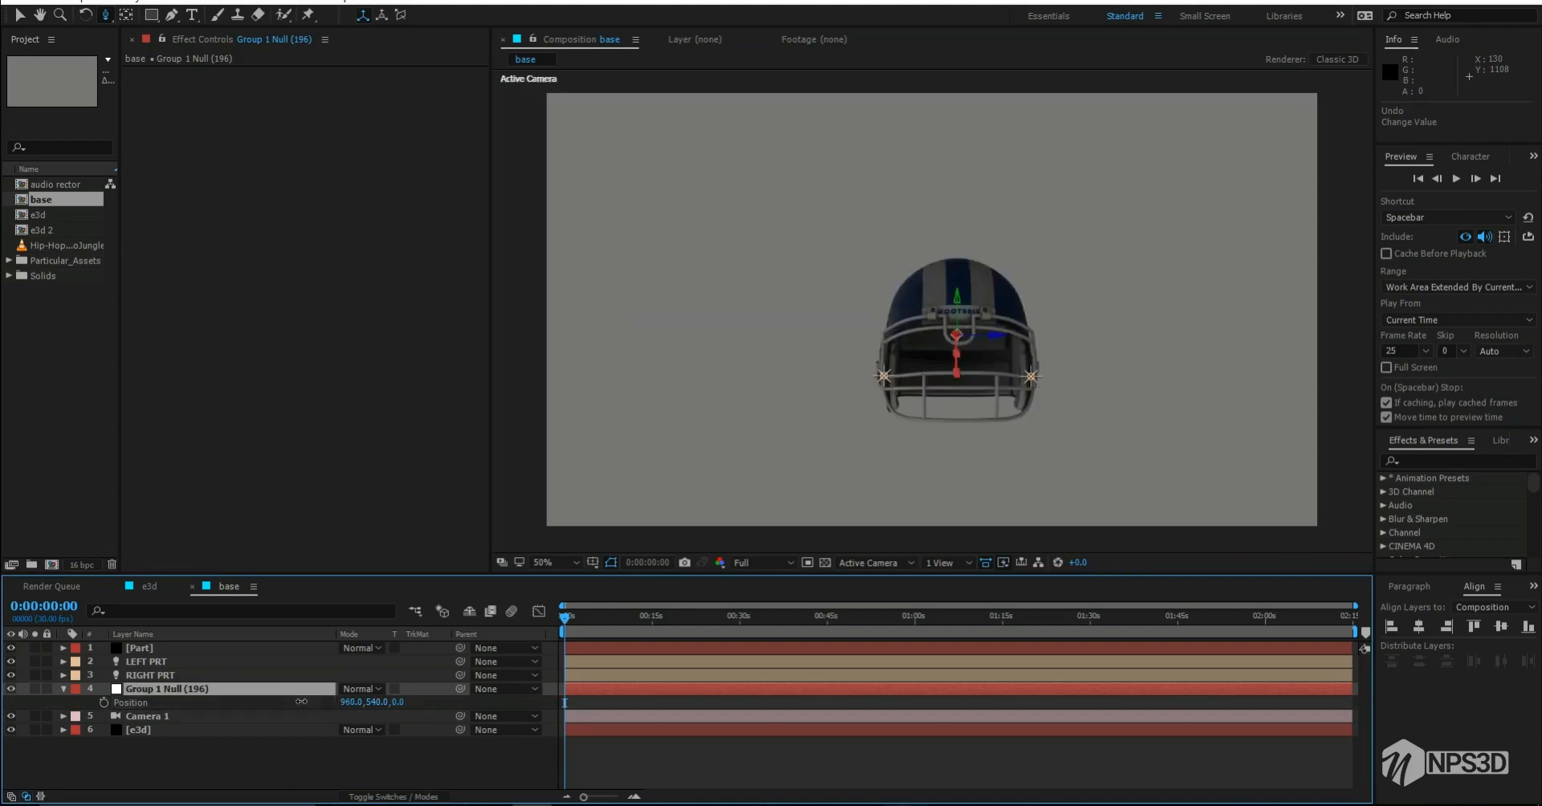
Step: Save the project and parent the LEFT PRT and RIGHT PRT lights to Group 1 Null (196)
key(ctrl+s)
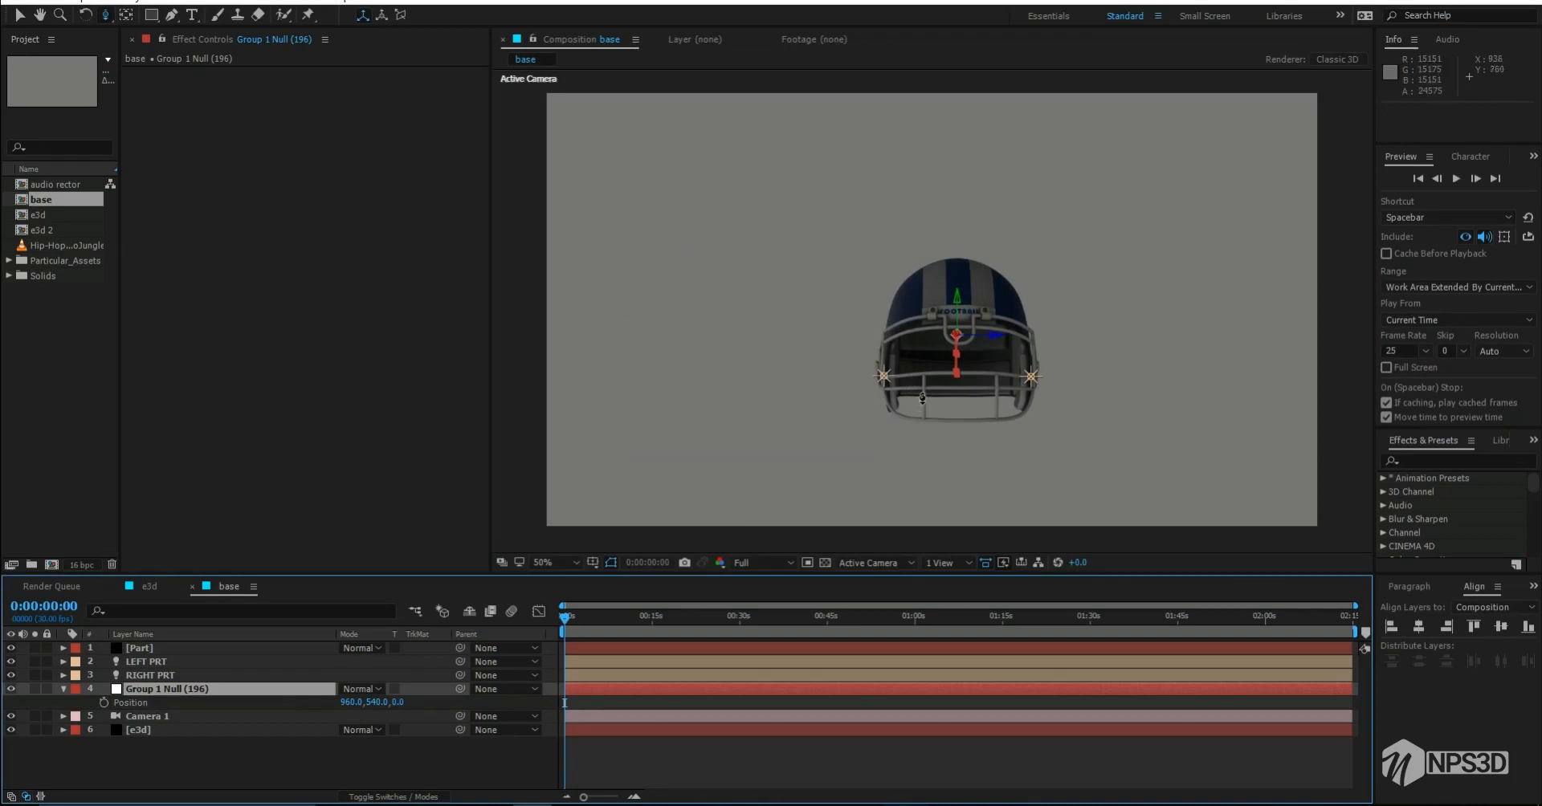
key(period)
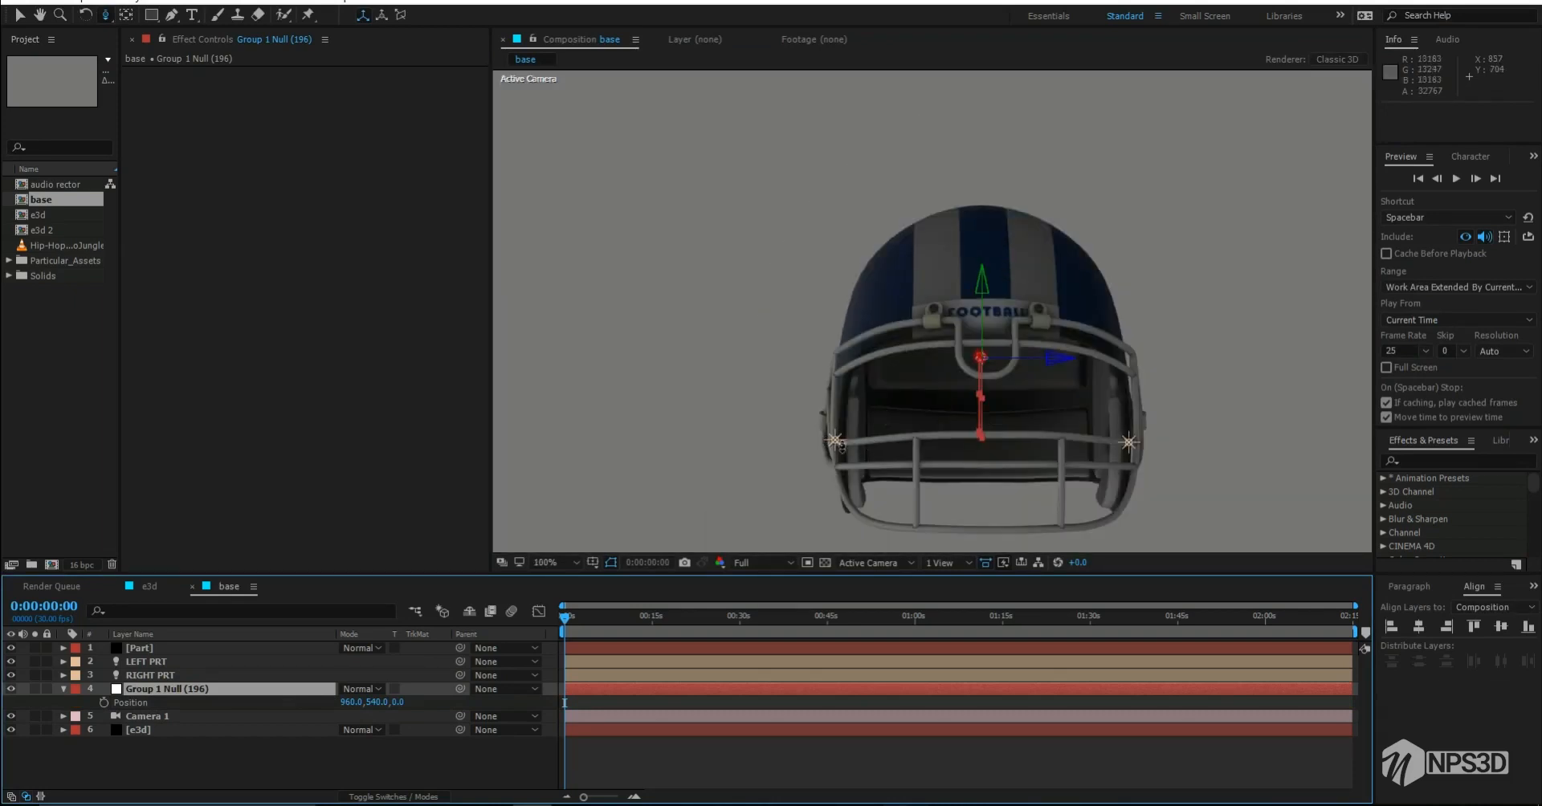
click(146, 675)
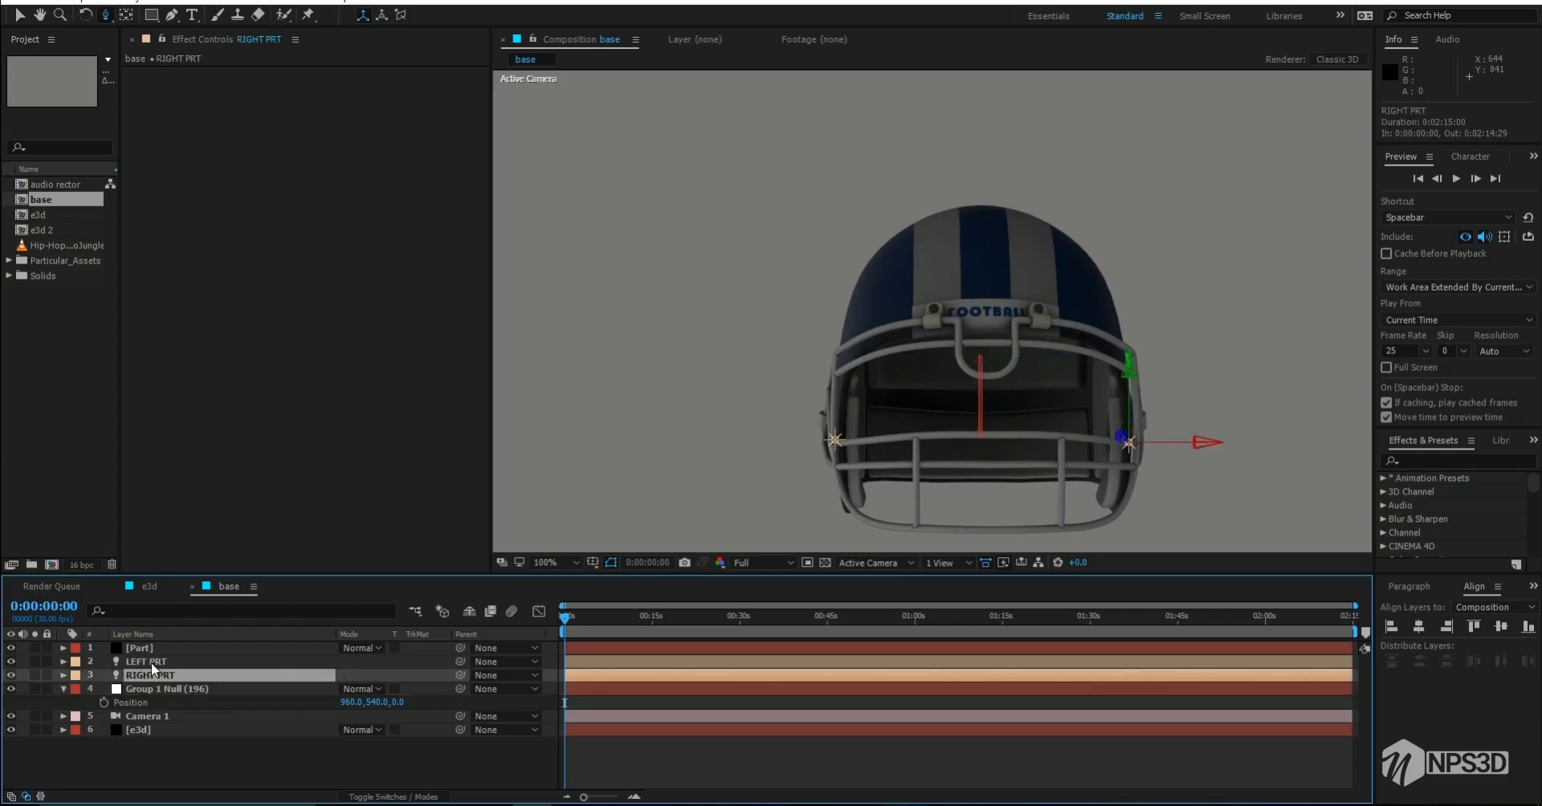
shift+click(153, 662)
drag(463, 662, 249, 686)
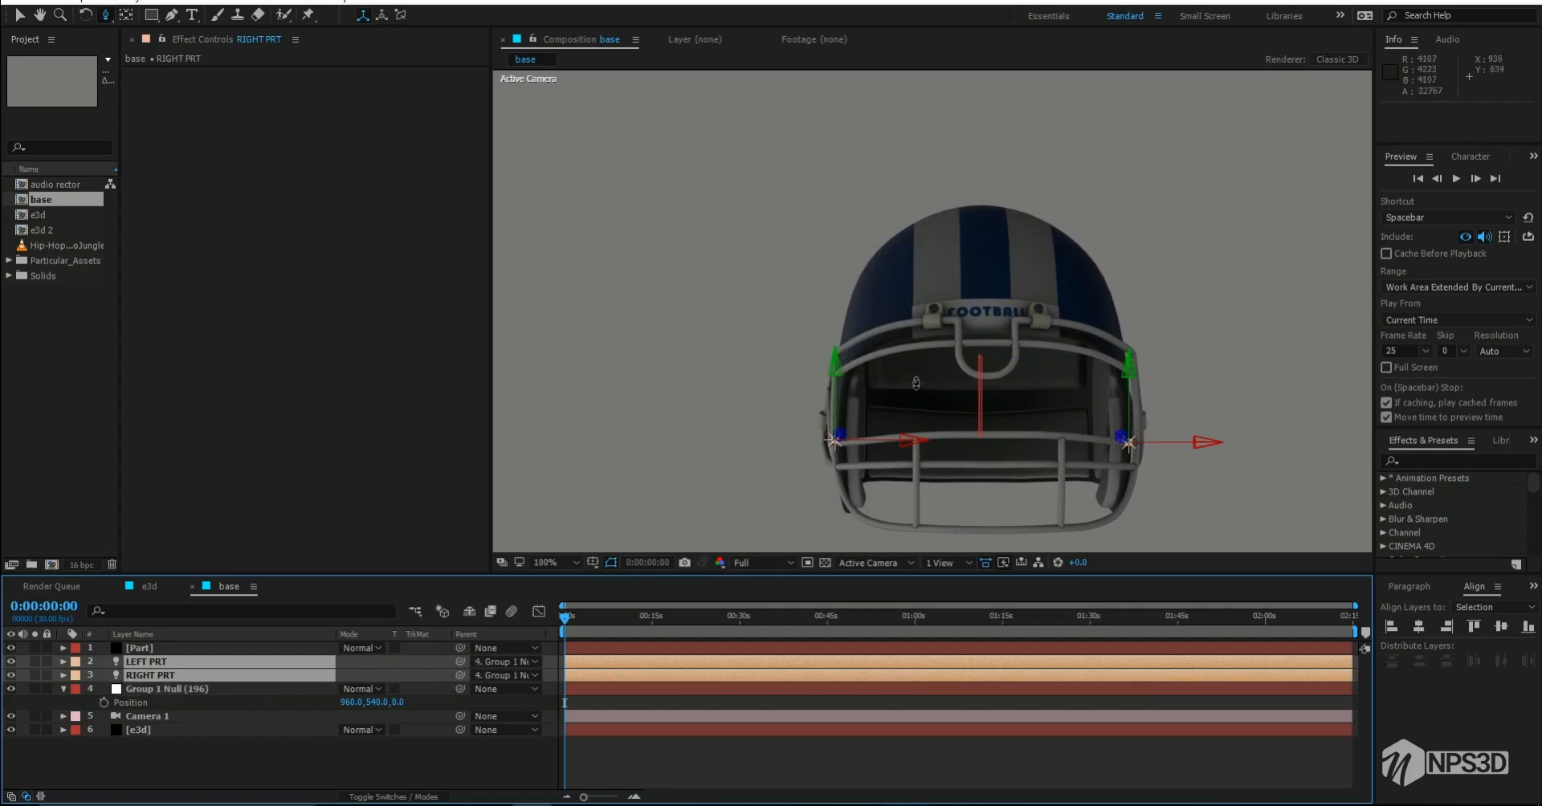
Step: Try moving Group 1 Null (196) to Y position 620 and then along X to about 789, and undo the moves
drag(370, 705, 476, 698)
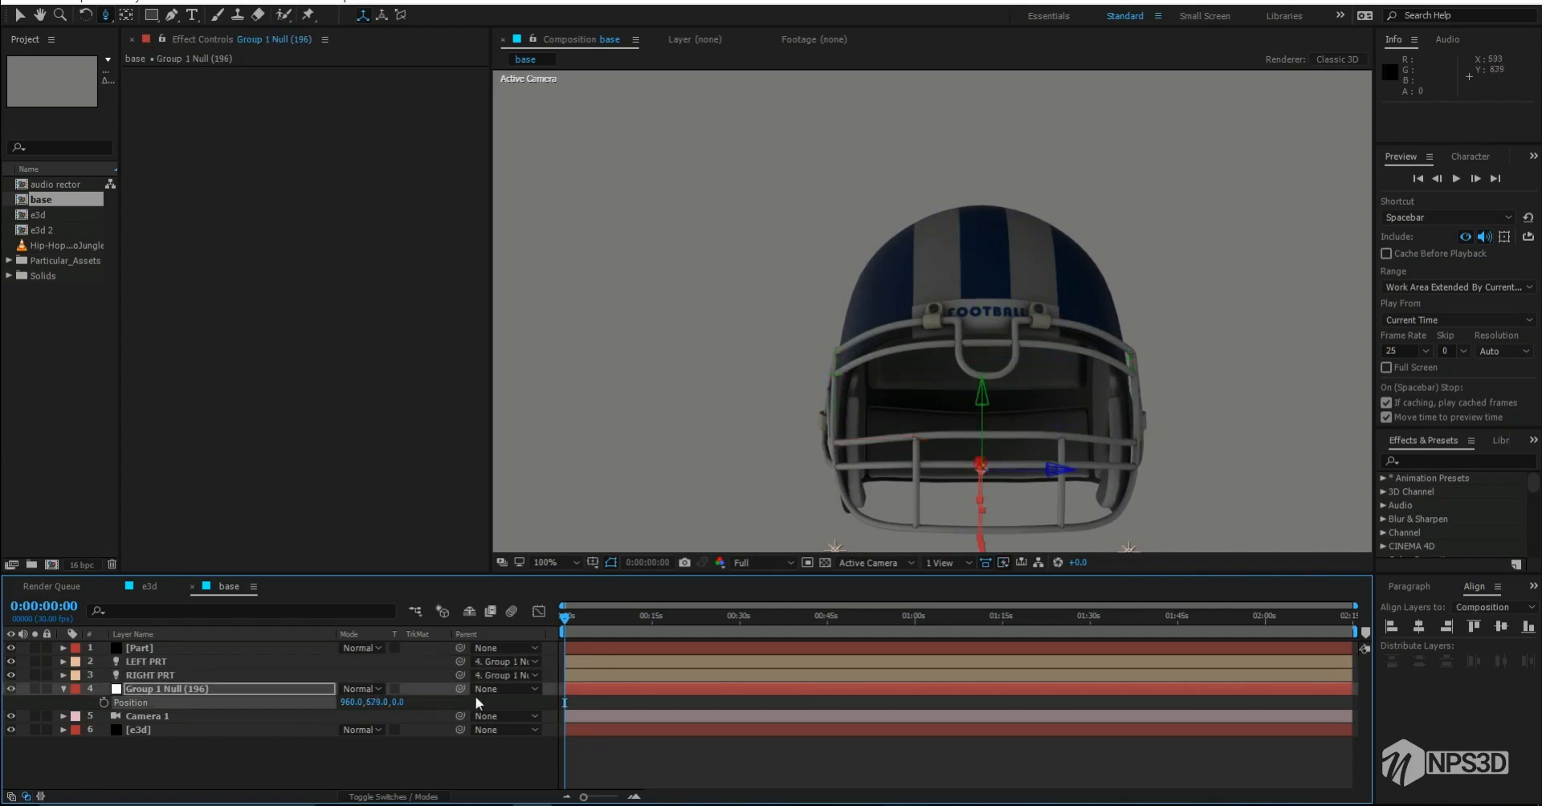
key(ctrl+z)
click(351, 770)
click(372, 705)
text(620)
key(Return)
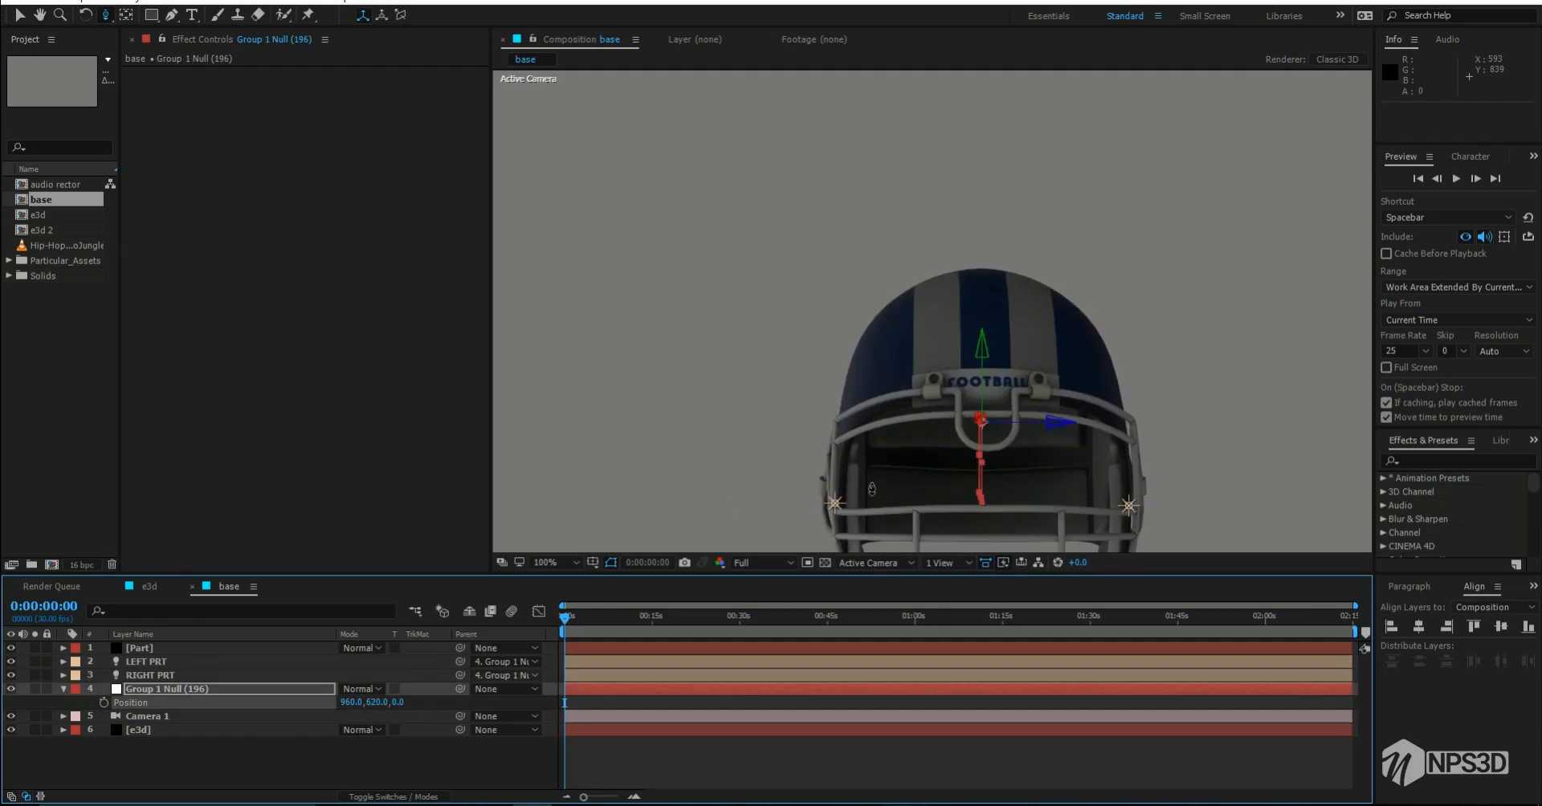
drag(222, 706, 181, 706)
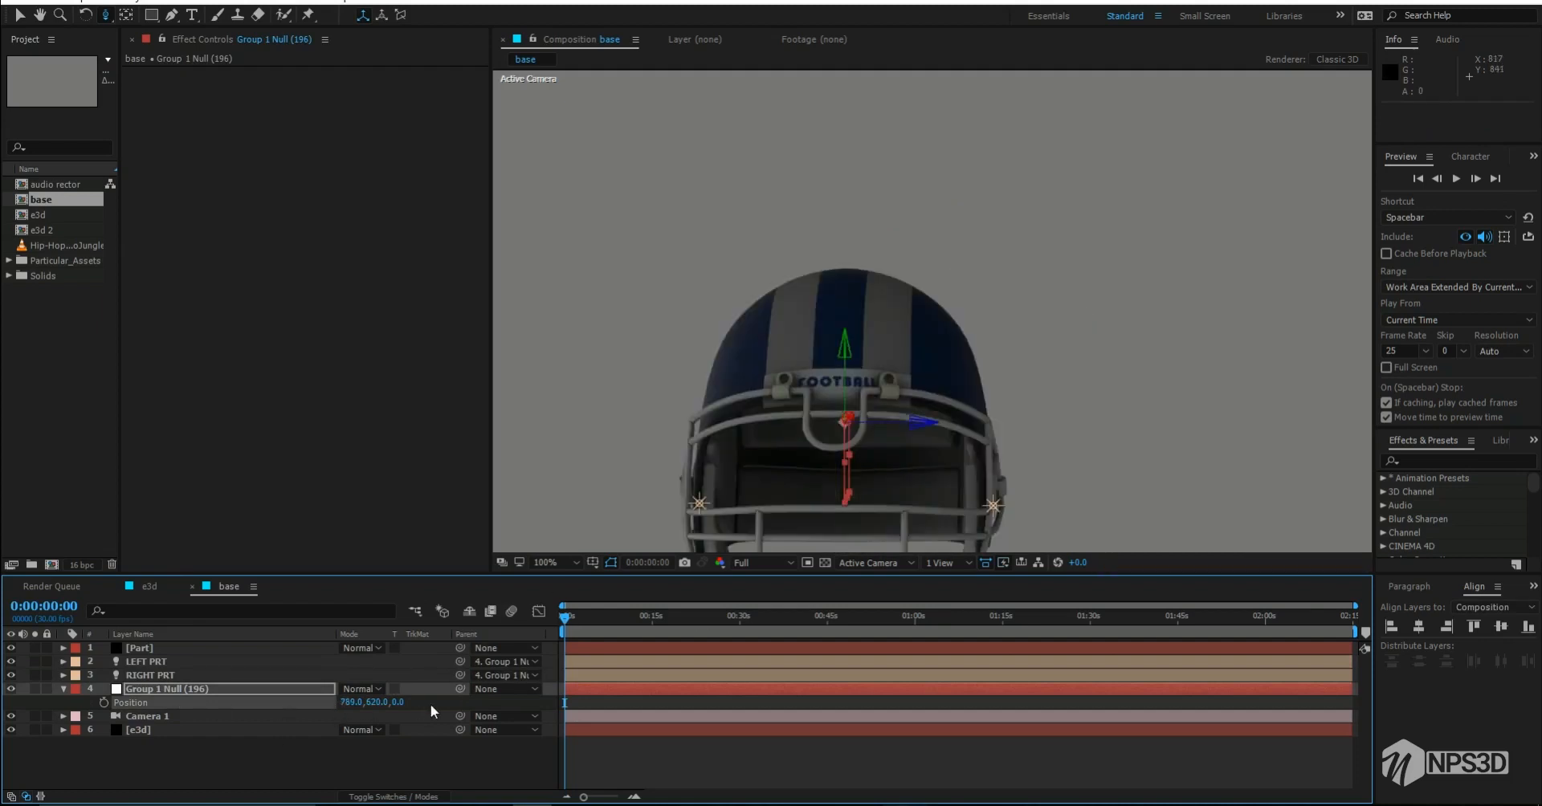
drag(659, 675, 691, 666)
key(ctrl+z)
key(ctrl+z)
key(ctrl+z)
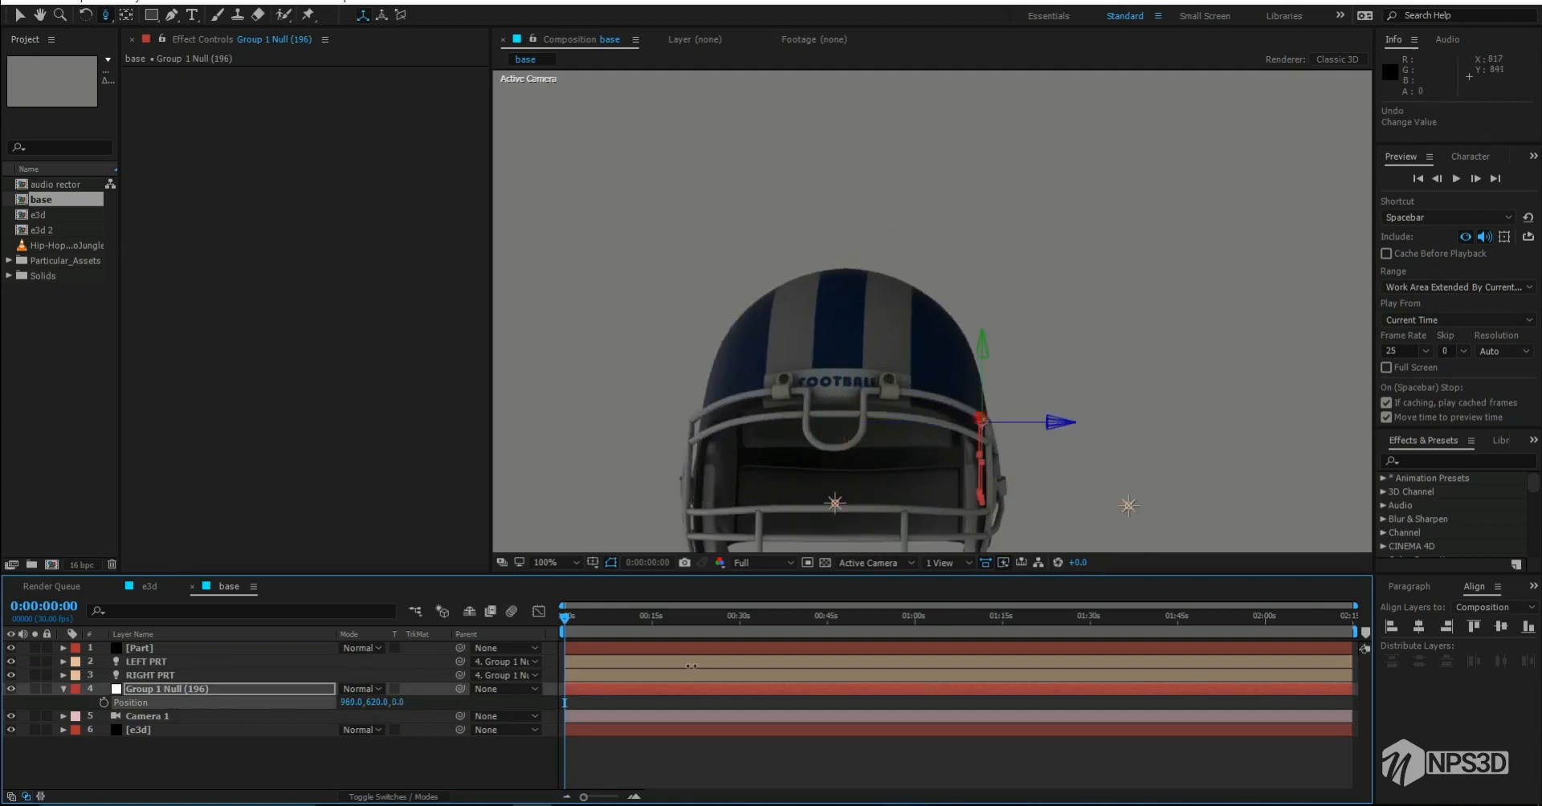
Step: Collapse the Group 1 Null (196) layer, reset the transform of Camera 1 and save the project
key(ctrl+s)
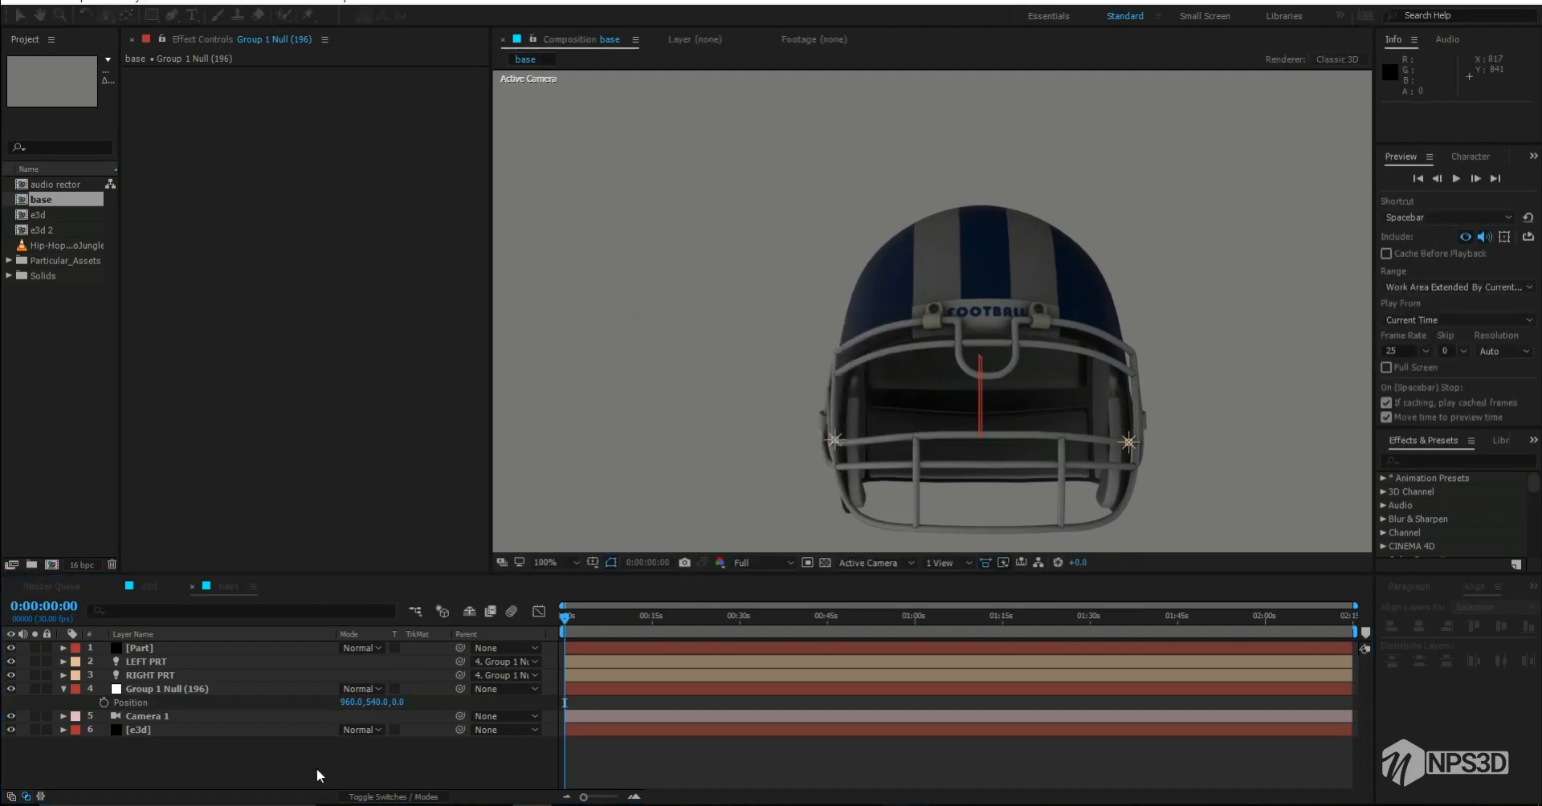
click(63, 688)
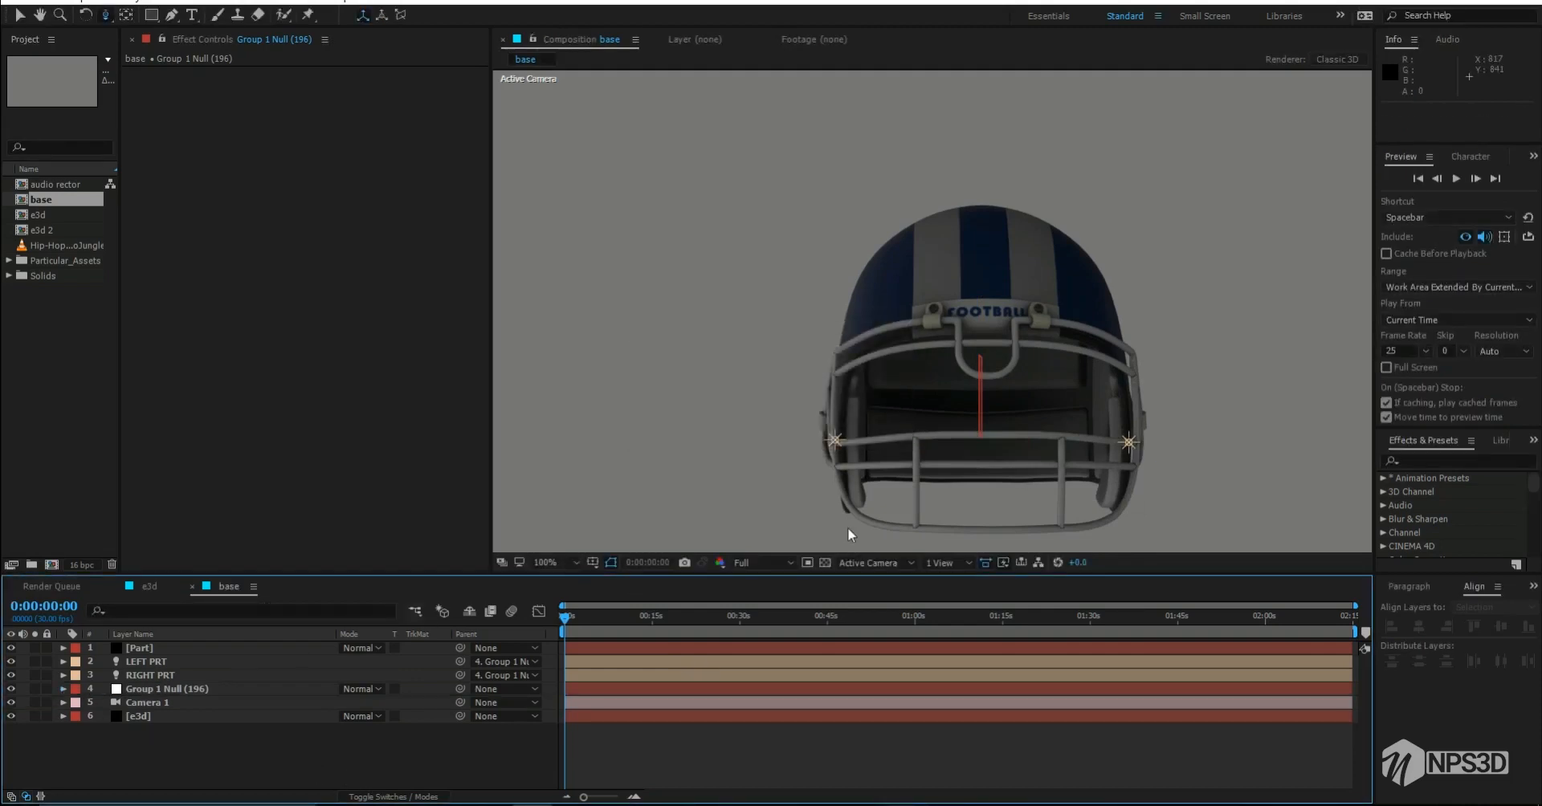
double_click(142, 703)
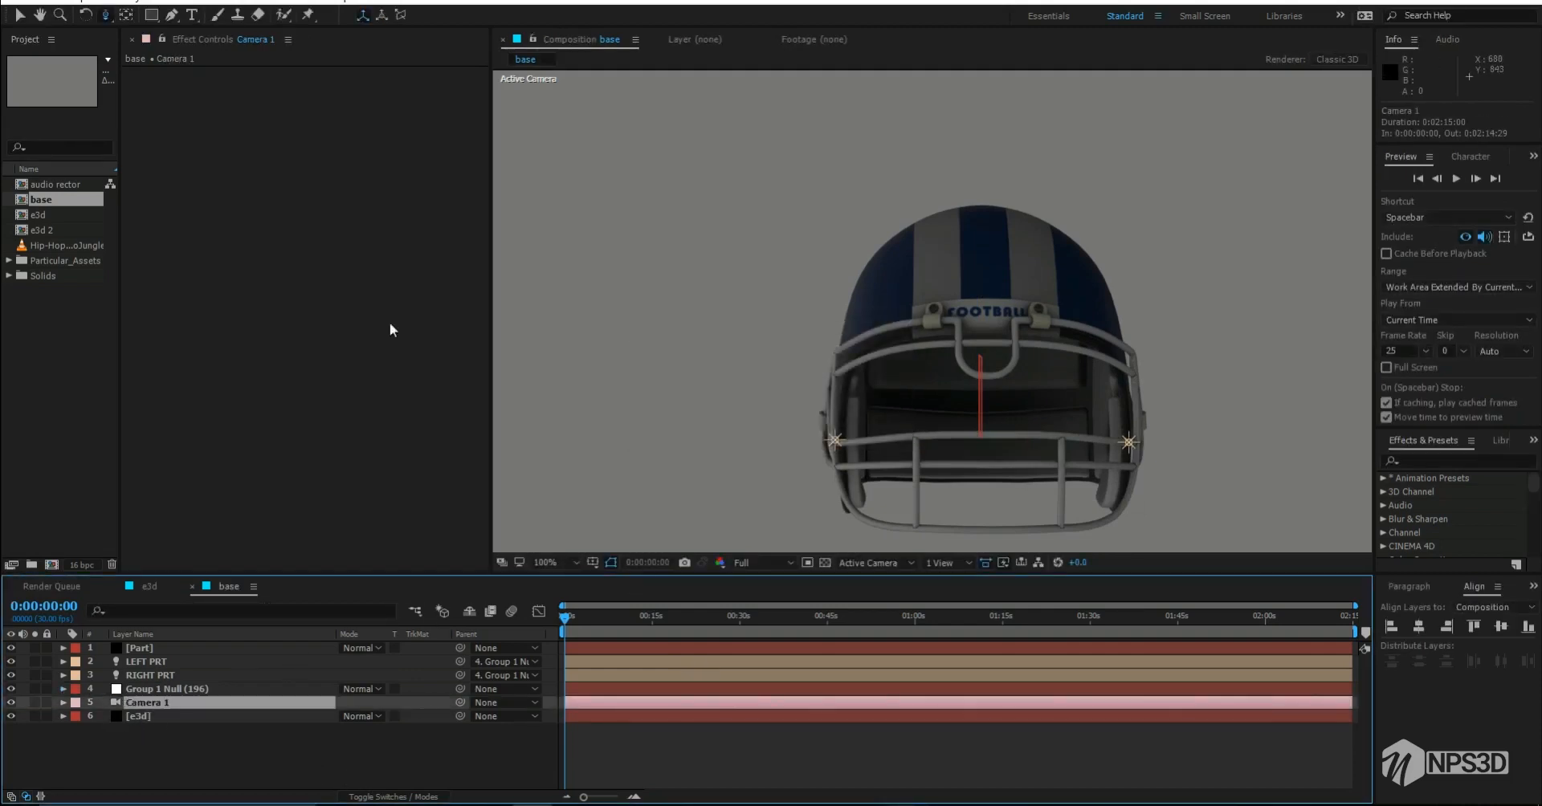
click(551, 353)
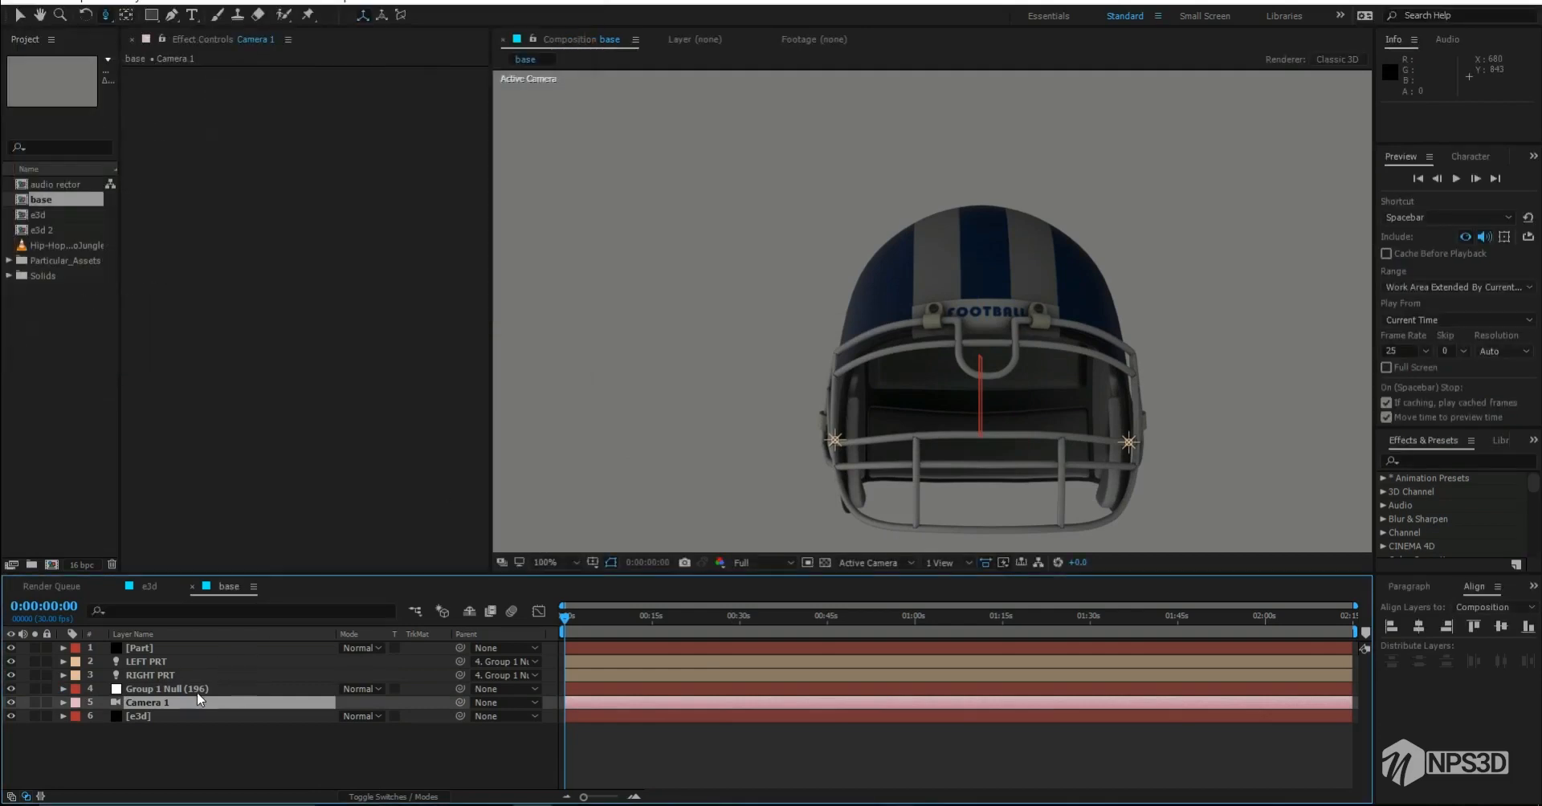
right_click(196, 698)
mouse_move(265, 129)
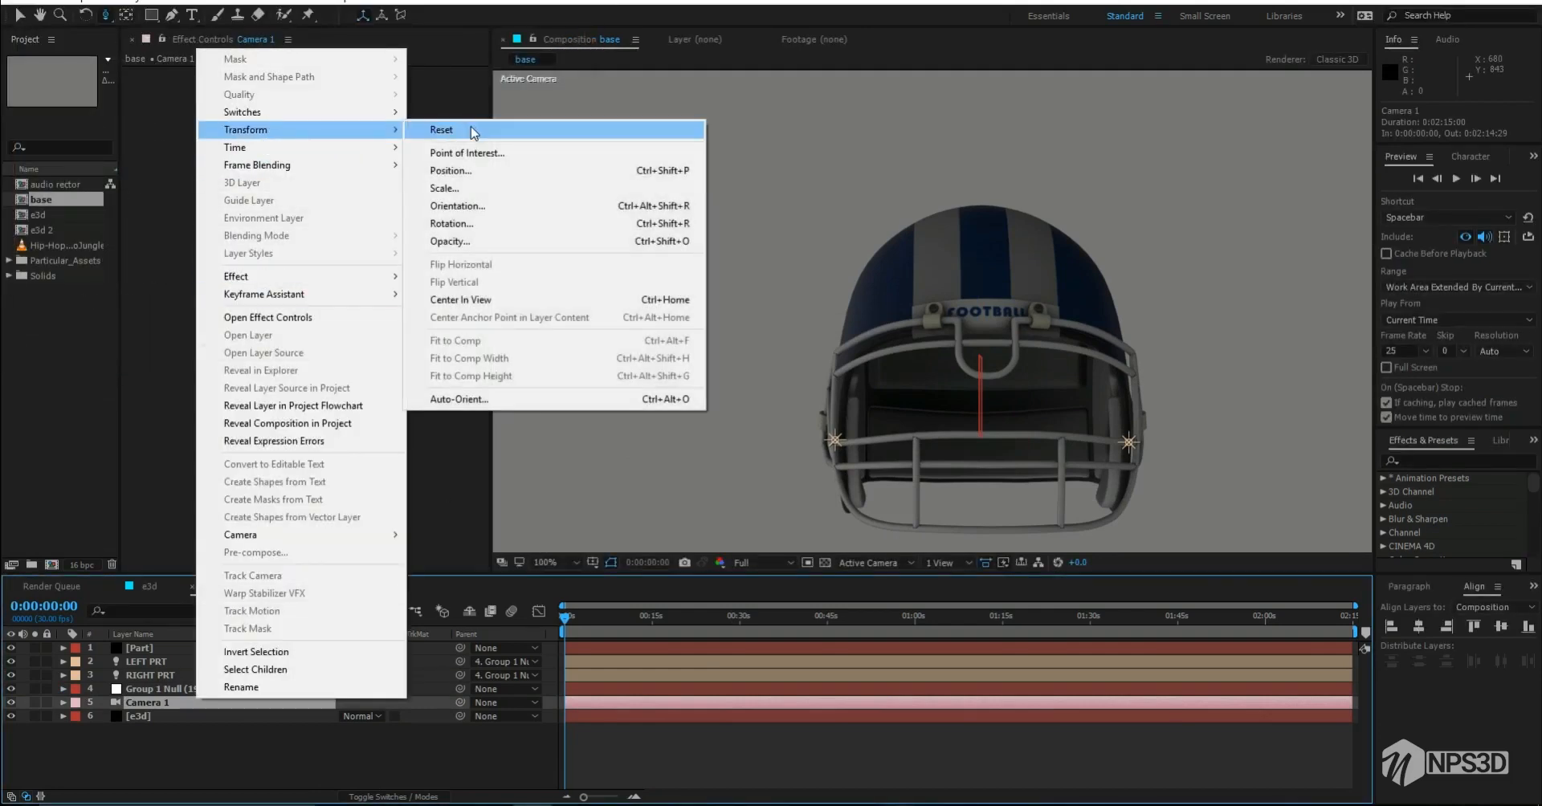
click(595, 133)
key(ctrl+s)
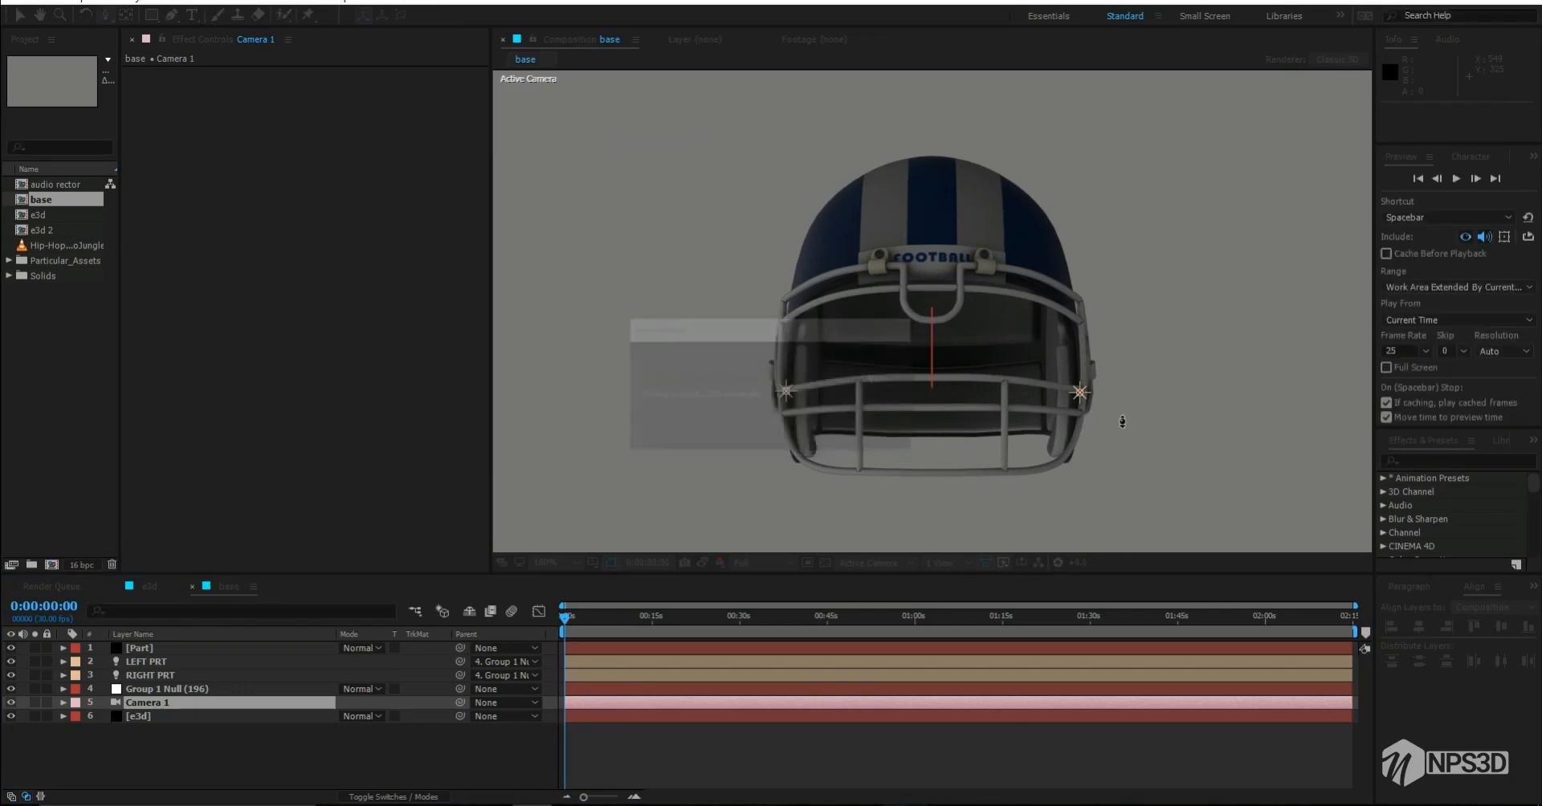
scroll(1119, 419, down, 1)
scroll(1106, 418, up, 1)
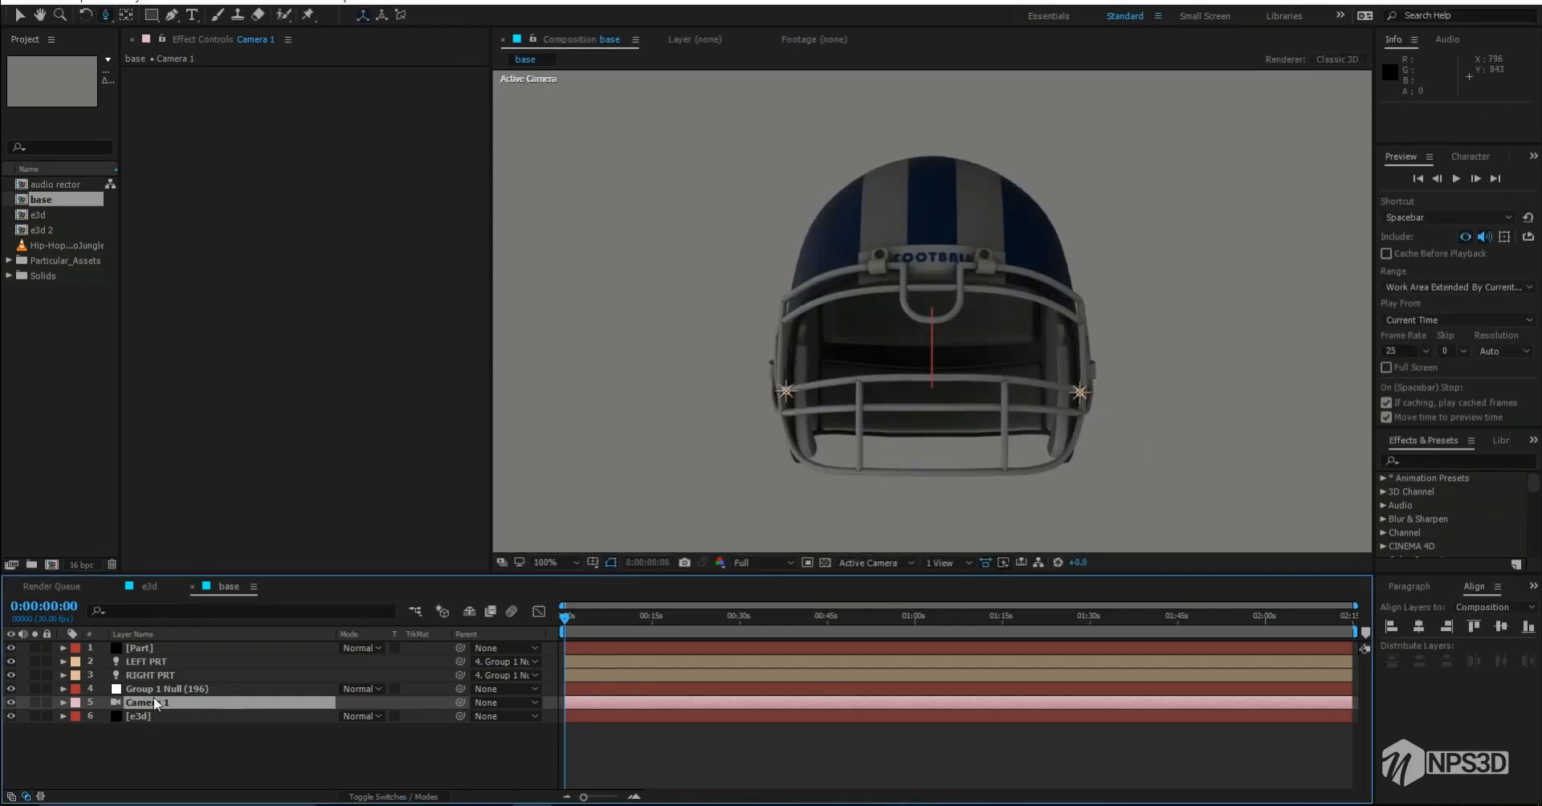
Step: Lower the composition preview resolution to Half and expand the Emitter (Master) settings of Particular on the Part layer
click(156, 649)
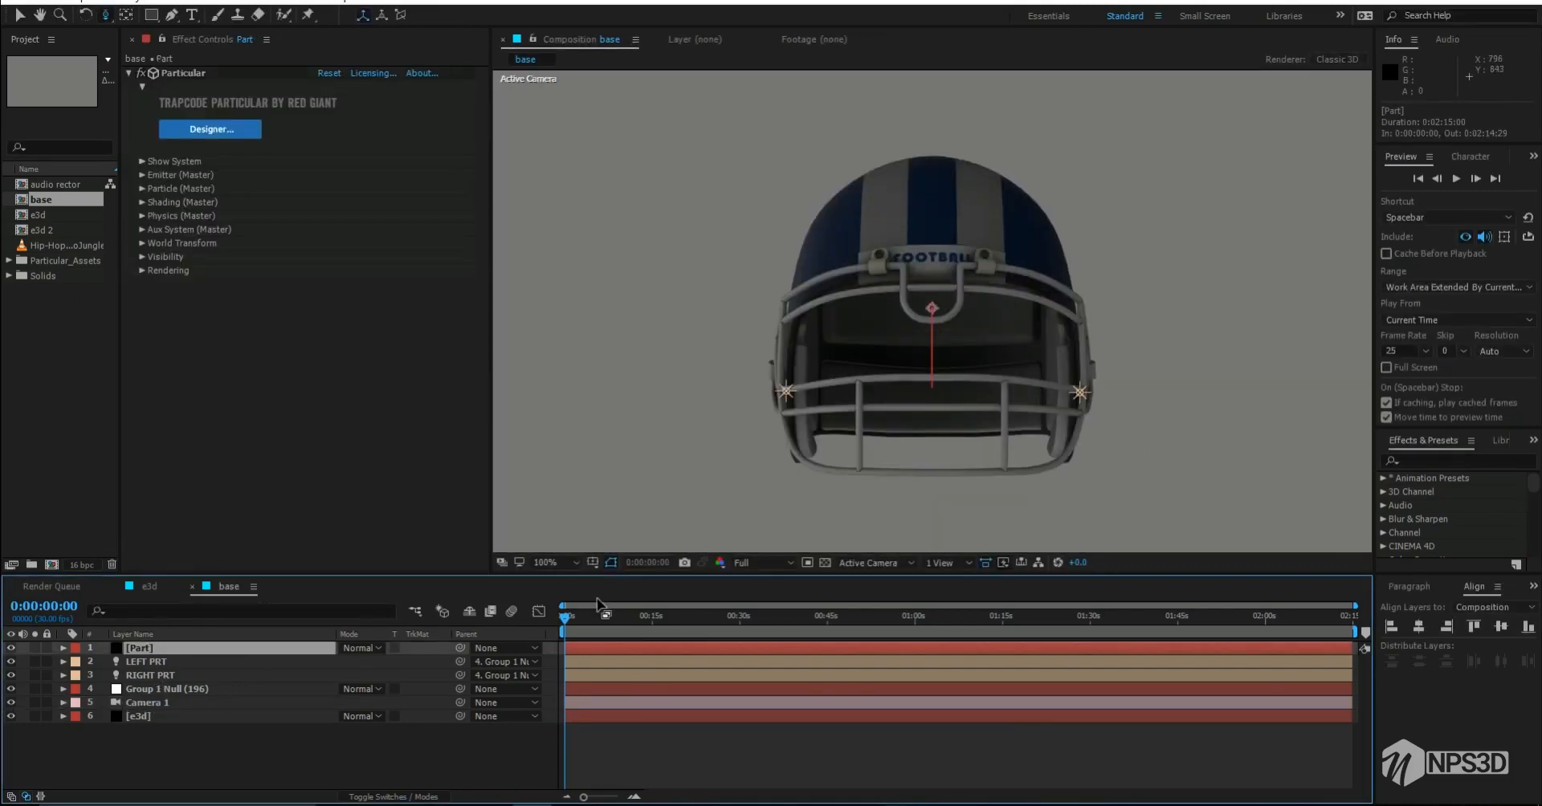
click(773, 561)
click(746, 620)
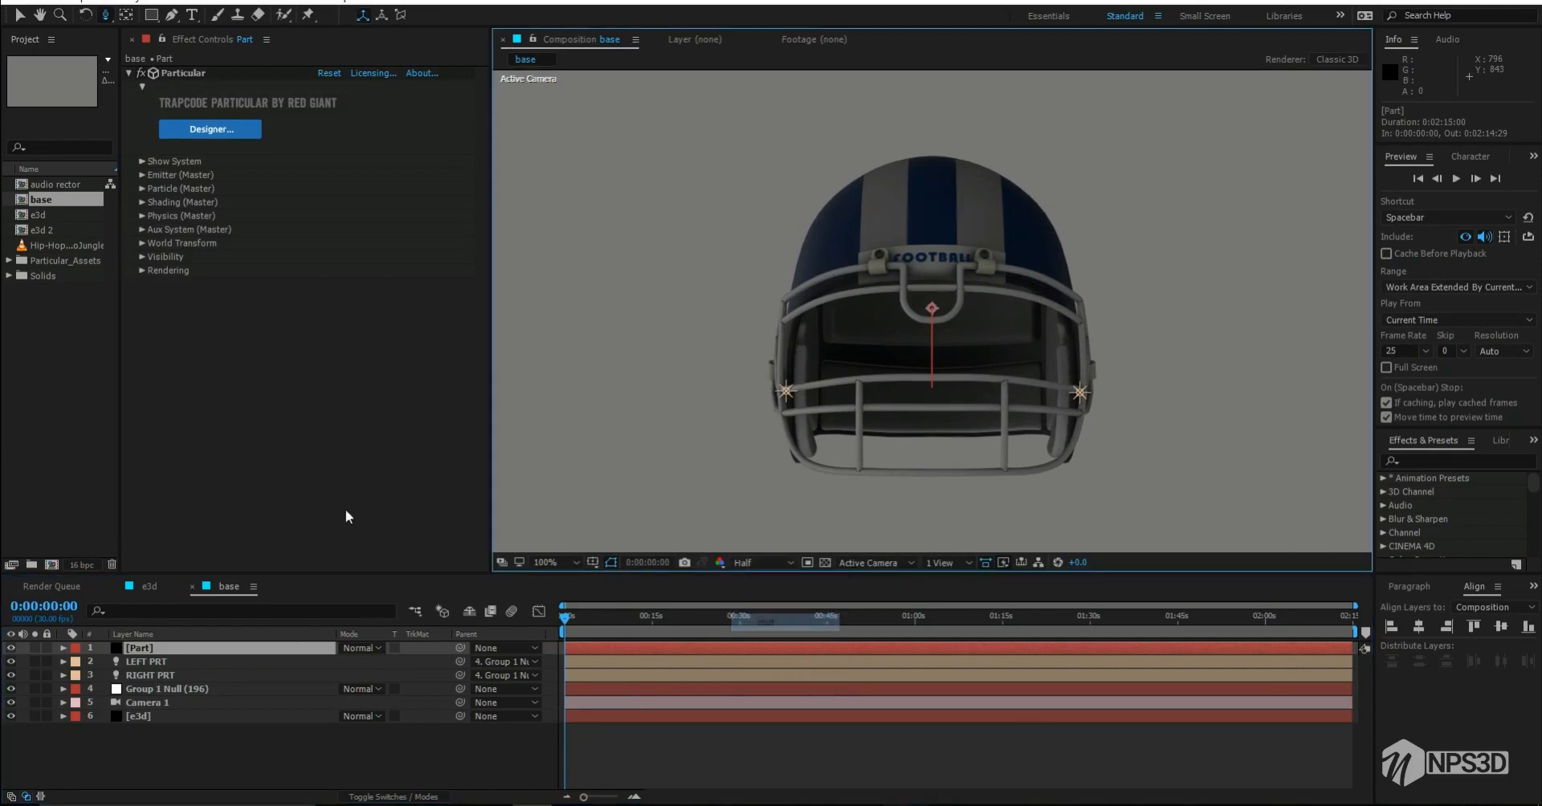
click(142, 175)
Step: End the work area at 0:00:14:27, trim the base composition to it and return to the first frame
click(682, 617)
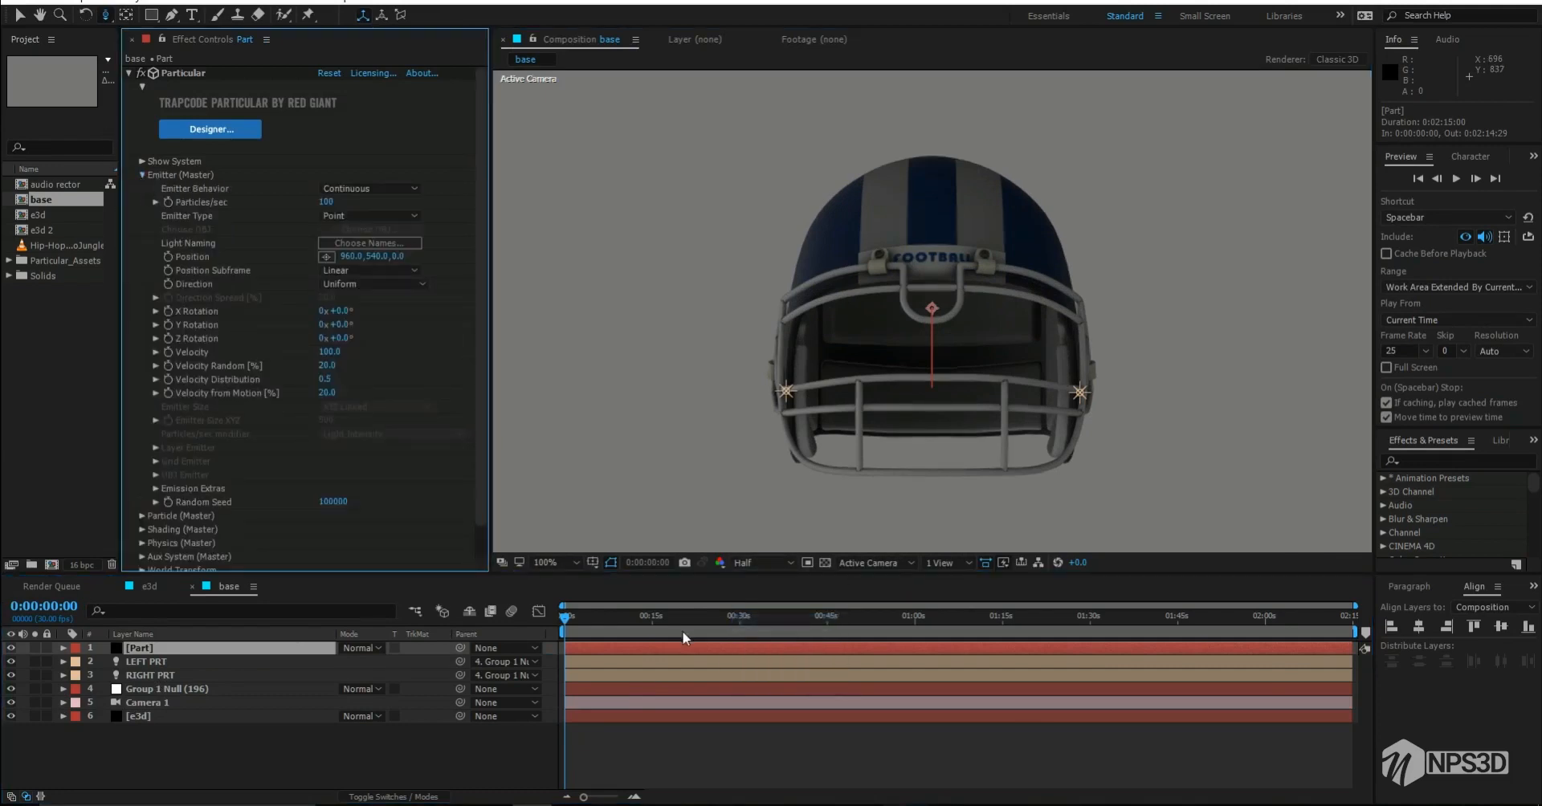
drag(586, 797, 621, 772)
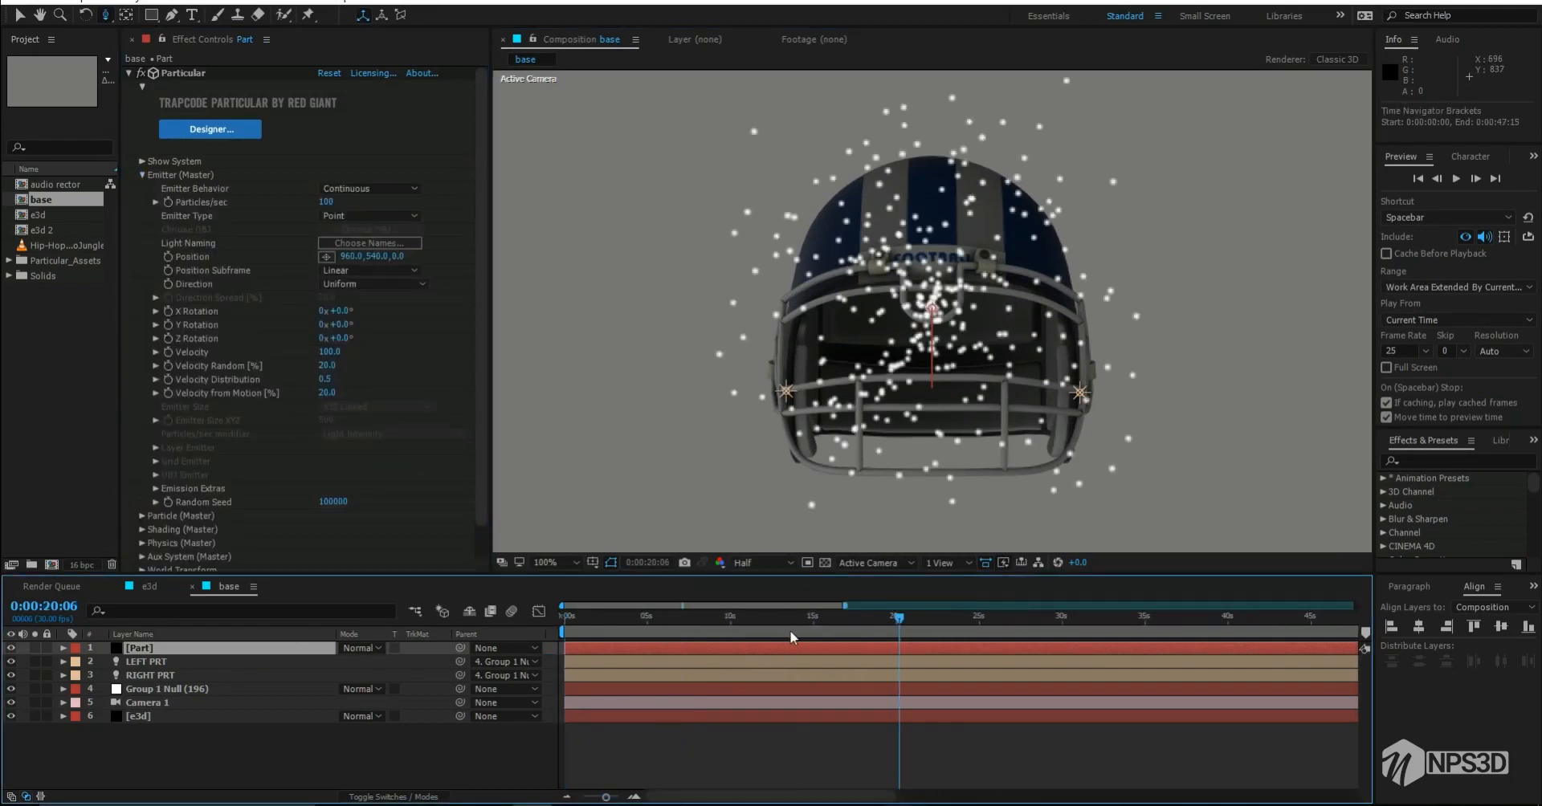
drag(790, 633, 811, 625)
key(n)
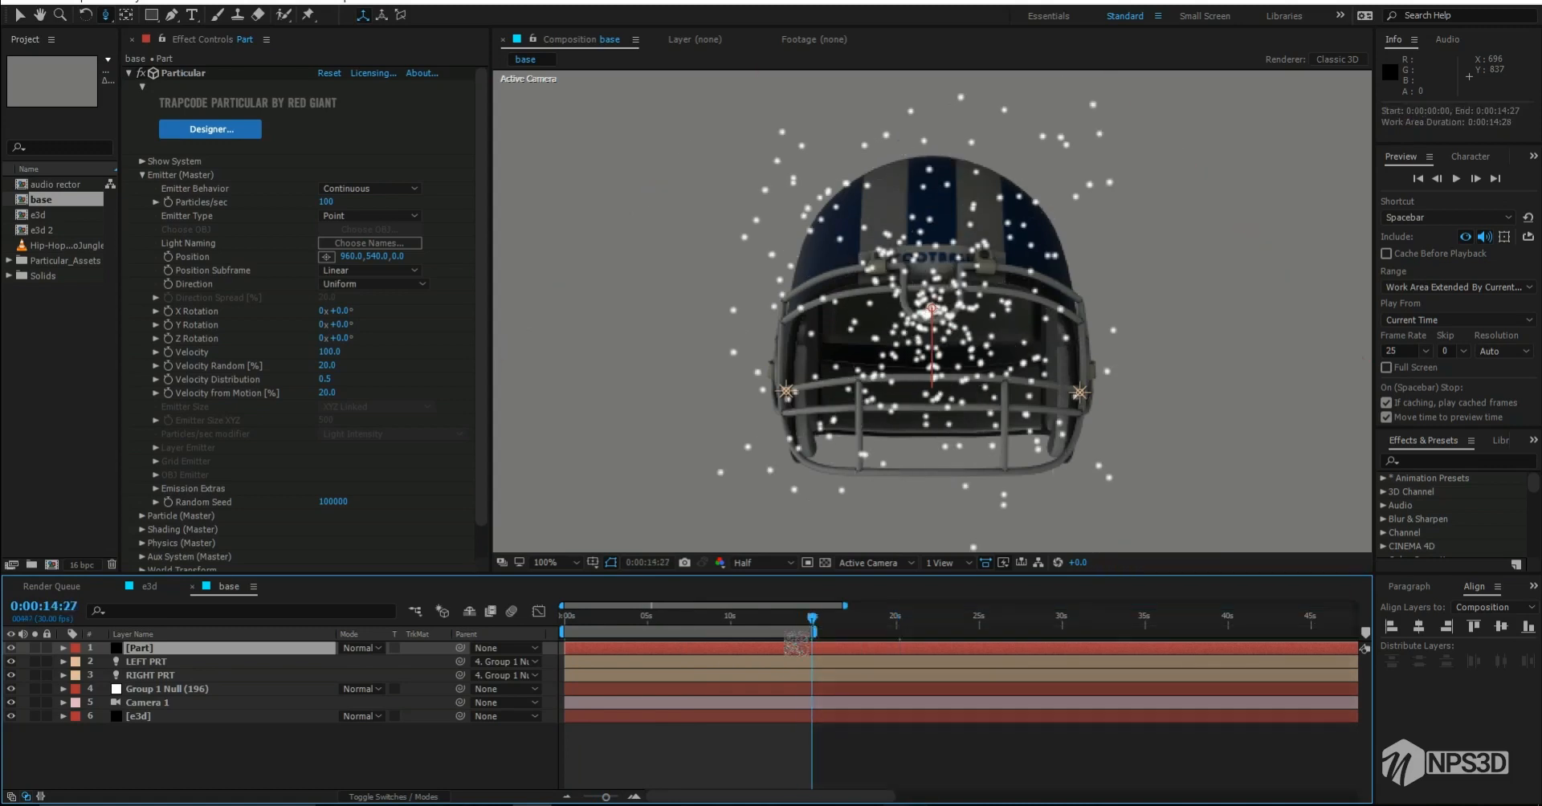
right_click(803, 631)
click(851, 681)
key(Home)
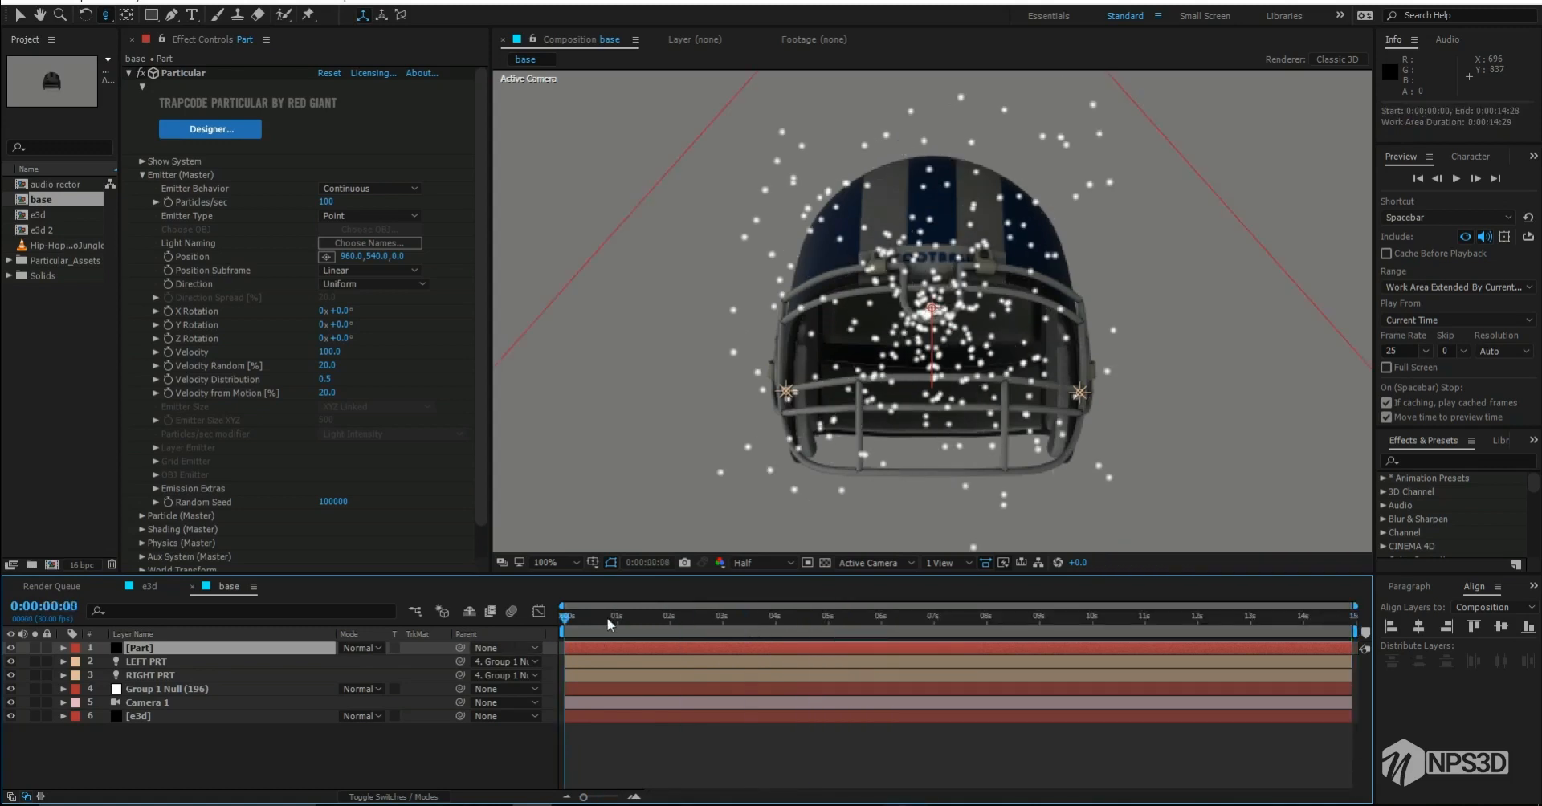
Step: Go to about 0:00:04:25 and set Particular's Emitter Type to Light(s), accepting the notice about light names
drag(641, 616, 820, 617)
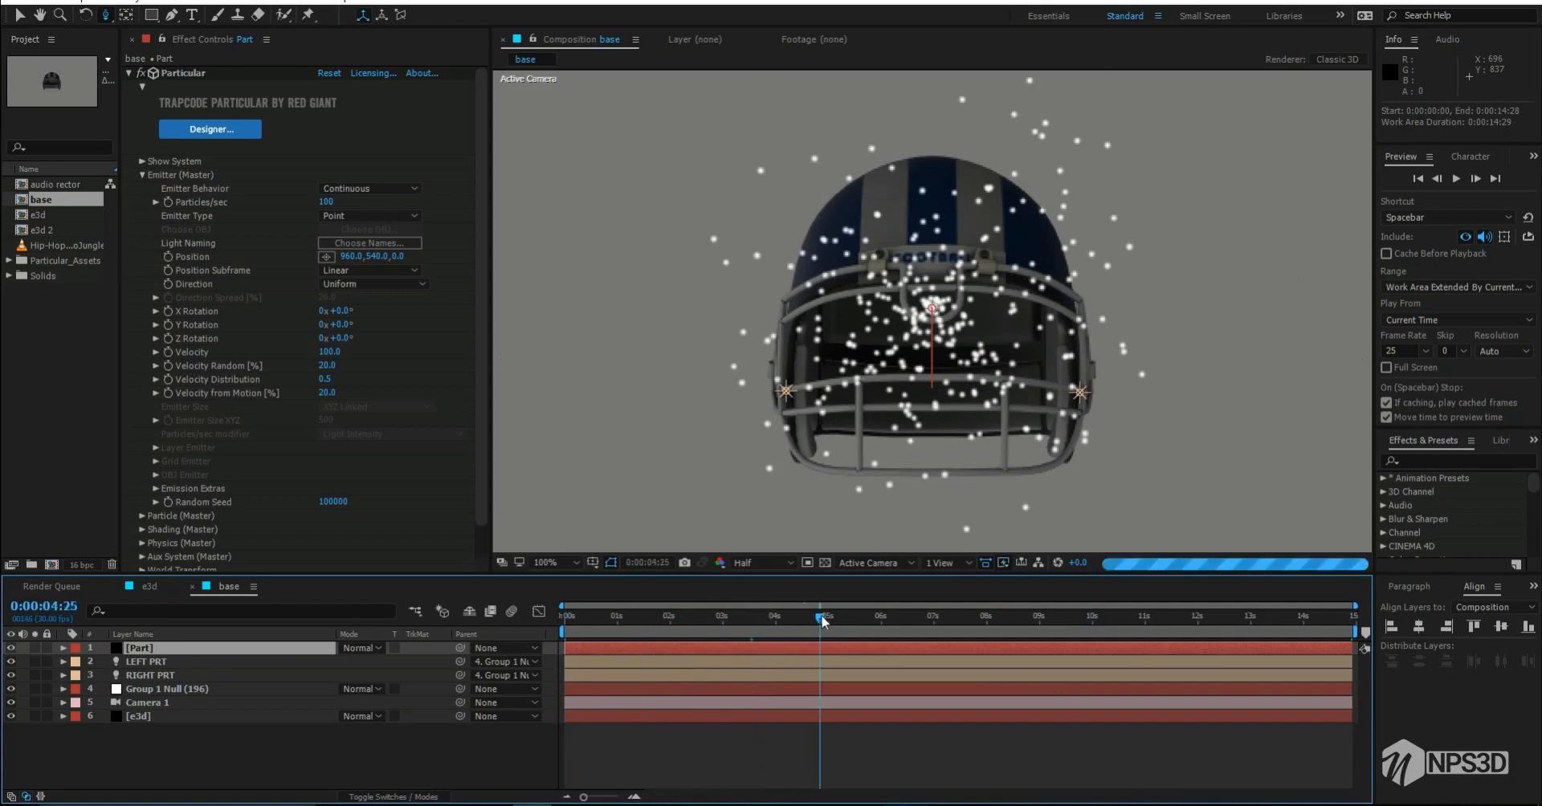
click(334, 215)
click(358, 307)
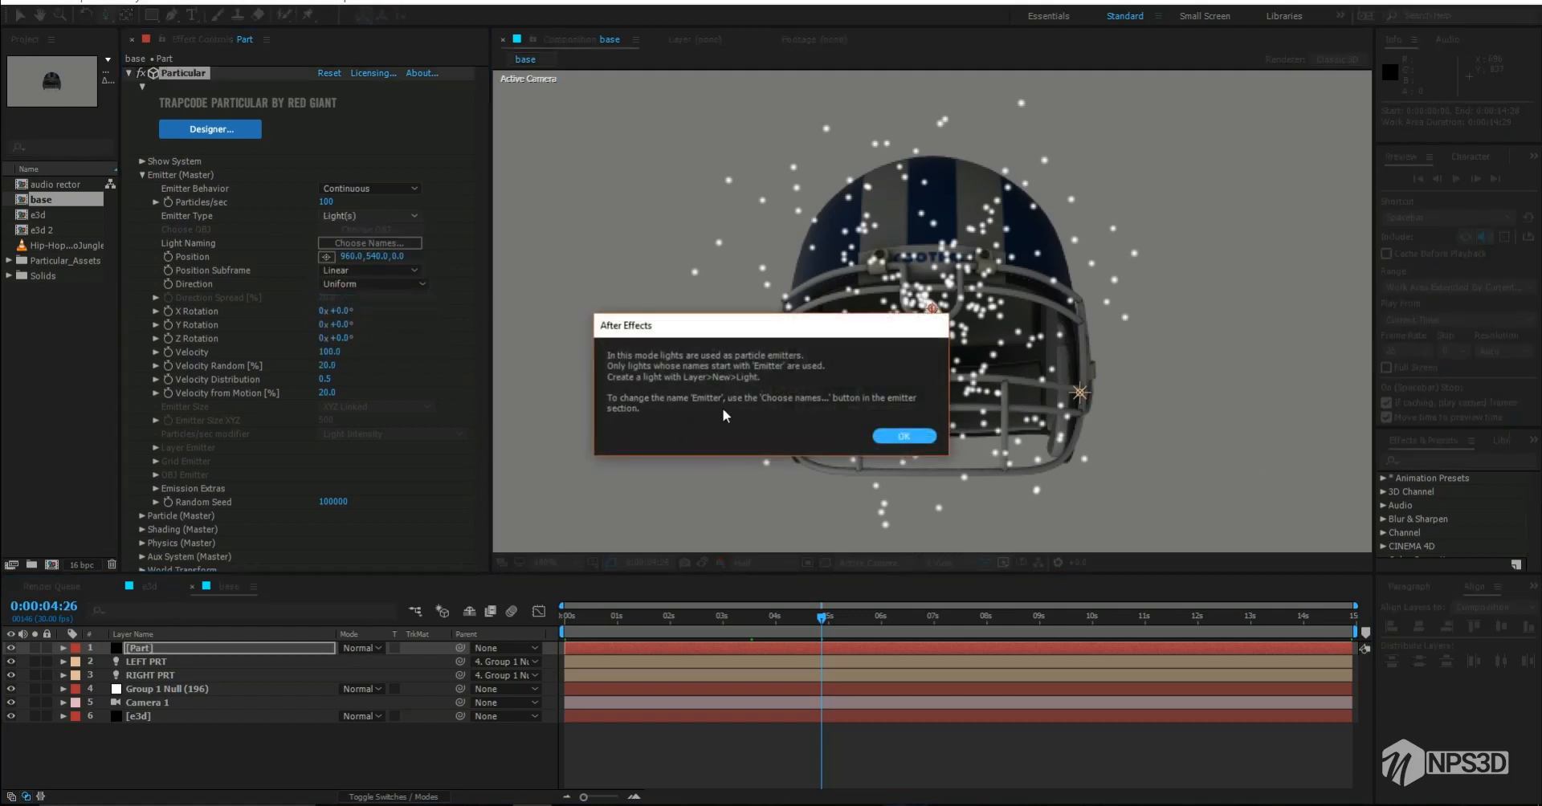
click(901, 436)
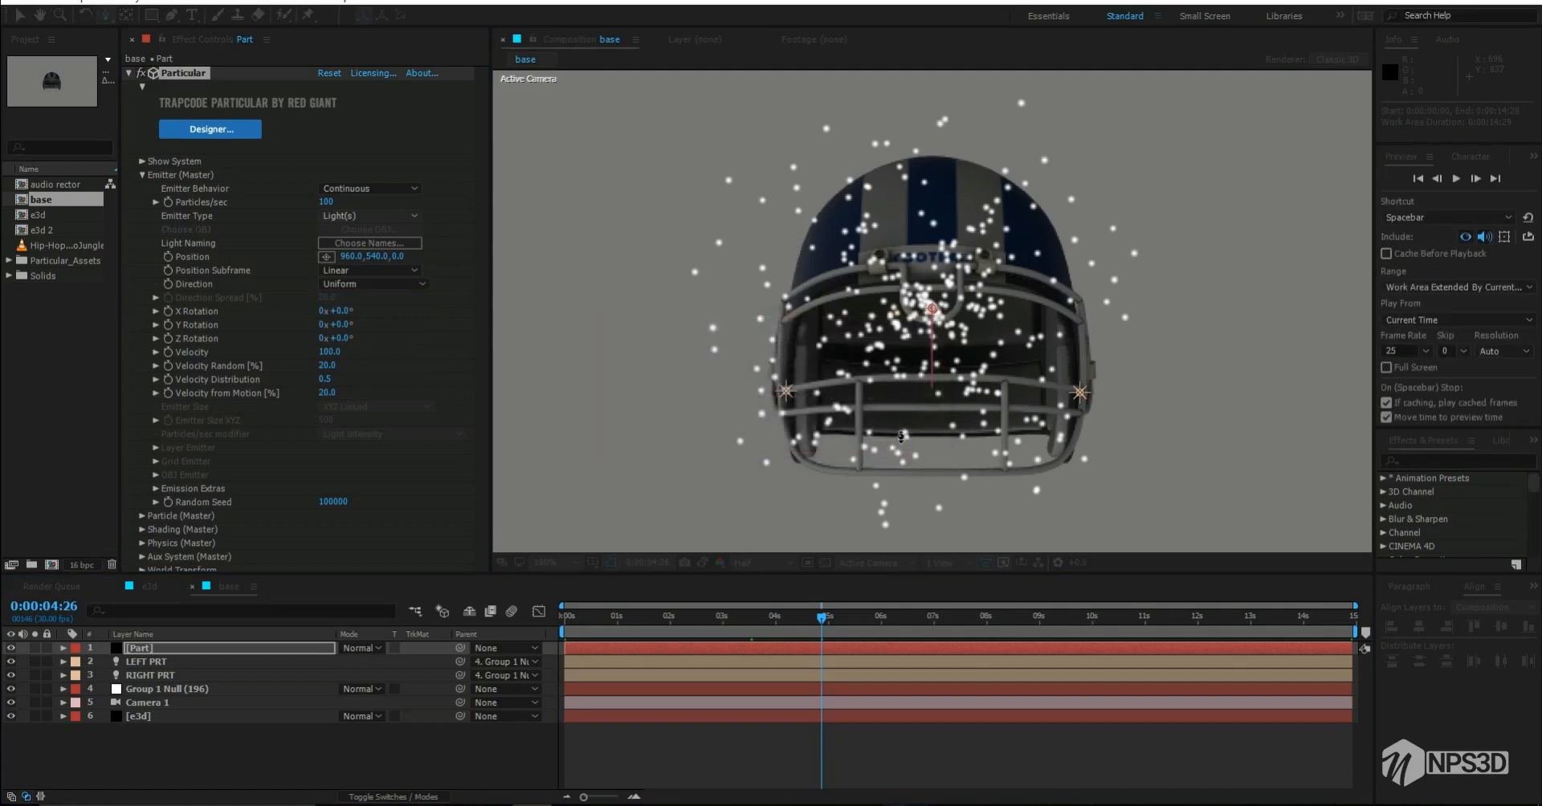
Step: Set the light emitter name prefix in Particular's Light Naming to RIGHT PRT
click(364, 243)
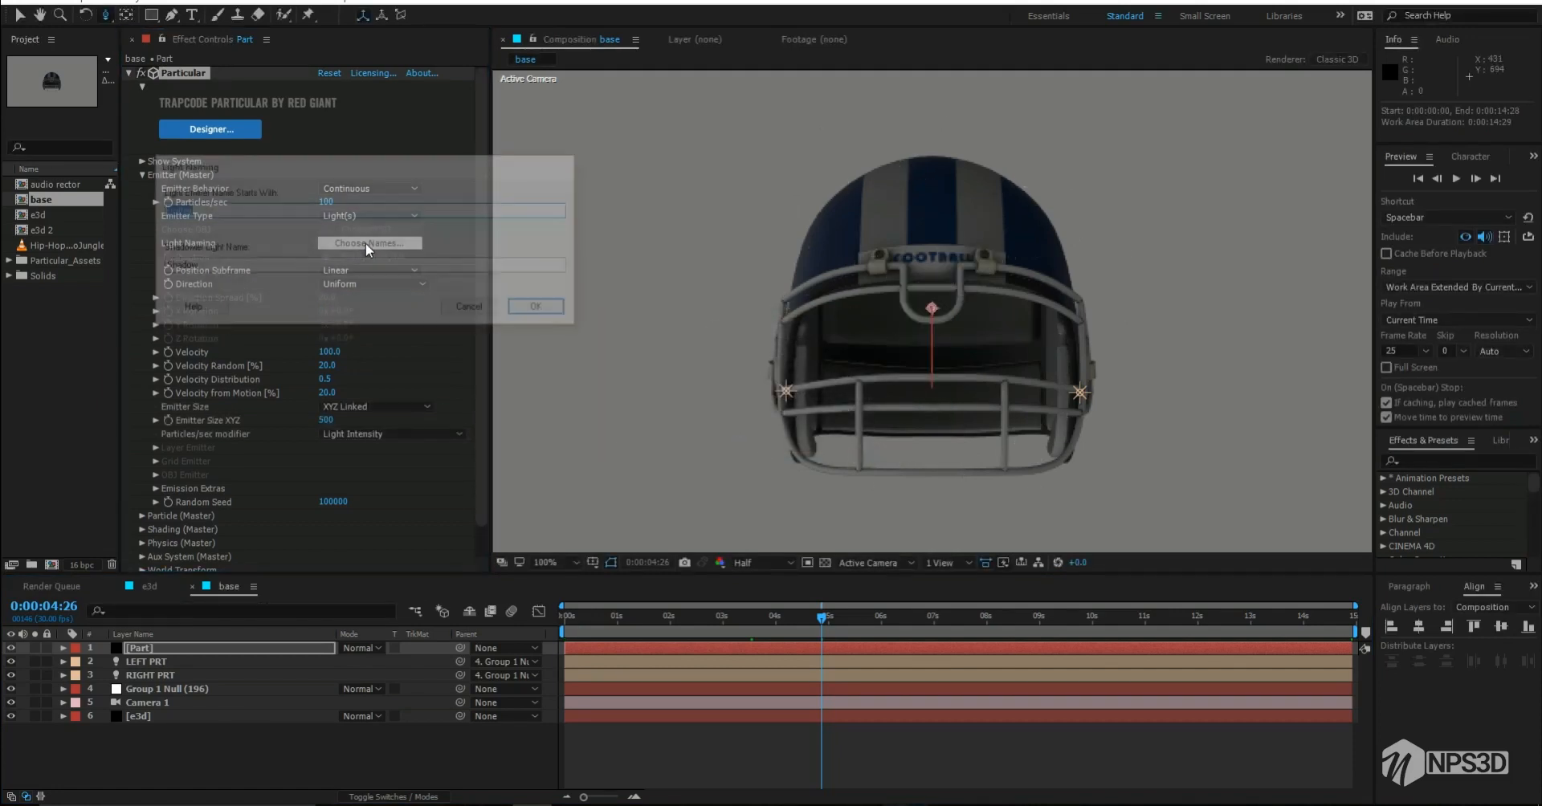
drag(289, 164, 753, 303)
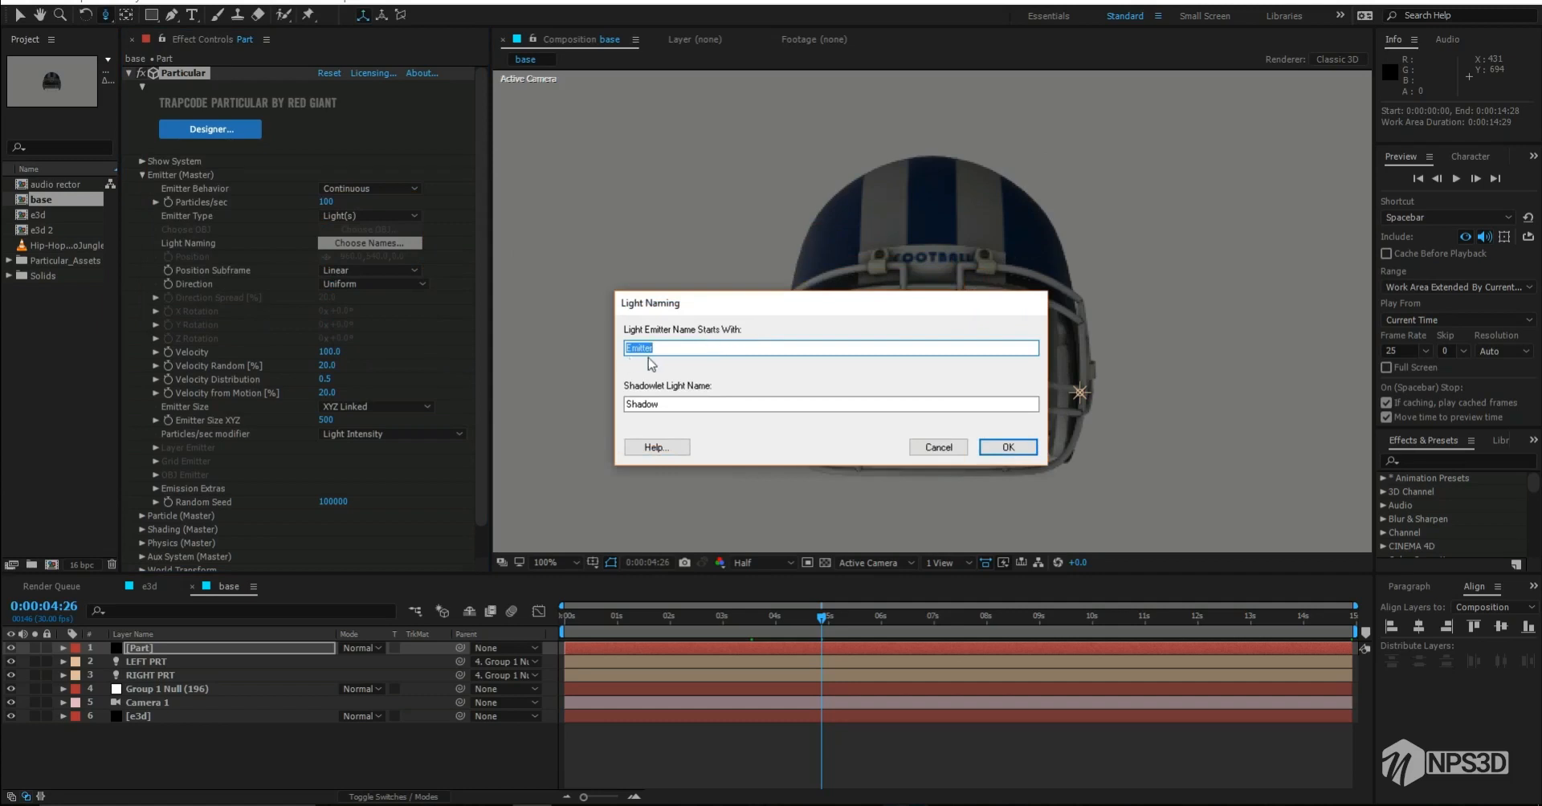
key(BackSpace)
text(RIGHT PRT)
key(Return)
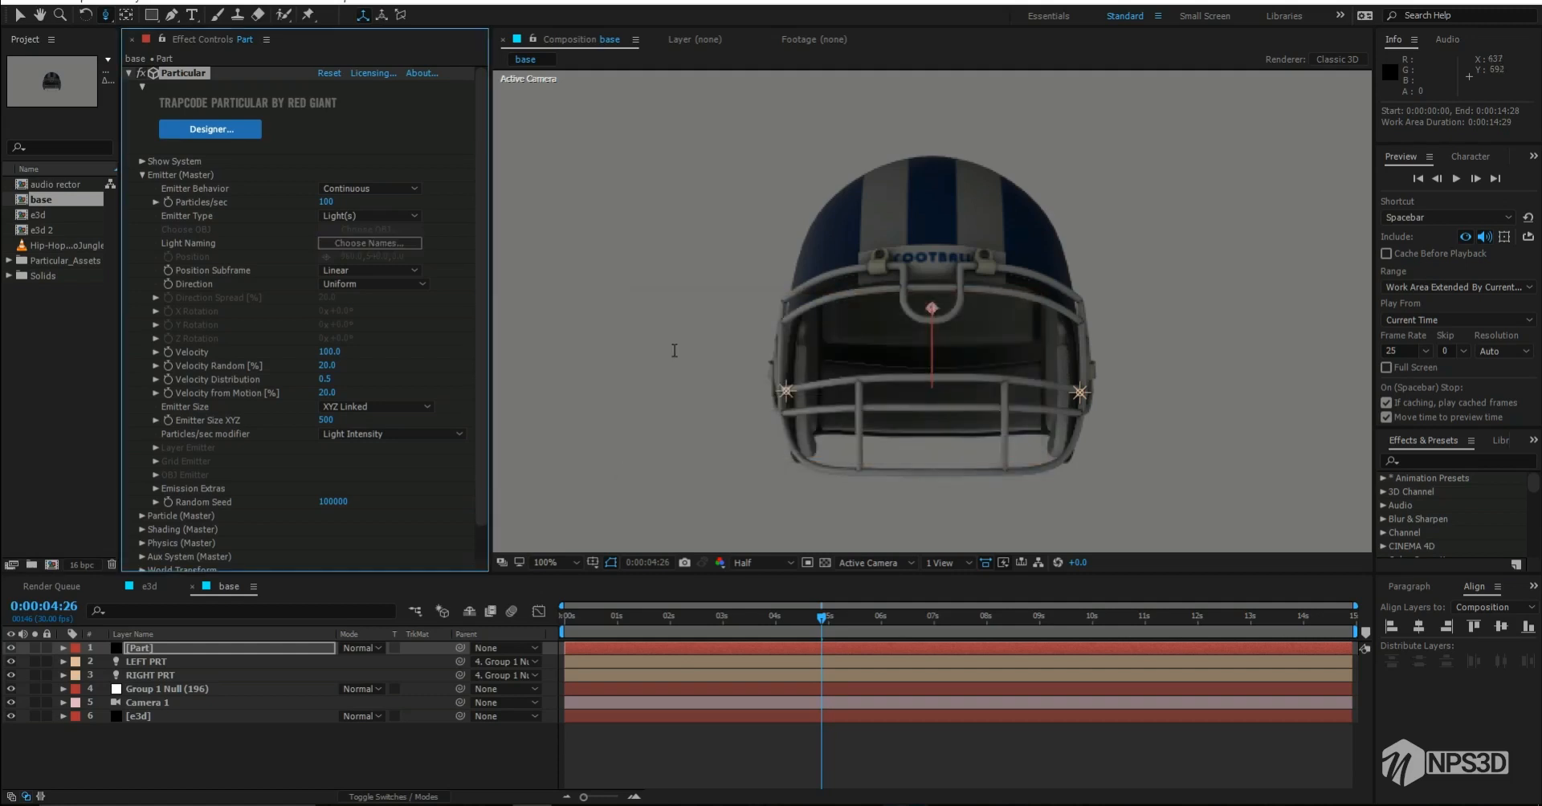
Step: Test the particle emission at 0:00:01:17 by raising the RIGHT PRT light's intensity to 126%, and set it back to 0%
click(717, 647)
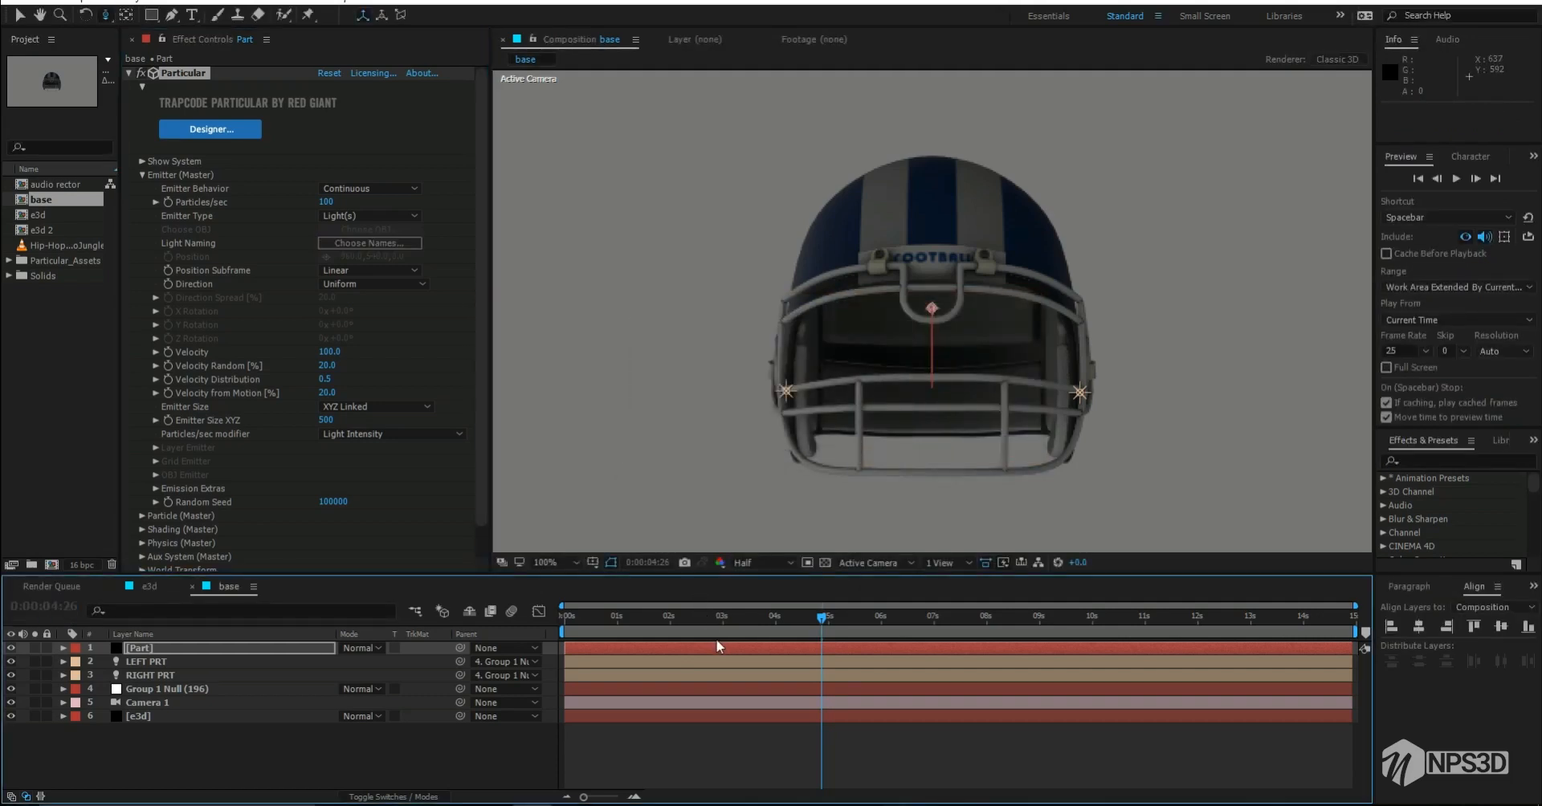
drag(703, 629, 645, 624)
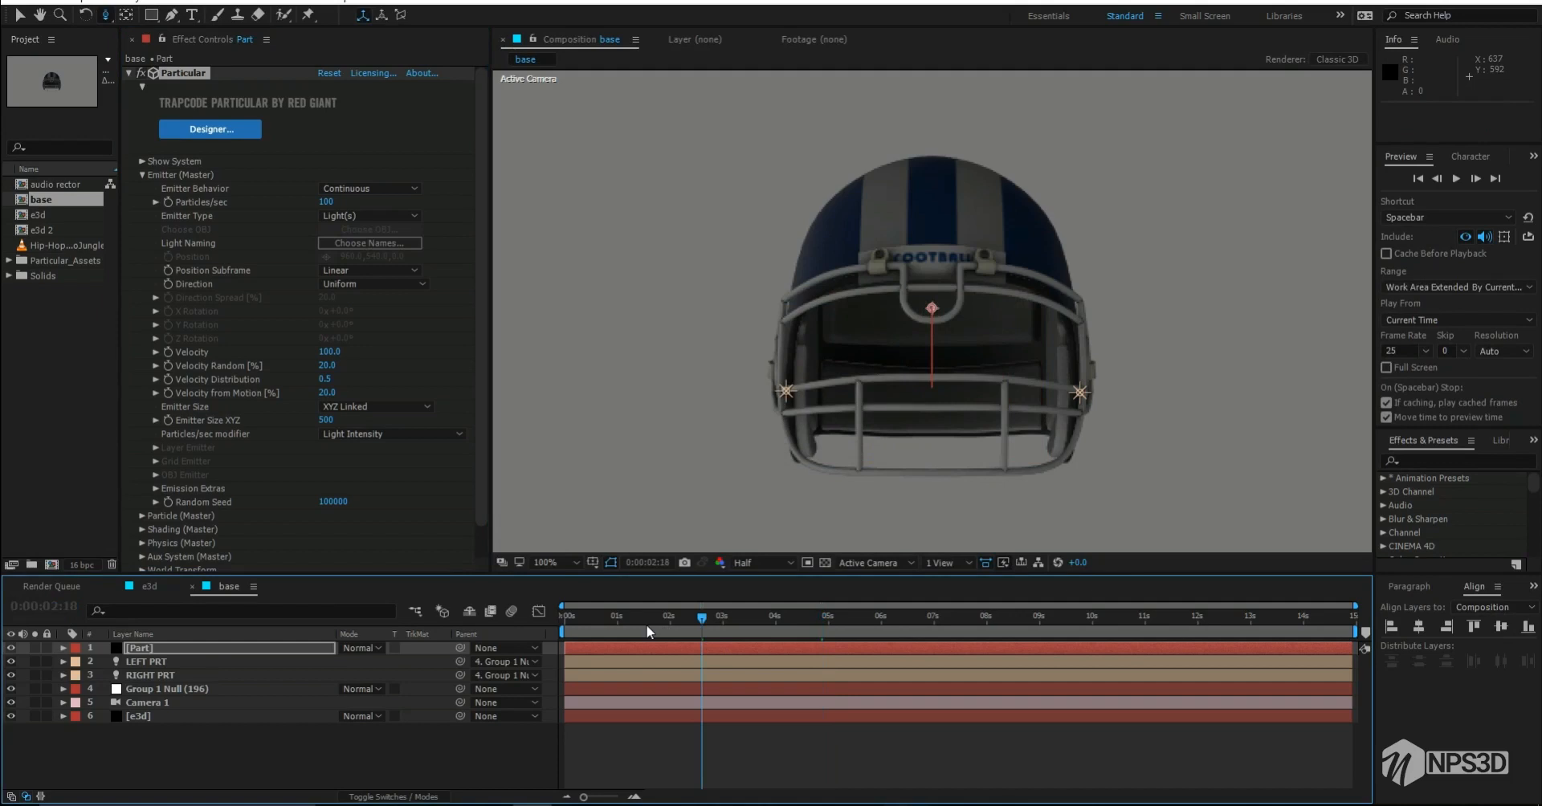
double_click(174, 677)
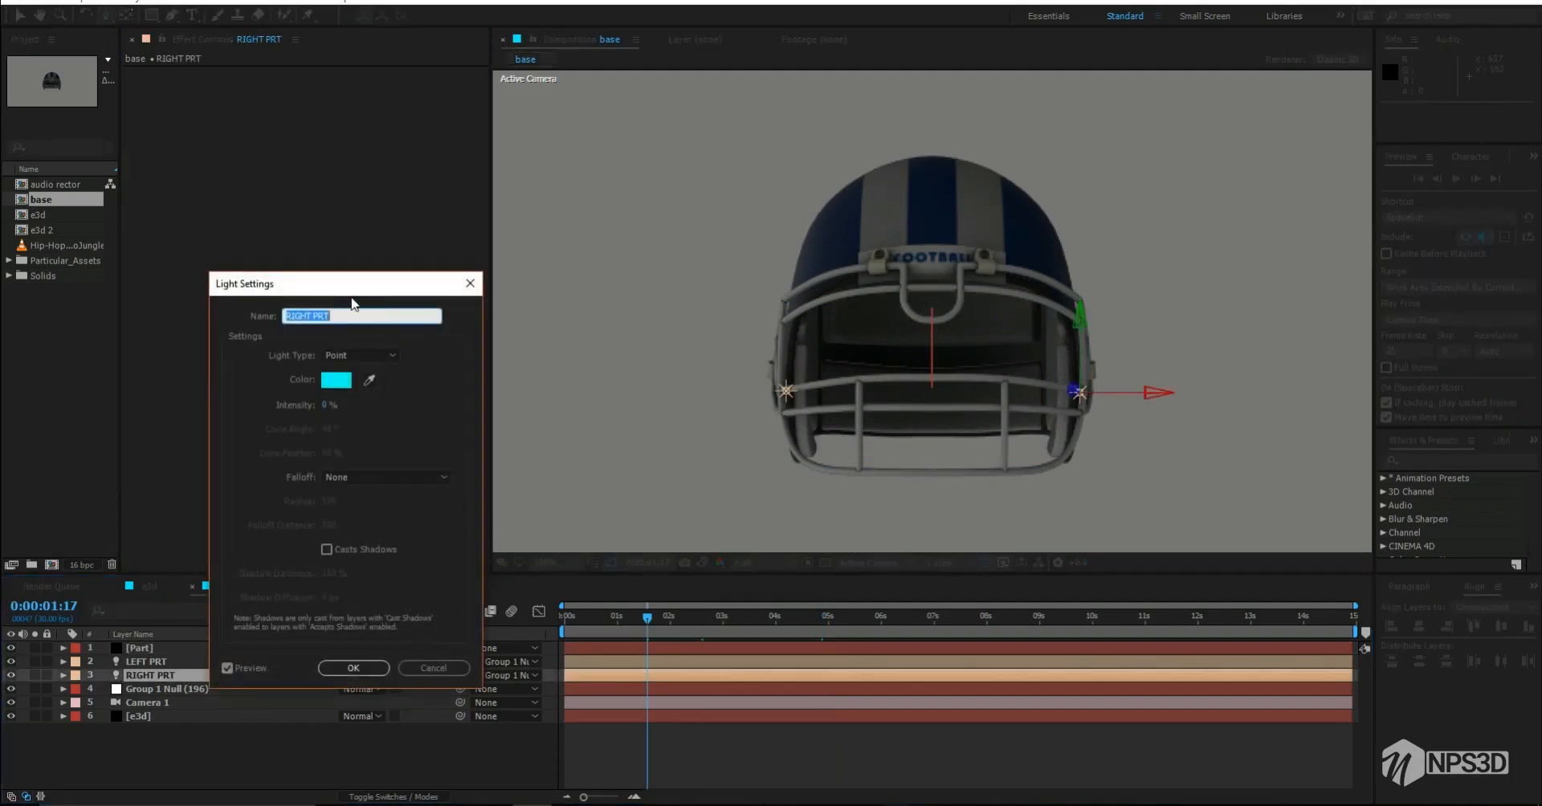
drag(321, 375, 426, 379)
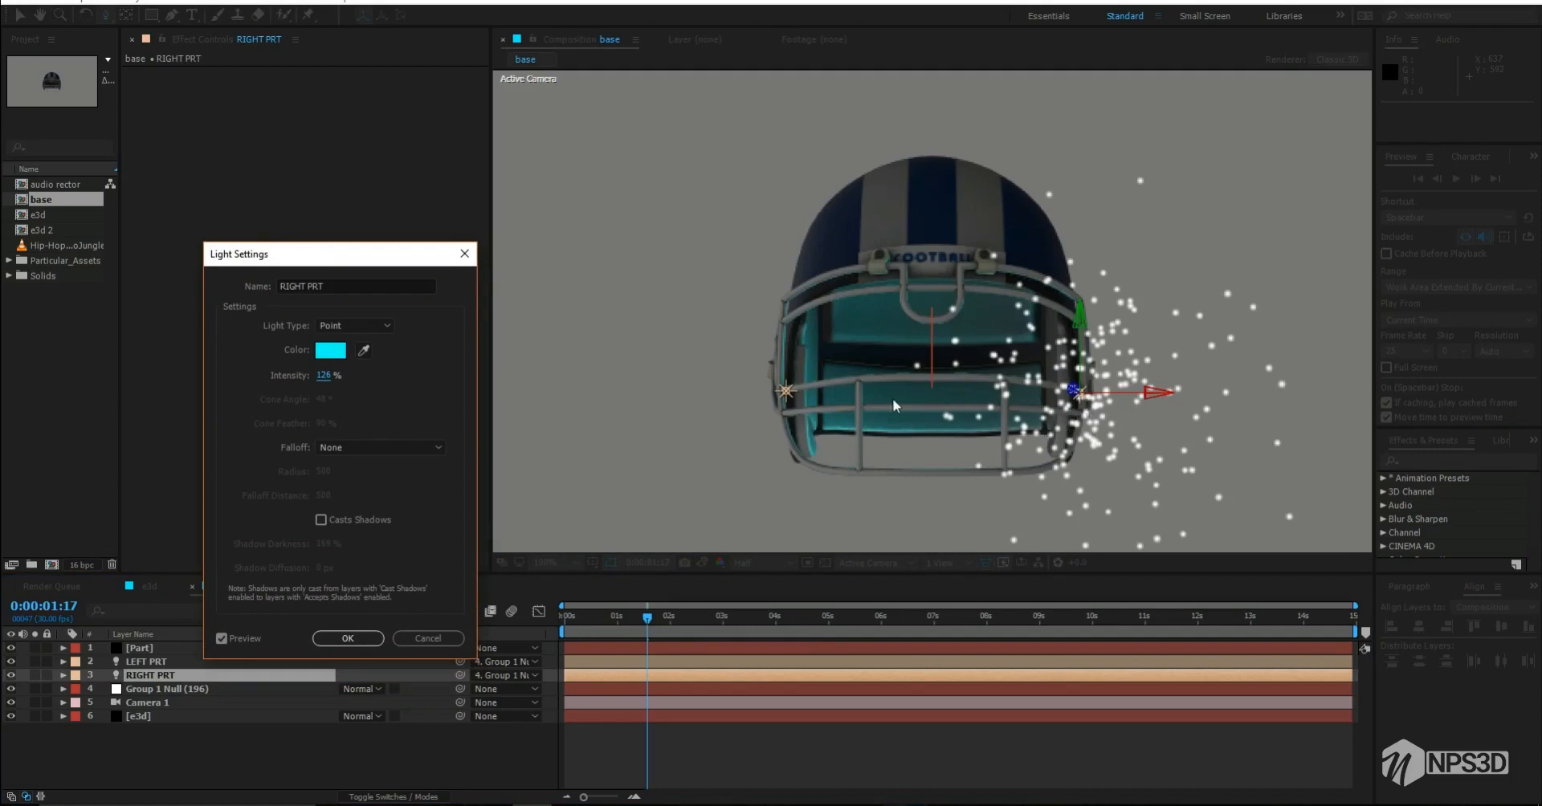
click(324, 375)
text(0)
key(Tab)
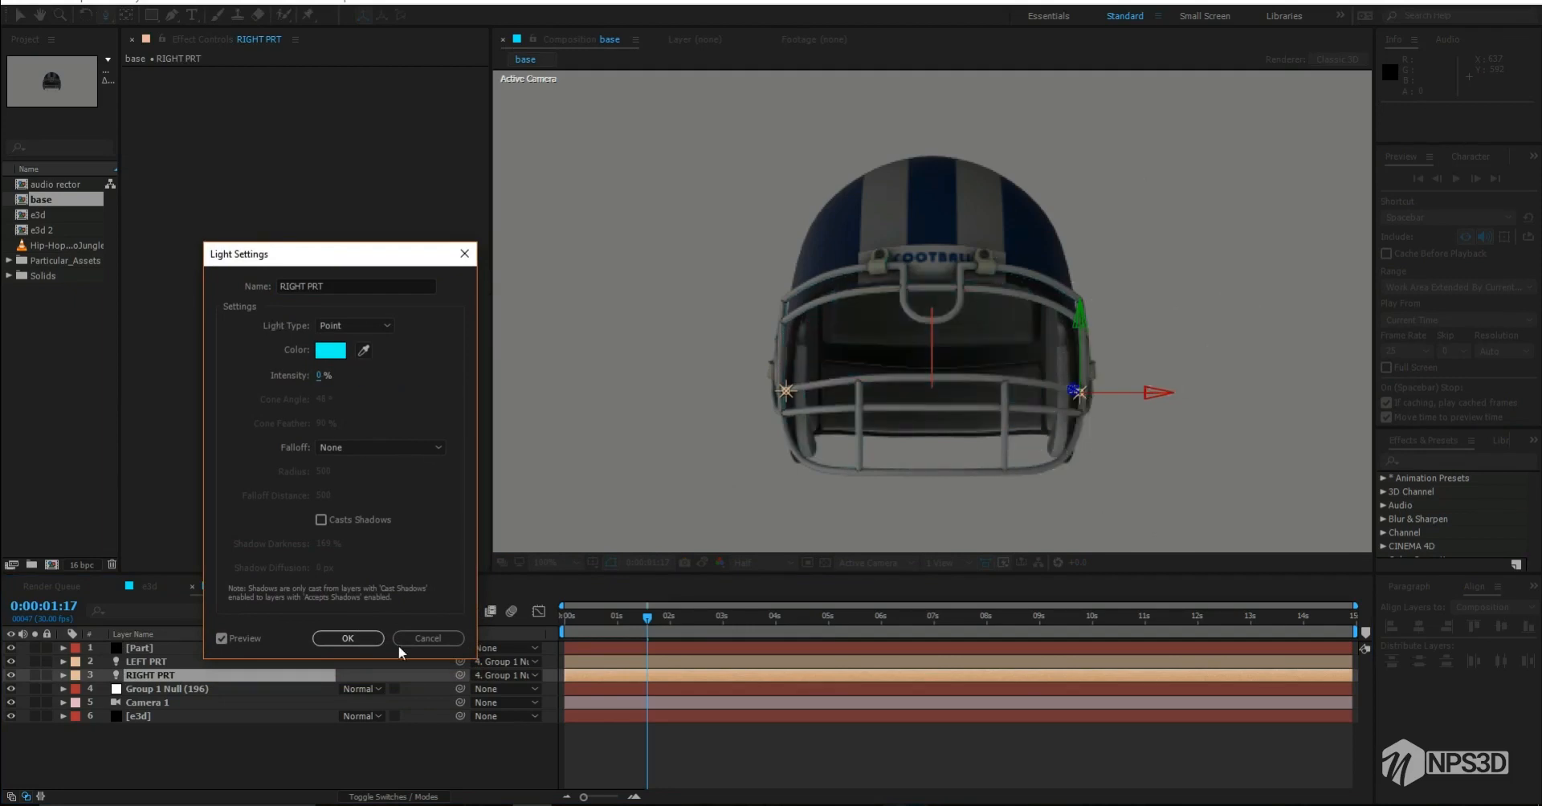
click(336, 640)
Step: Set the Particles/sec modifier of Particular on the Part layer to None
click(173, 689)
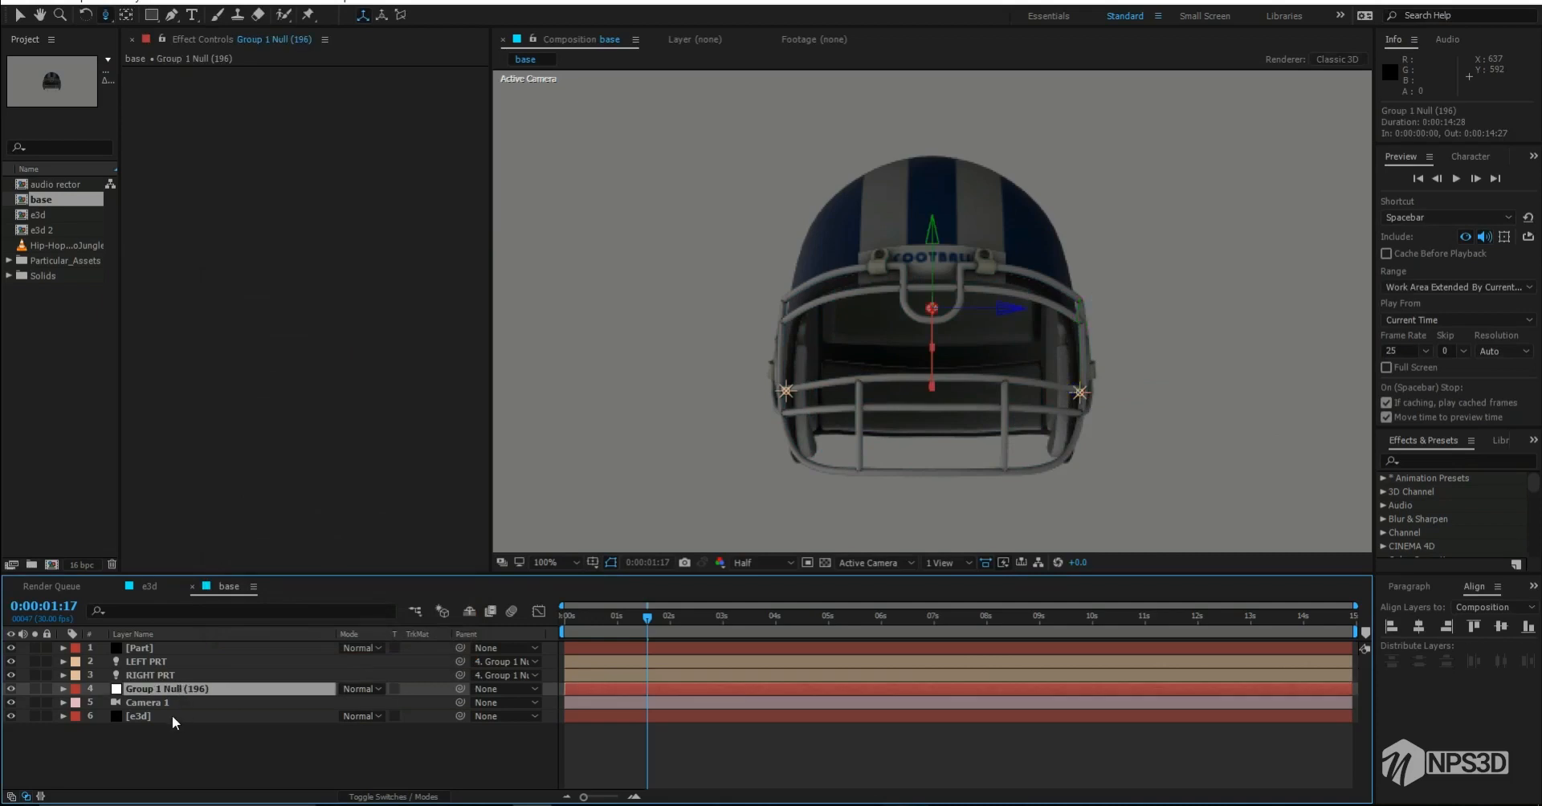
click(158, 660)
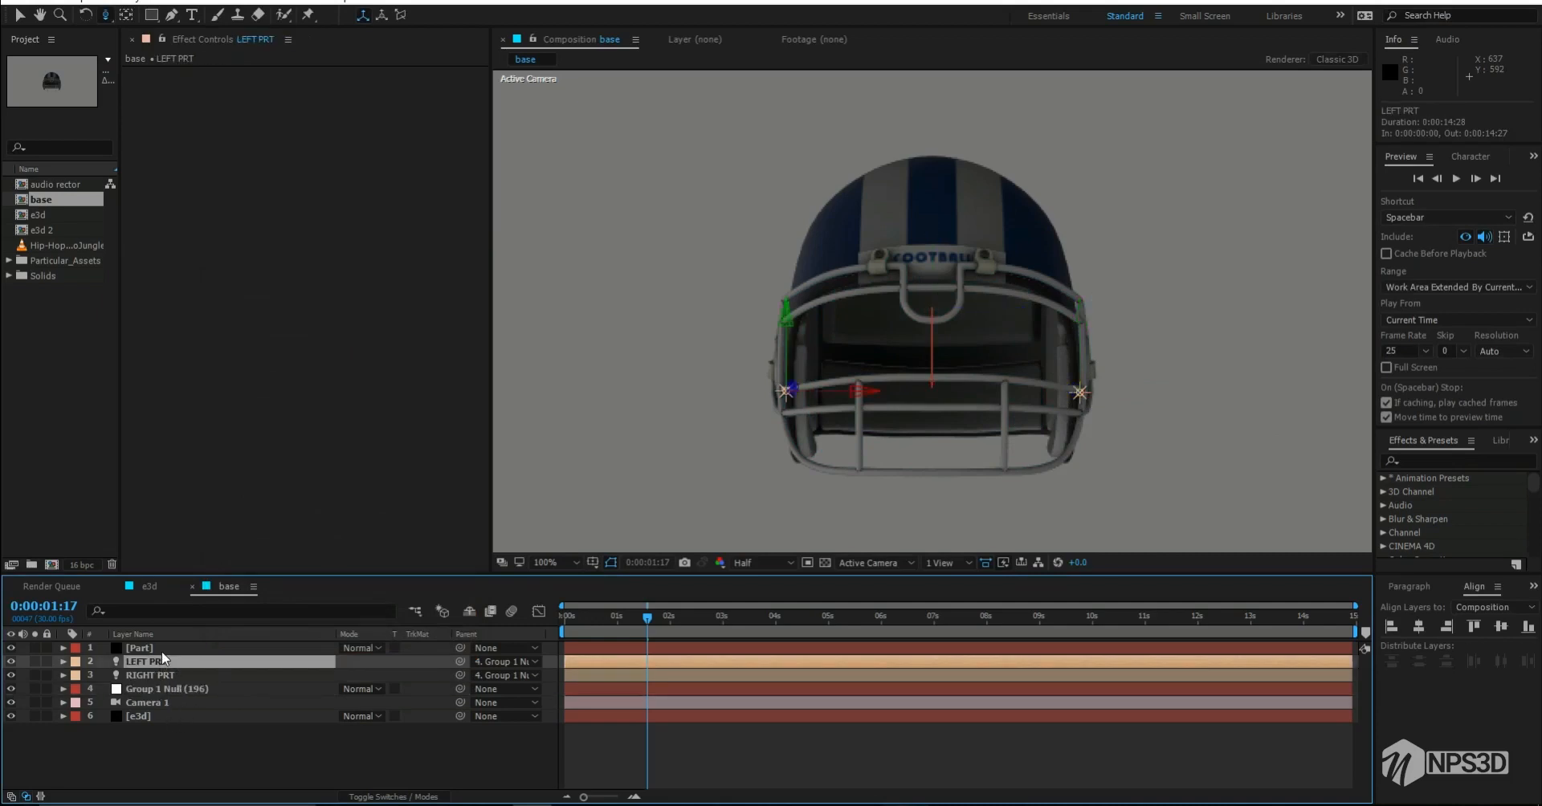
click(160, 649)
scroll(222, 393, down, 1)
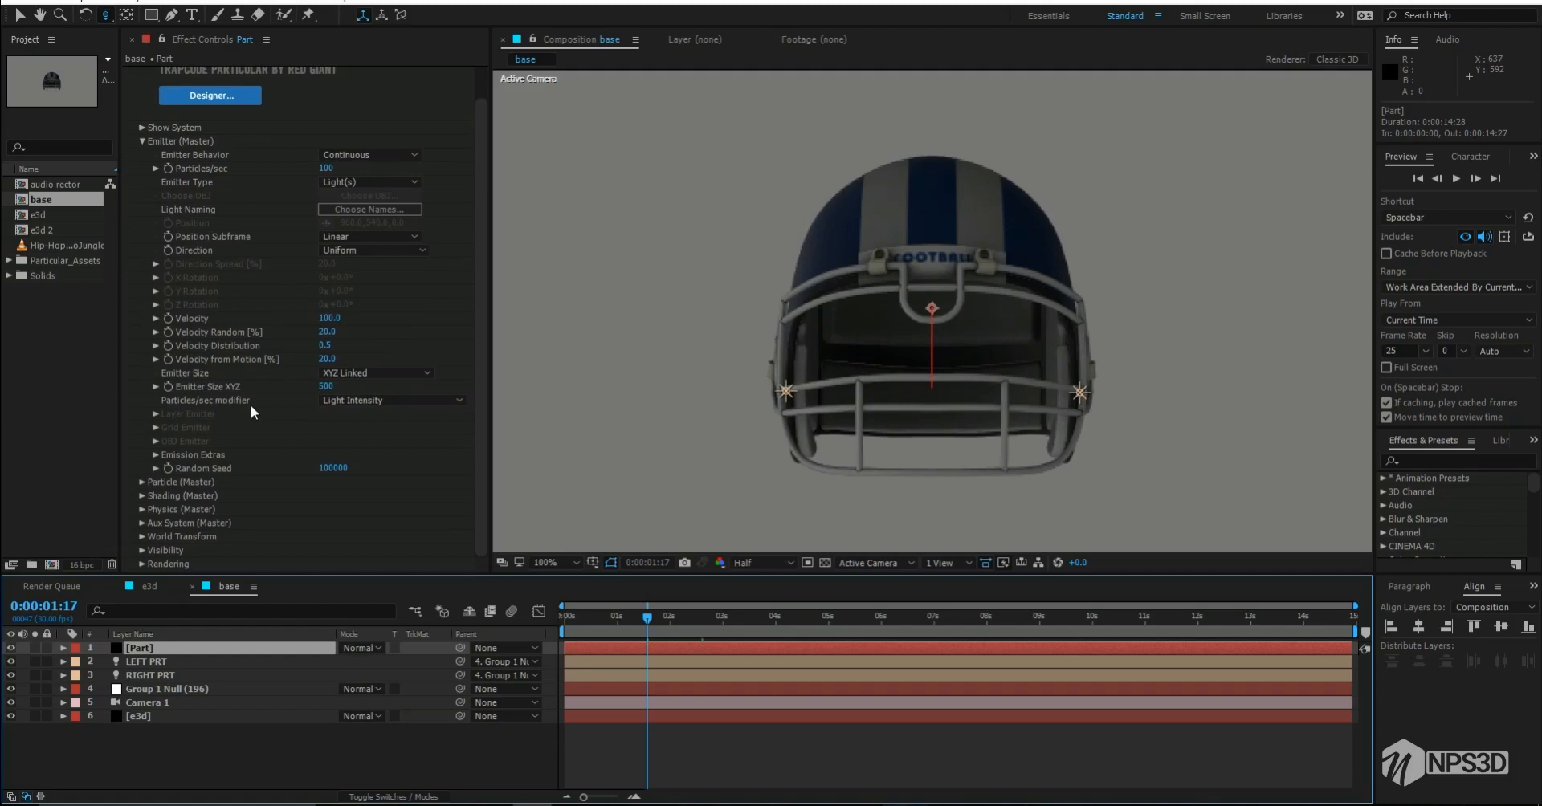
click(371, 400)
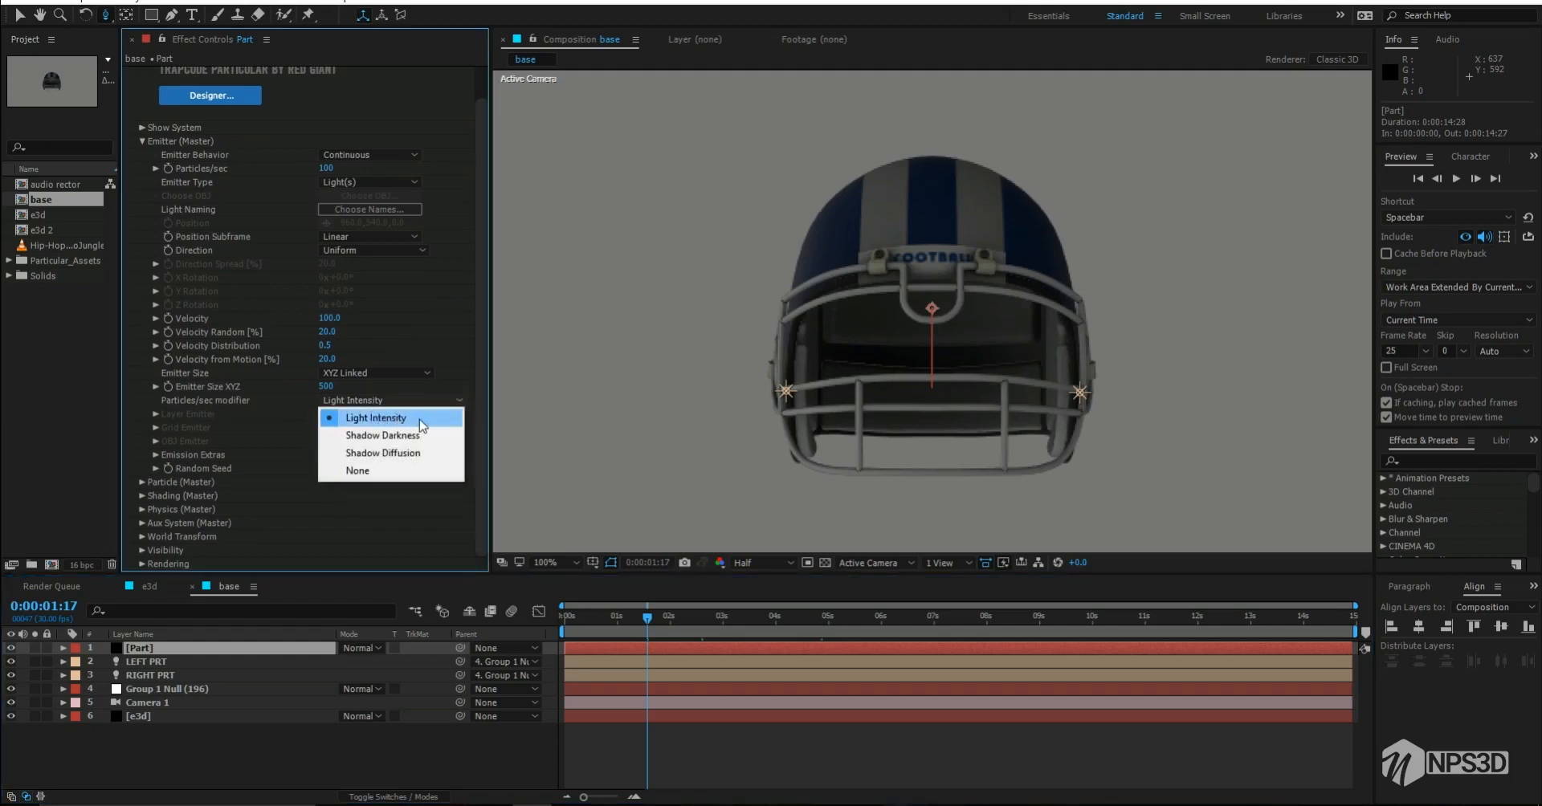
click(392, 471)
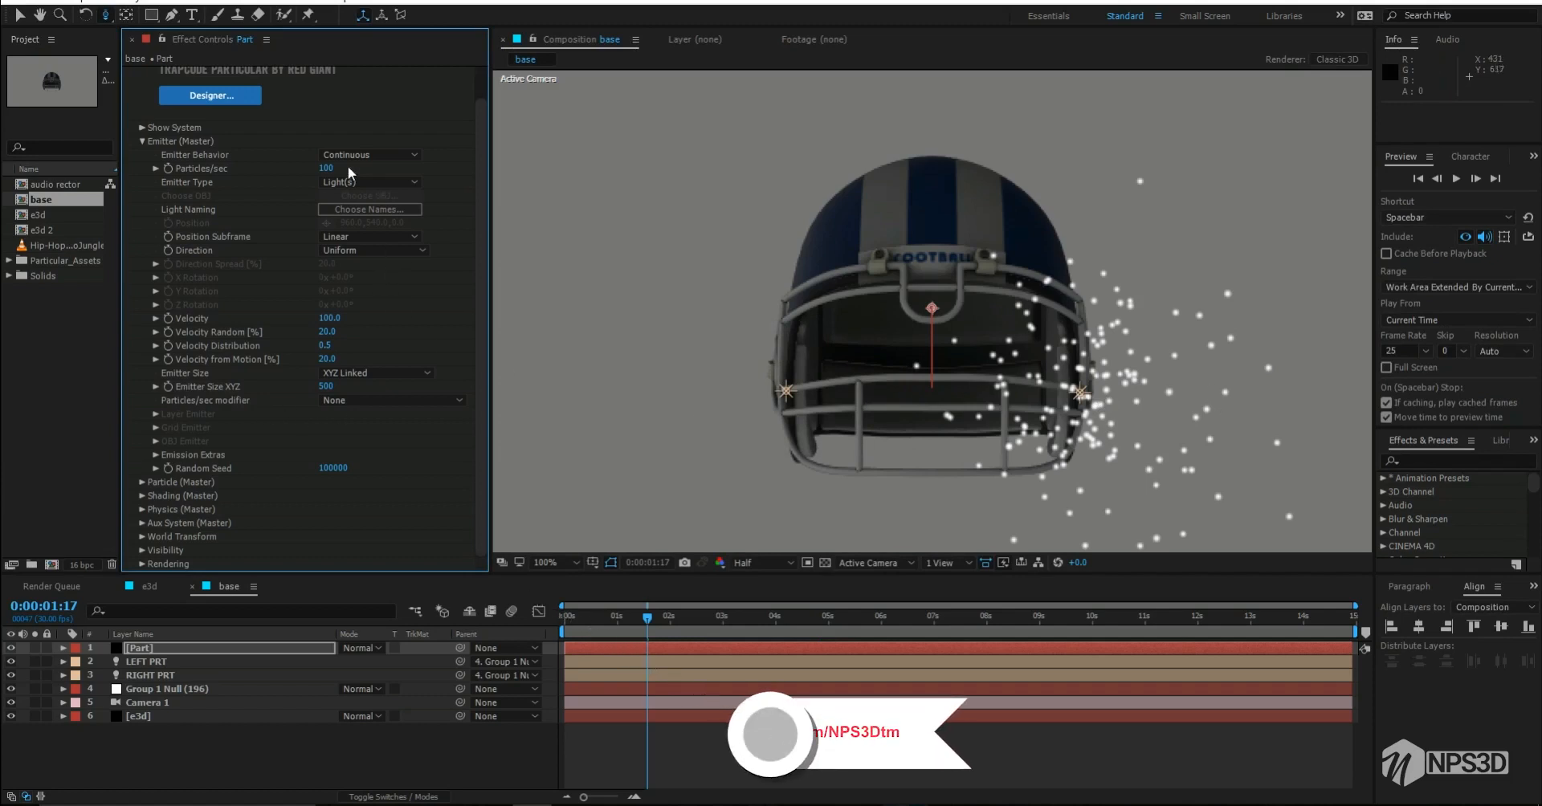
Step: Set the Particular emitter's Particles/sec to 1000
click(326, 170)
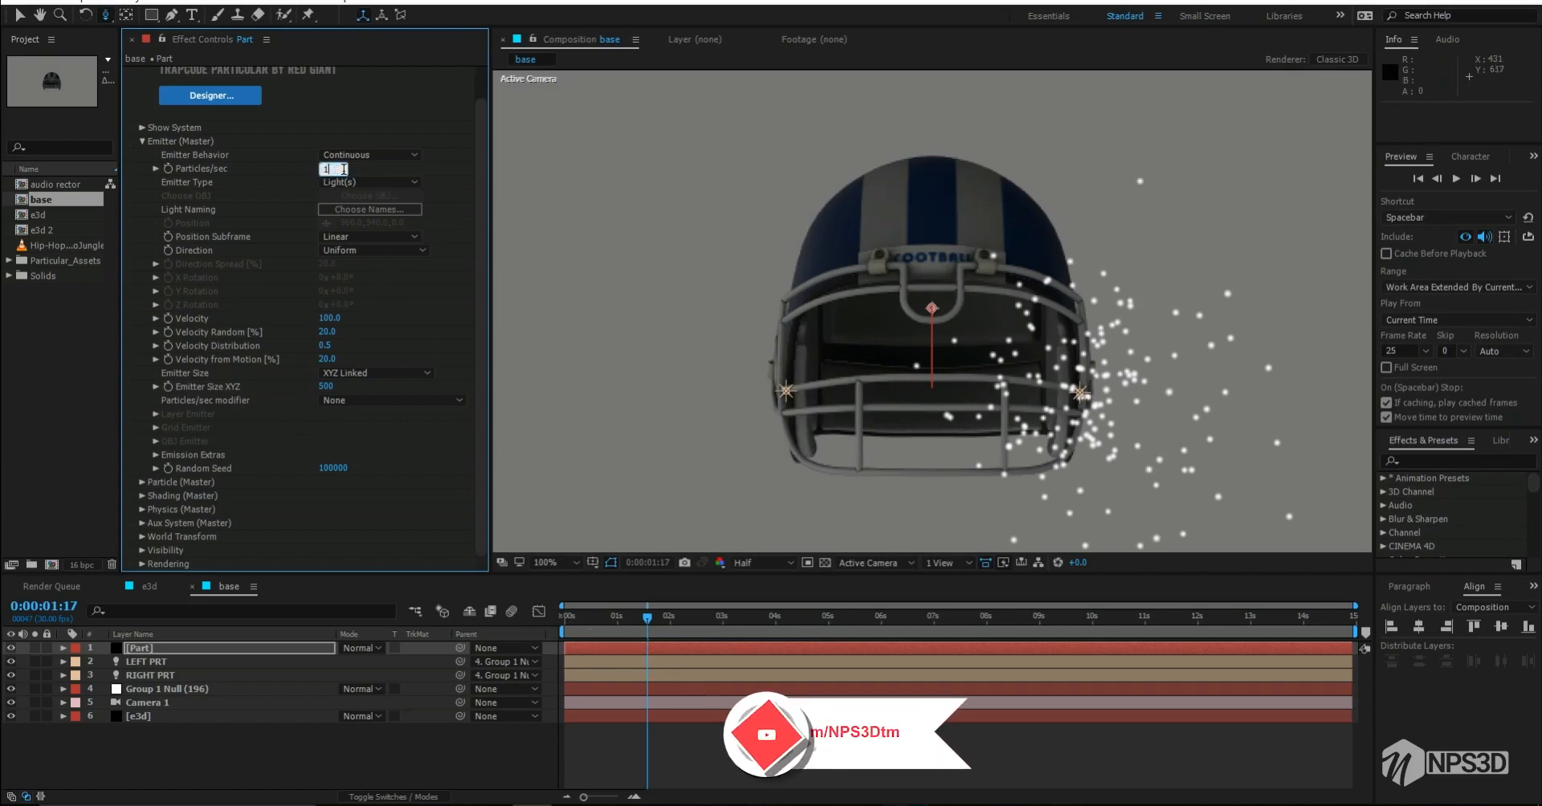
text(1000)
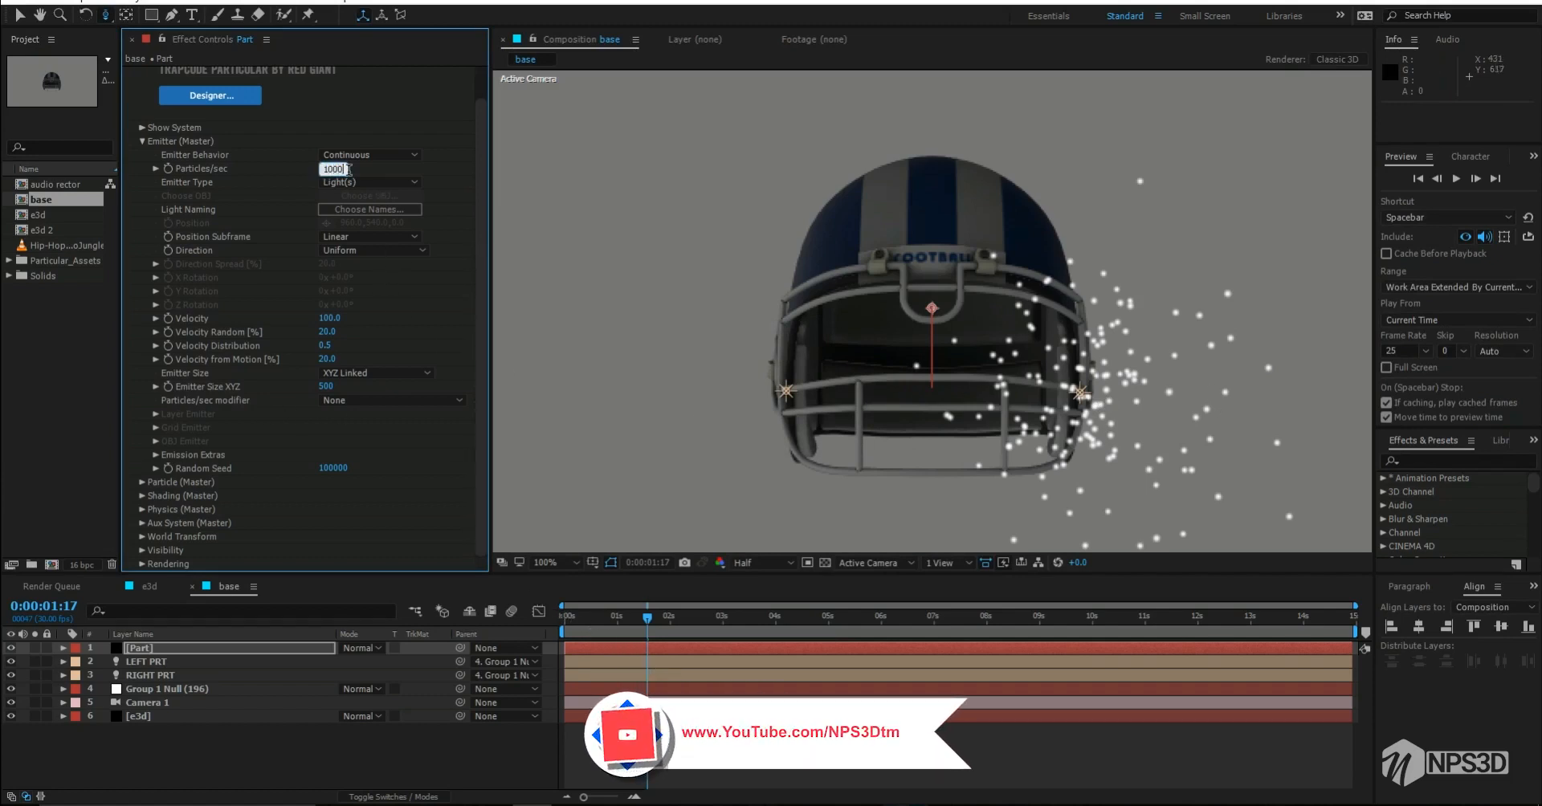
key(Return)
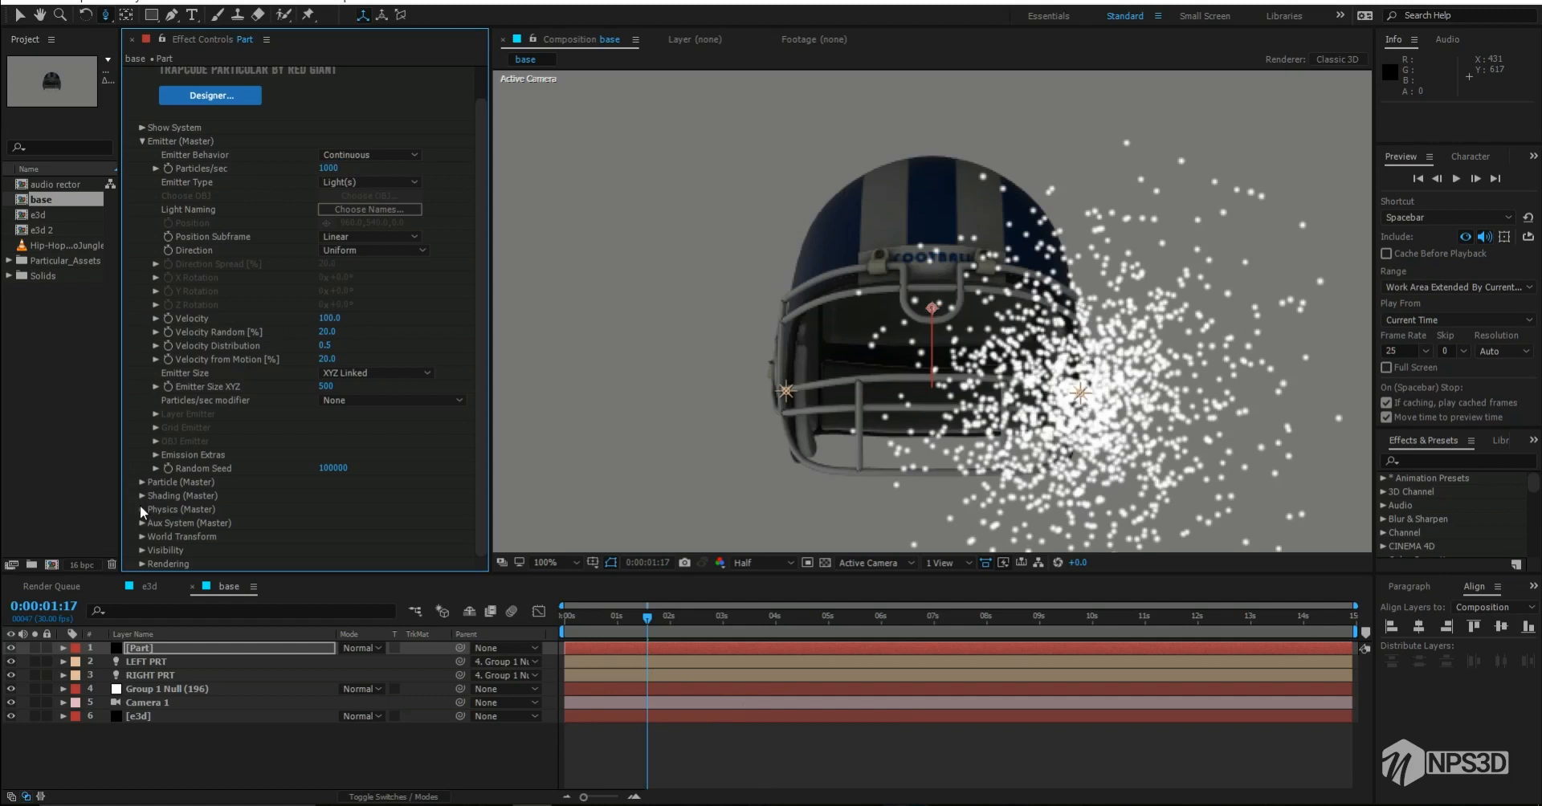
Step: Set the particle Size to 4 and apply the linear descending preset to Size over Life
click(141, 484)
scroll(161, 484, down, 5)
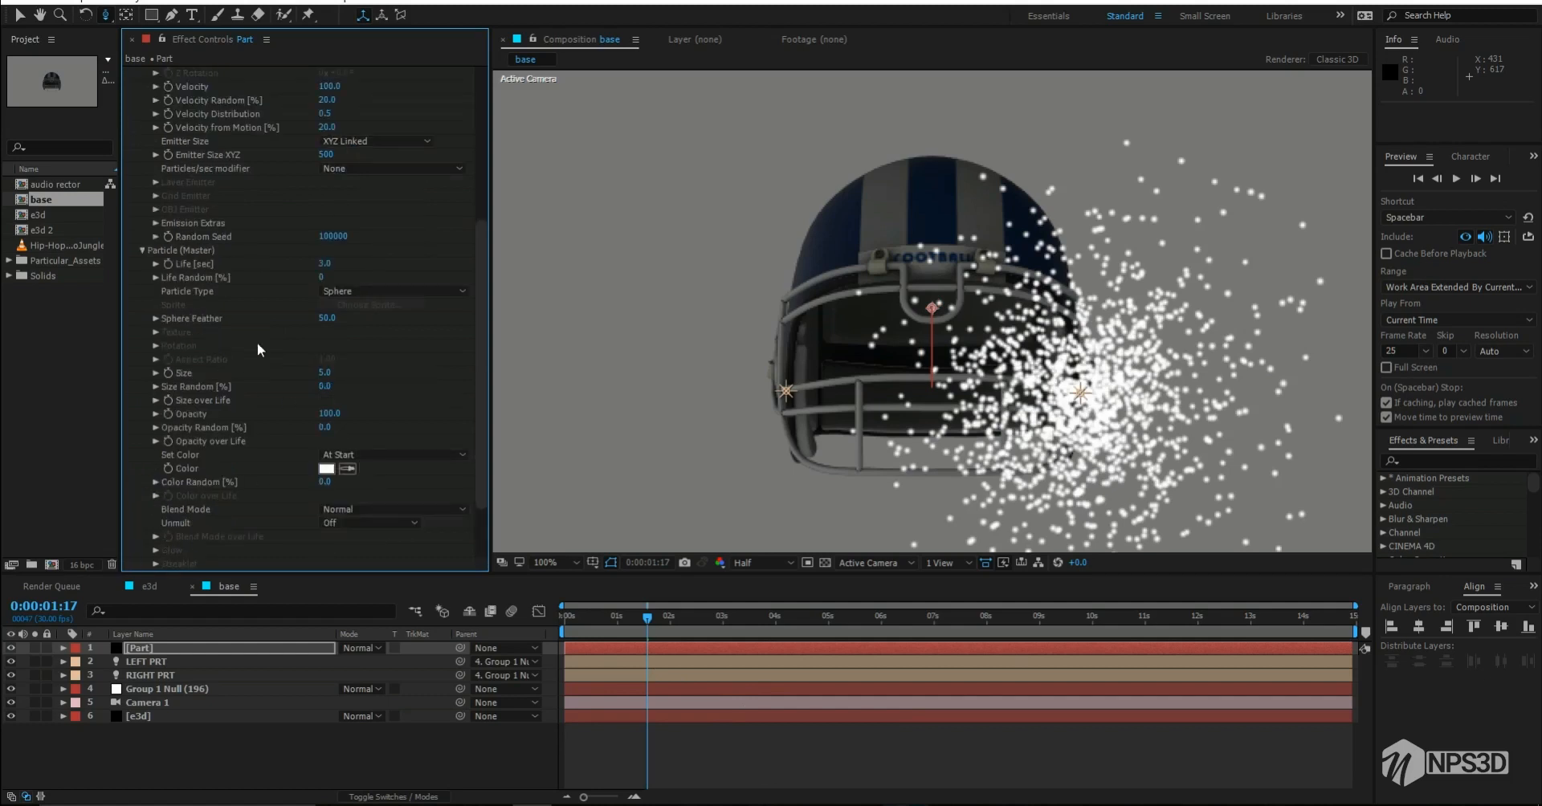
click(322, 374)
text(4)
key(Return)
click(157, 399)
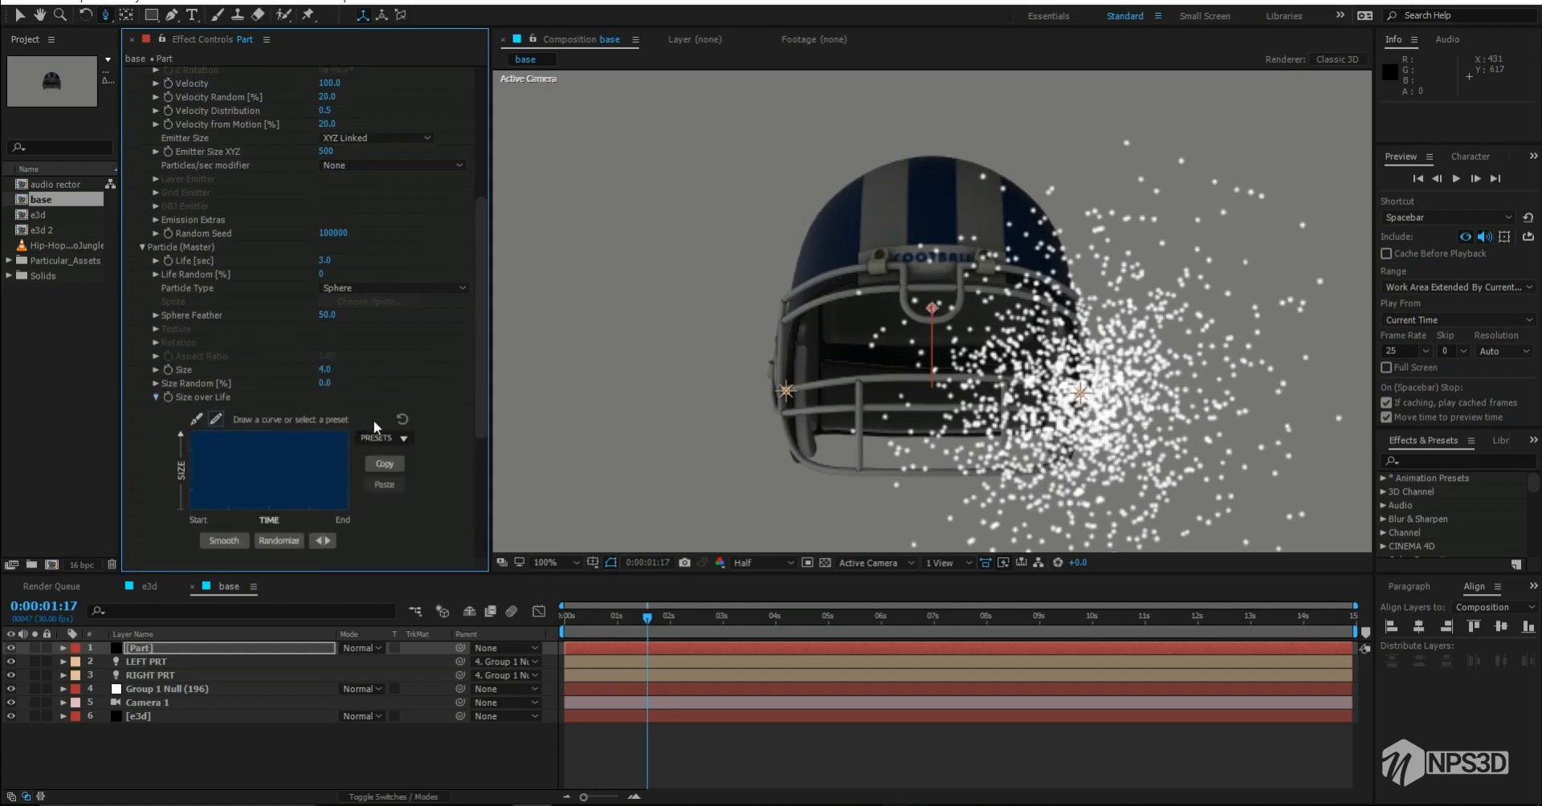
click(388, 436)
click(392, 477)
click(156, 398)
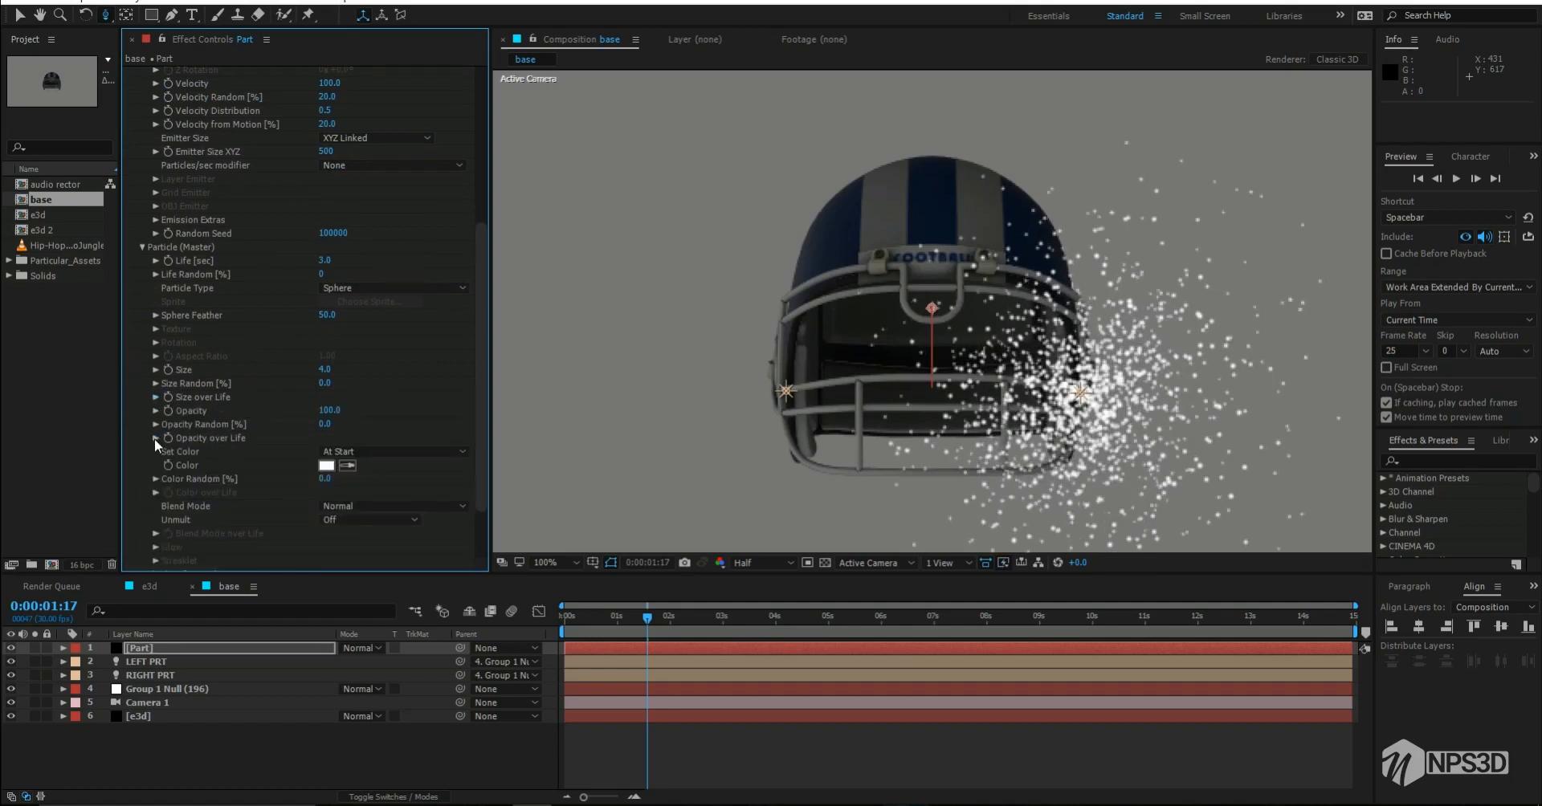
Step: Apply the linear descending preset to the particles' Opacity over Life
click(155, 438)
scroll(321, 435, down, 2)
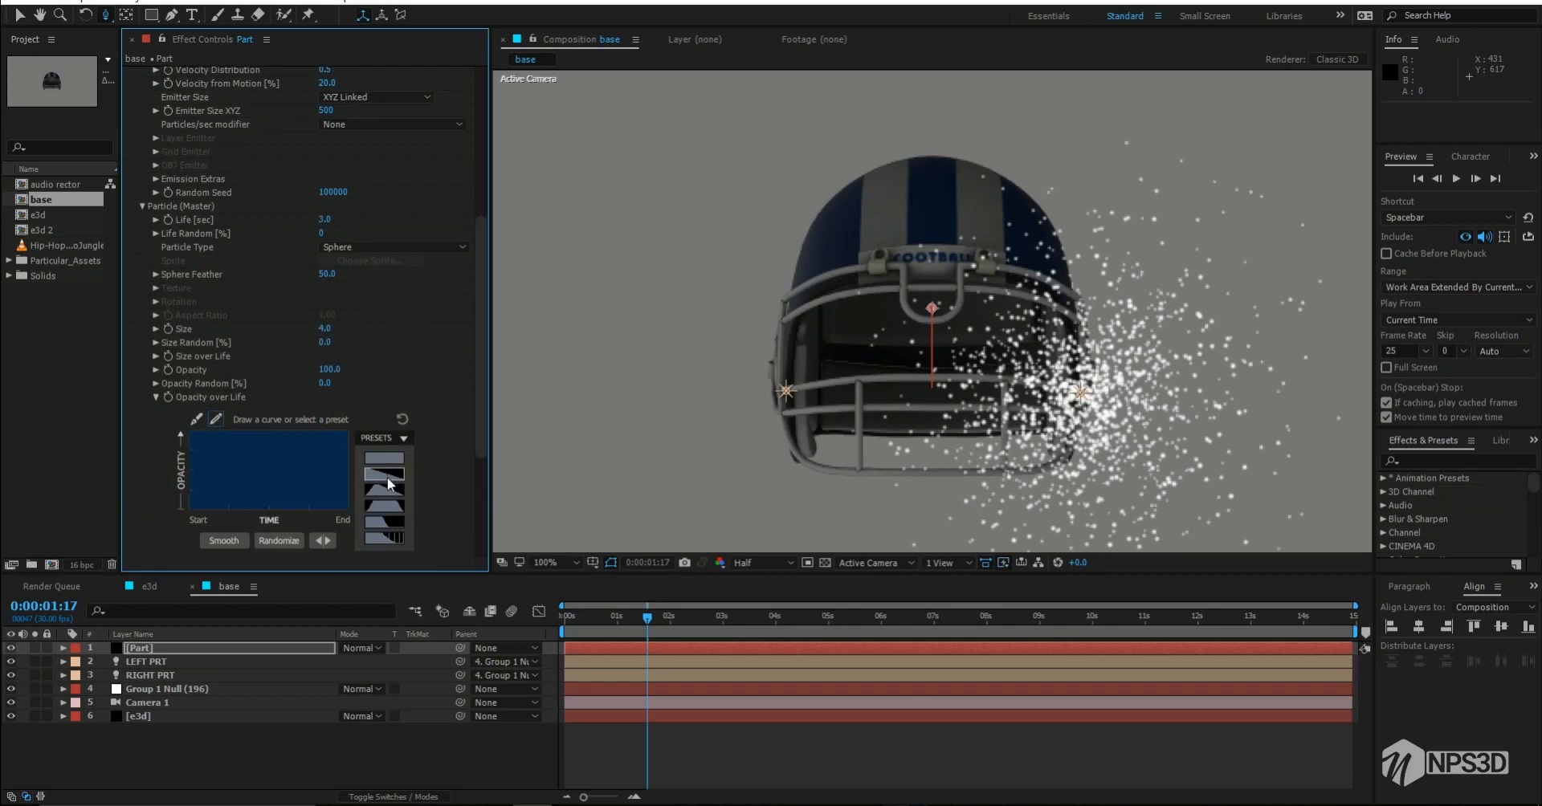
click(385, 476)
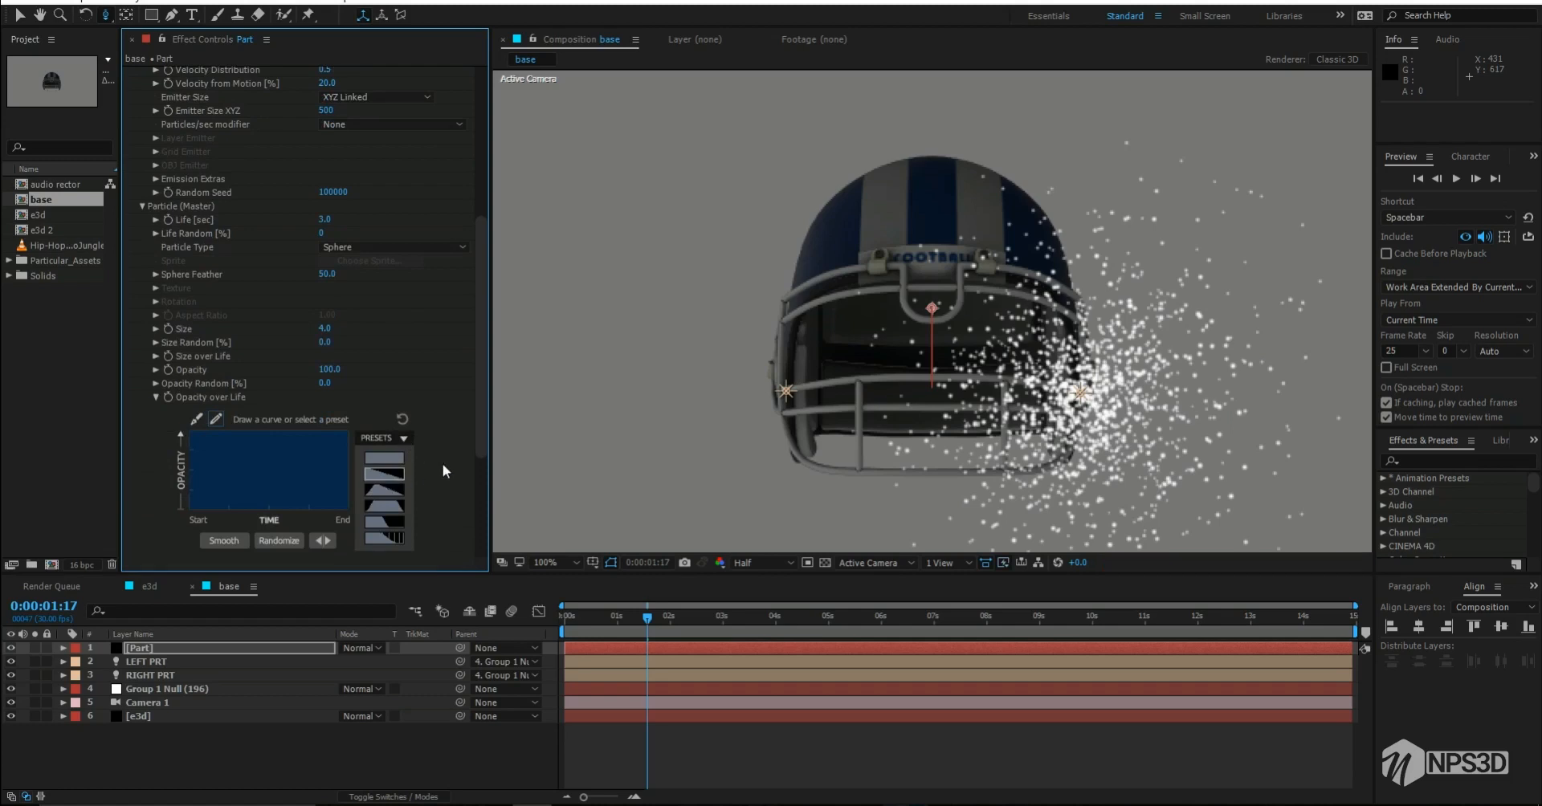
click(157, 398)
Step: Set the particles' Set Color option to Over Life and their Life to 2 seconds
click(373, 411)
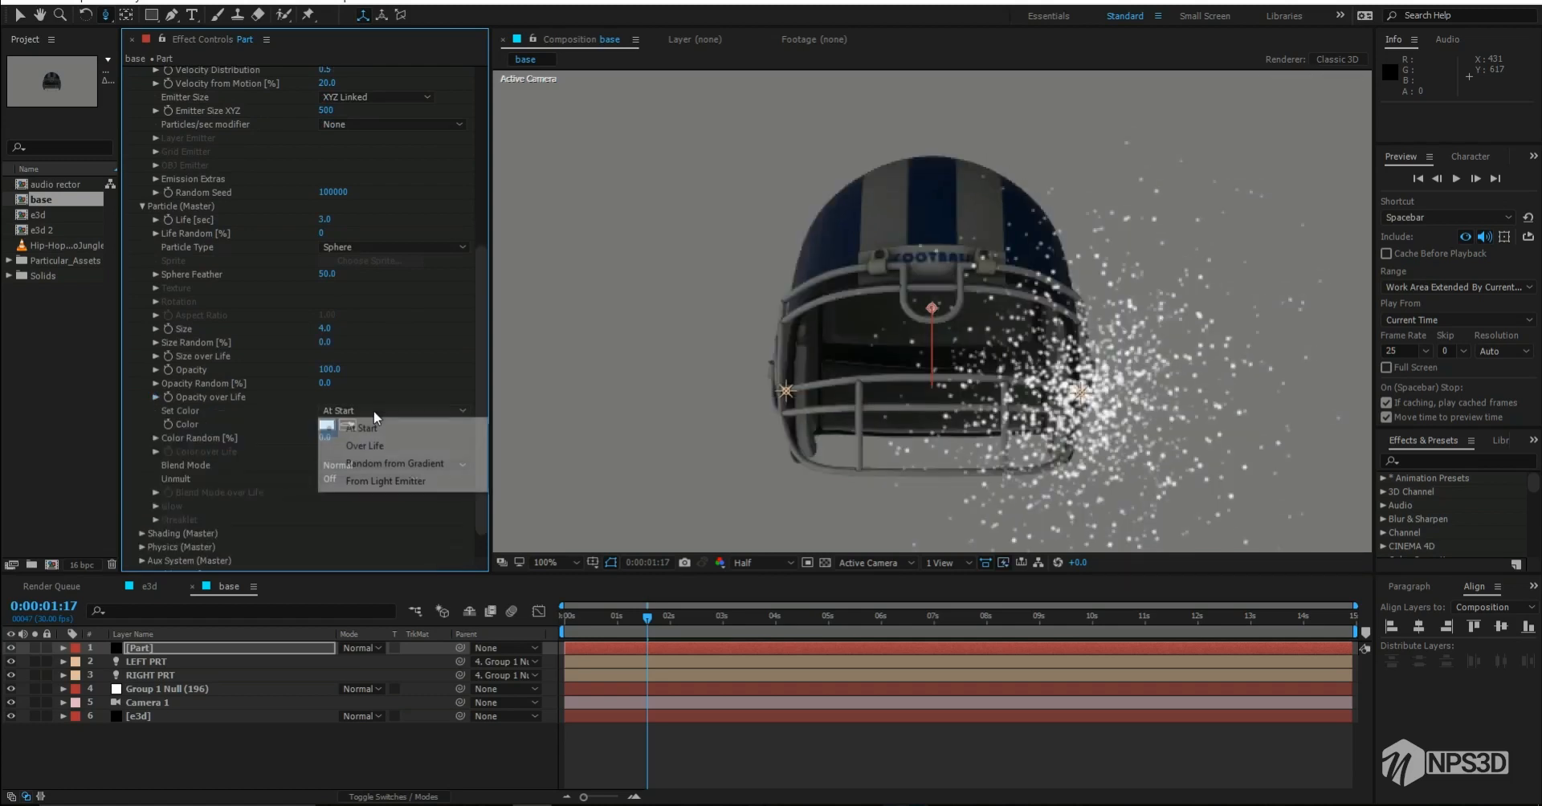
click(374, 445)
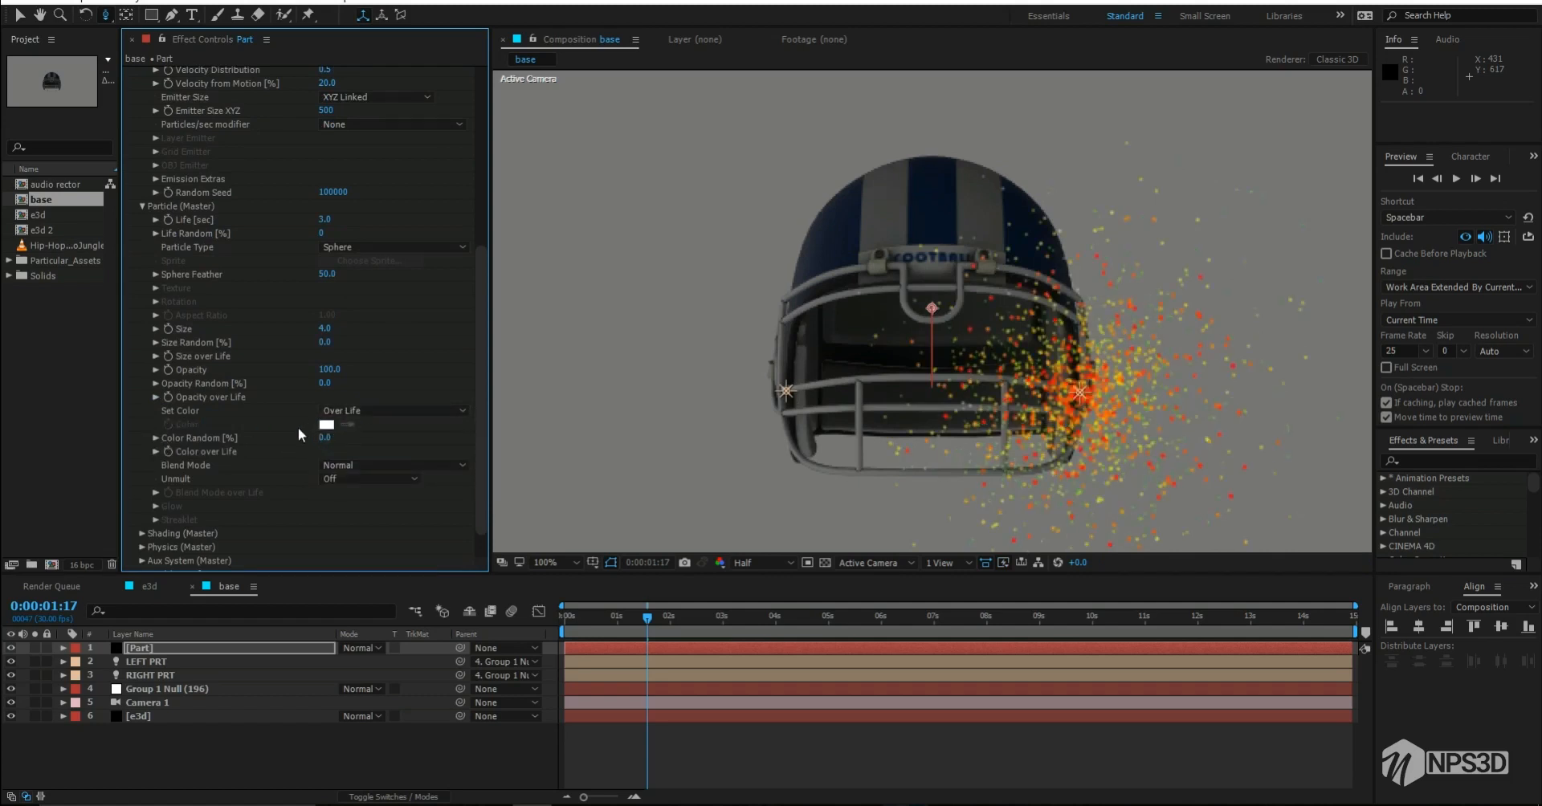
scroll(247, 455, up, 3)
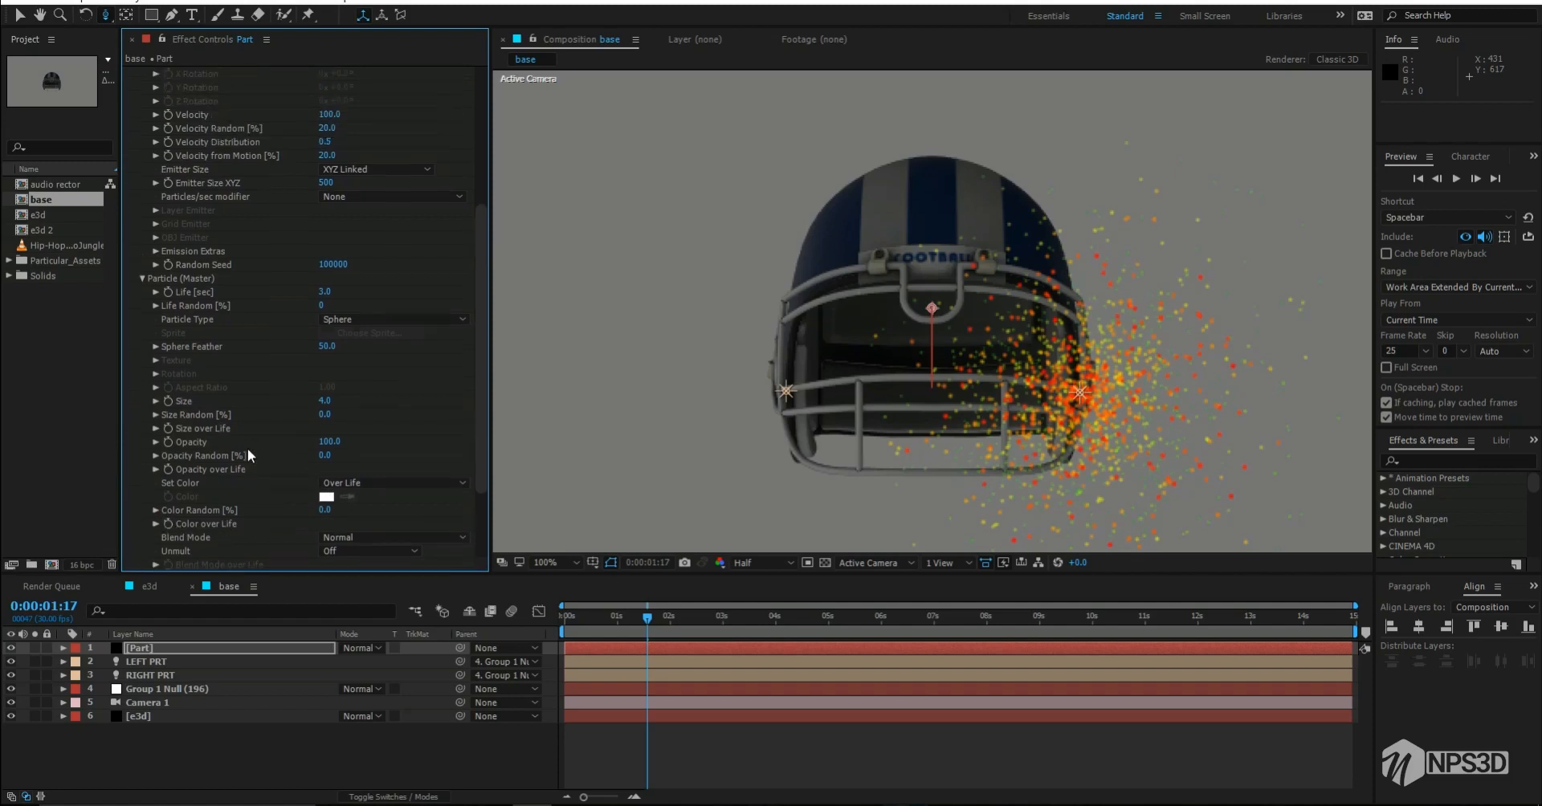
click(325, 292)
text(2)
key(Return)
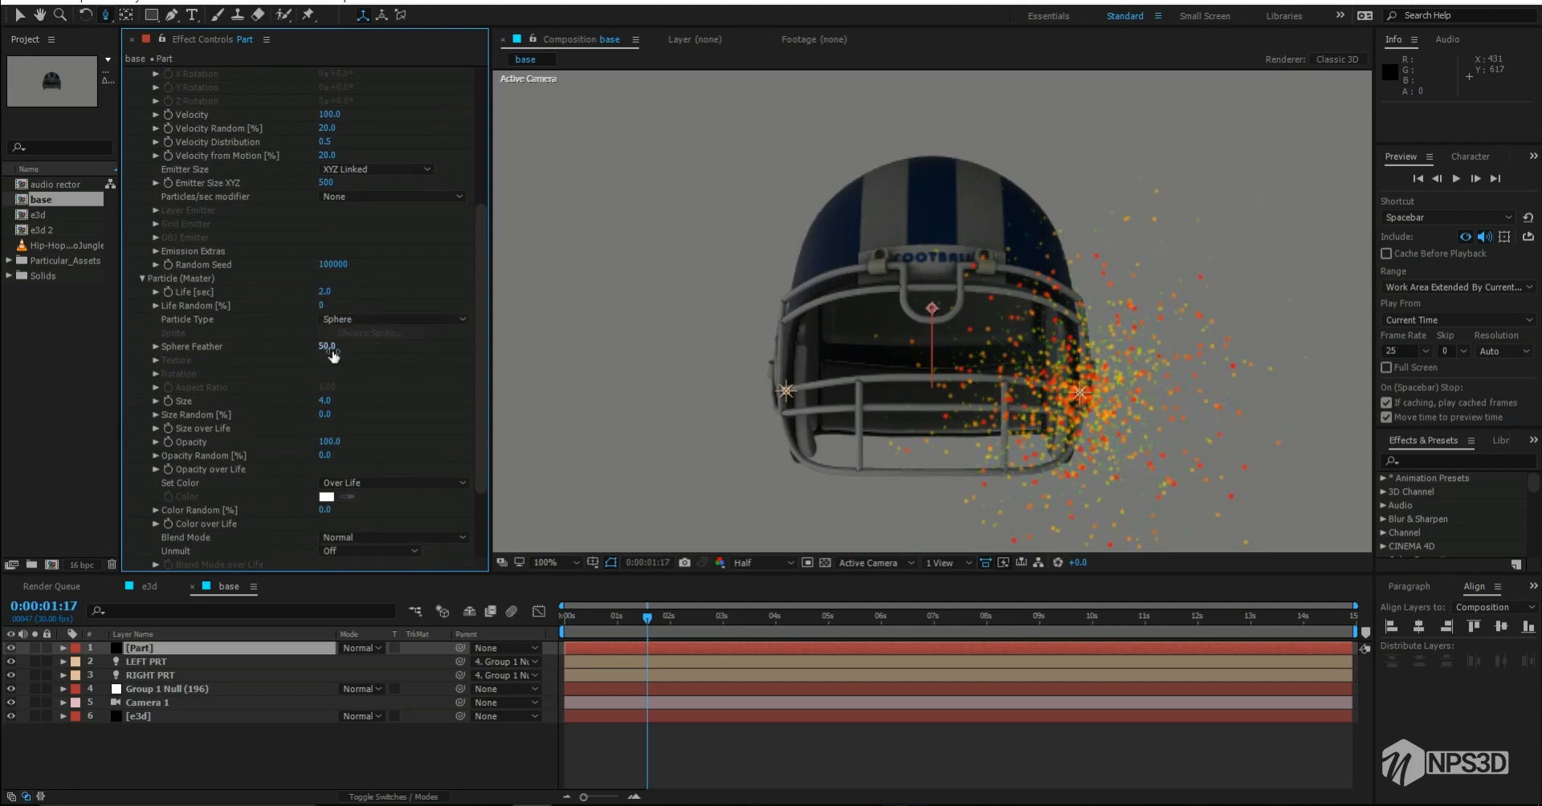
Step: Set Wind X to 300 in the Air settings of Particular's Physics section
click(142, 278)
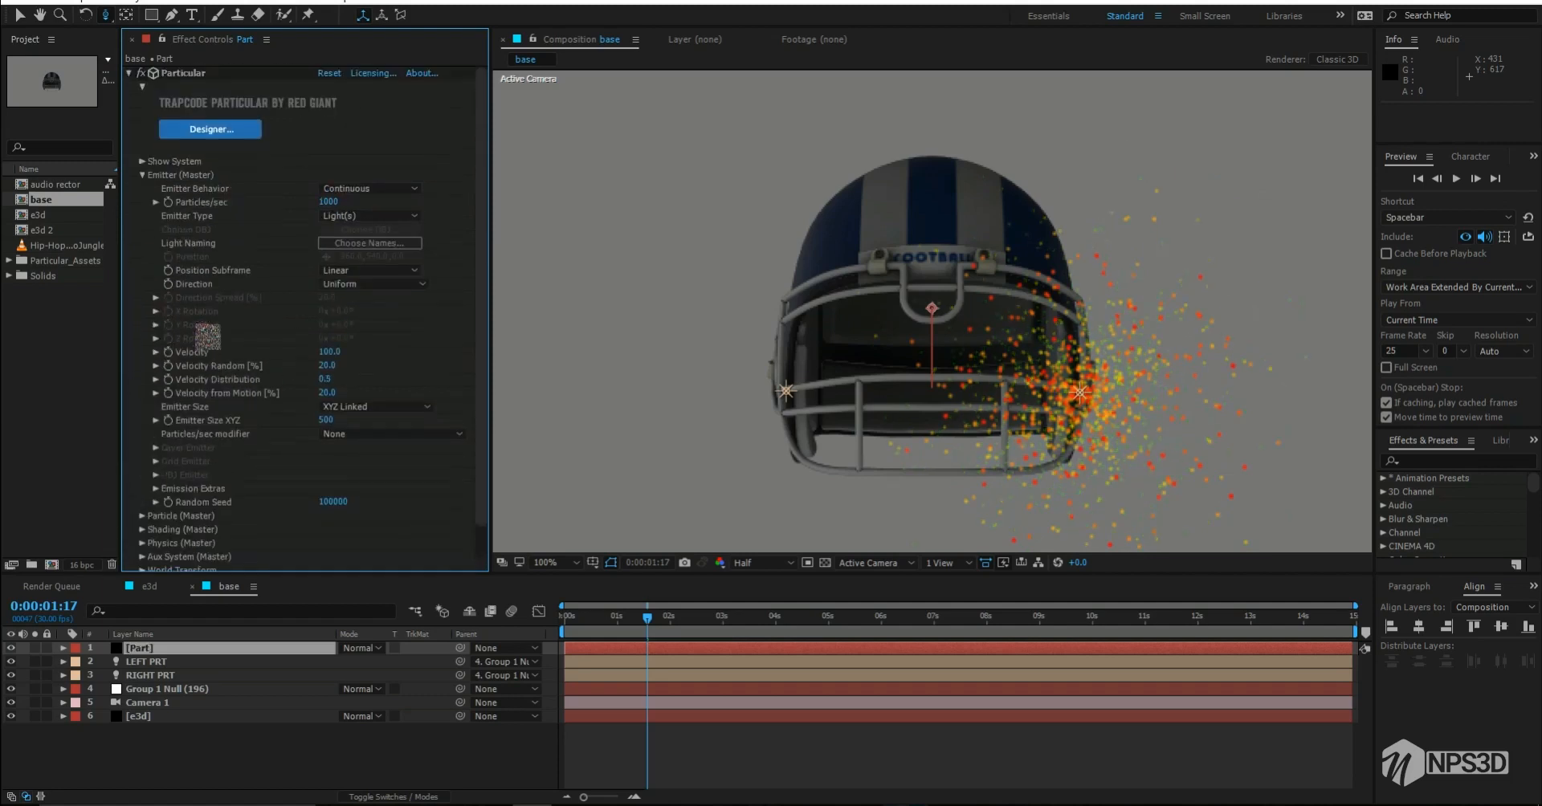
click(146, 175)
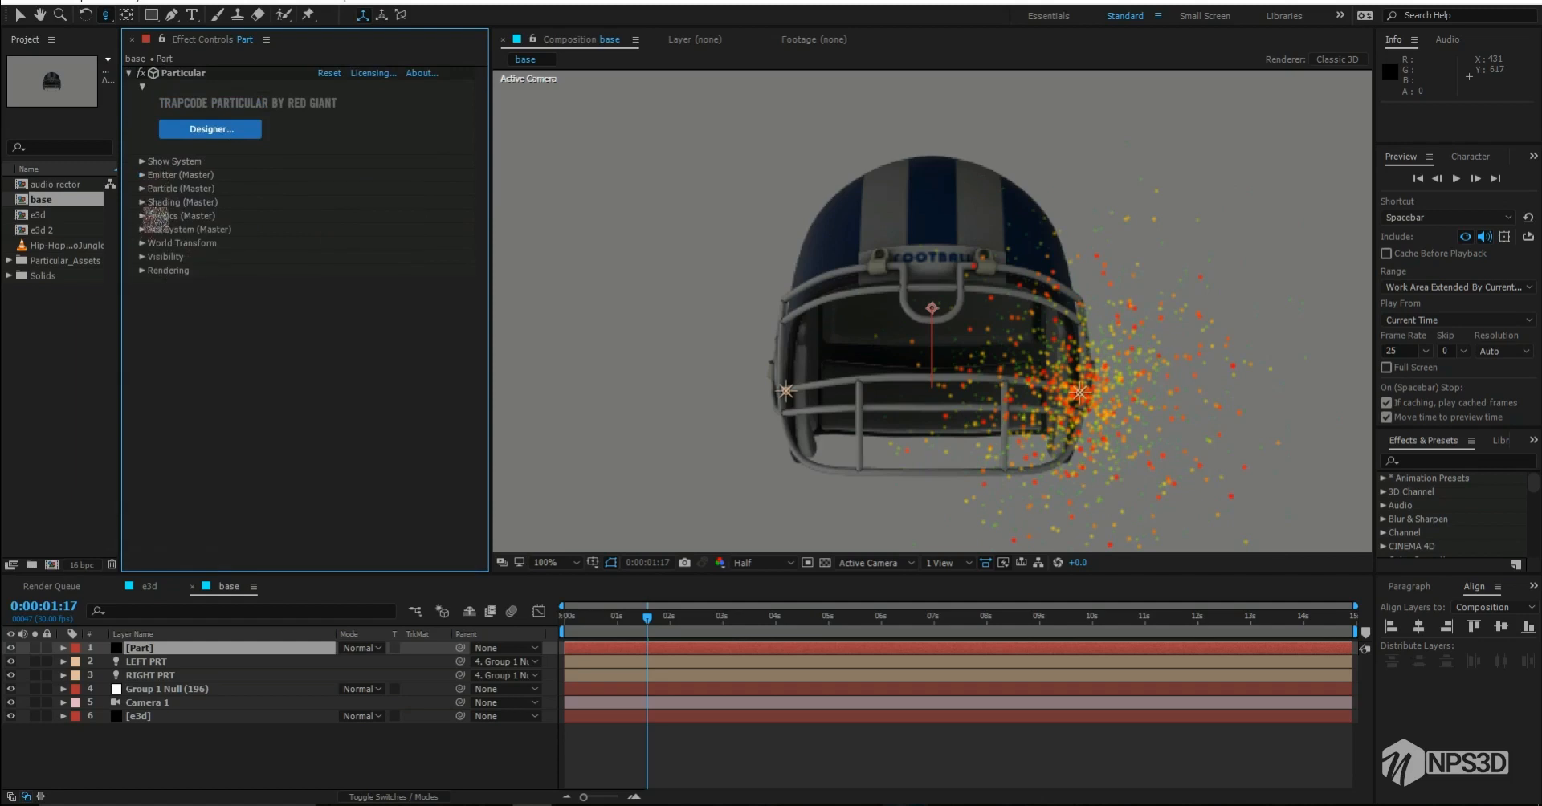
click(157, 215)
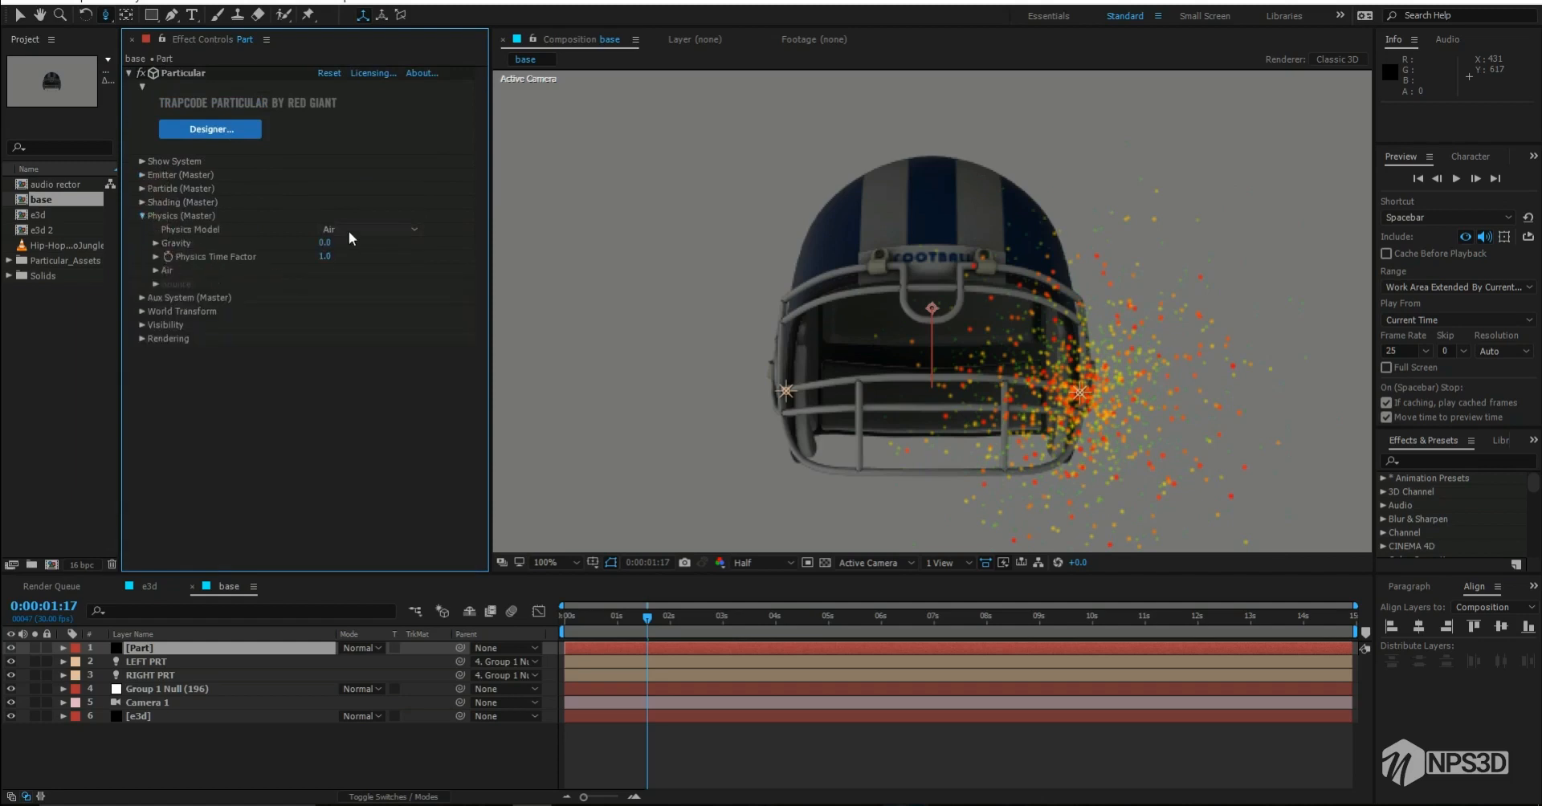
click(349, 229)
click(156, 270)
click(156, 270)
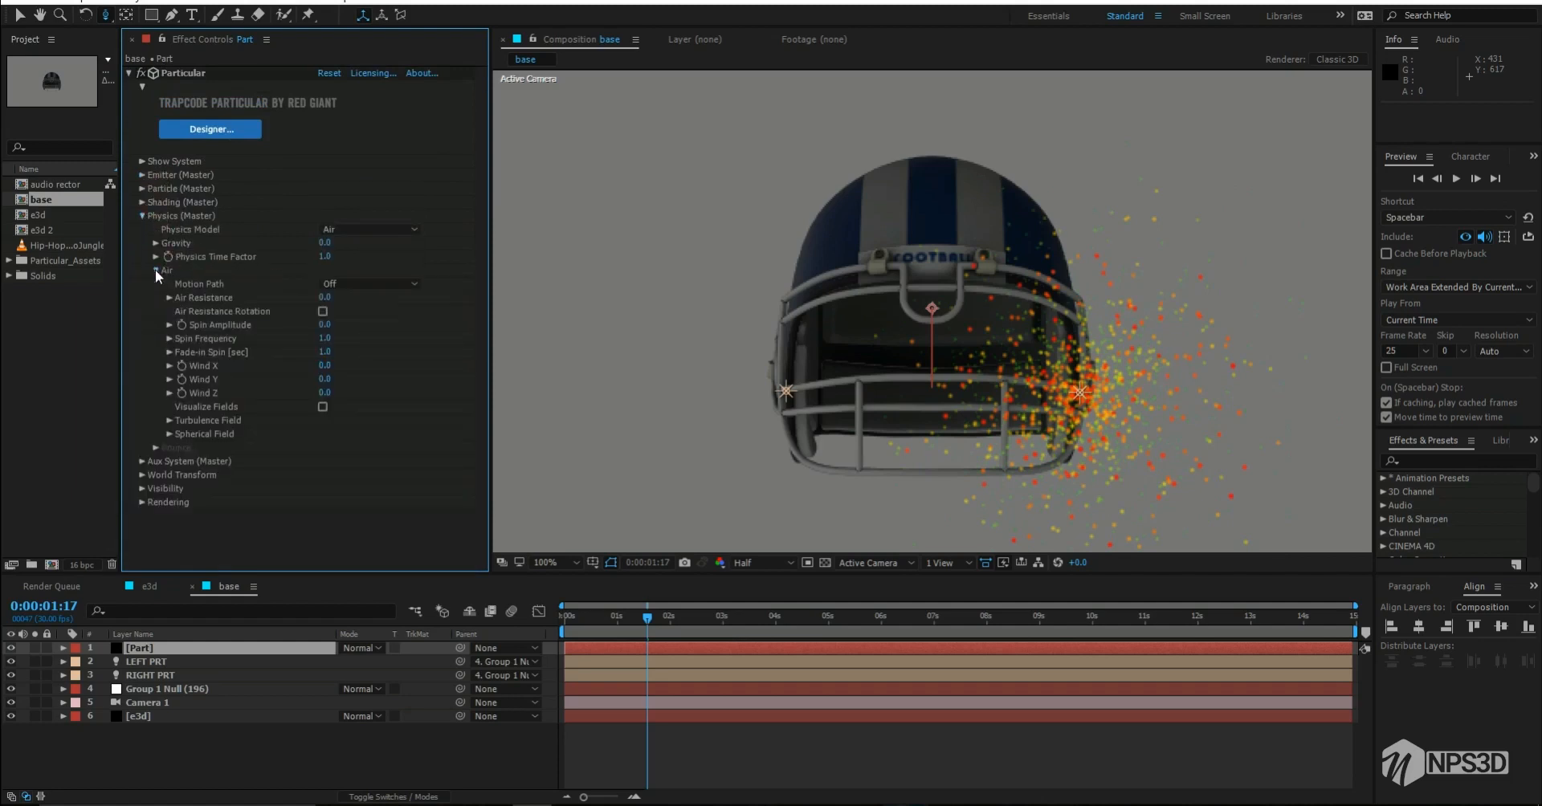
click(169, 420)
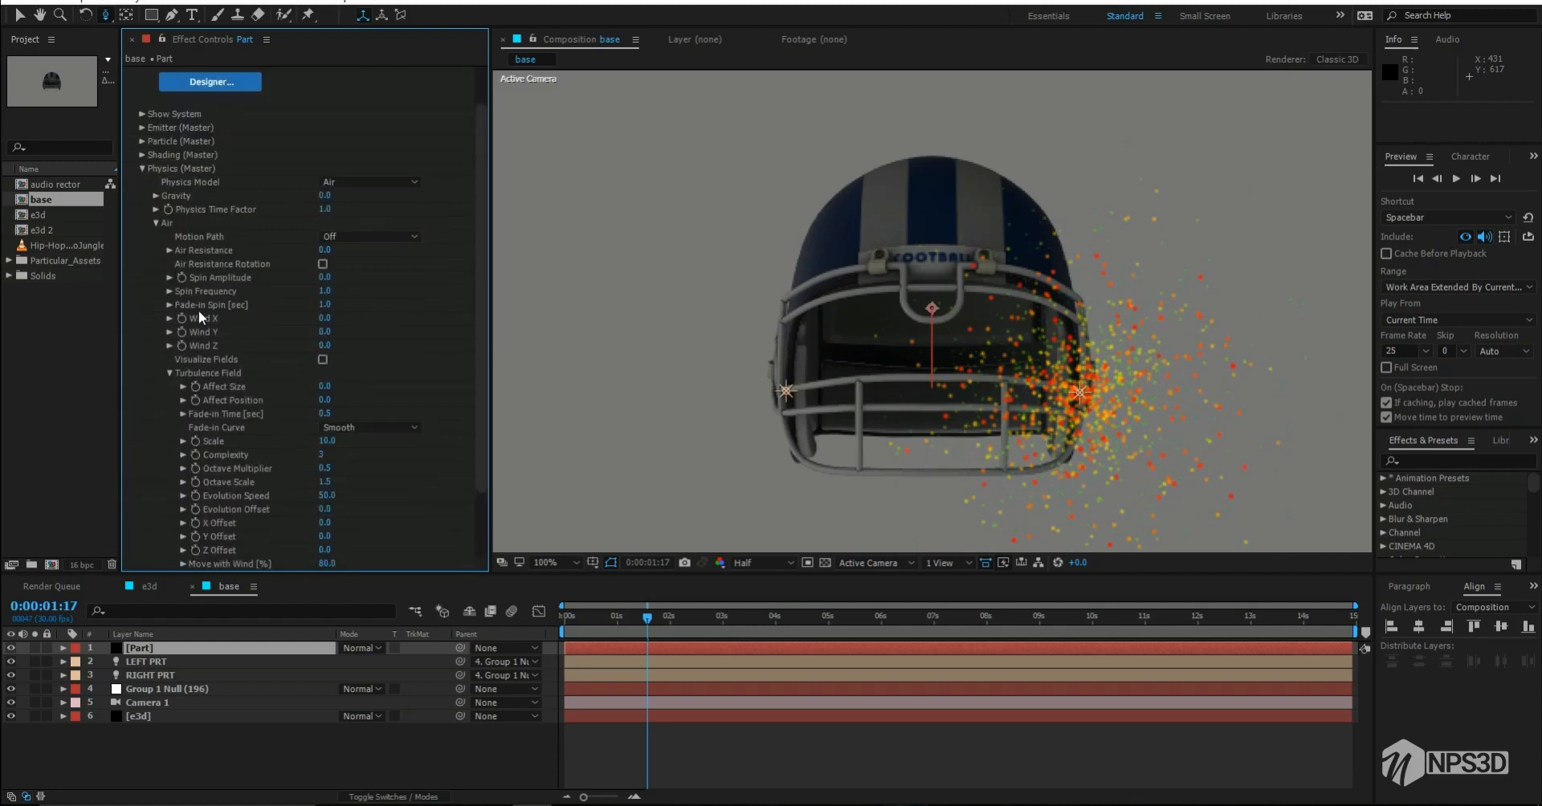
click(168, 373)
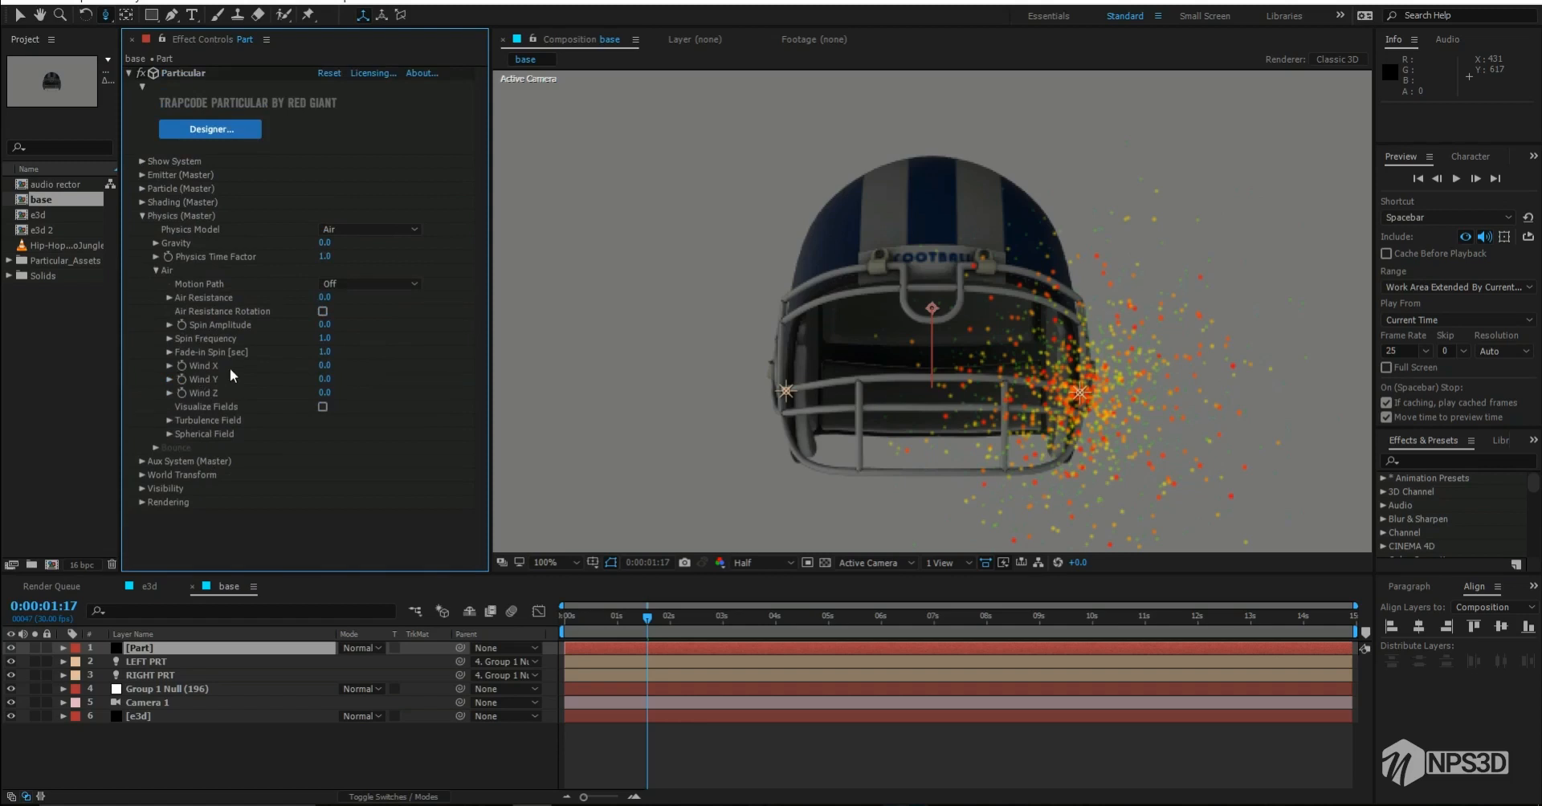
click(334, 366)
text(300)
key(Return)
Step: Shift the helmet aside in the camera view and set the Air physics Spin Amplitude to 4
drag(964, 374, 868, 370)
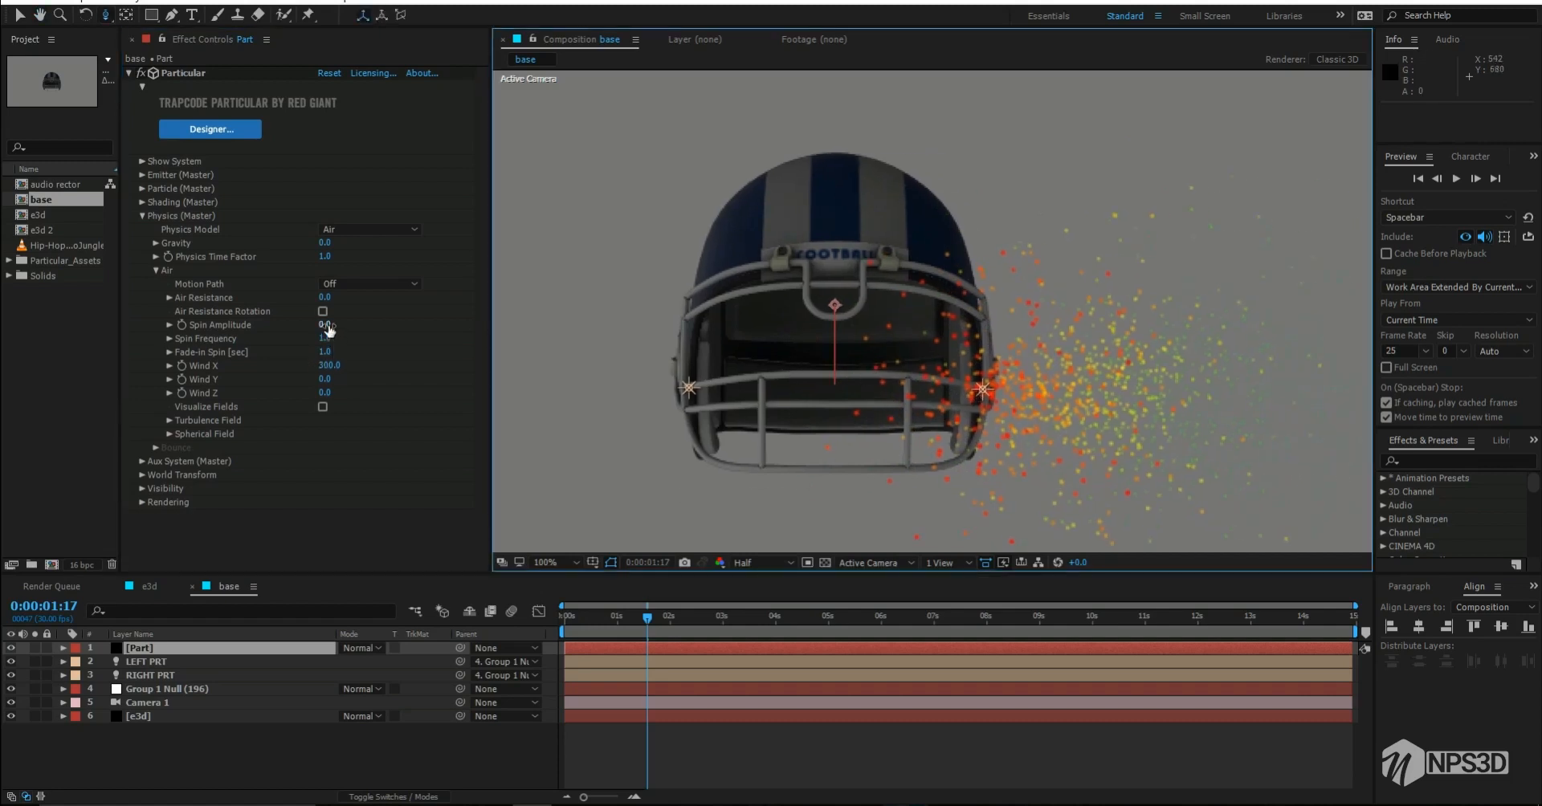
click(325, 325)
text(4)
key(Return)
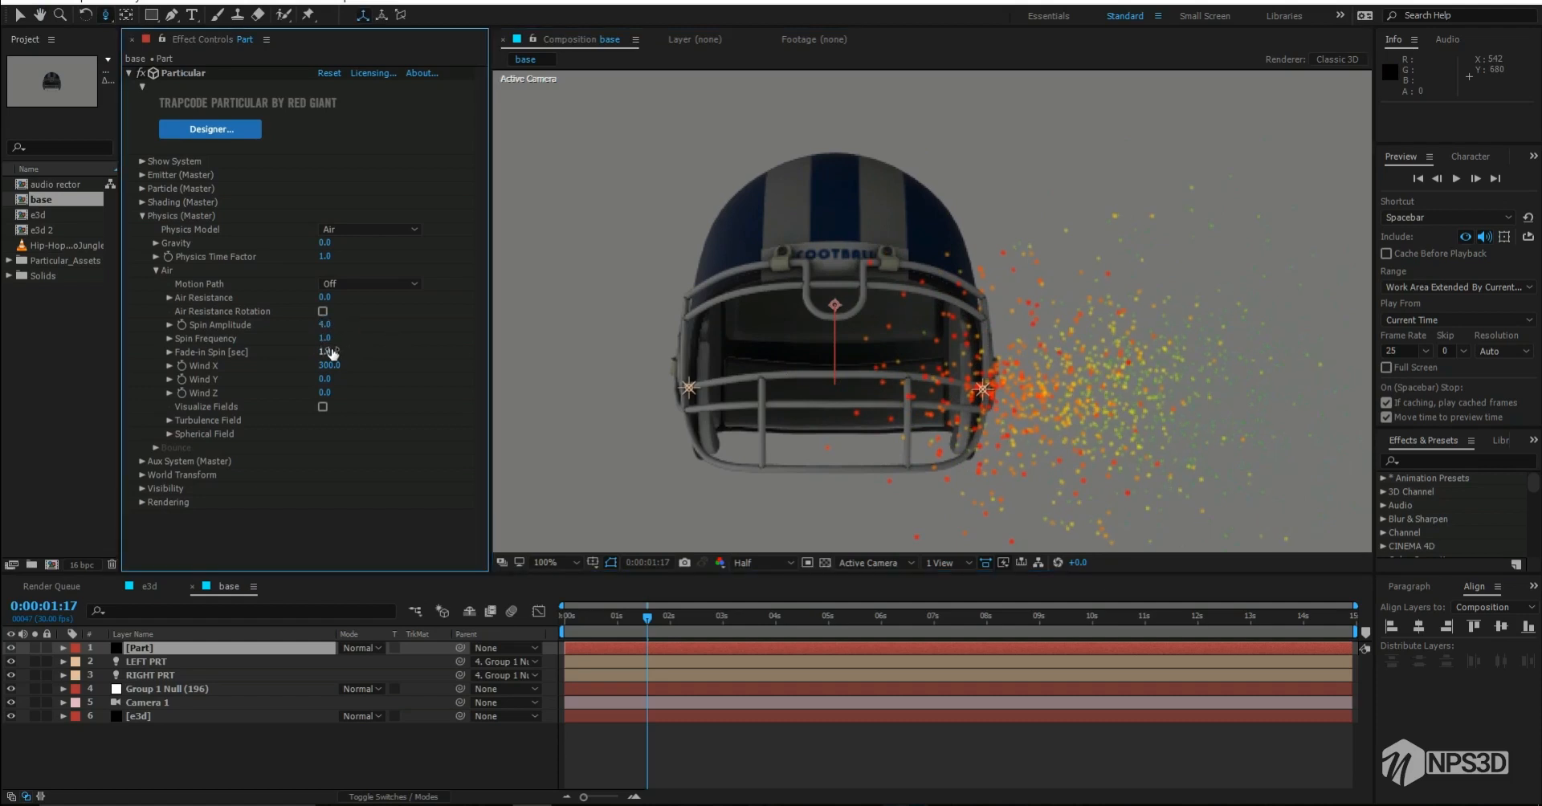
Step: In the Turbulence Field, set Affect Position to 151 and Affect Size to 34
click(169, 422)
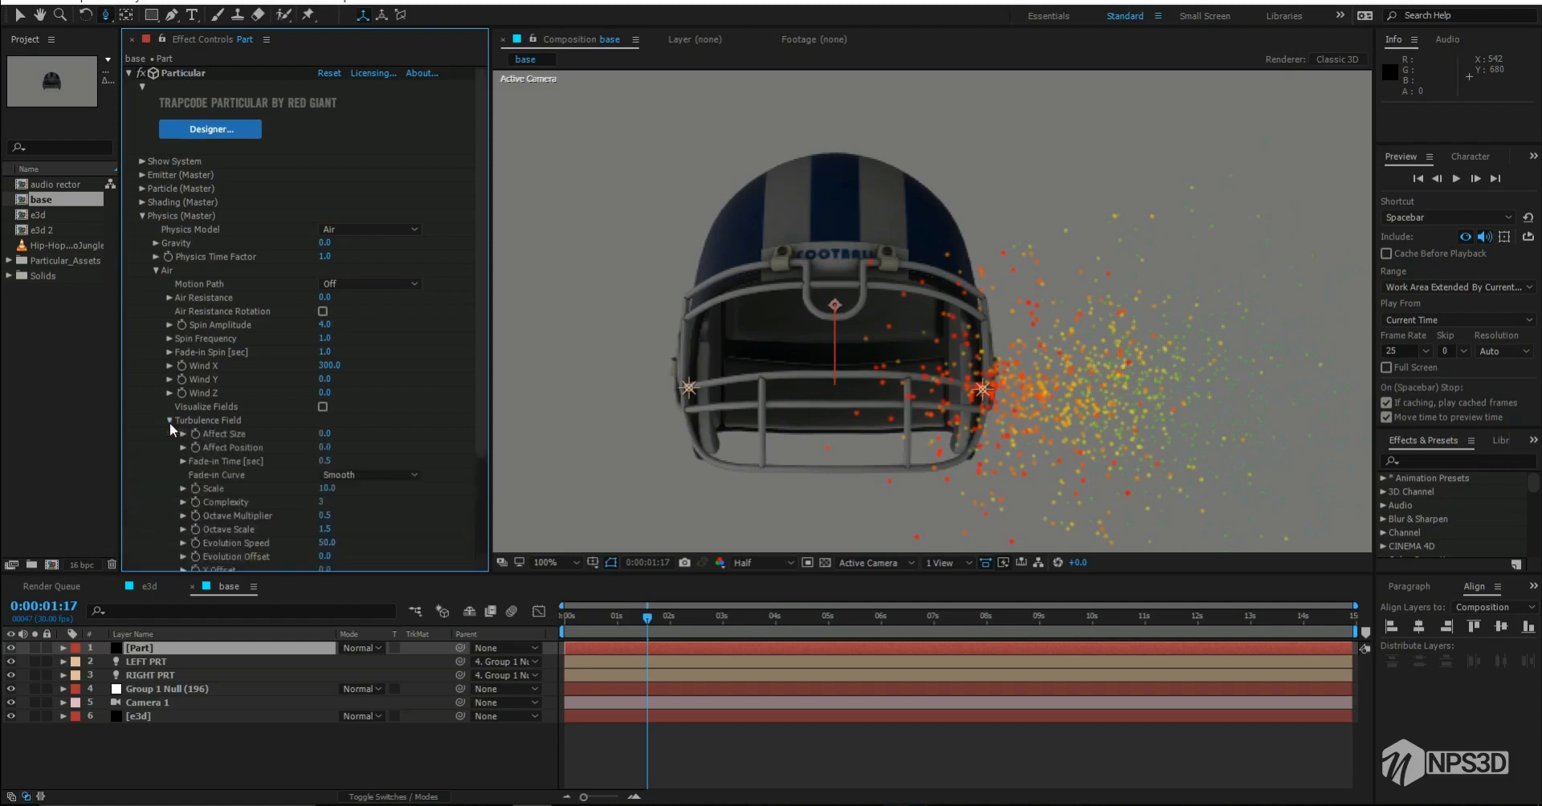
scroll(170, 422, down, 1)
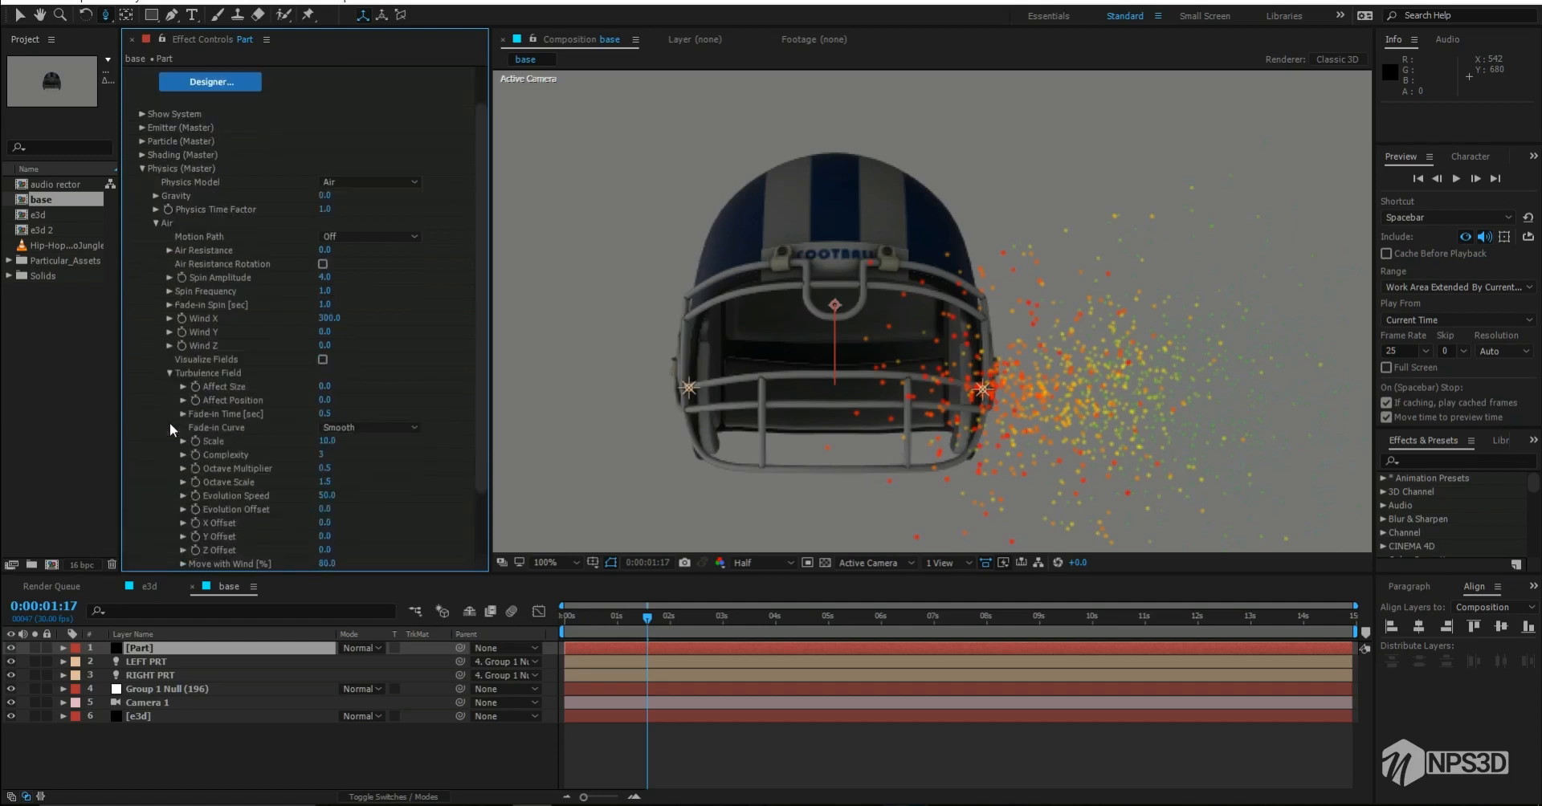
click(326, 387)
drag(324, 400, 440, 396)
drag(330, 388, 417, 374)
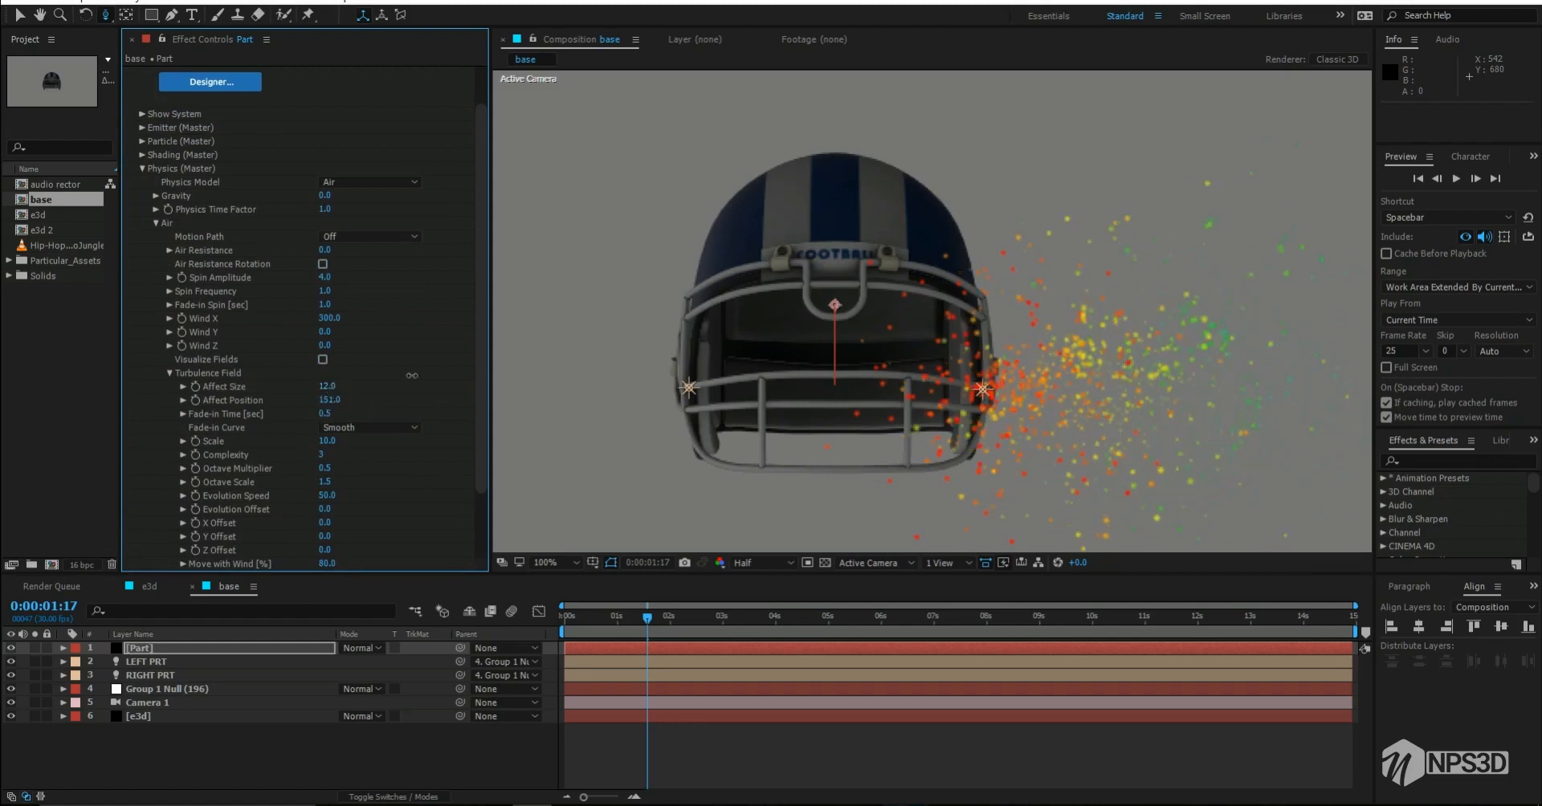
click(330, 388)
text(1)
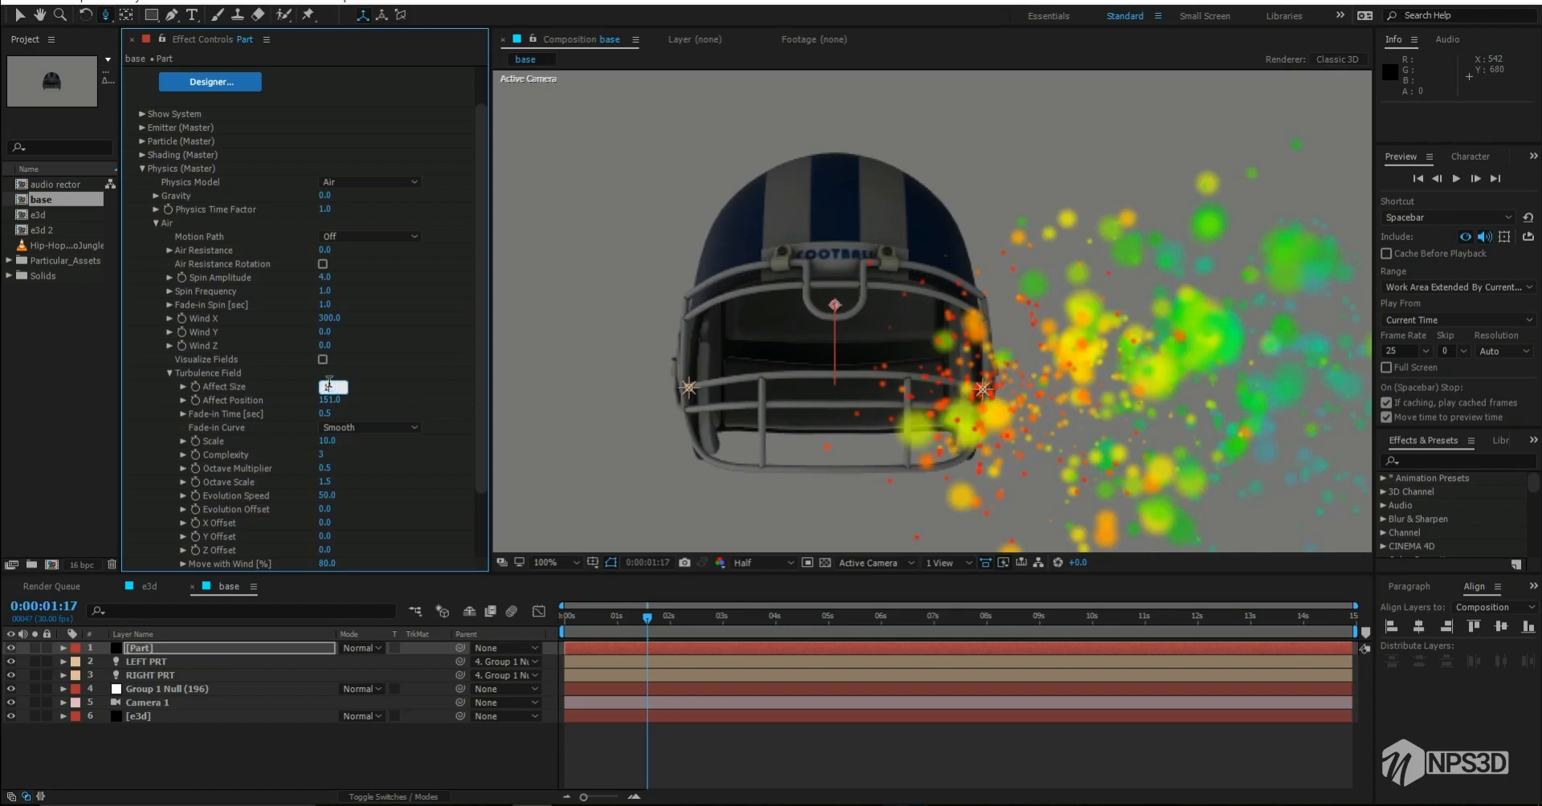
drag(331, 385, 298, 384)
click(389, 385)
scroll(907, 390, down, 1)
scroll(907, 390, up, 1)
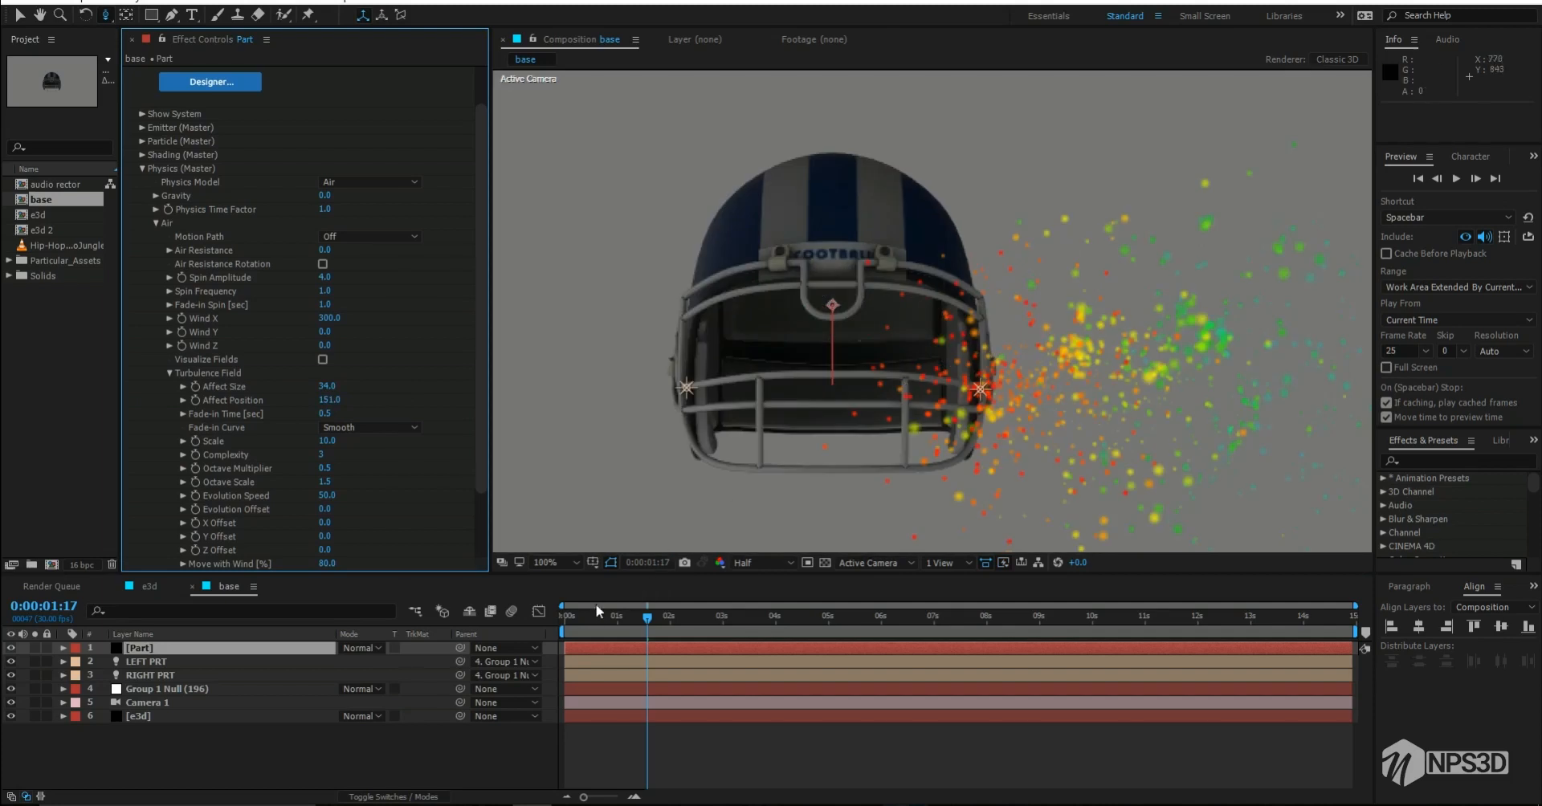
Step: Review the particle motion from the first frame to 0:00:01:09
click(591, 613)
click(564, 625)
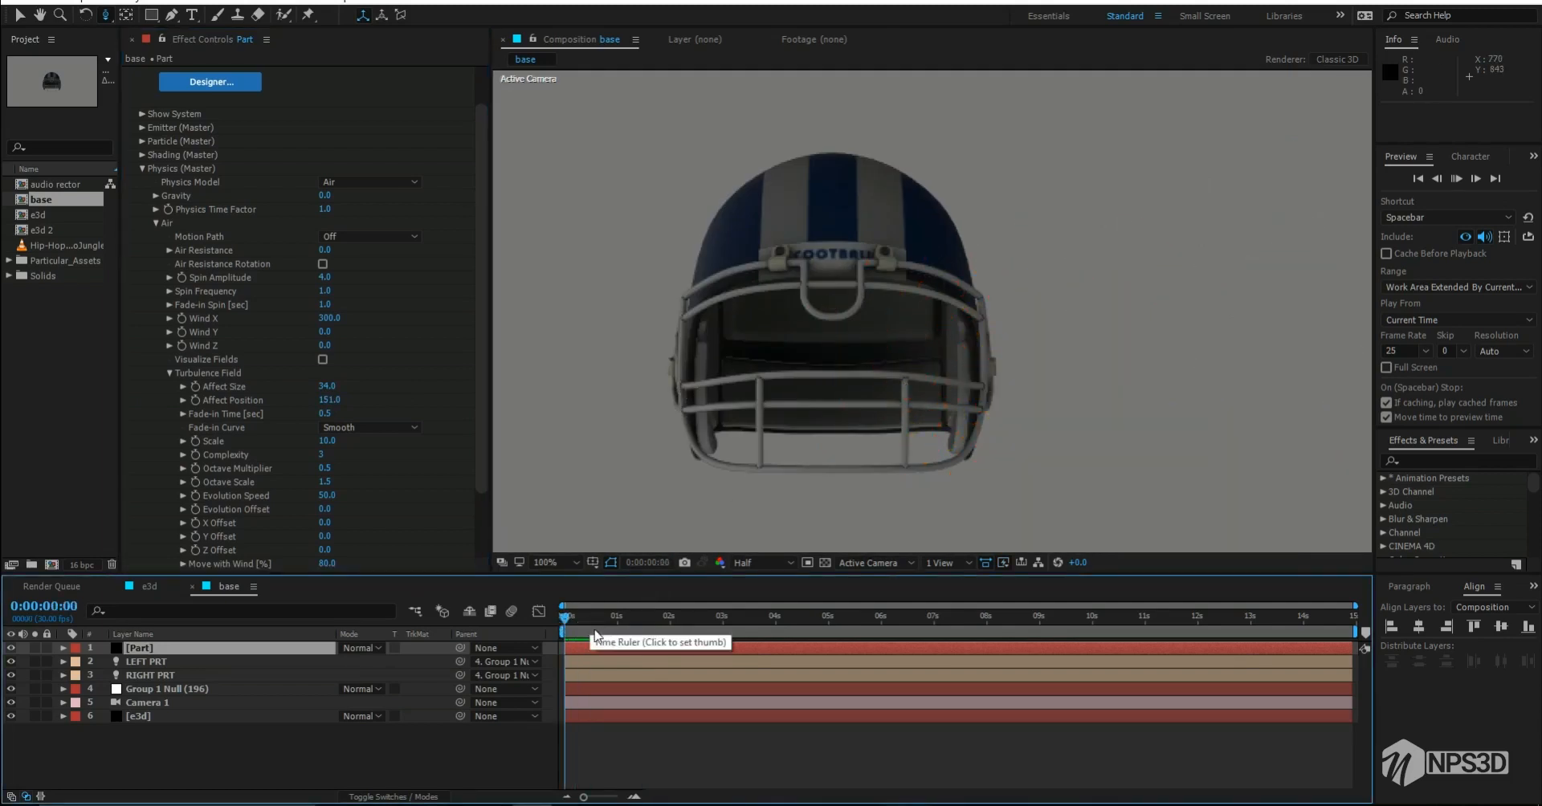
drag(575, 616, 636, 623)
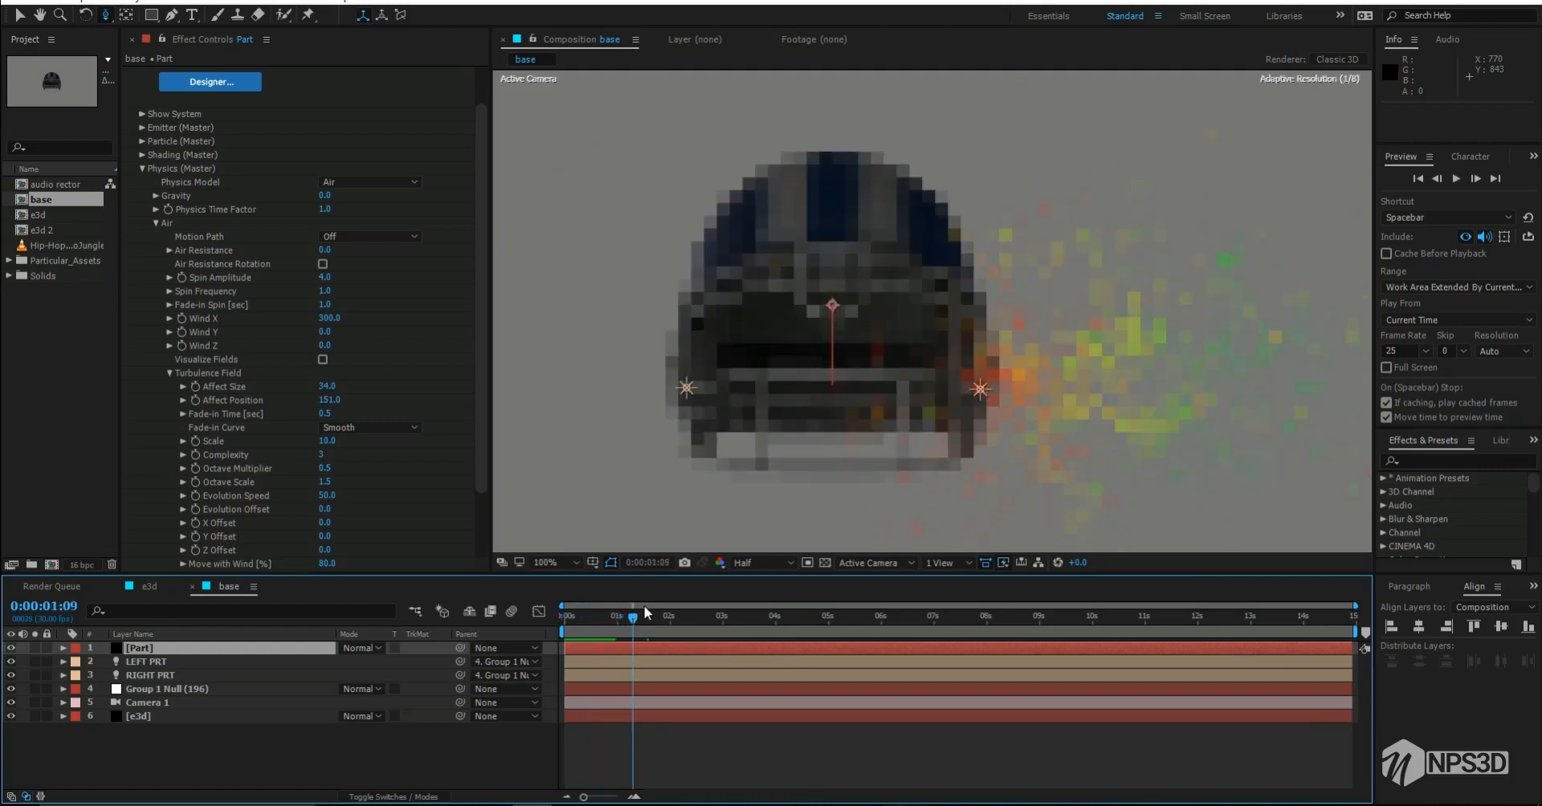
Step: Set the Turbulence Field's Move with Wind to 150%
scroll(206, 355, up, 2)
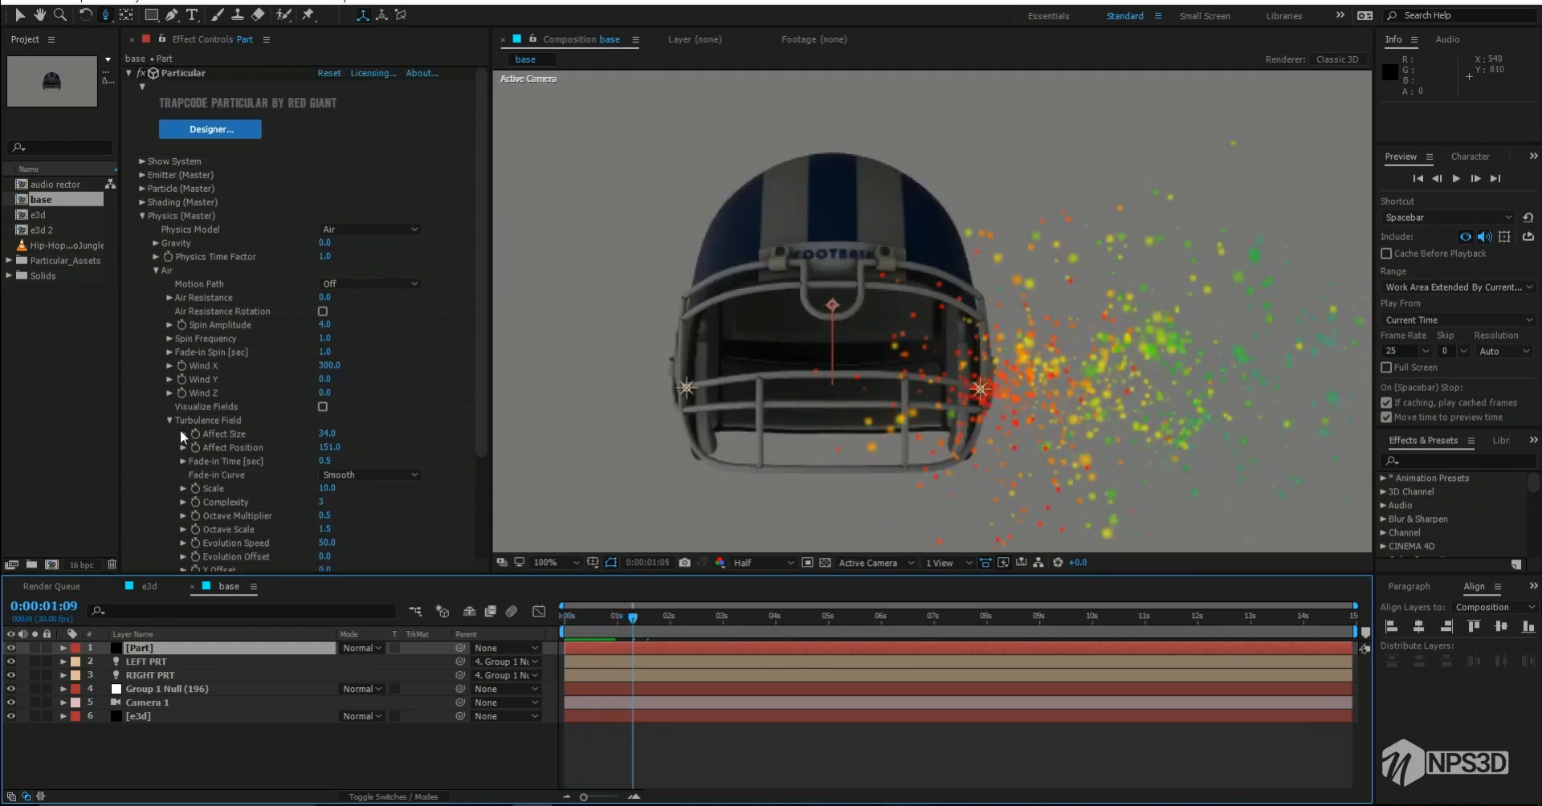
scroll(245, 444, down, 3)
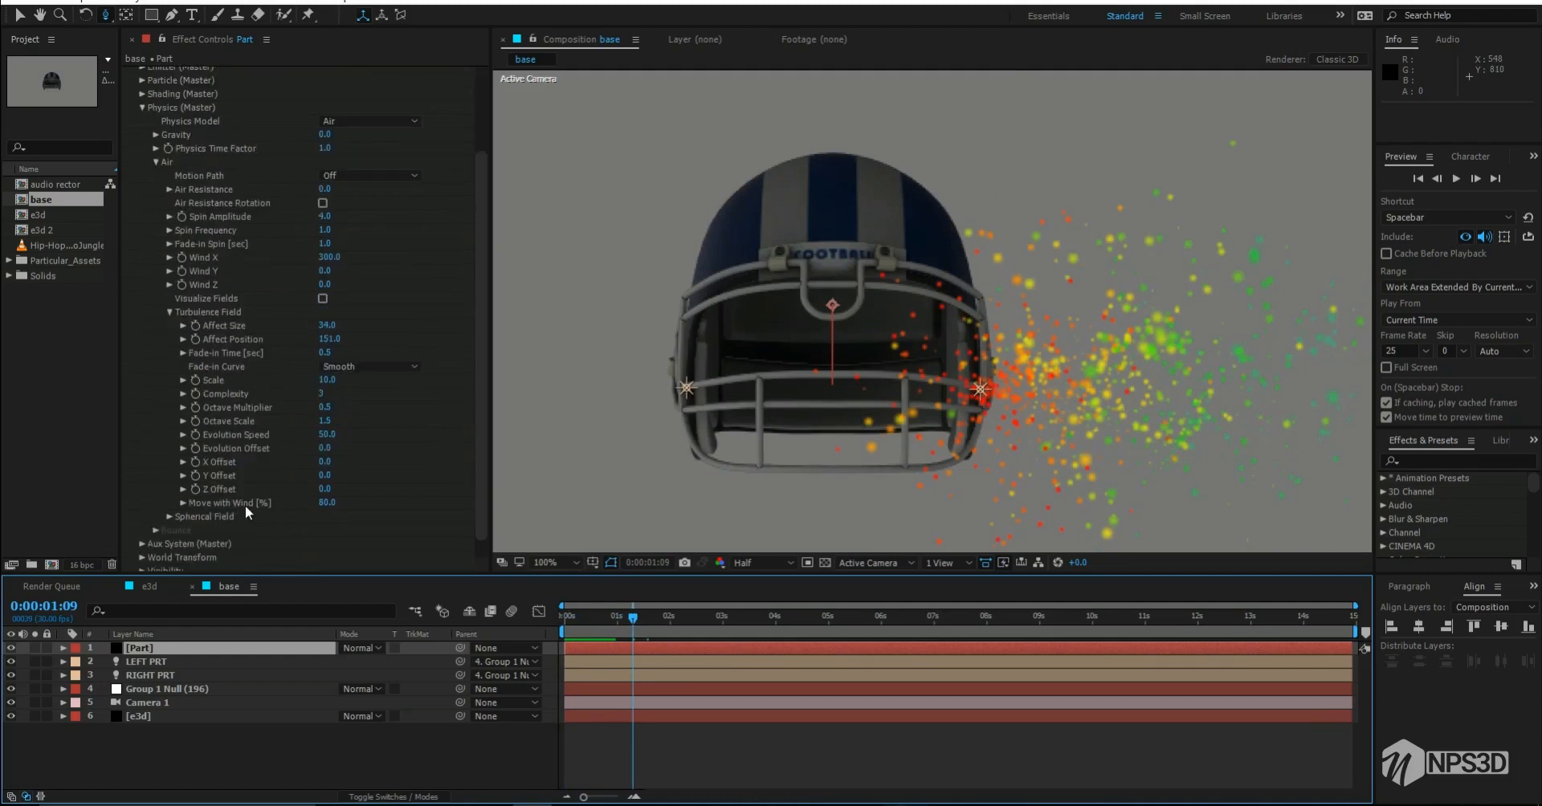
click(326, 503)
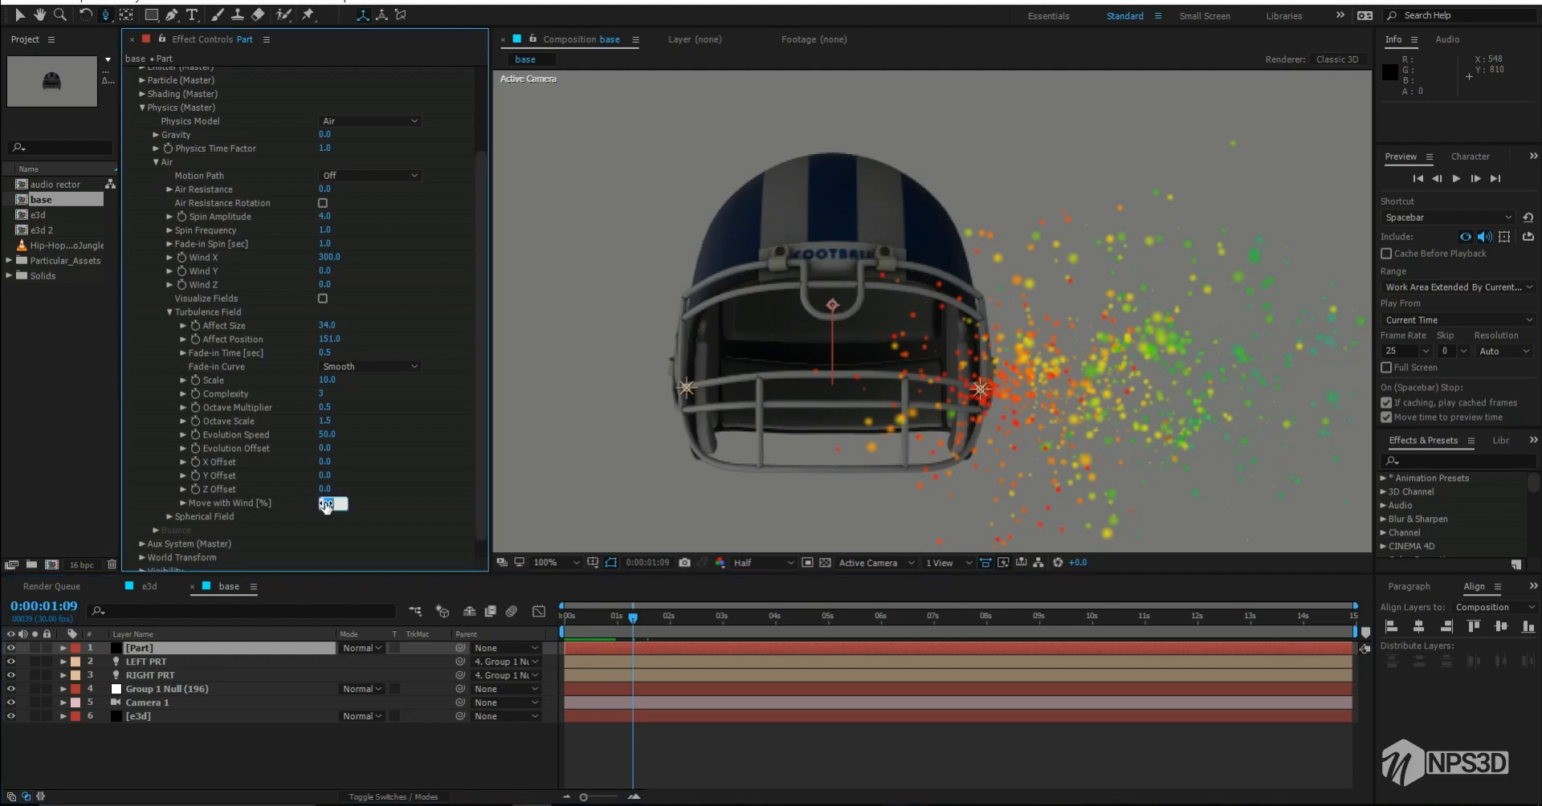
text(150)
key(Return)
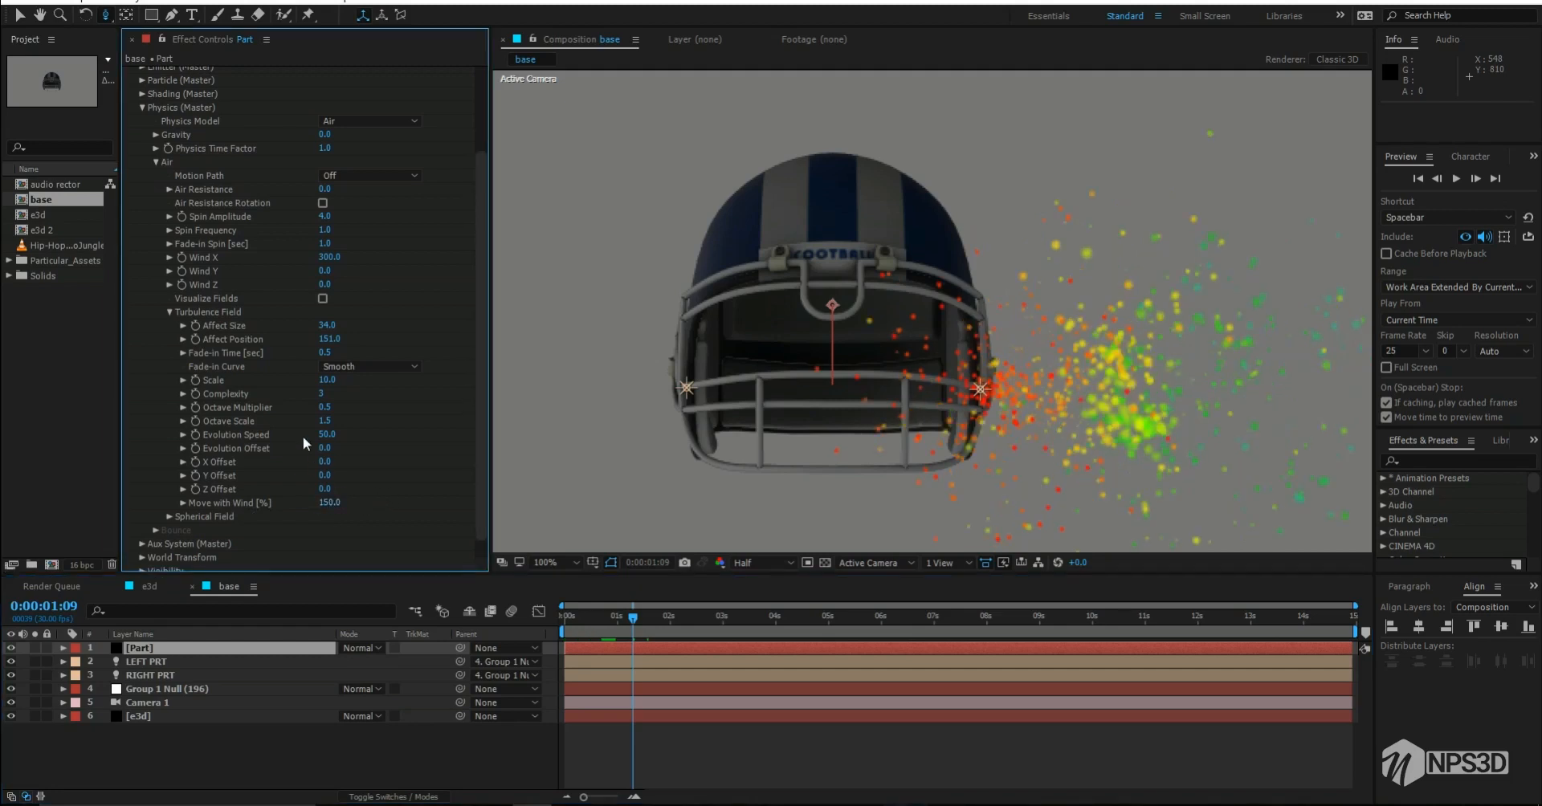
Step: Raise the Air physics Wind X to 580 and check the particle stream up to 0:00:01:24
scroll(300, 401, up, 1)
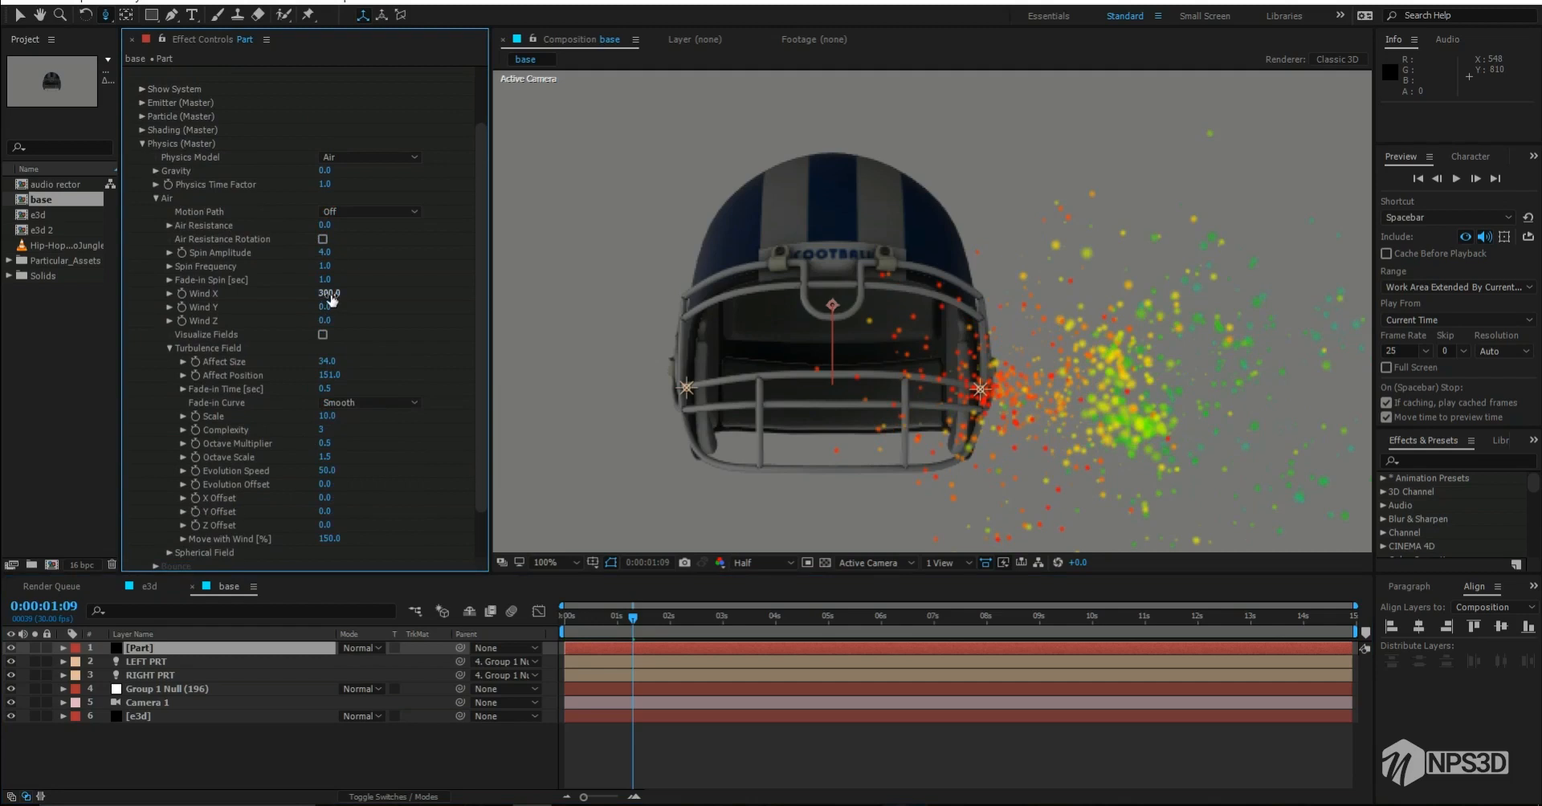
drag(332, 300, 554, 295)
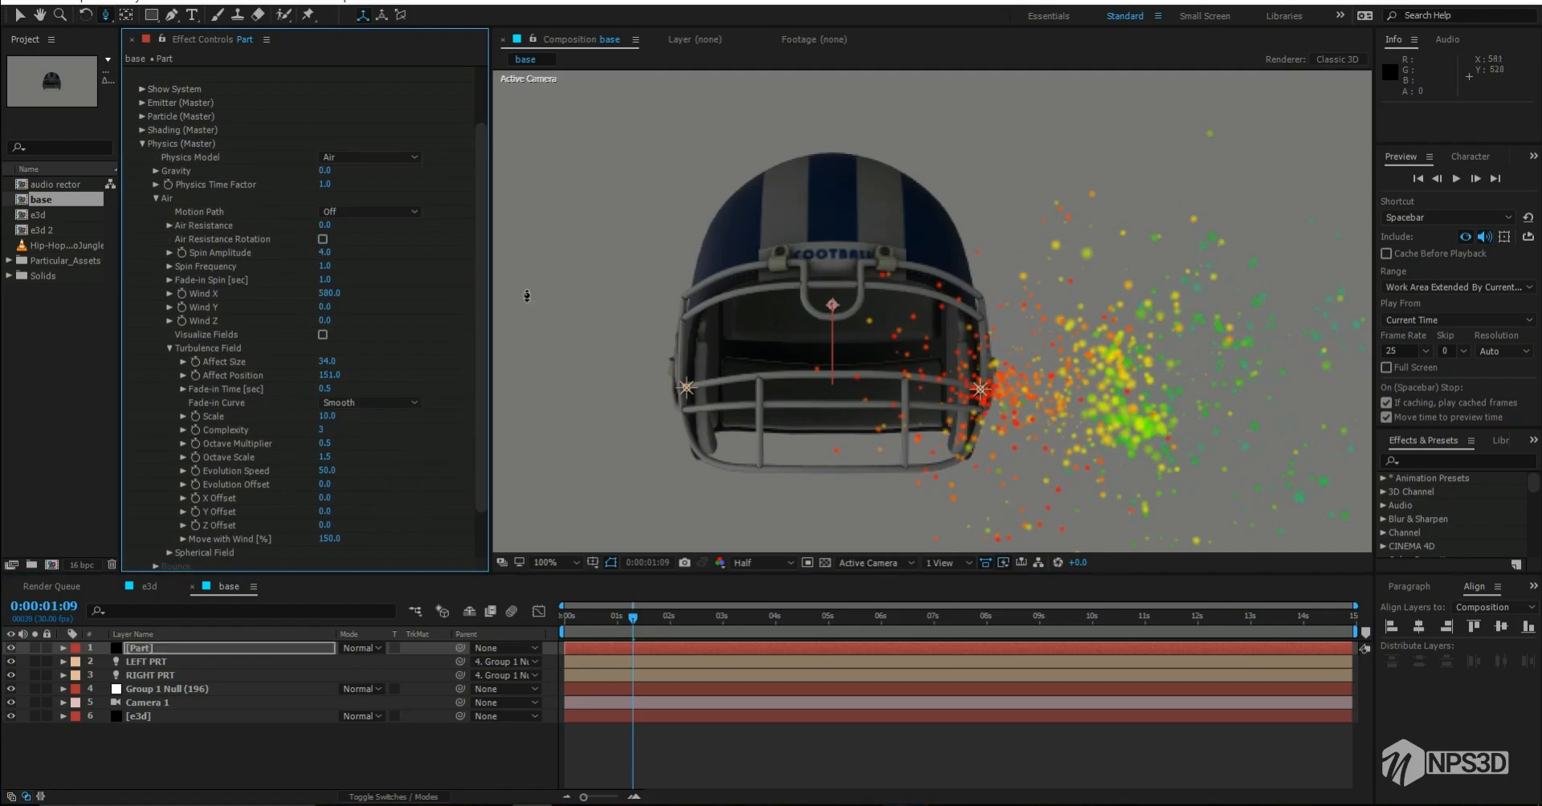
key(comma)
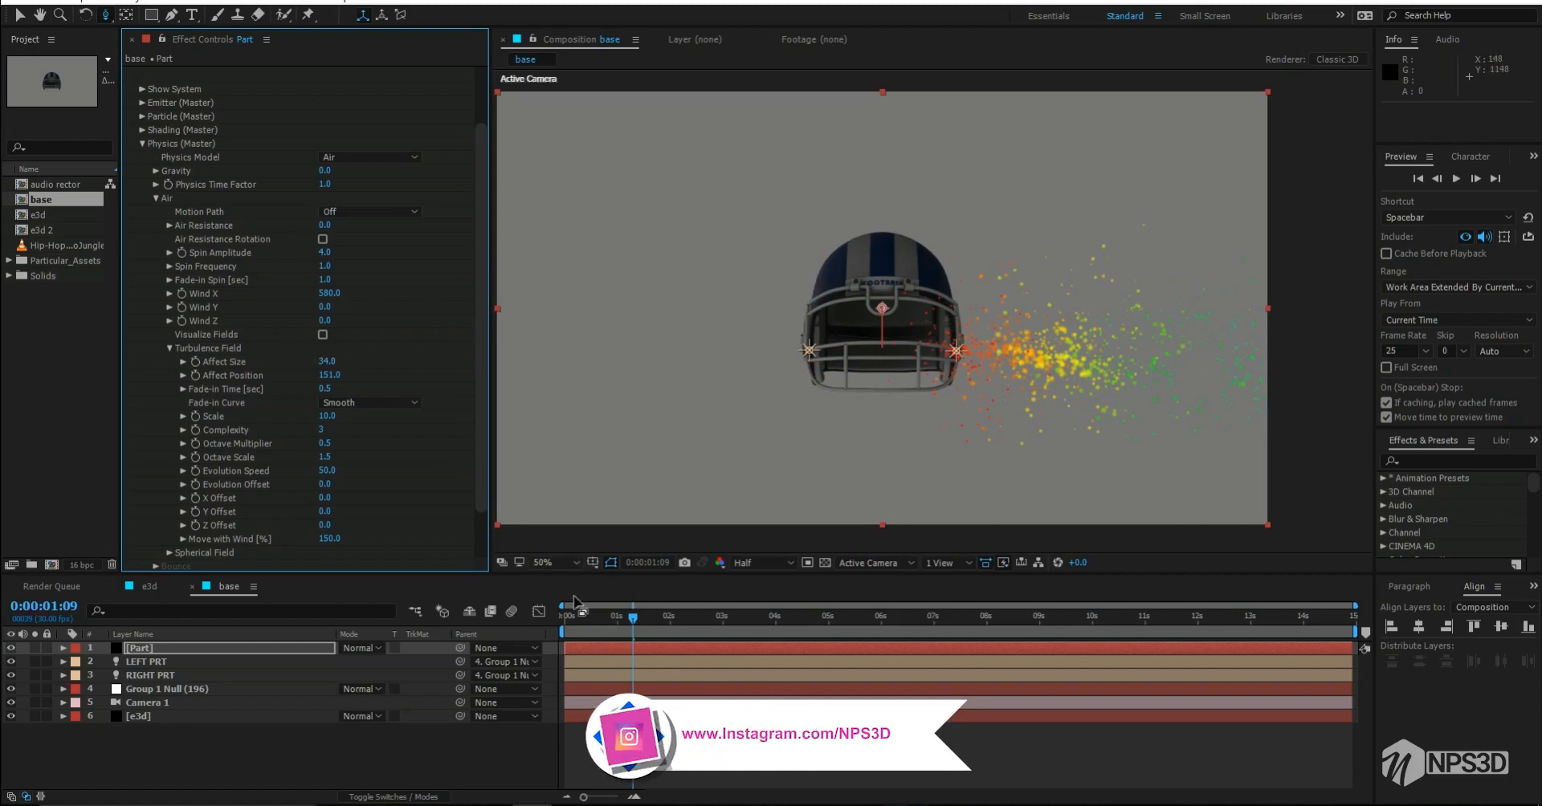
click(589, 630)
drag(588, 630, 658, 630)
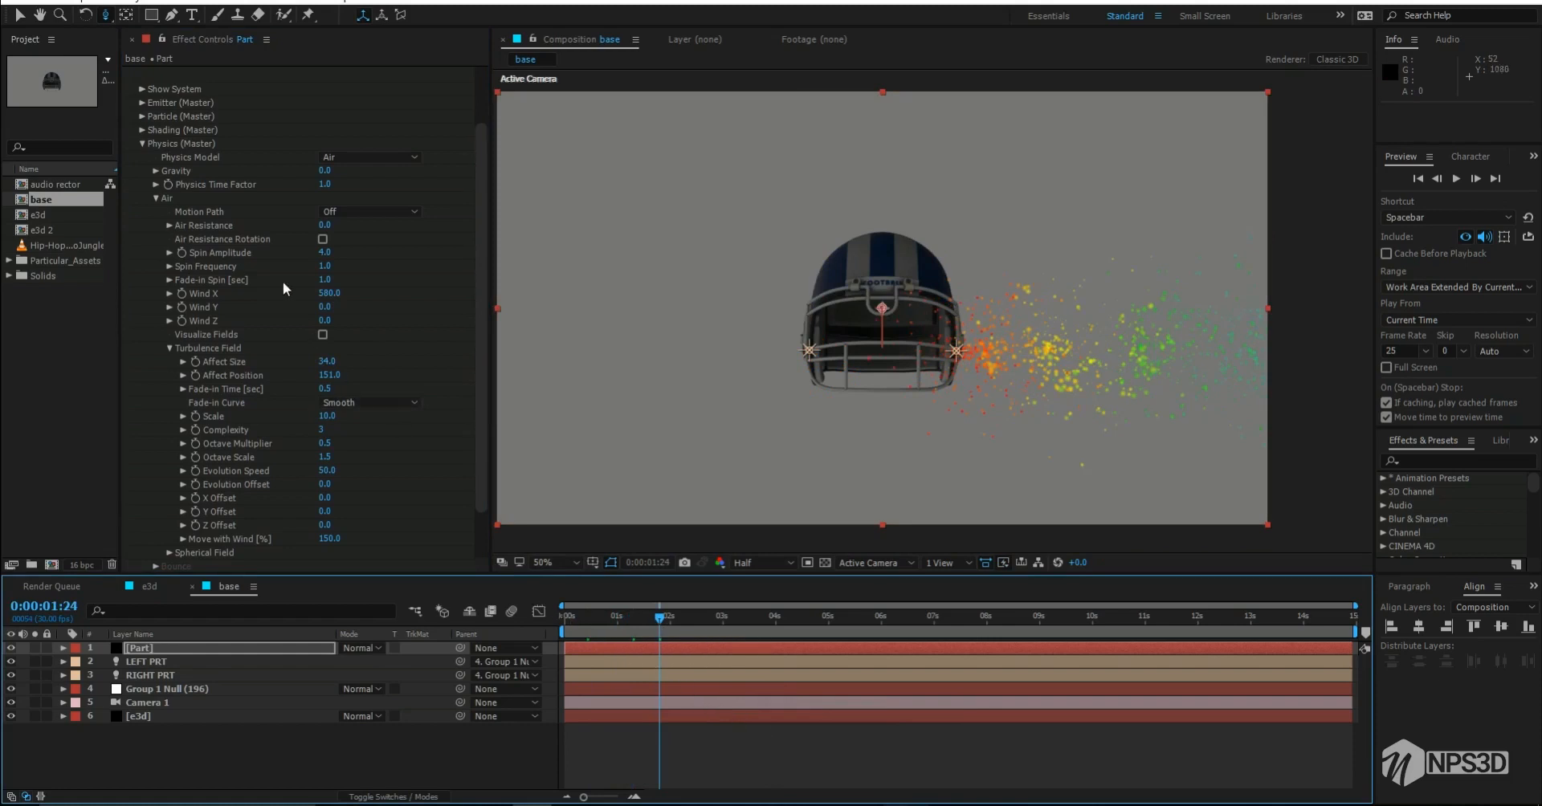
Step: Set the emitter's Velocity, Velocity Random, Velocity Distribution and Velocity from Motion all to 0
scroll(282, 281, up, 2)
click(141, 215)
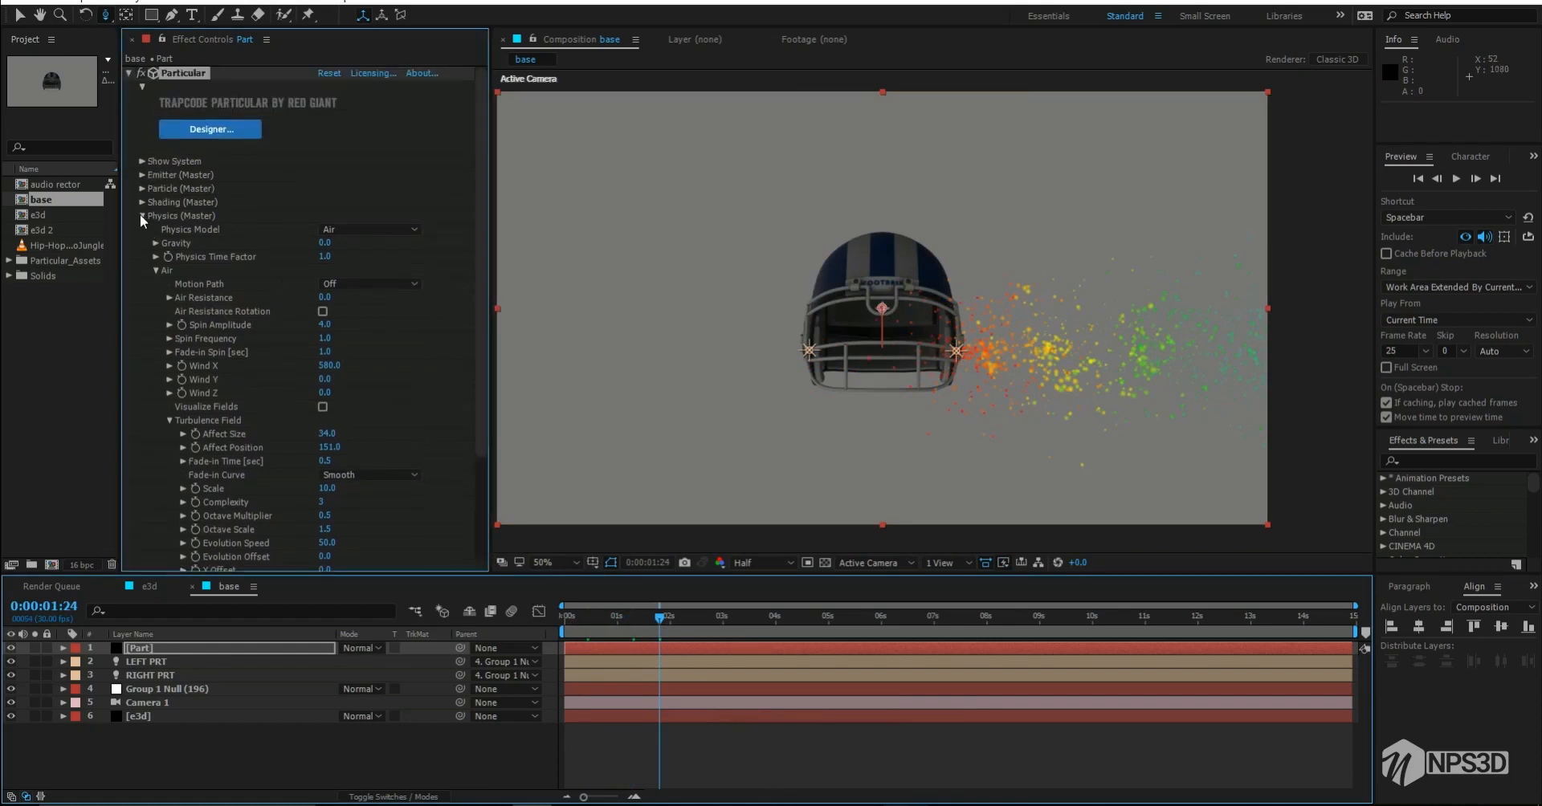
click(142, 175)
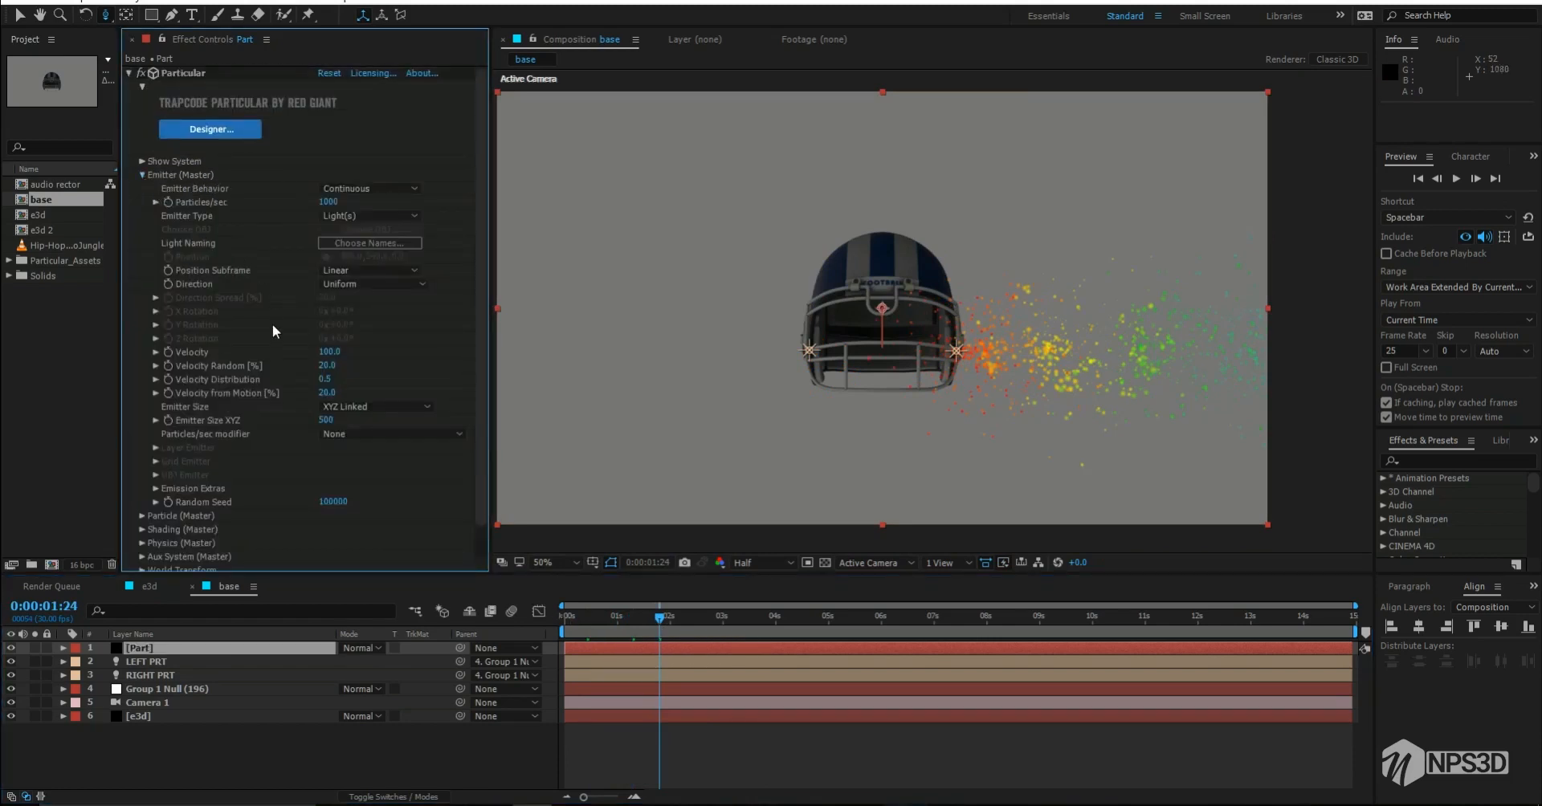
click(331, 352)
click(329, 366)
text(0)
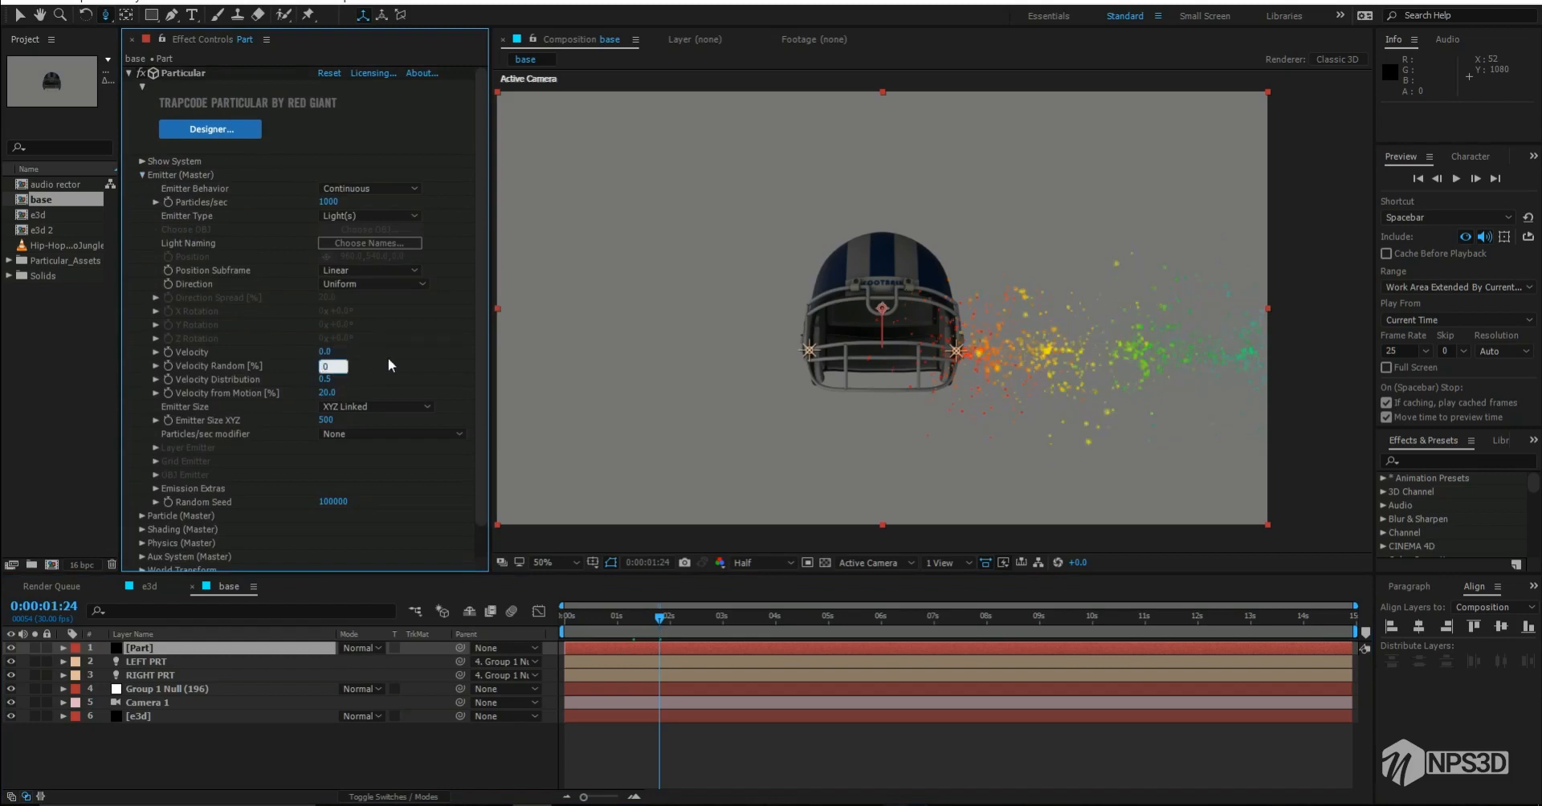
click(335, 378)
text(0)
click(332, 395)
text(0)
Step: Switch the Emitter Size to XYZ Individual and set the X, Y and Z sizes to 0
click(356, 406)
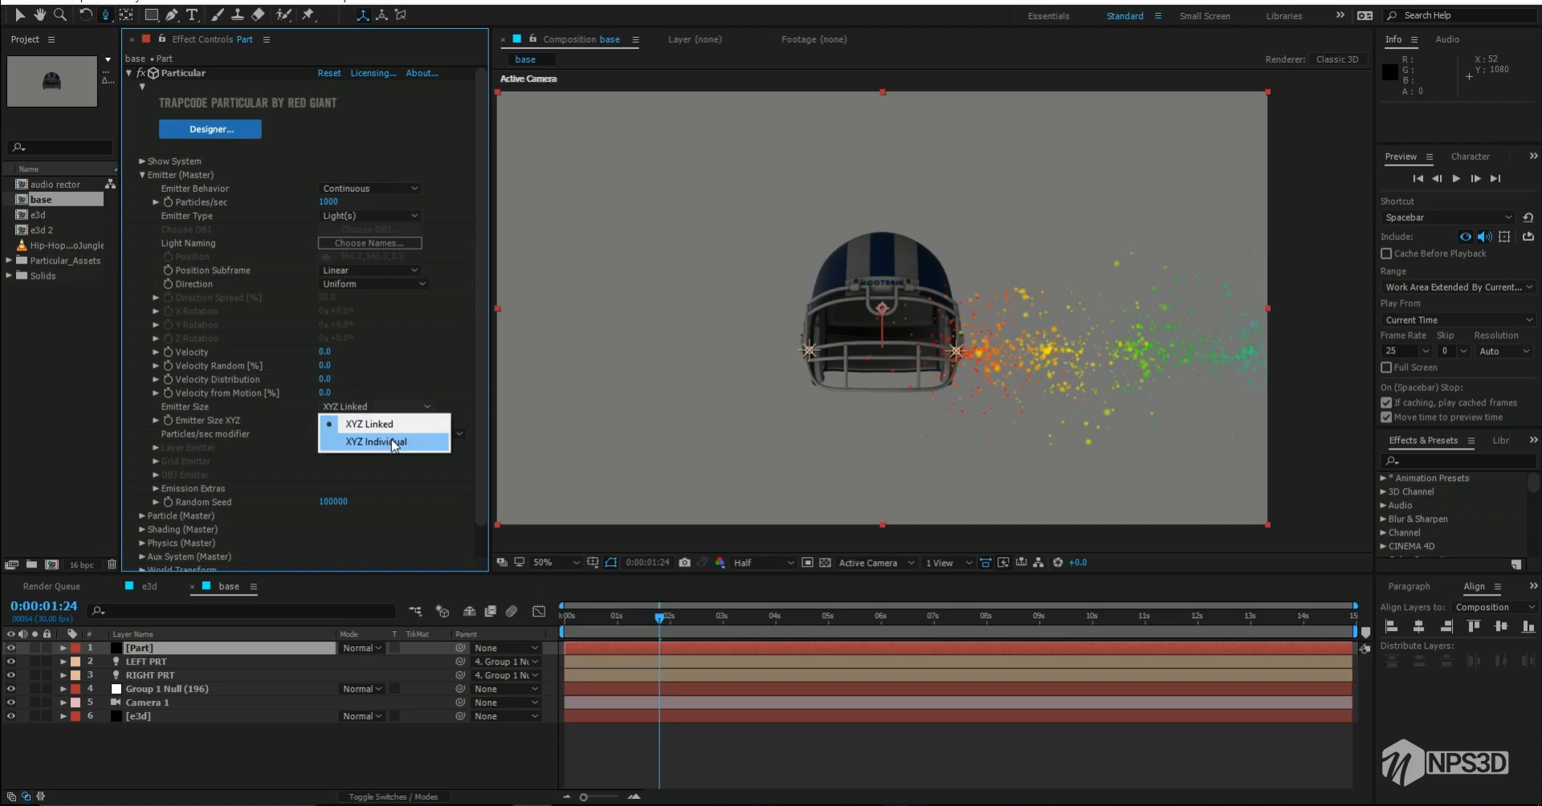
click(392, 442)
click(330, 422)
text(0)
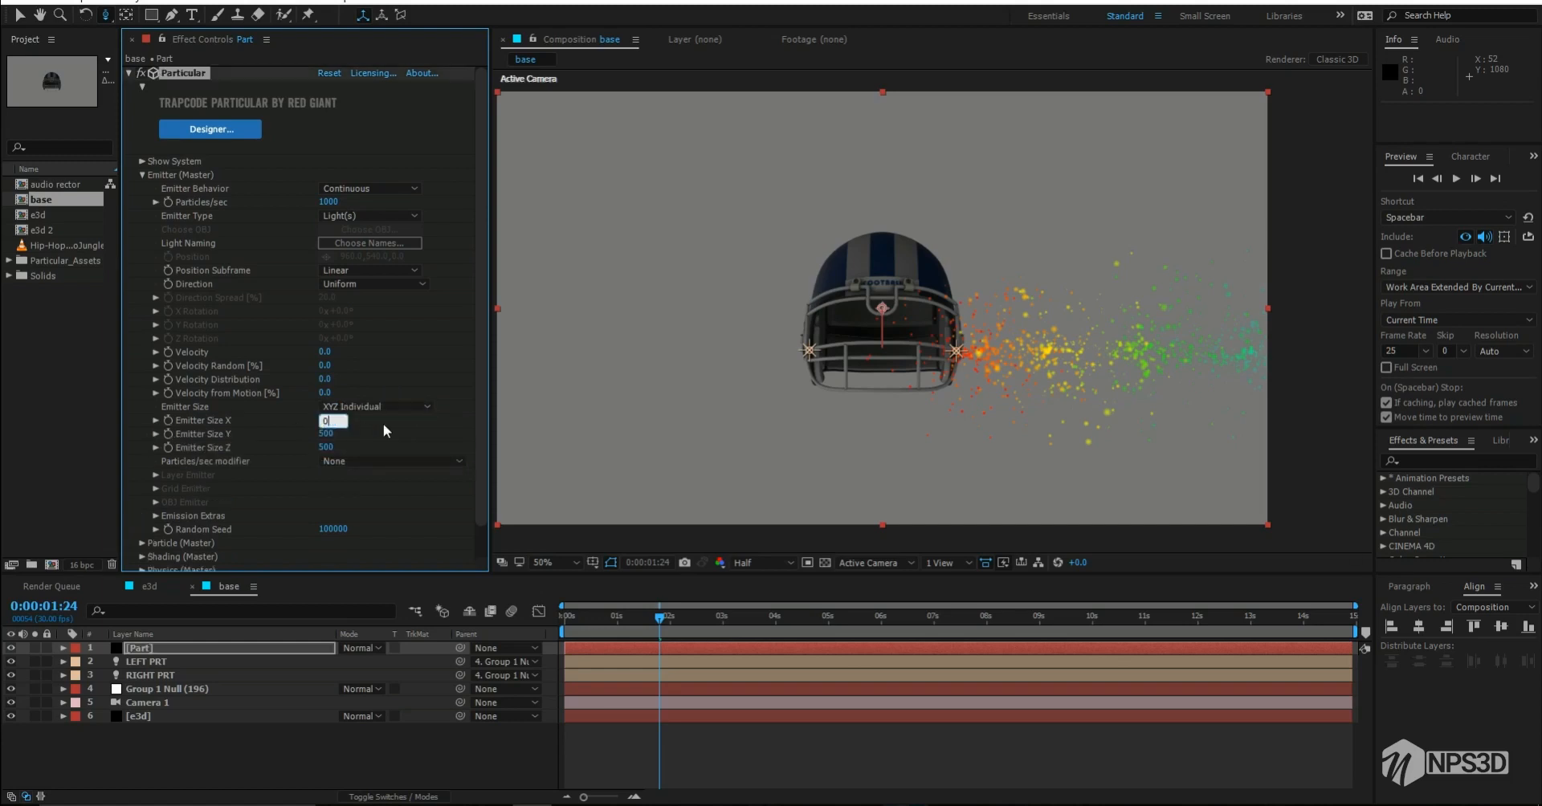
click(334, 434)
text(0)
click(319, 448)
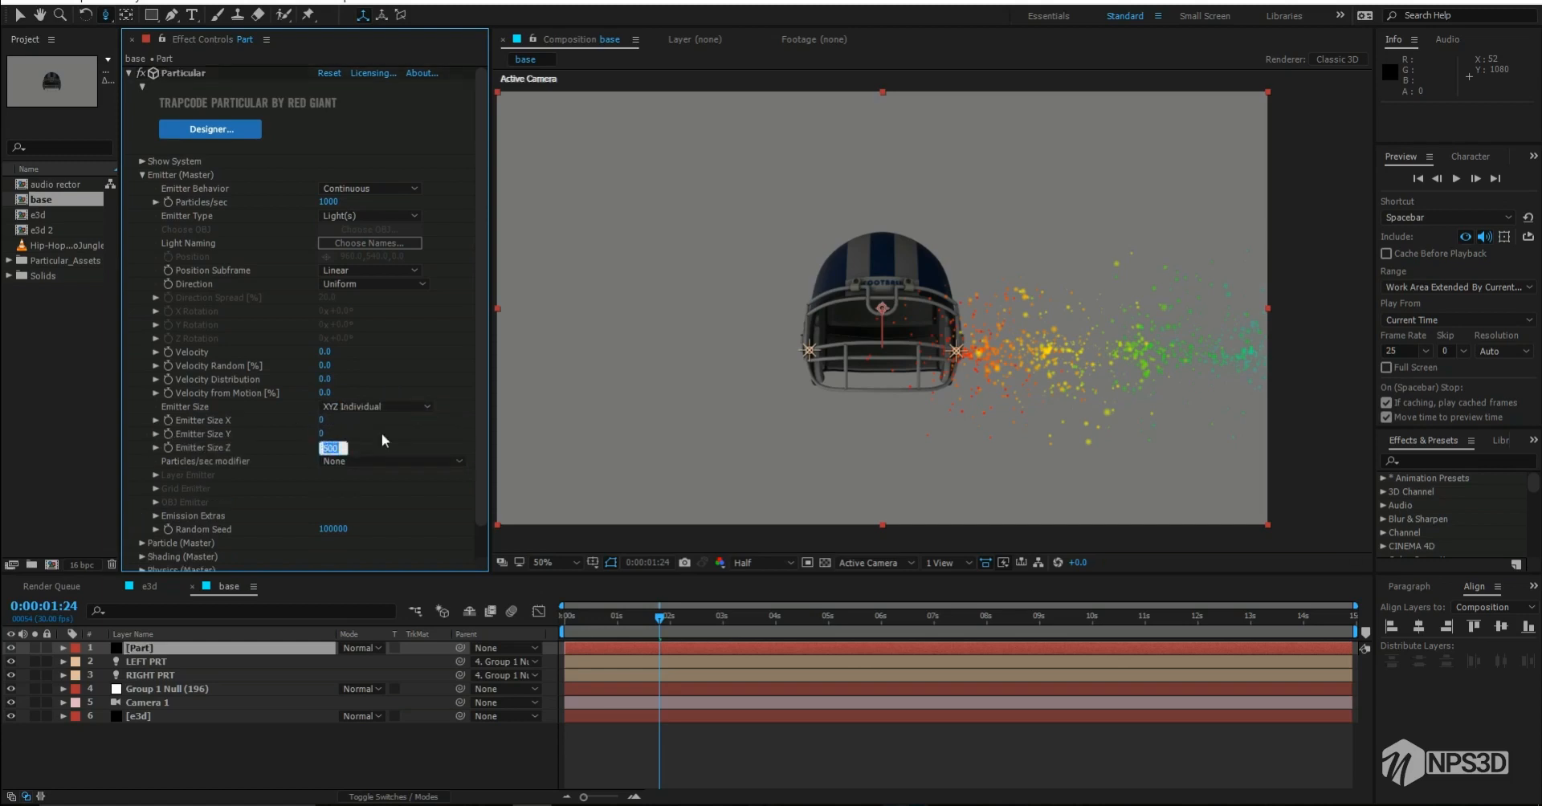
text(0)
key(Return)
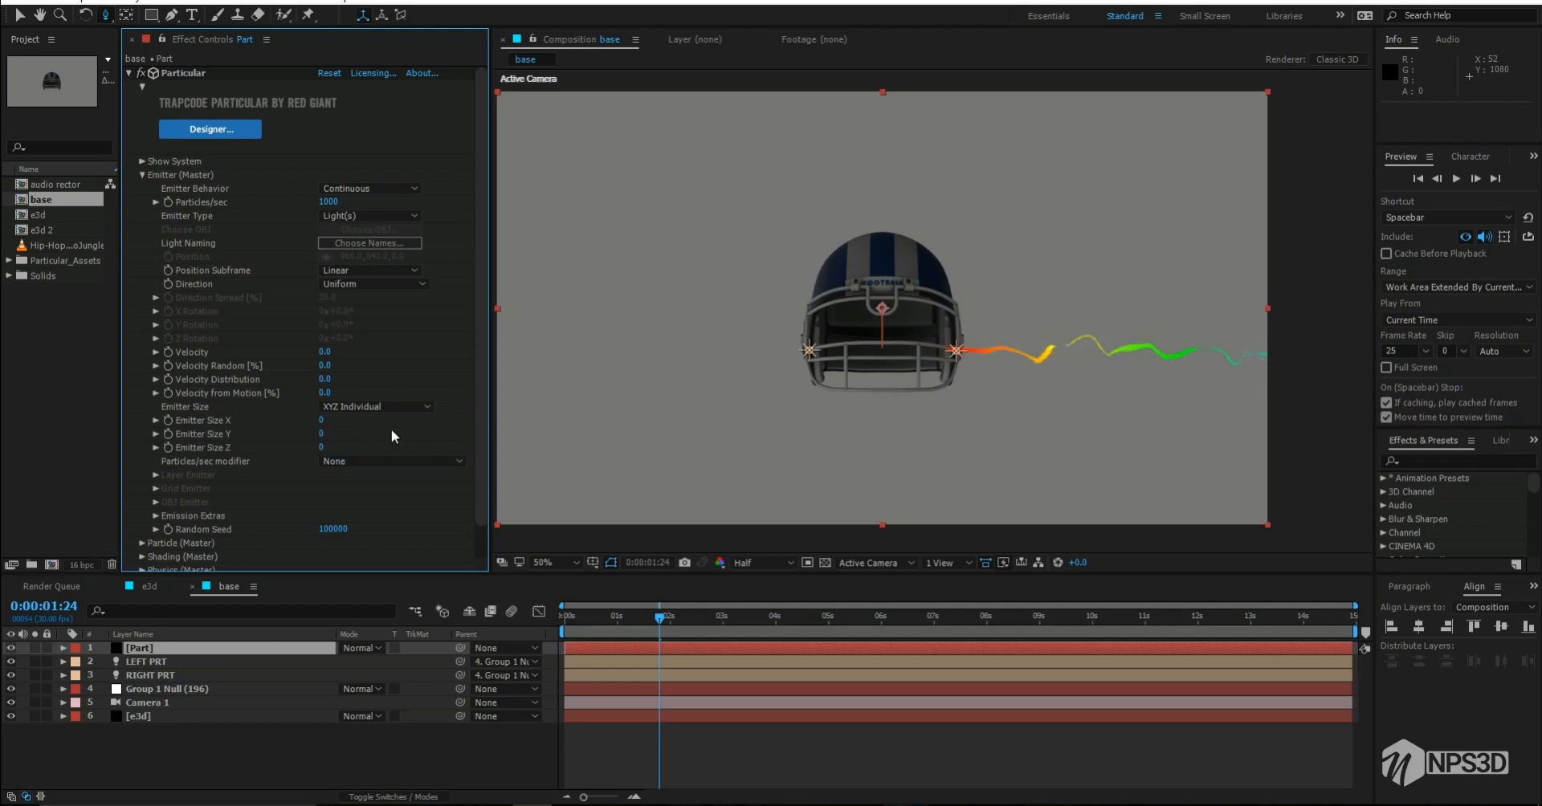
Step: Set the emitter size to 12 in X, 45 in Y and 100 in Z
click(324, 445)
key(Return)
click(359, 449)
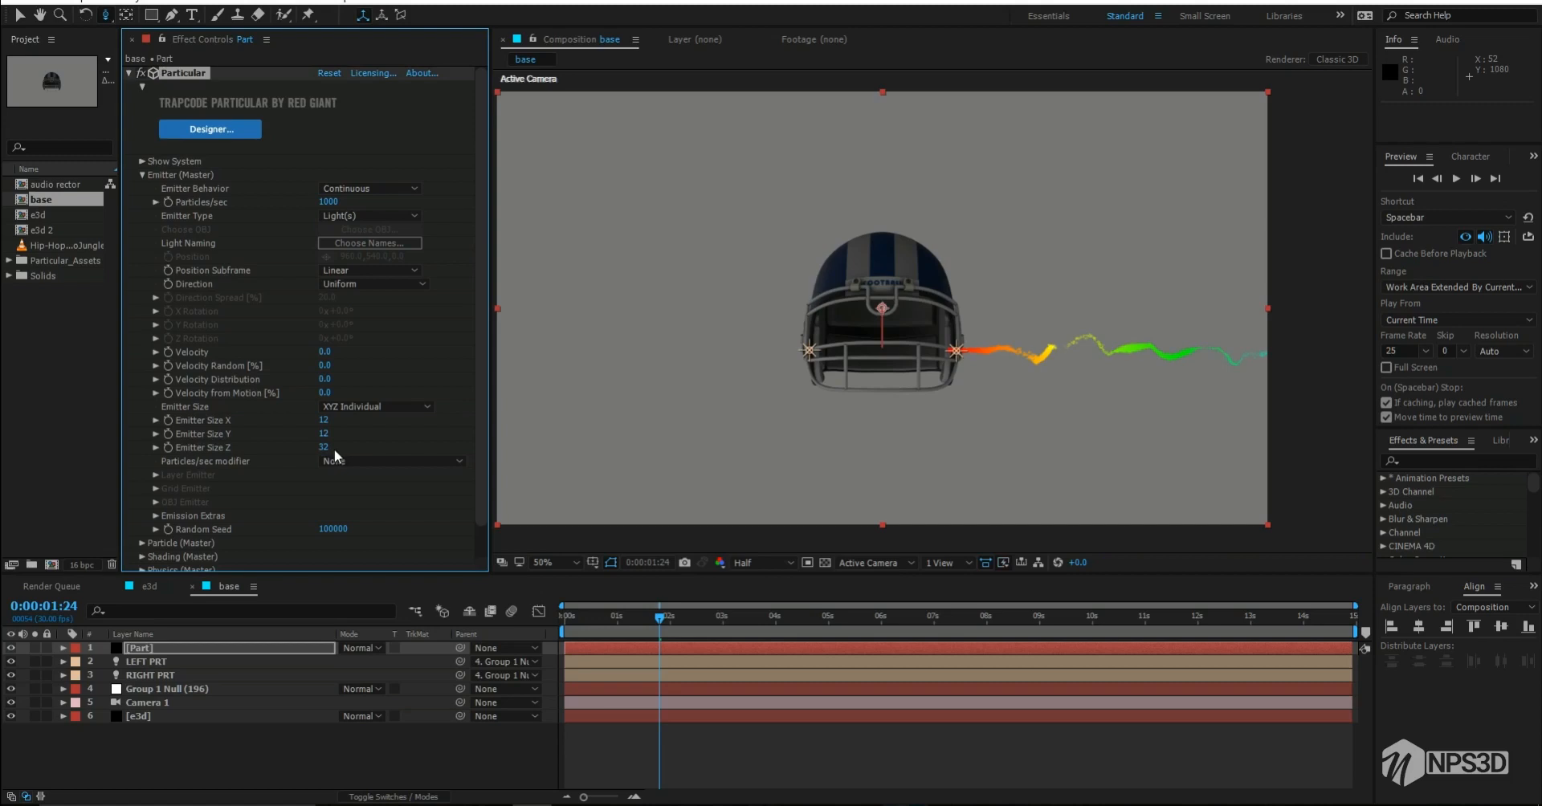
click(324, 447)
text(100)
key(Return)
click(324, 433)
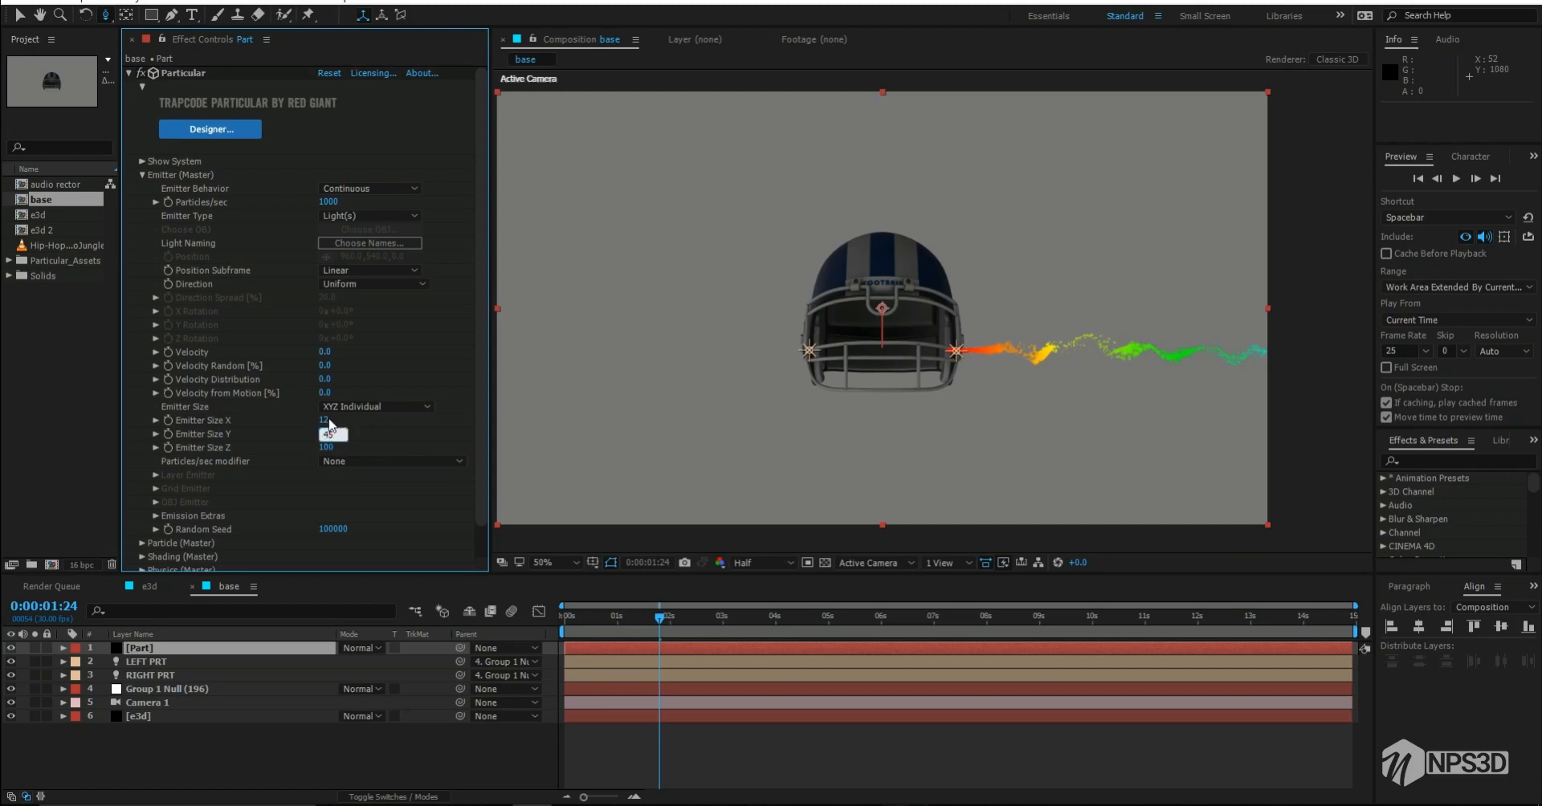
click(325, 420)
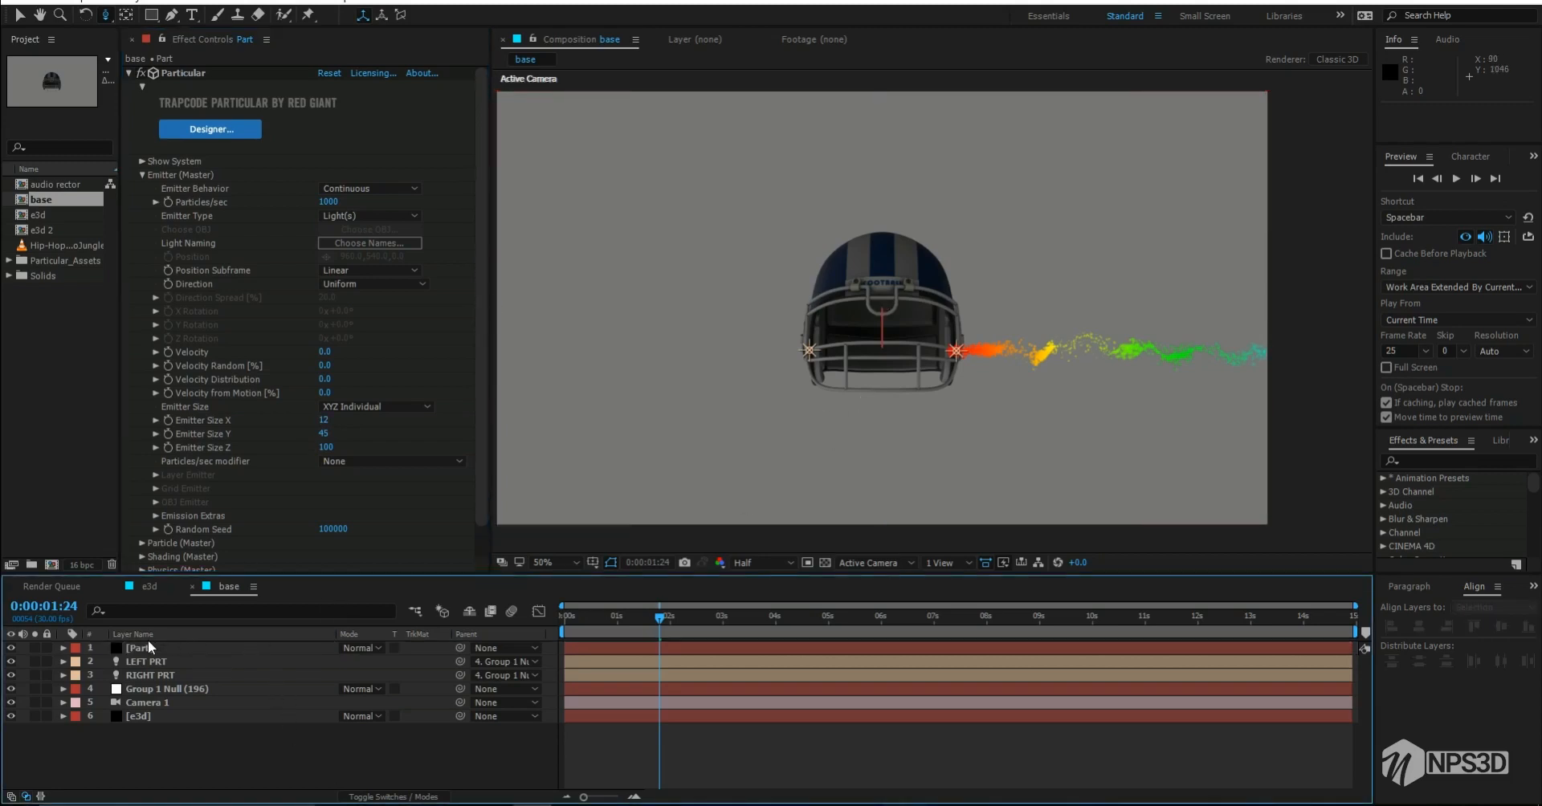
Step: Move the Part layer below the e3d layer and preview the particle stream up to 0:00:05:16
drag(188, 647, 243, 739)
click(244, 749)
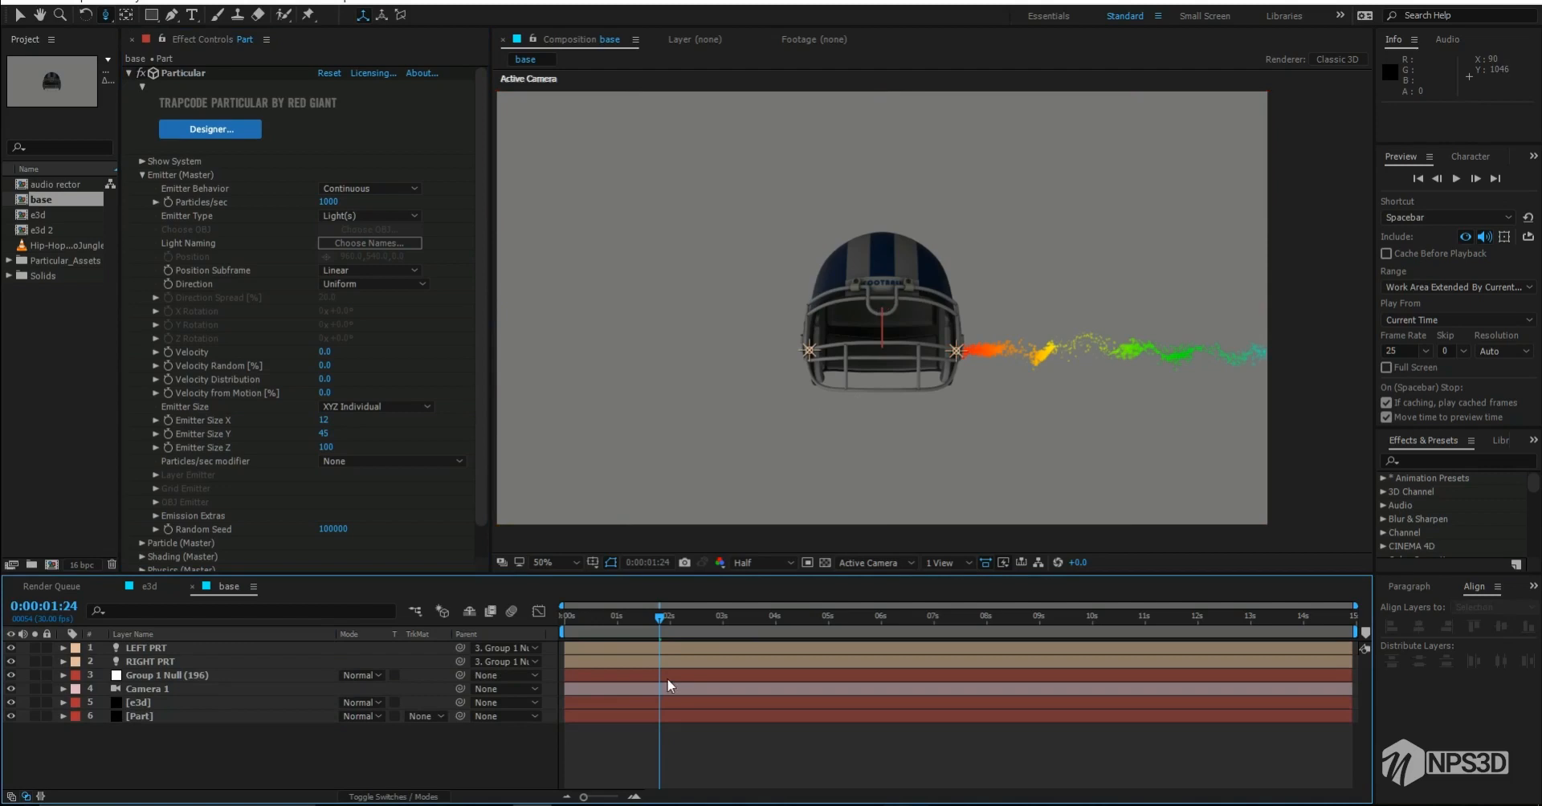
click(695, 616)
key(space)
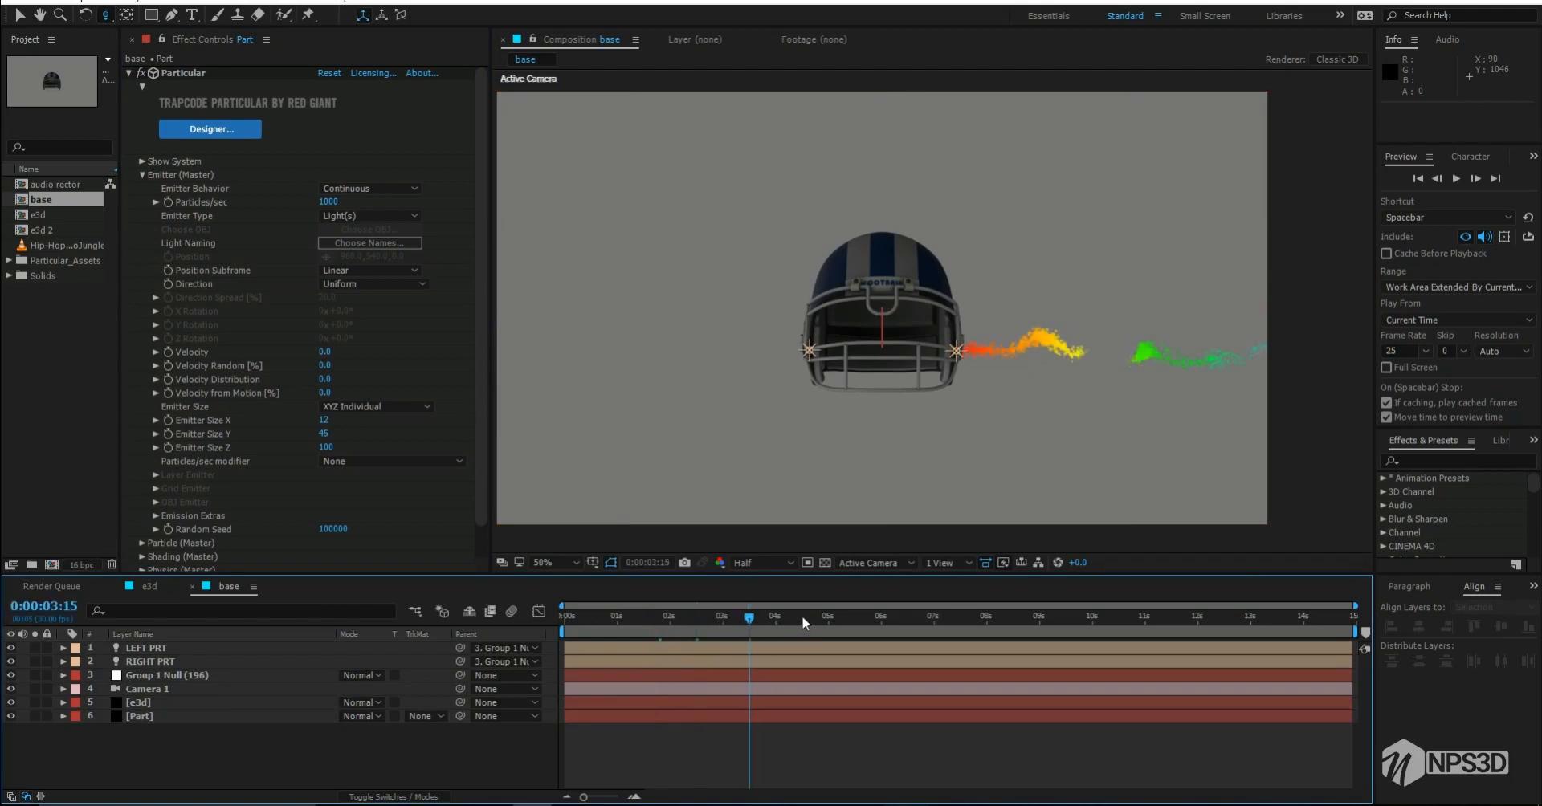
key(space)
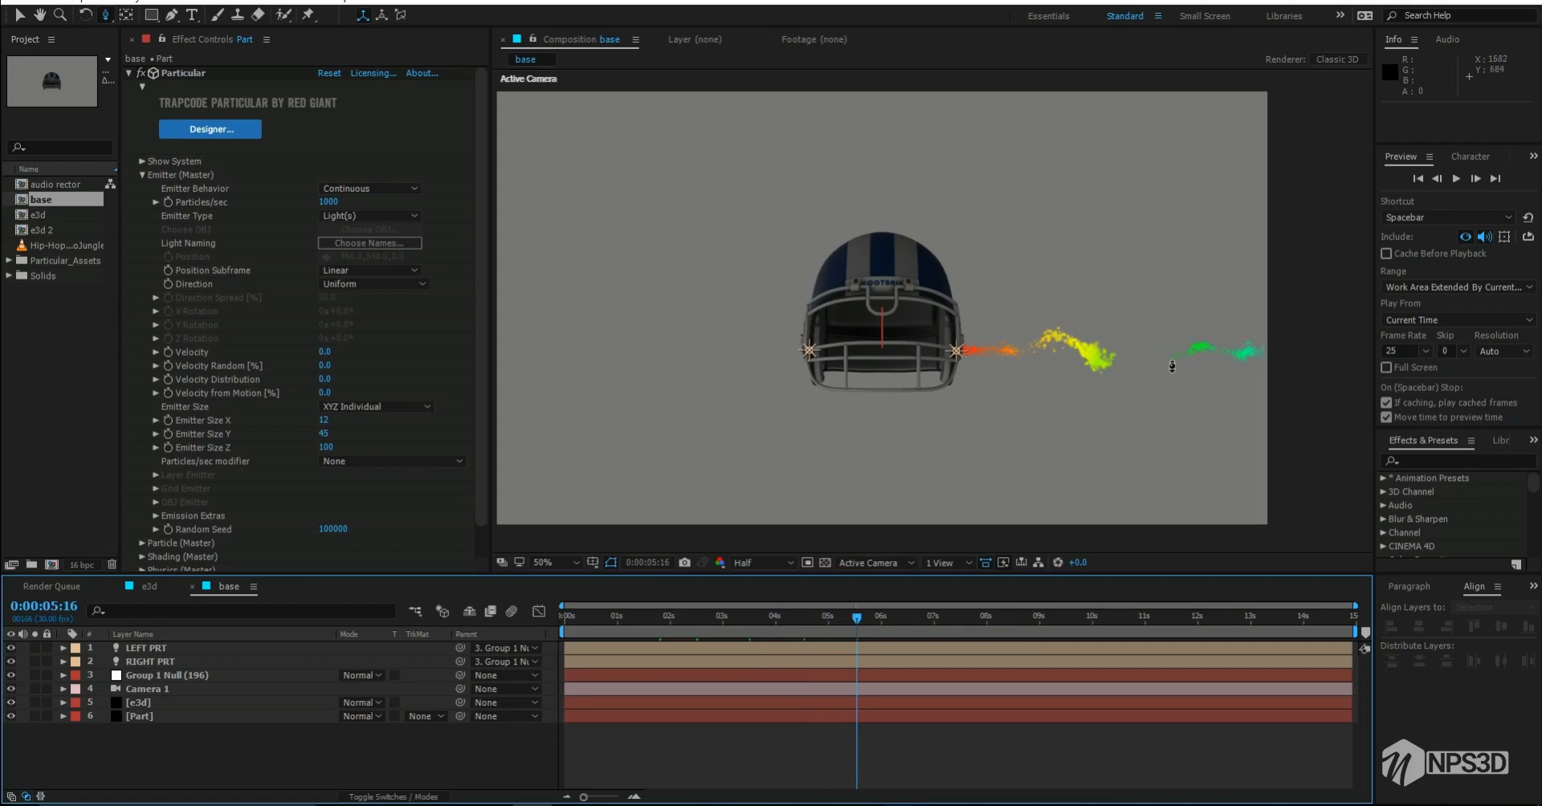
Step: Set the Turbulence Field's Affect Size to 12 in Particular's Physics section
scroll(223, 521, down, 1)
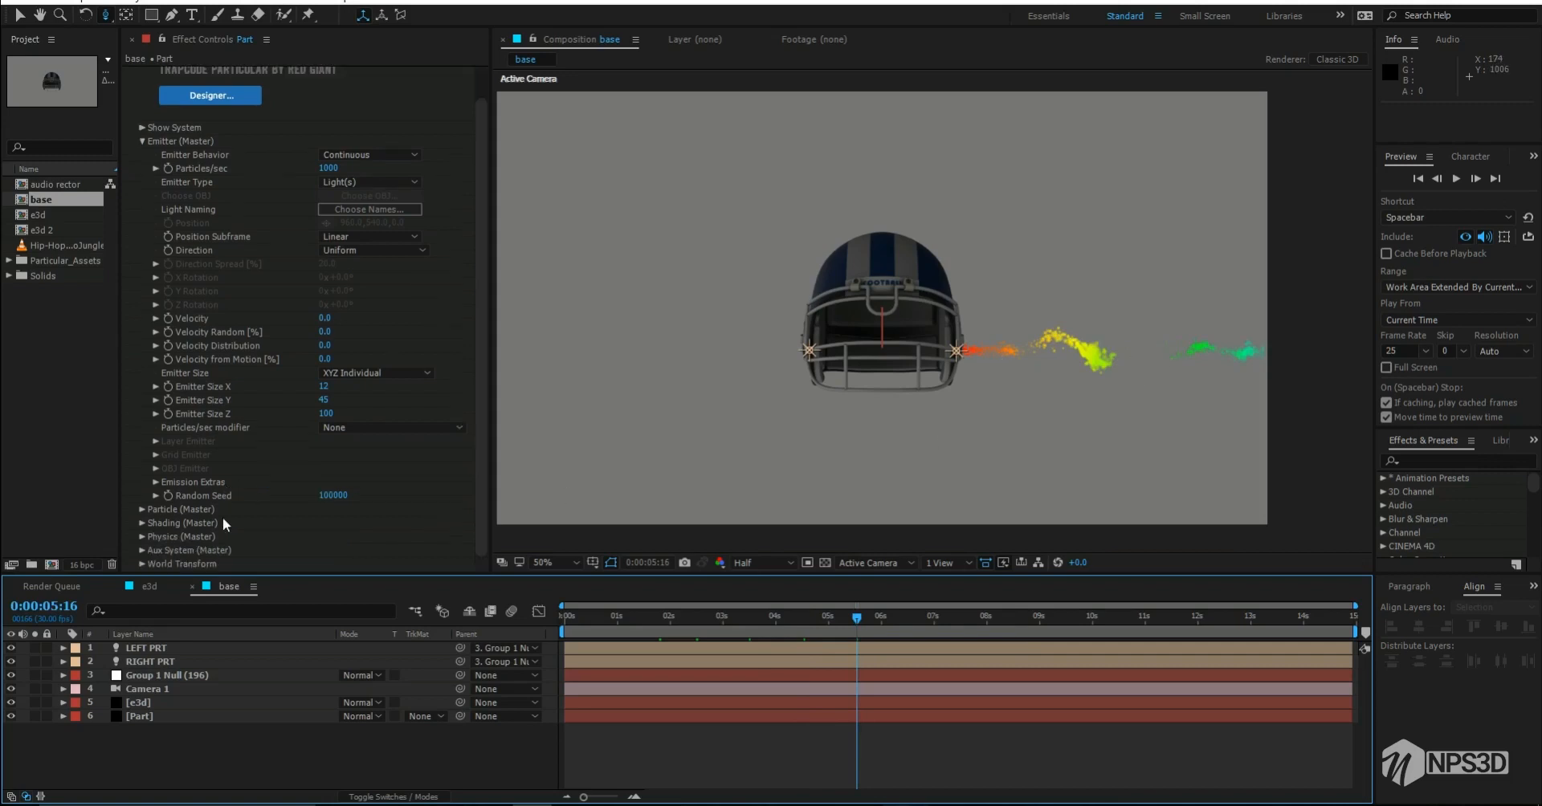
click(141, 539)
scroll(277, 509, down, 10)
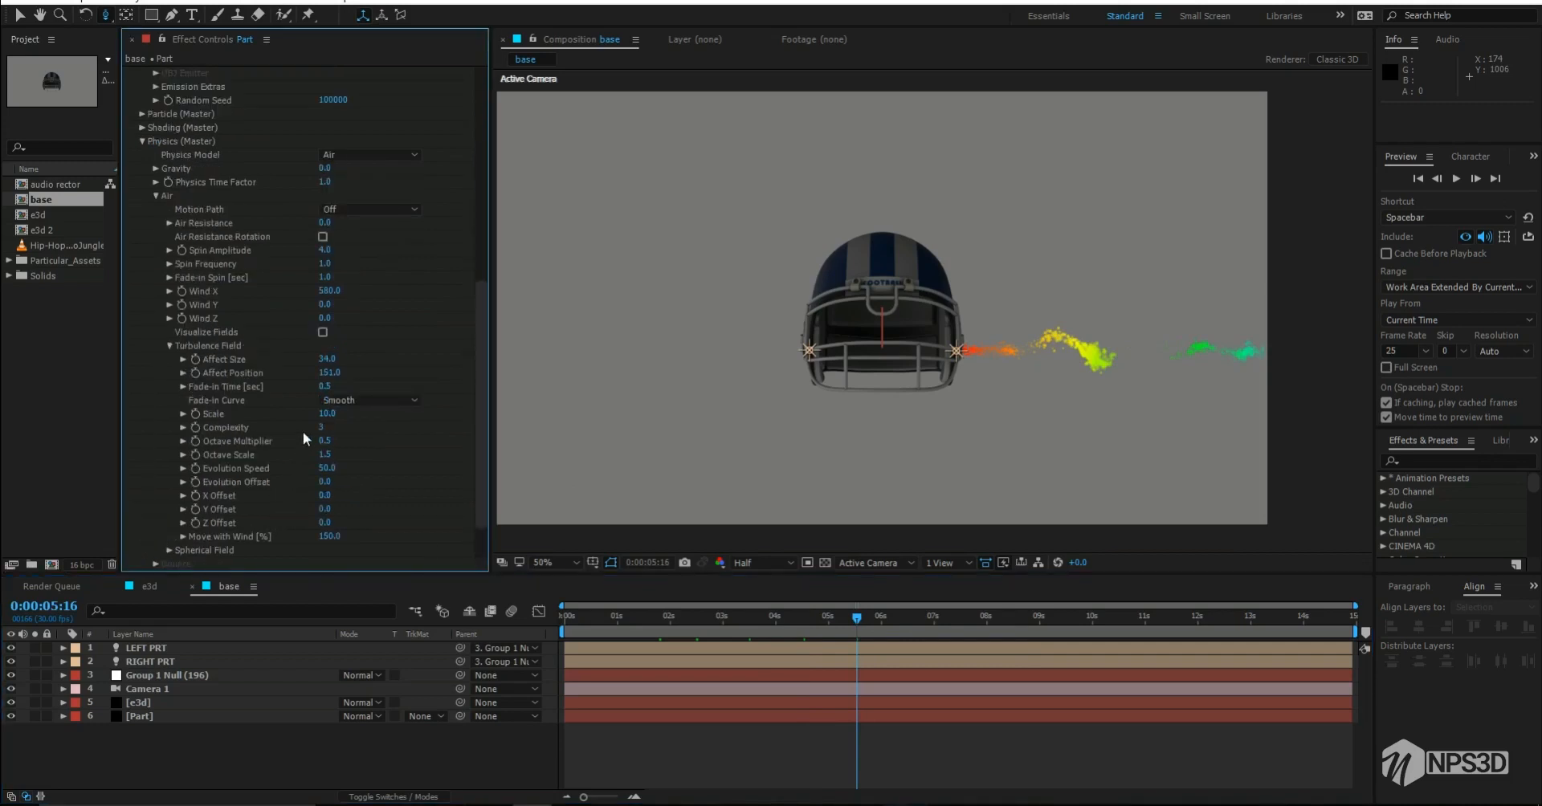
click(326, 360)
text(12)
key(Return)
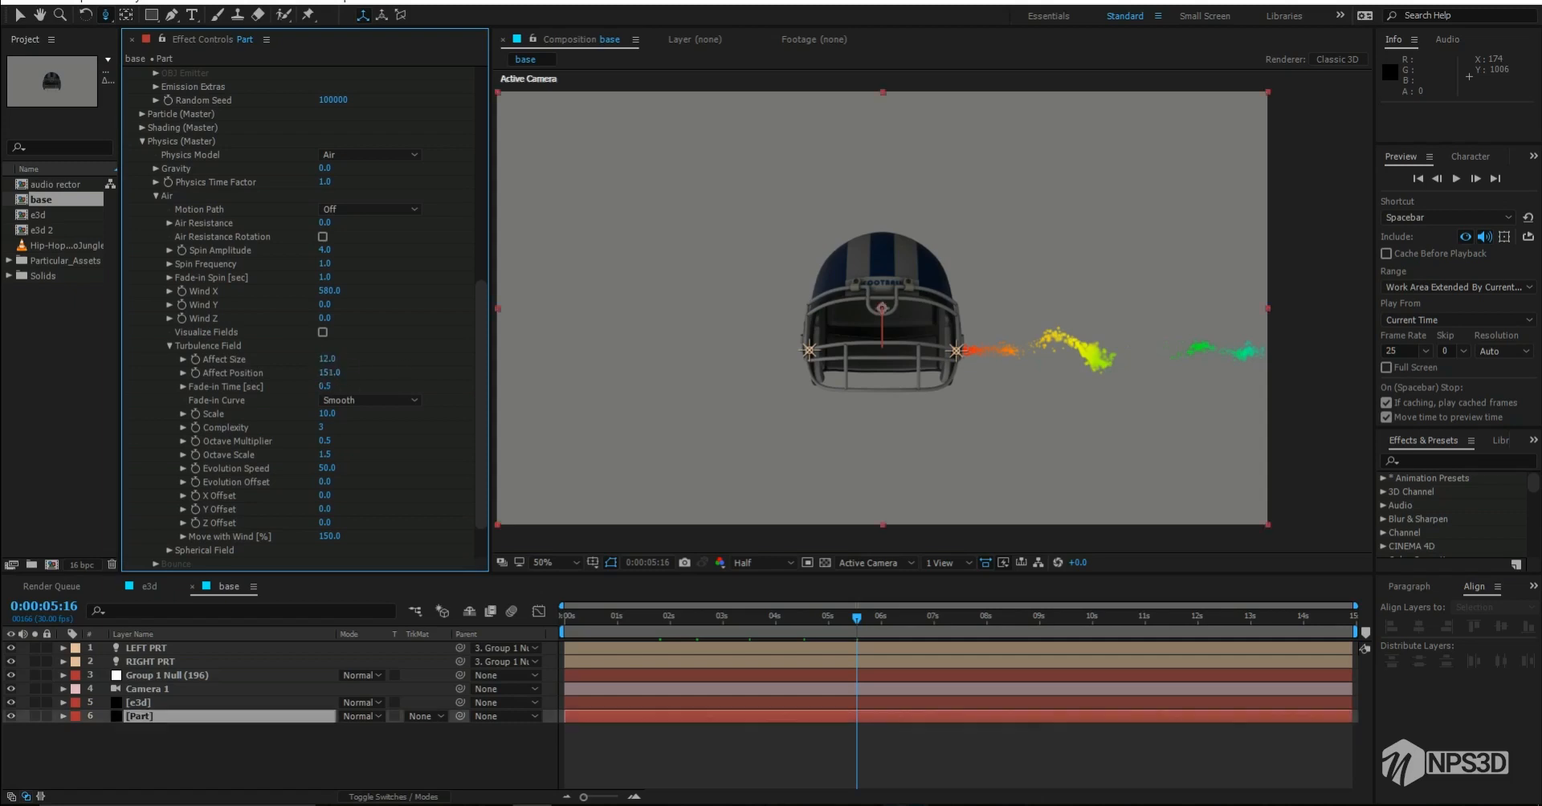
Step: Try an Affect Position of 100 in the Turbulence Field, and settle on 125
click(330, 374)
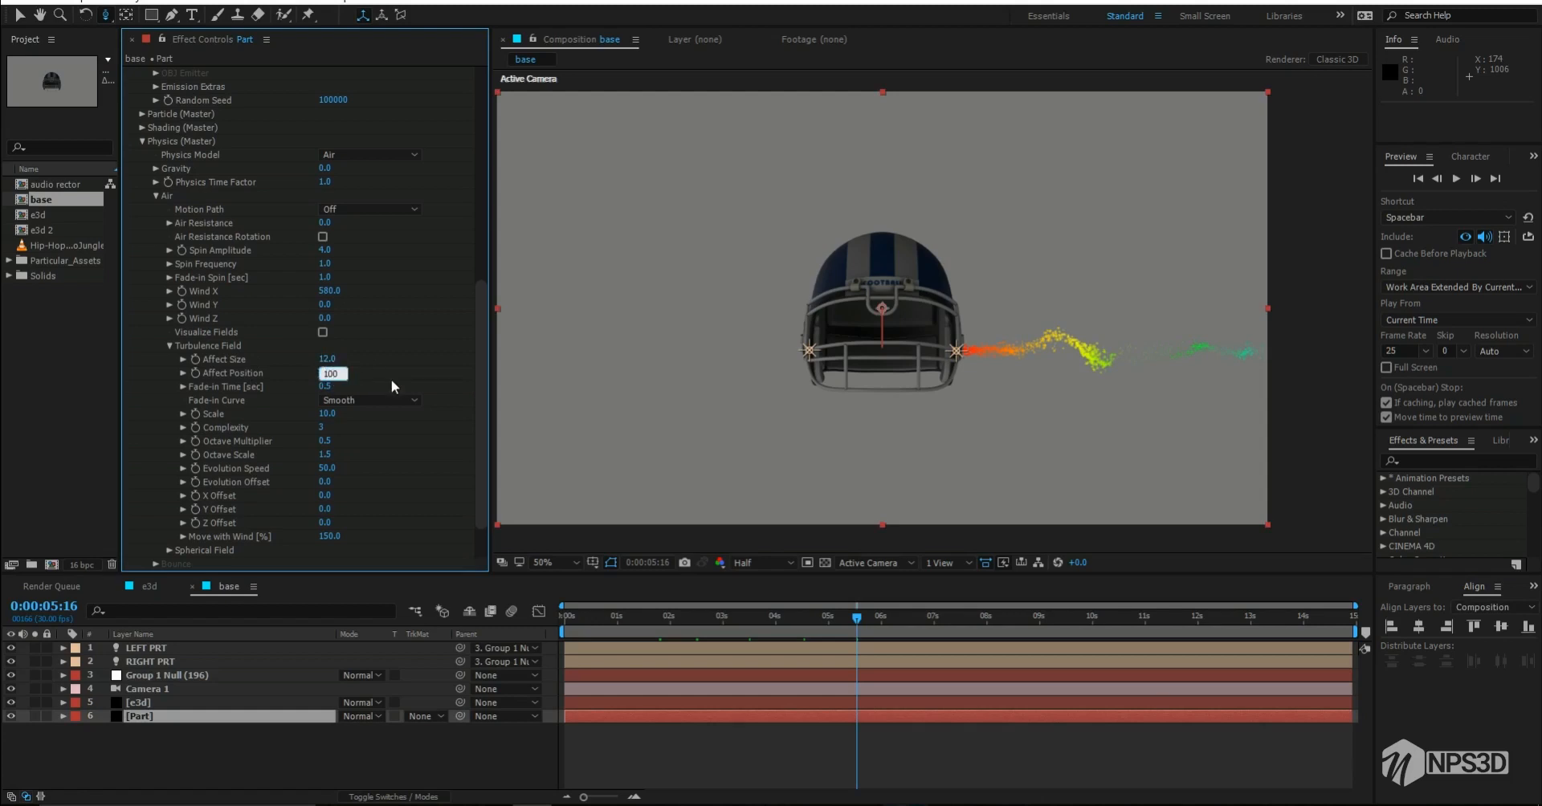
key(Return)
click(332, 374)
text(125)
key(Return)
Step: Set the Turbulence Field's Scale to 8, after trying 6, and its Complexity to 6
click(326, 414)
text(6)
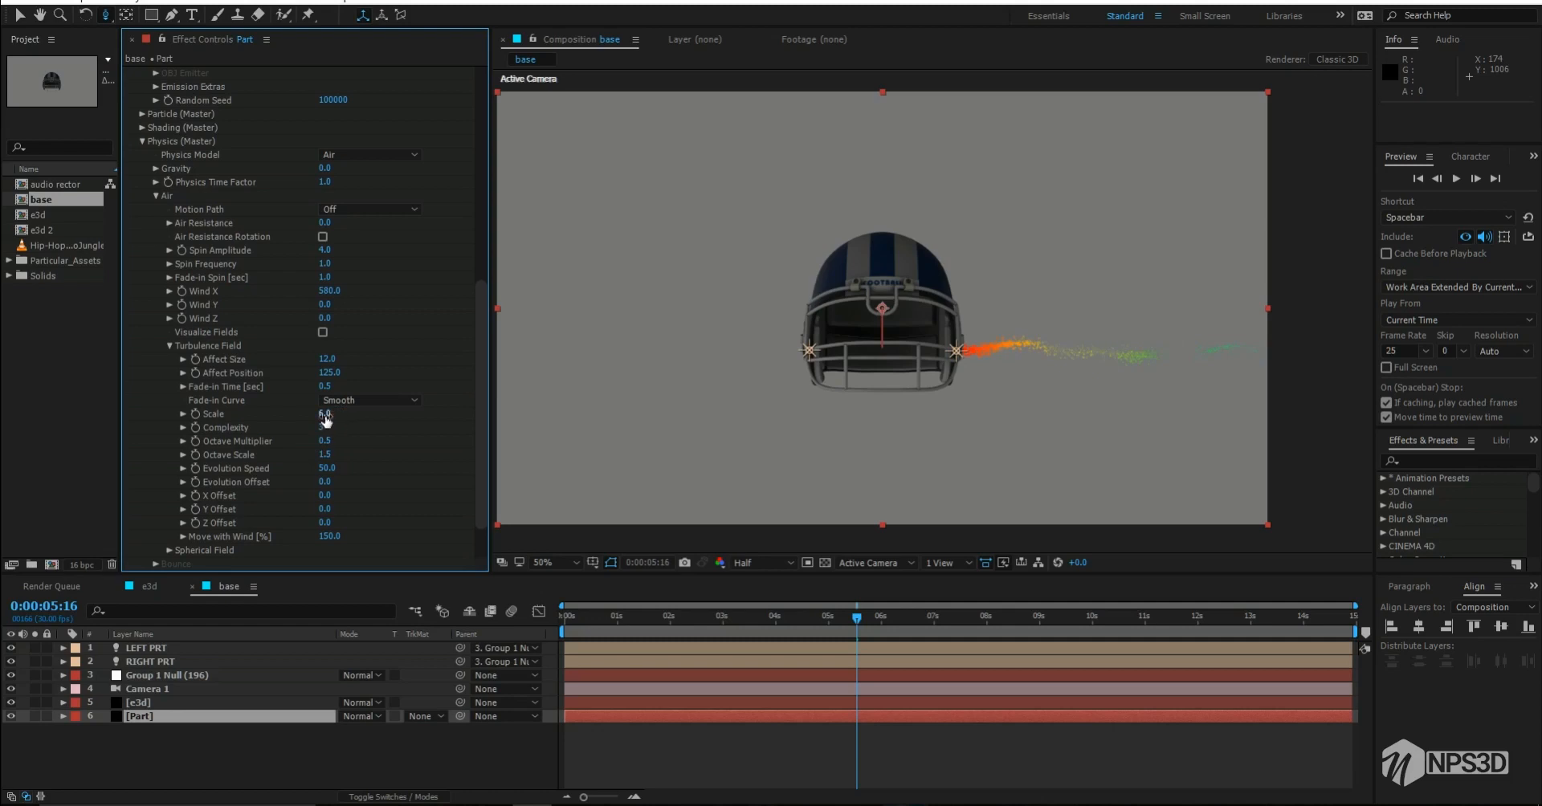
click(325, 415)
text(8)
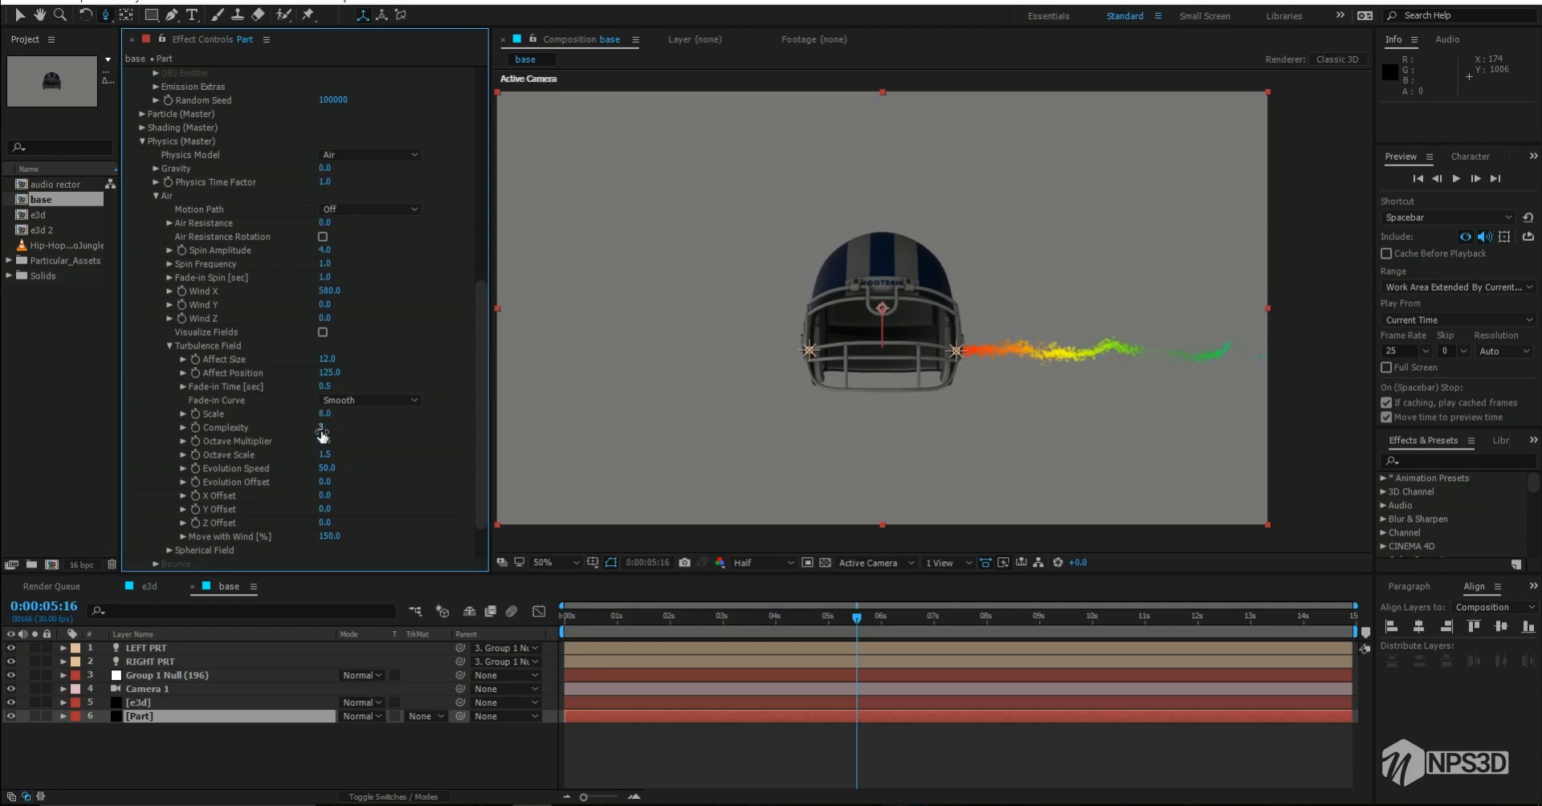
click(322, 428)
text(6)
key(Return)
click(325, 441)
key(Return)
key(ctrl+z)
Step: Review the particle stream at several times up to 0:00:04:04 and collapse the Physics settings
click(677, 622)
click(639, 622)
drag(617, 624, 745, 621)
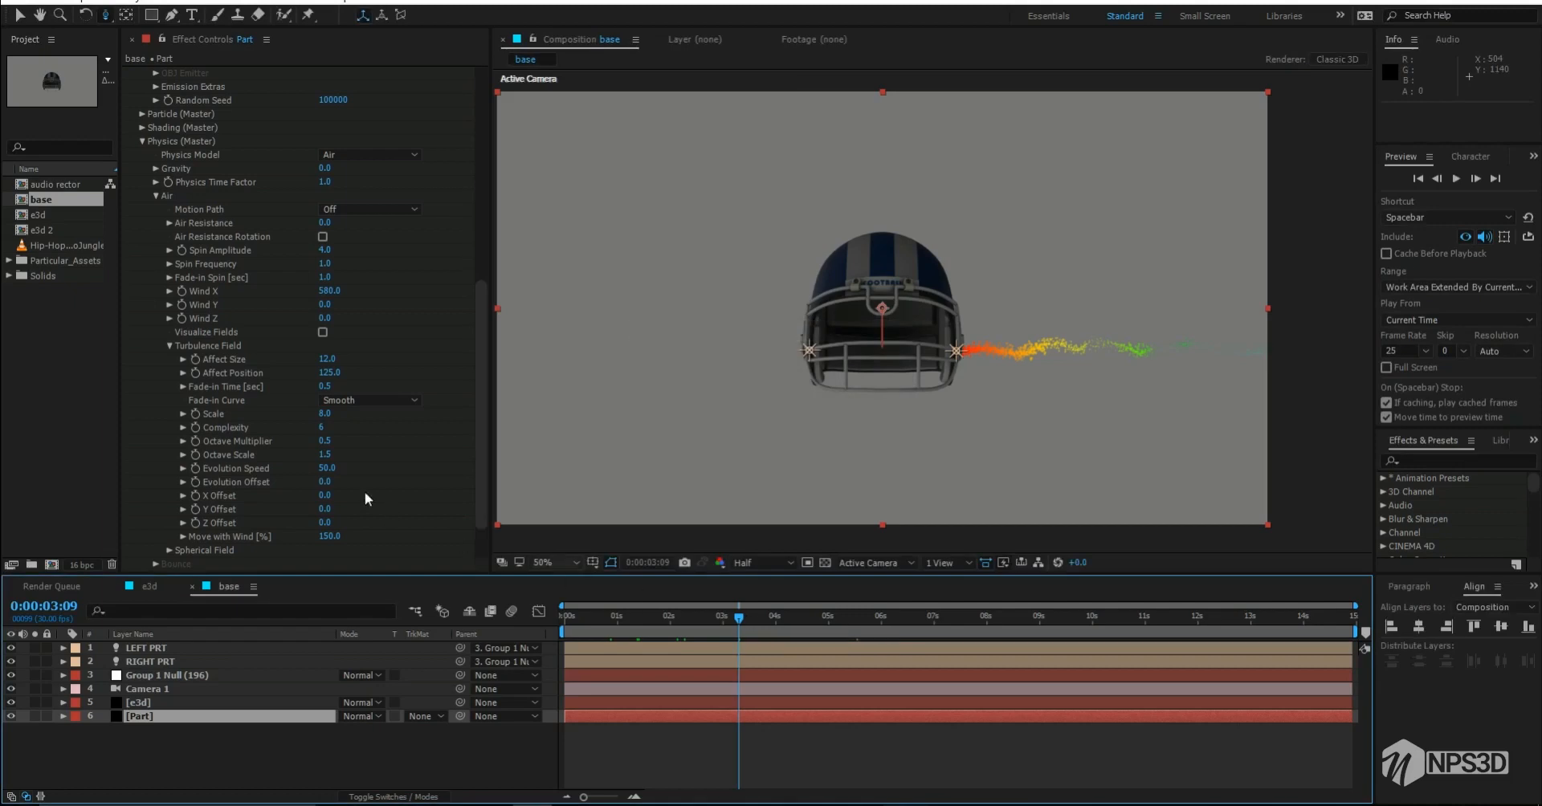
click(167, 349)
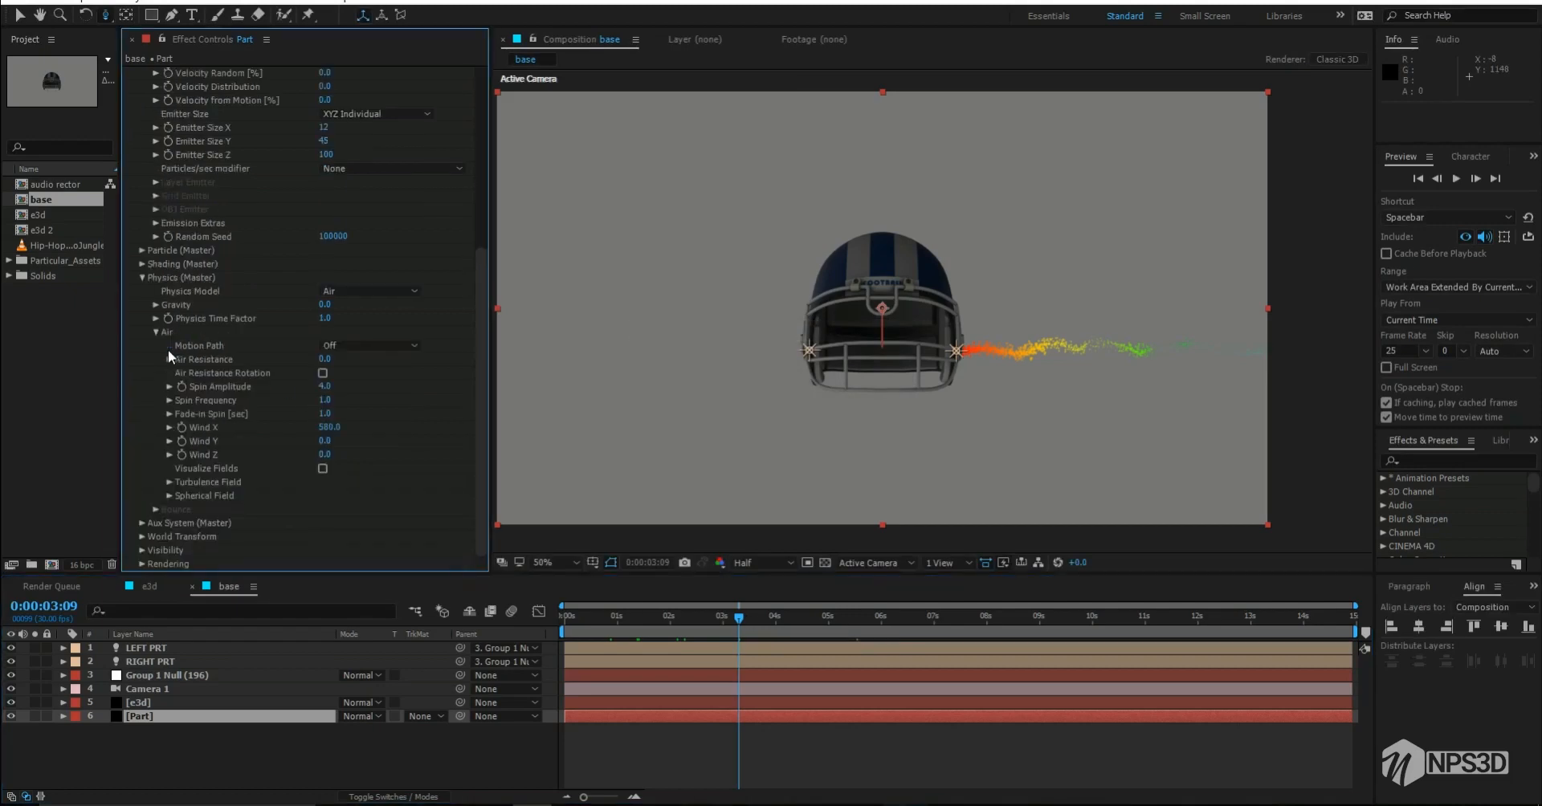
click(142, 278)
drag(737, 632, 783, 620)
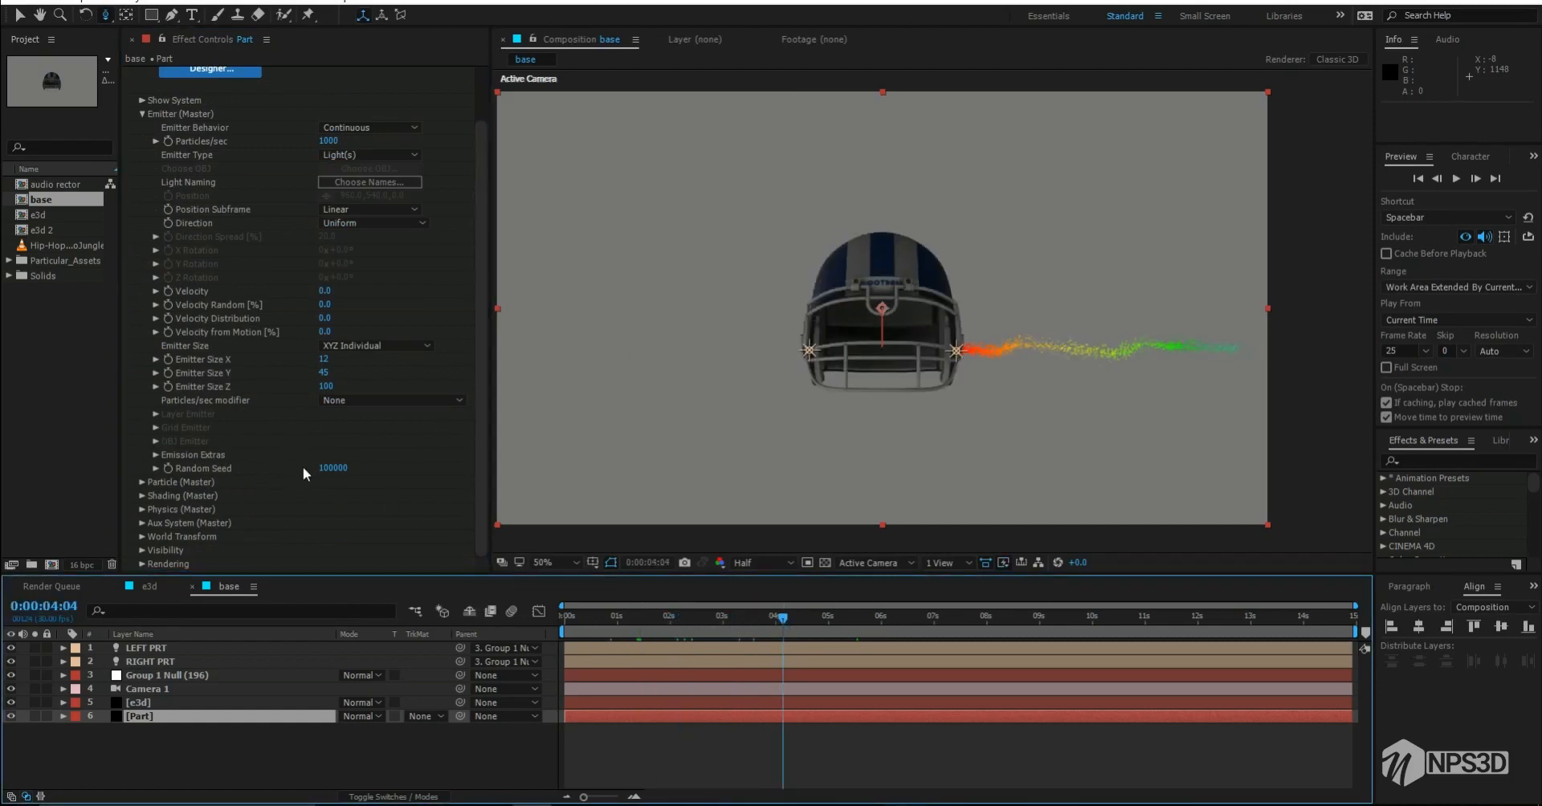
Step: Set the particle Size to 25 in Particular's Particle section
click(142, 483)
scroll(253, 489, down, 5)
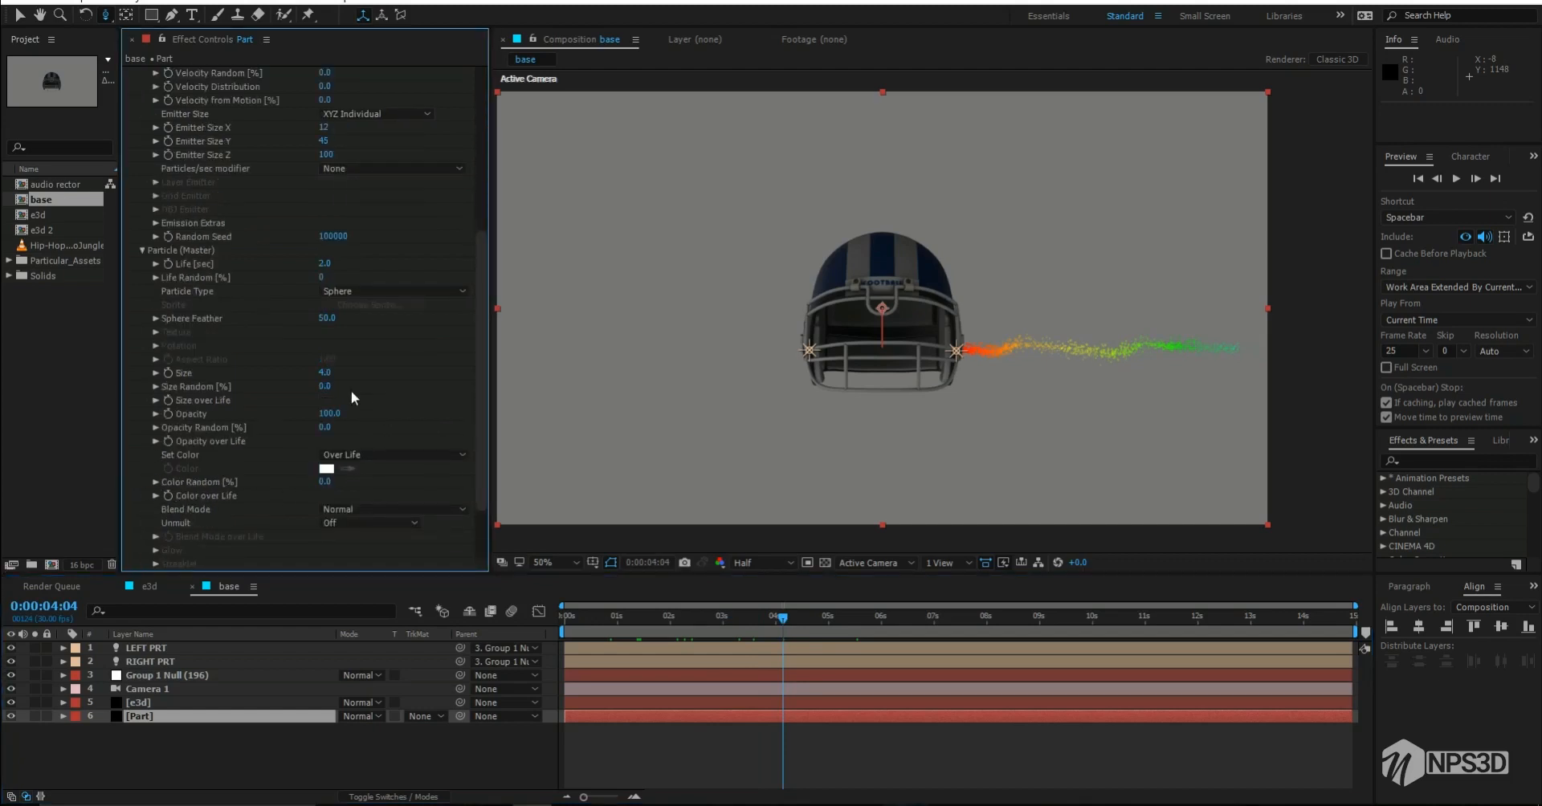
click(324, 372)
text(25)
key(Return)
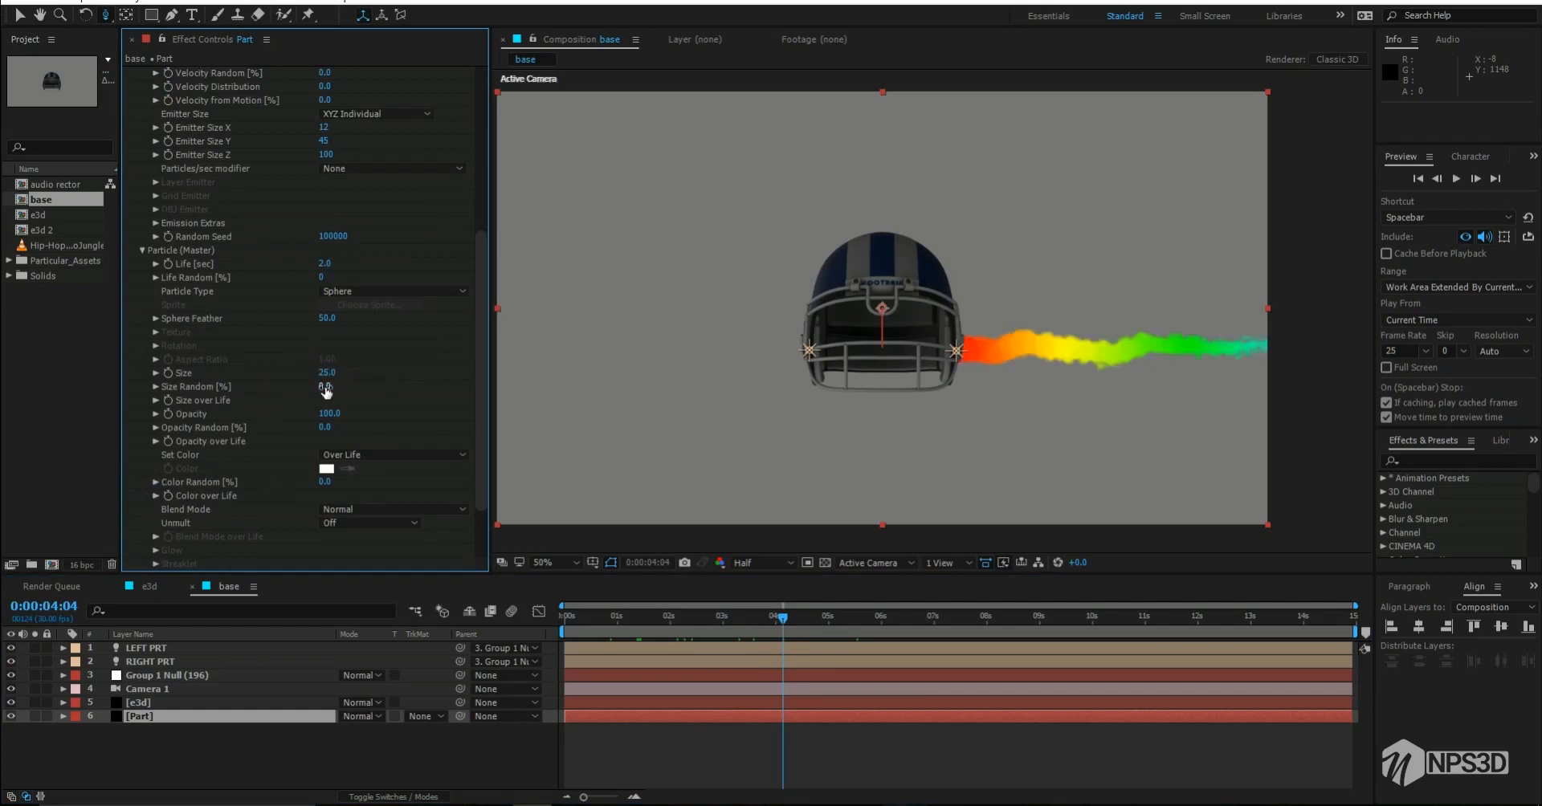
Step: Set the particles' Sphere Feather to 0 and their Size to 12
scroll(472, 476, up, 5)
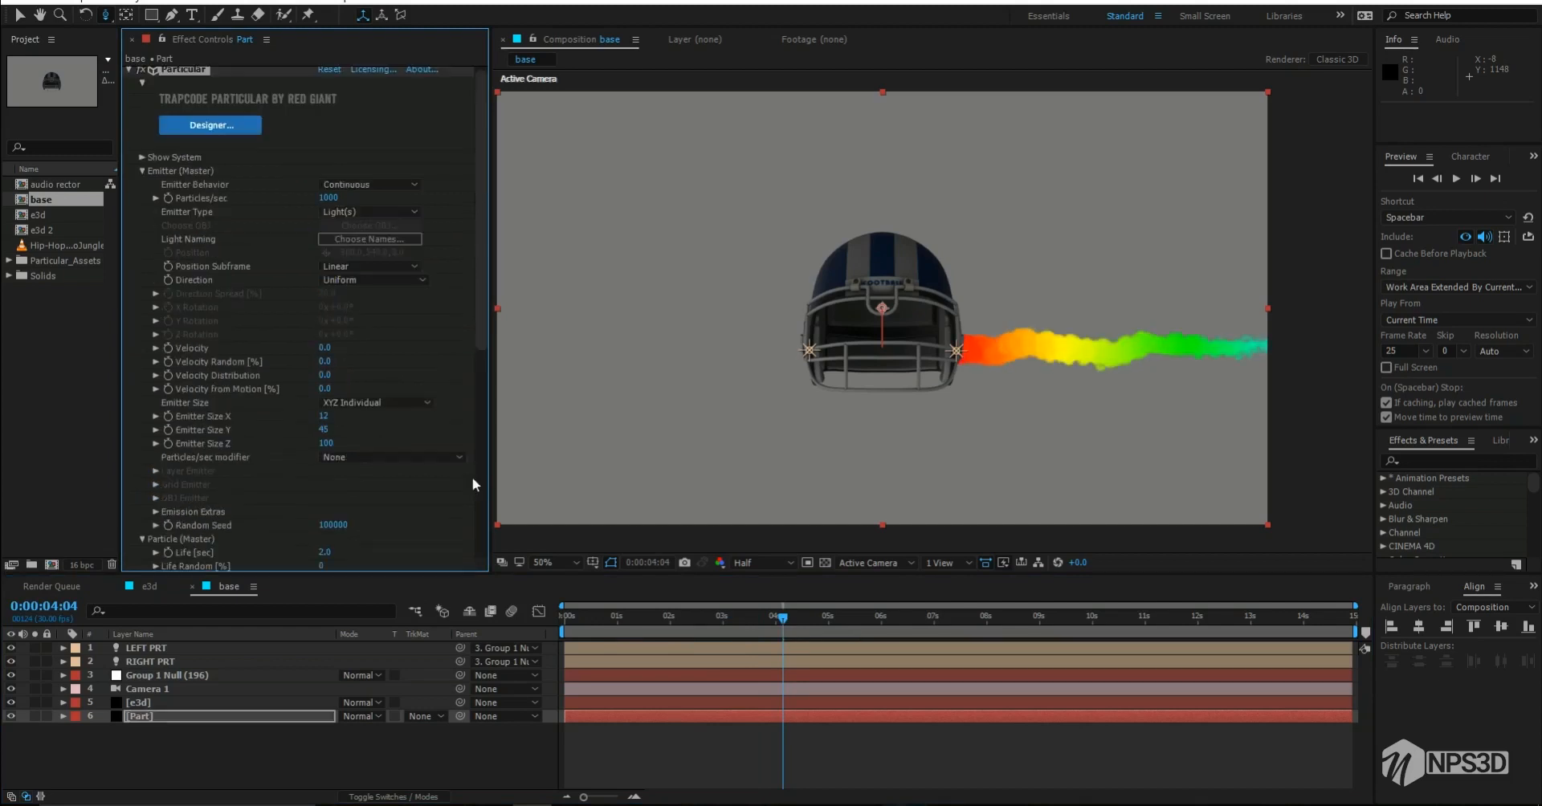
scroll(355, 495, down, 4)
click(327, 480)
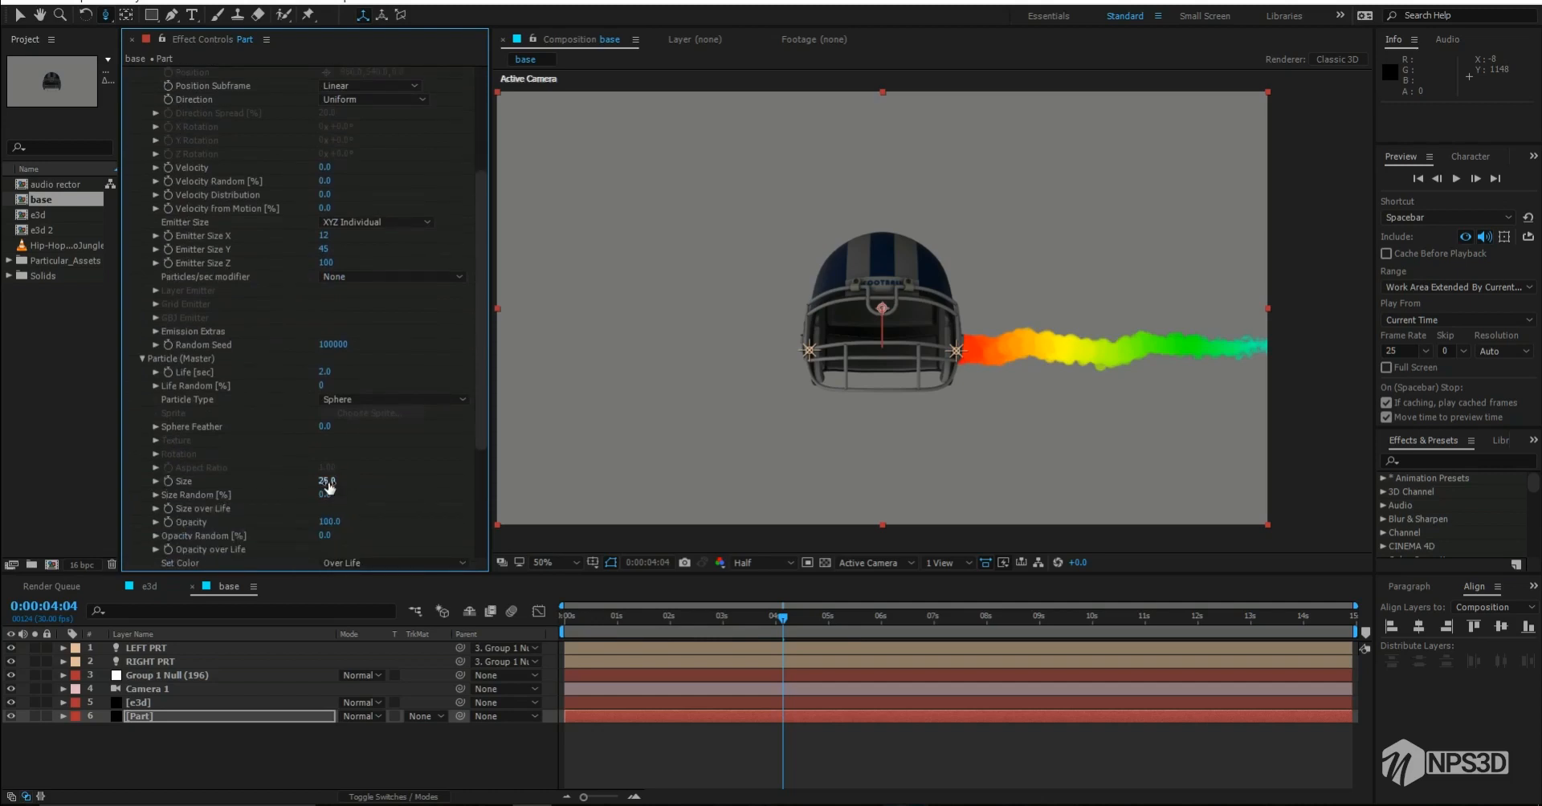
text(12)
key(Return)
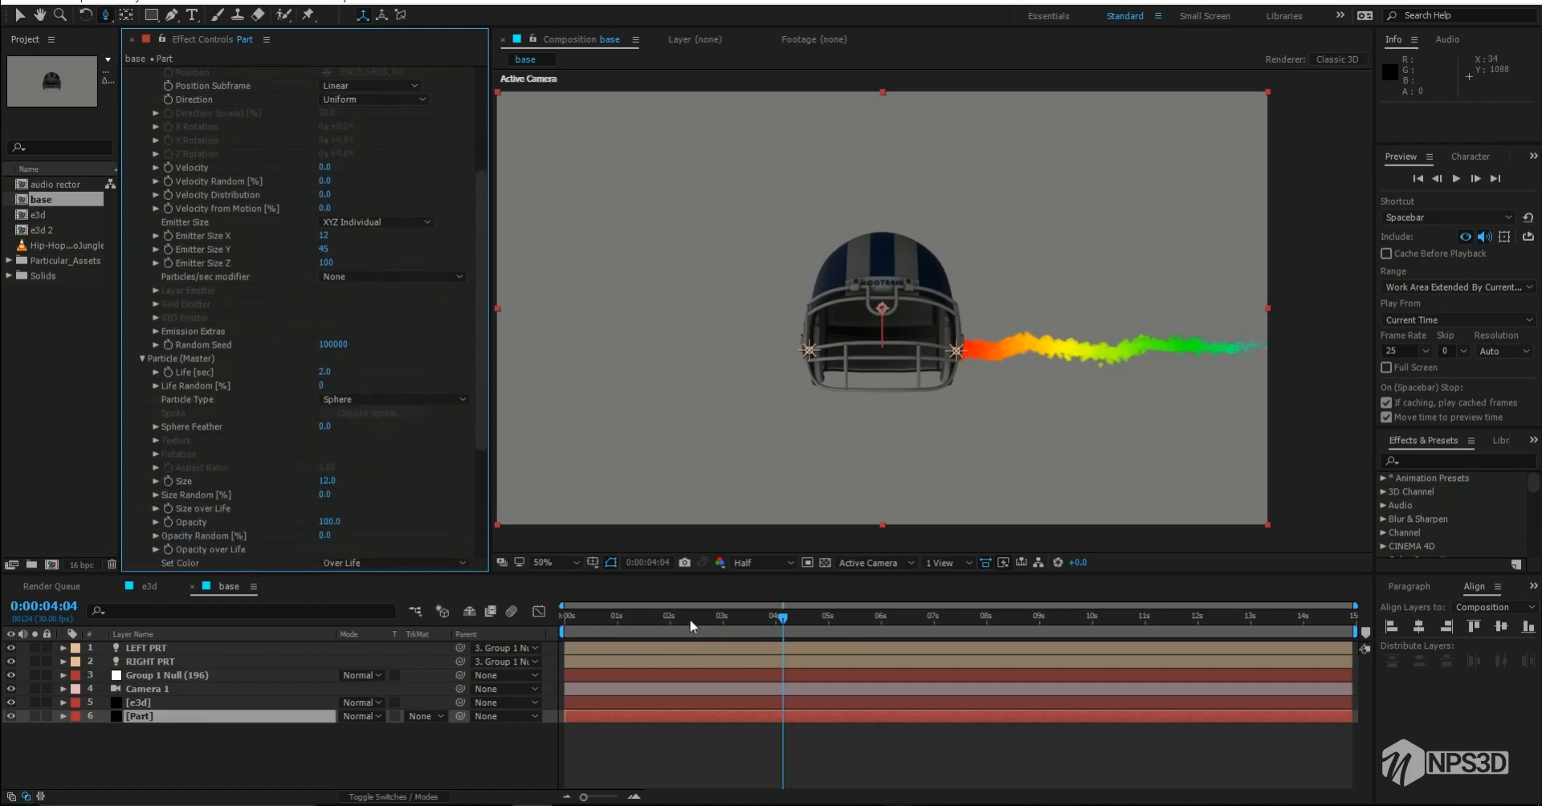
Step: Check the particle stream up to 0:00:06:13 and add the Hip-Hop Motivational Pack MP3 to the base composition below the Part layer
drag(689, 619, 856, 621)
click(904, 620)
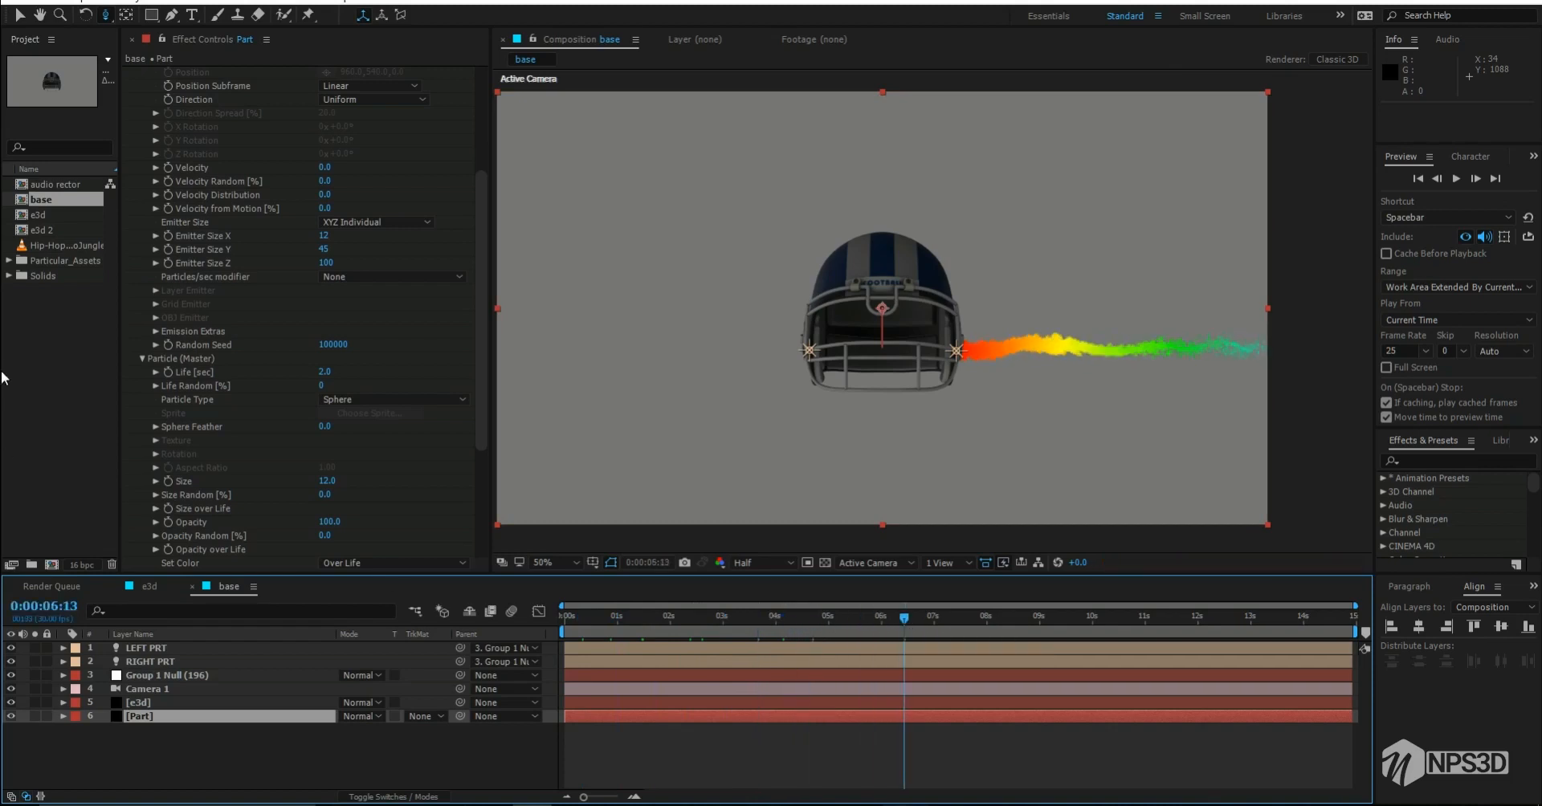
click(37, 209)
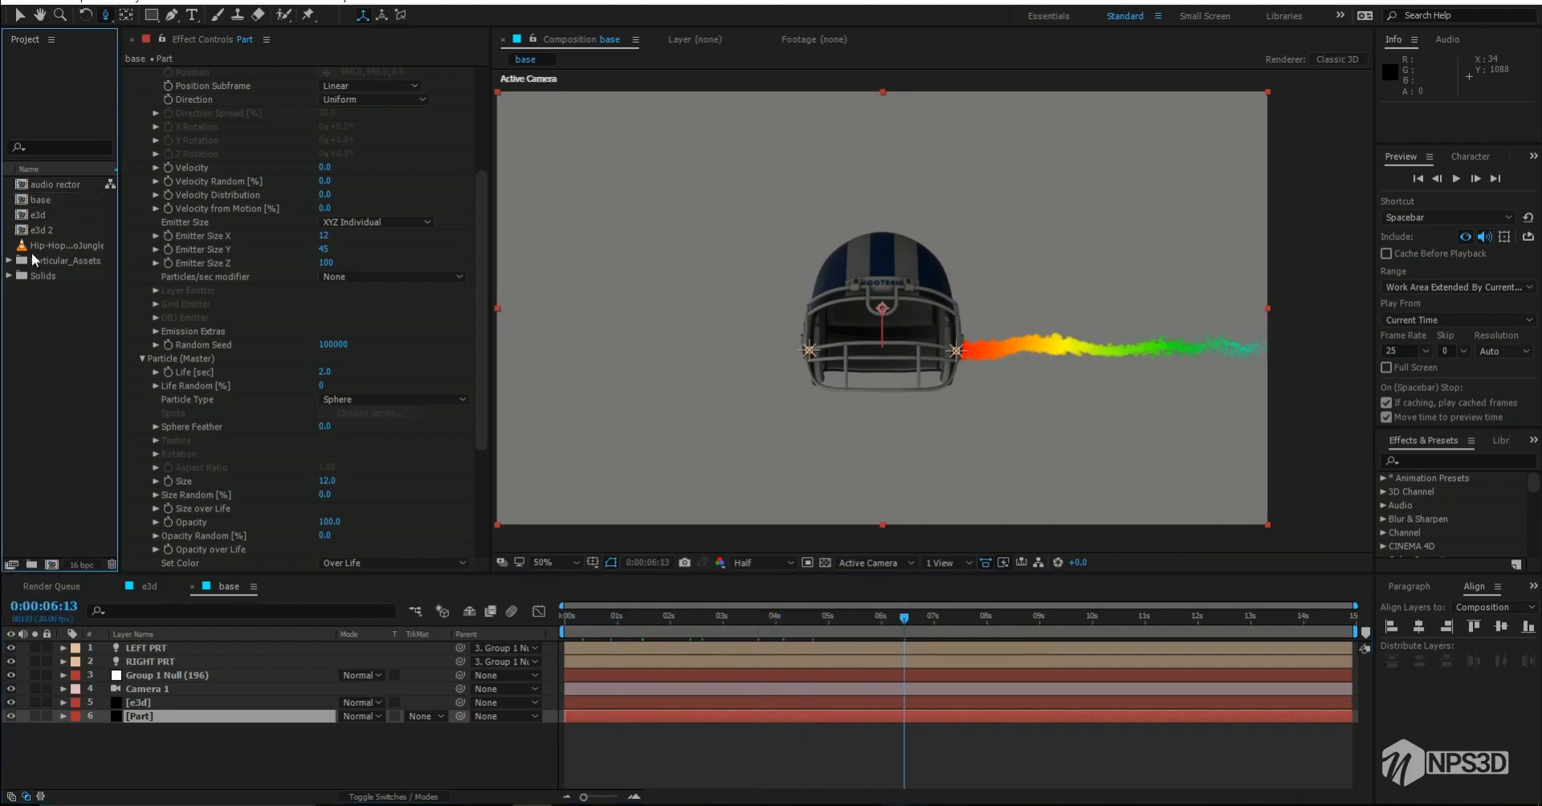
drag(44, 245, 192, 761)
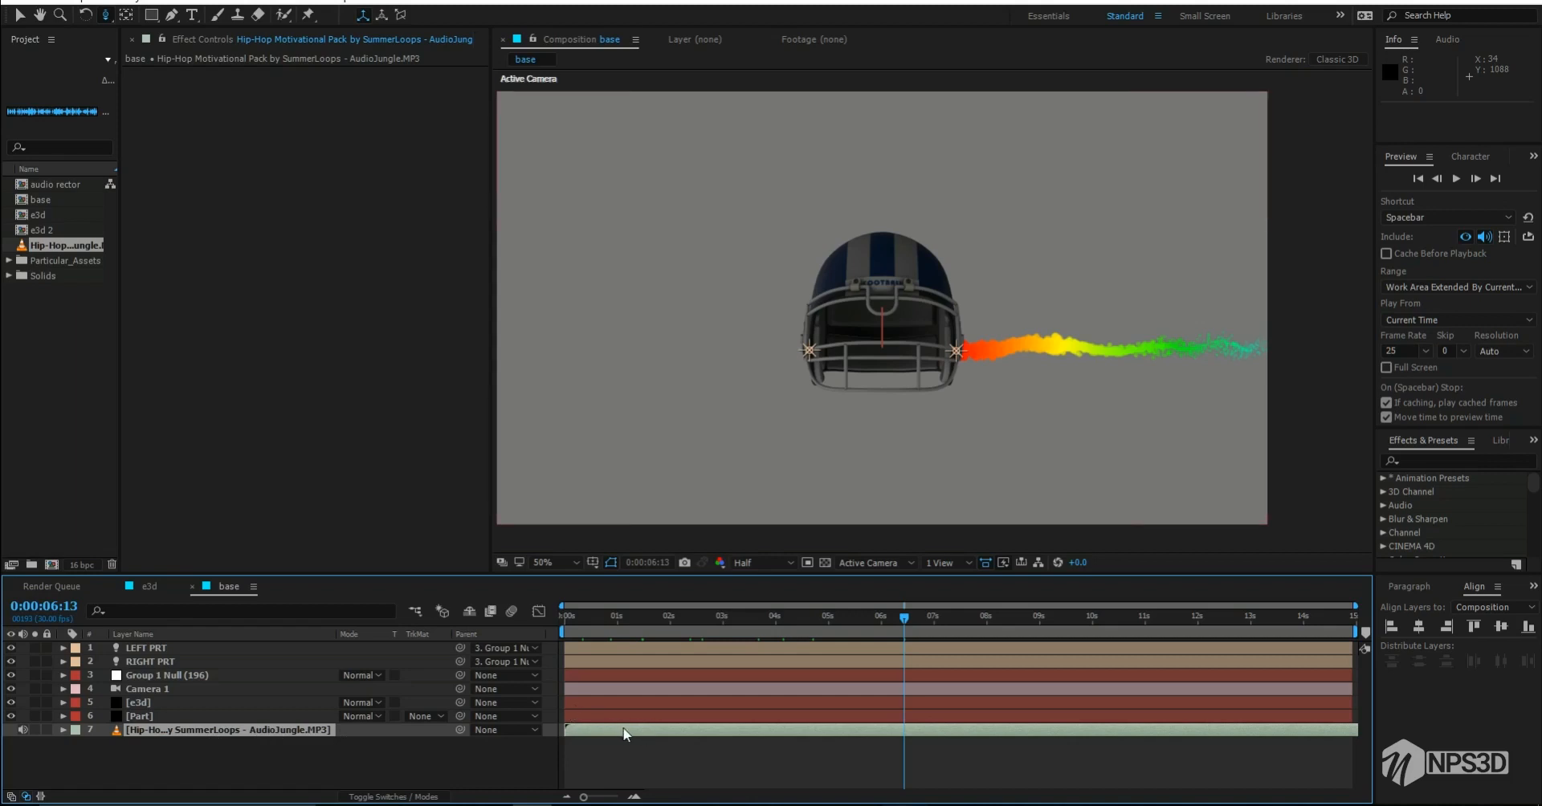
Step: Convert the audio of the Hip-Hop MP3 layer to keyframes
right_click(160, 730)
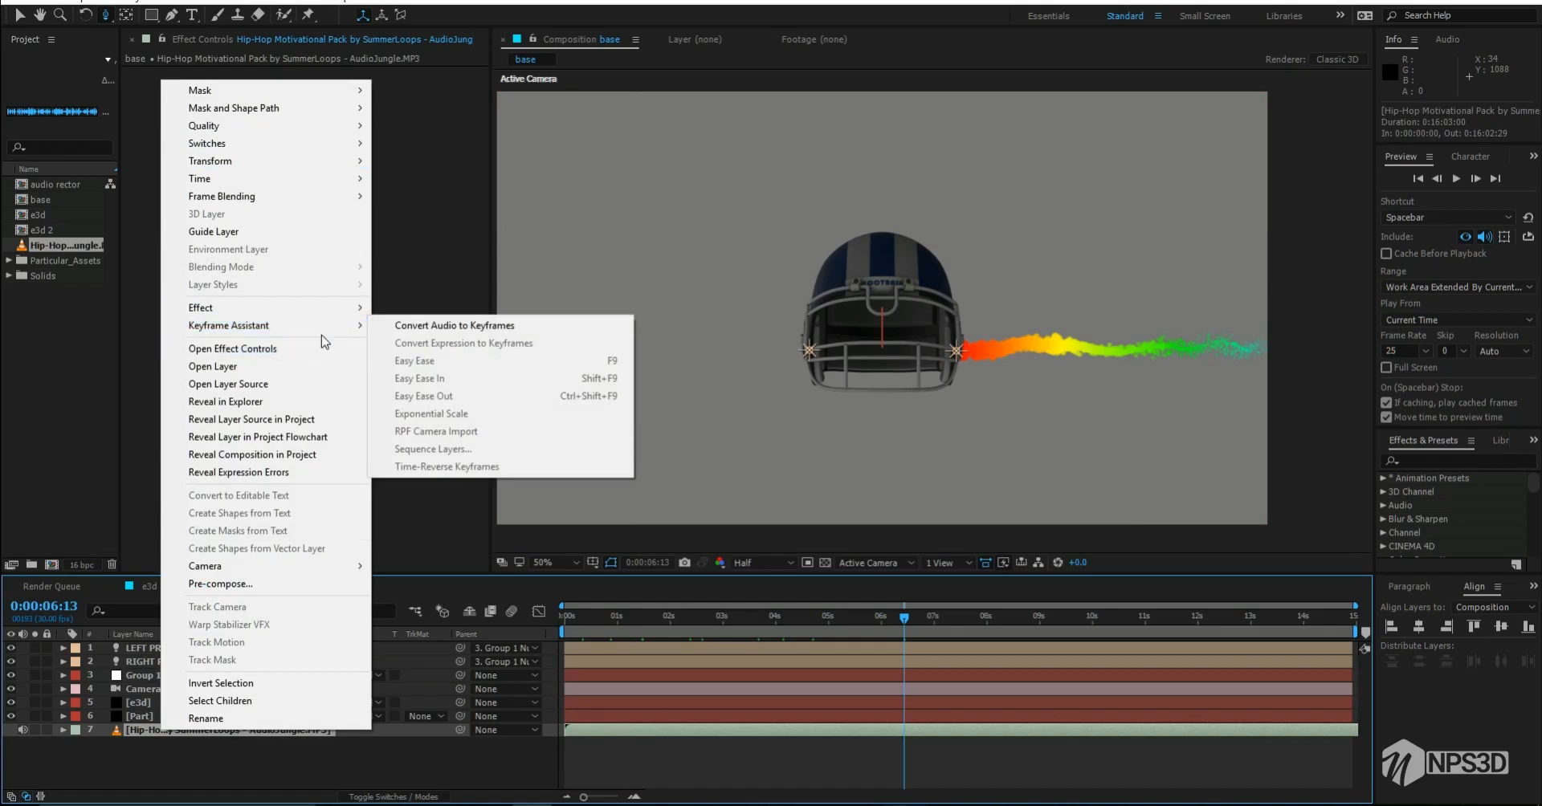
mouse_move(320, 331)
click(440, 328)
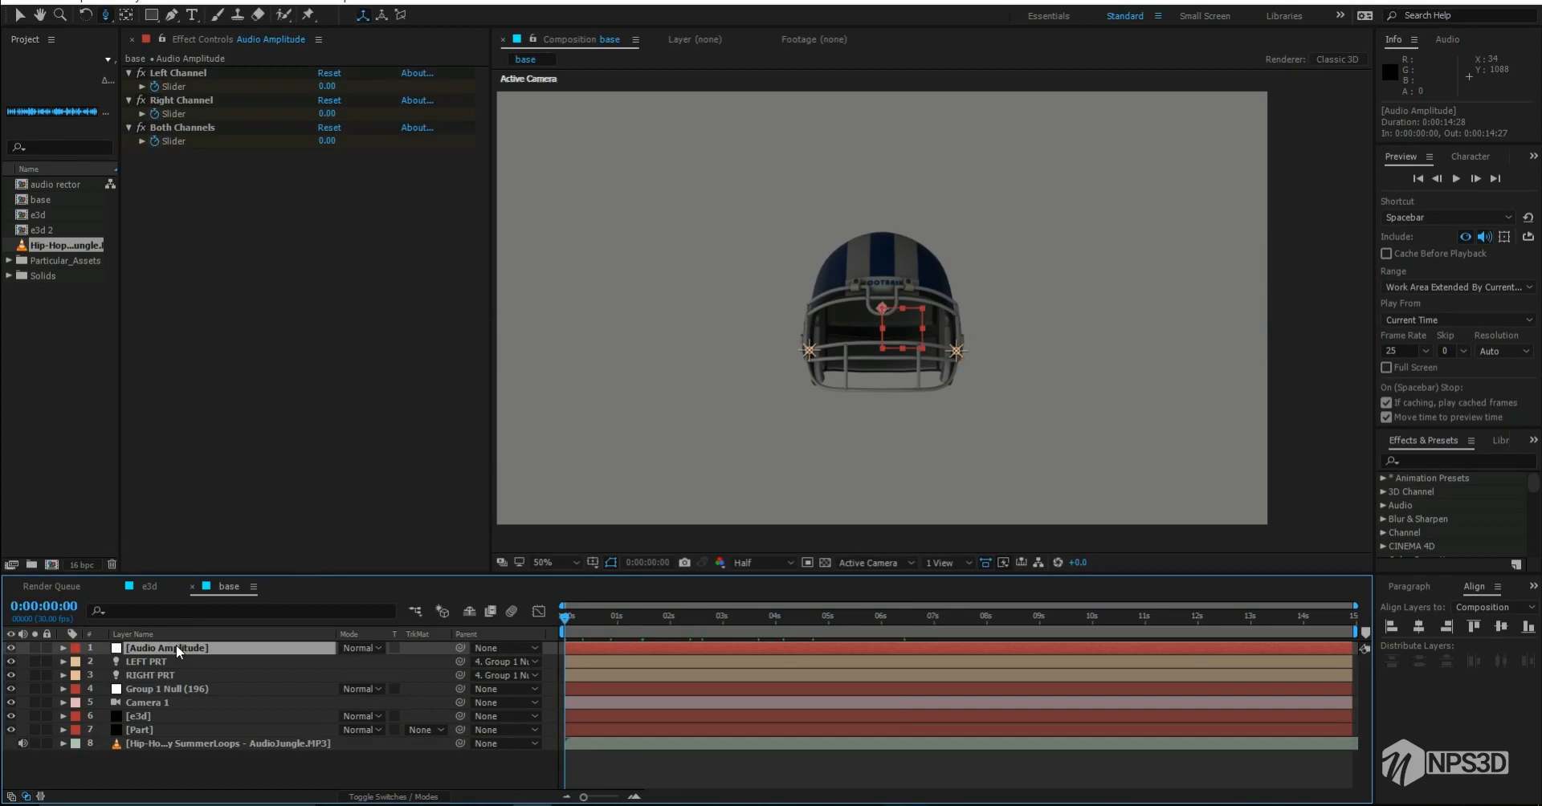
Step: Reveal the Audio Amplitude layer's keyframed sliders, preview the animation up to 0:00:03:26, and save the project
key(u)
key(space)
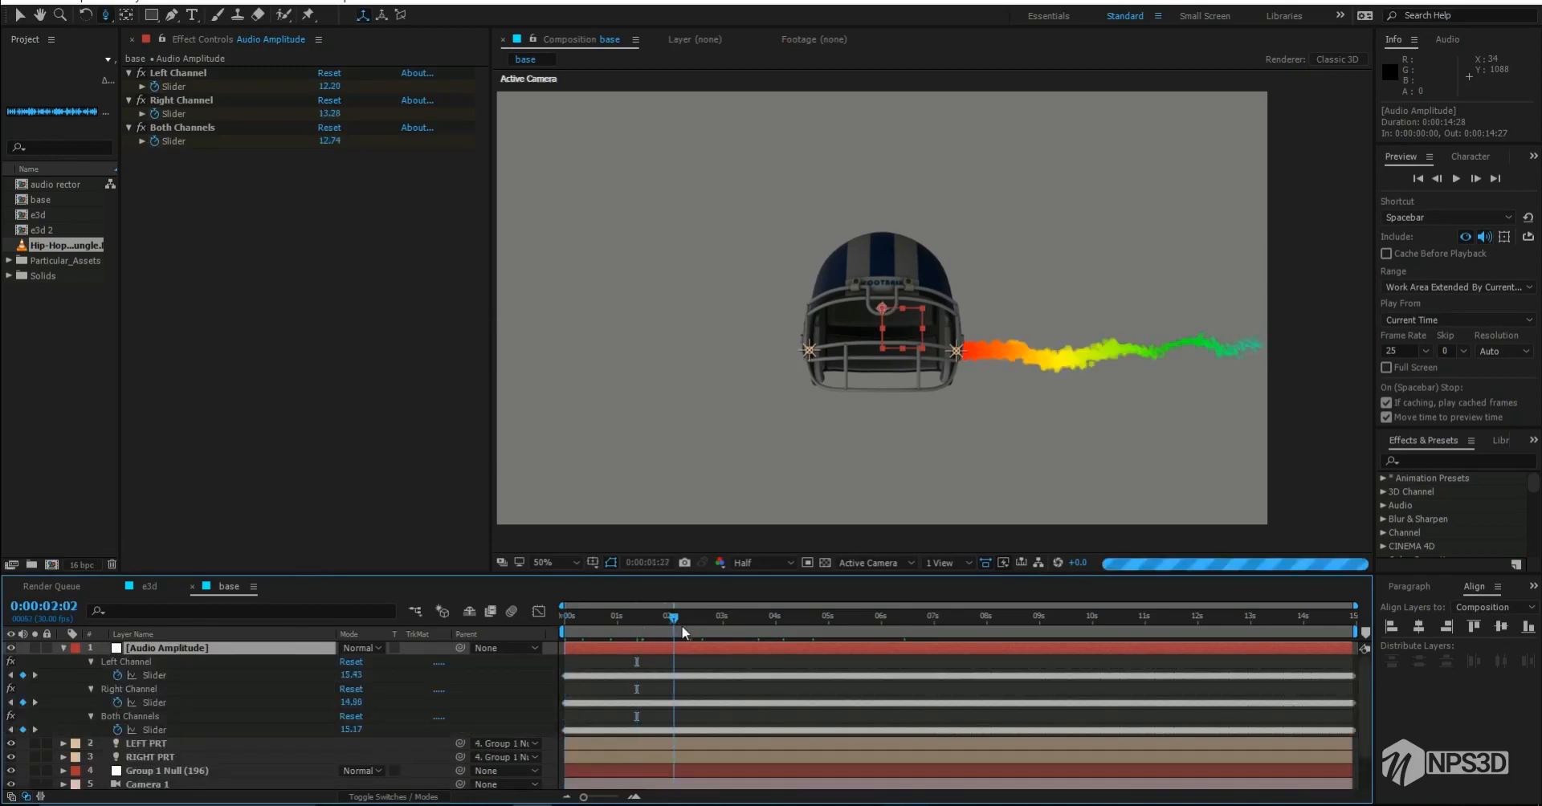
click(768, 620)
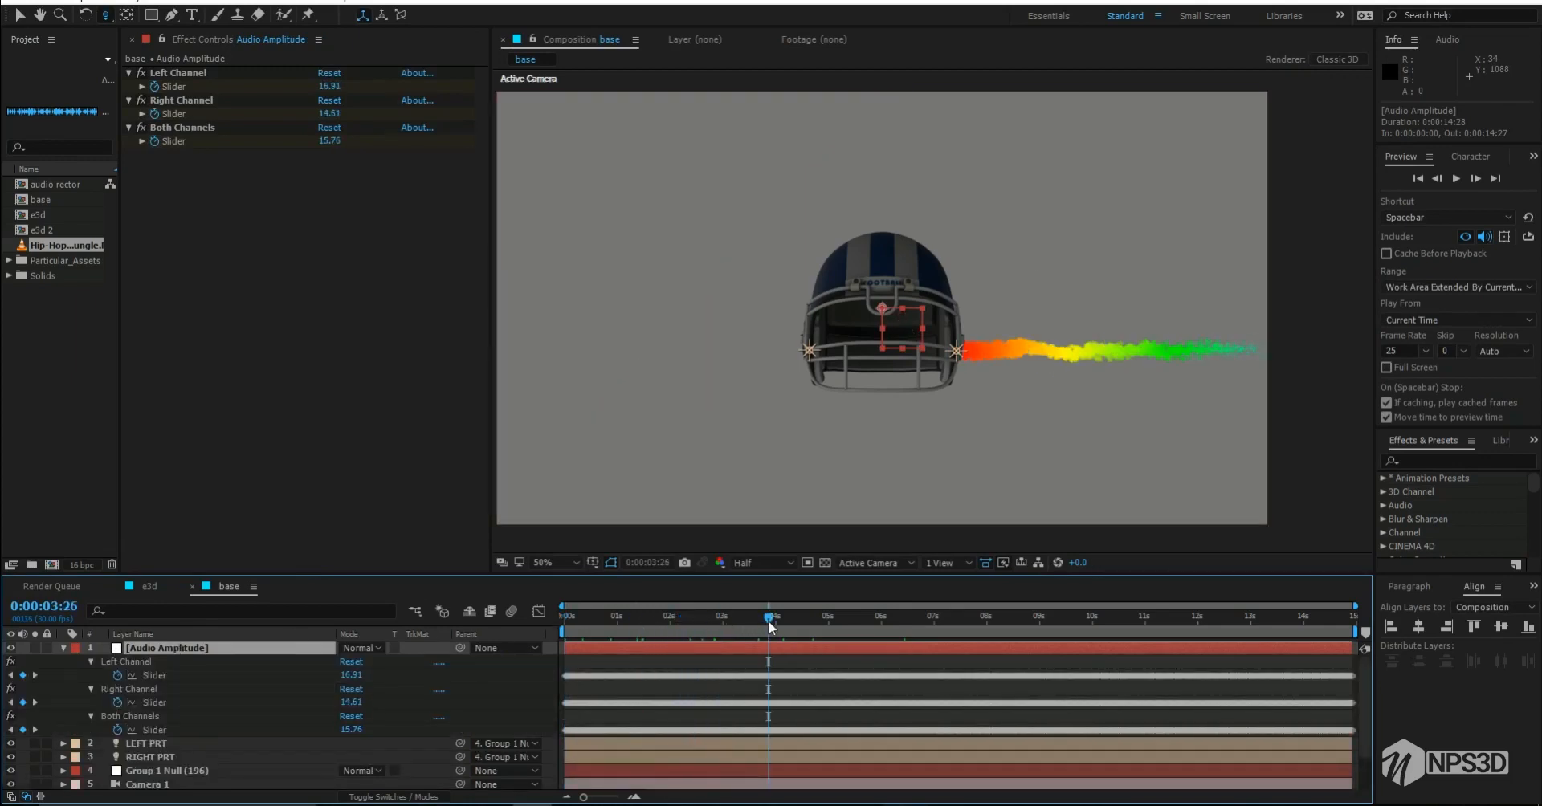
key(ctrl+s)
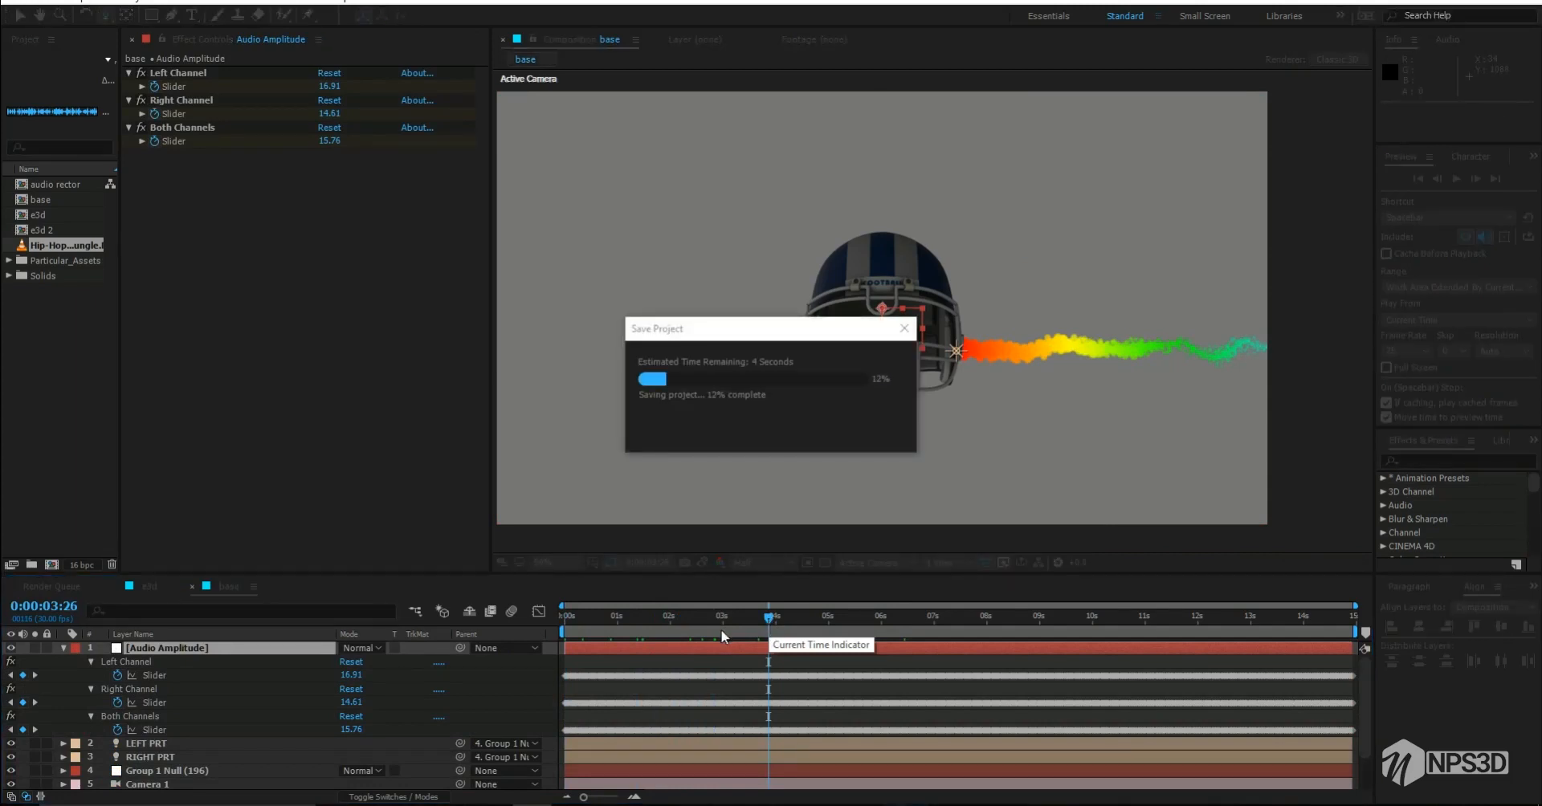
Step: Examine the Left Channel, Right Channel and Both Channels effects of the Audio Amplitude layer
click(136, 663)
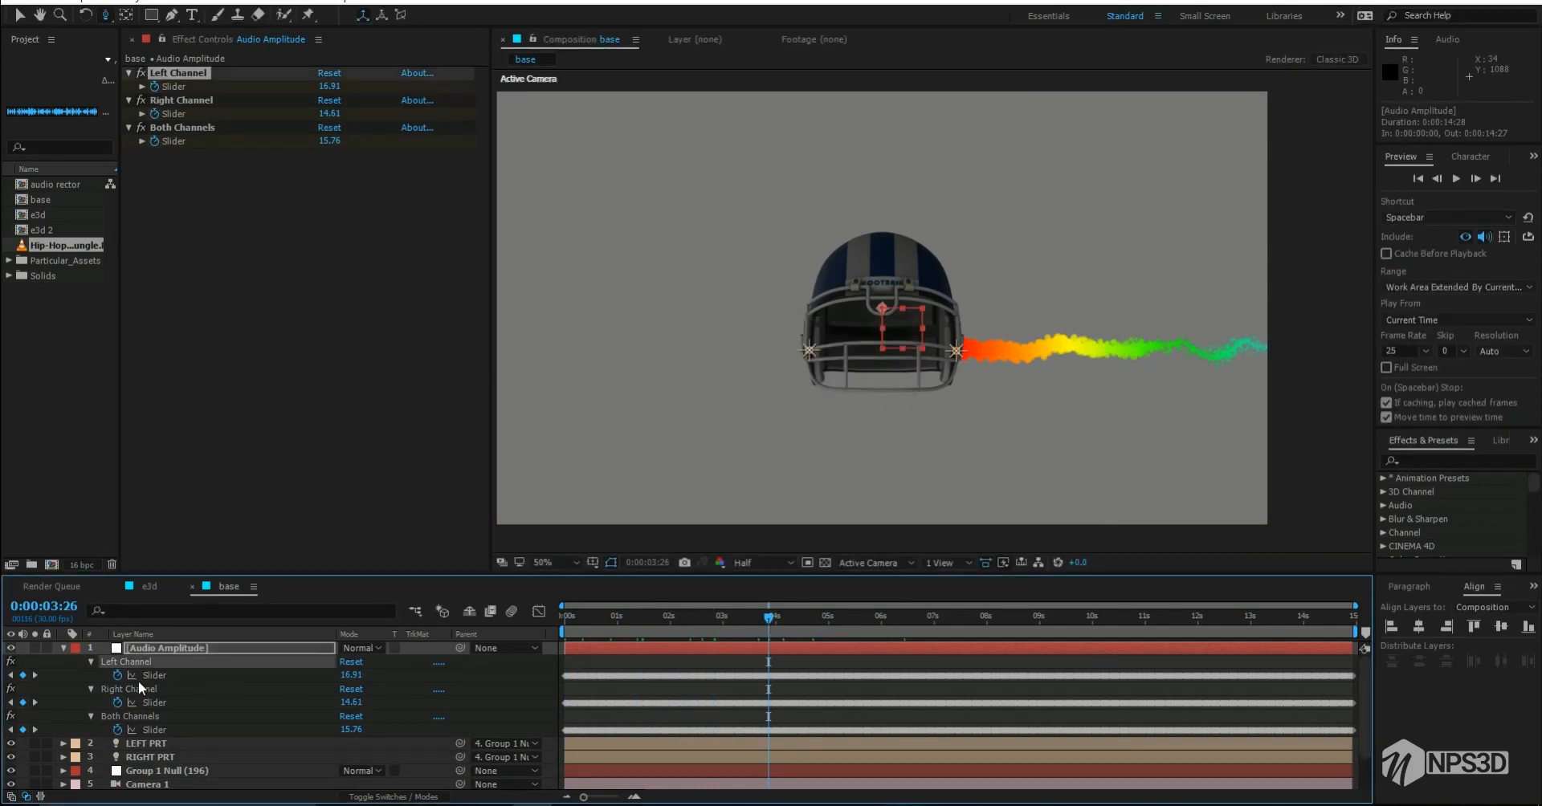
click(139, 690)
click(140, 717)
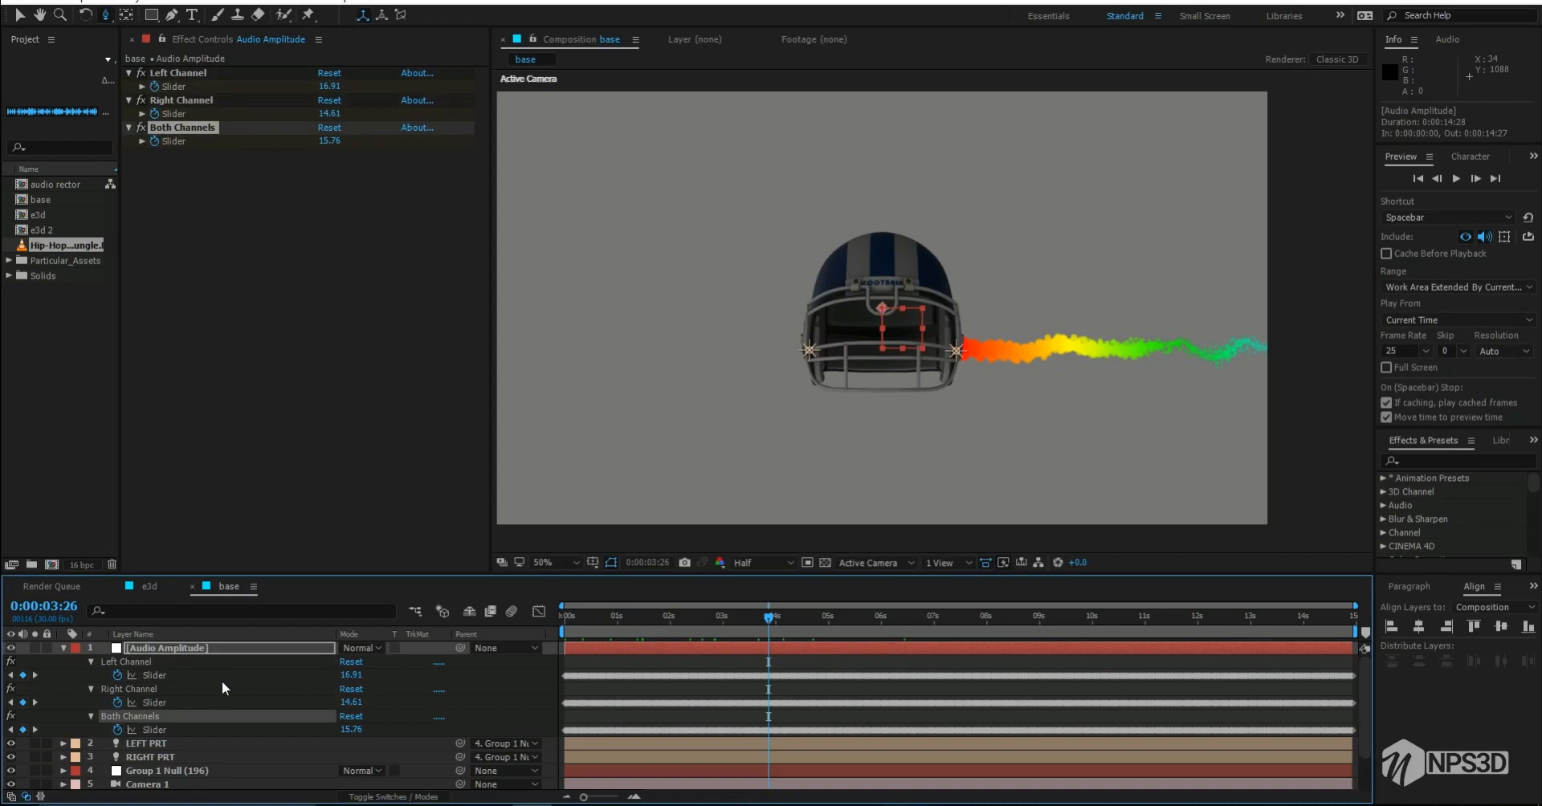
click(165, 690)
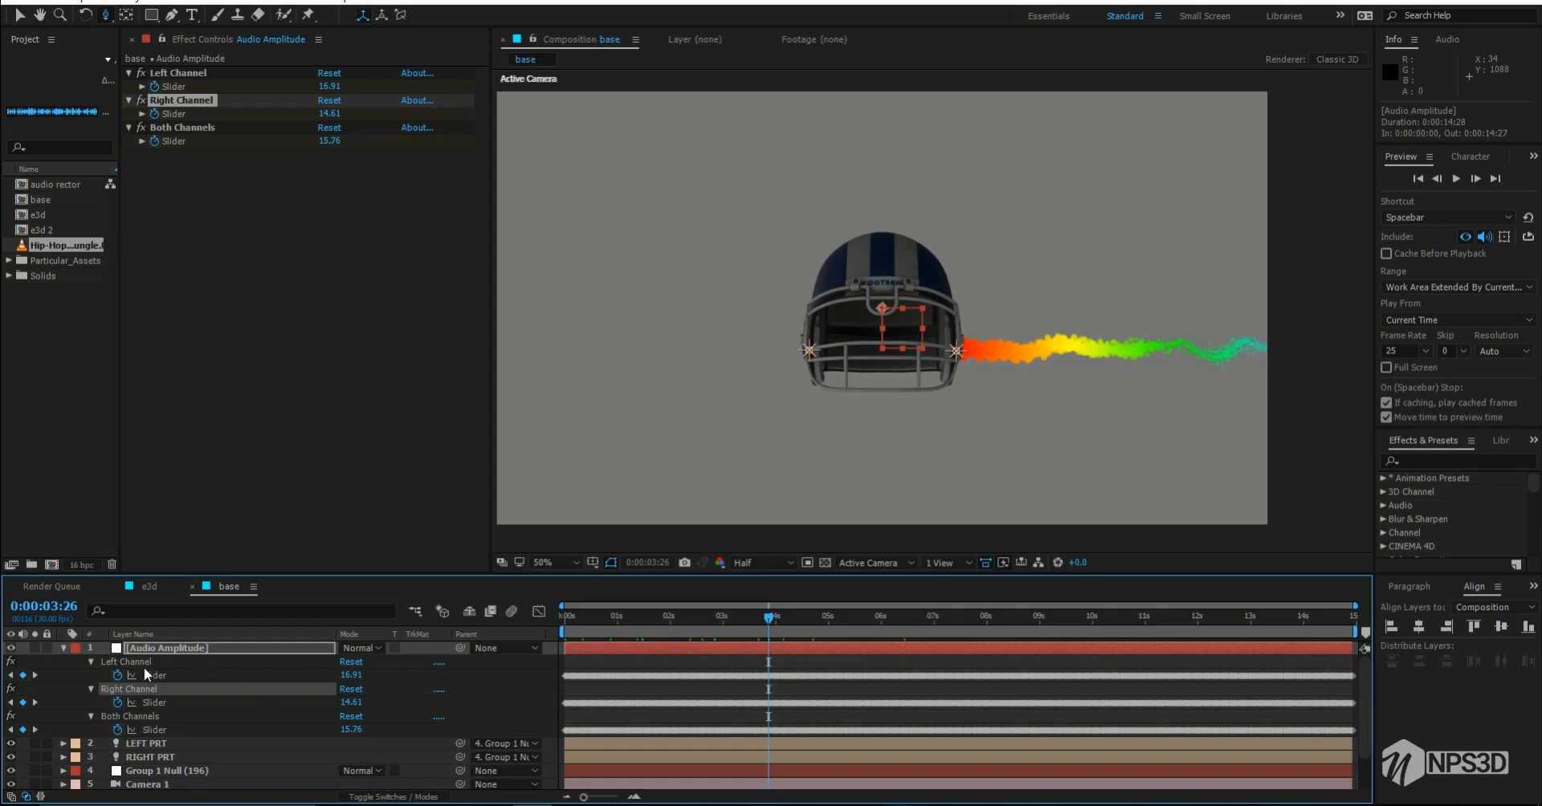
Step: Rename the Part layer to RIGHT PARTICULAR and save the project
scroll(194, 714, down, 1)
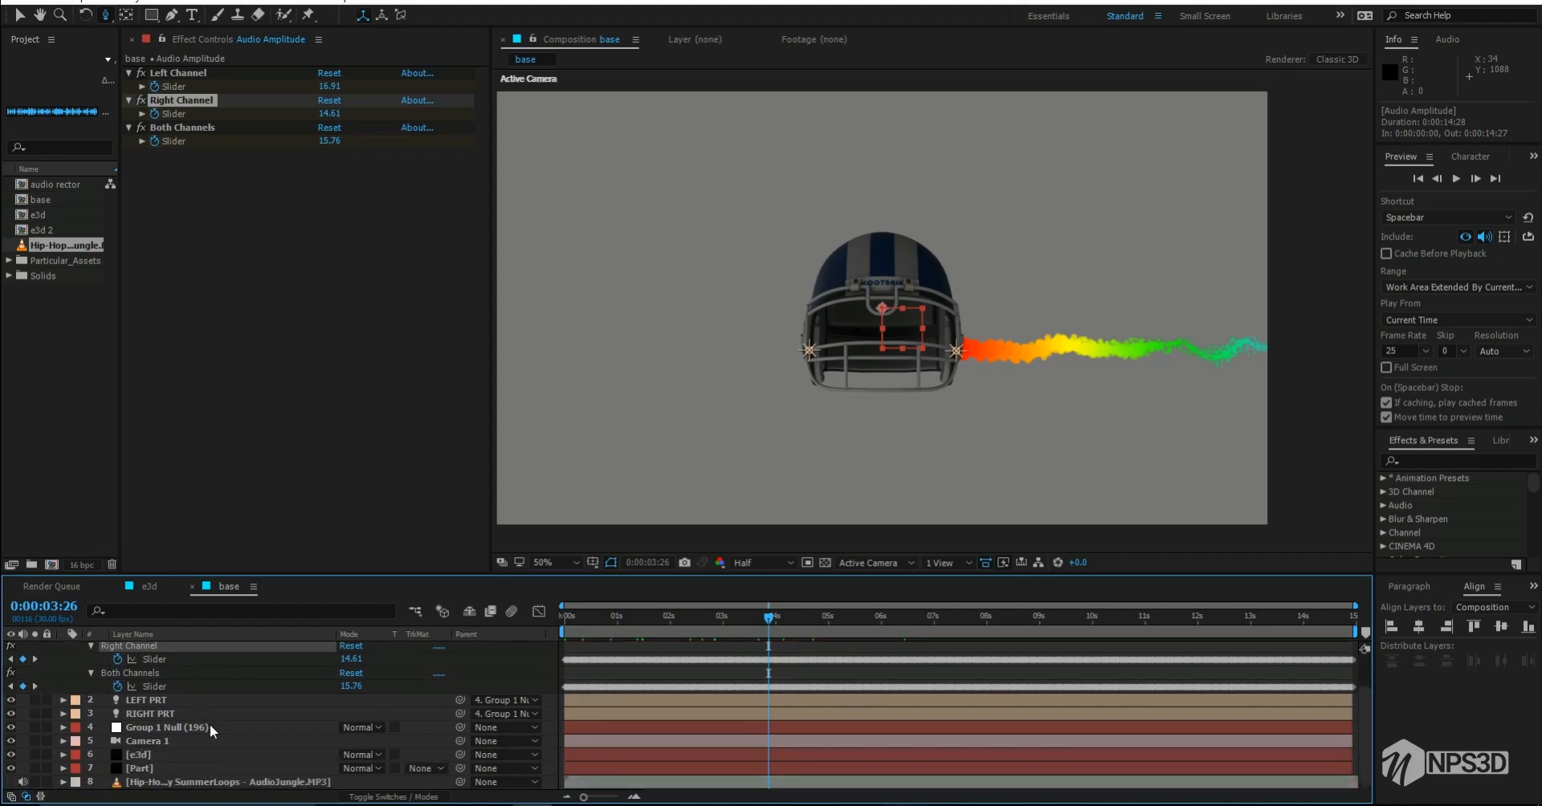
click(164, 714)
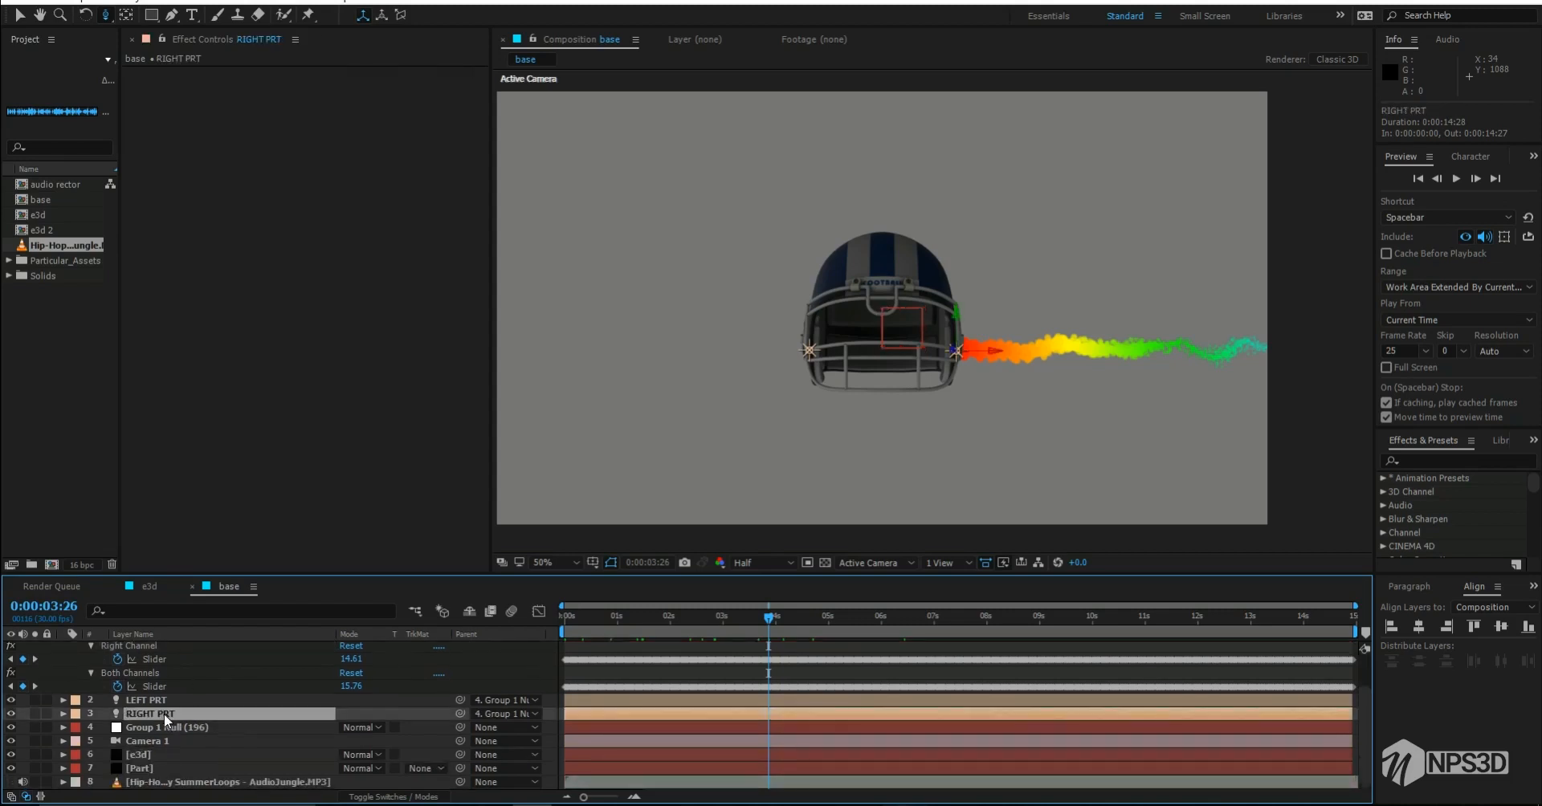
click(151, 768)
key(Return)
text(R)
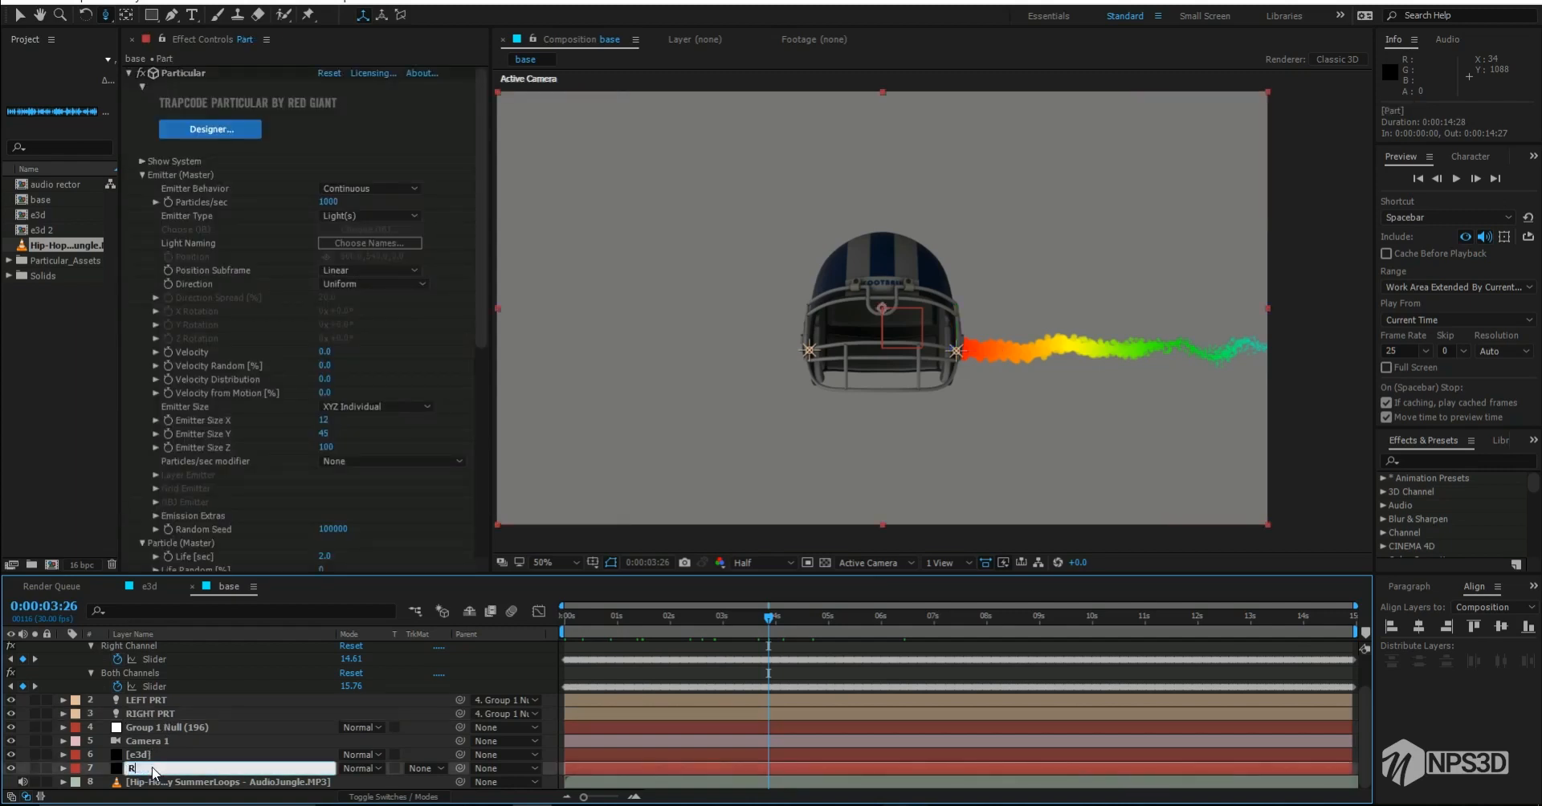
text(IGHT)
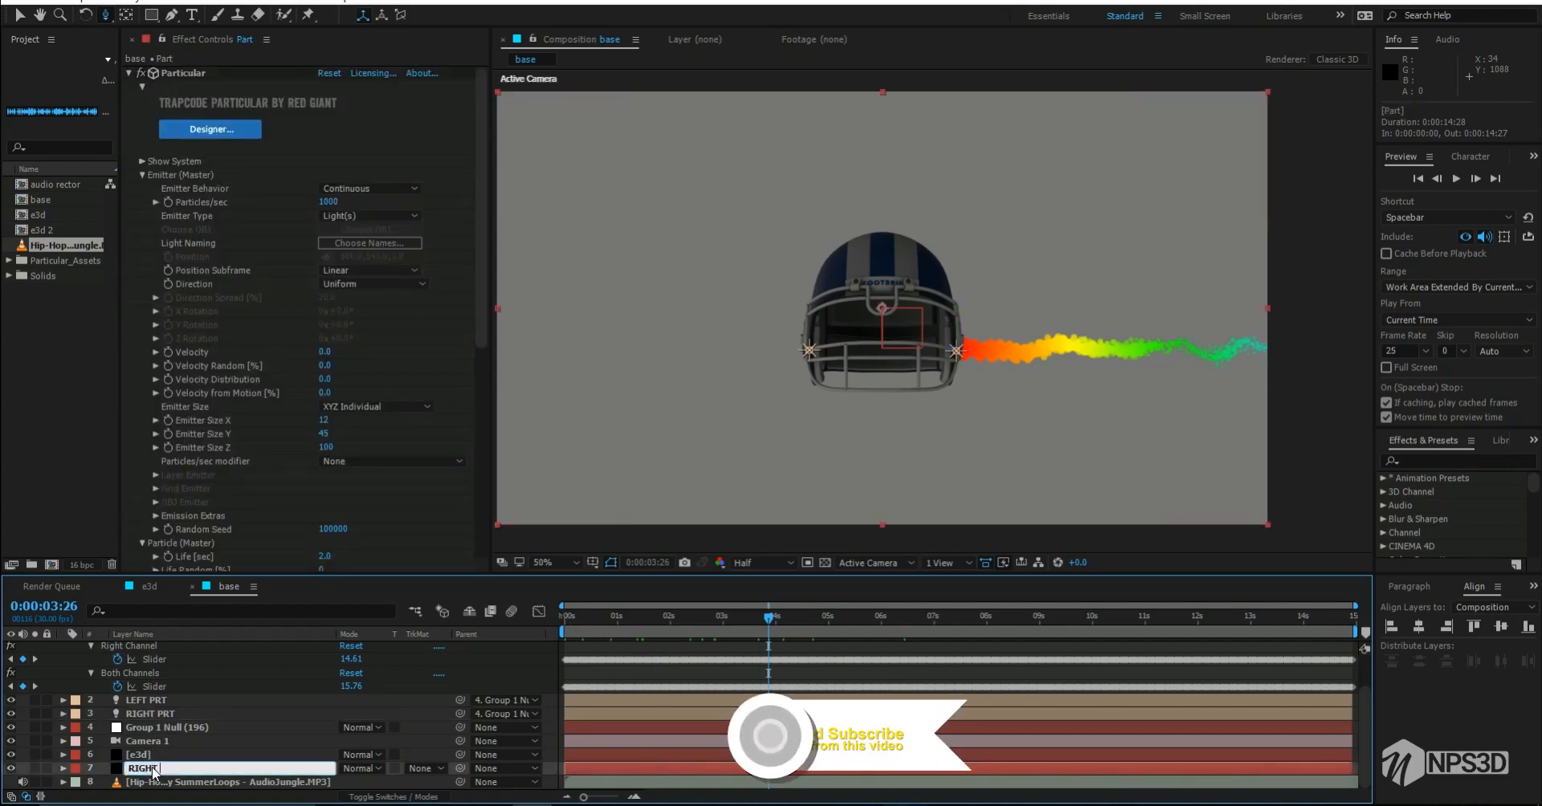
text( PARTICULAR)
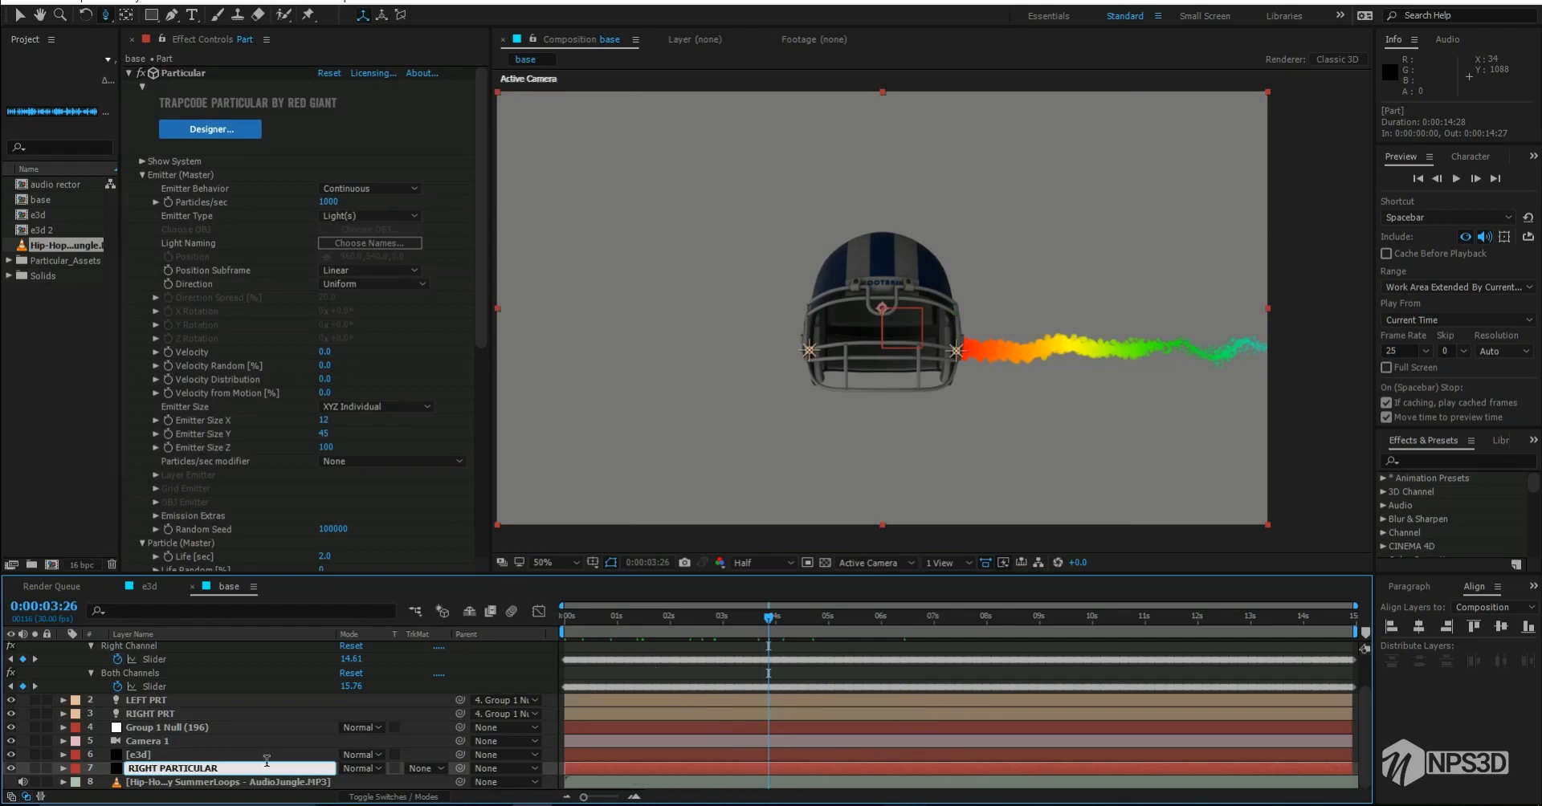
key(Return)
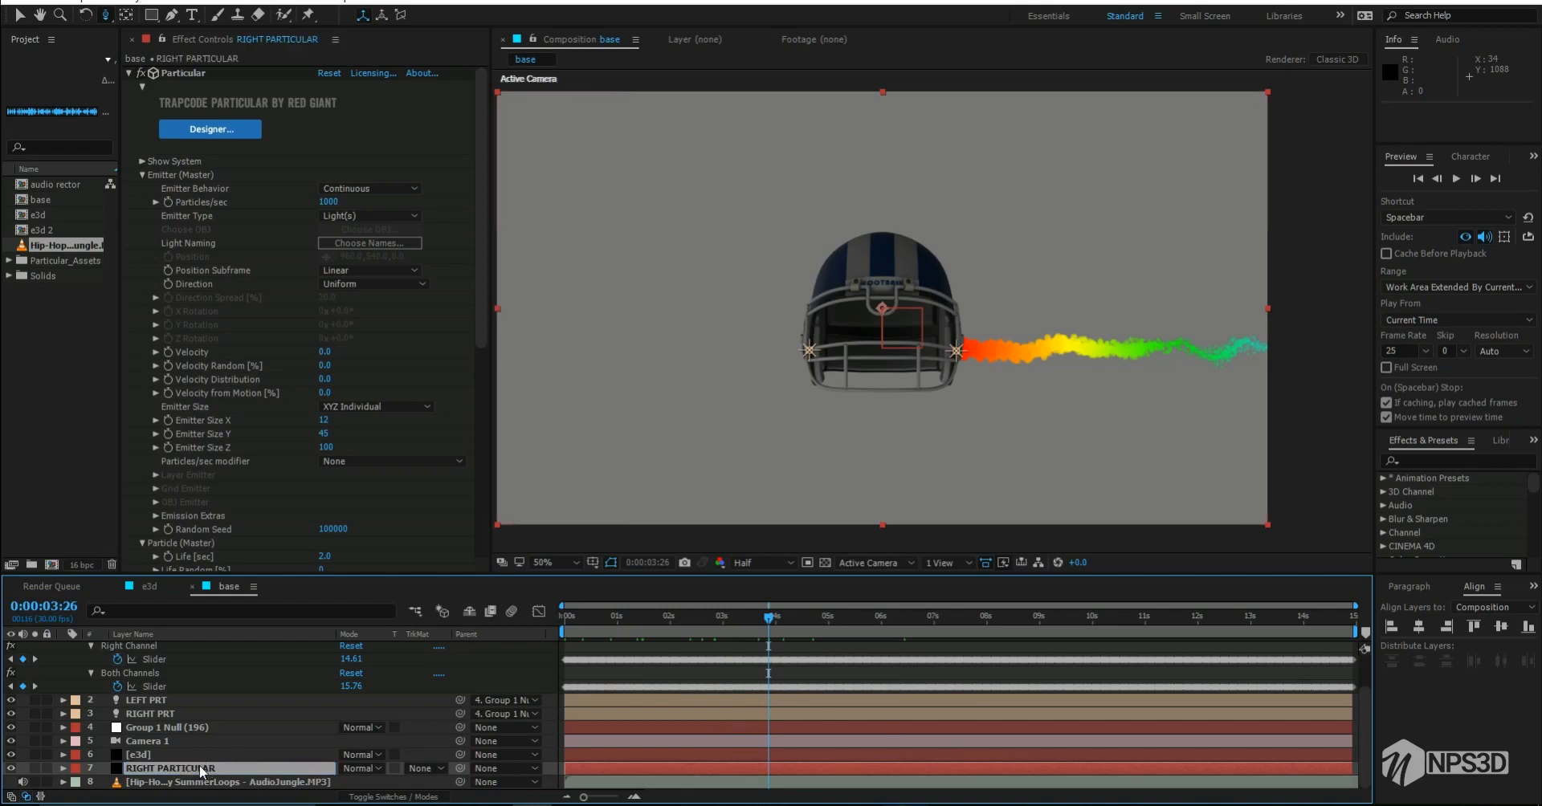
key(ctrl+s)
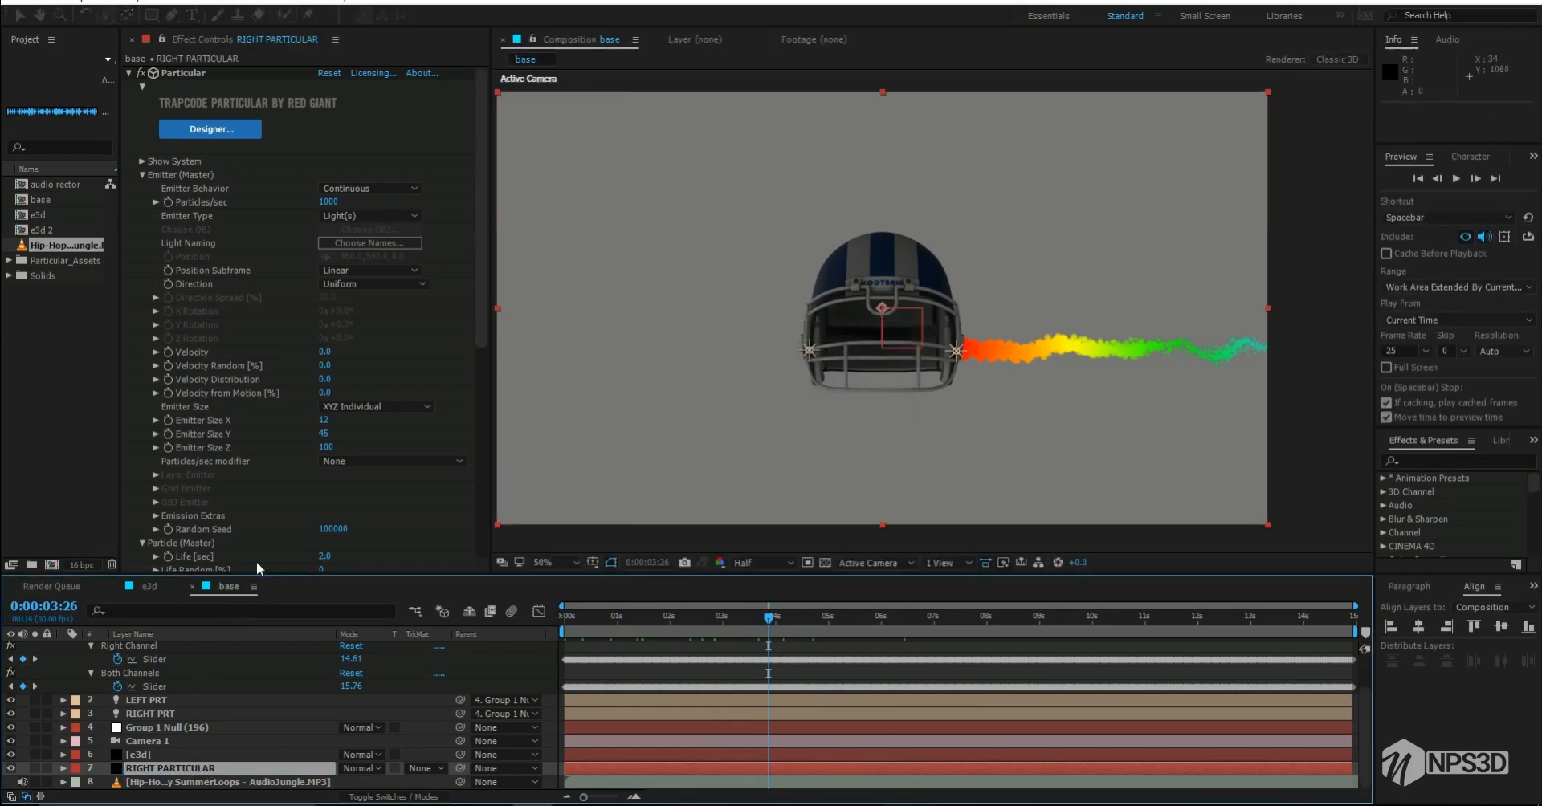
Step: Link the RIGHT PARTICULAR emitter's Velocity to Audio Amplitude's Right Channel slider with an expression, multiplied by 2
alt+click(168, 352)
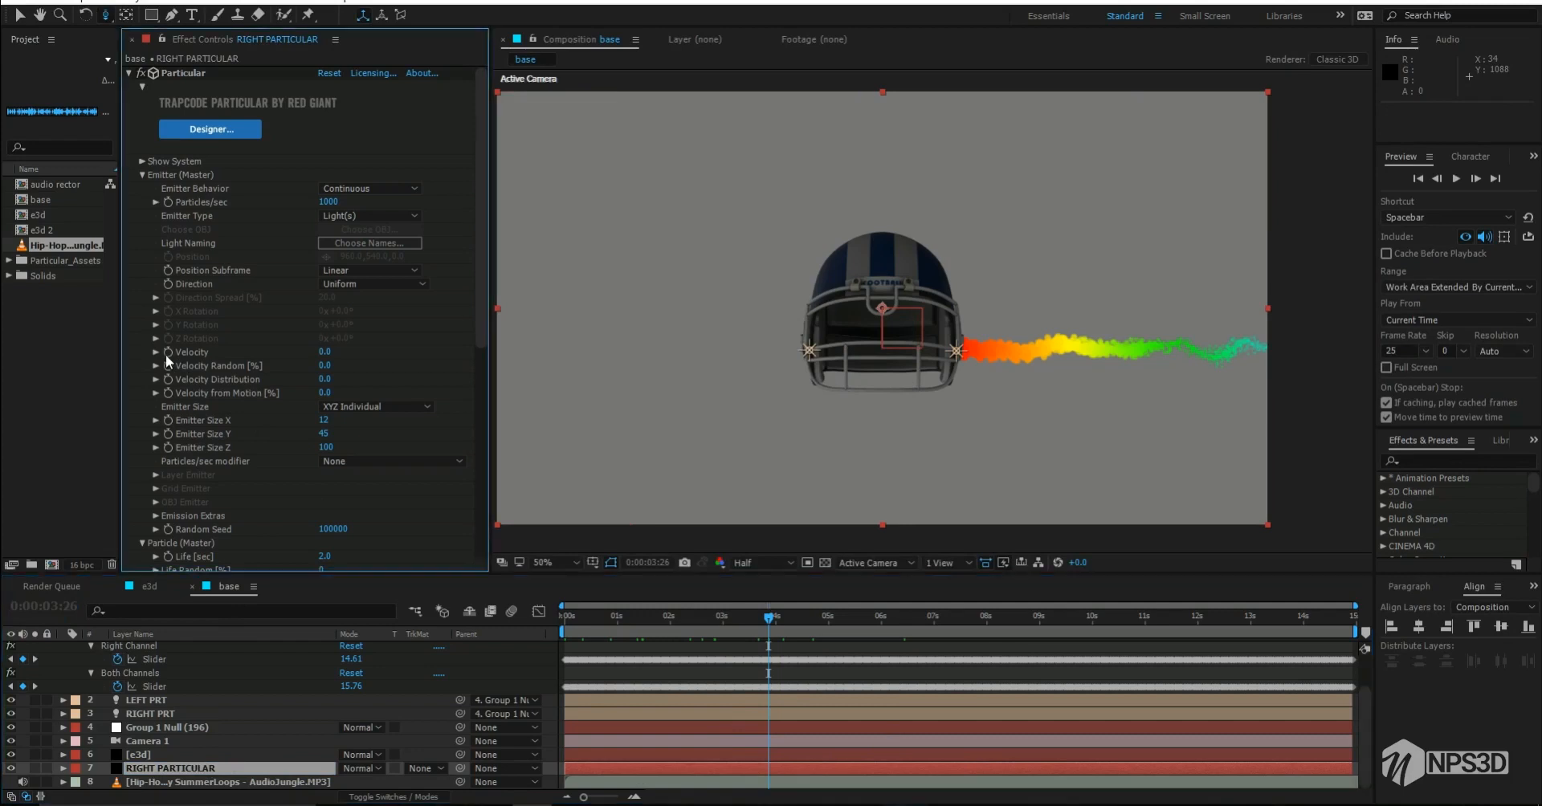
drag(399, 782, 225, 663)
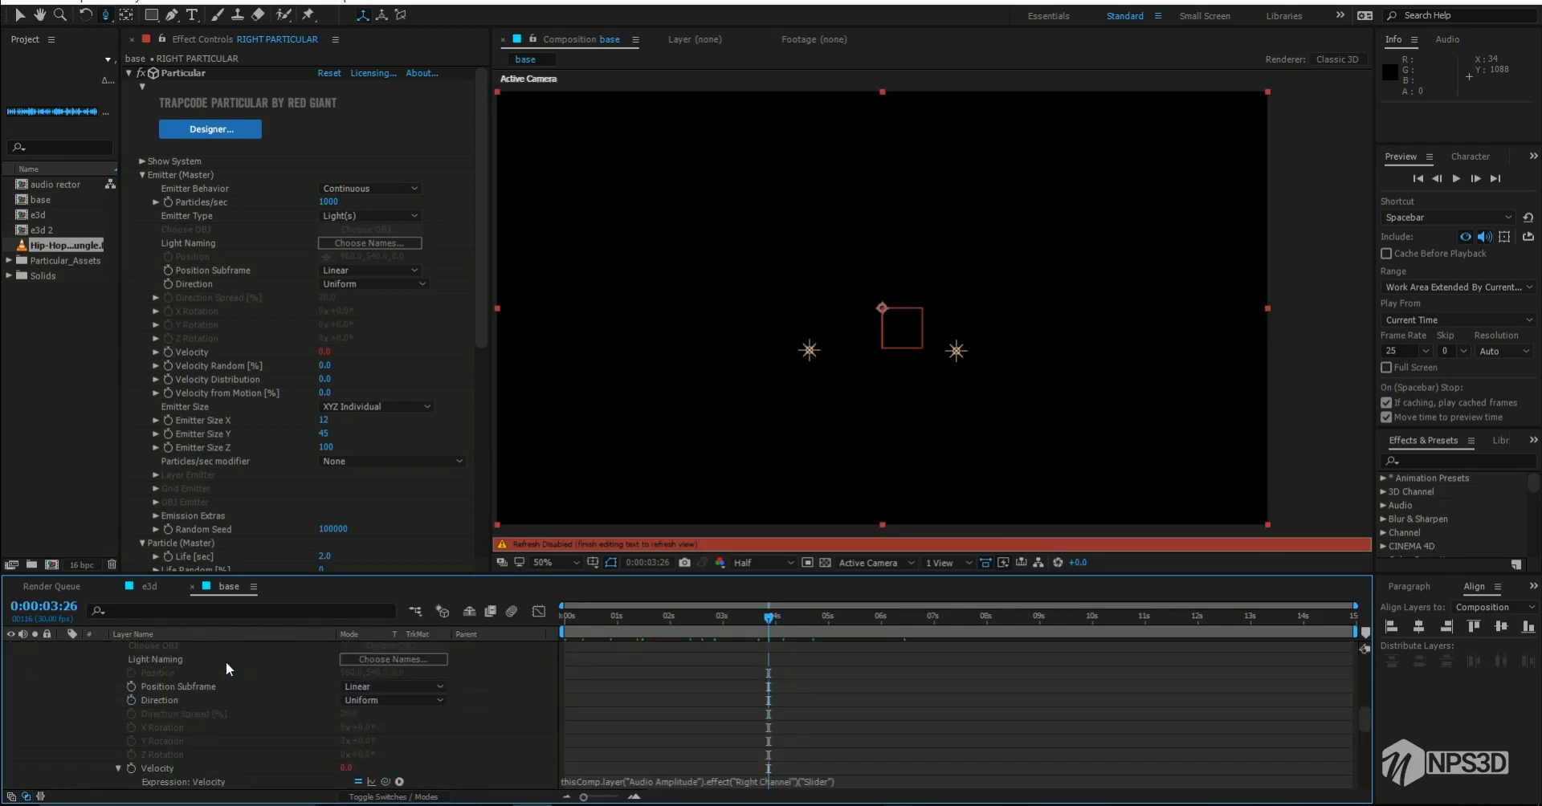
click(838, 734)
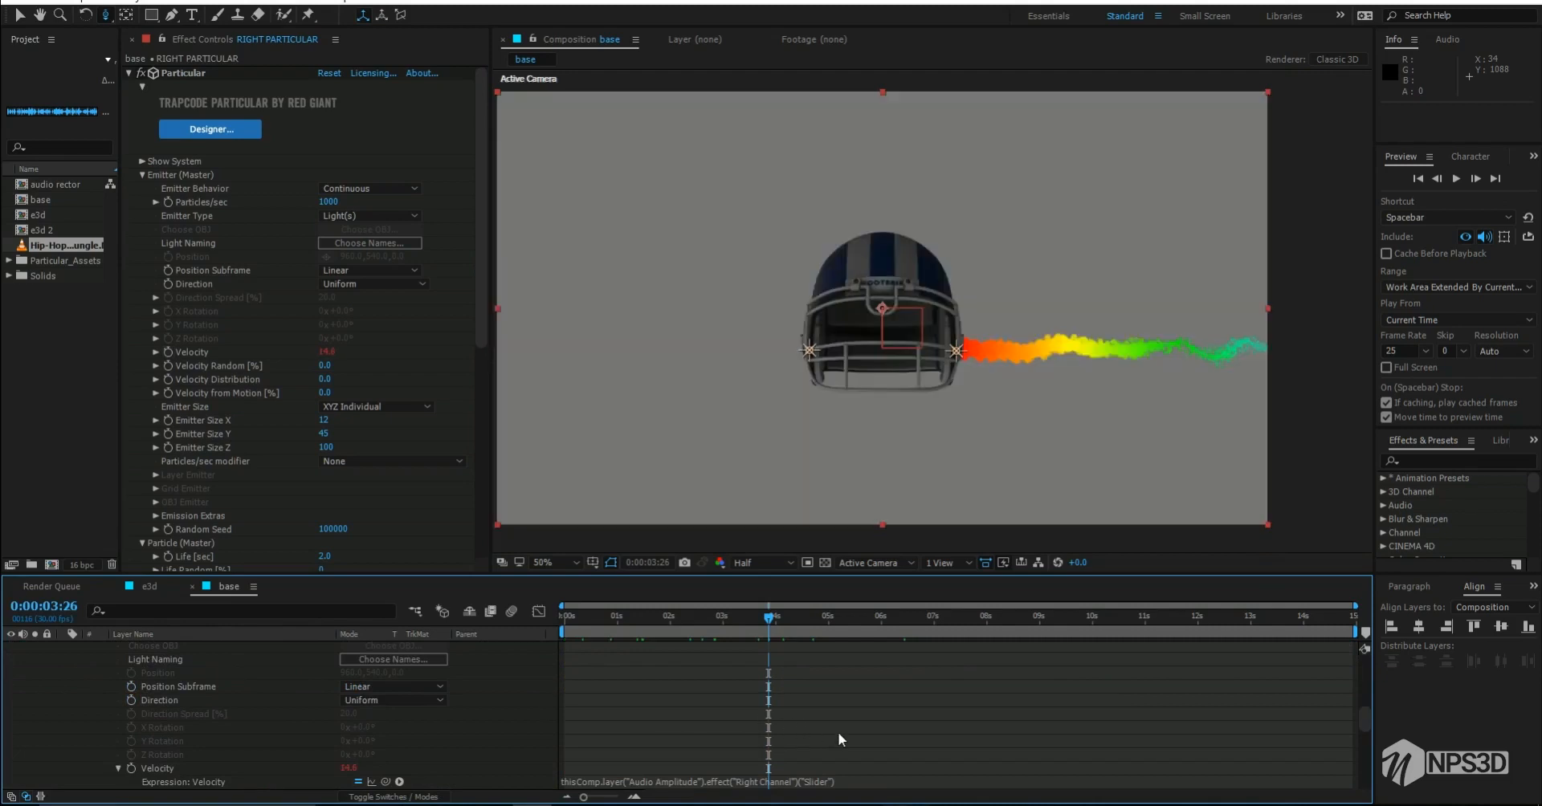
scroll(839, 743, down, 2)
click(841, 740)
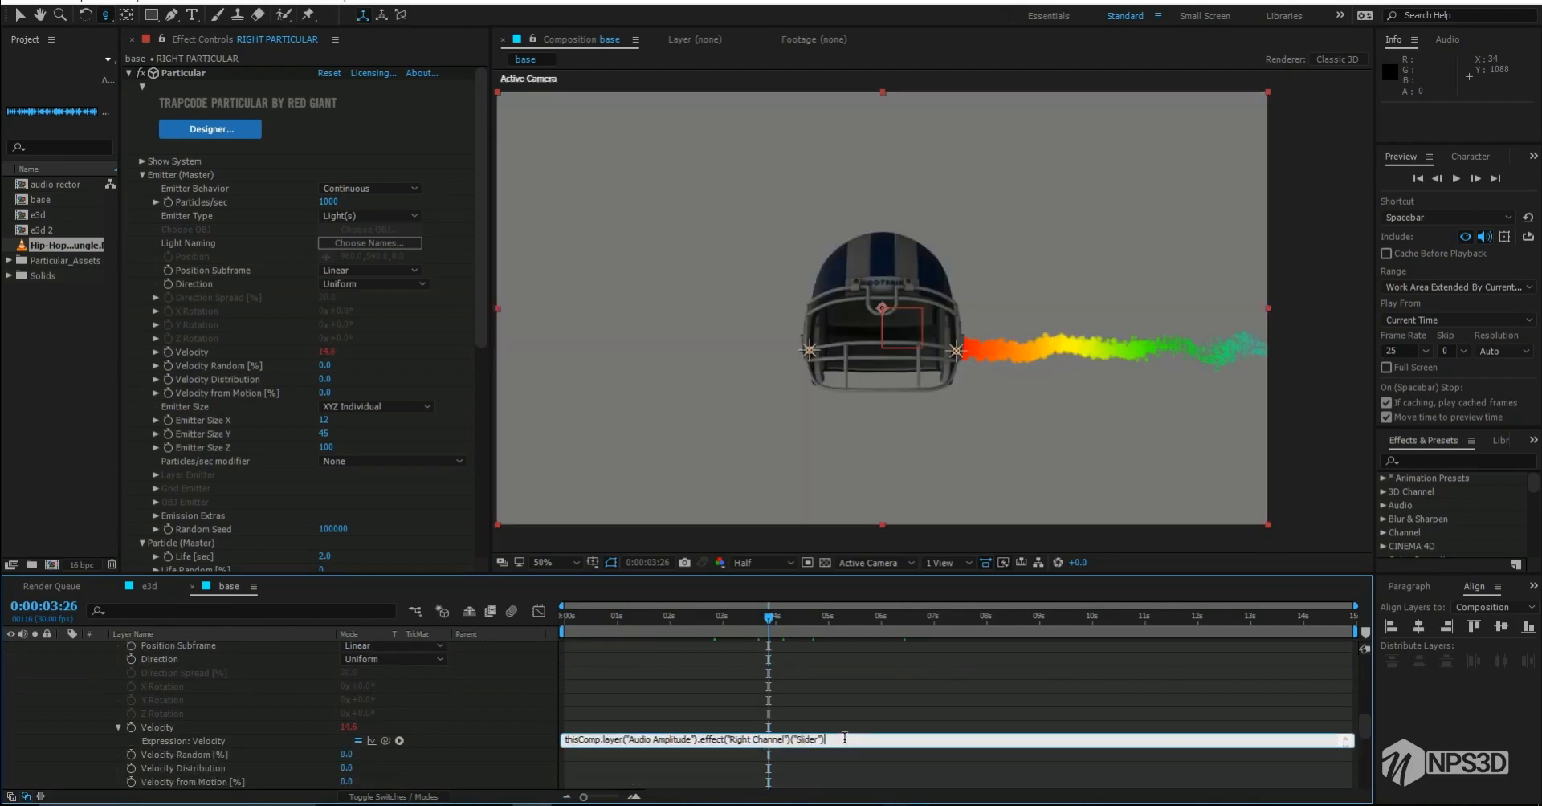
text(*2)
click(858, 705)
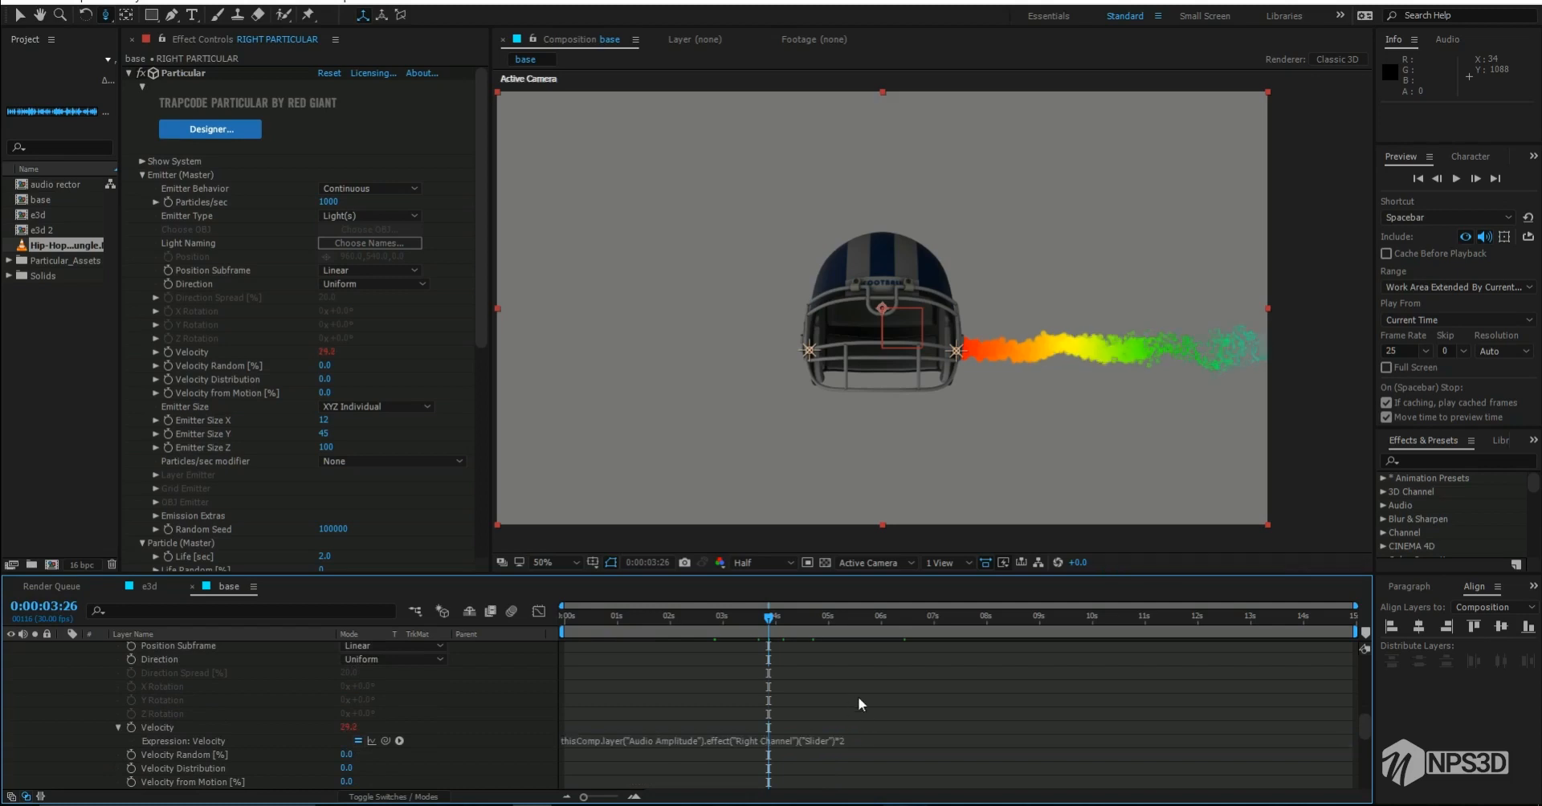
Step: Examine how the particle stream reacts to the audio at successive times along the composition
click(797, 618)
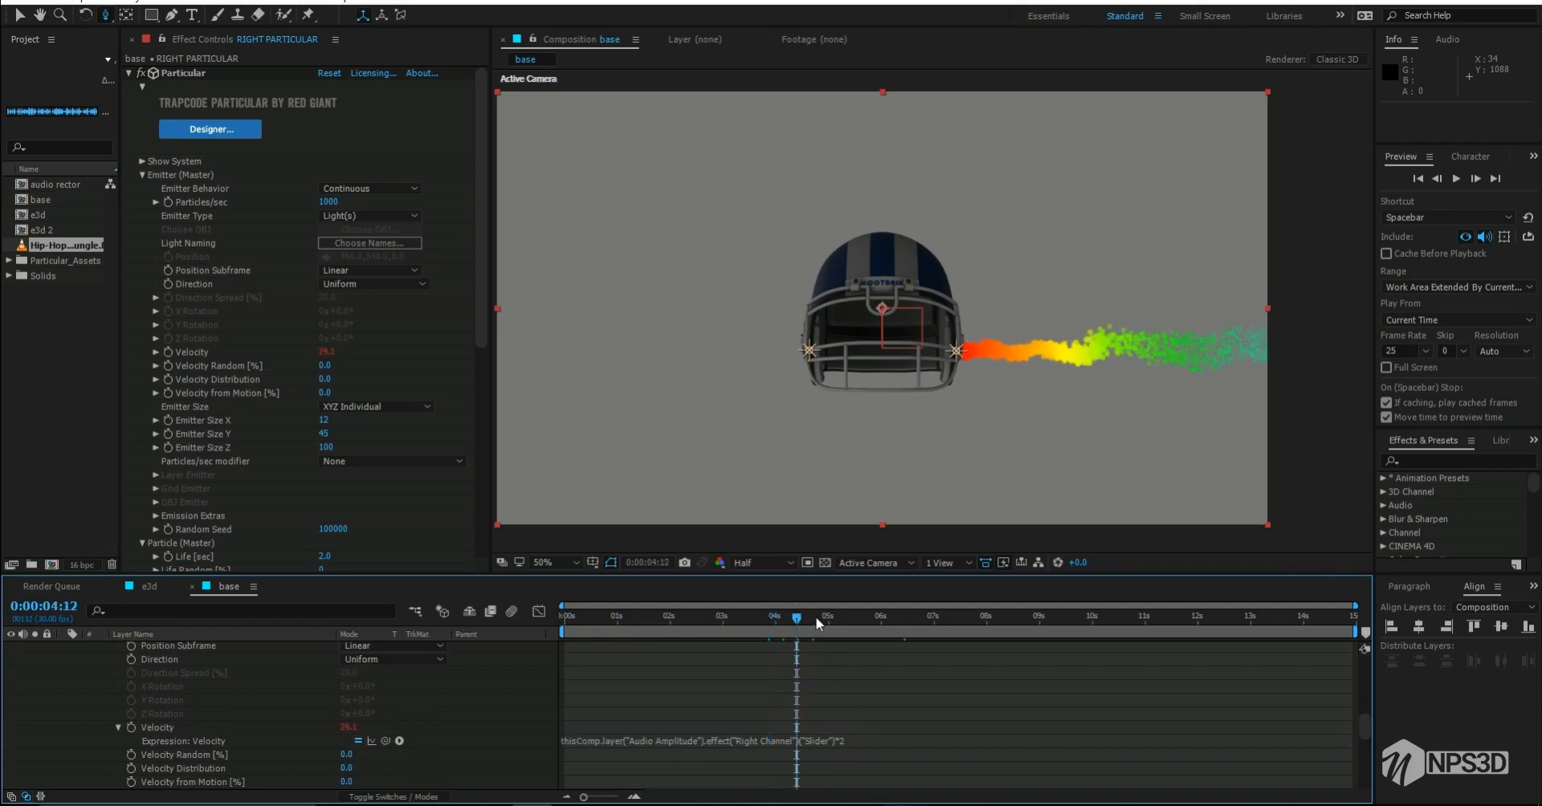
click(815, 615)
click(836, 617)
click(854, 616)
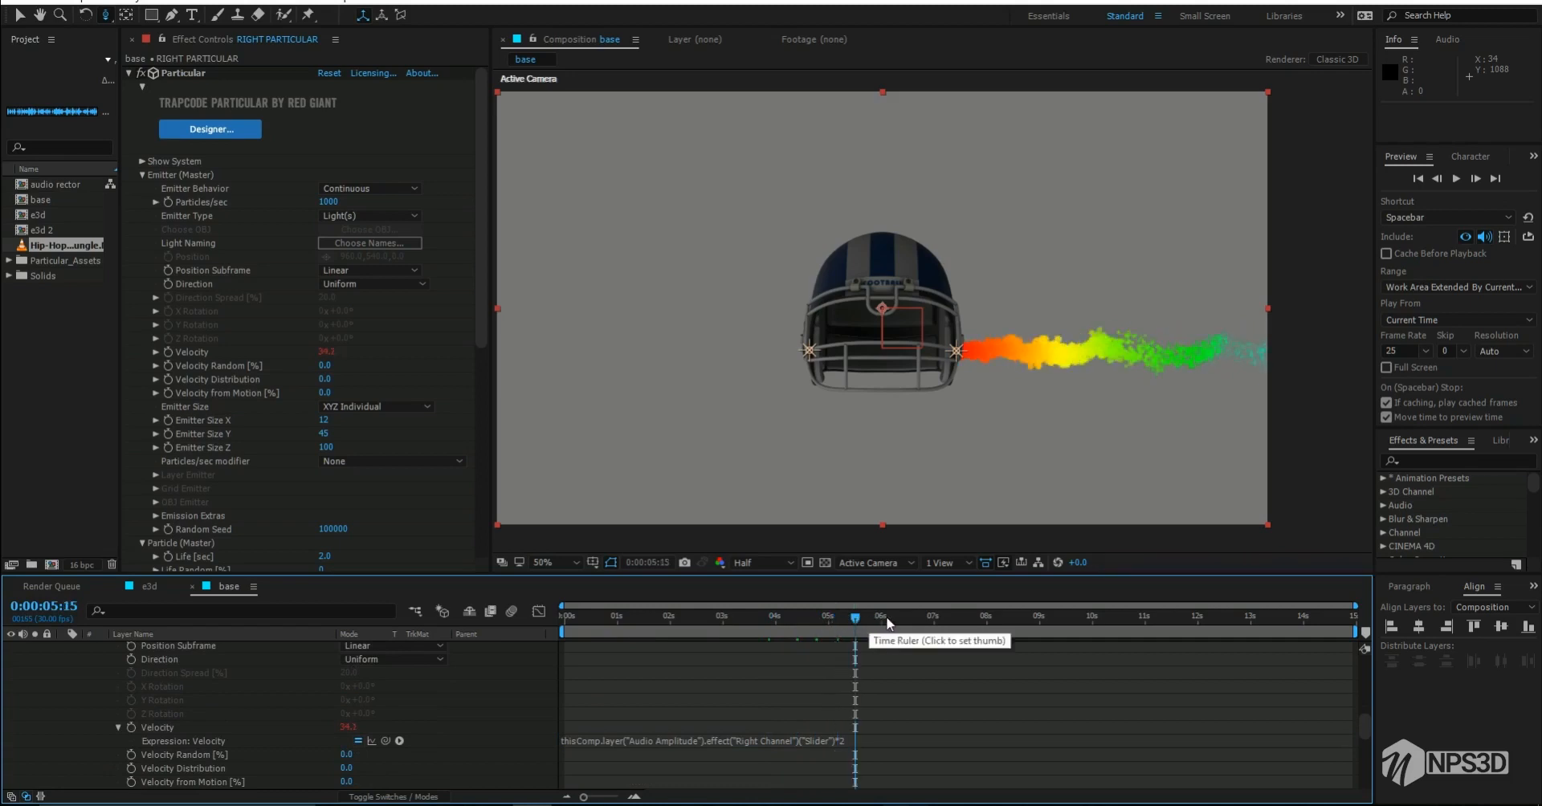
click(892, 617)
click(919, 617)
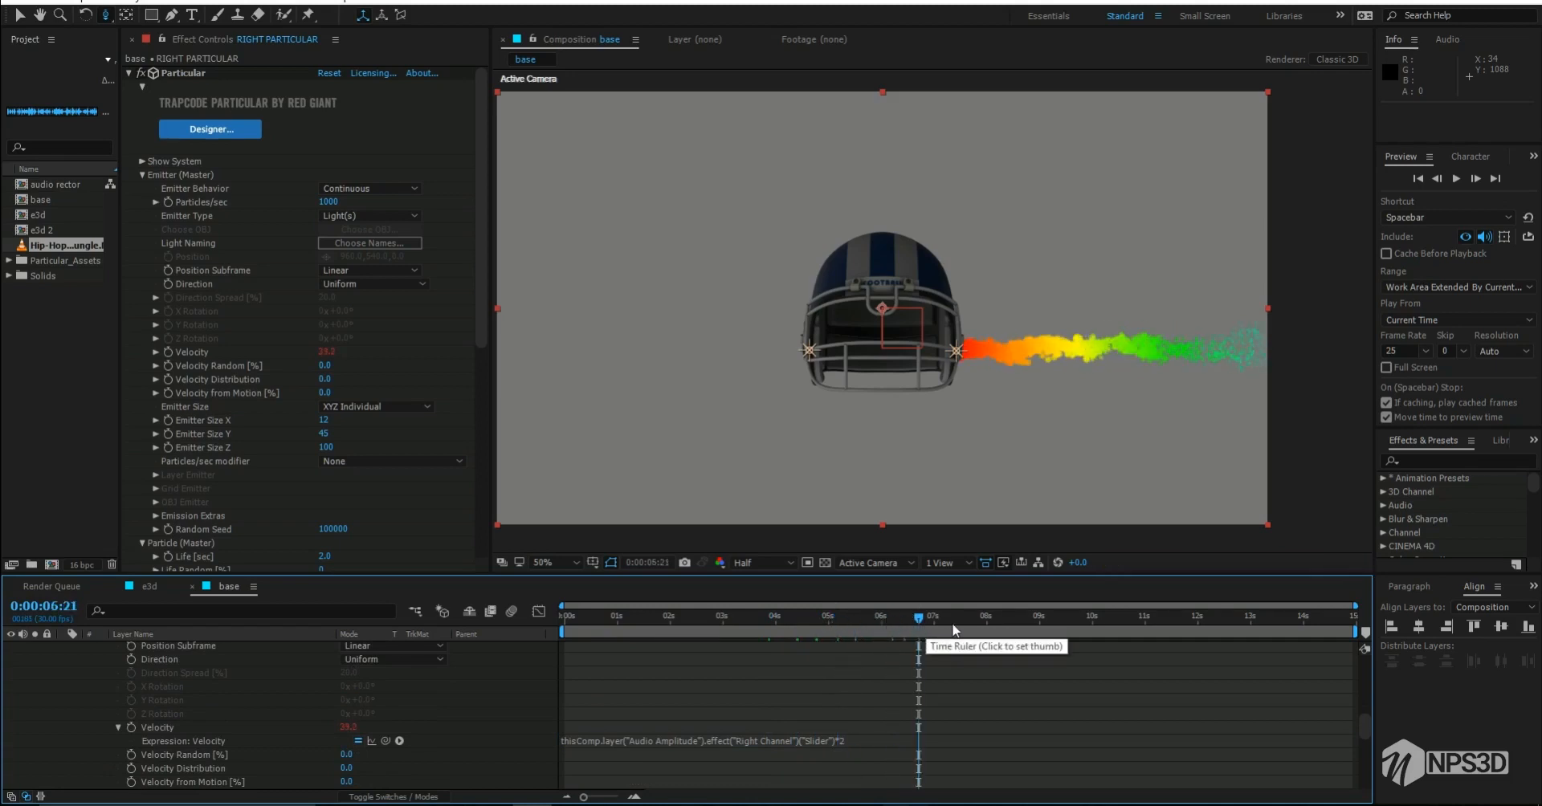
click(951, 617)
click(974, 628)
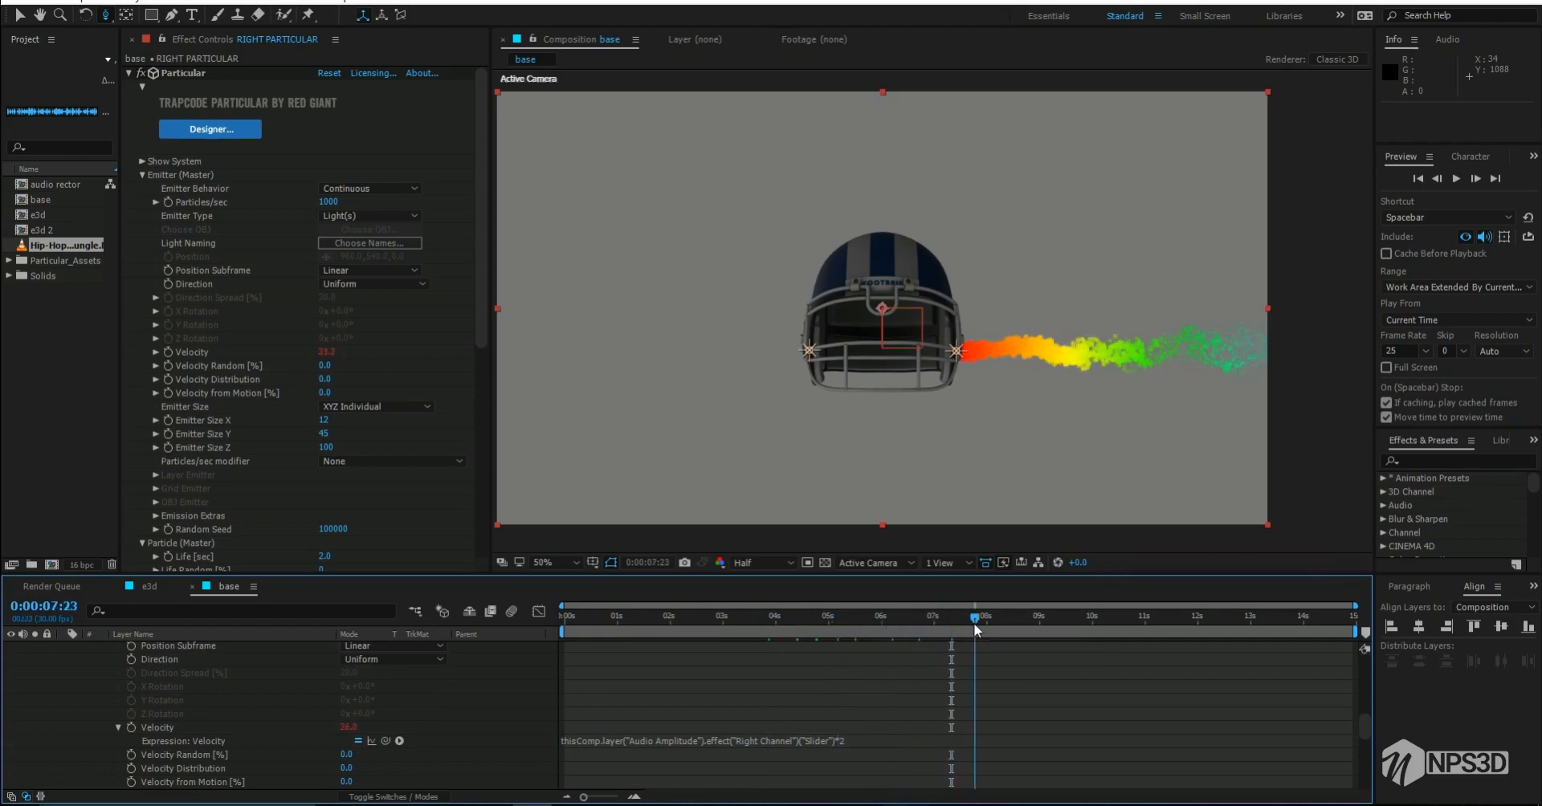
click(1018, 628)
click(1056, 624)
click(1085, 626)
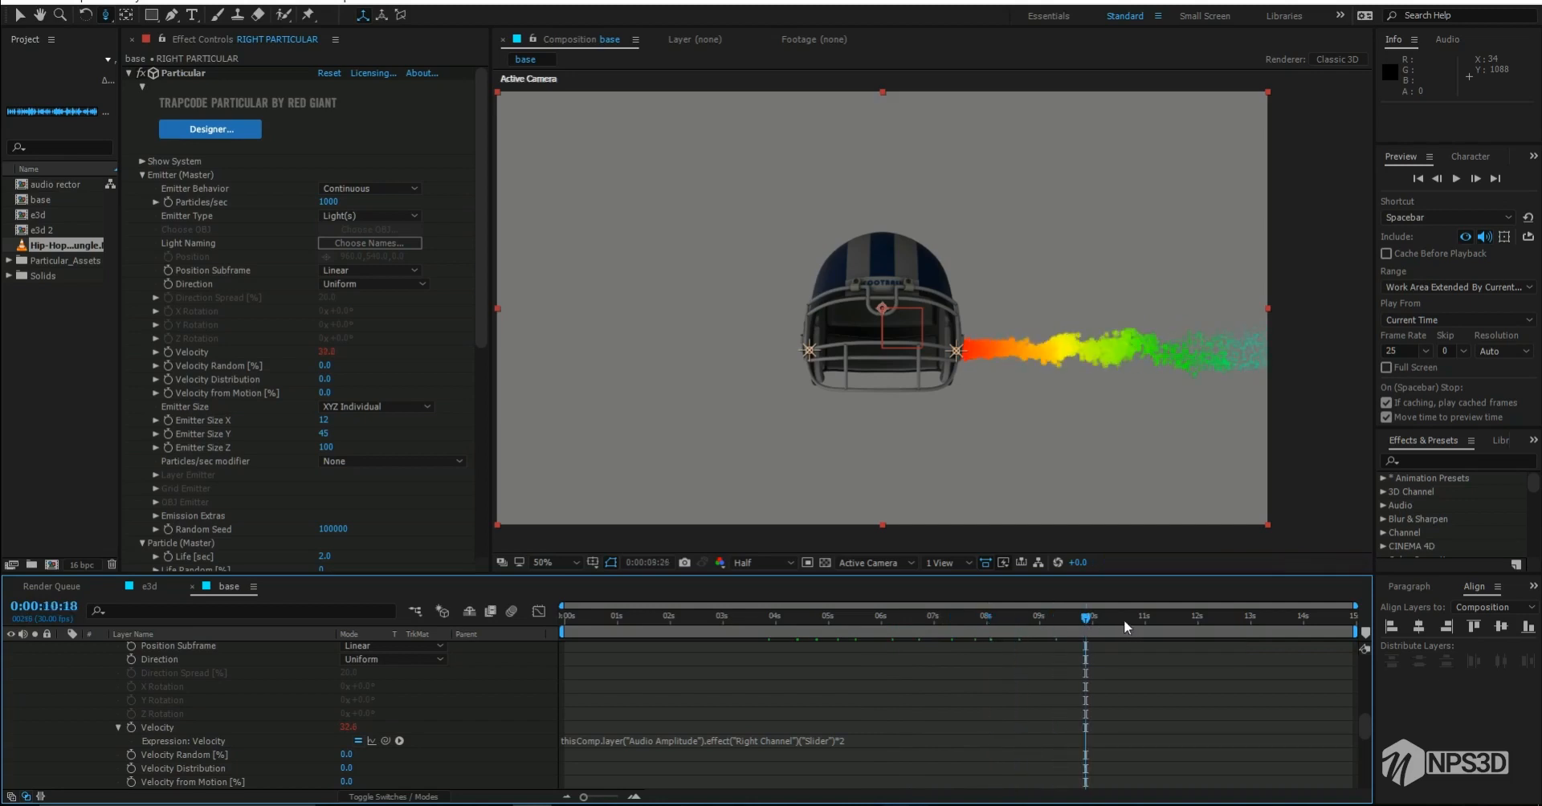
click(1124, 620)
click(1158, 619)
click(1220, 618)
click(1250, 618)
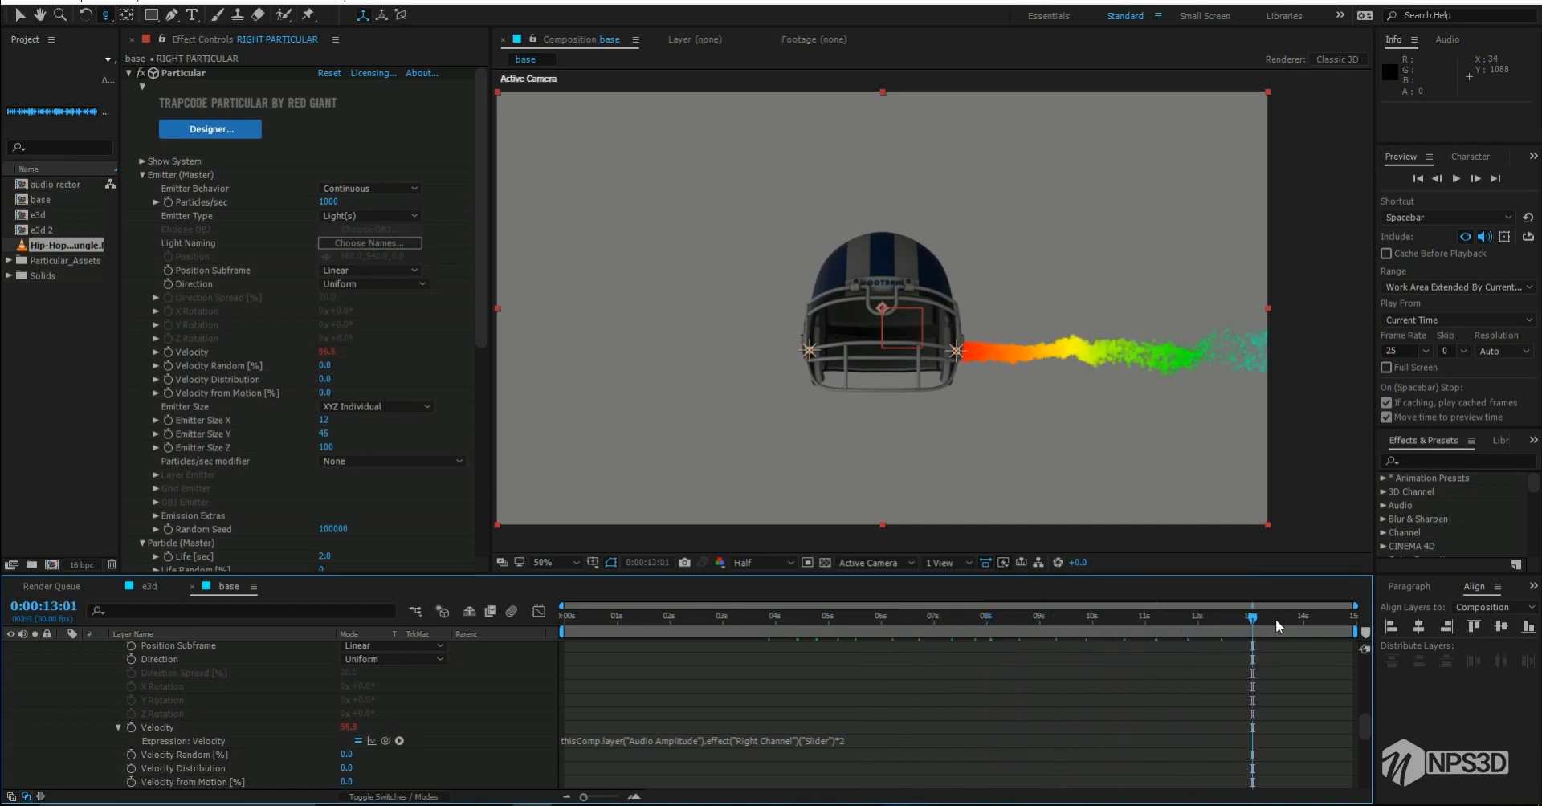
click(1275, 619)
click(904, 626)
Step: Try a multiplier of 8 in the Velocity expression, and restore it to 2
click(847, 739)
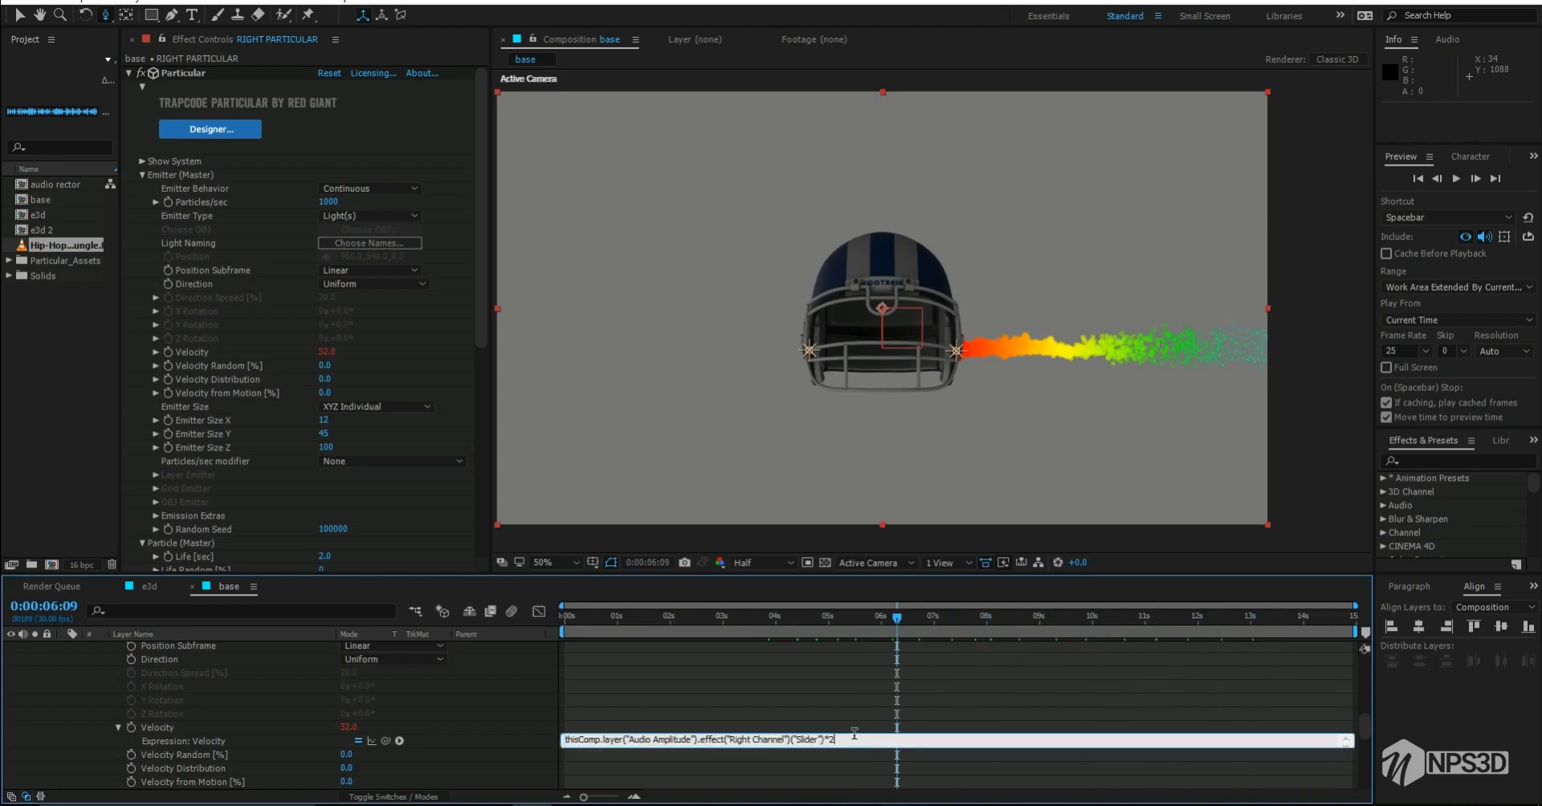
text(8)
click(786, 705)
click(831, 737)
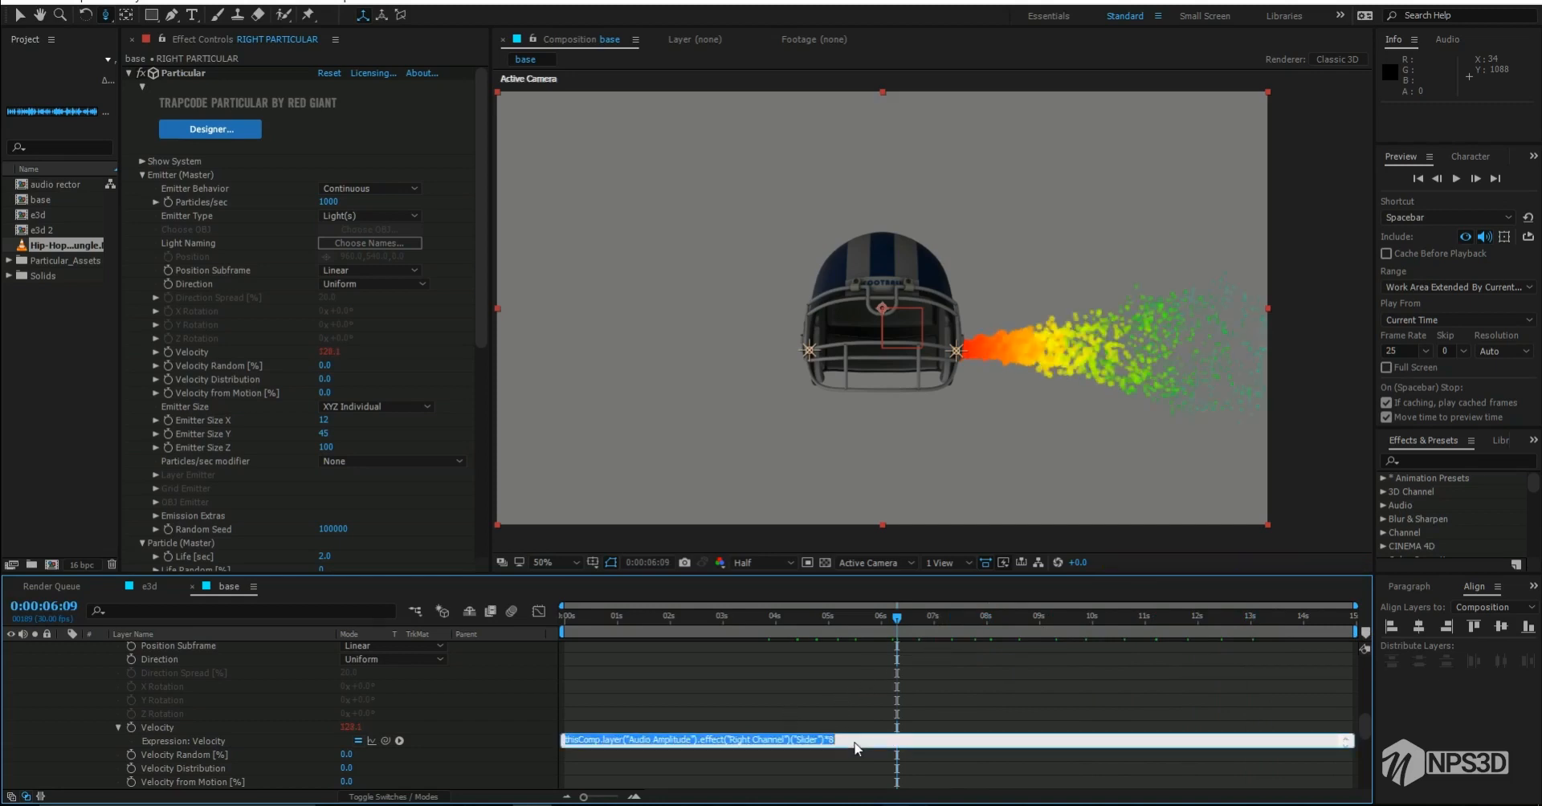
click(853, 743)
key(BackSpace)
text(2)
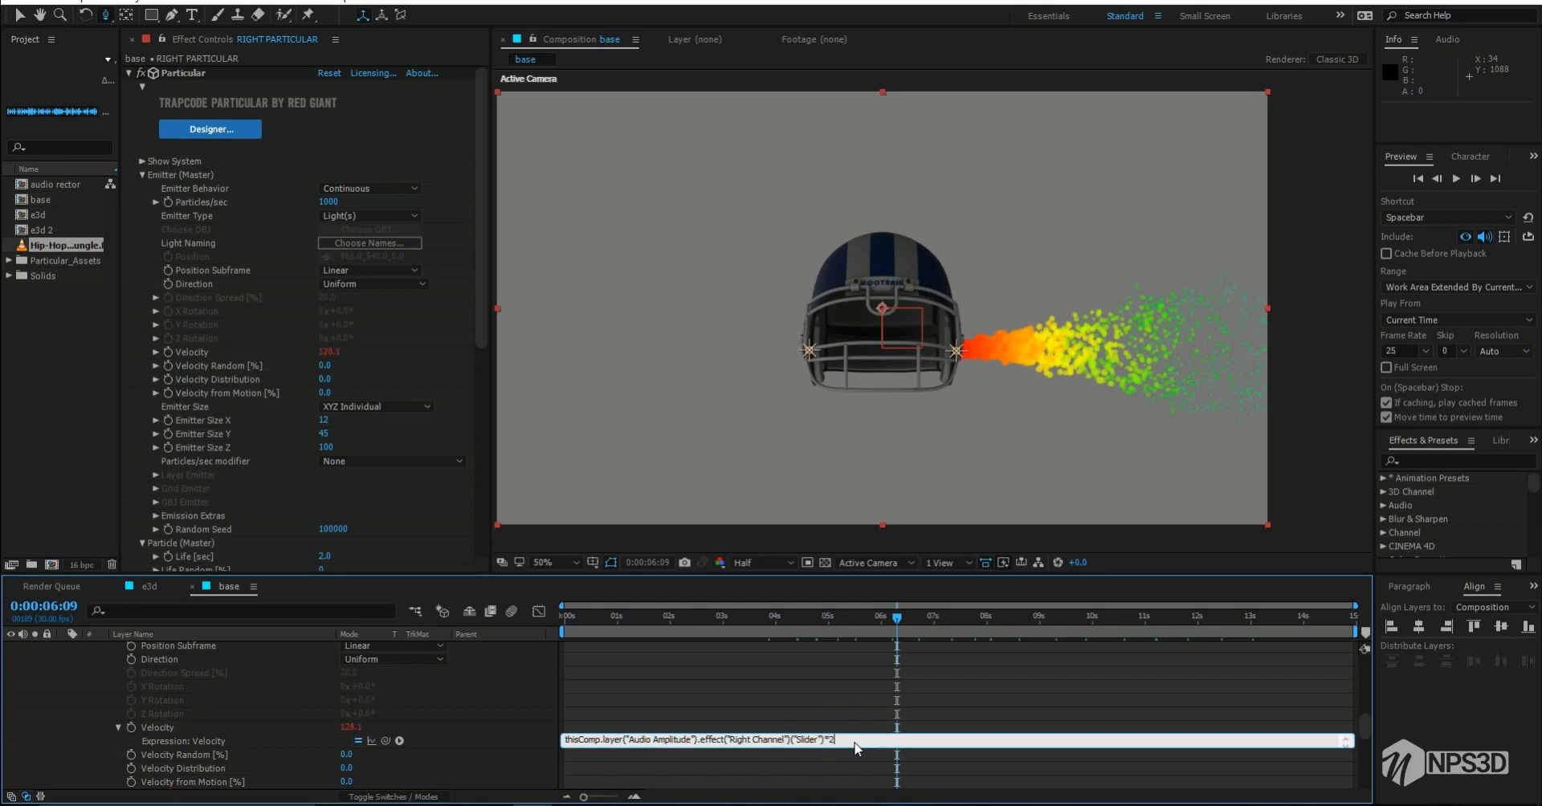
click(804, 696)
Step: Save the project and collapse the properties of the RIGHT PARTICULAR and Audio Amplitude layers
key(ctrl+s)
scroll(98, 681, up, 5)
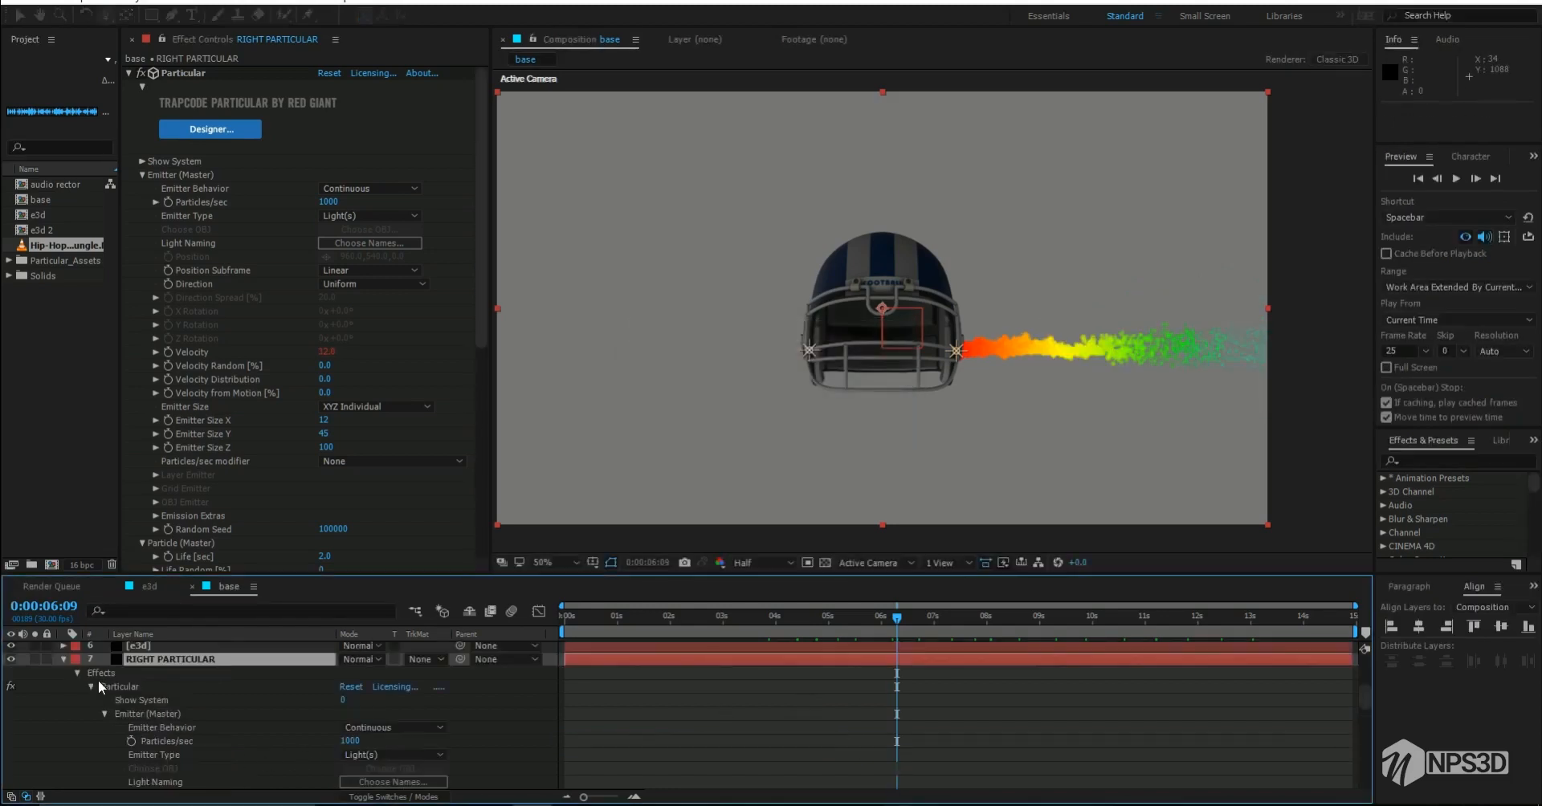
click(62, 703)
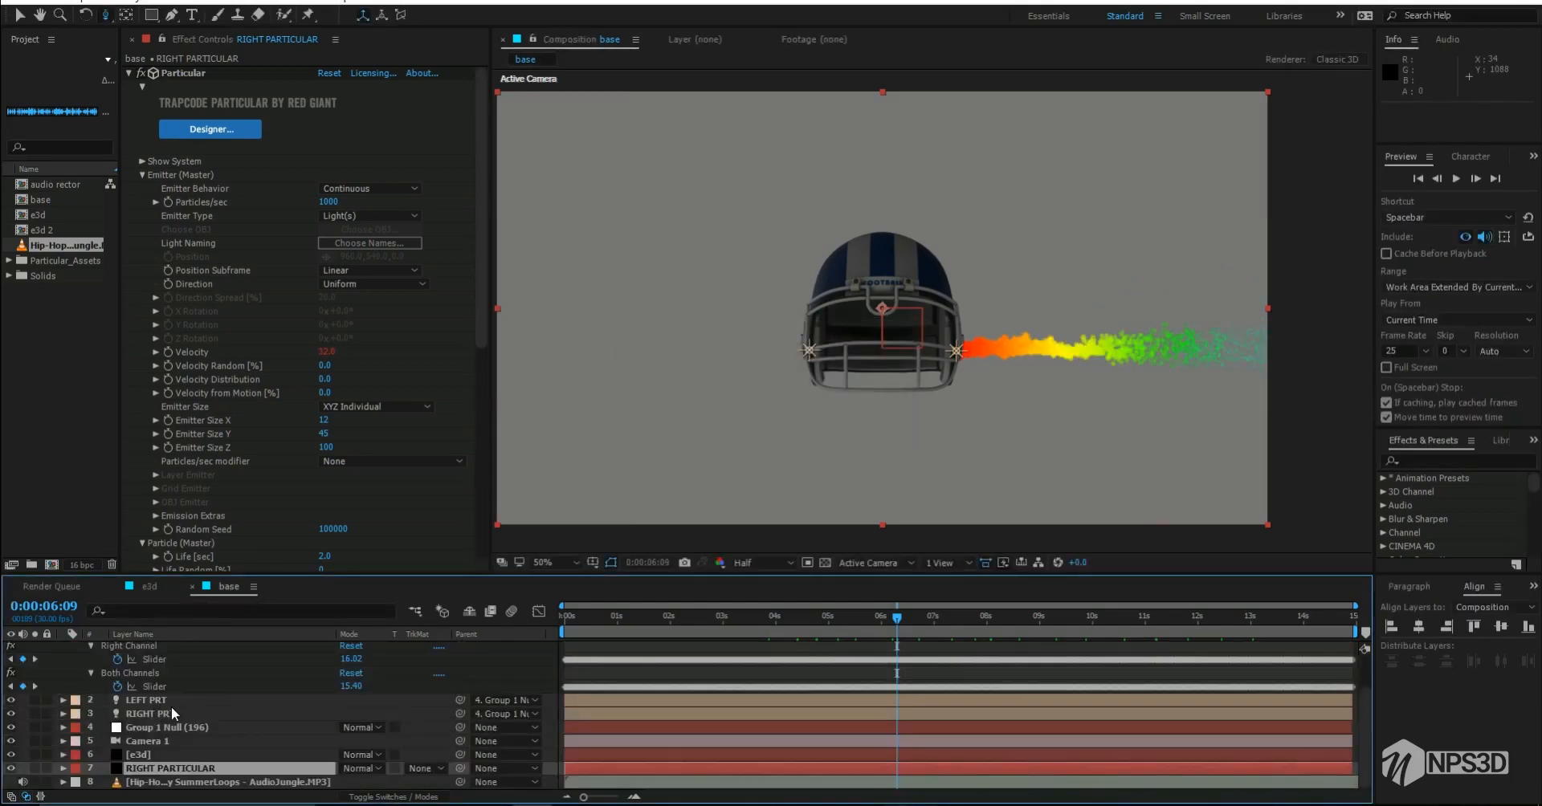
scroll(98, 692, up, 2)
click(62, 654)
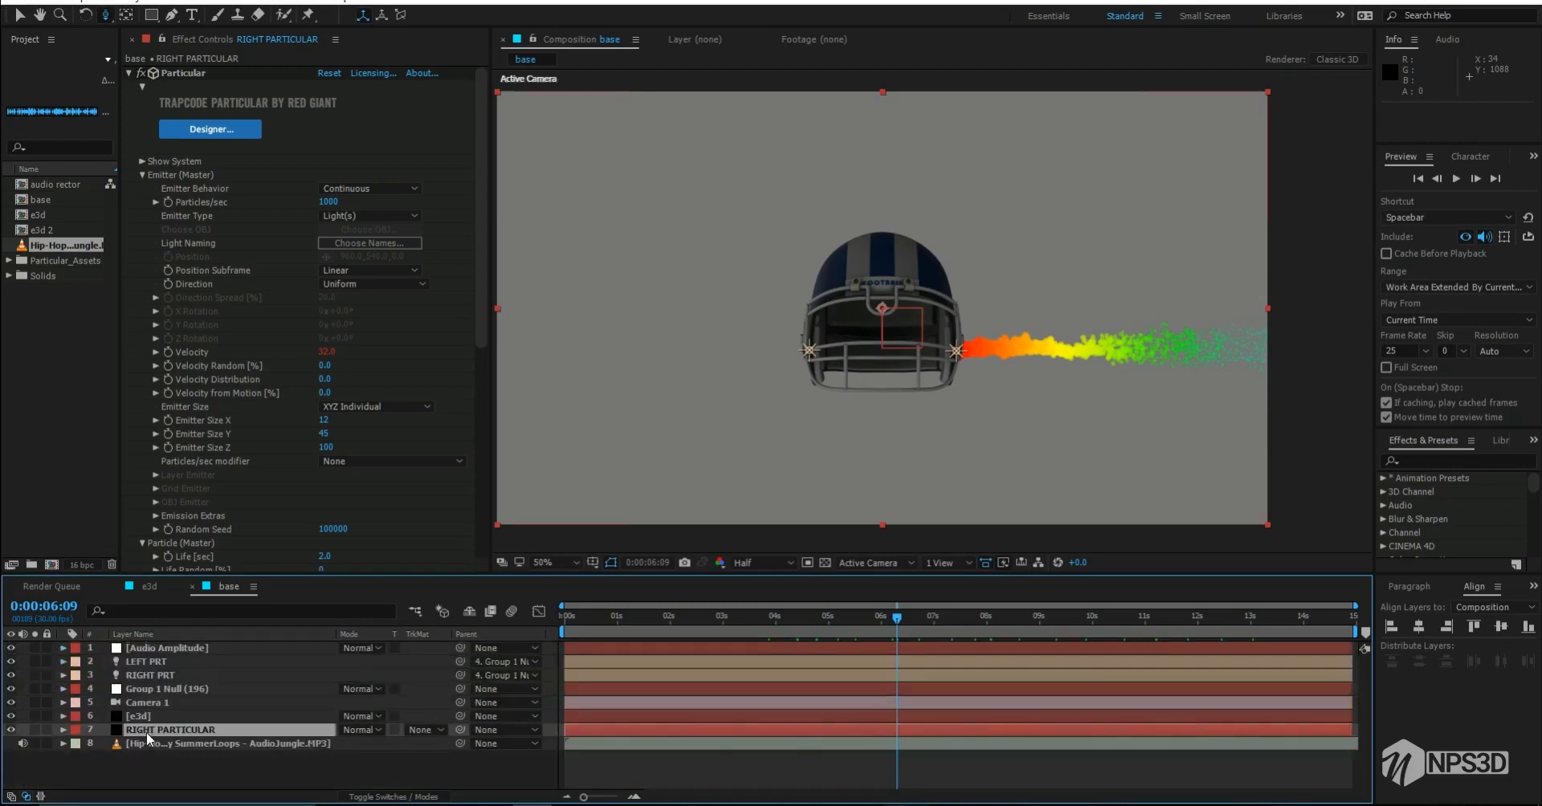
Step: Set the emitter's Velocity Random to 12% on the RIGHT PARTICULAR layer
click(325, 366)
text(12)
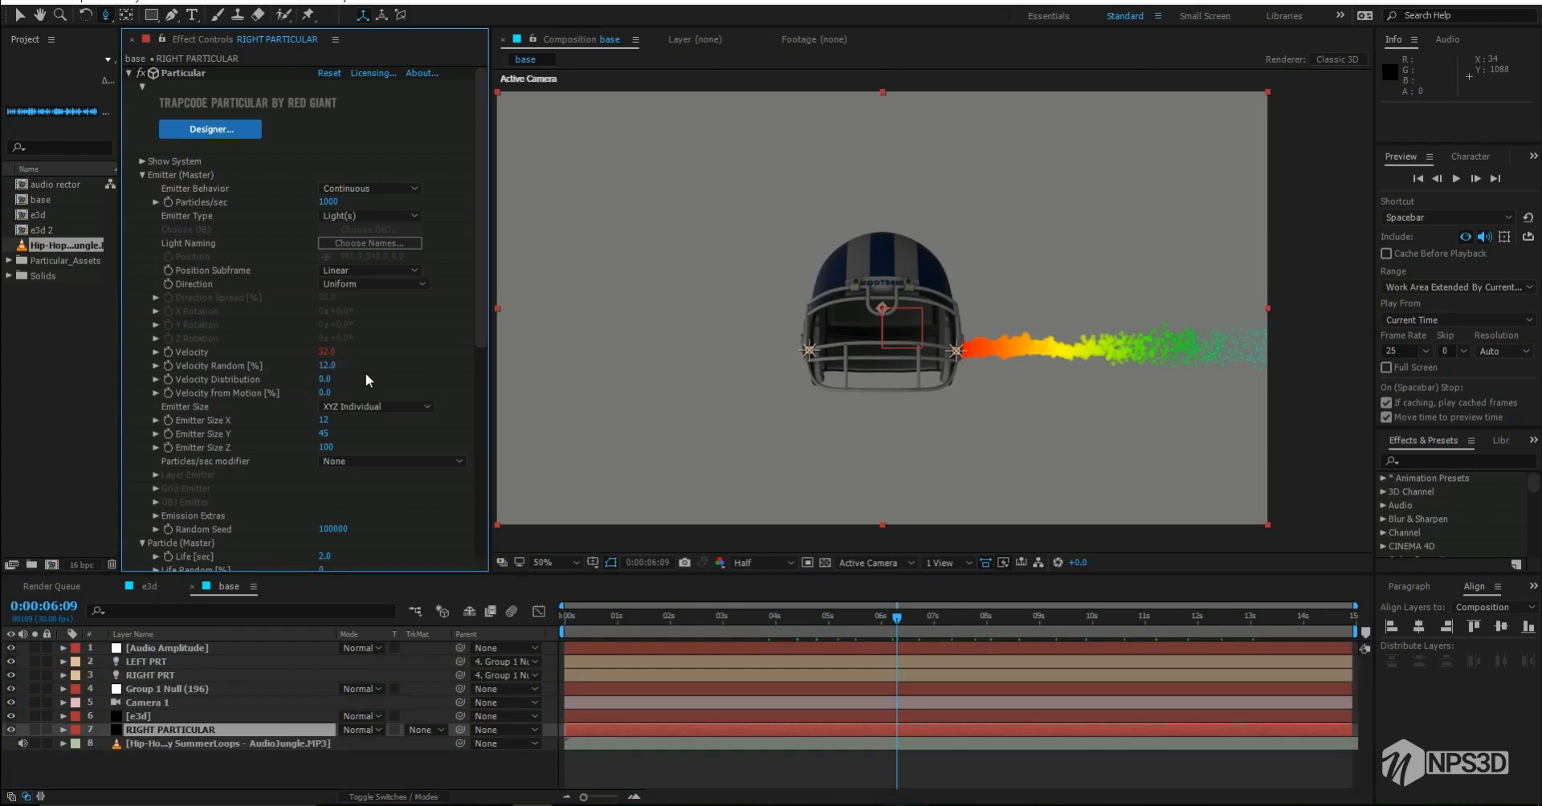
Step: Set the particle Size to 6 on the RIGHT PARTICULAR layer
scroll(262, 403, down, 8)
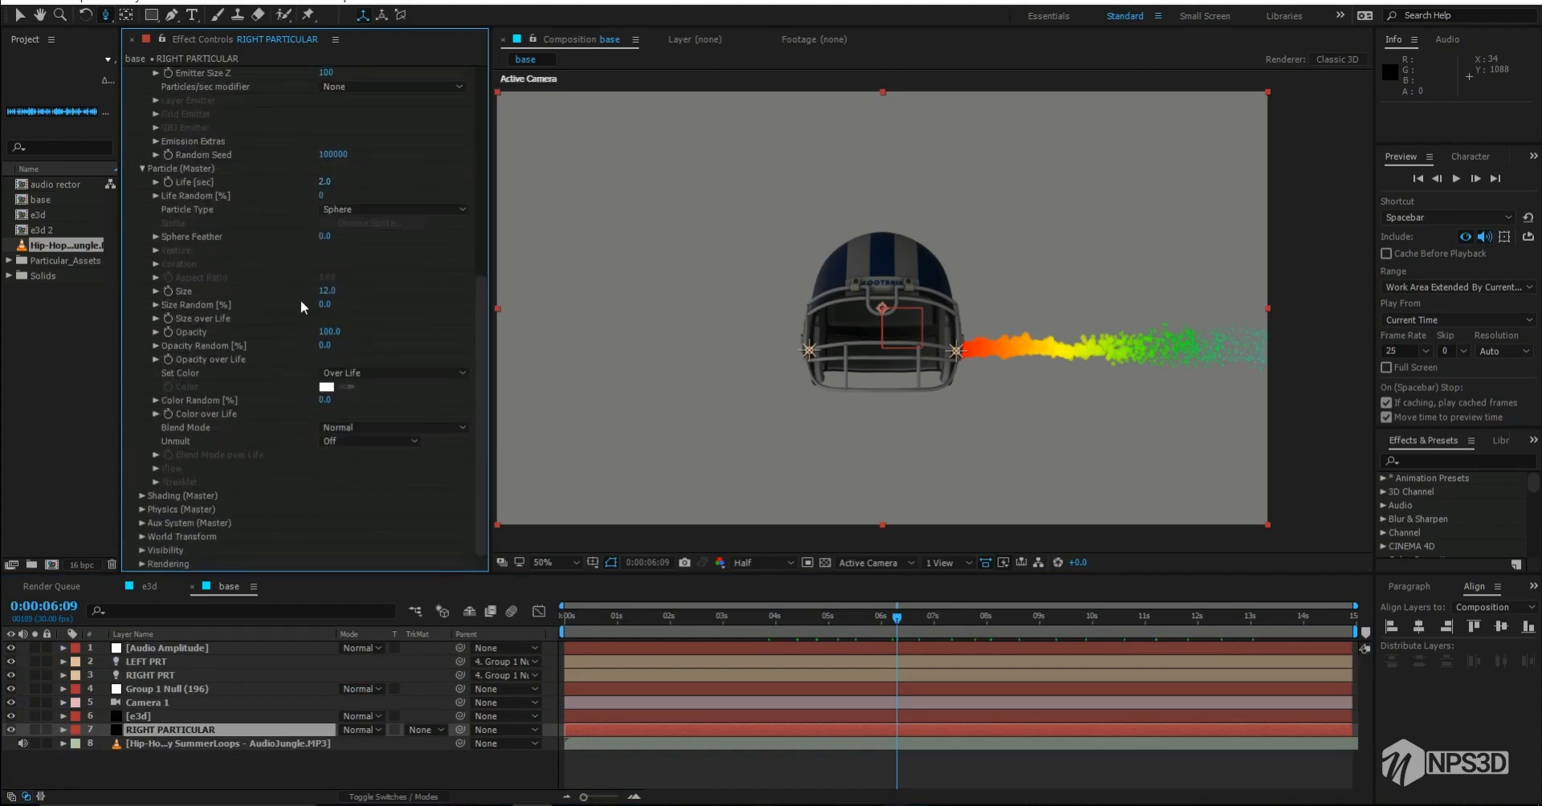
click(326, 291)
text(6)
key(Return)
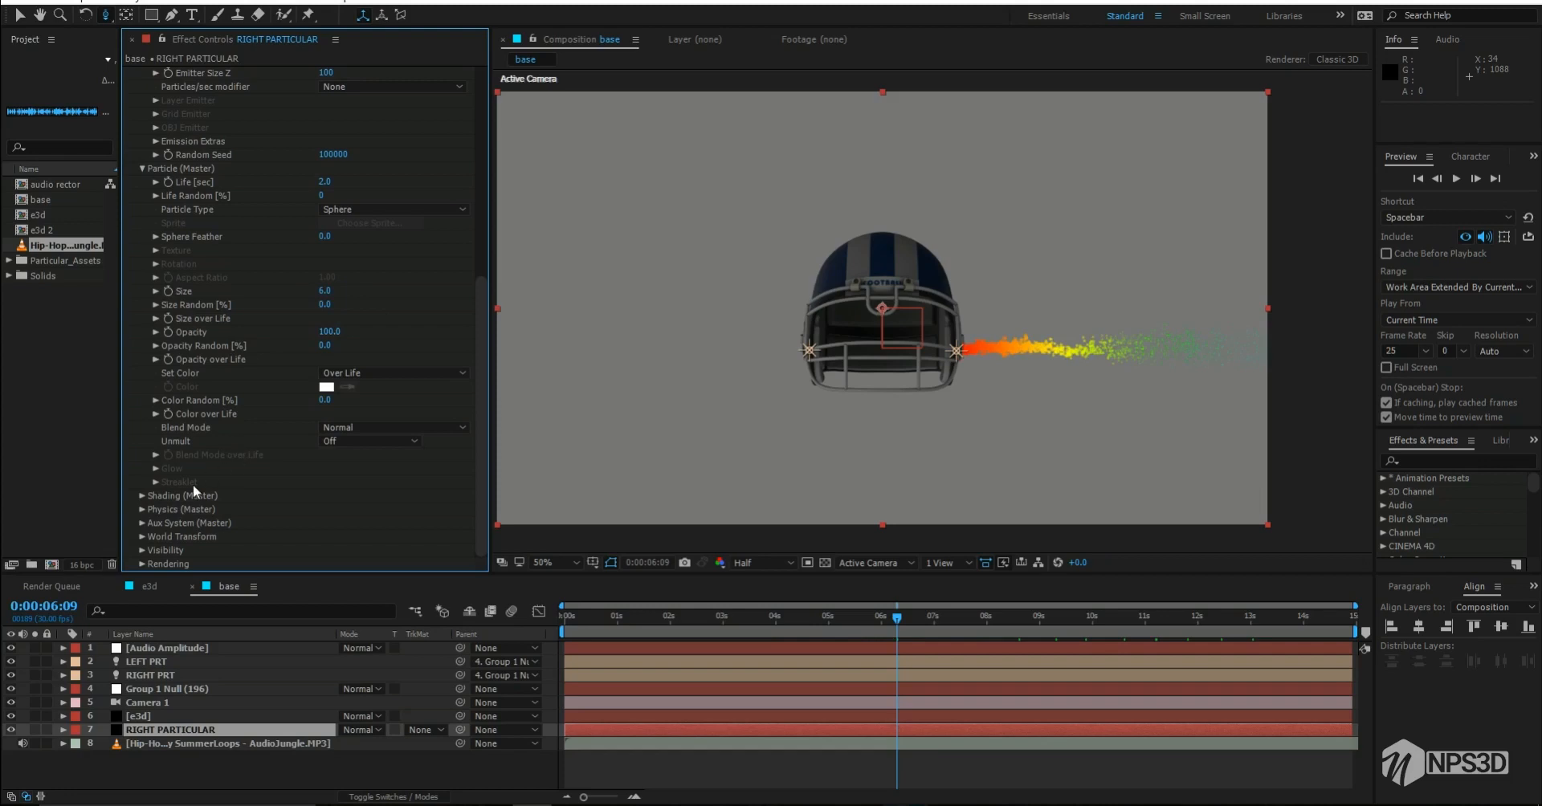
Step: Turn on Shadowlet for Main in Particular's Shading settings and inspect the shaded particles beside the helmet
click(142, 523)
scroll(377, 403, down, 5)
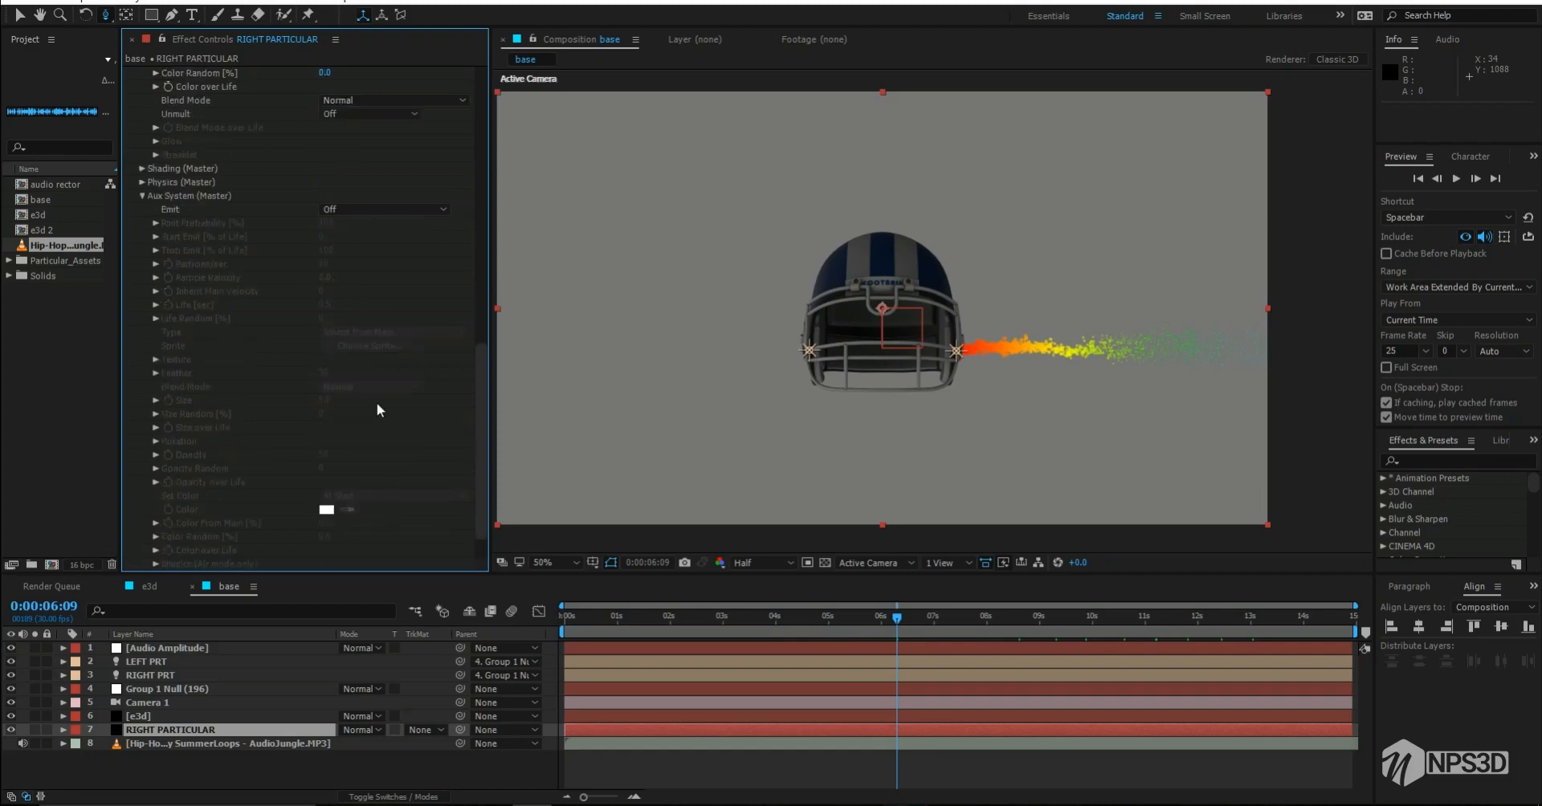
click(140, 168)
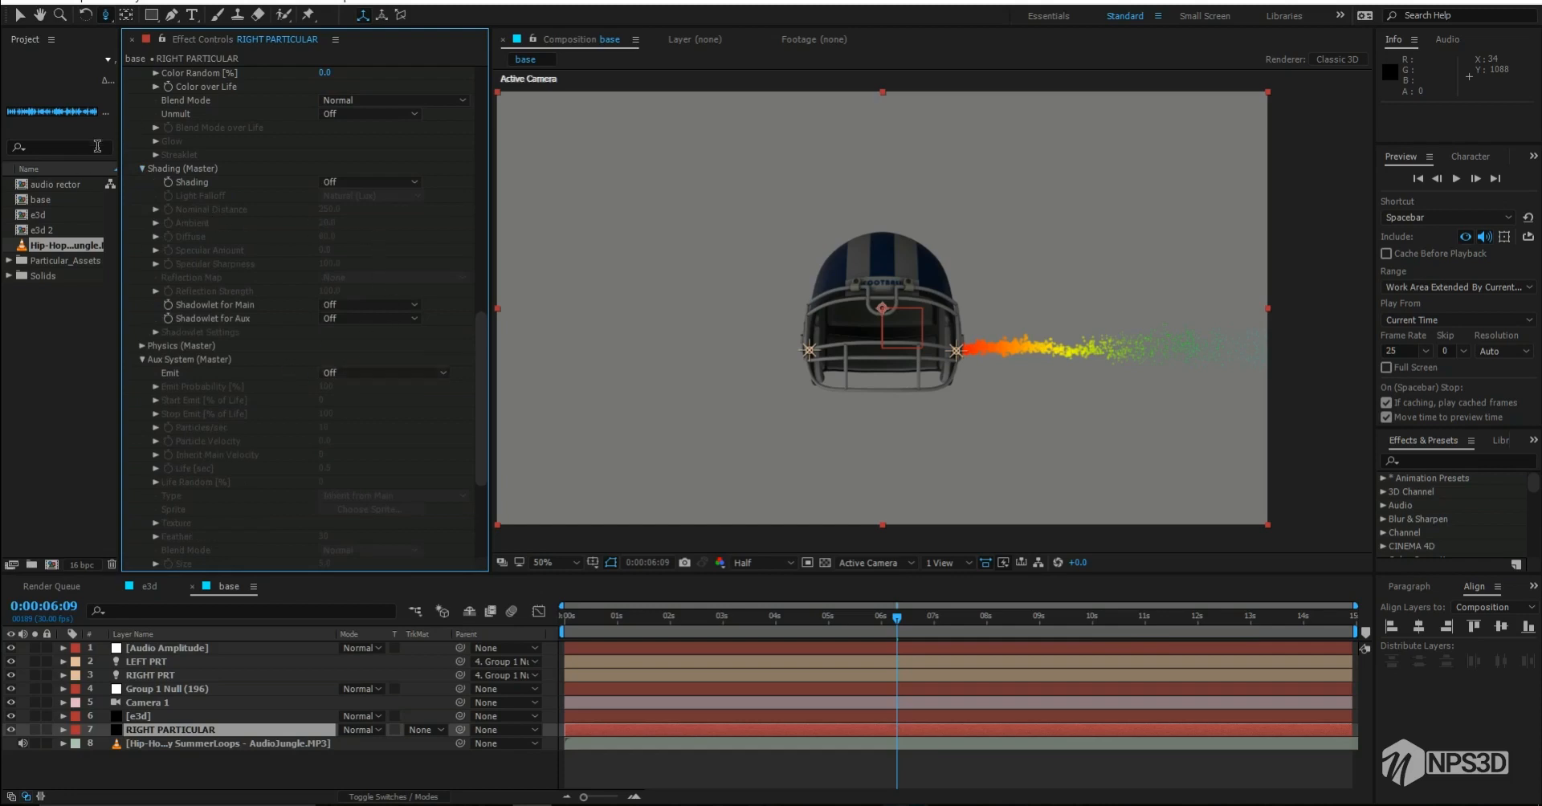
click(345, 307)
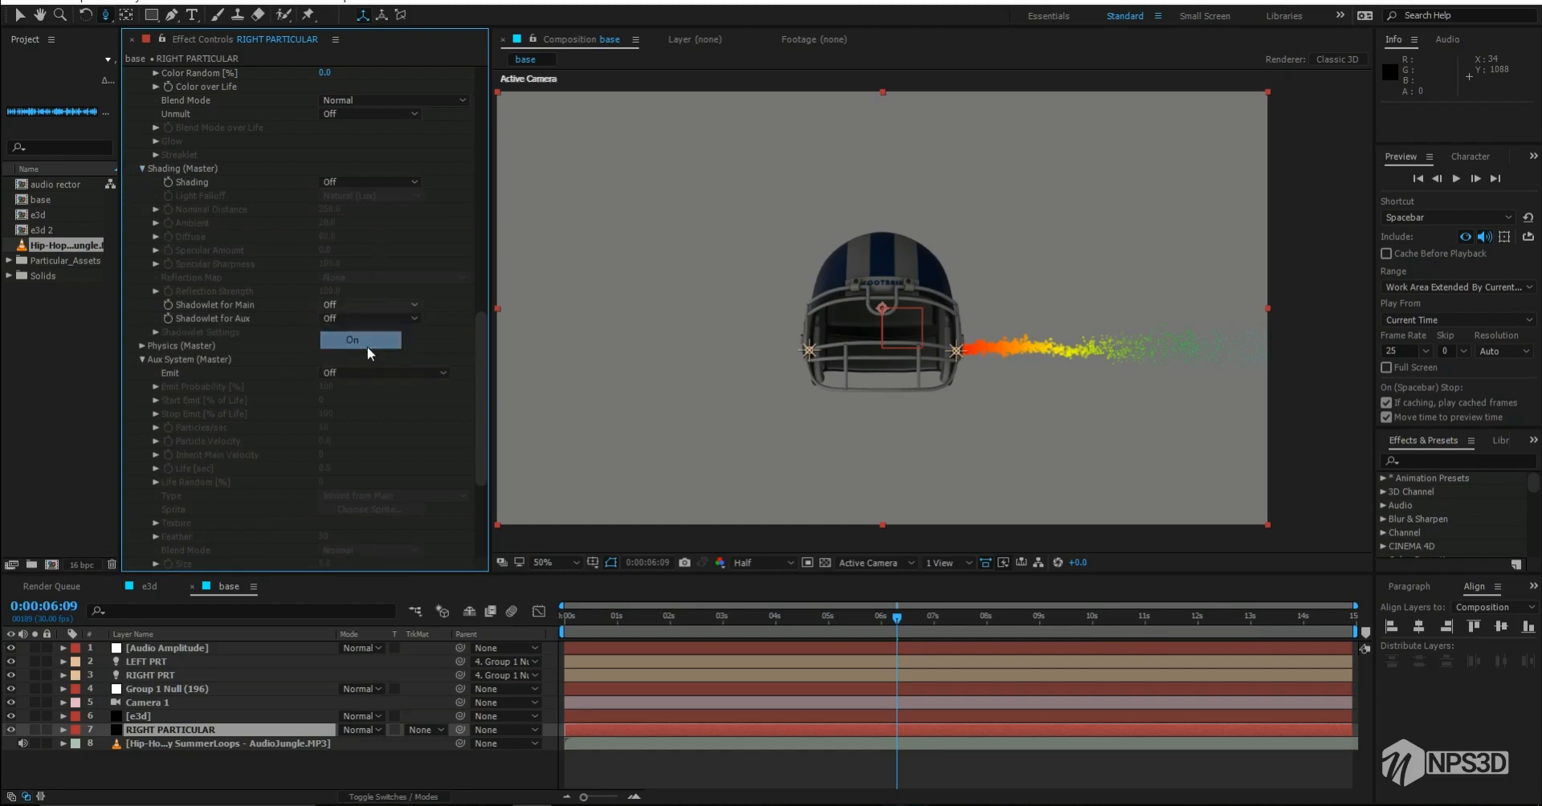
click(368, 345)
scroll(1064, 335, up, 2)
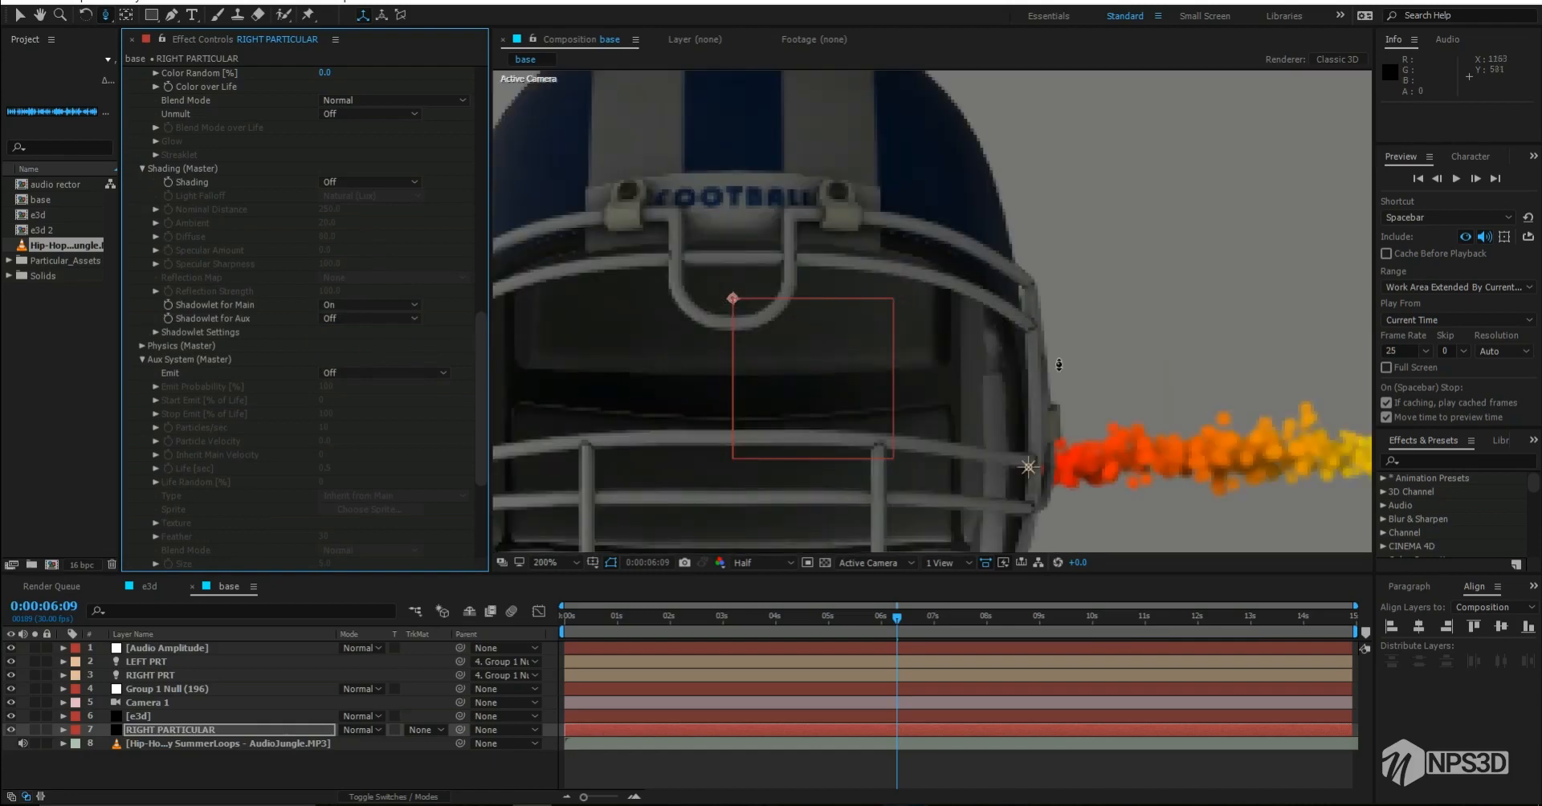
scroll(1064, 341, down, 2)
scroll(1081, 386, up, 2)
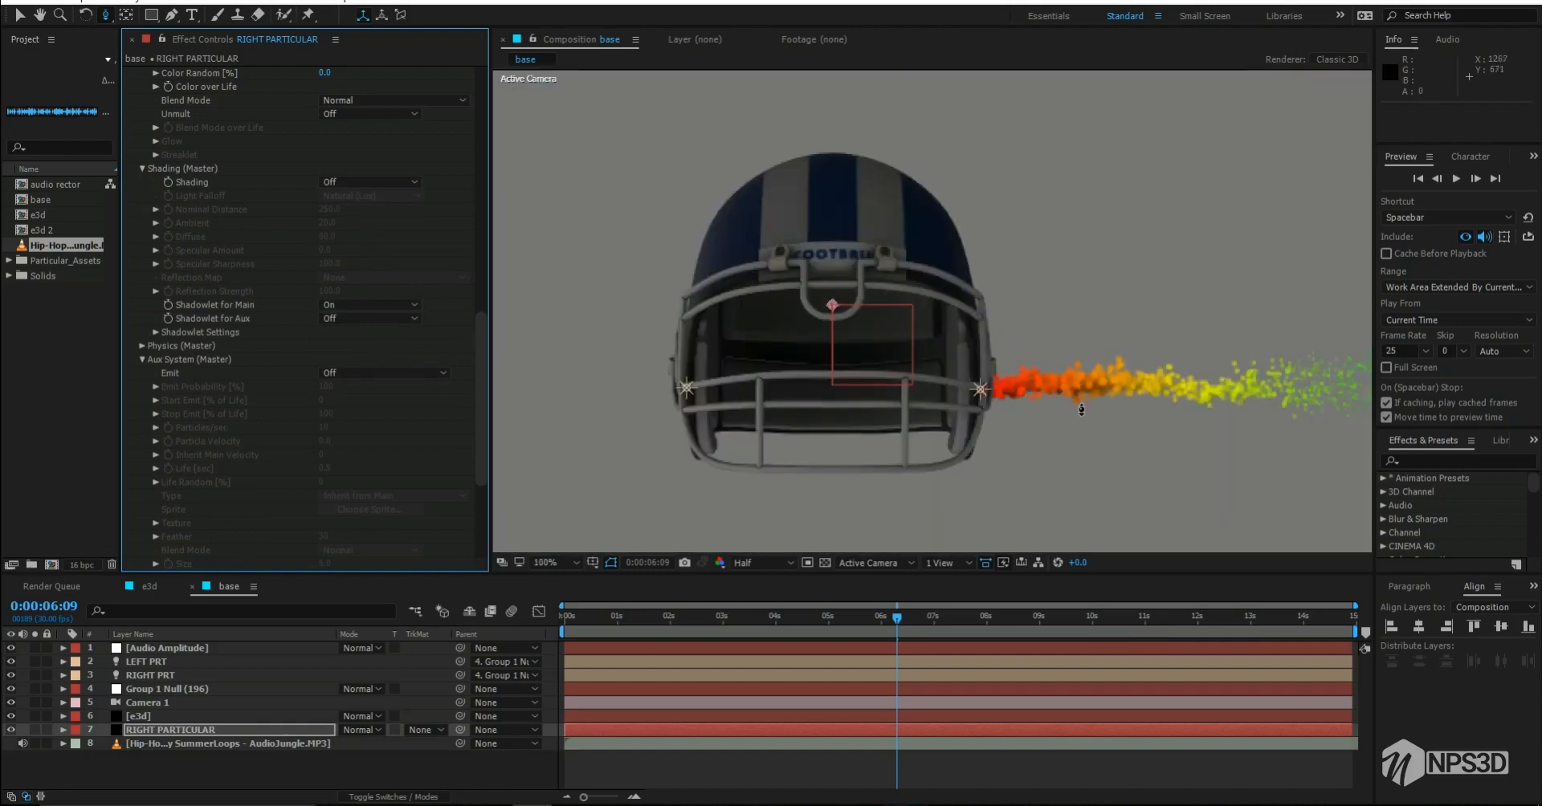
Step: Set the particle Size to 12 on the RIGHT PARTICULAR layer
scroll(281, 324, up, 5)
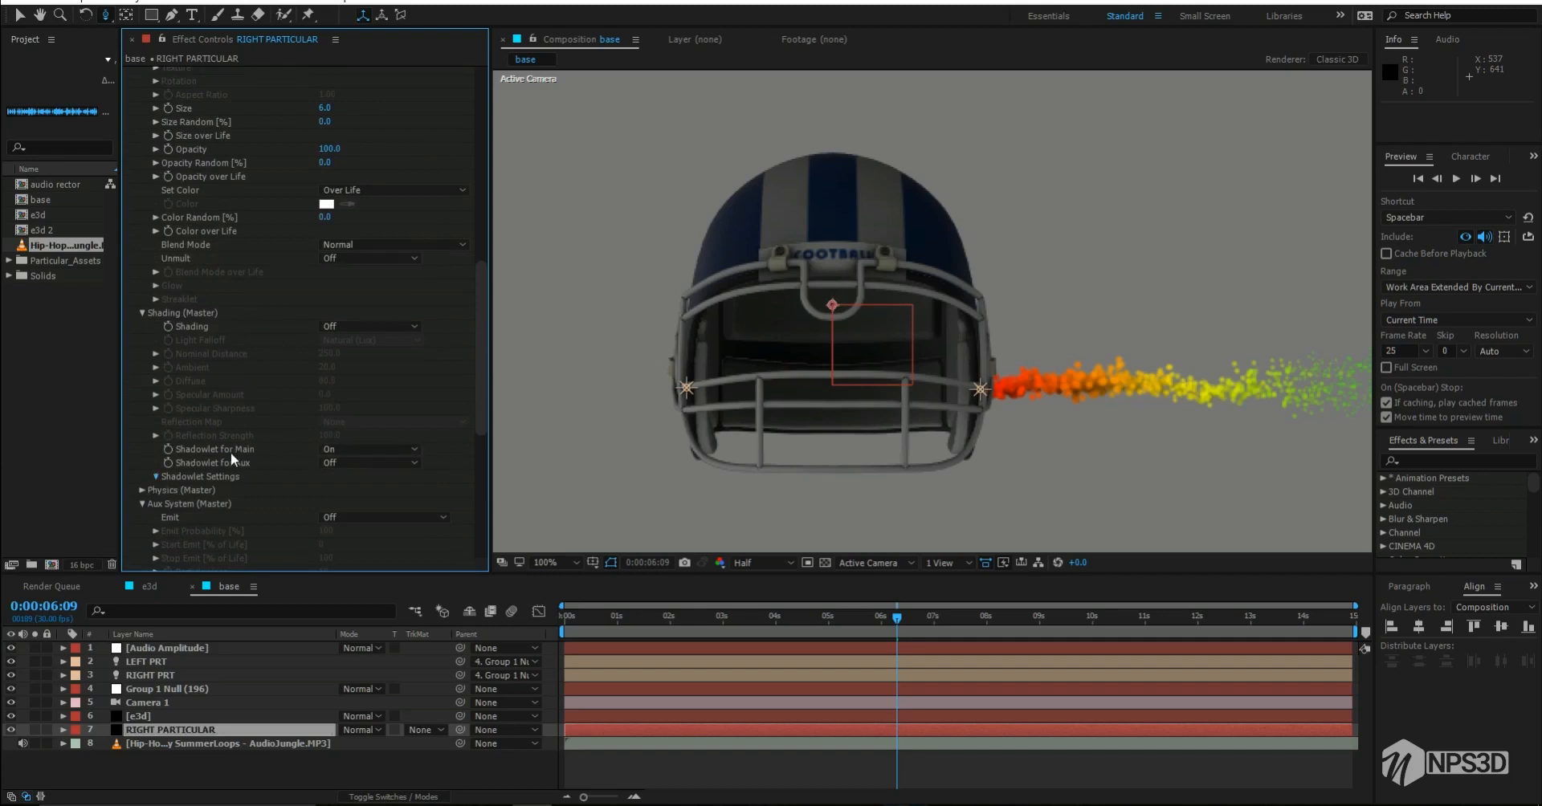
scroll(233, 452, up, 4)
click(322, 217)
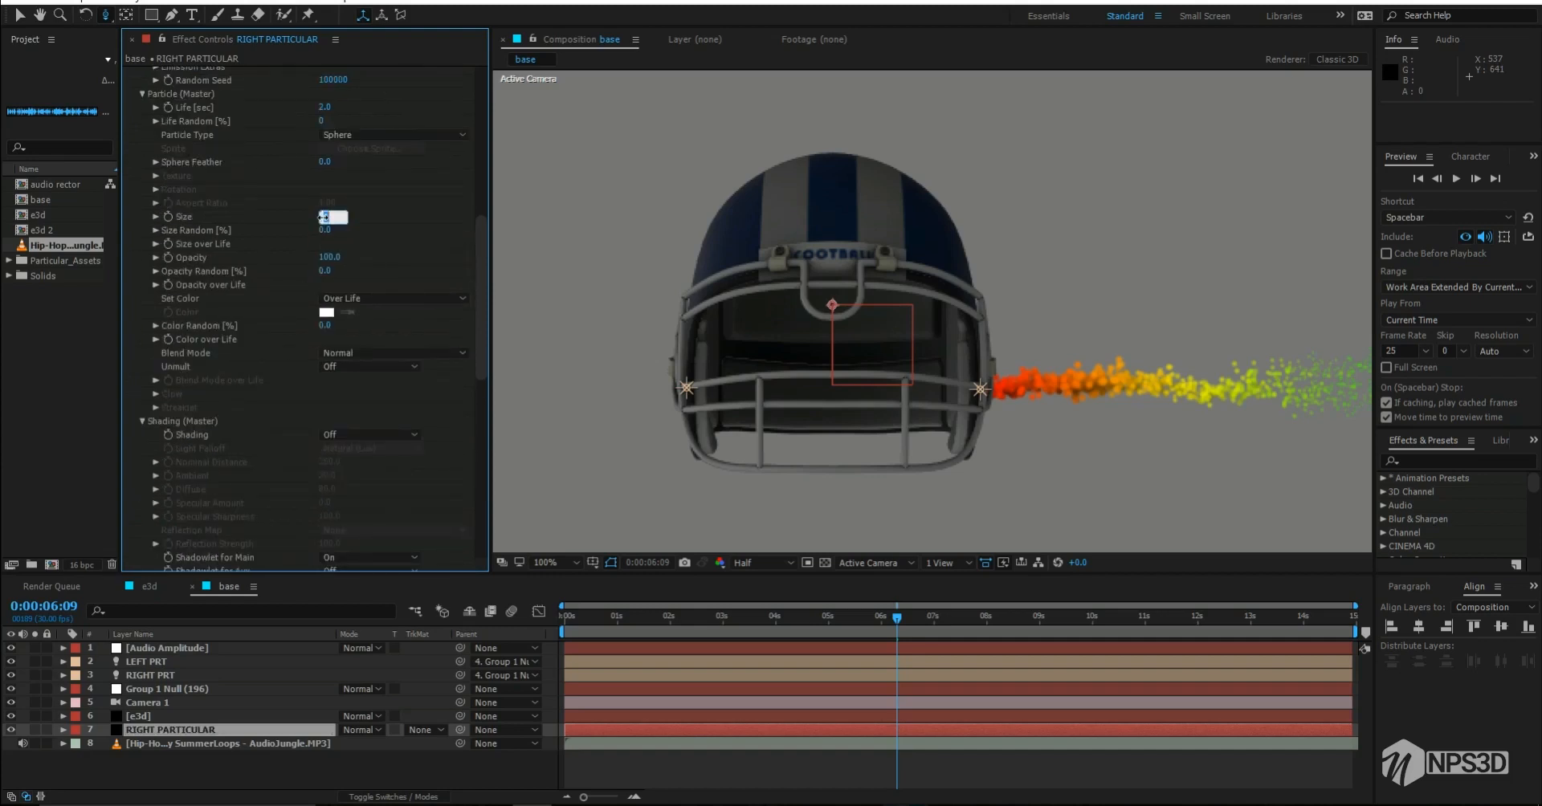
text(12)
key(Return)
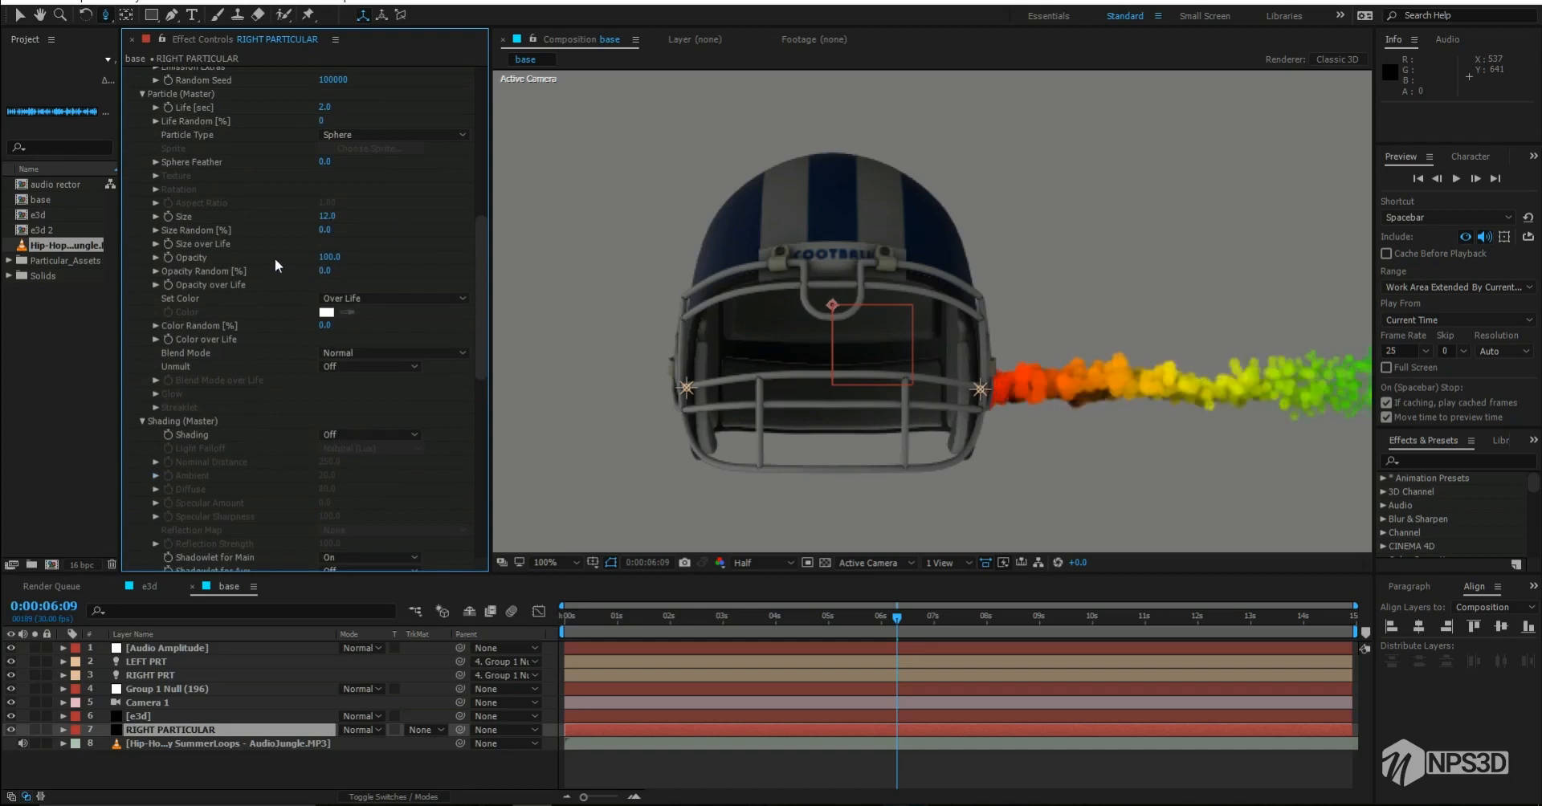
Step: Set the Shadowlet Color Strength to 89 and Adjust Size to 90 on the RIGHT PARTICULAR layer
scroll(277, 262, down, 5)
scroll(888, 351, down, 2)
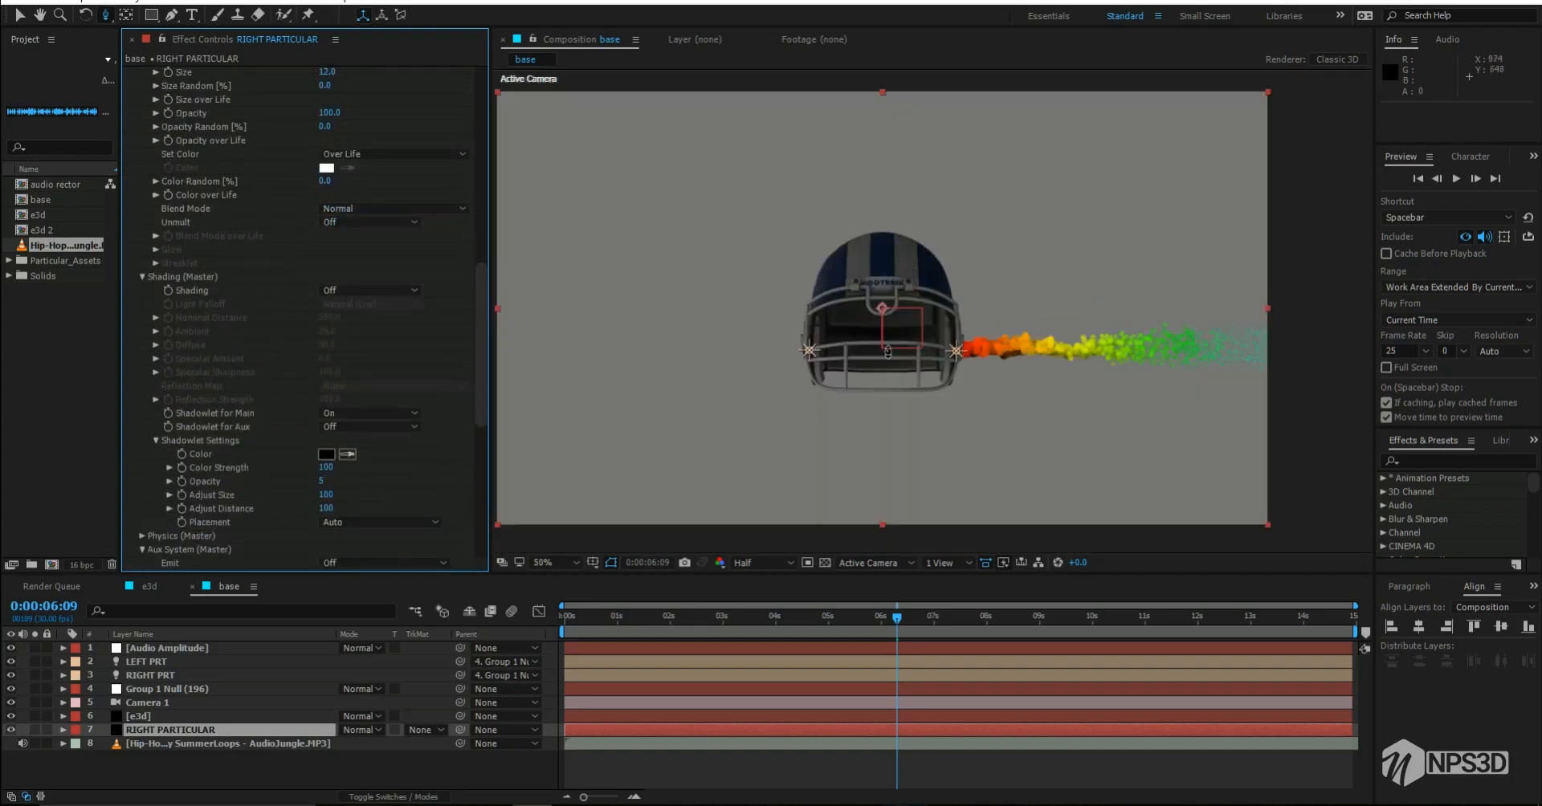
click(323, 472)
text(89)
key(Return)
click(329, 495)
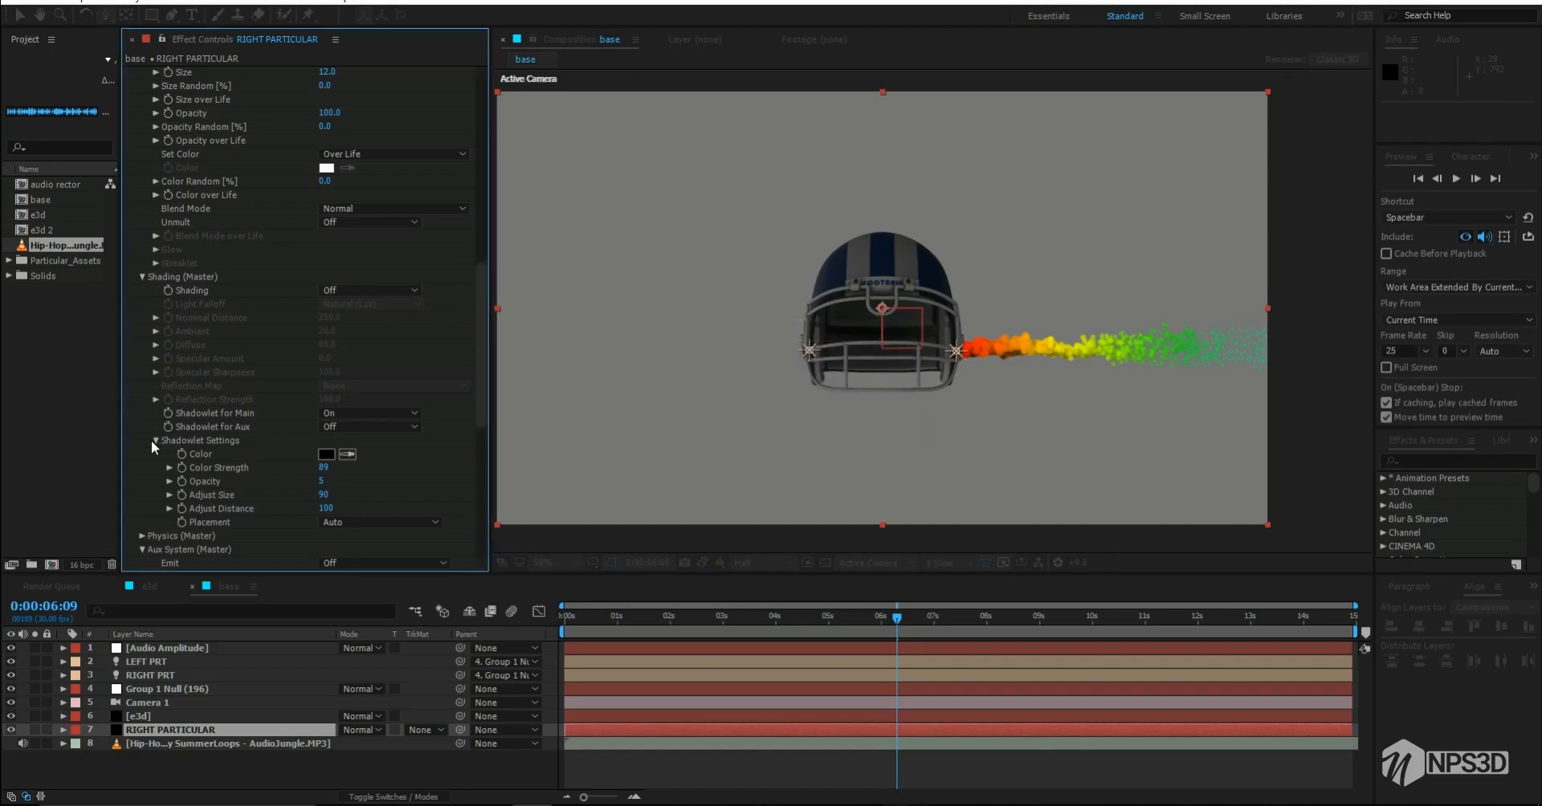
Step: Apply the white-cyan-blue preset to the main particles' Color over Life and change its end colour to white (FFFFFF)
scroll(228, 437, up, 5)
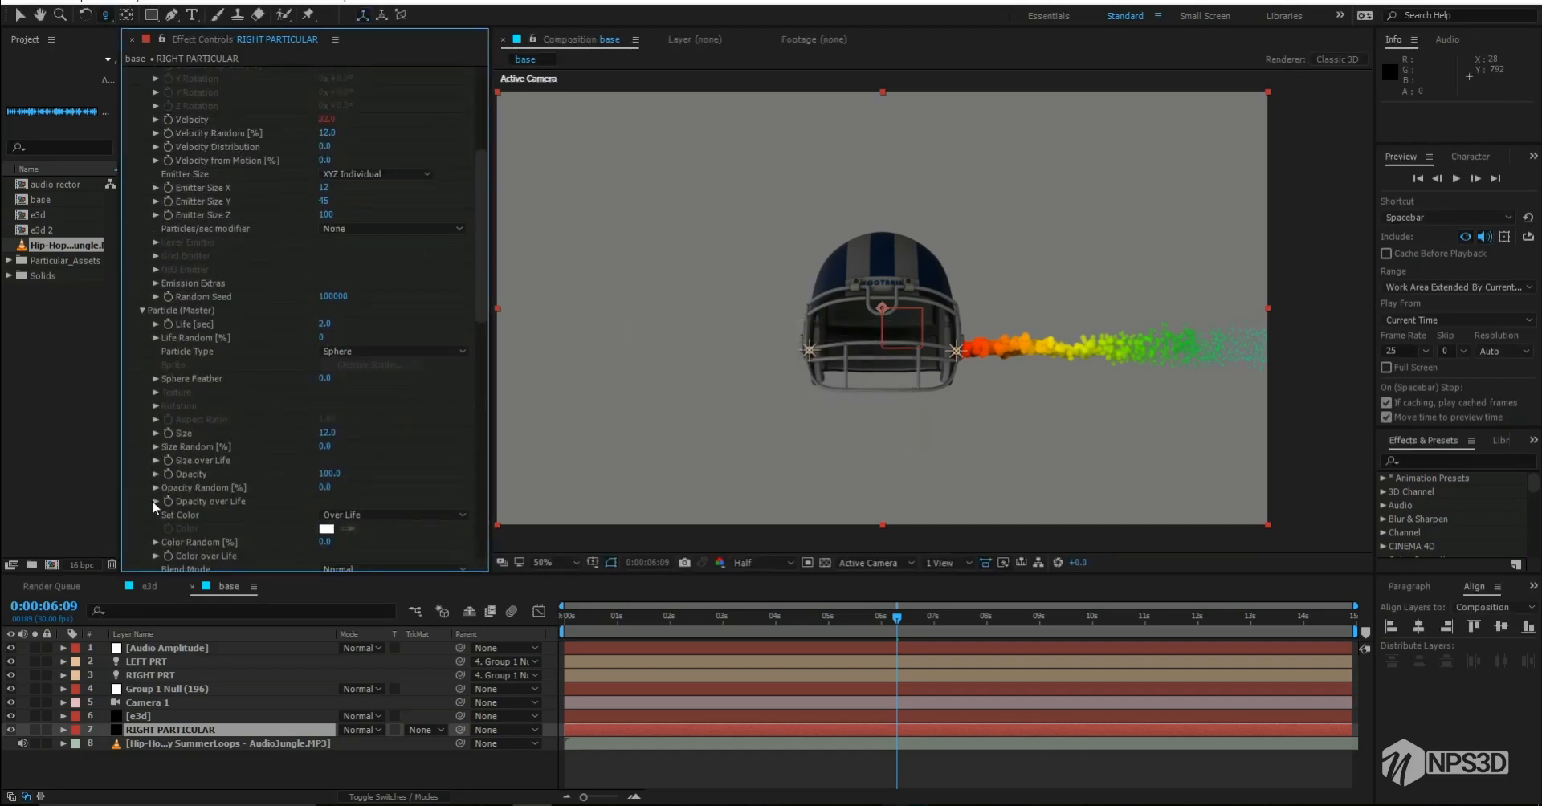
scroll(258, 520, down, 1)
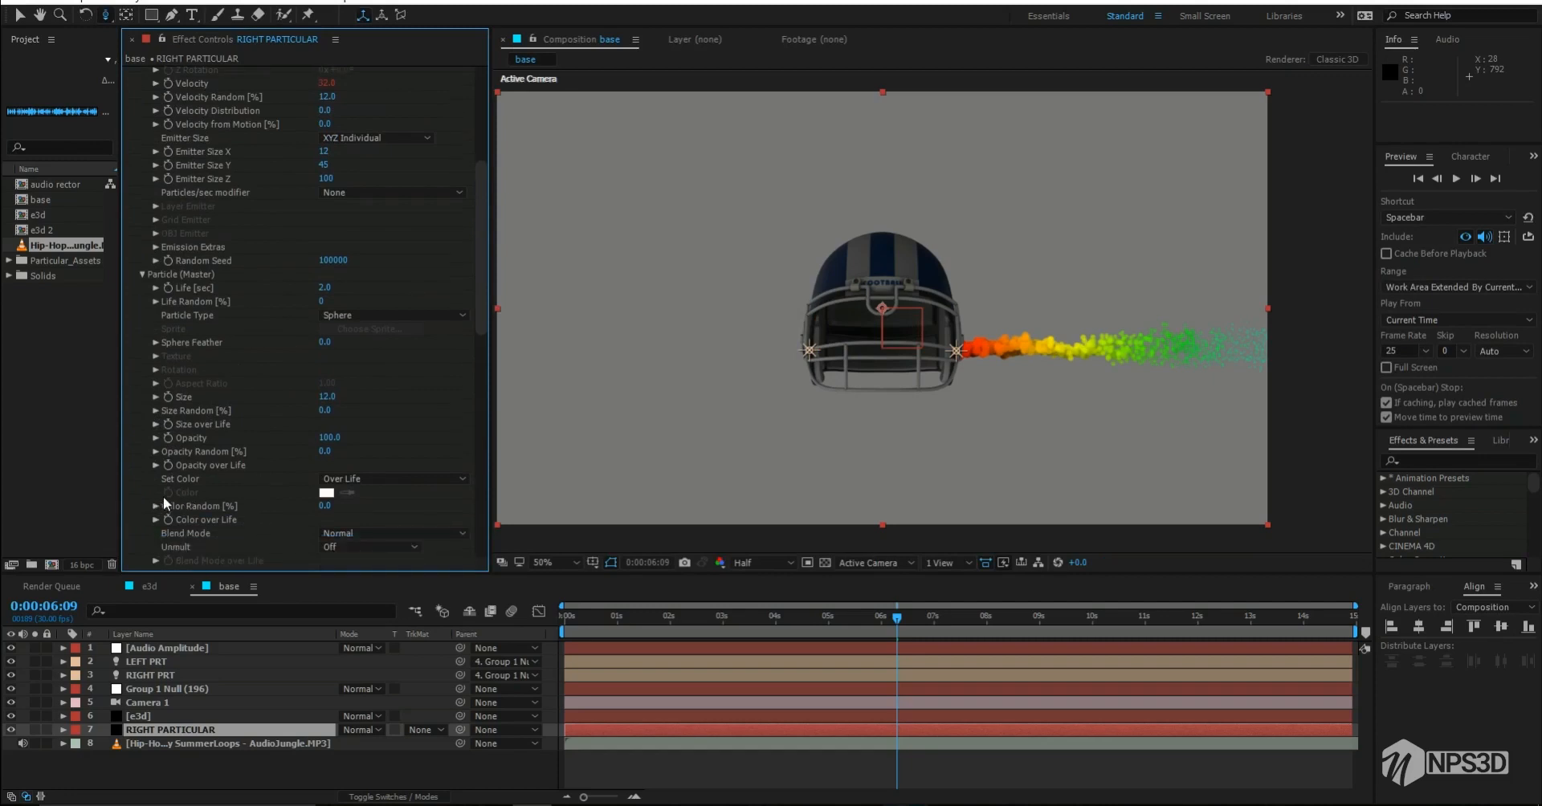
click(153, 520)
scroll(368, 490, down, 3)
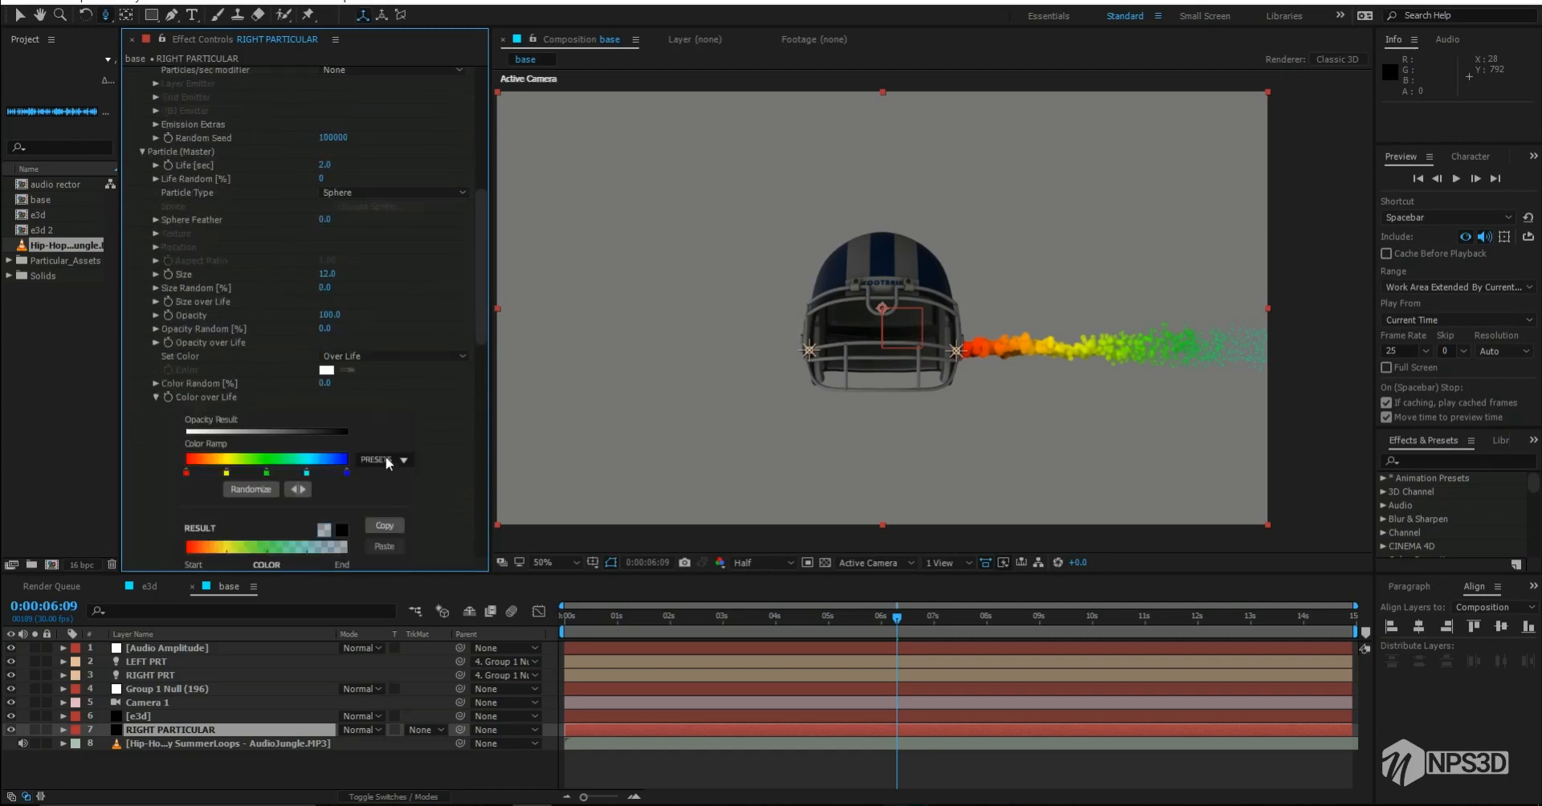
click(386, 459)
click(401, 513)
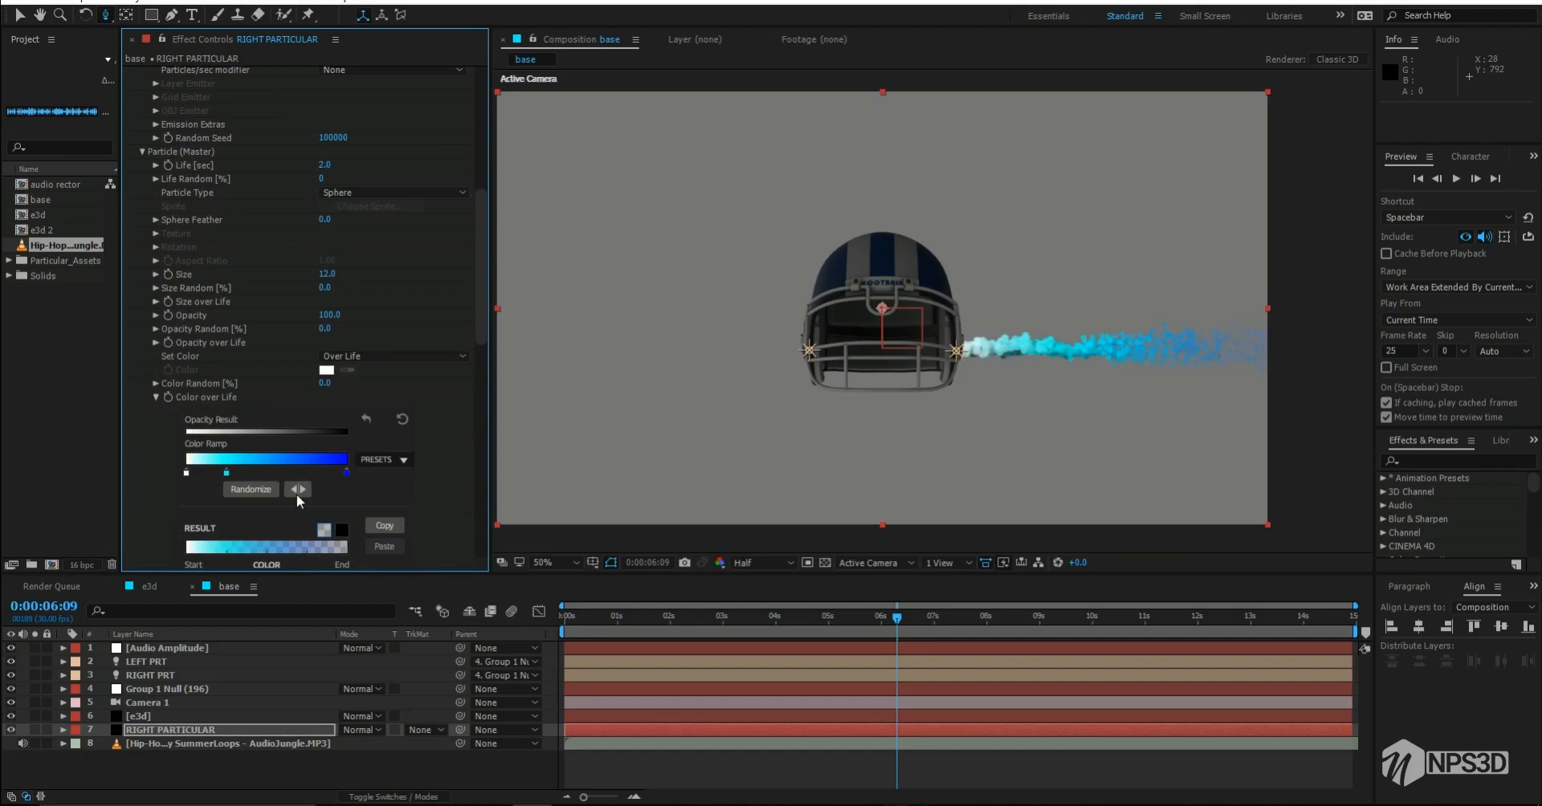
double_click(347, 472)
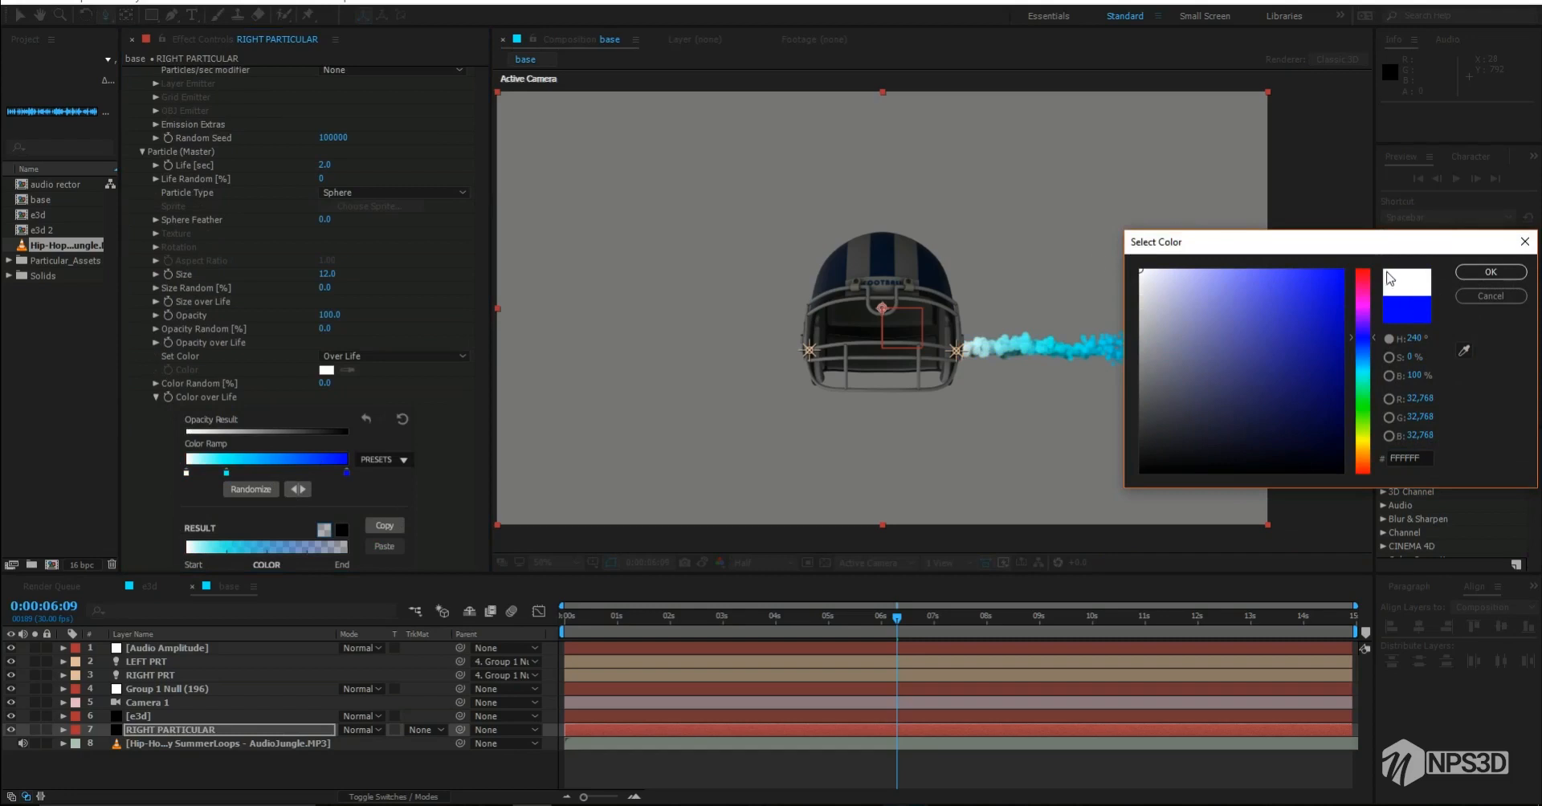
drag(1377, 256, 1010, 561)
click(1124, 577)
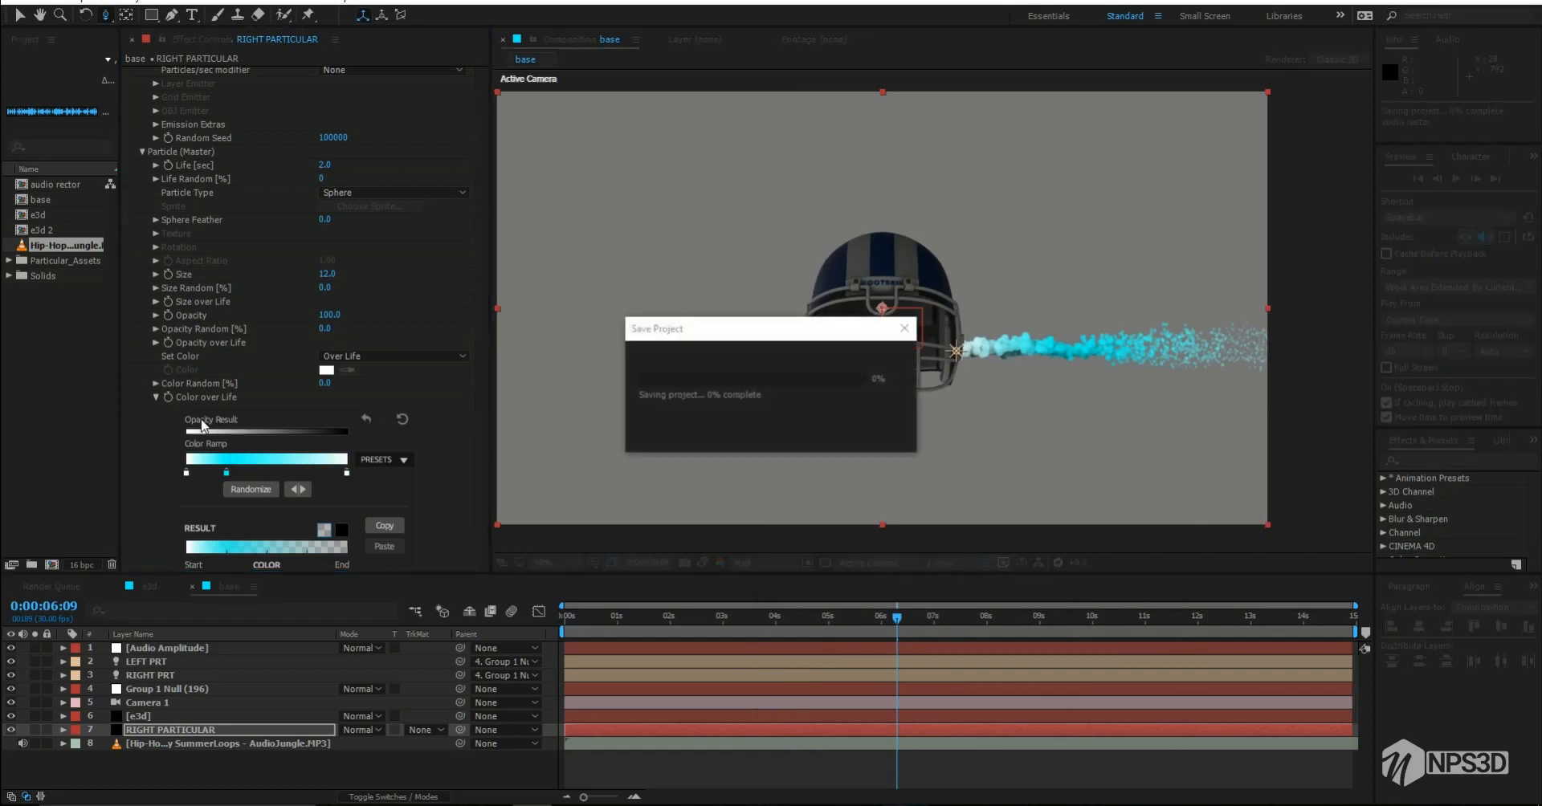
click(156, 397)
Step: Set the Aux System's Emit option to Continuously on the RIGHT PARTICULAR layer
scroll(170, 400, up, 10)
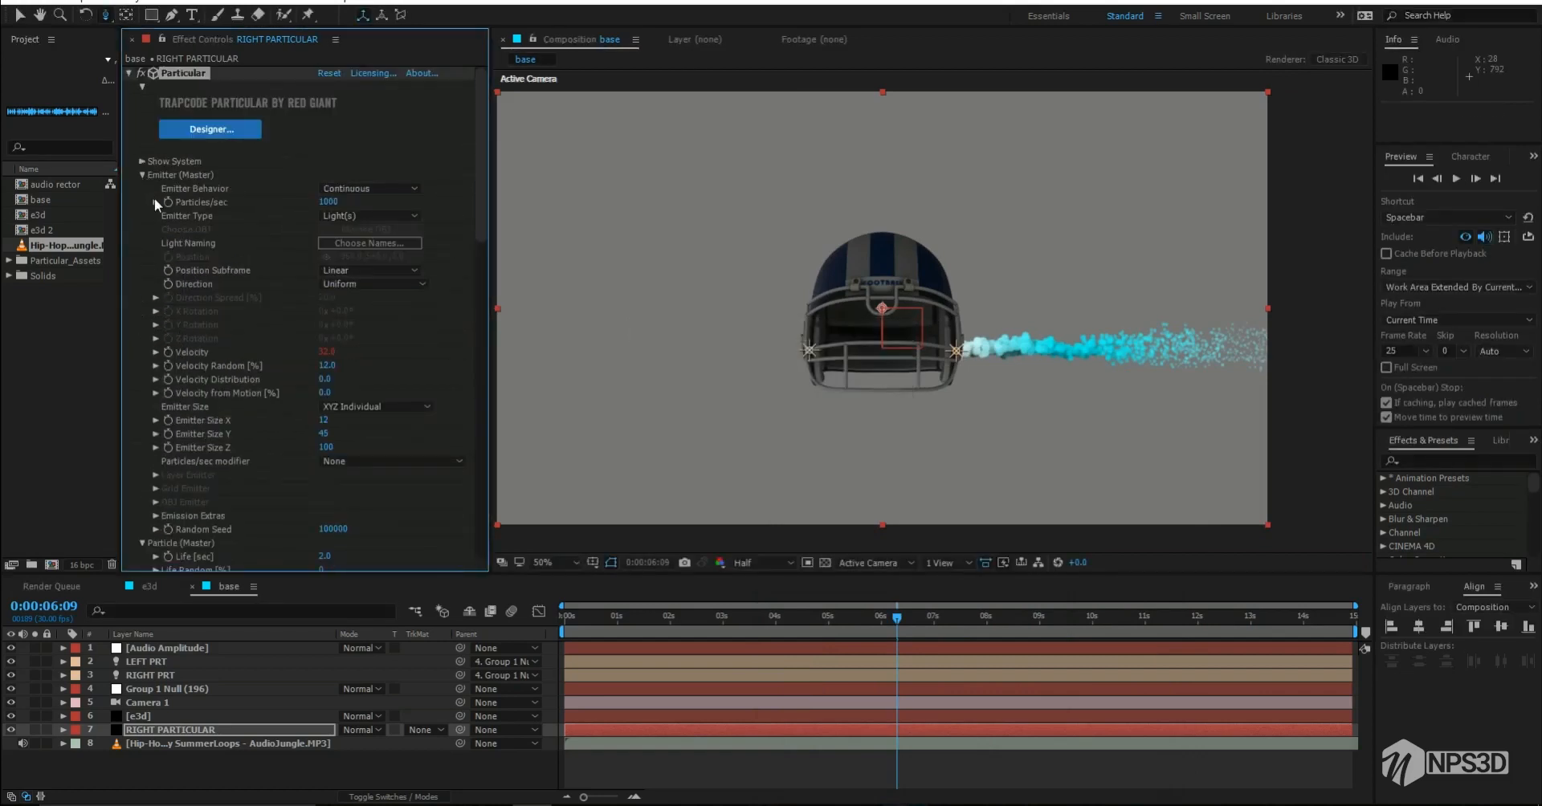
click(142, 174)
click(142, 188)
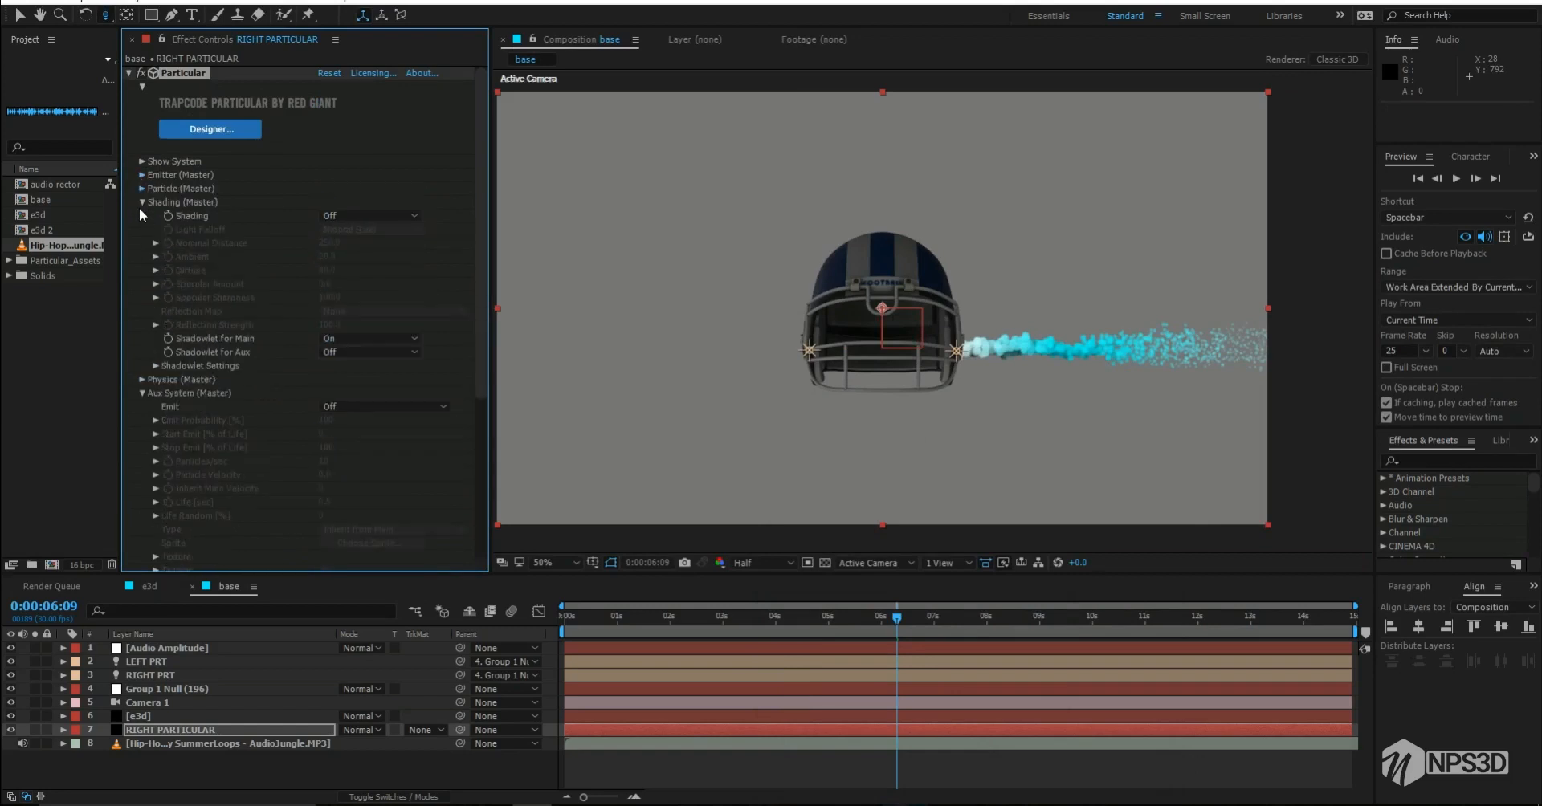
click(143, 202)
click(141, 229)
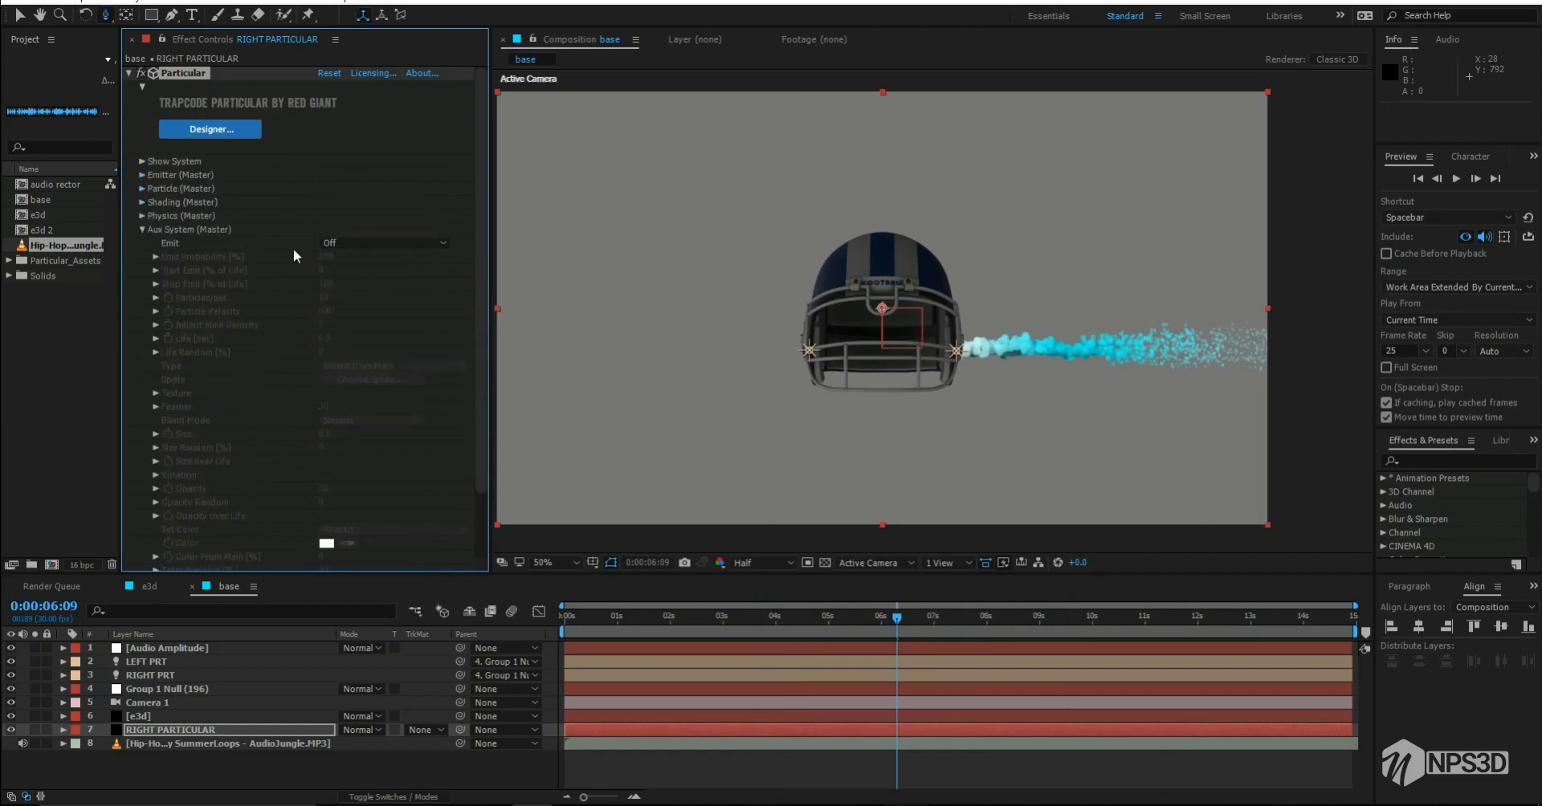
click(358, 236)
click(363, 296)
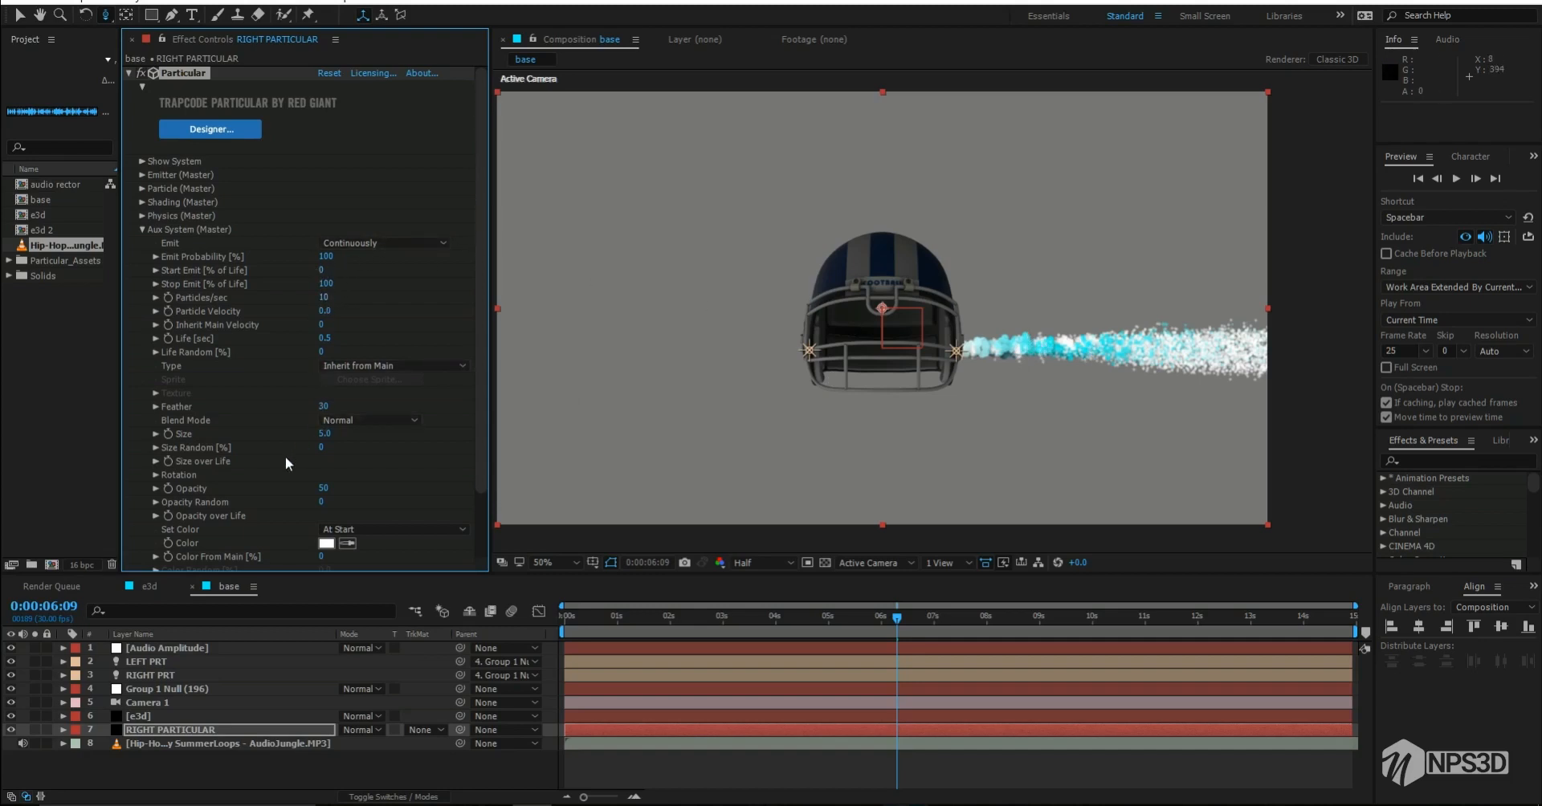
Step: Set the auxiliary particle Size to 2 and apply the linearly decreasing Size over Life preset
click(325, 435)
key(Return)
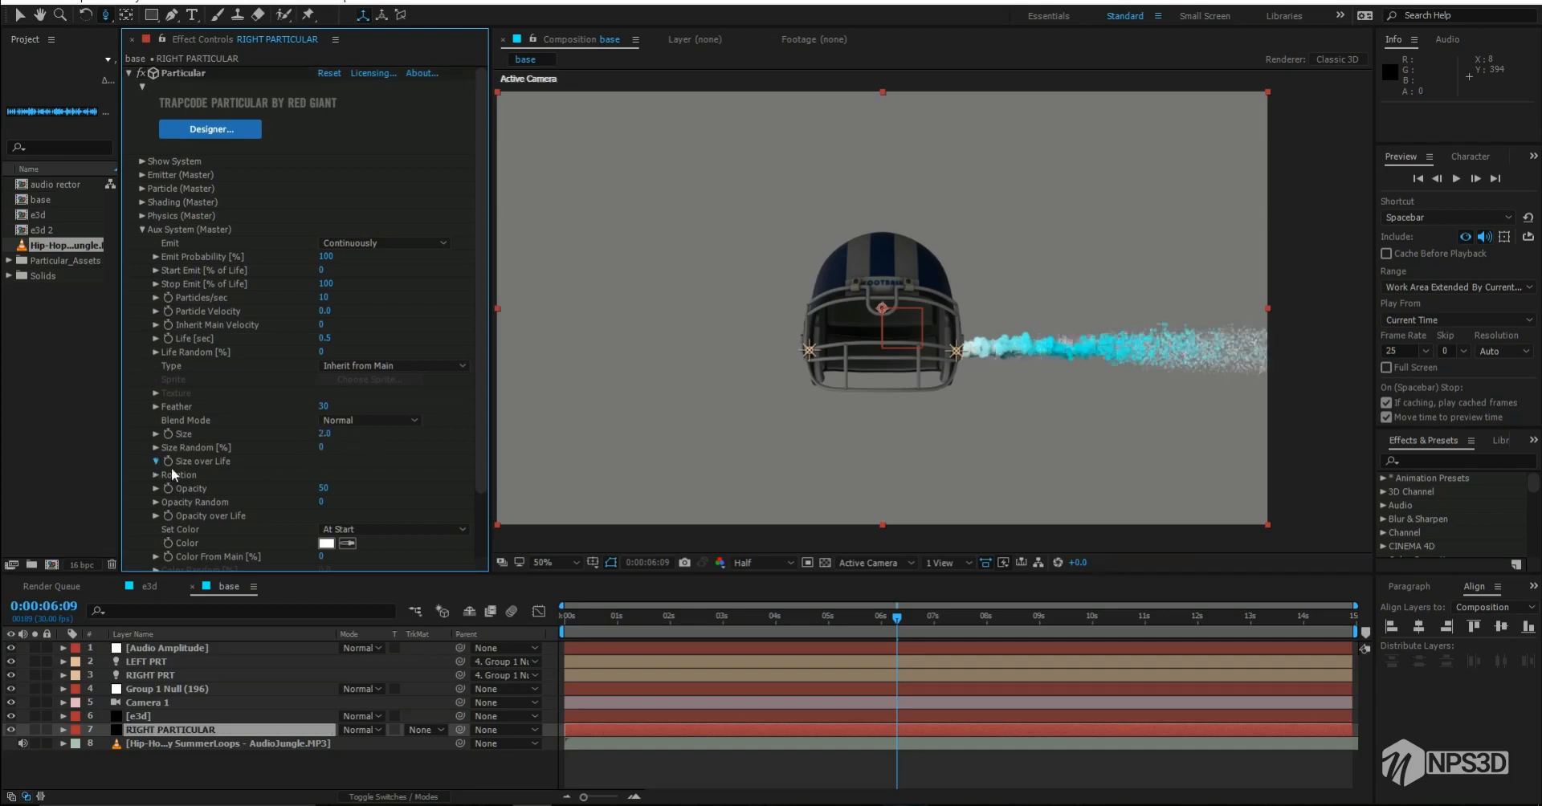
click(156, 461)
click(384, 437)
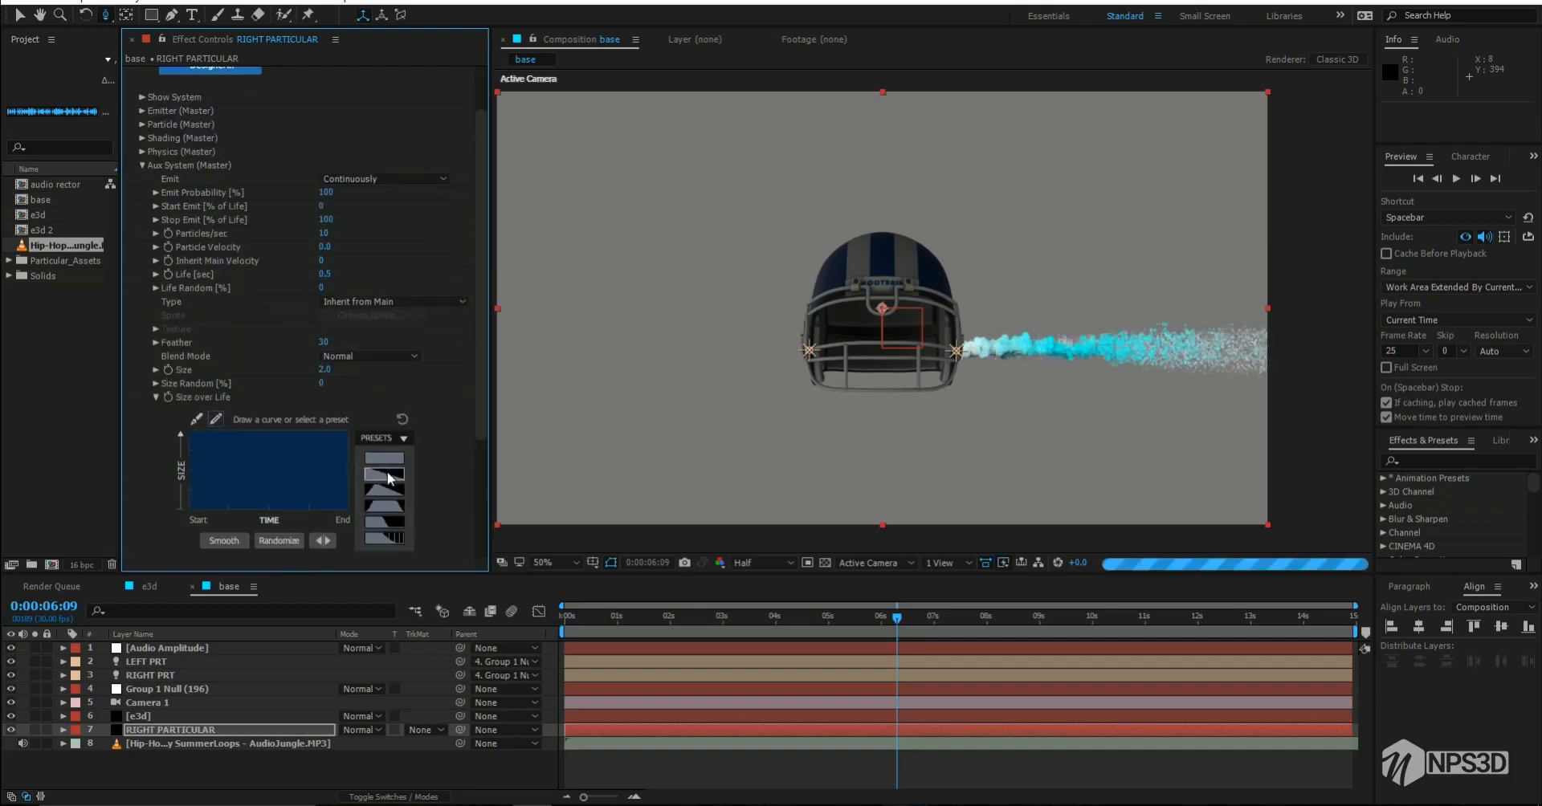
click(384, 464)
click(154, 399)
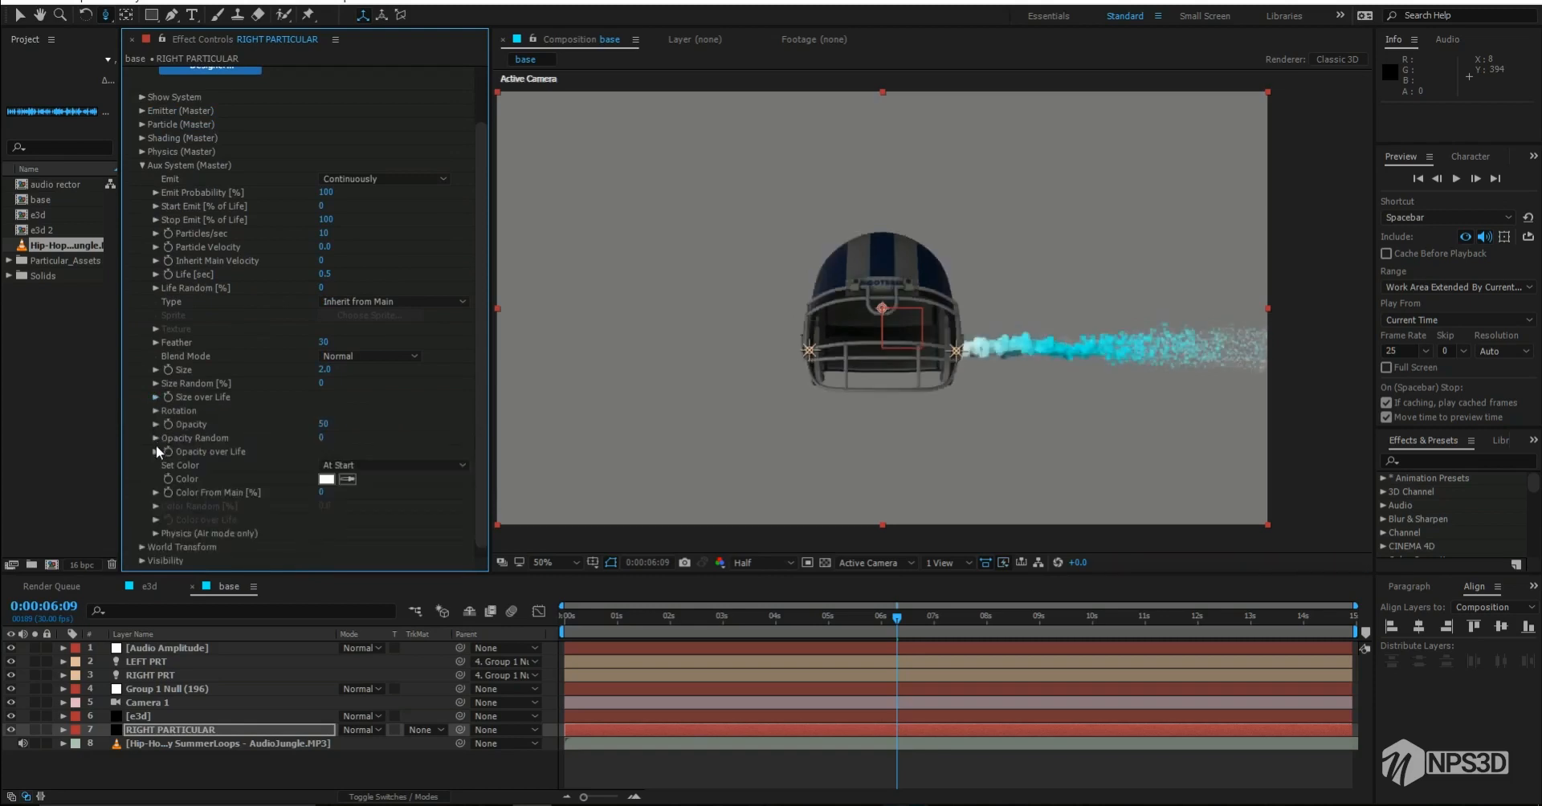
Step: Apply the decreasing preset to the auxiliary particles' Opacity over Life curve
click(155, 451)
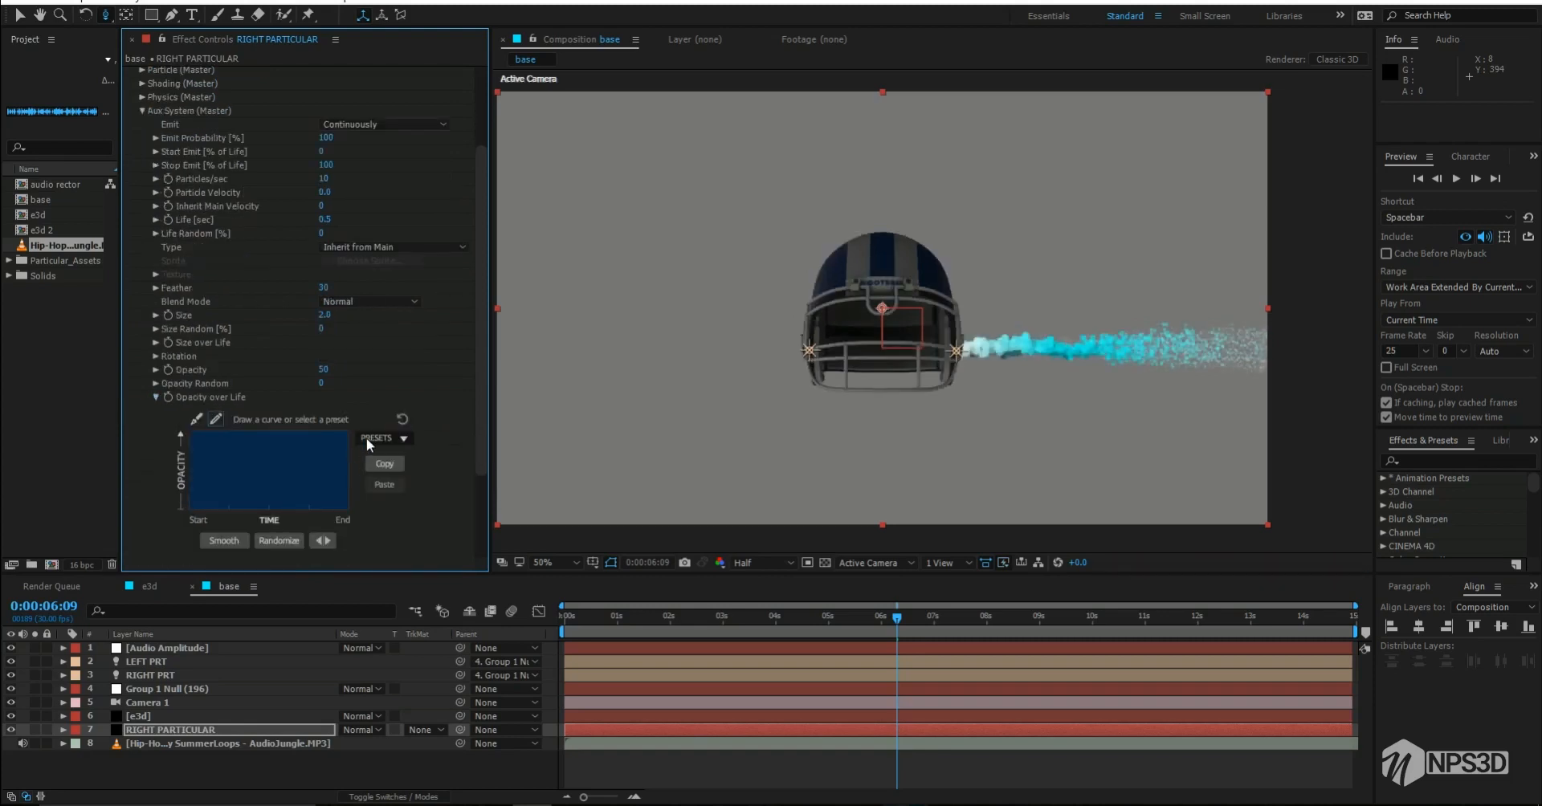
click(379, 437)
click(384, 475)
click(156, 397)
Step: Set the Aux System's Color From Main to 100%, keeping Set Color at At Start
click(360, 457)
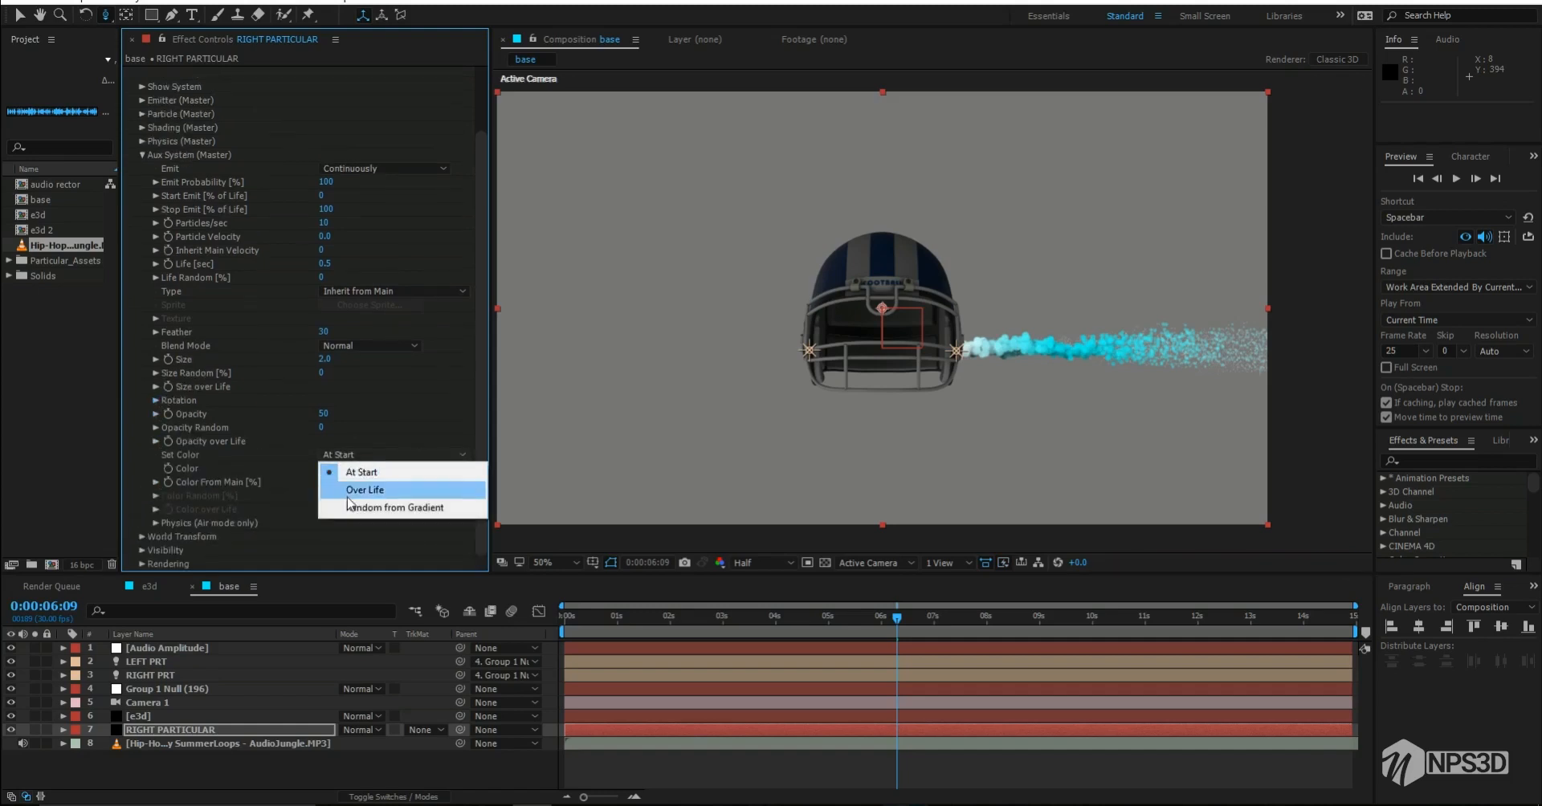
click(250, 460)
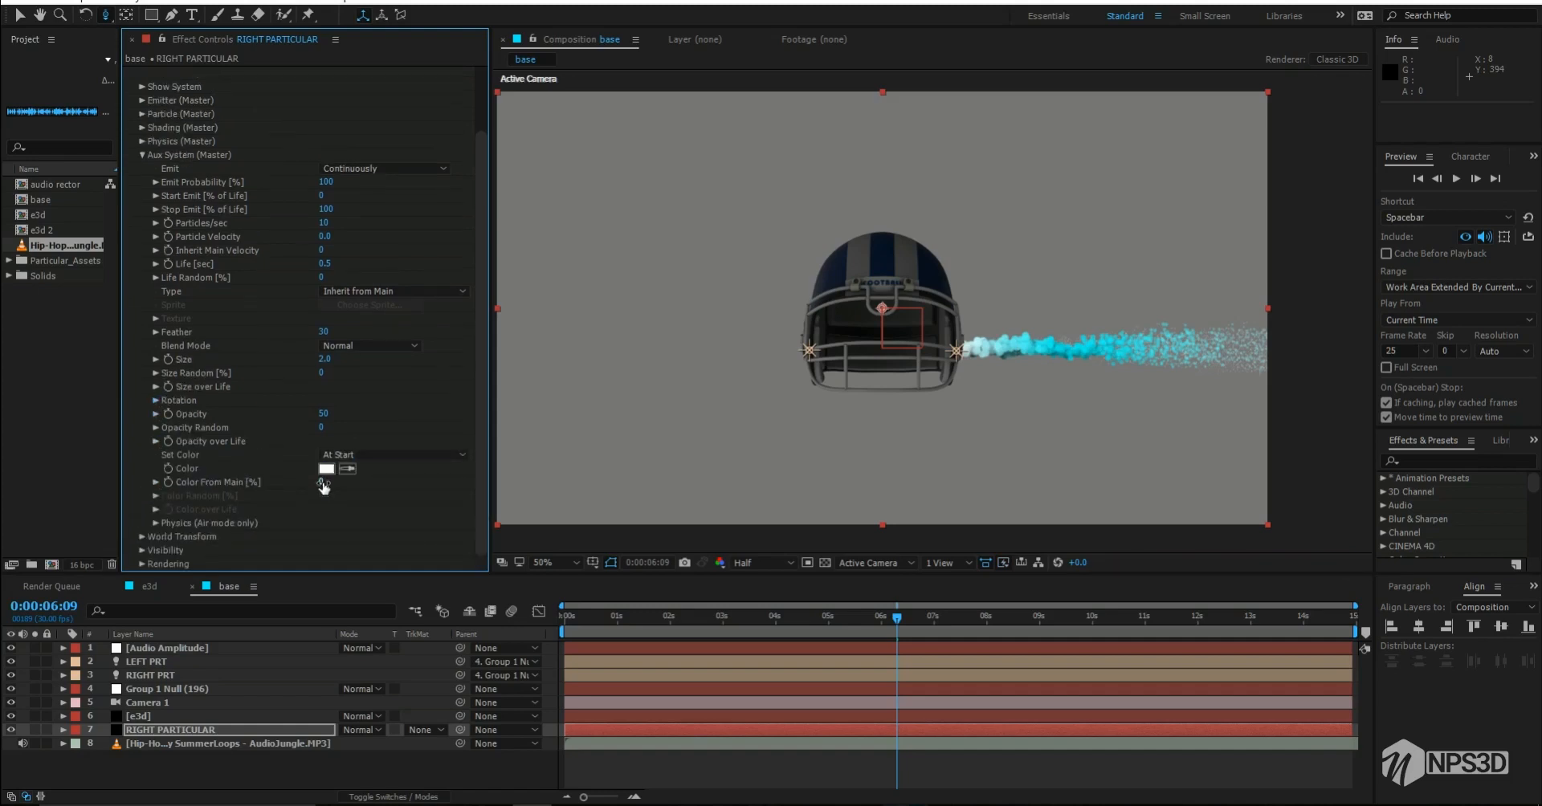
drag(330, 484, 497, 475)
scroll(293, 372, up, 3)
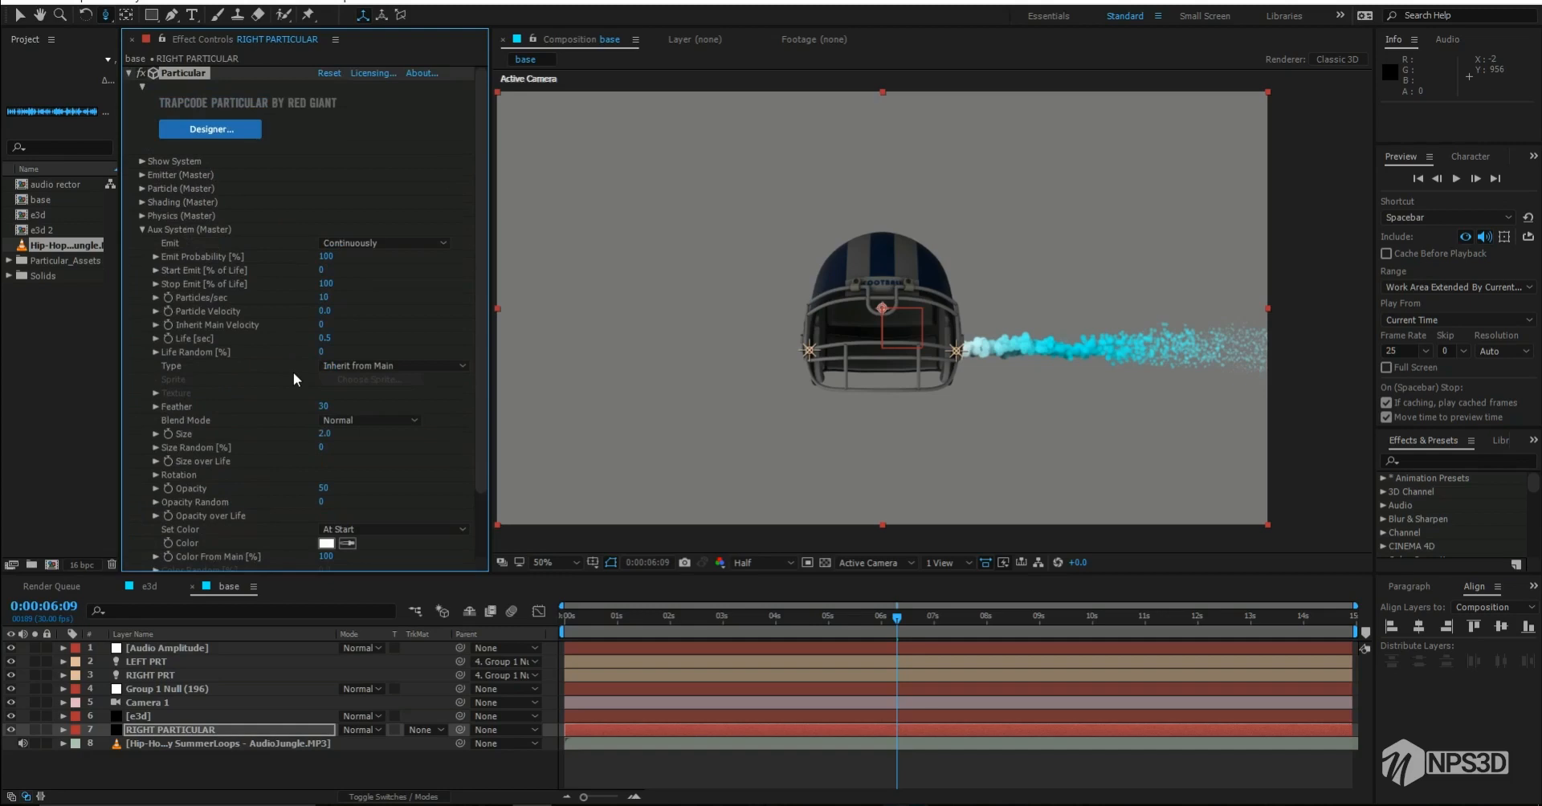
Step: Set the auxiliary particles' Life to 1 second
click(326, 338)
text(1)
key(Return)
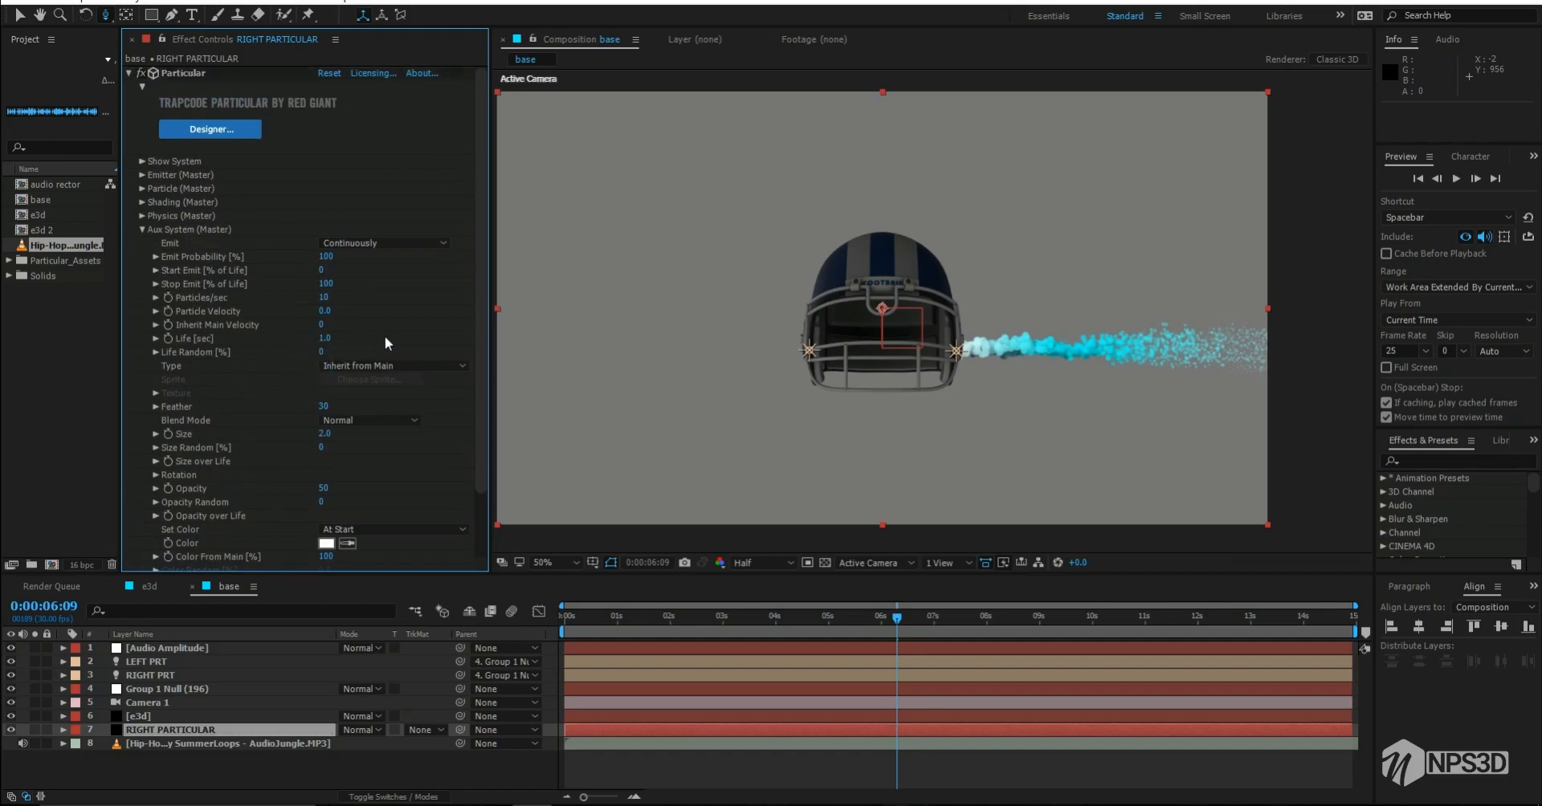
Step: Try Aux System Particles/sec values of 25, 40 and 100 to compare the density of the trails
click(324, 297)
key(Return)
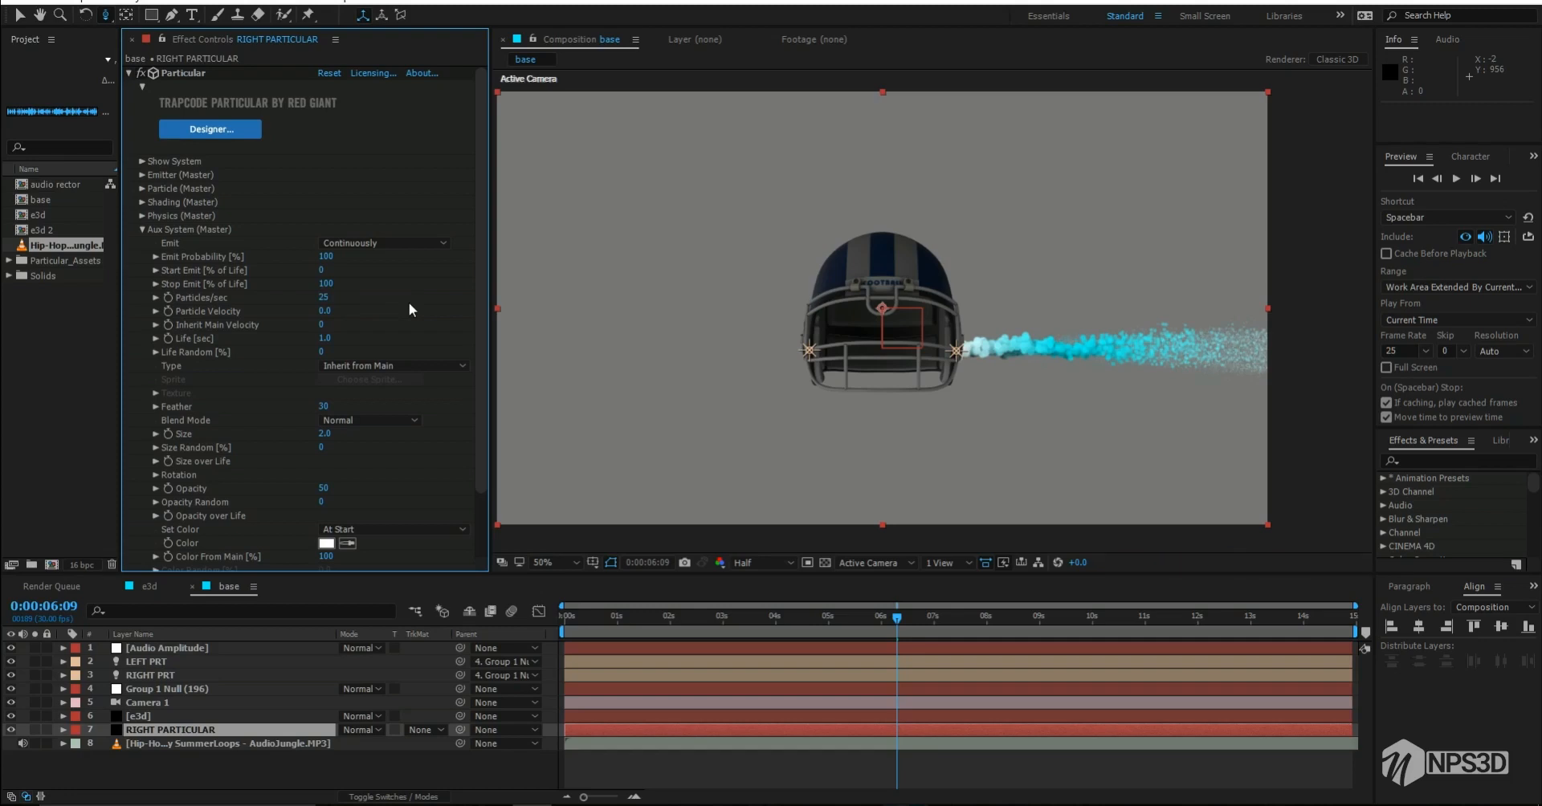
click(329, 293)
text(40)
key(Return)
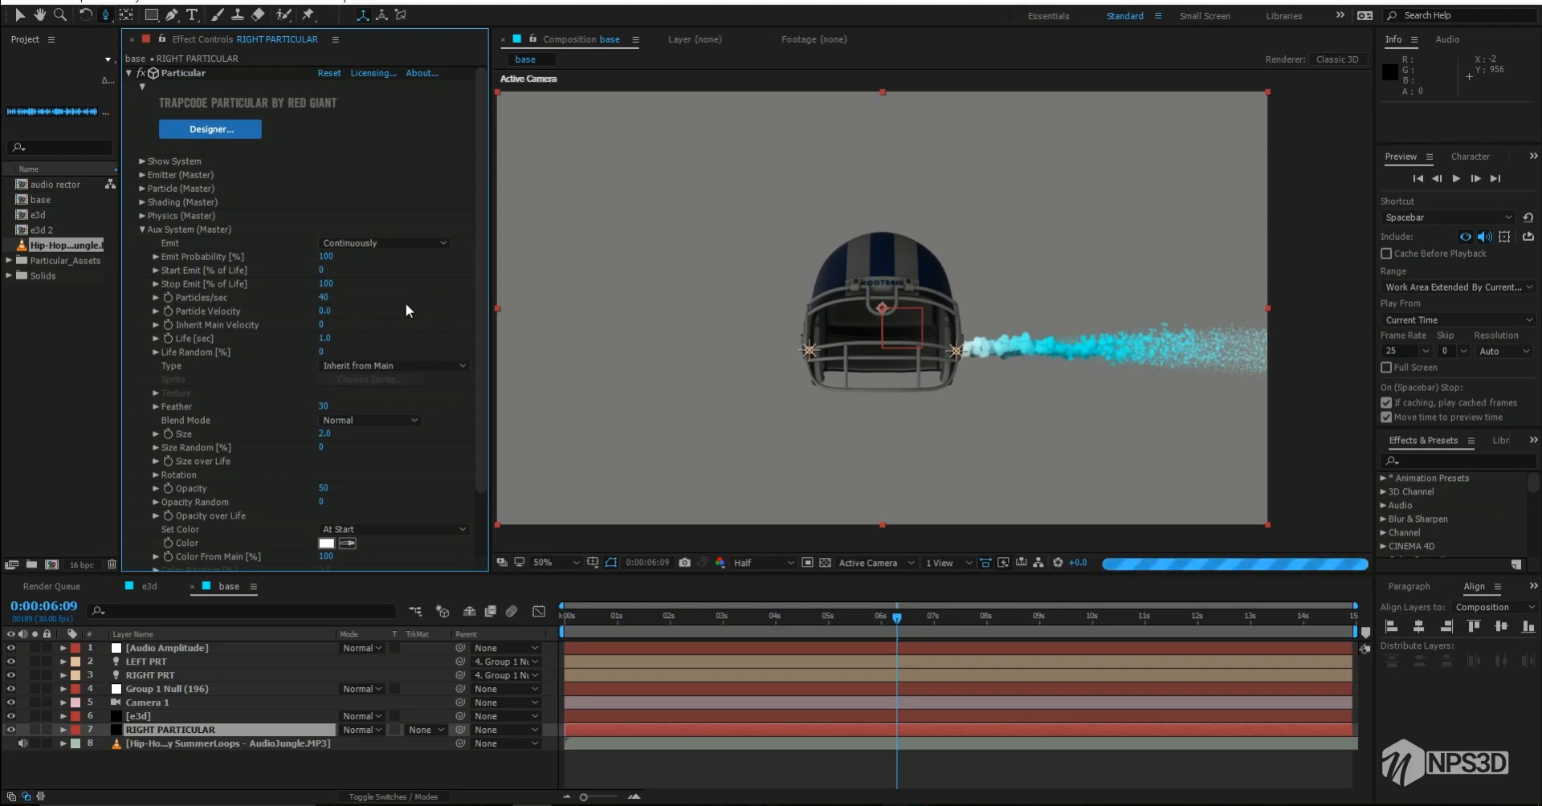
click(324, 298)
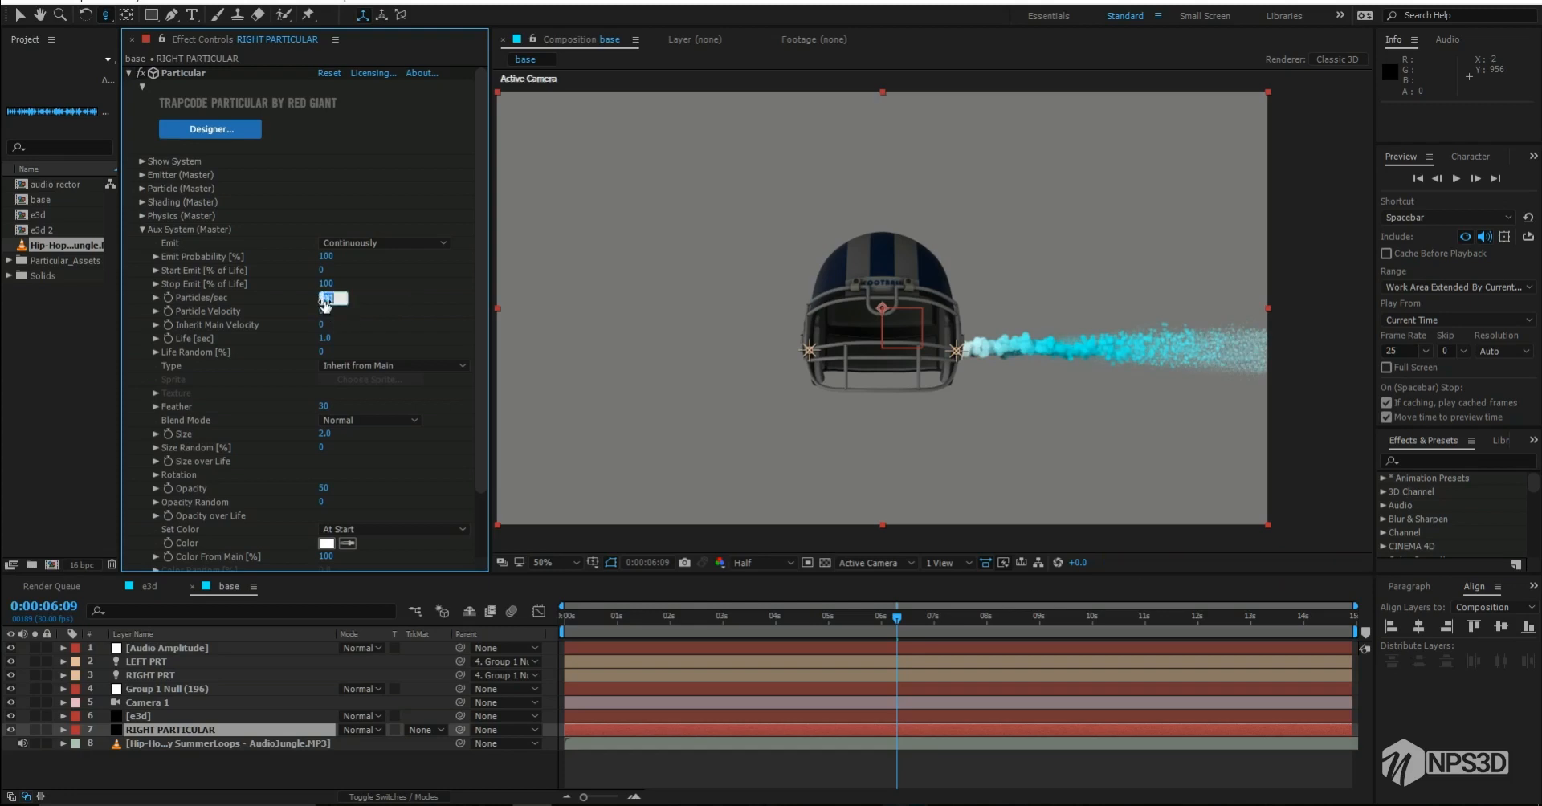
text(100)
key(Return)
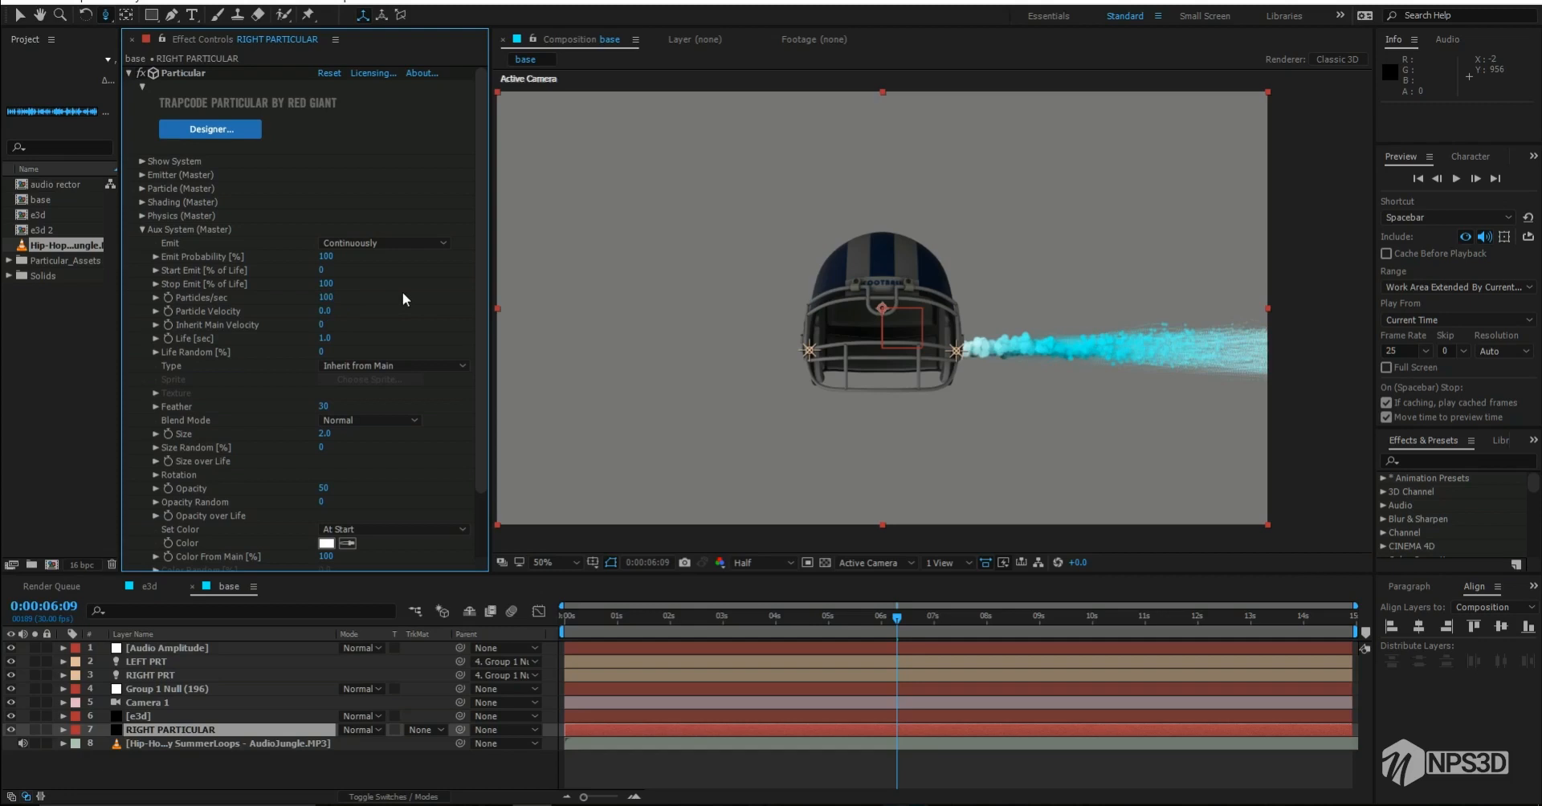
Step: Set the Aux System's Particles/sec to 150 and deselect the layer to view the stream
click(327, 299)
text(1)
key(Return)
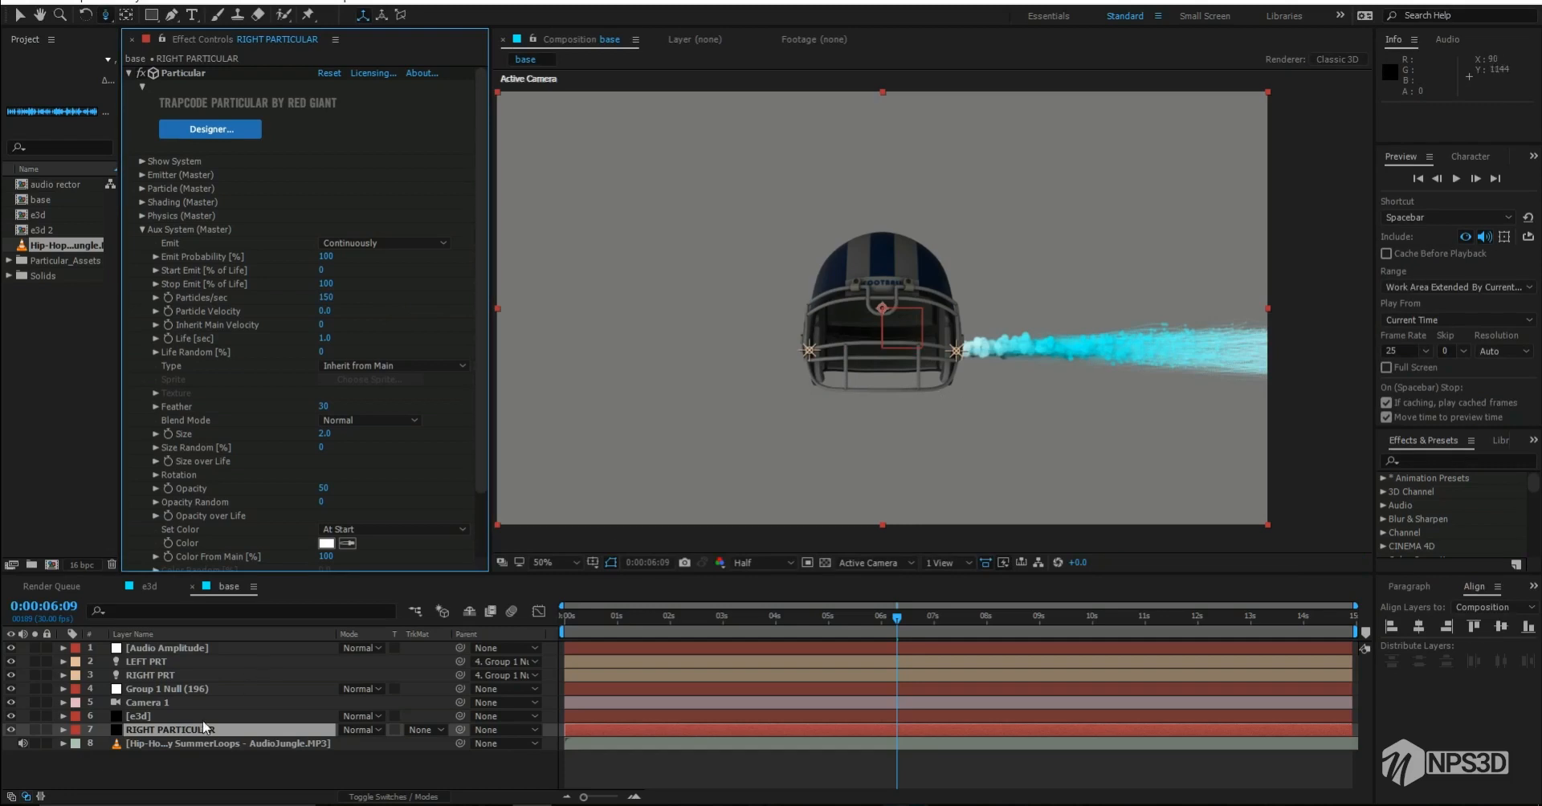
click(179, 767)
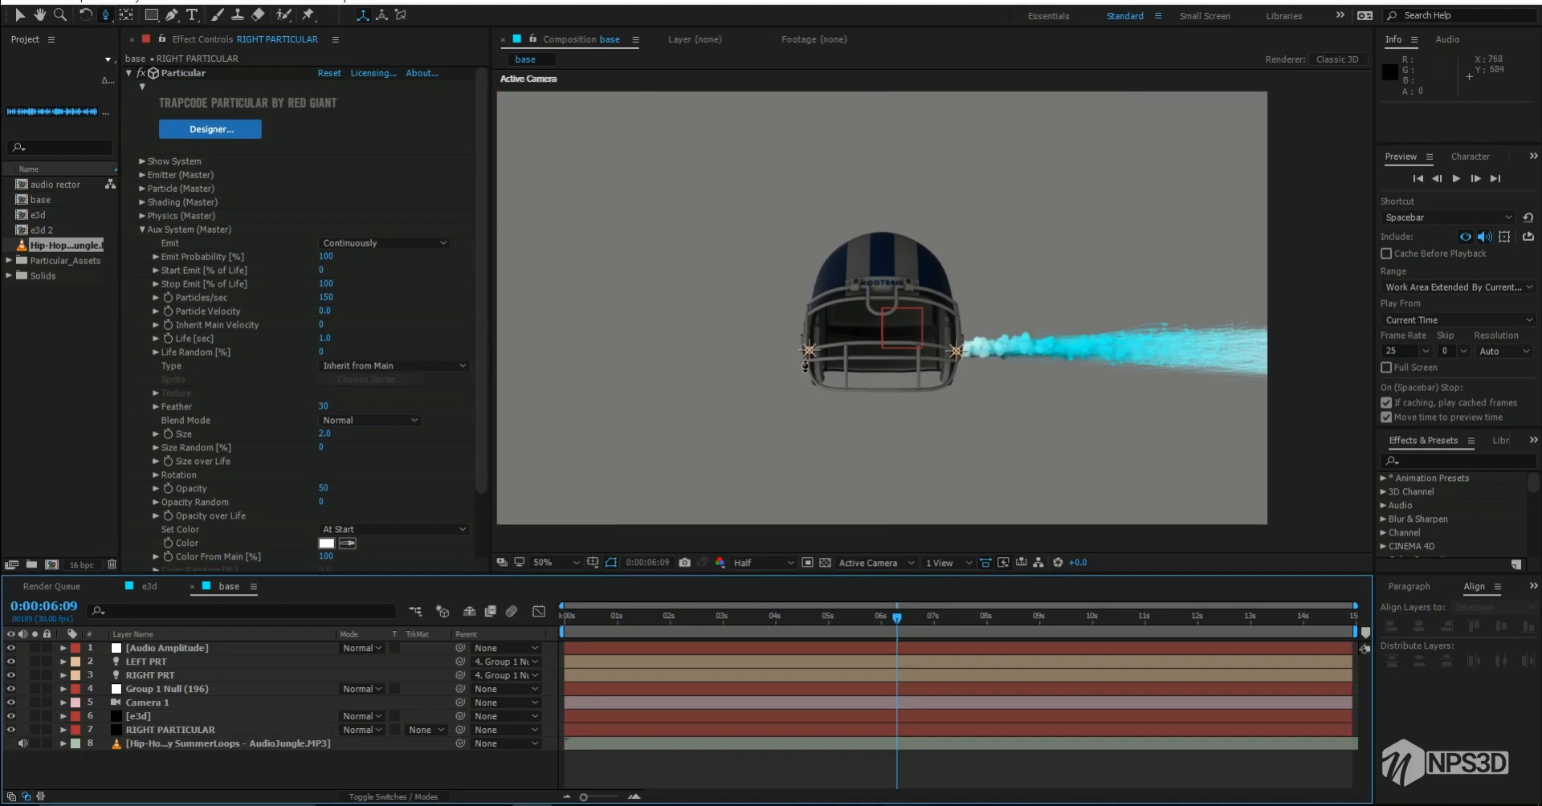
Step: Duplicate the RIGHT PARTICULAR layer in the base composition
click(224, 715)
click(221, 730)
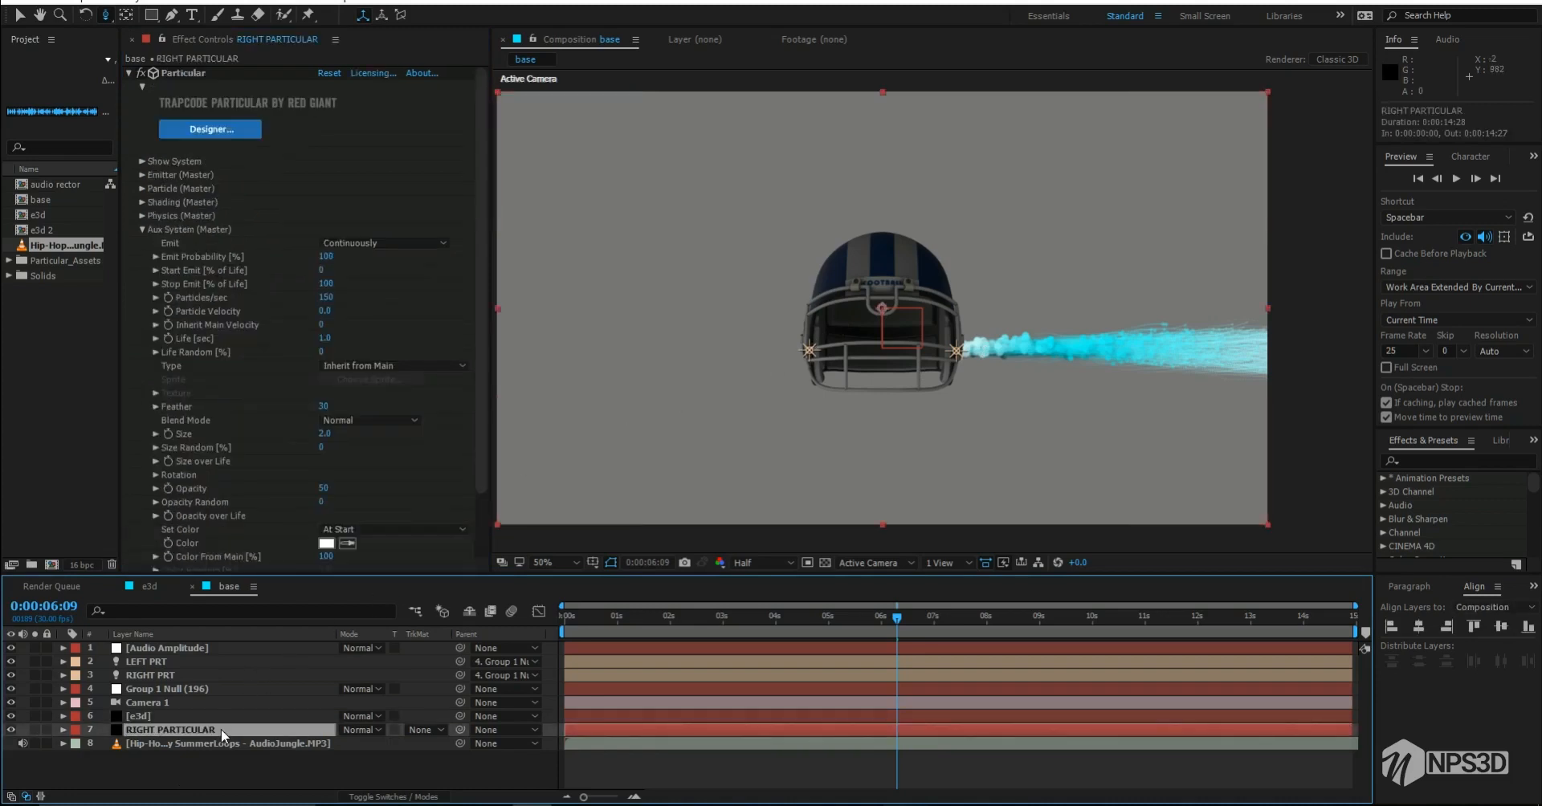
key(ctrl+d)
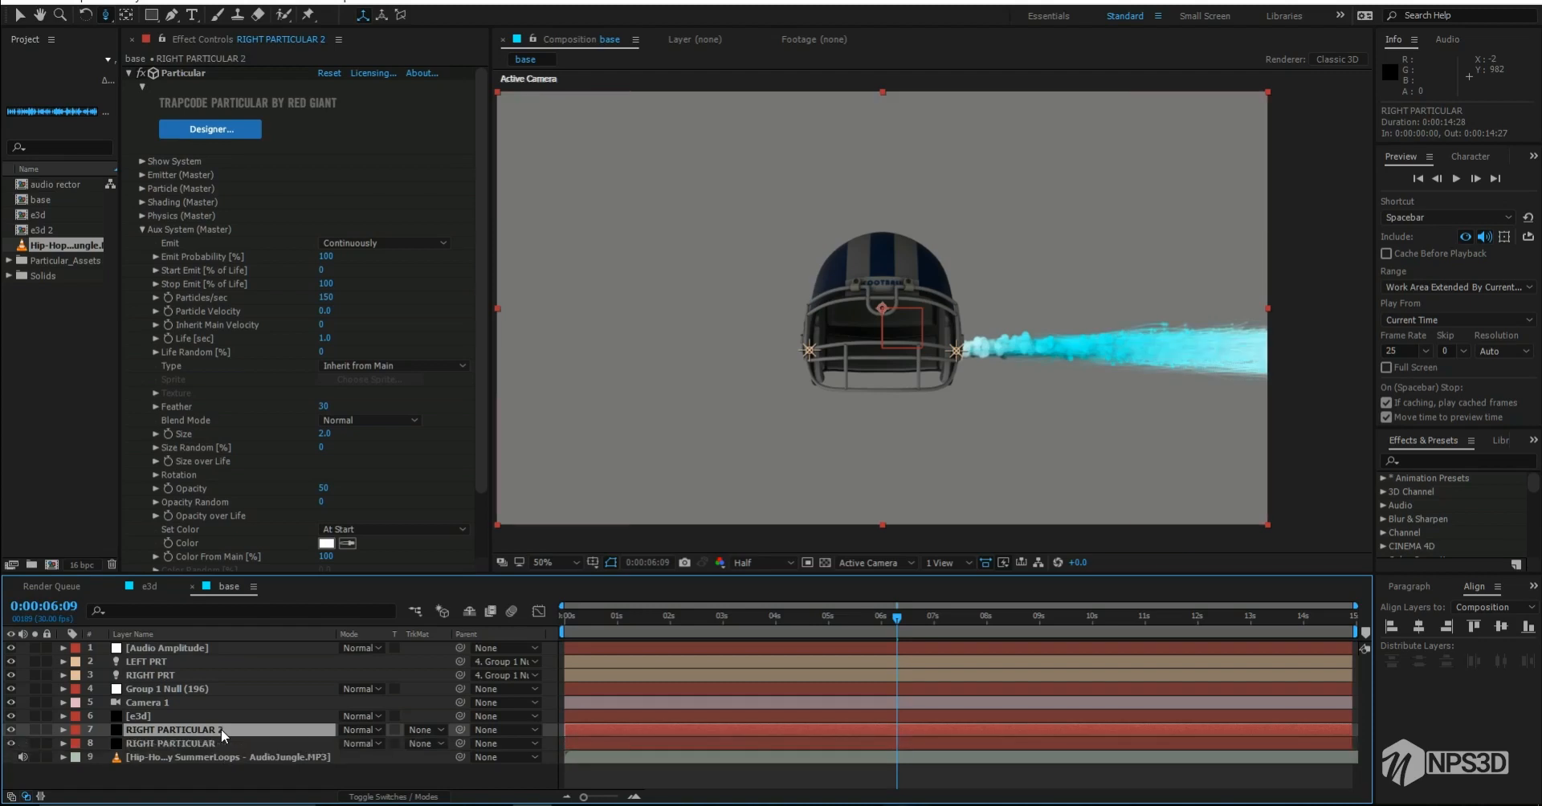
Step: Rename the duplicated layer LEFT PARTICULAR 2 and hide the original RIGHT PARTICULAR layer
key(Return)
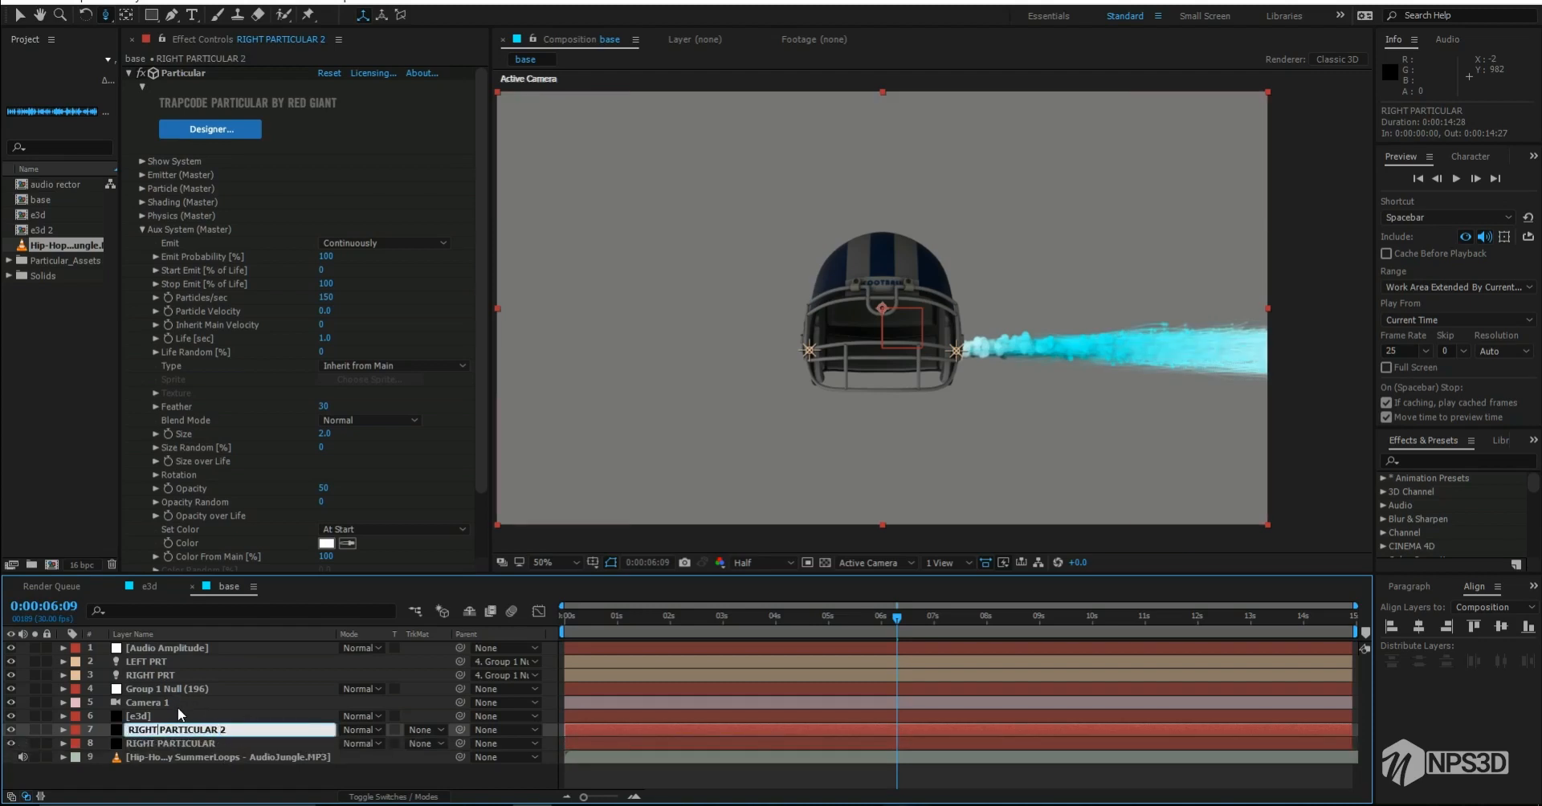
key(Home)
key(Delete)
key(Delete)
key(Delete)
key(Delete)
key(Delete)
key(Delete)
text(Lef)
key(BackSpace)
key(BackSpace)
text(EFT)
key(Return)
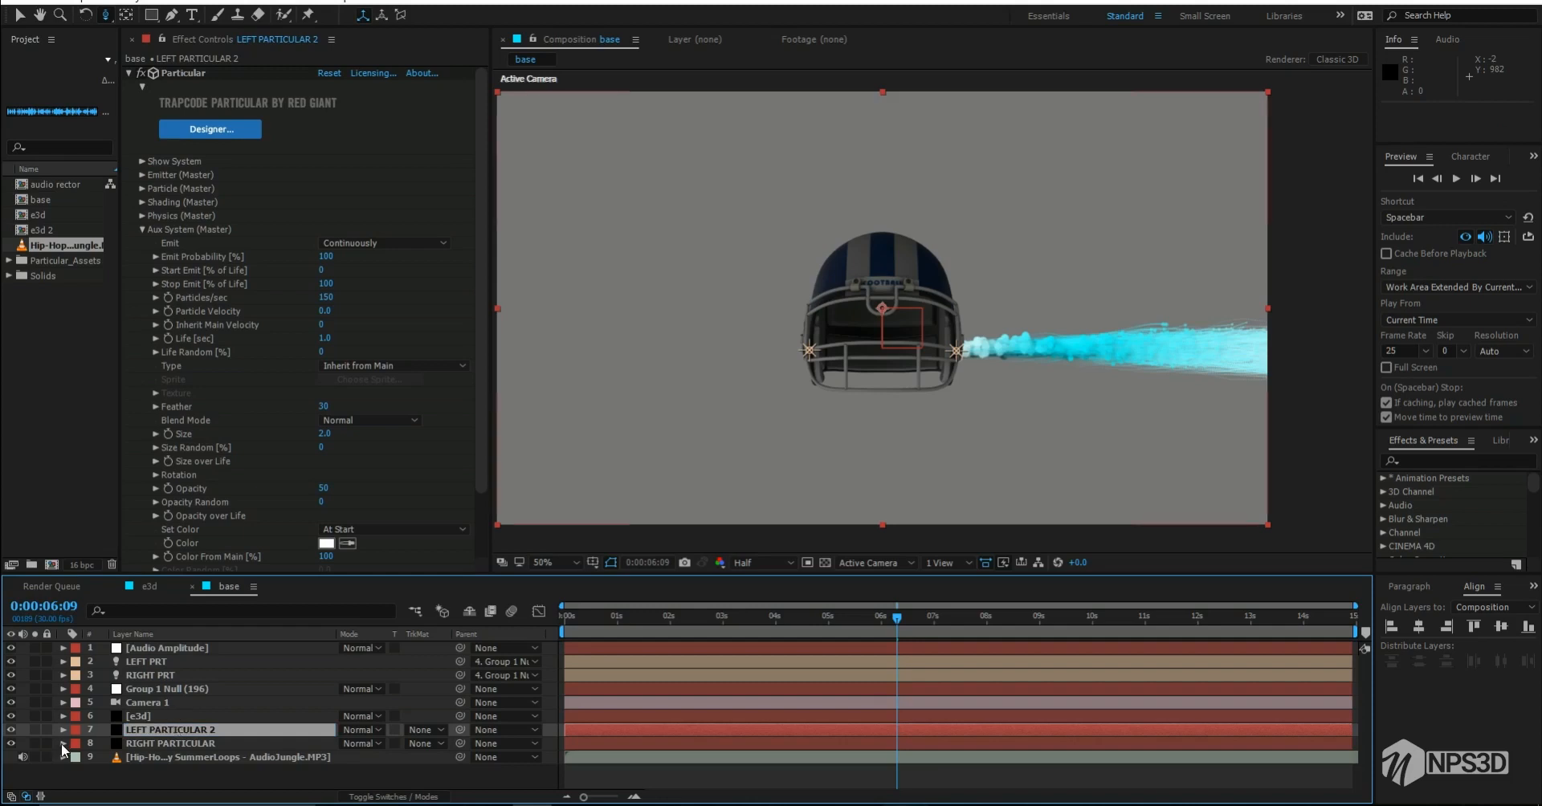
click(17, 742)
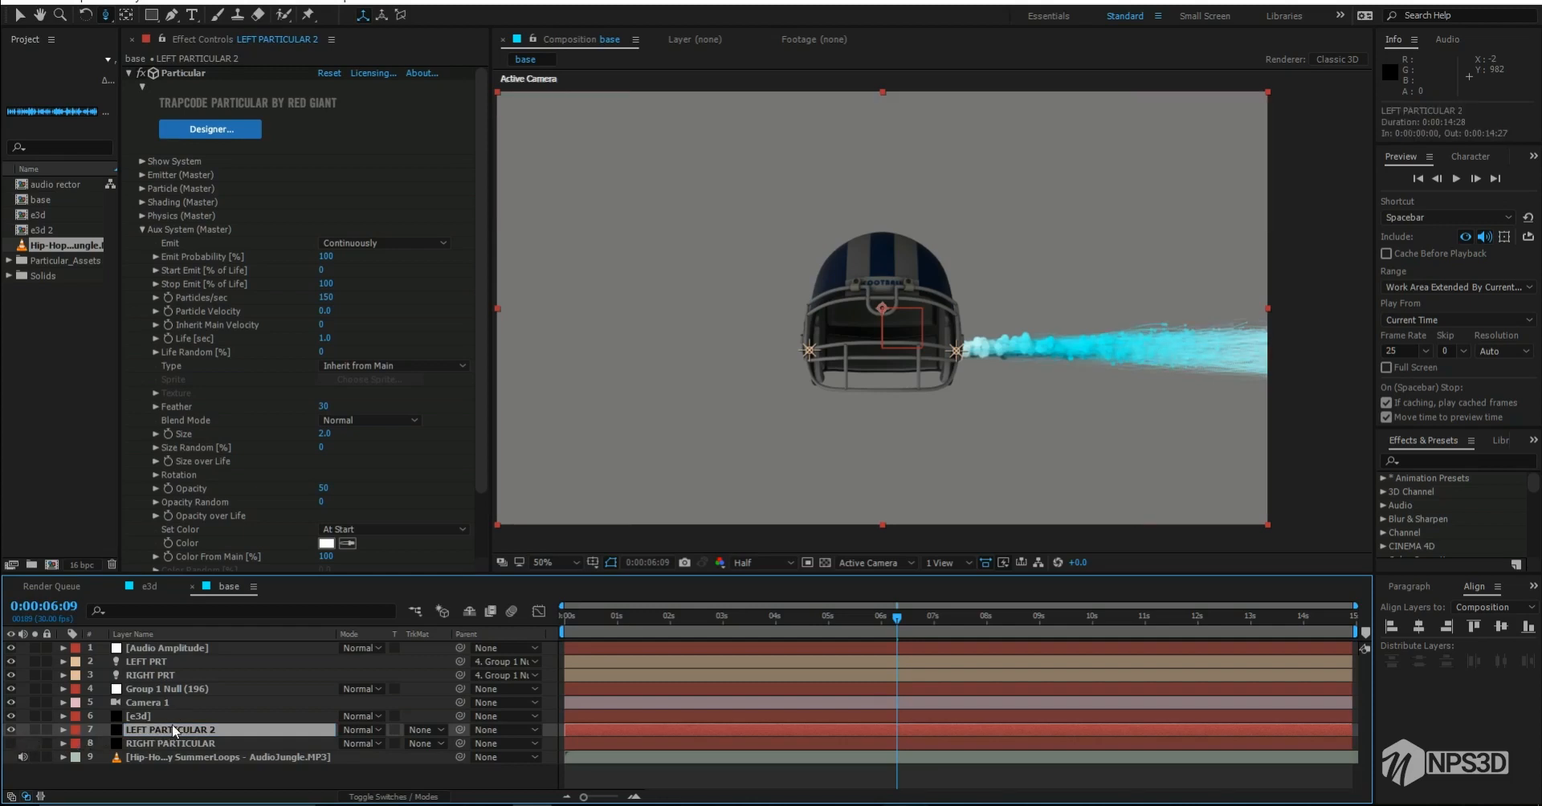
Step: Change the light emitter name in LEFT PARTICULAR 2's Light Naming settings to LEFT PRT
click(142, 229)
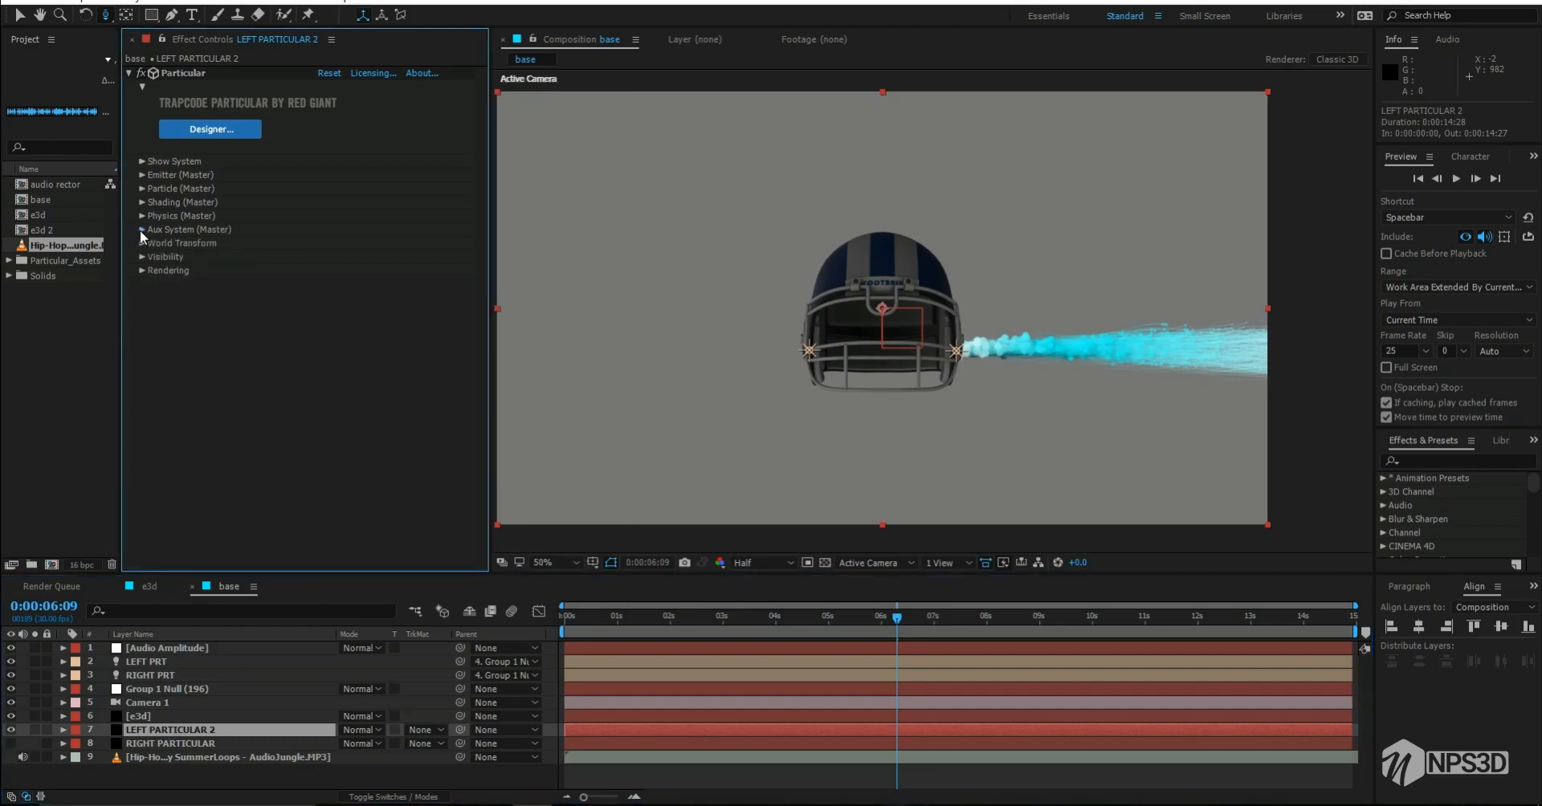
click(142, 175)
click(373, 242)
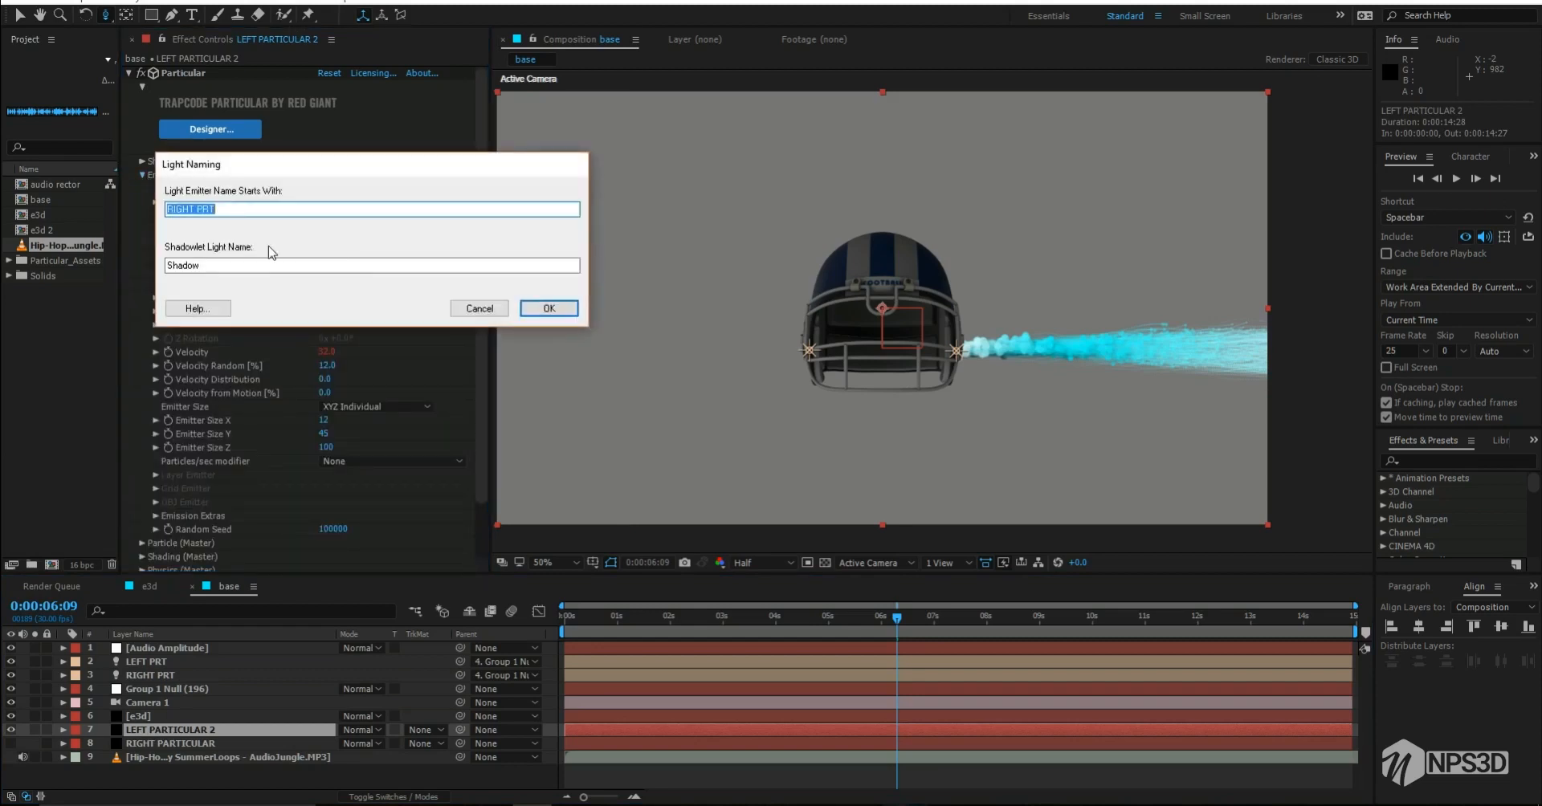
drag(191, 209, 147, 208)
key(Left)
key(Delete)
key(Delete)
key(Delete)
key(Delete)
key(Delete)
key(Delete)
text(LEFT)
click(548, 309)
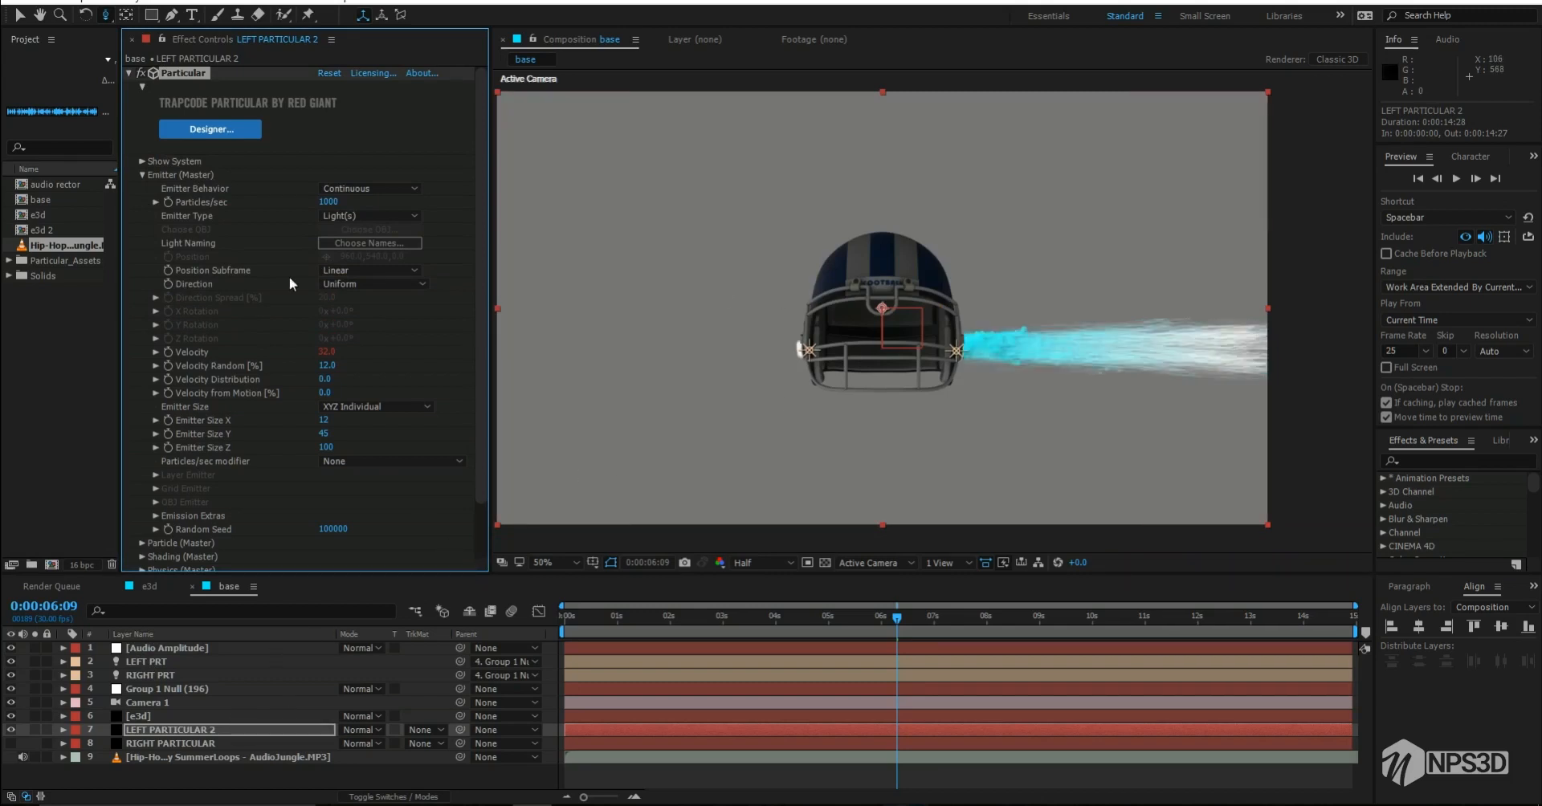
click(142, 173)
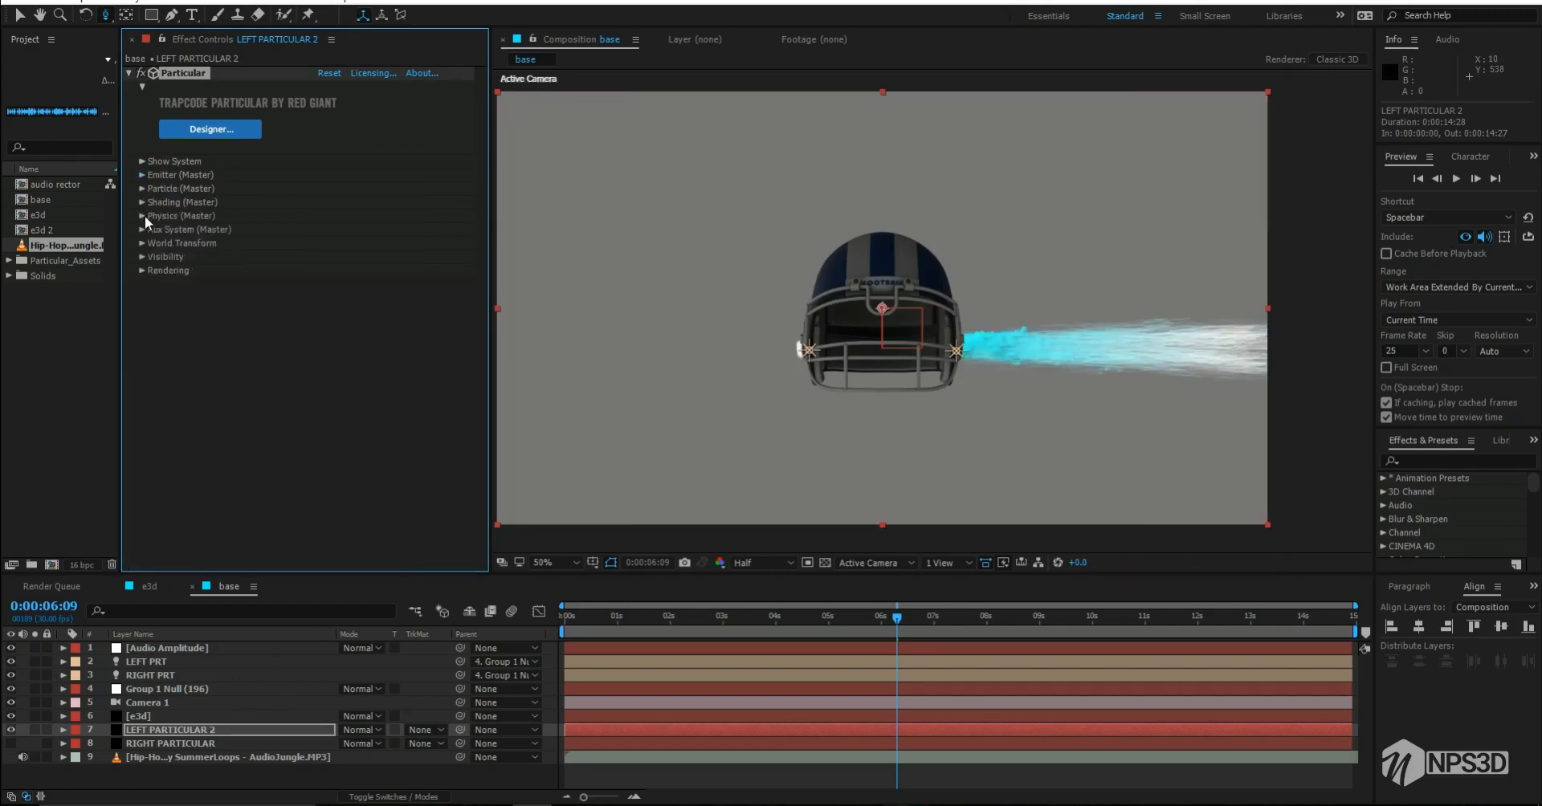
Step: Set LEFT PARTICULAR 2's Wind X to -580 in the Air physics settings and unhide the RIGHT PARTICULAR layer
click(138, 217)
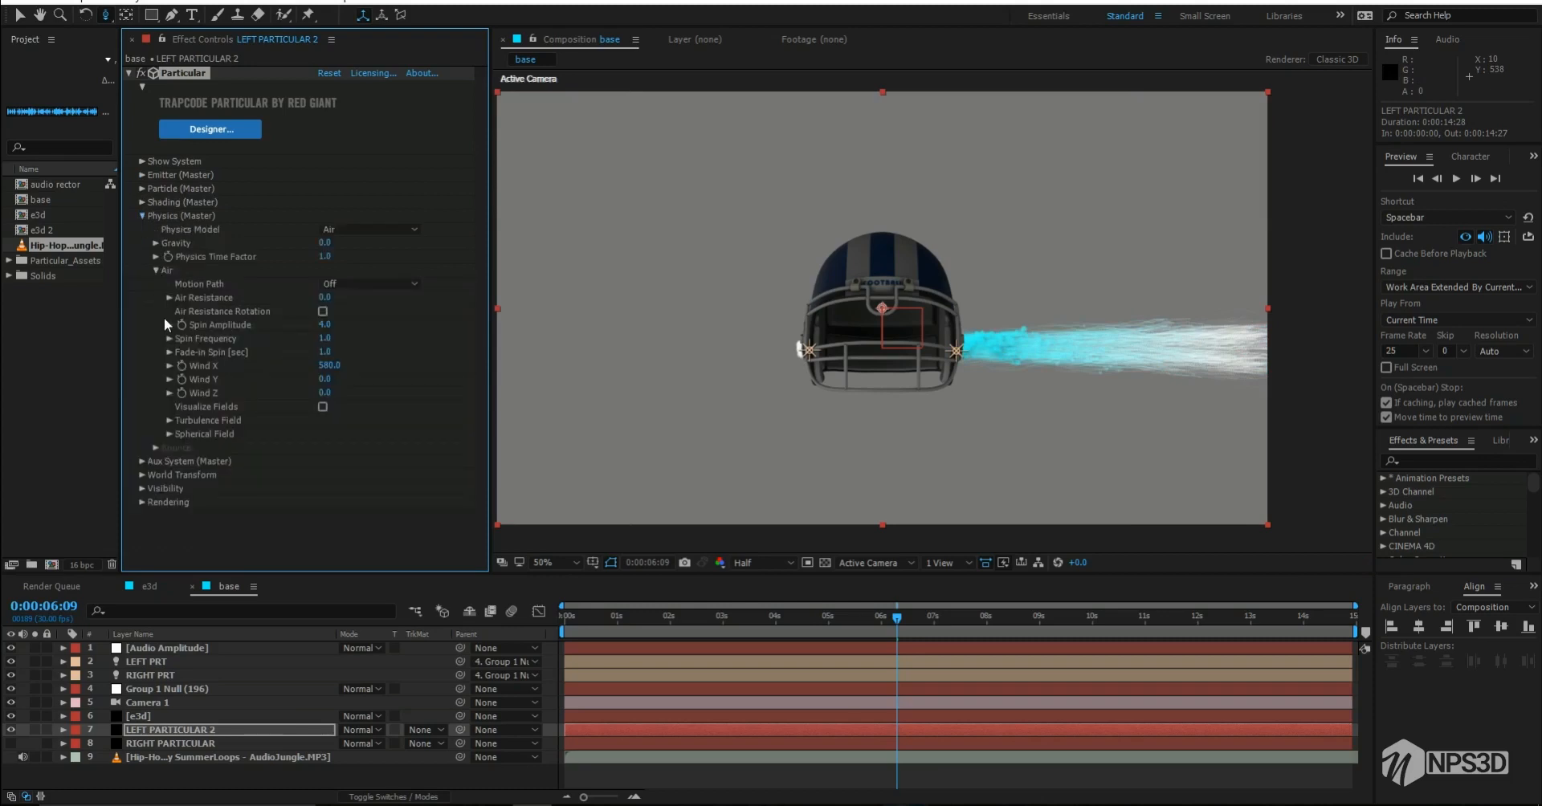
click(169, 421)
scroll(172, 406, down, 2)
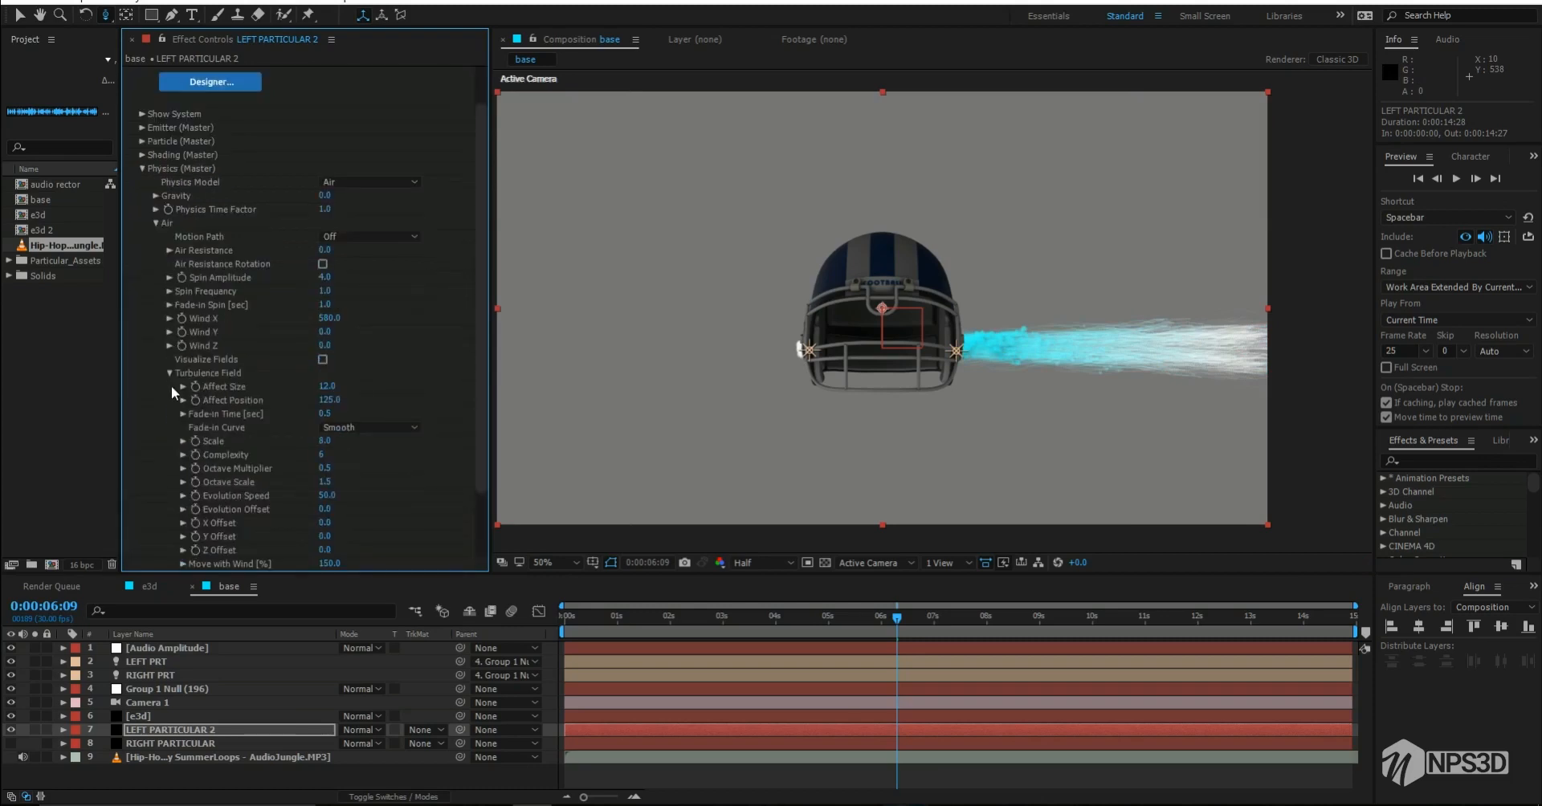
click(169, 373)
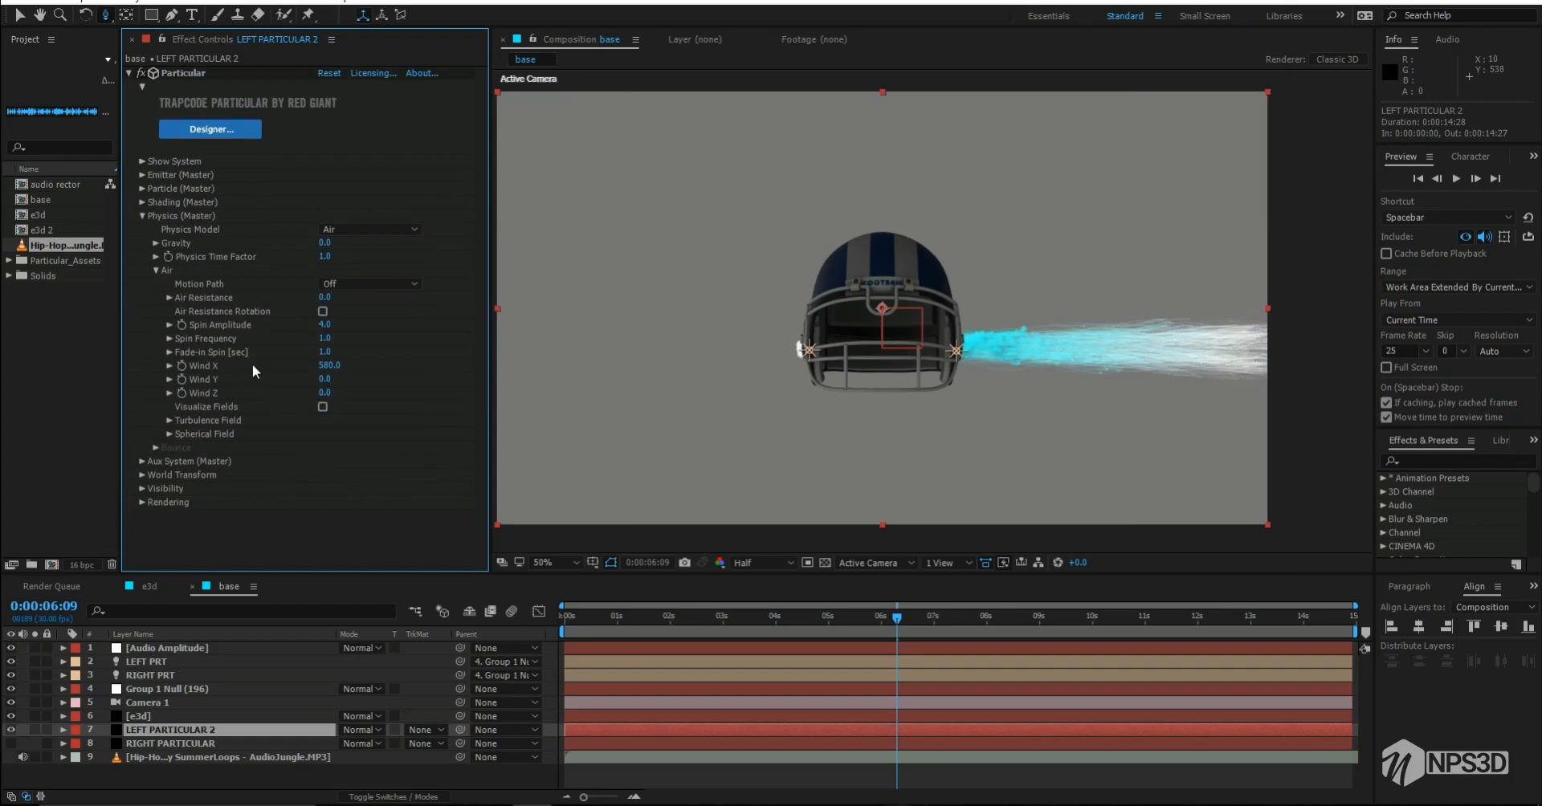
click(326, 366)
key(Return)
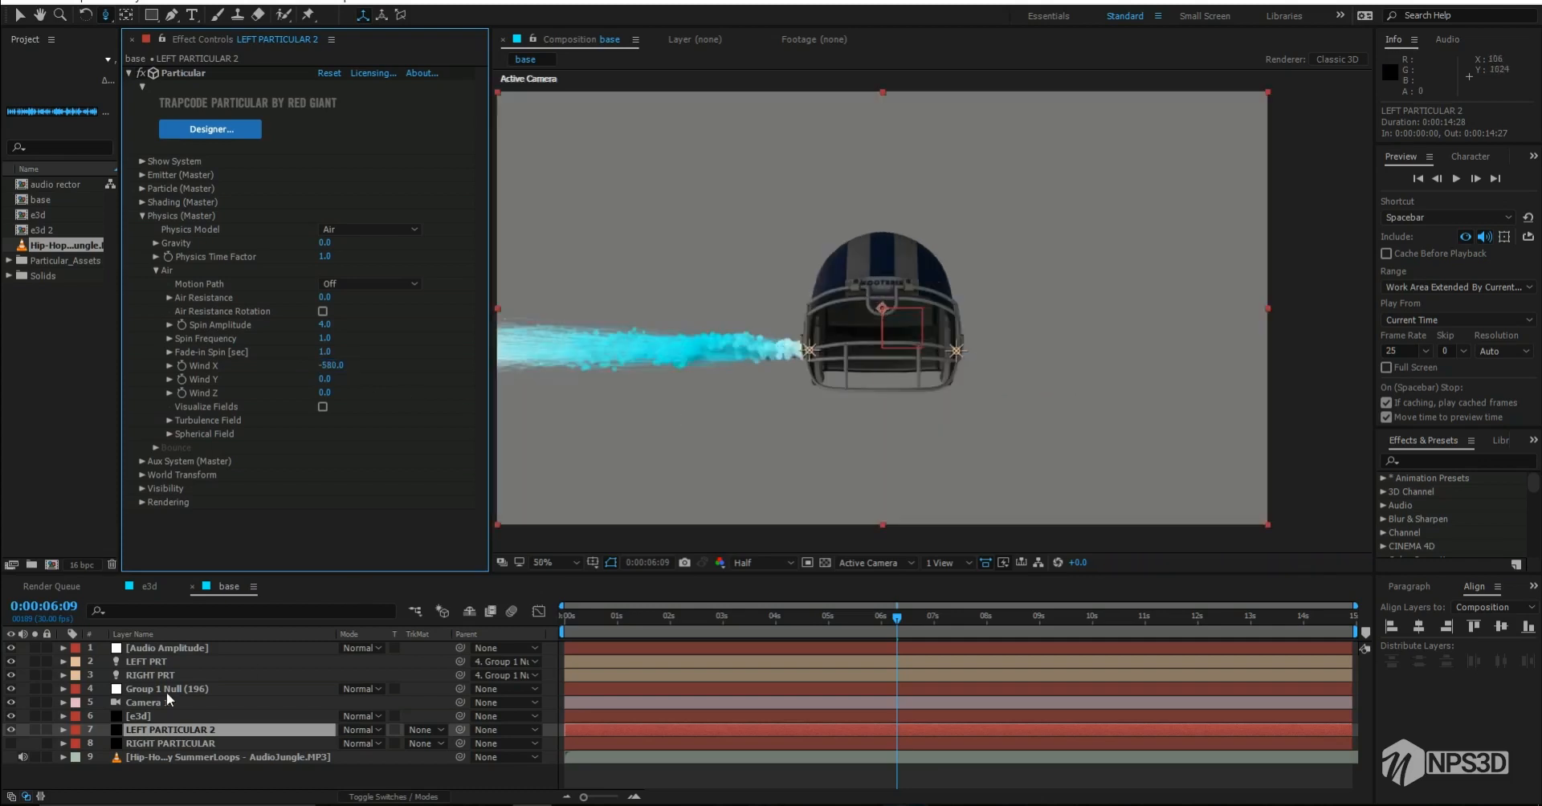
click(10, 744)
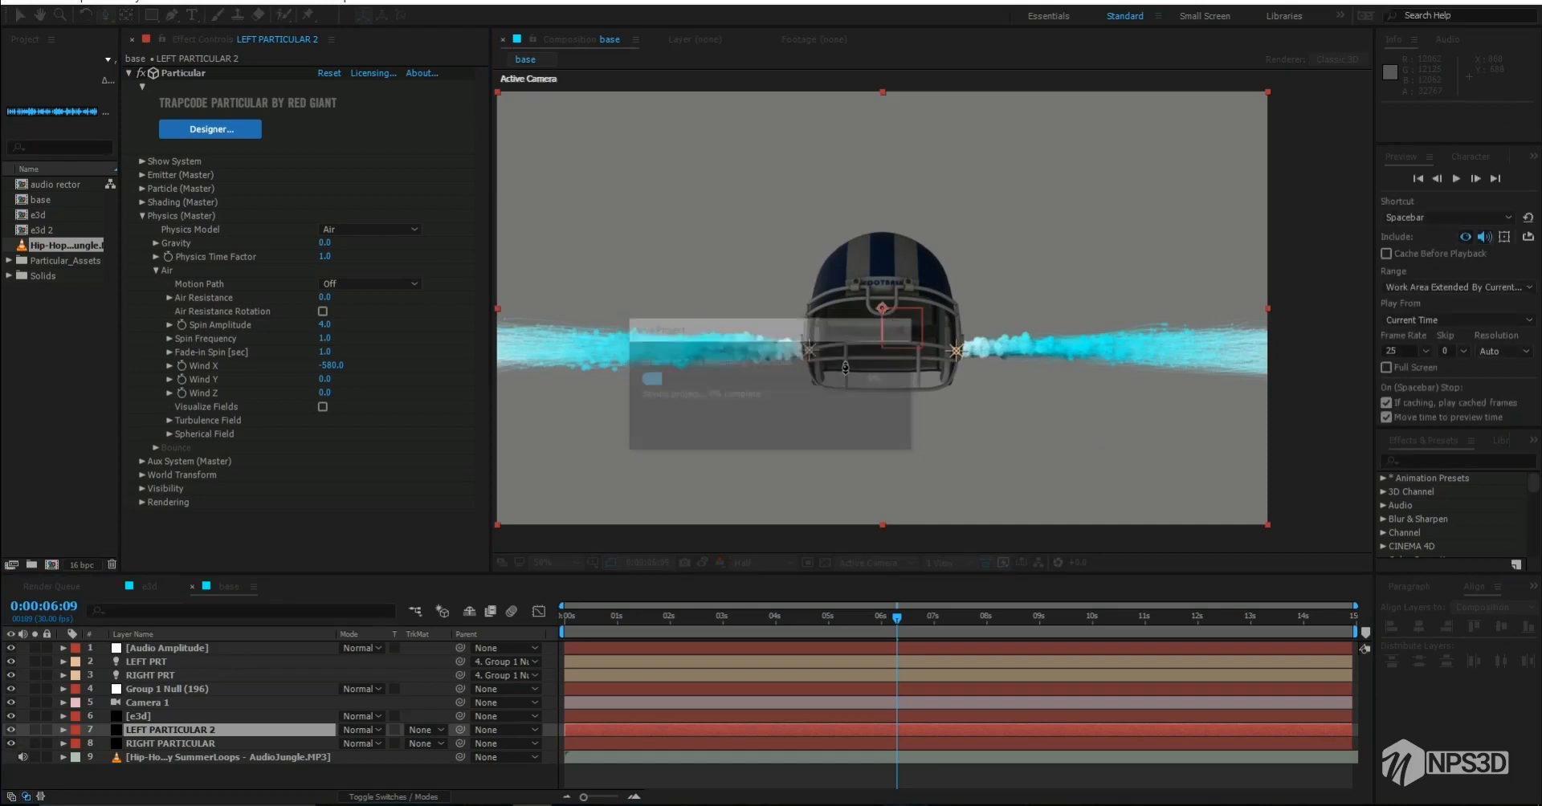
Step: Create a black solid named bg and place it below all the other layers in the base composition
right_click(210, 777)
mouse_move(276, 625)
click(442, 668)
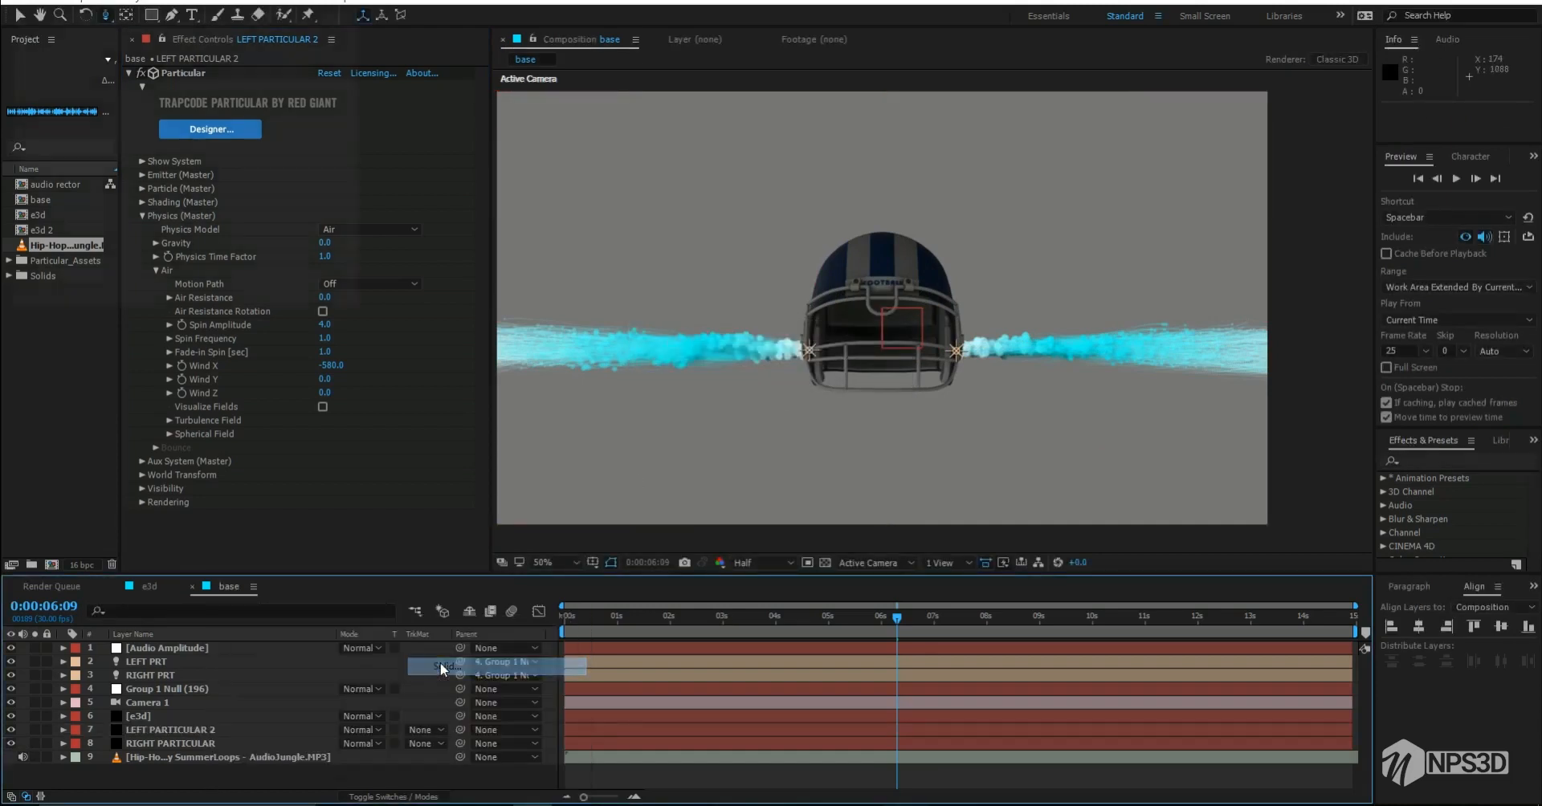
text(bg)
click(270, 296)
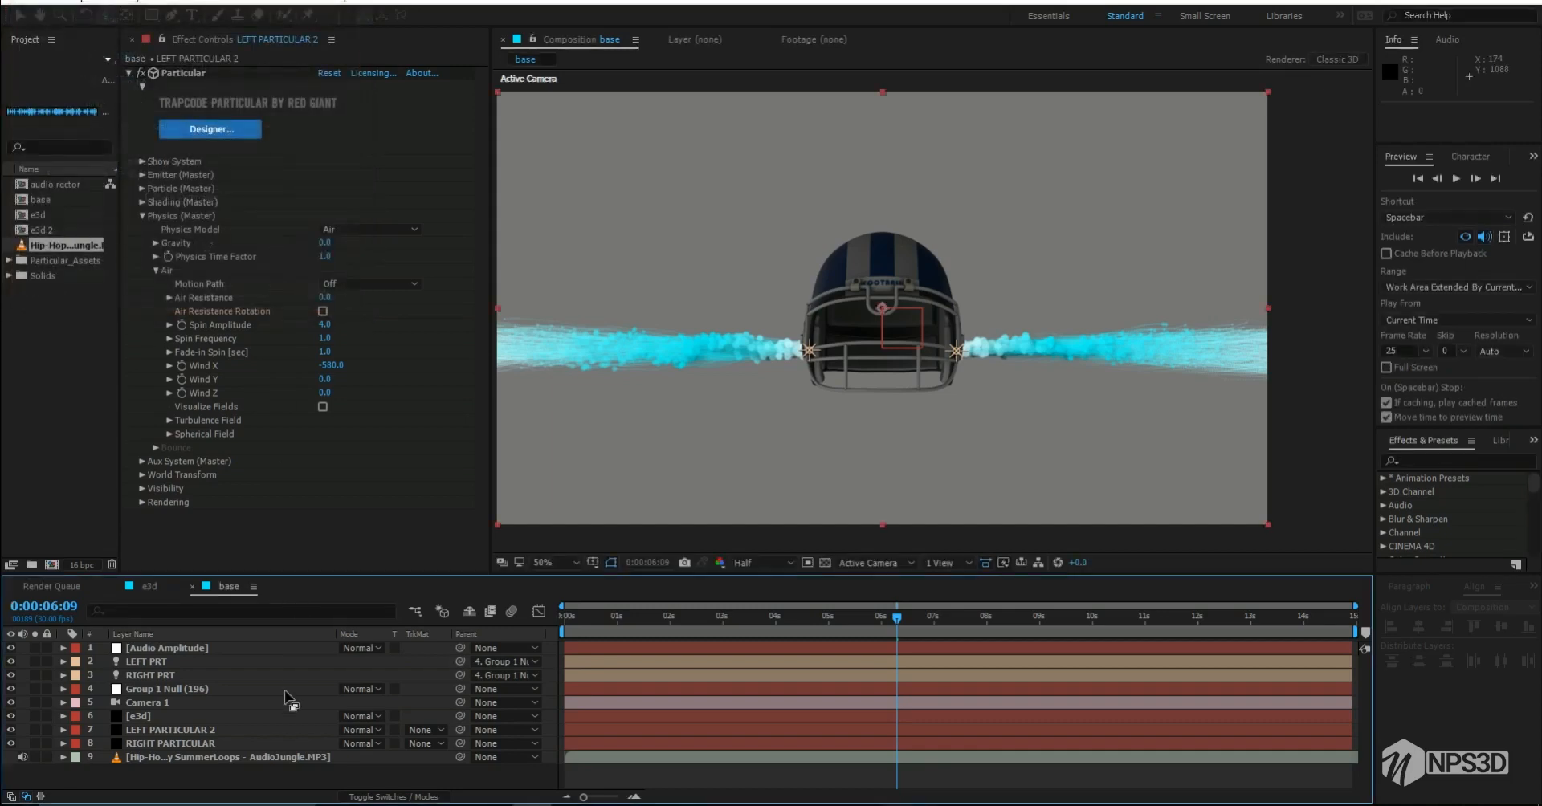
drag(176, 650, 196, 783)
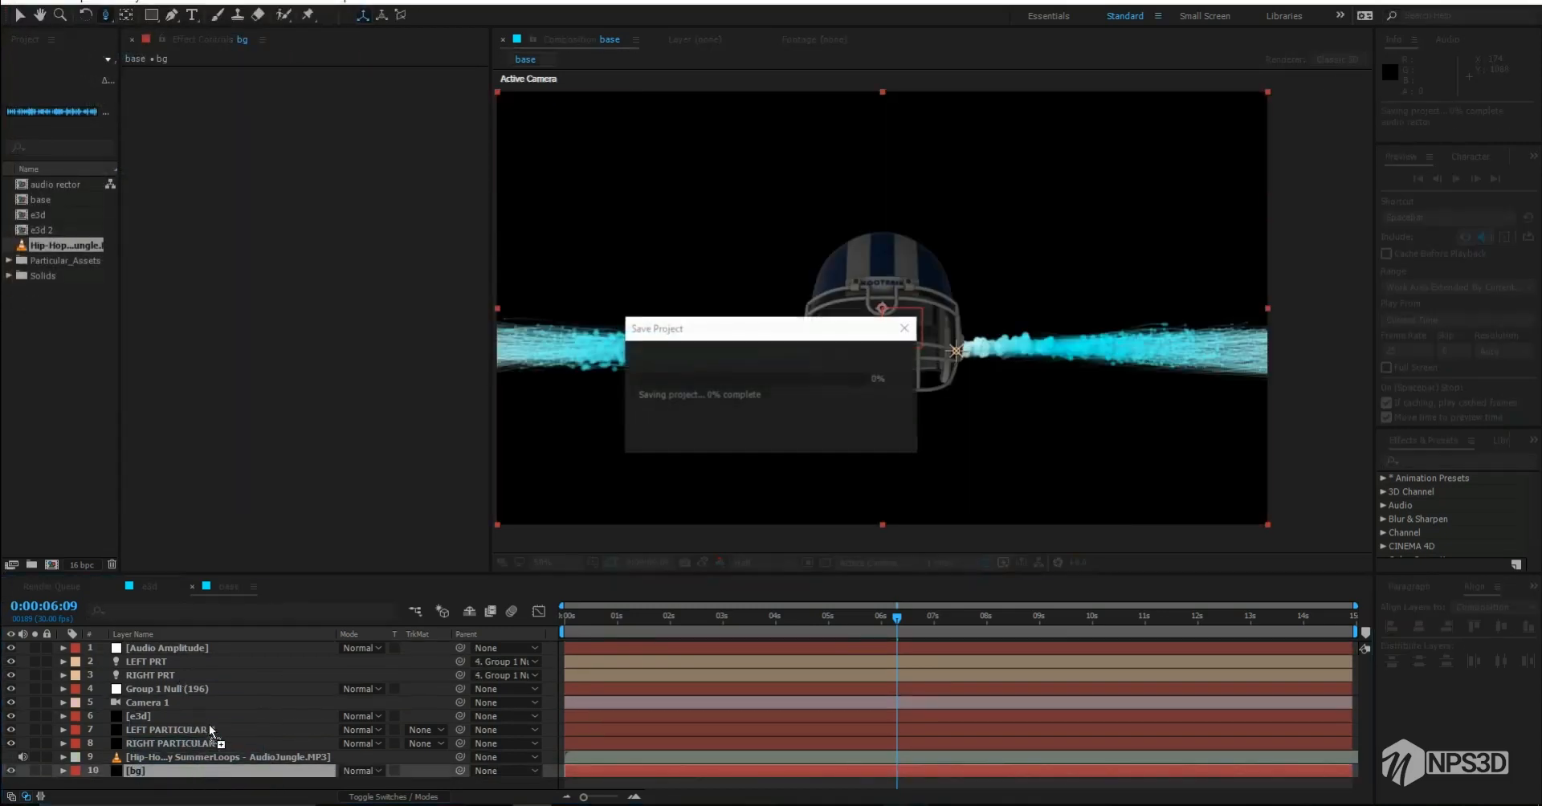
Step: Reveal the Position property of Group 1 Null (196) and separate its dimensions
click(164, 687)
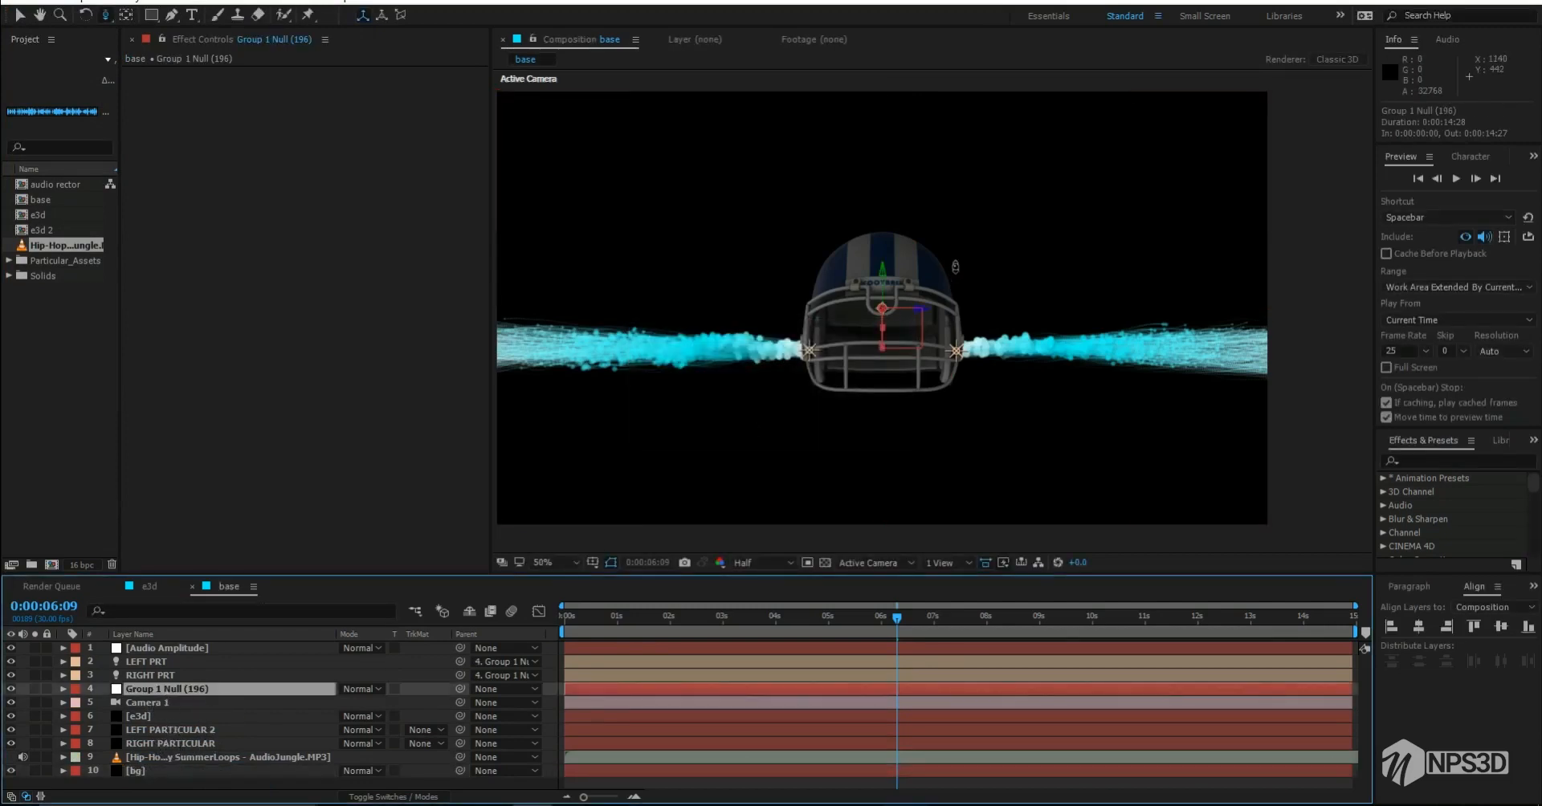
key(v)
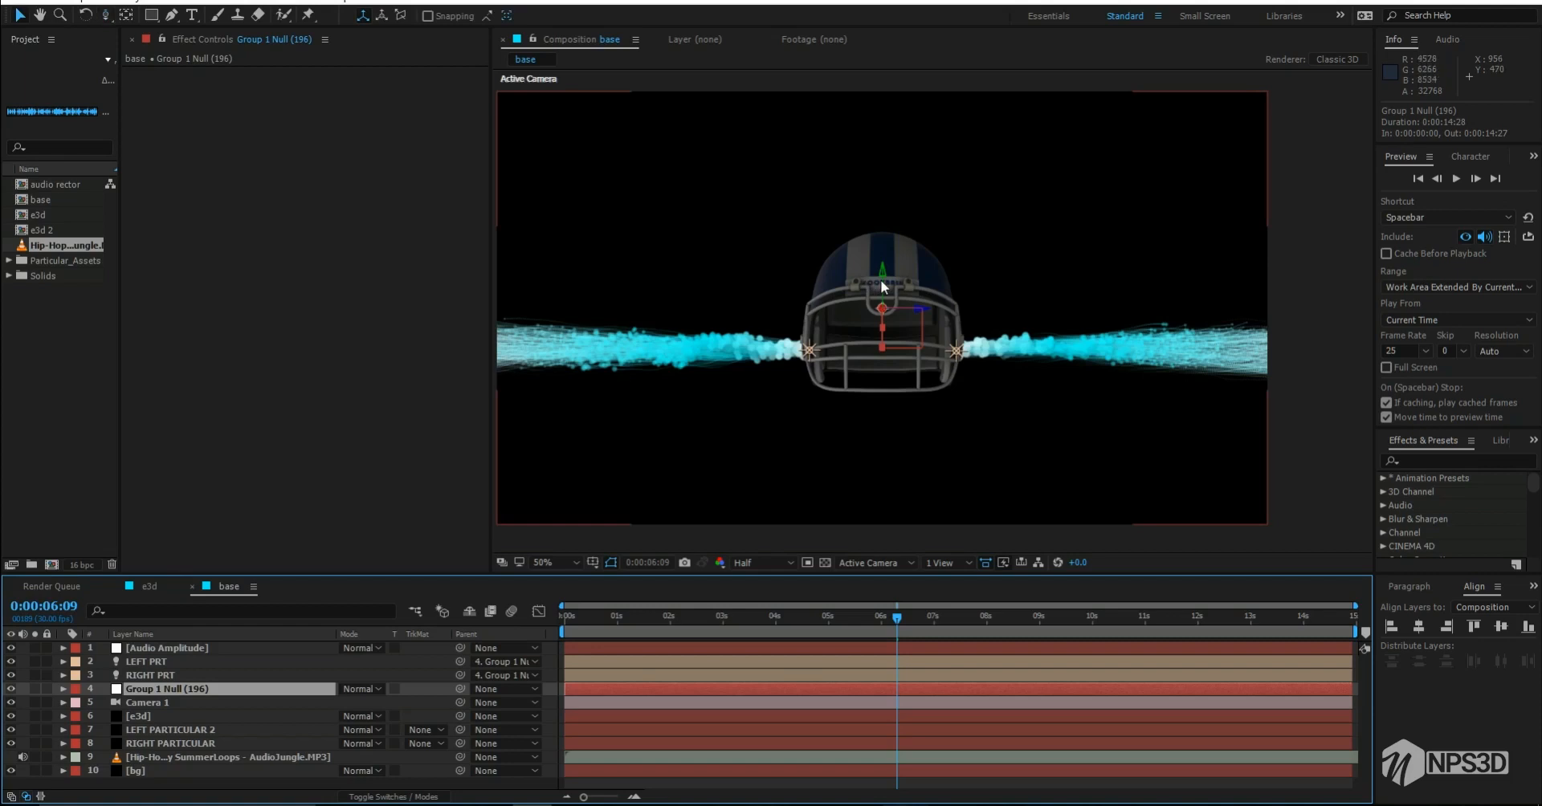
key(p)
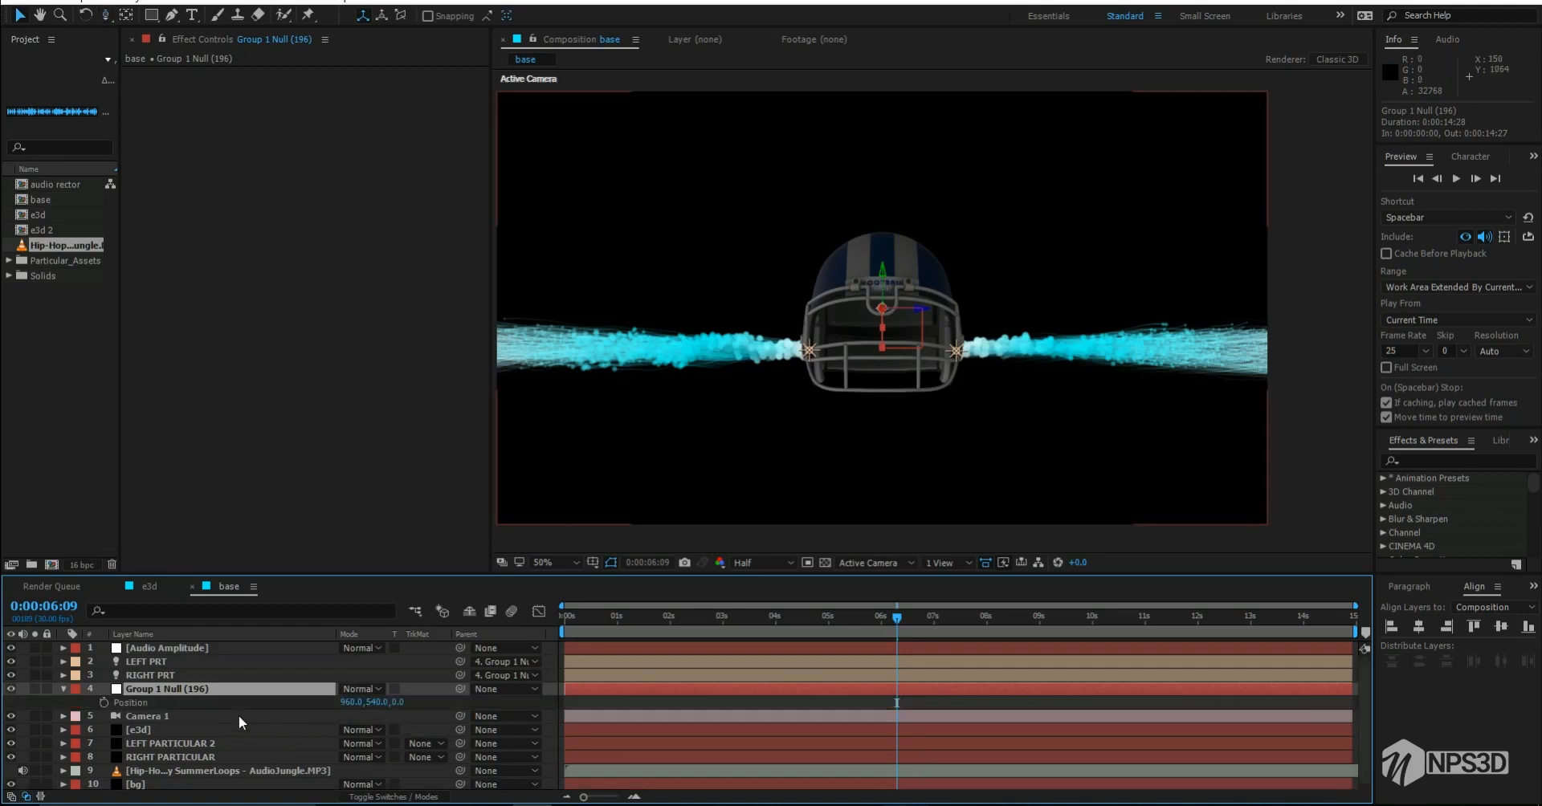
right_click(186, 702)
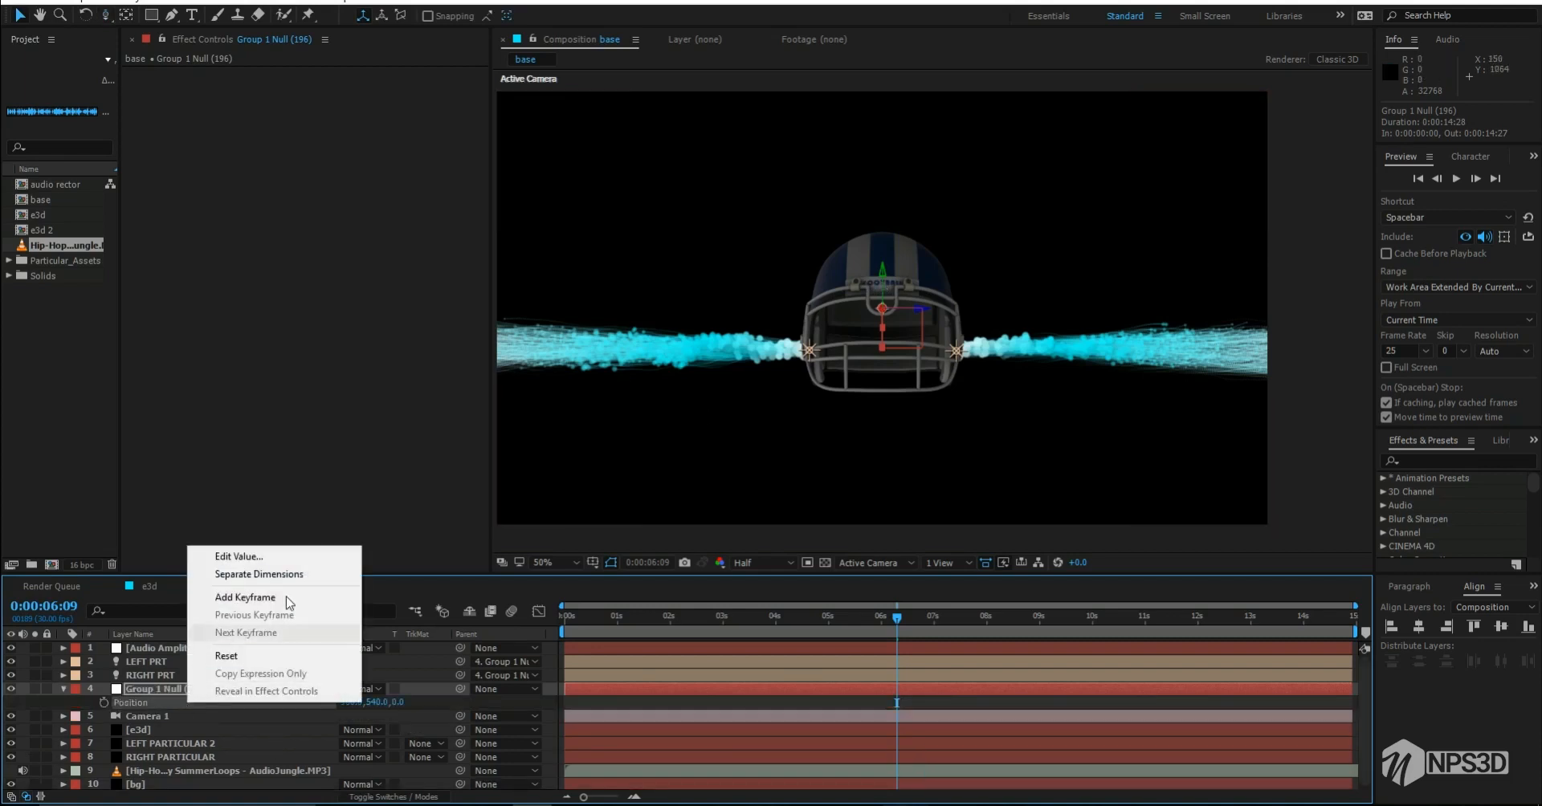
click(280, 574)
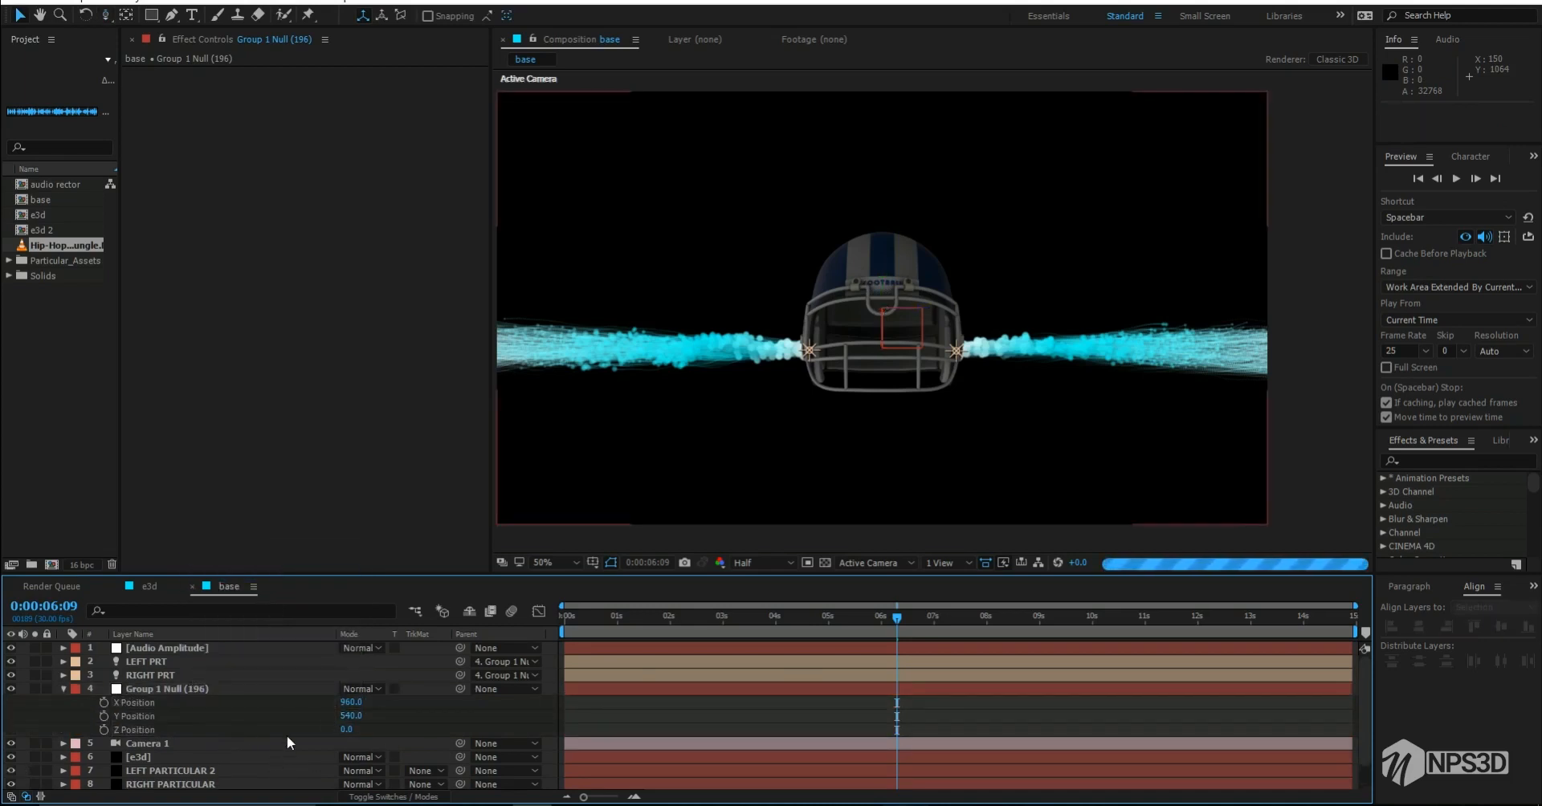
Step: Reveal the Audio Amplitude layer's channel sliders and enlarge the timeline to show them together with the null's Y Position
click(158, 716)
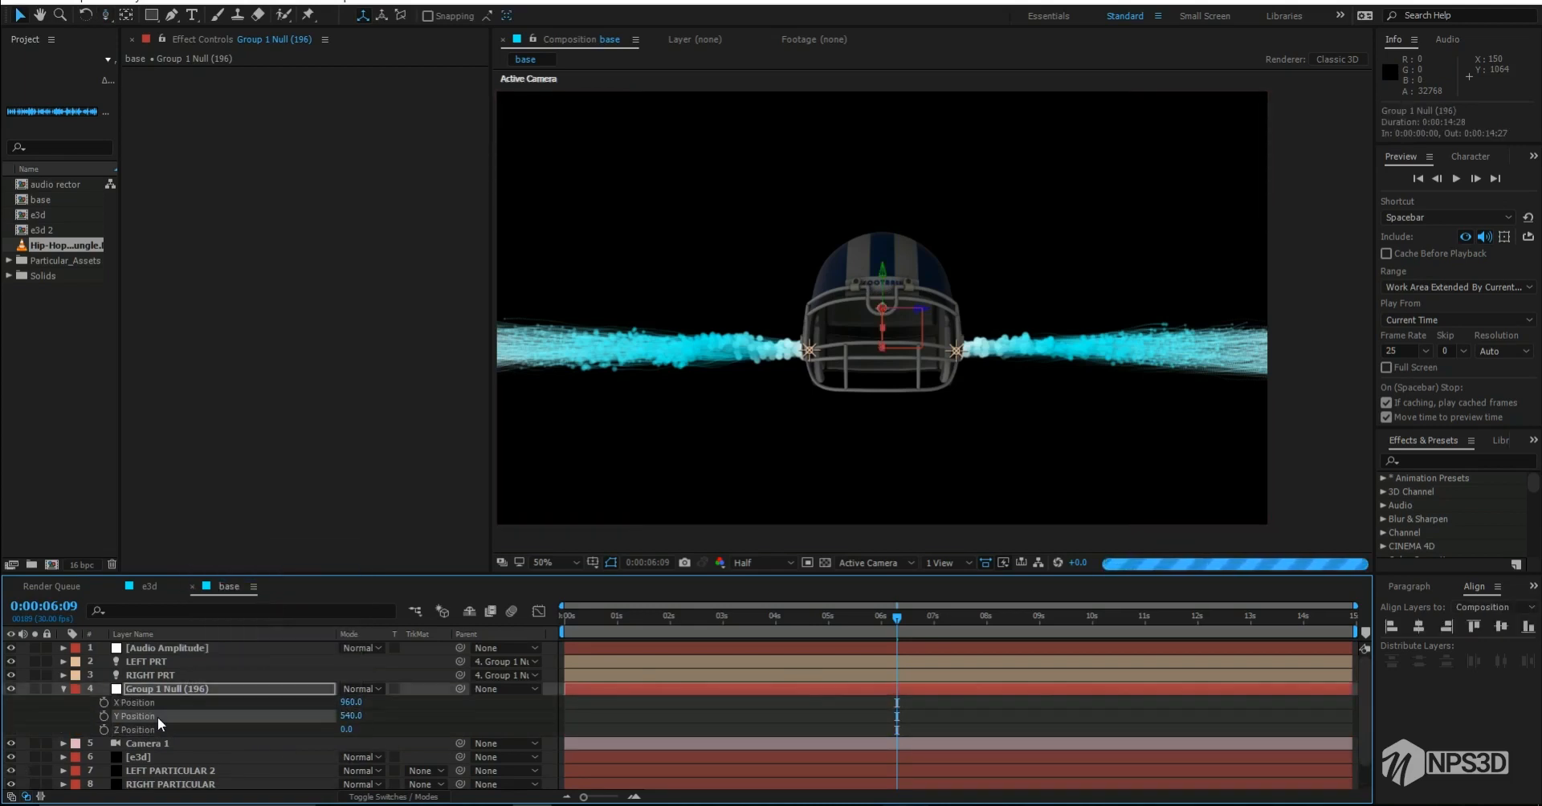
click(175, 658)
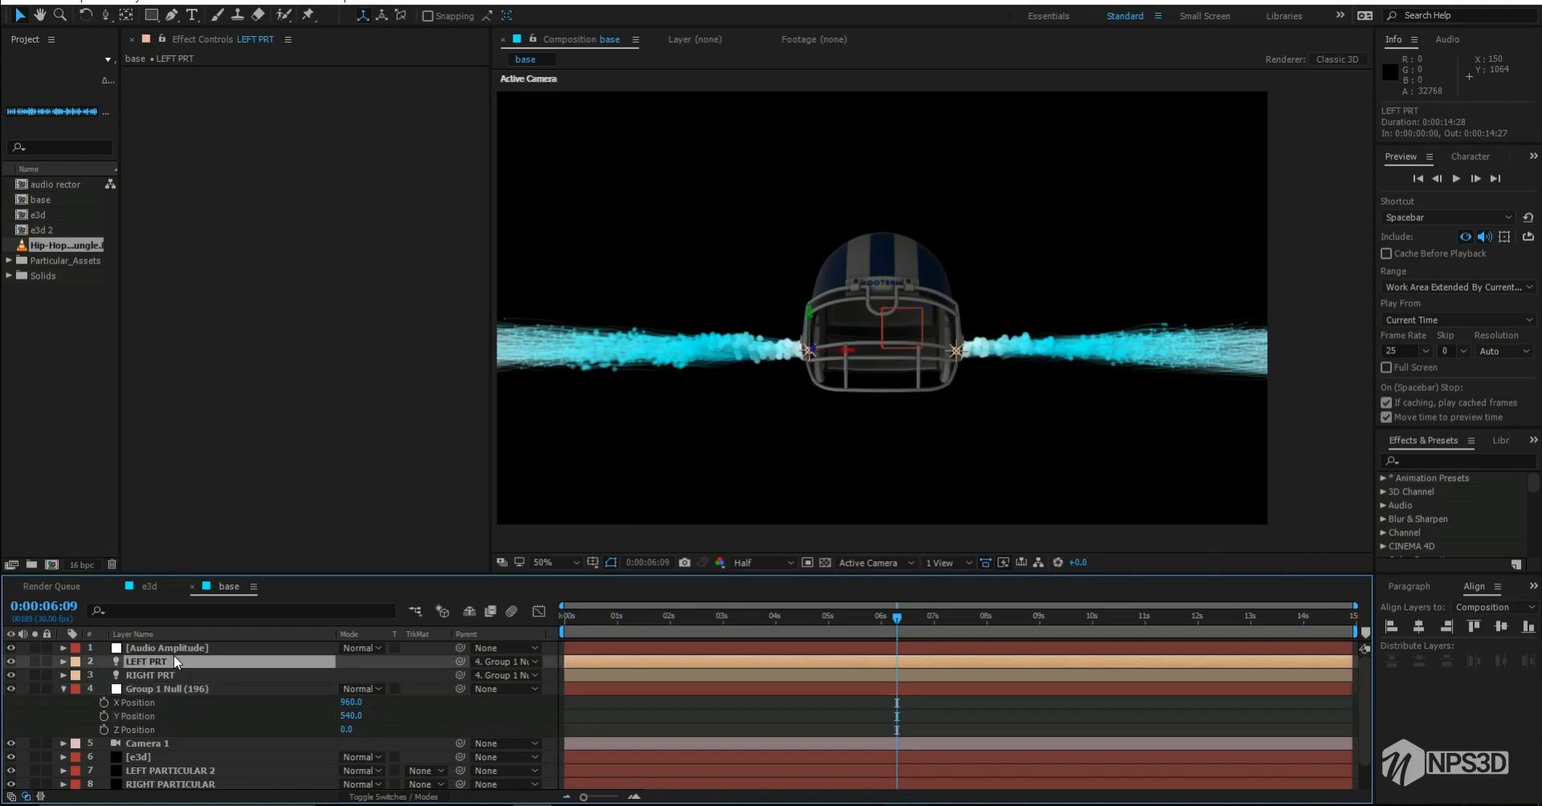
click(173, 648)
key(u)
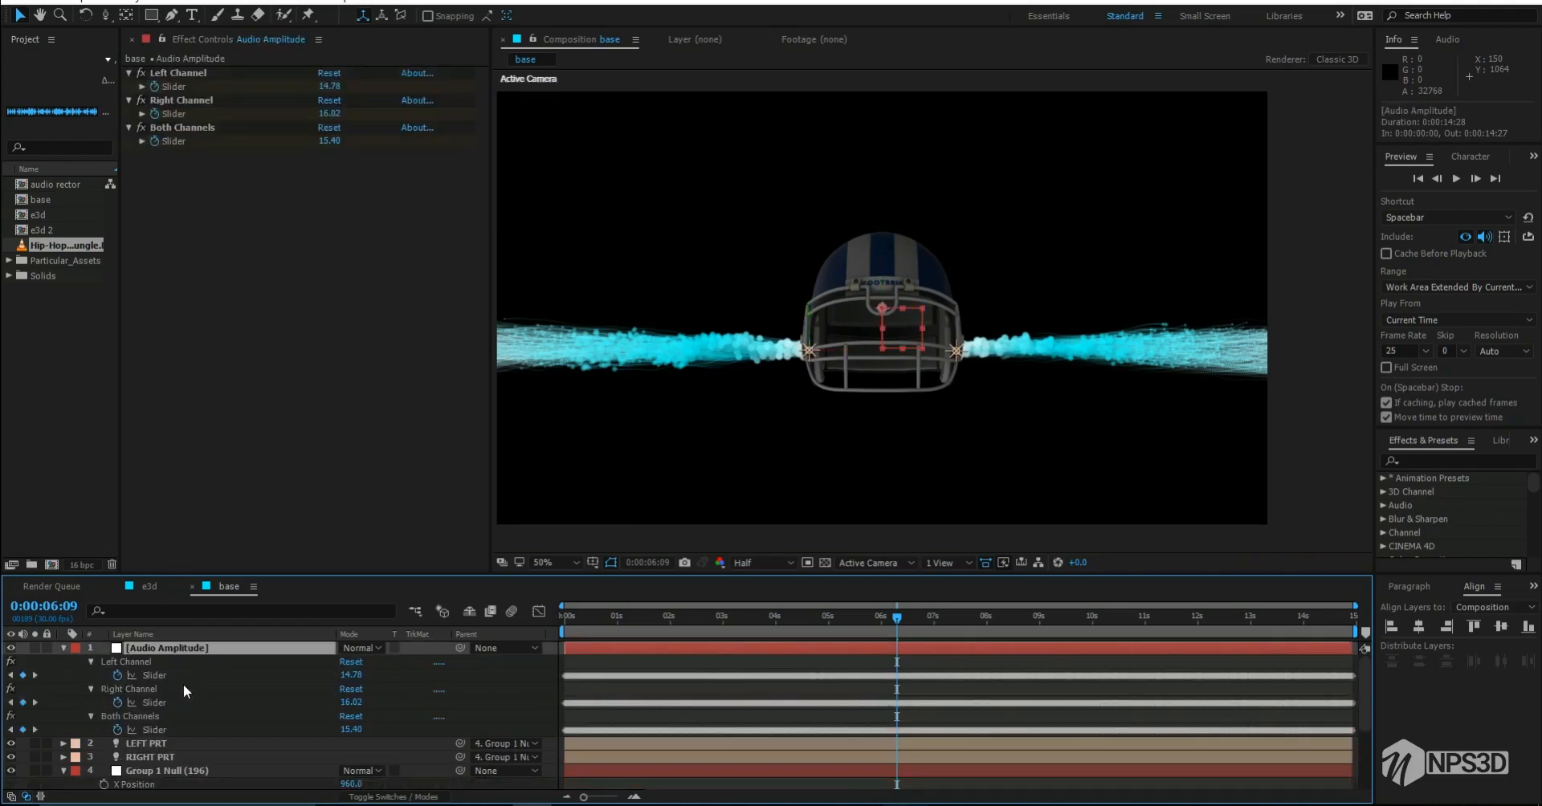
scroll(205, 725, down, 3)
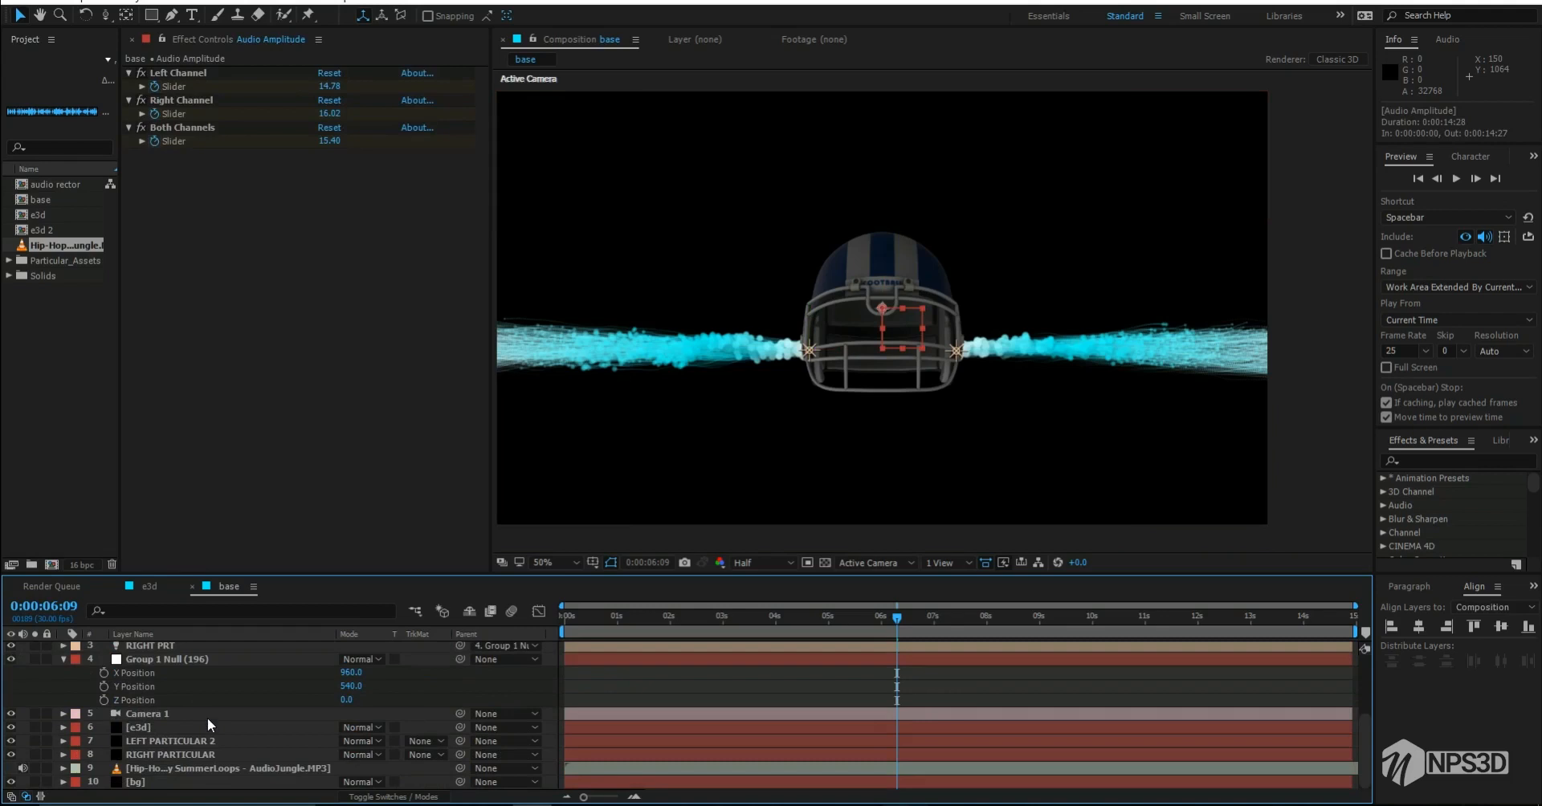
key(grave)
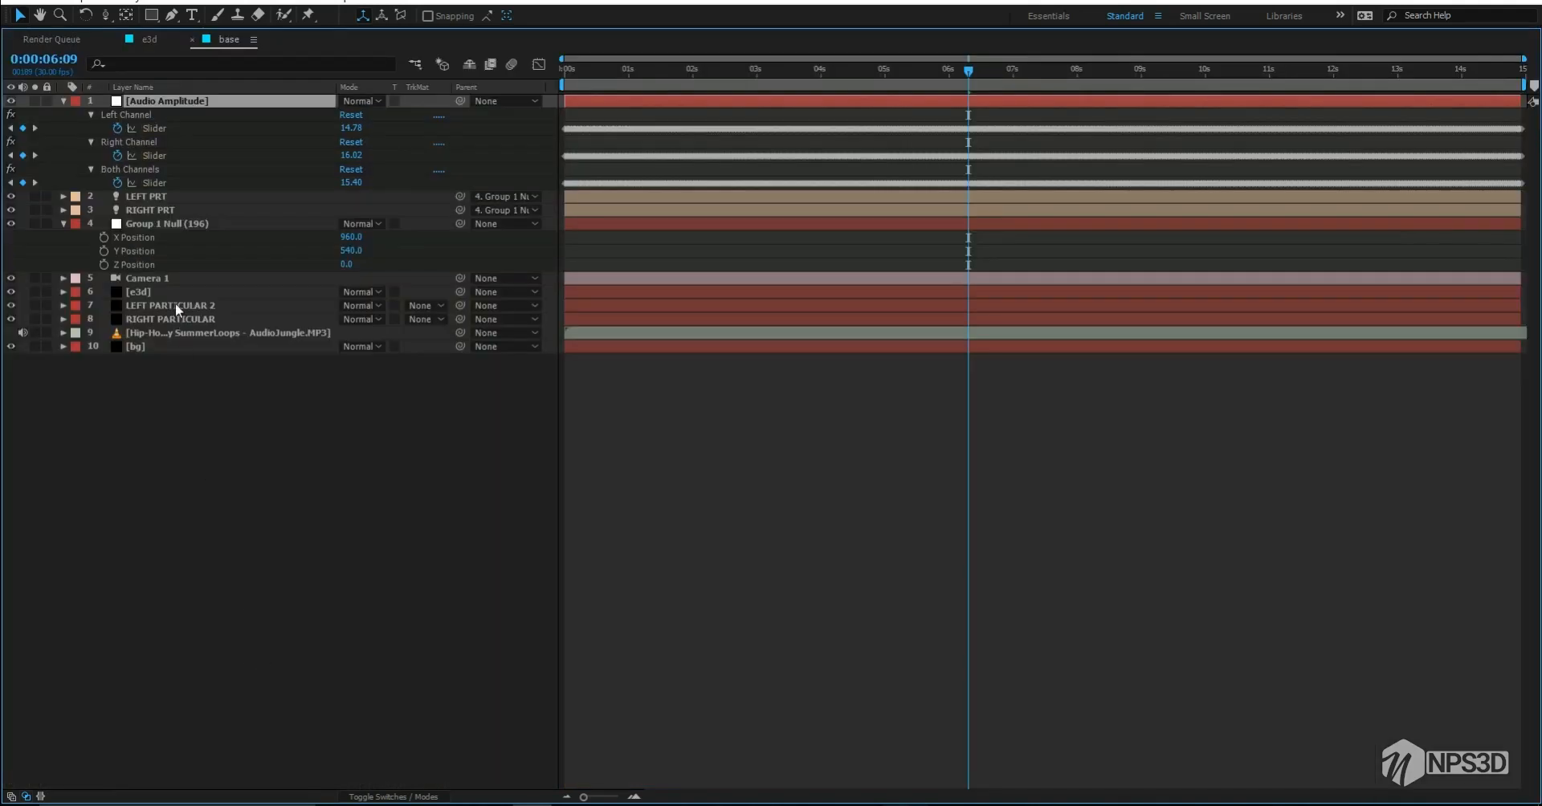
Step: Add a Y Position expression to Group 1 Null (196) that links it to Audio Amplitude's Both Channels slider, and restore the workspace layout
click(147, 226)
click(143, 250)
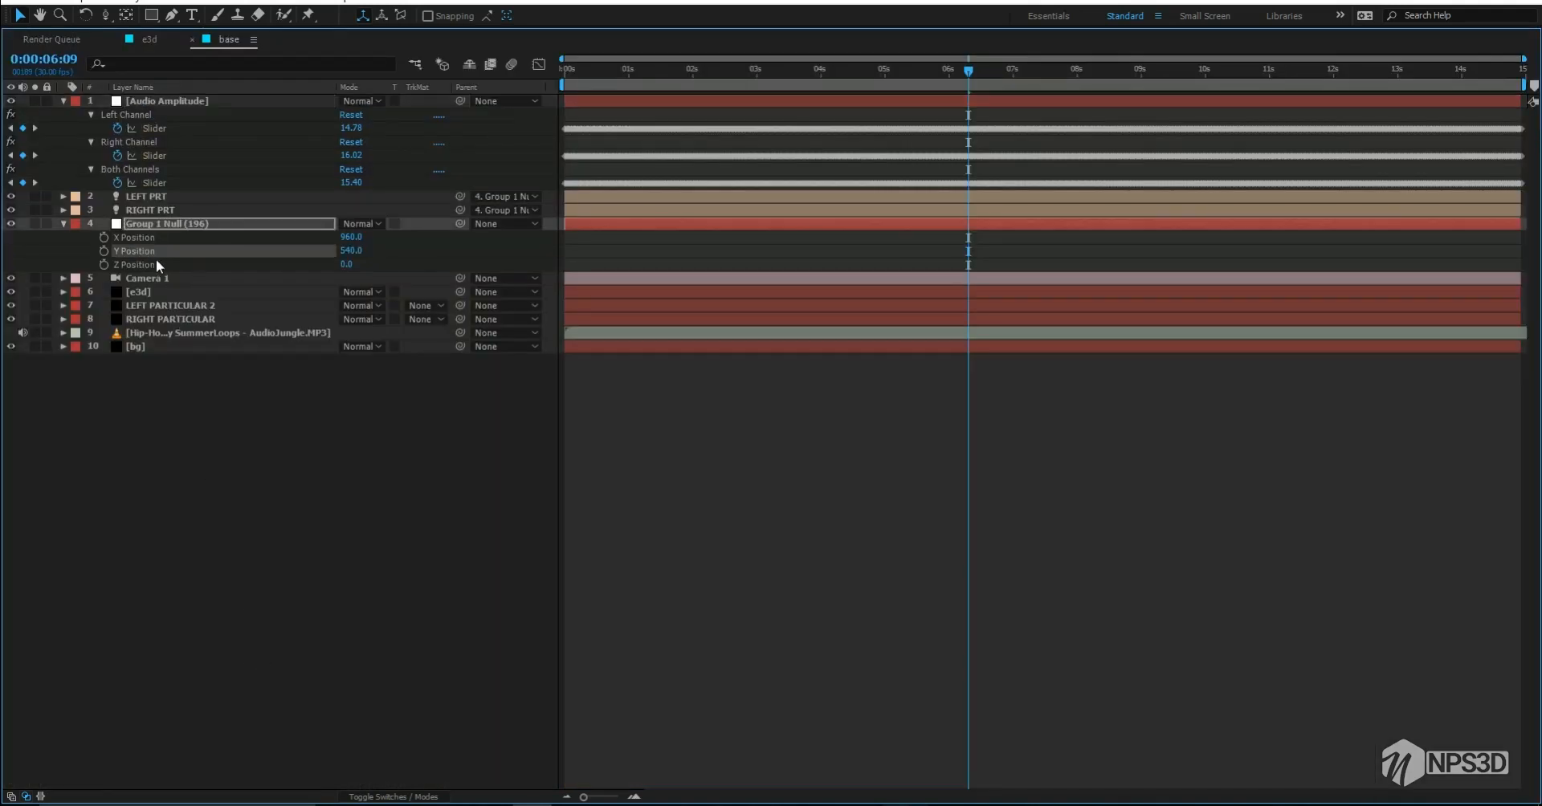
alt+click(104, 252)
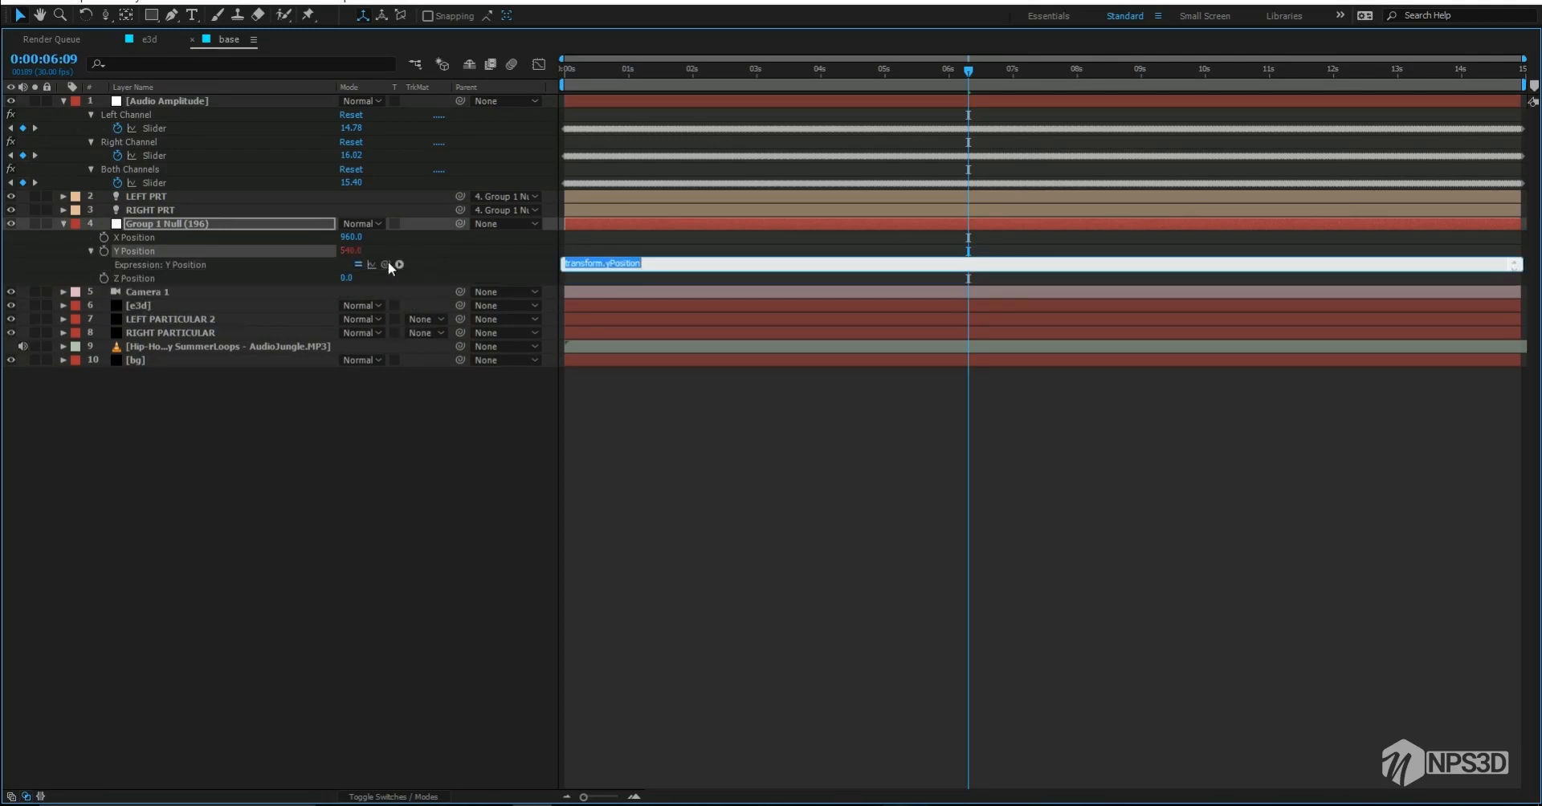
drag(387, 261, 196, 183)
click(241, 474)
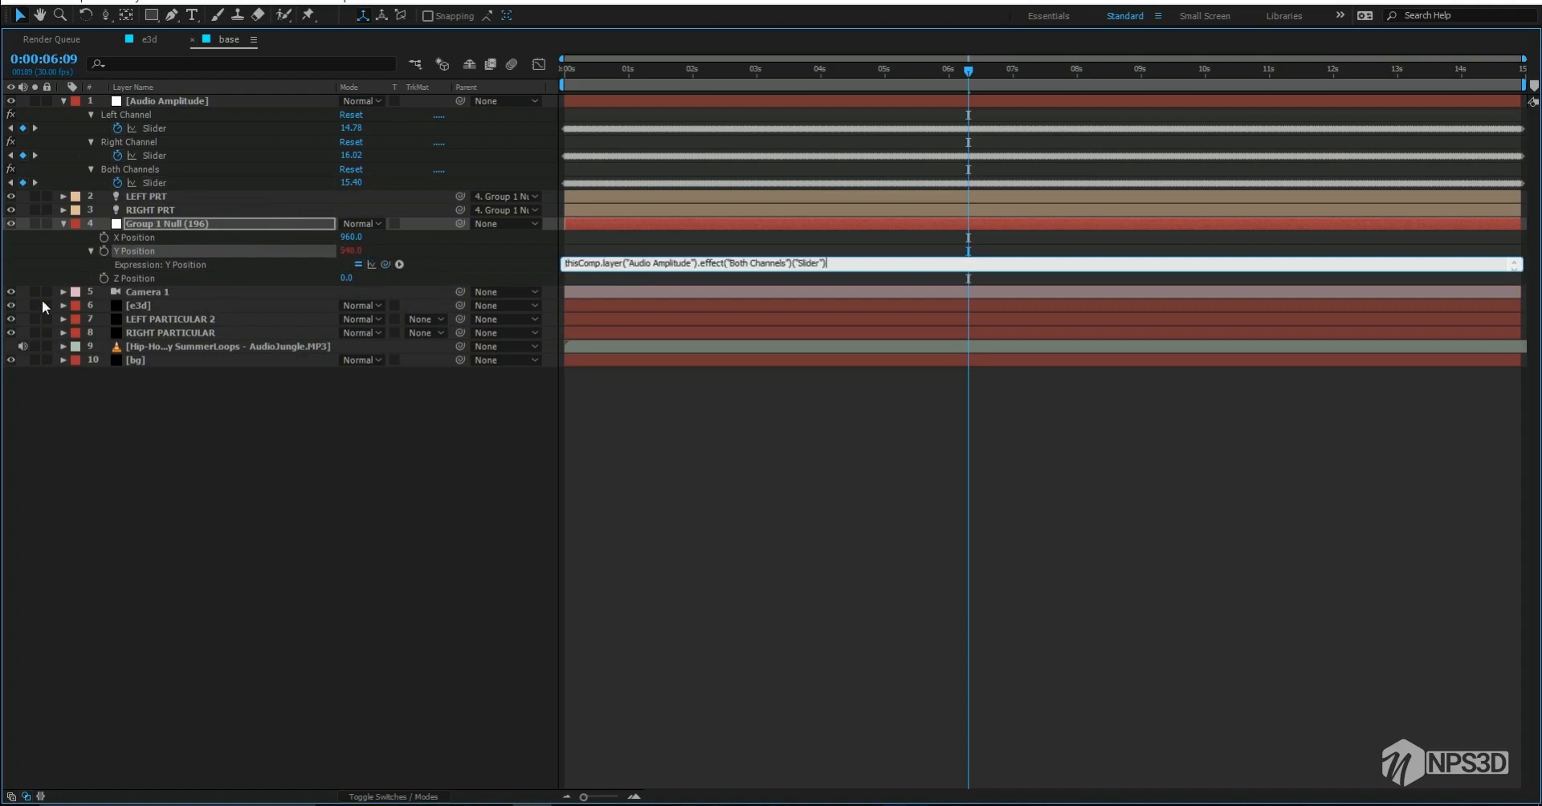
click(64, 224)
click(63, 101)
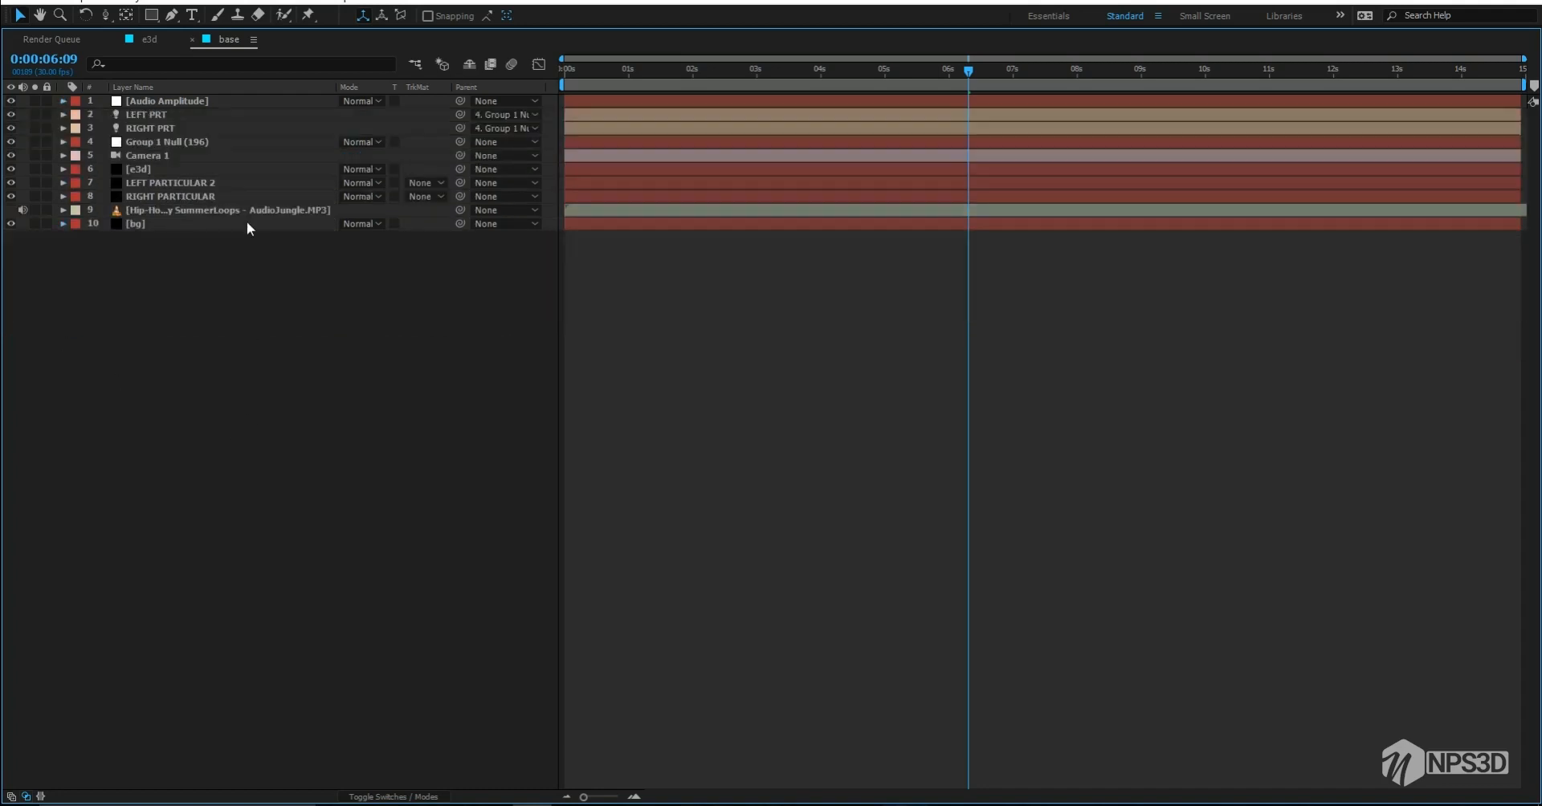
key(grave)
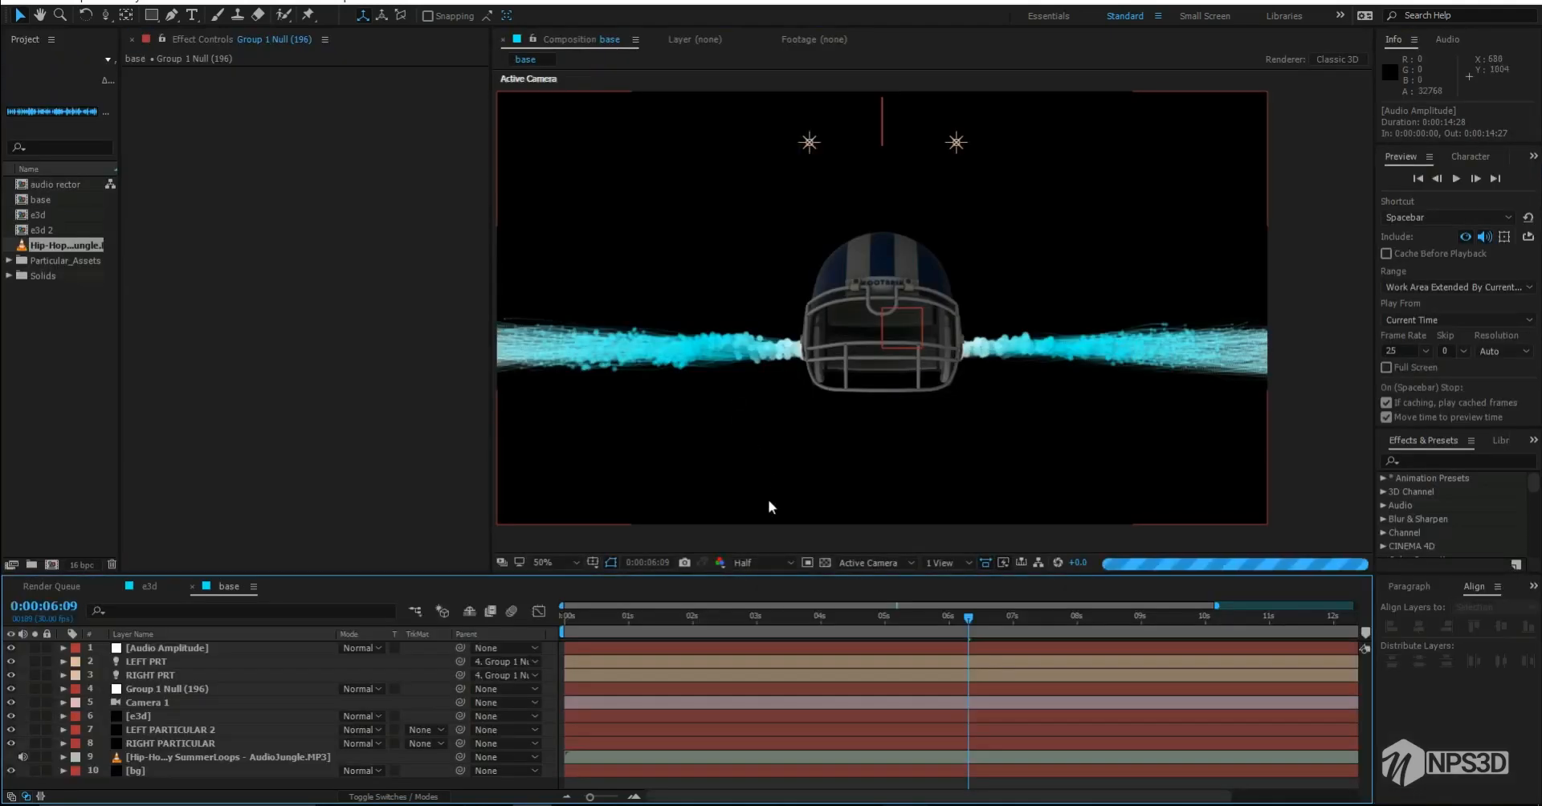
Step: Examine the helmet's position around 0:00:01:14 with only the e3d layer soloed, and end the solo
click(130, 771)
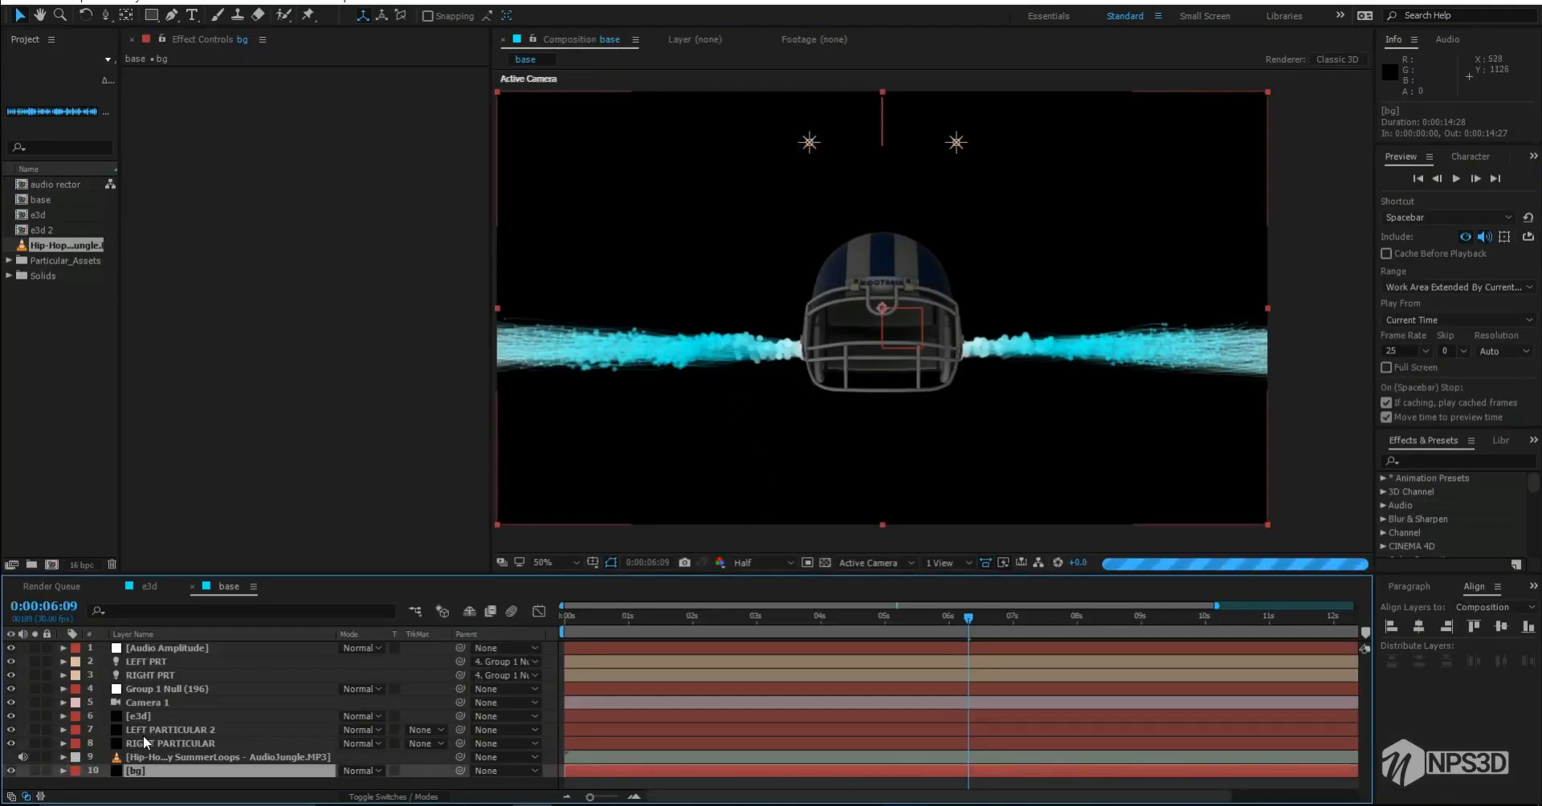
click(157, 717)
click(35, 715)
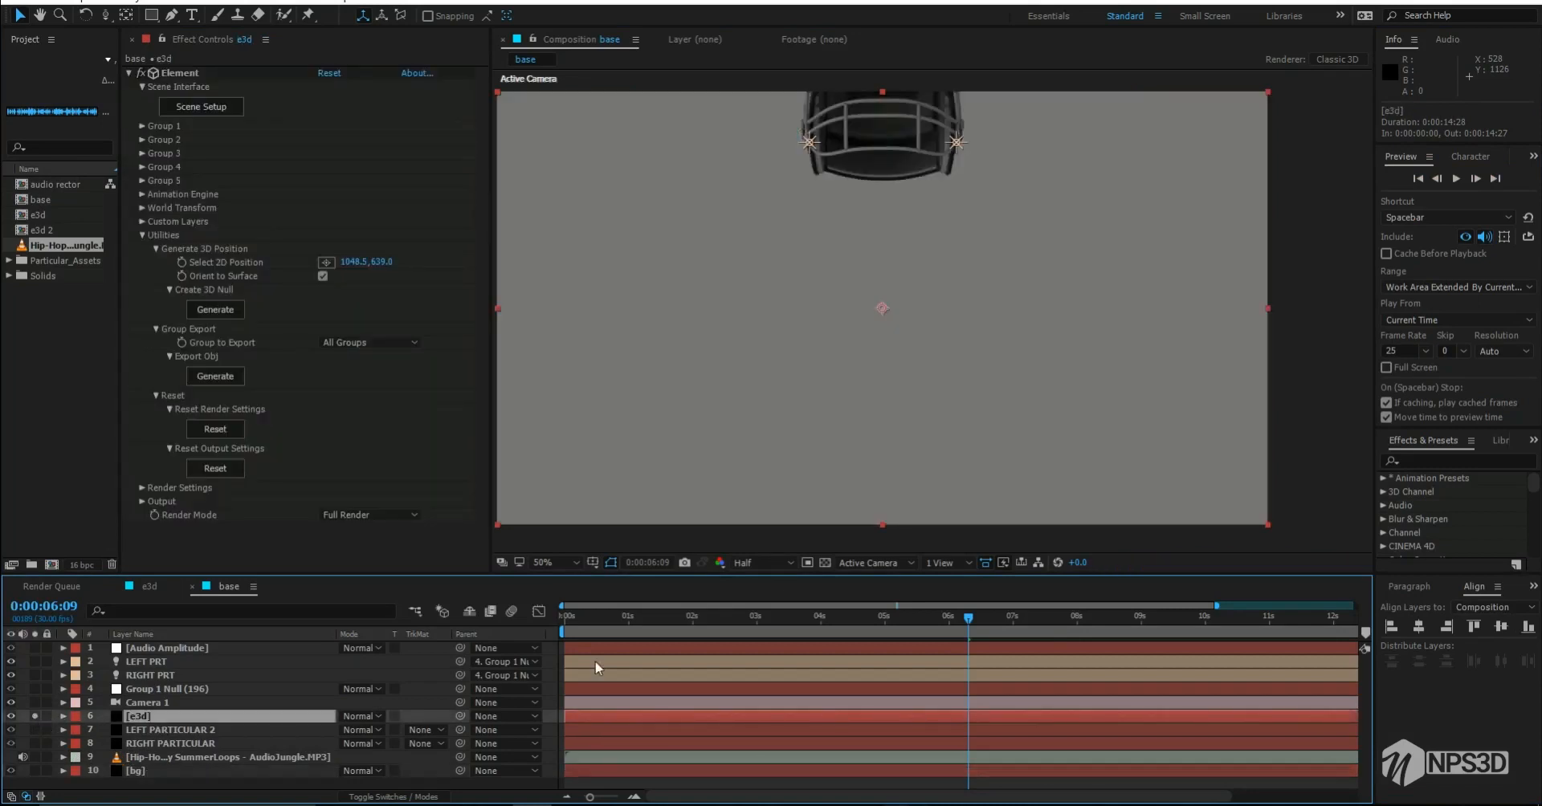
drag(695, 624, 677, 625)
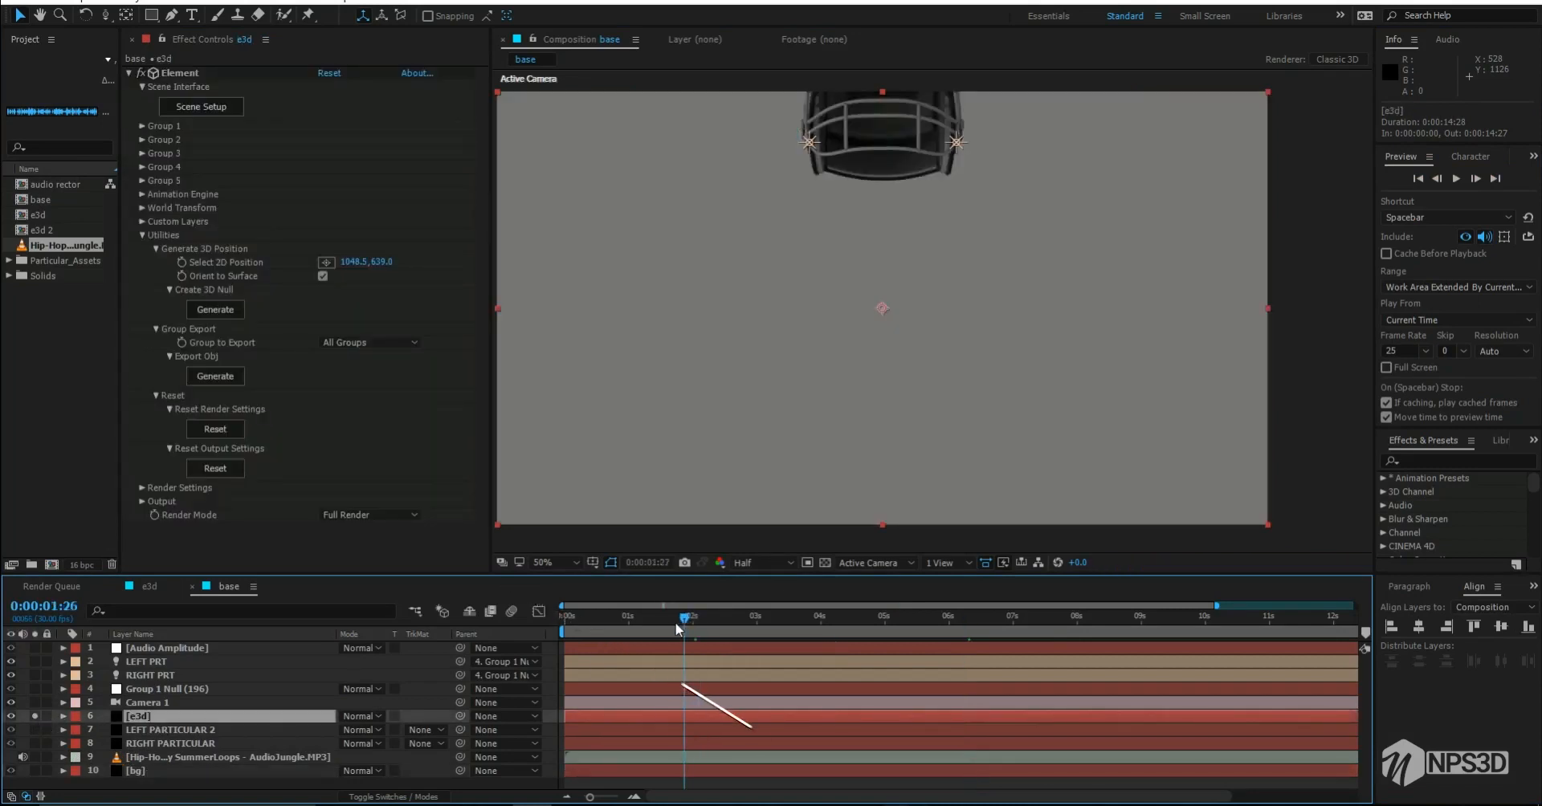
drag(678, 626, 658, 626)
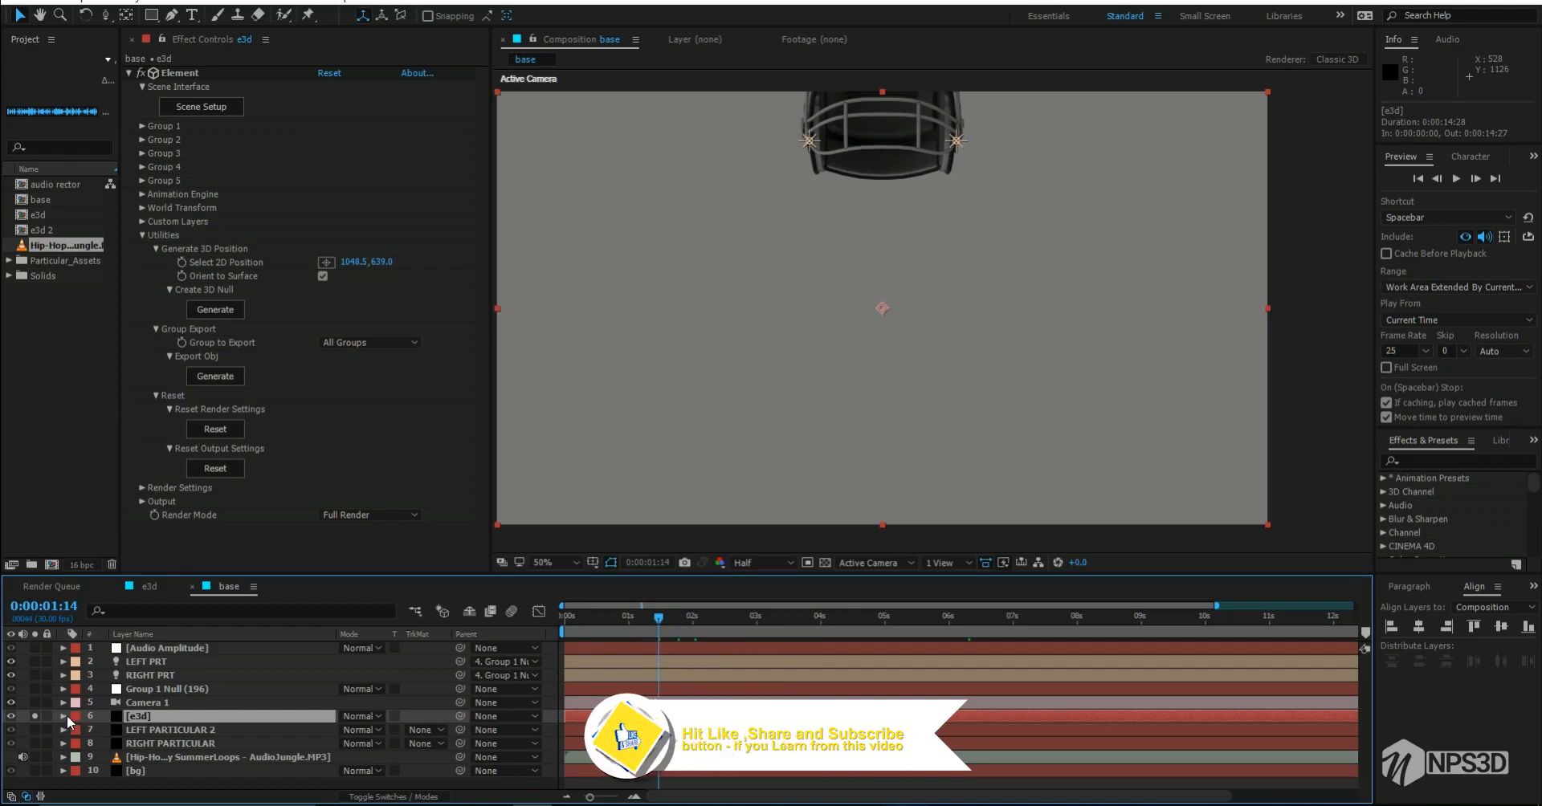
key(e)
click(91, 730)
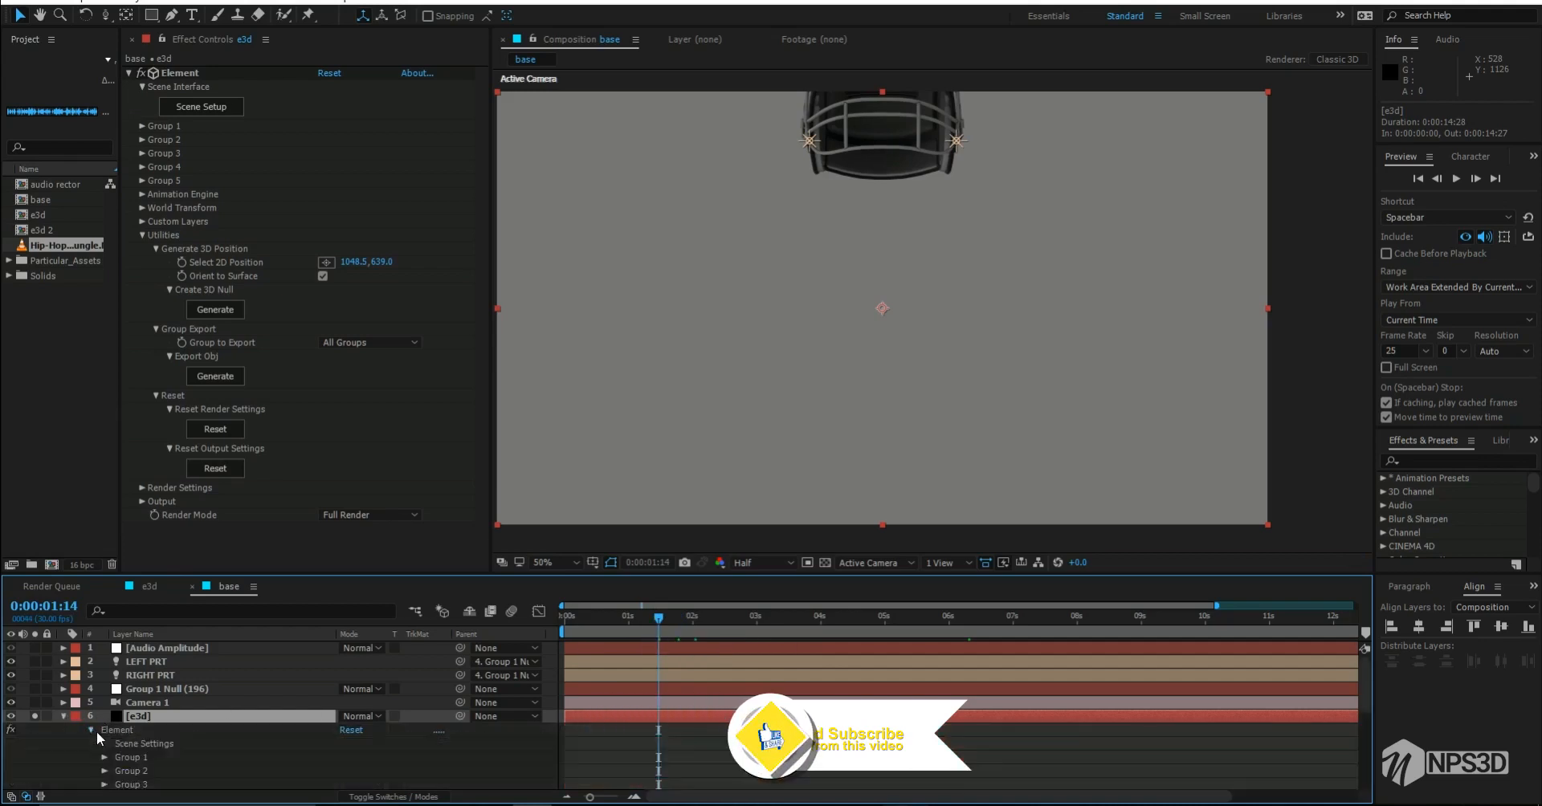
scroll(205, 709, down, 2)
scroll(129, 695, up, 3)
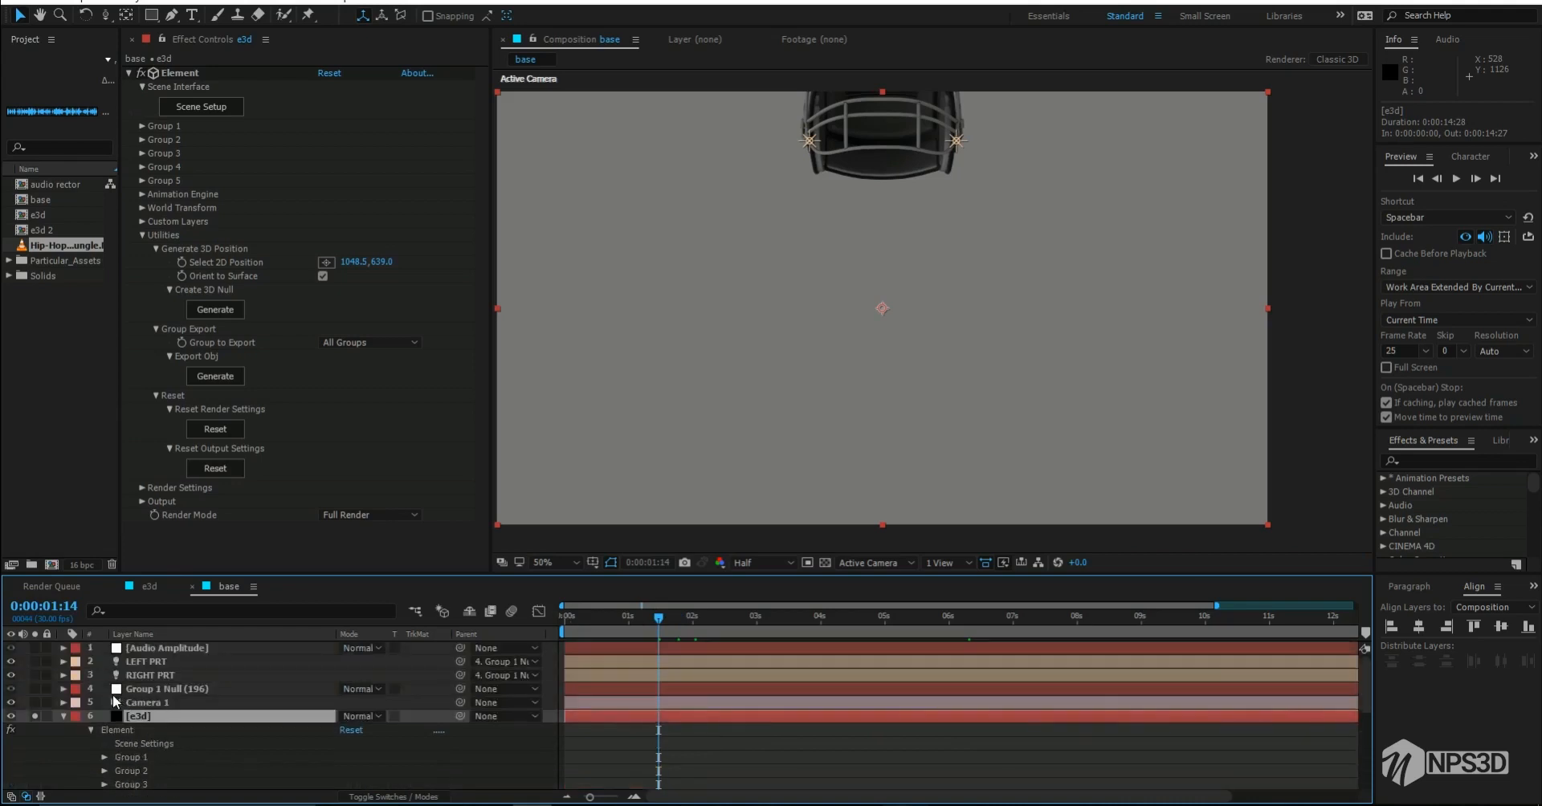
click(64, 716)
click(148, 686)
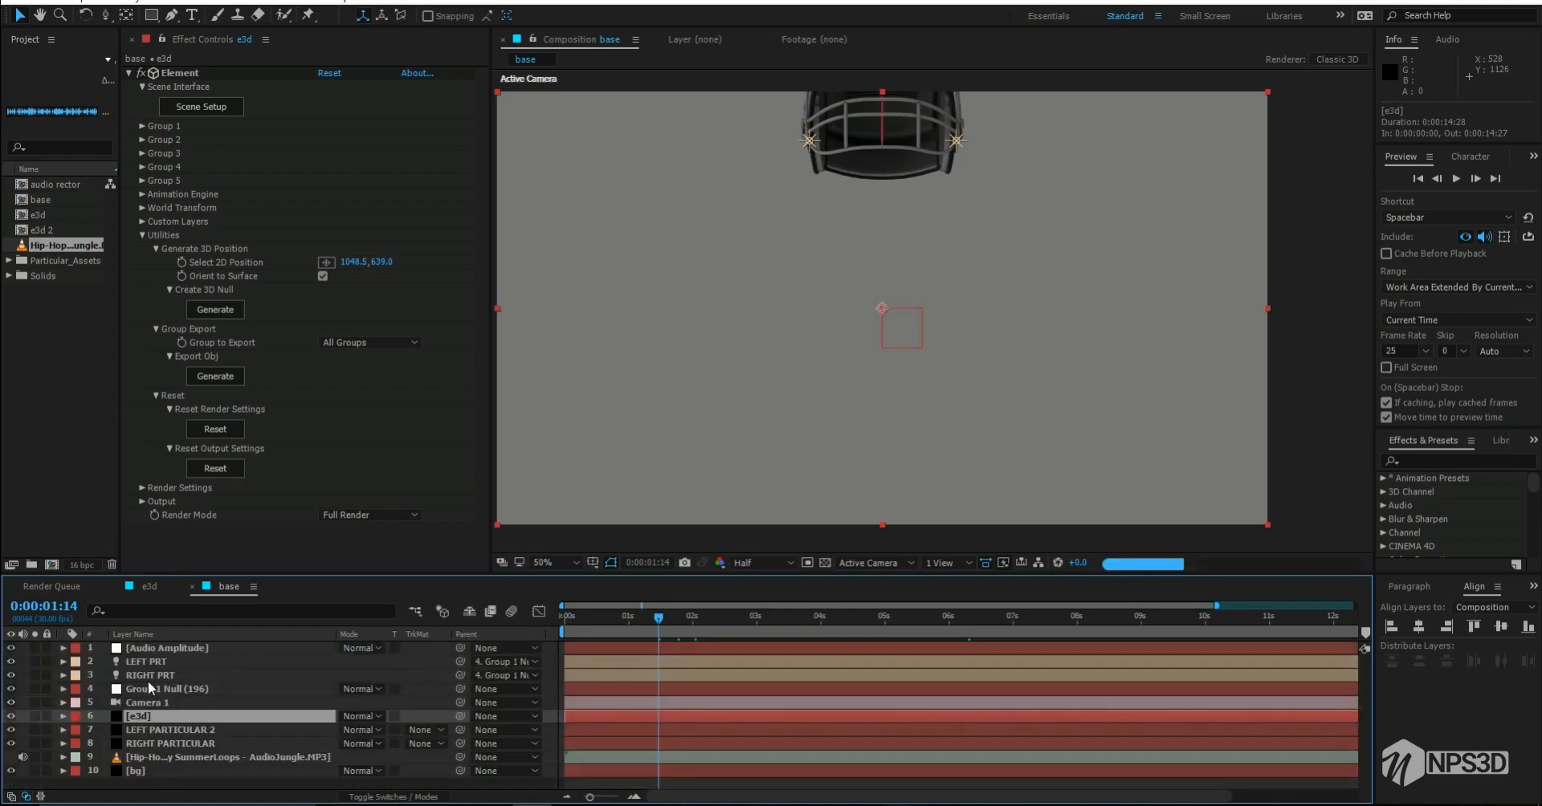
Step: Append *8 to the Y Position expression of Group 1 Null (196) and collapse the layer's properties
click(63, 689)
scroll(78, 716, down, 1)
click(877, 717)
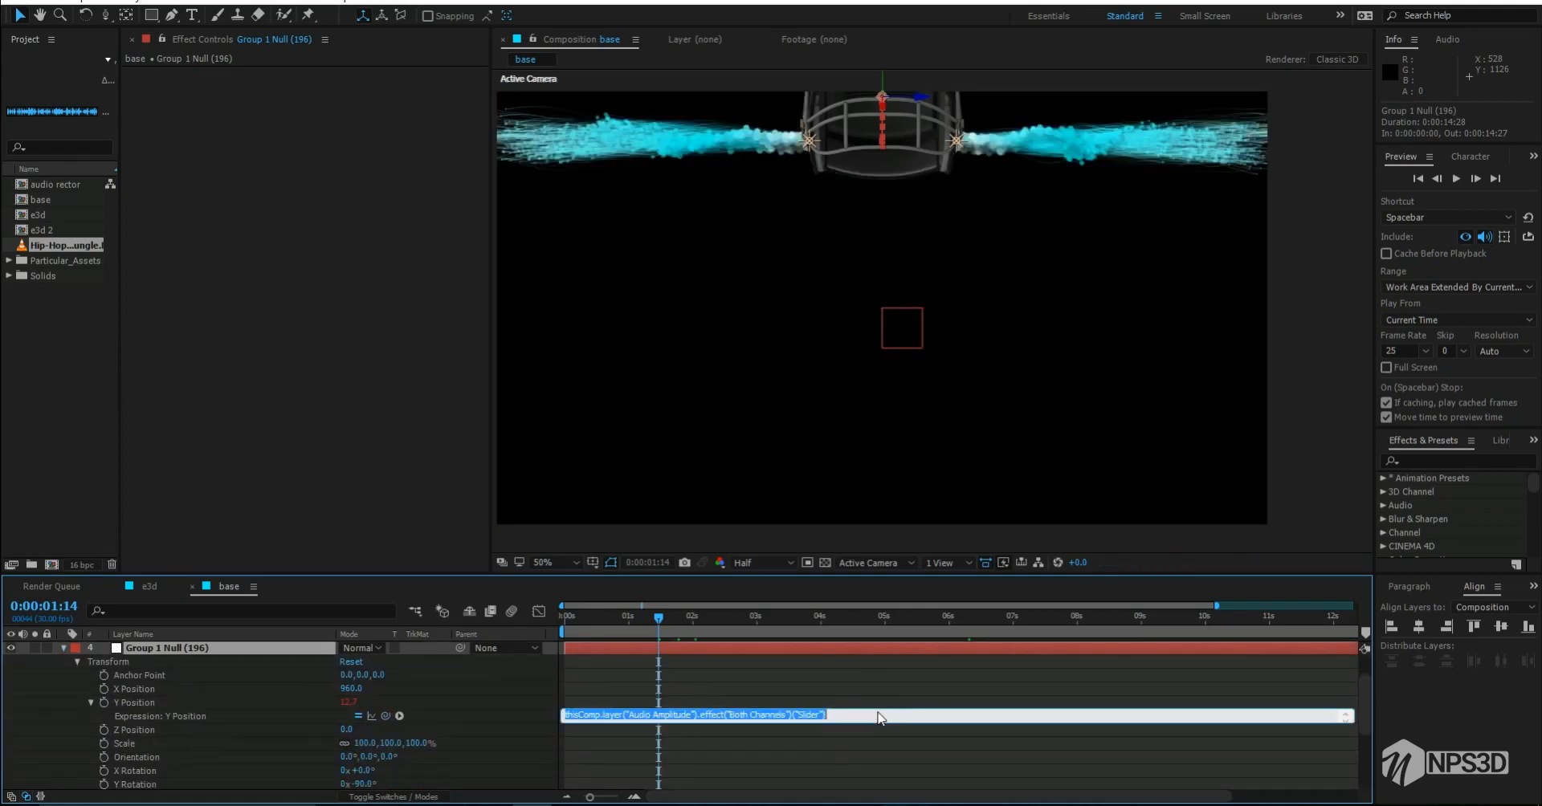
click(879, 717)
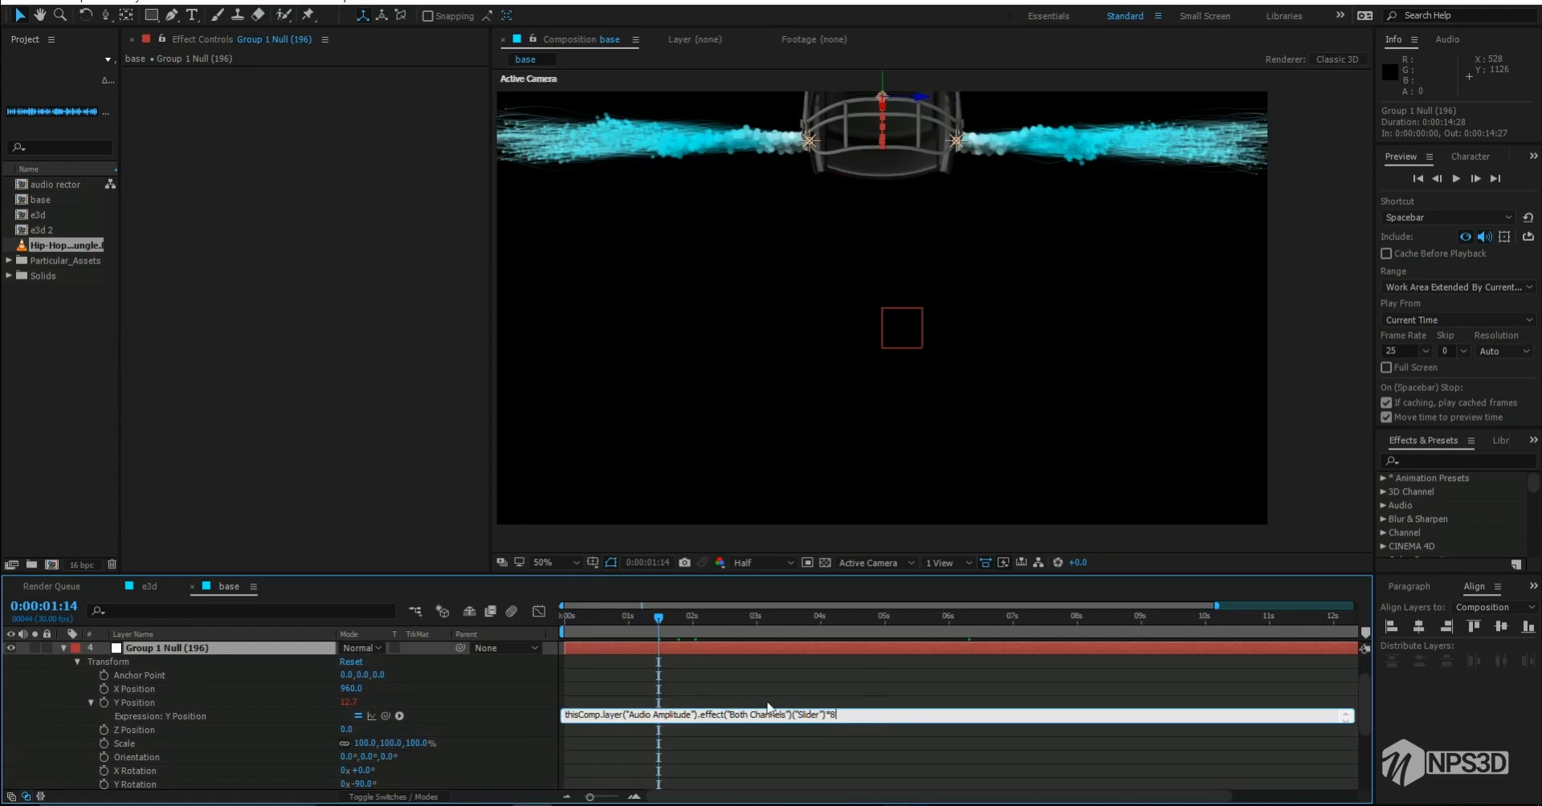
click(502, 691)
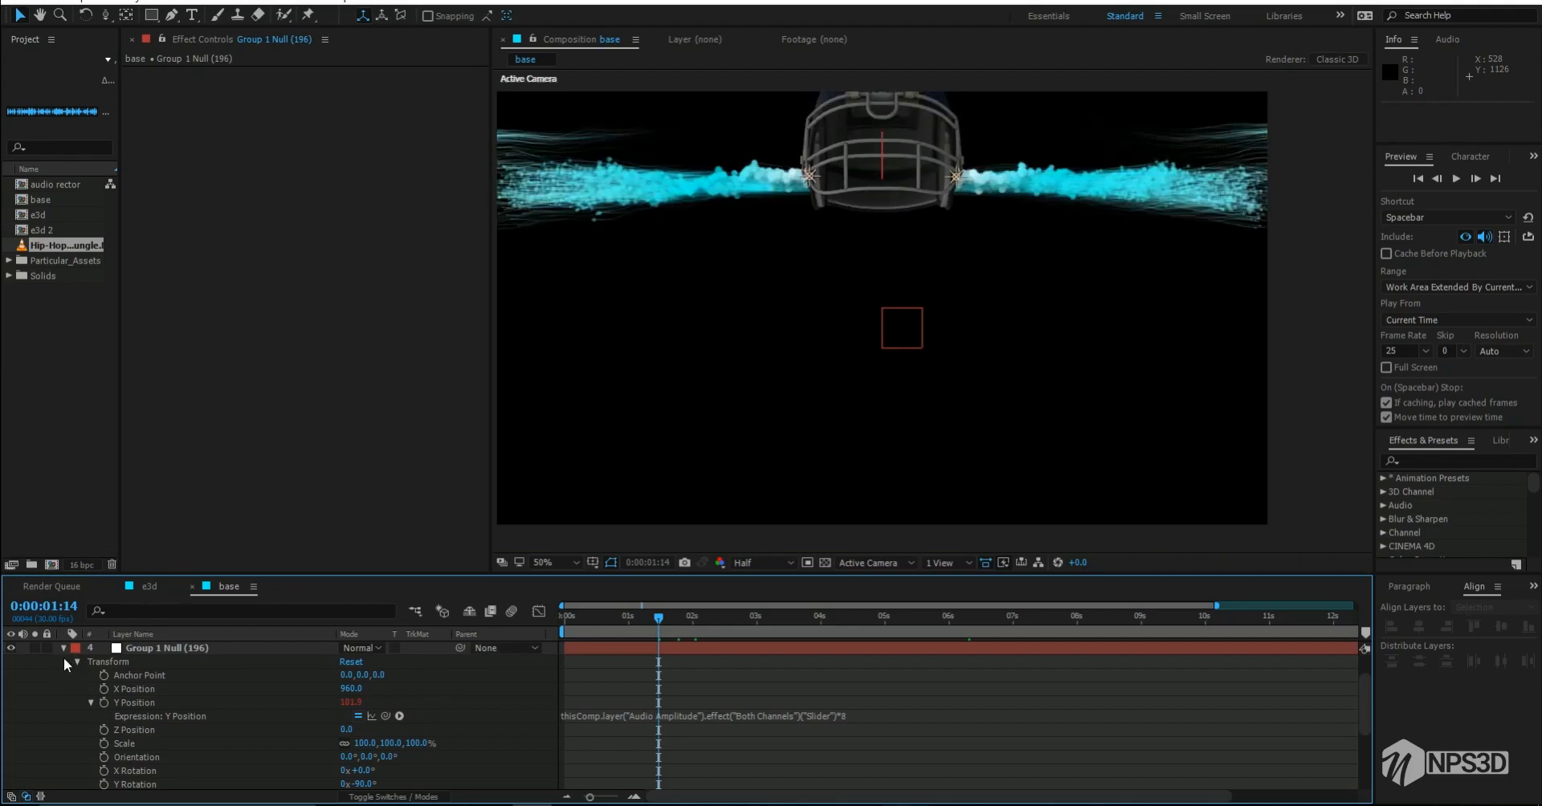
scroll(64, 658, up, 1)
click(61, 690)
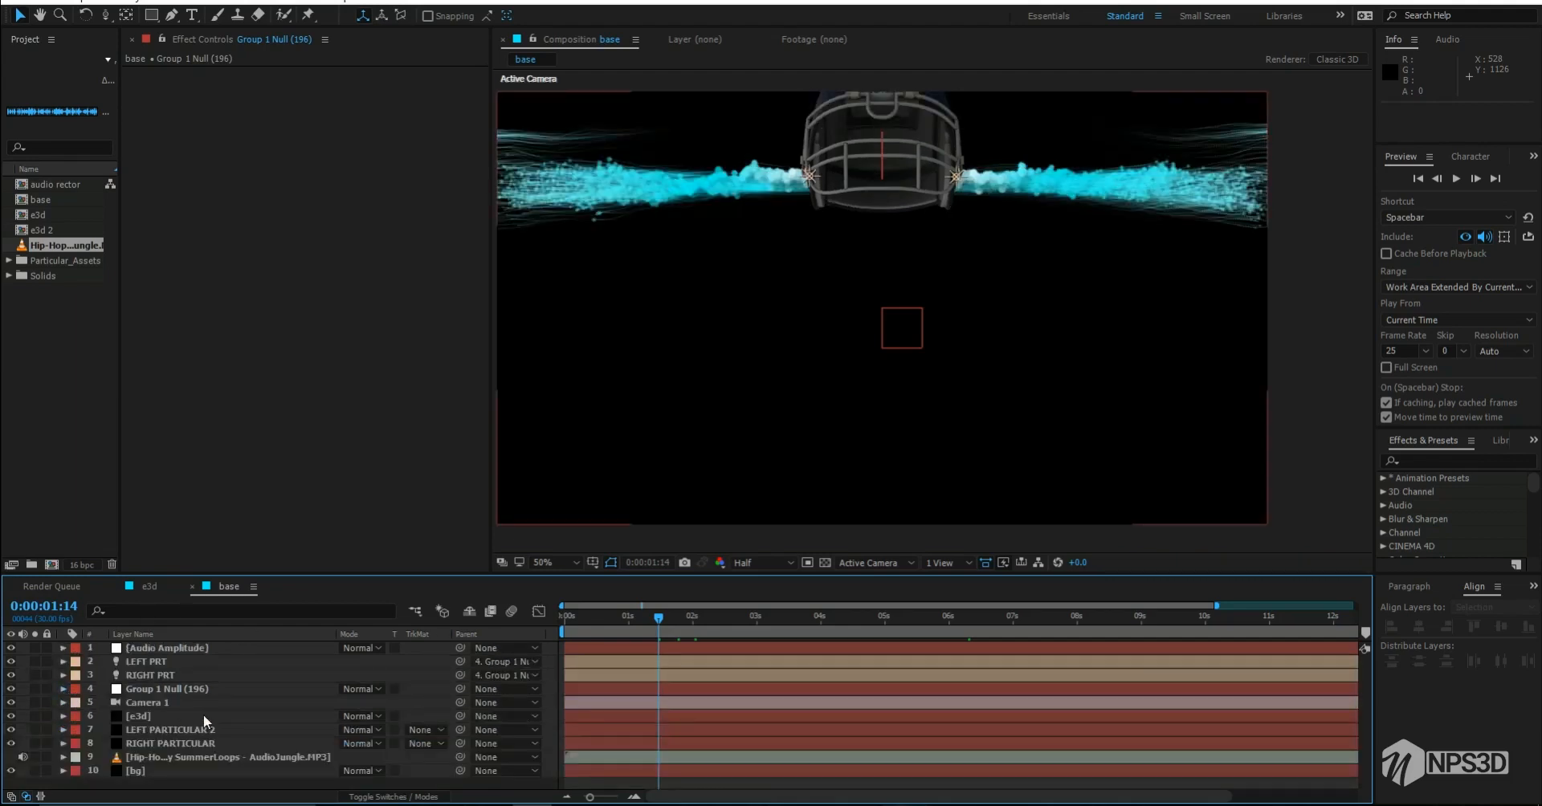
scroll(677, 312, down, 2)
scroll(678, 313, up, 2)
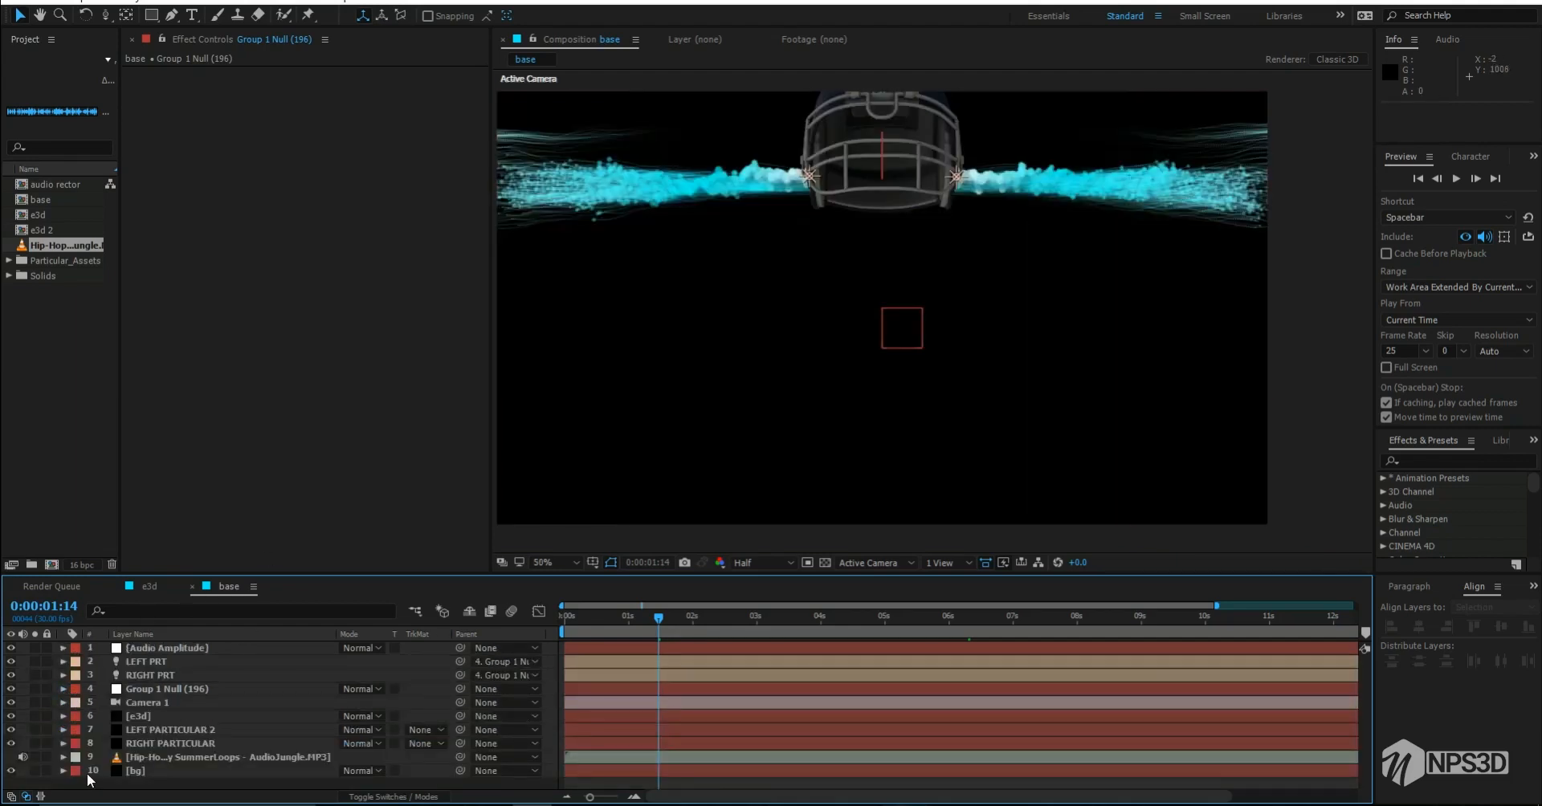
Step: Solo the e3d layer, track the camera so the helmet is centred in the frame at 0:00:00:00, and save the project
click(138, 714)
click(36, 715)
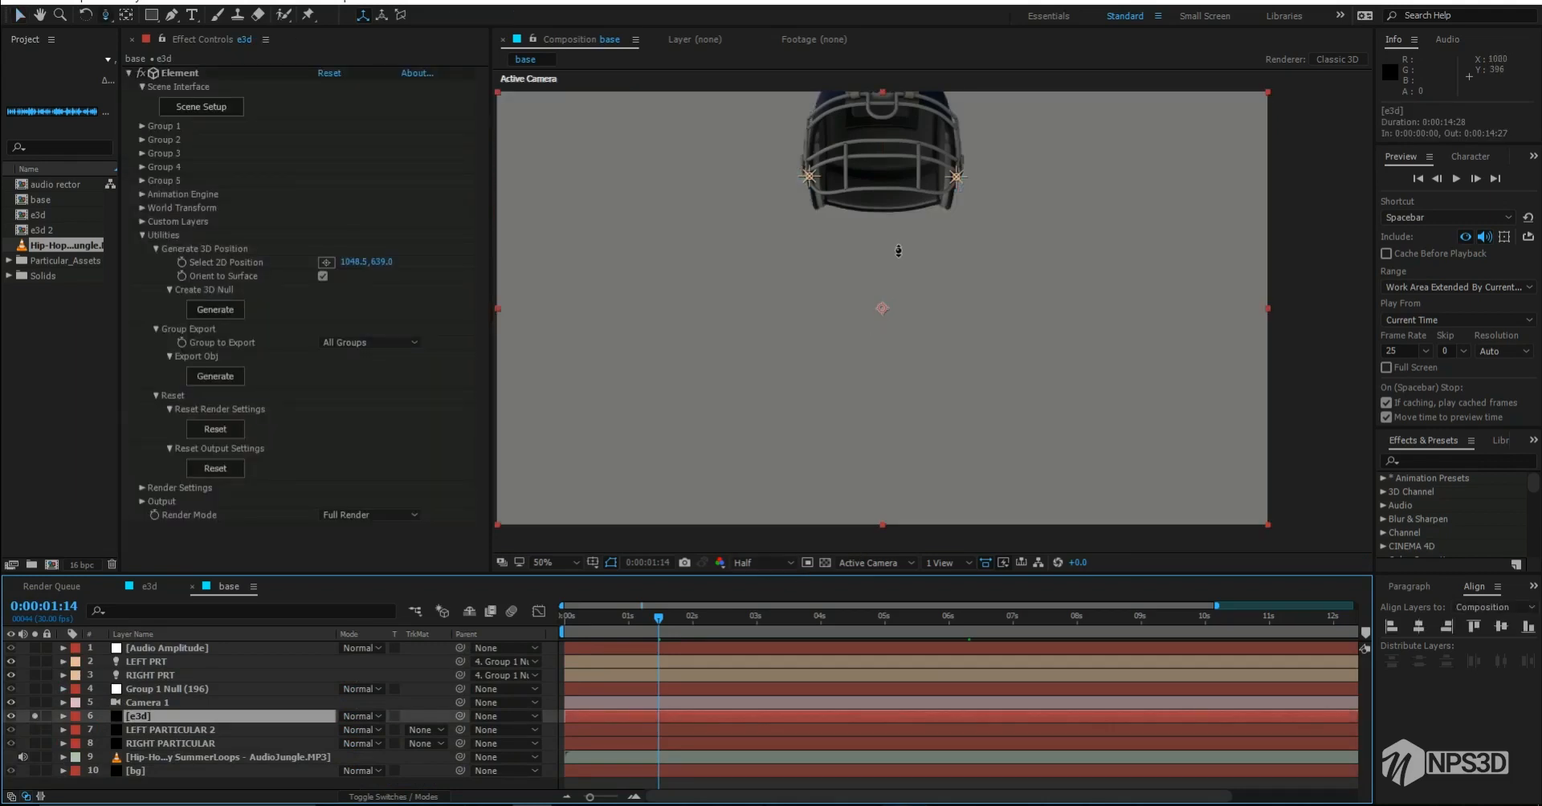
key(c)
key(c)
drag(892, 251, 894, 411)
drag(617, 620, 561, 620)
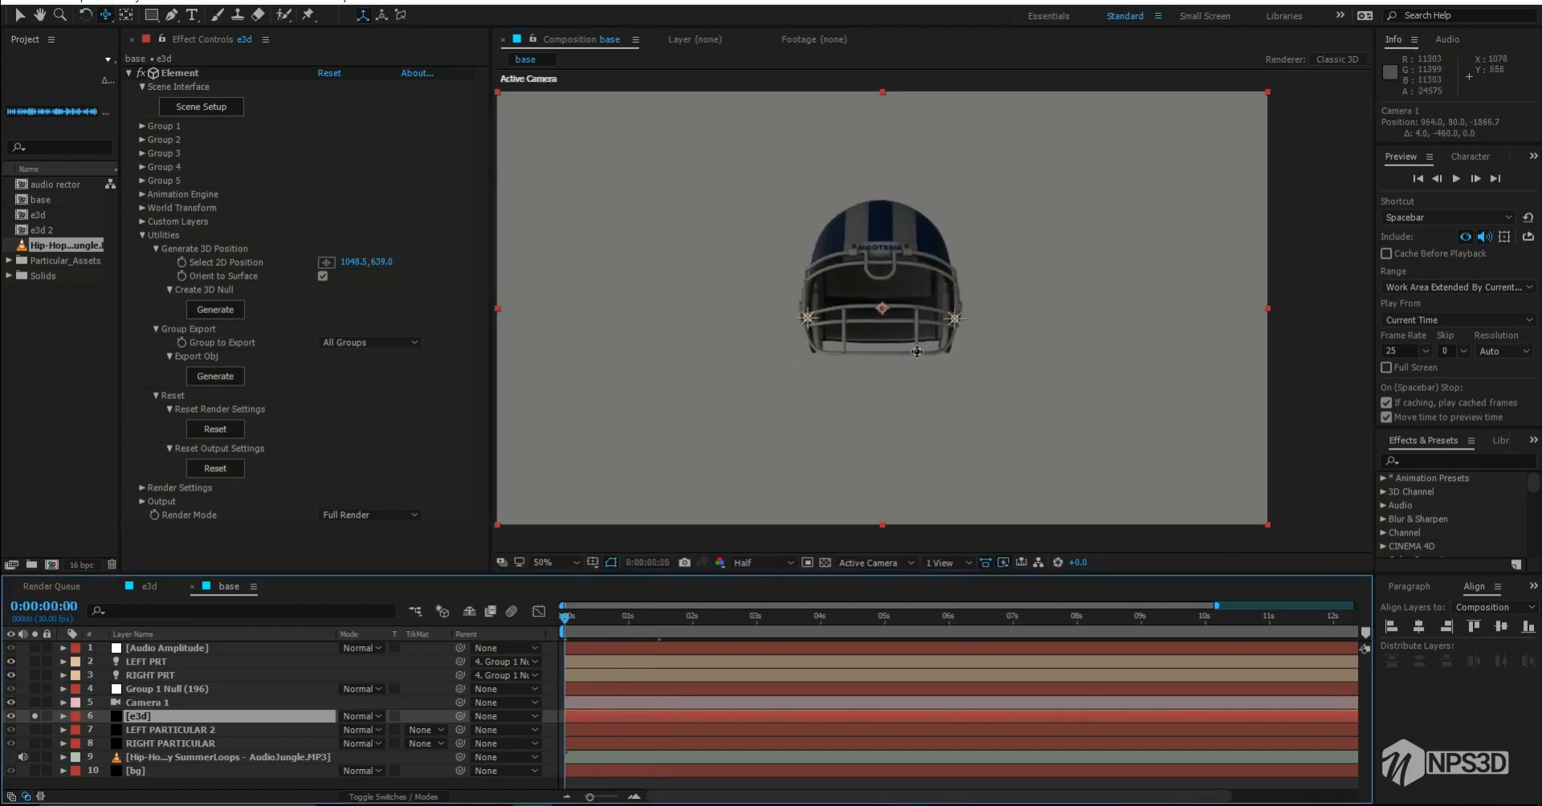
mouse_move(902, 348)
mouse_down()
mouse_move(905, 371)
mouse_move(905, 355)
mouse_up()
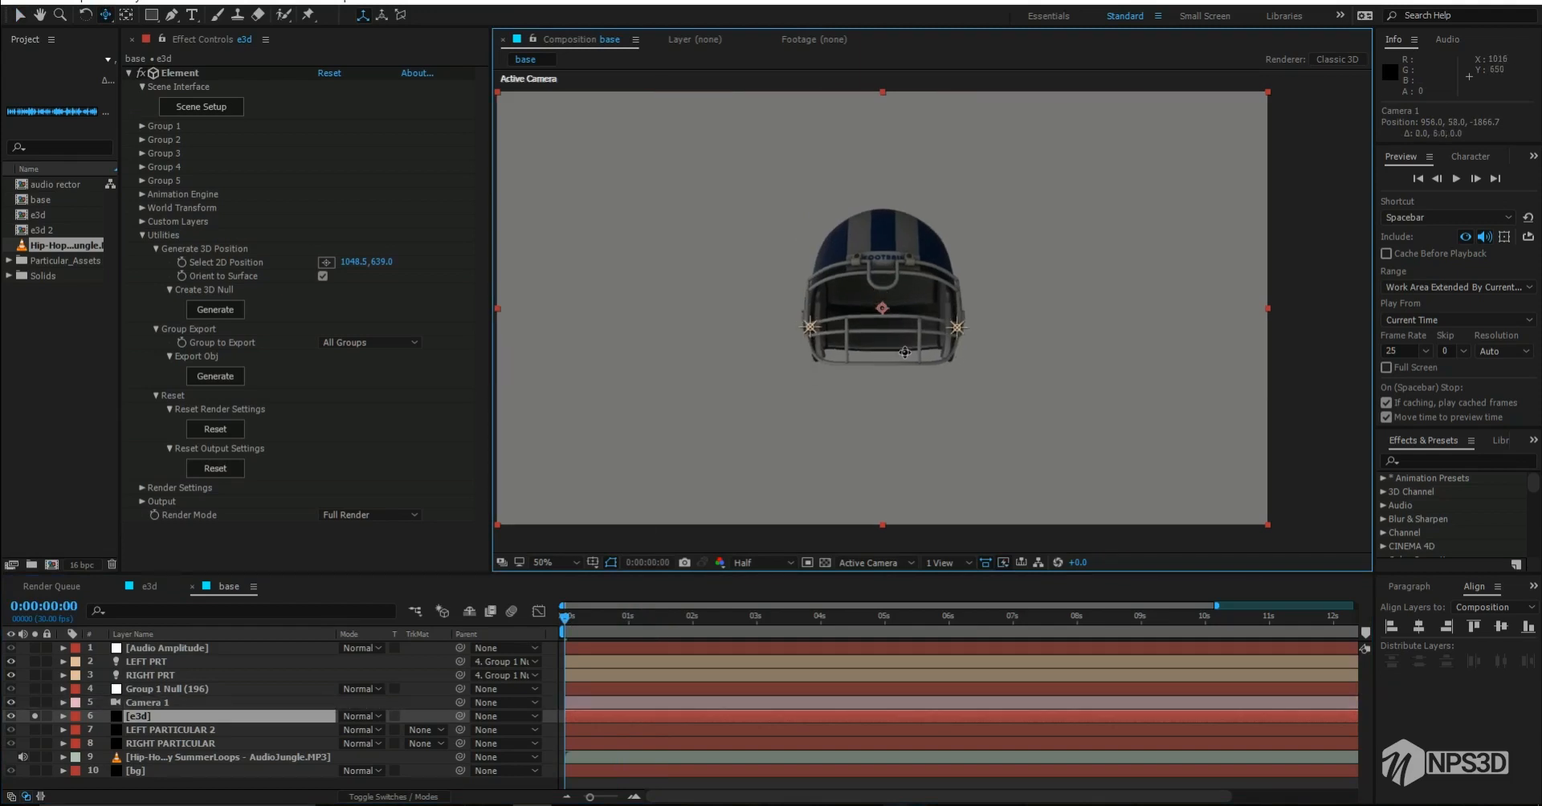
key(ctrl+s)
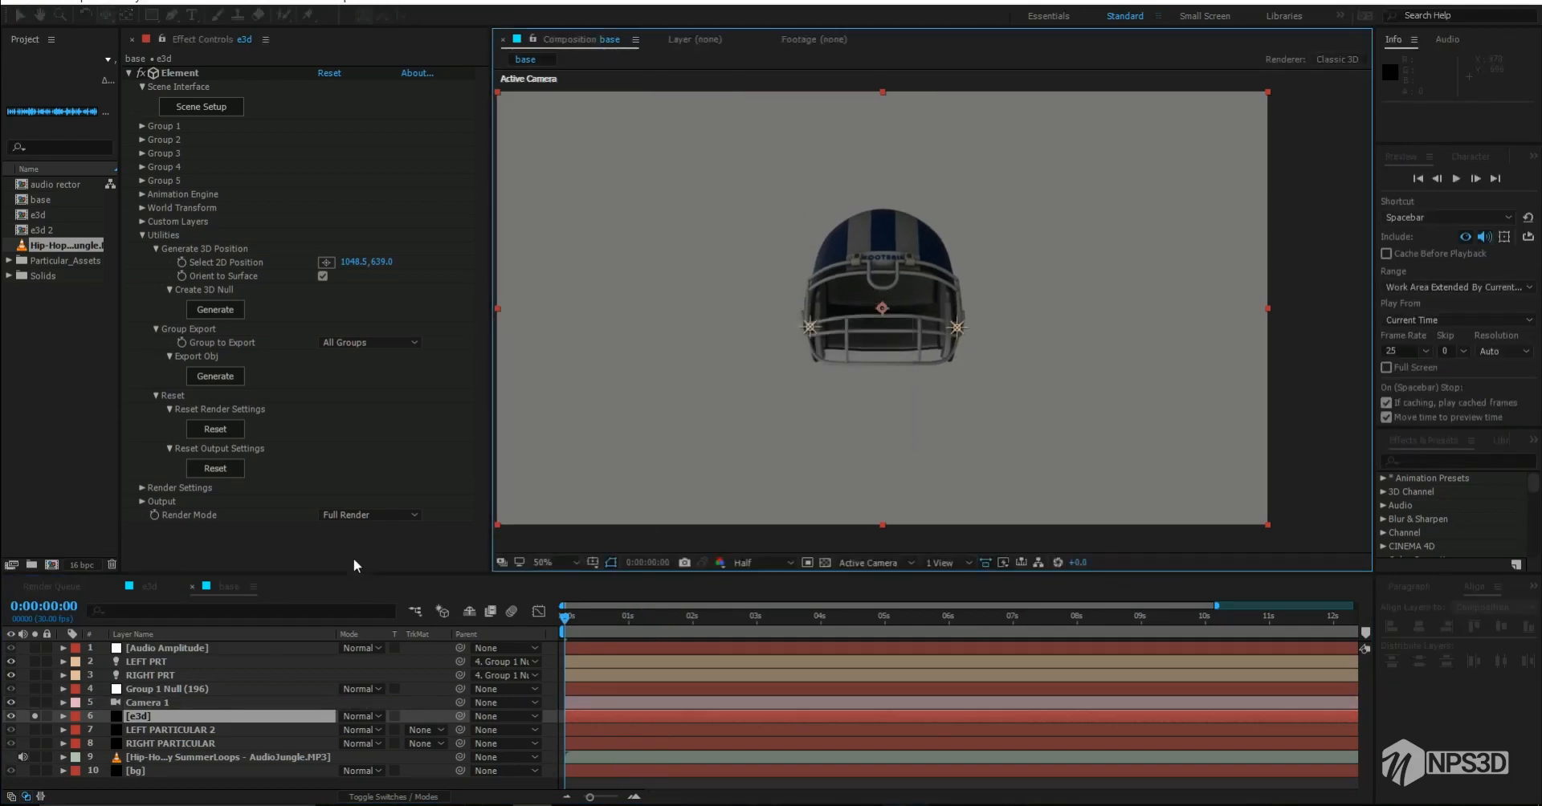
Step: Try Element's Draft render mode with the composition at Quarter resolution, and preview the helmet's motion from the start
click(353, 514)
click(359, 567)
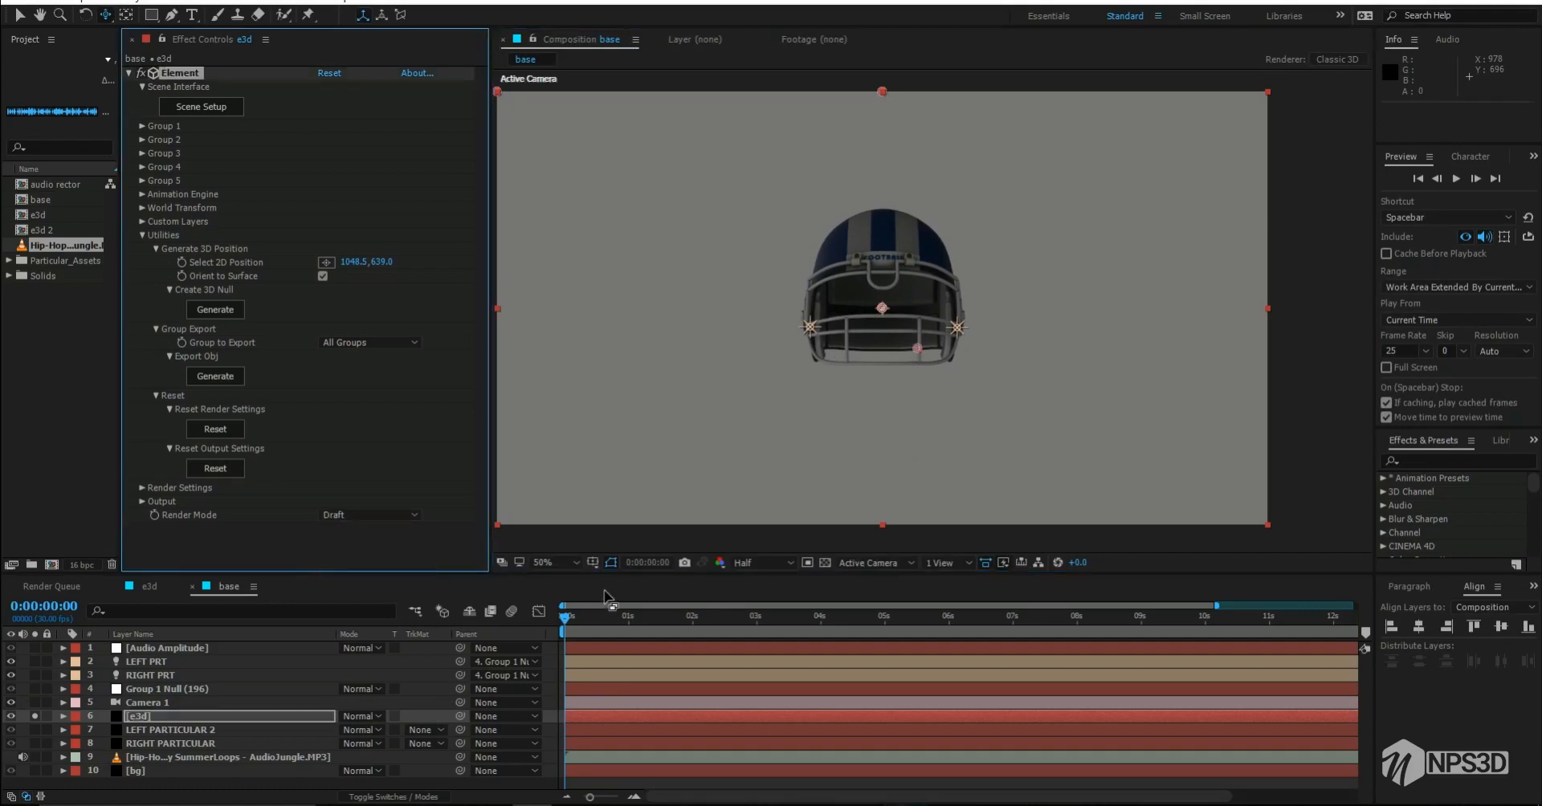
click(744, 563)
click(768, 660)
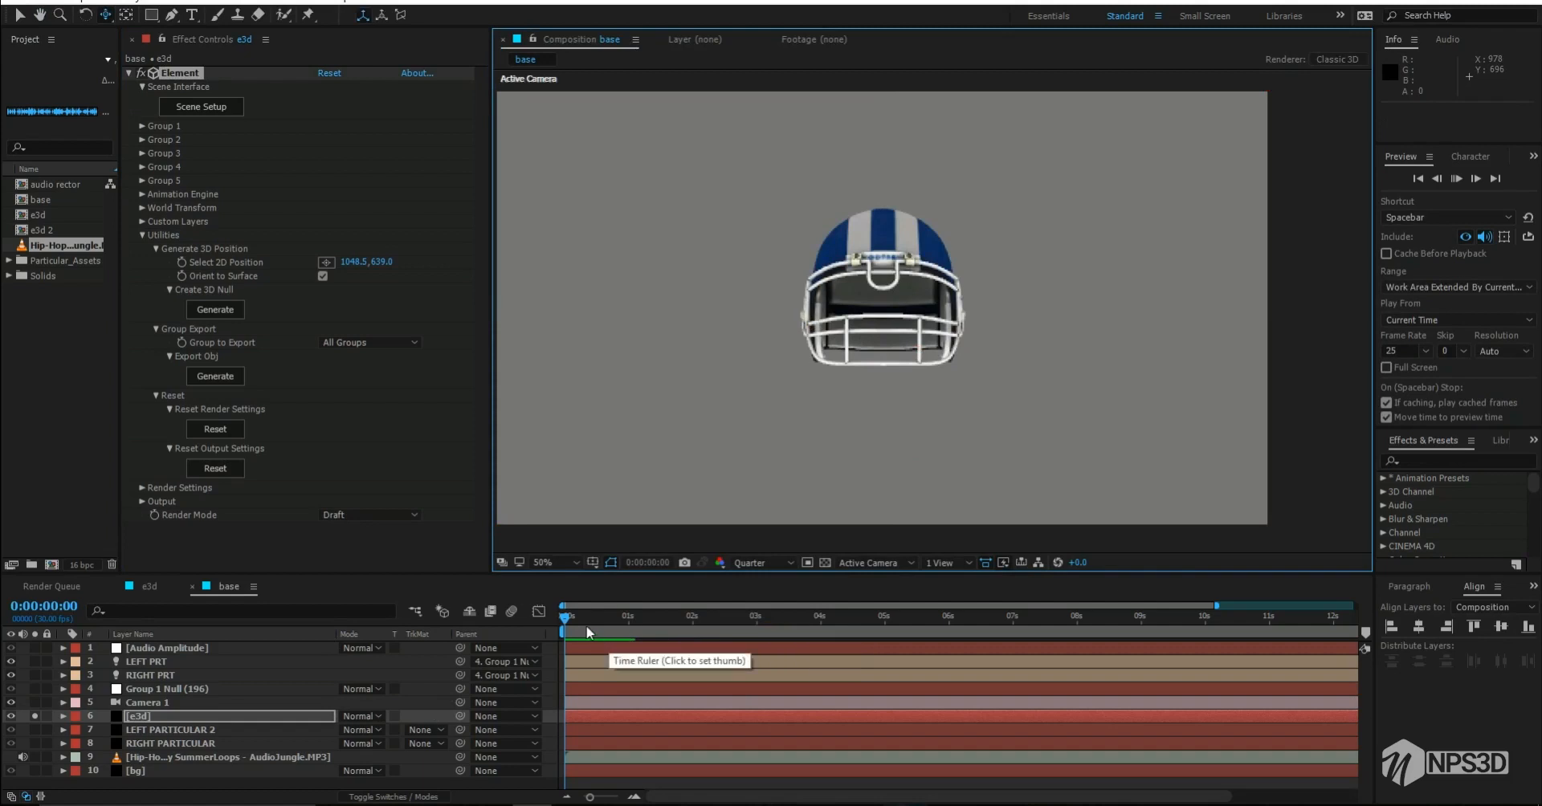
drag(579, 627, 537, 623)
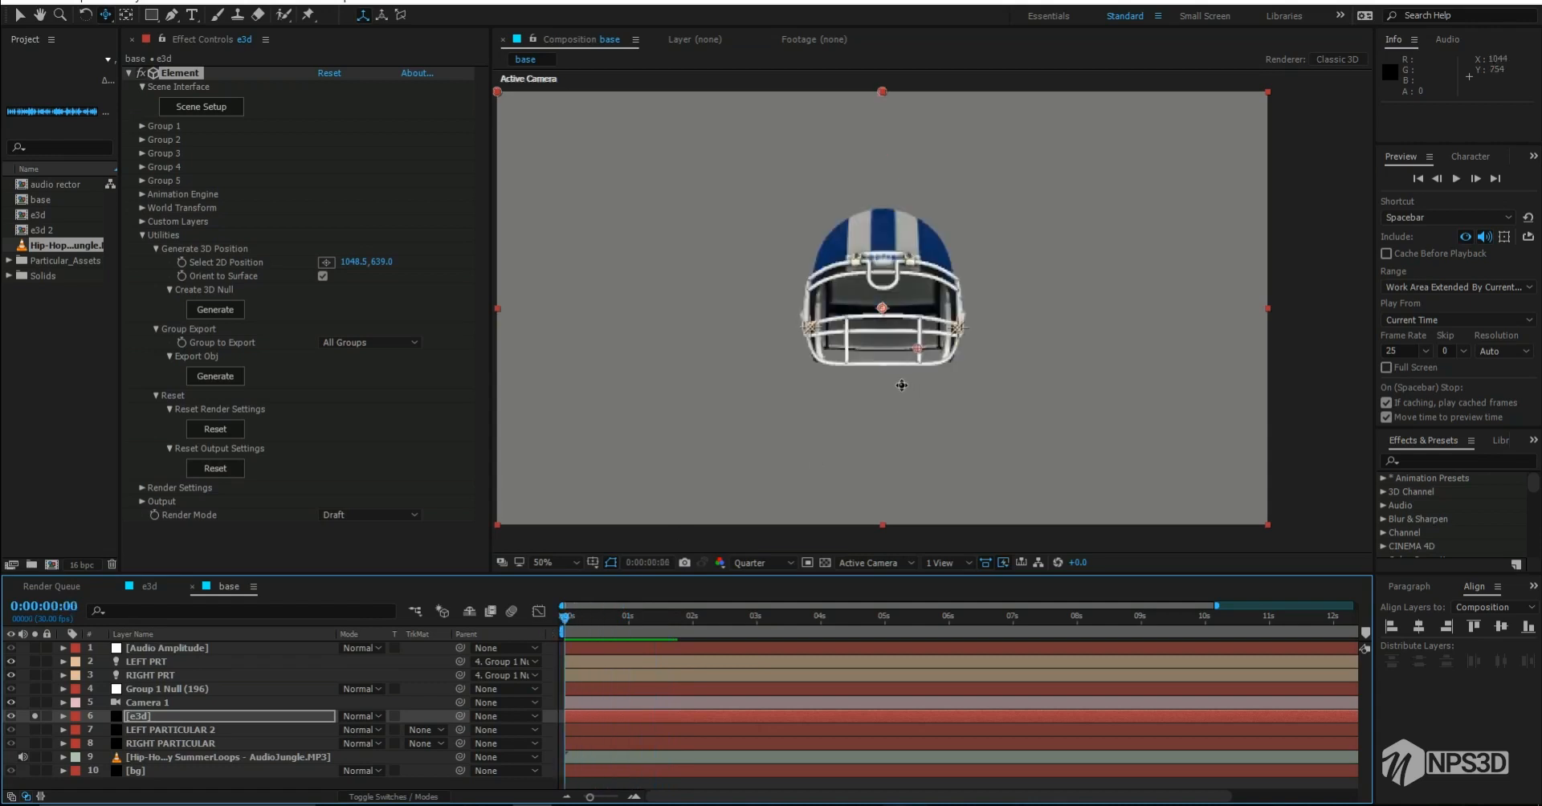
Step: Track the camera to raise the helmet slightly in the frame, and set Element's render mode to Preview with Half resolution
drag(897, 377, 896, 371)
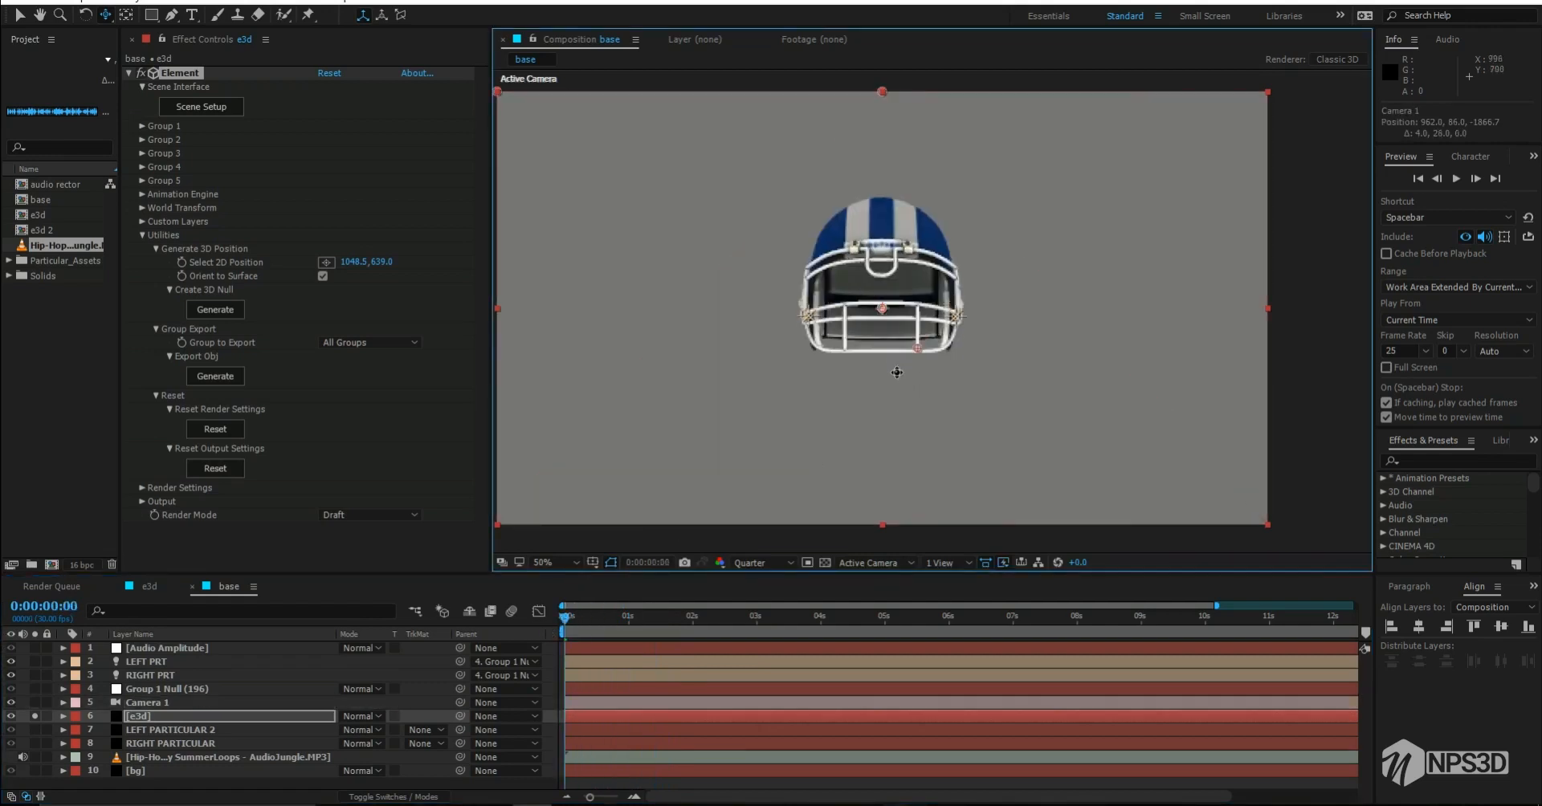
click(351, 514)
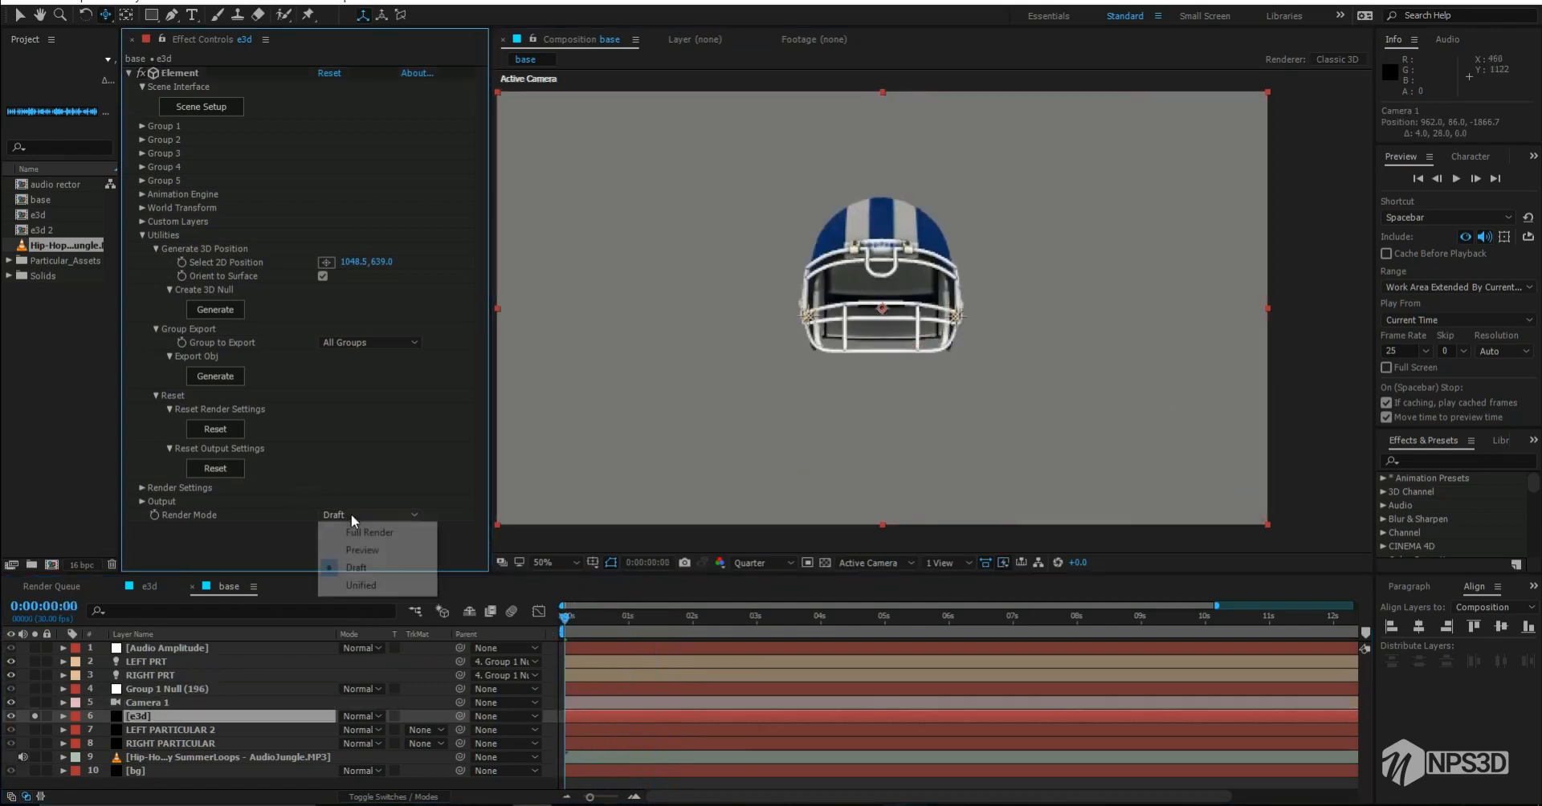
click(363, 550)
click(777, 564)
click(774, 615)
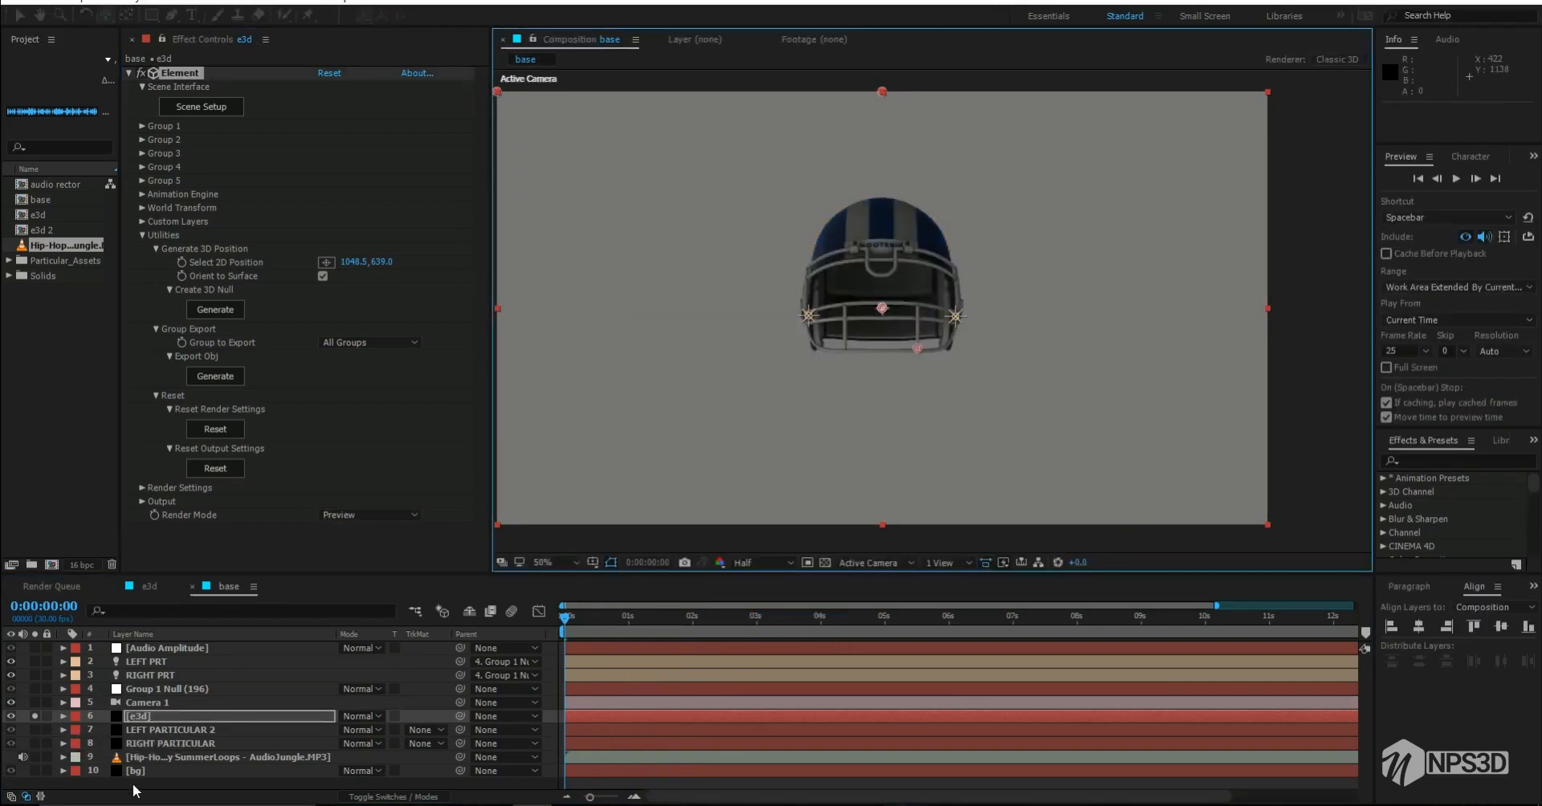
Step: End the e3d solo and examine the helmet and particle streams at 0:00:01:09, 0:00:02:16 and 0:00:04:03
click(35, 716)
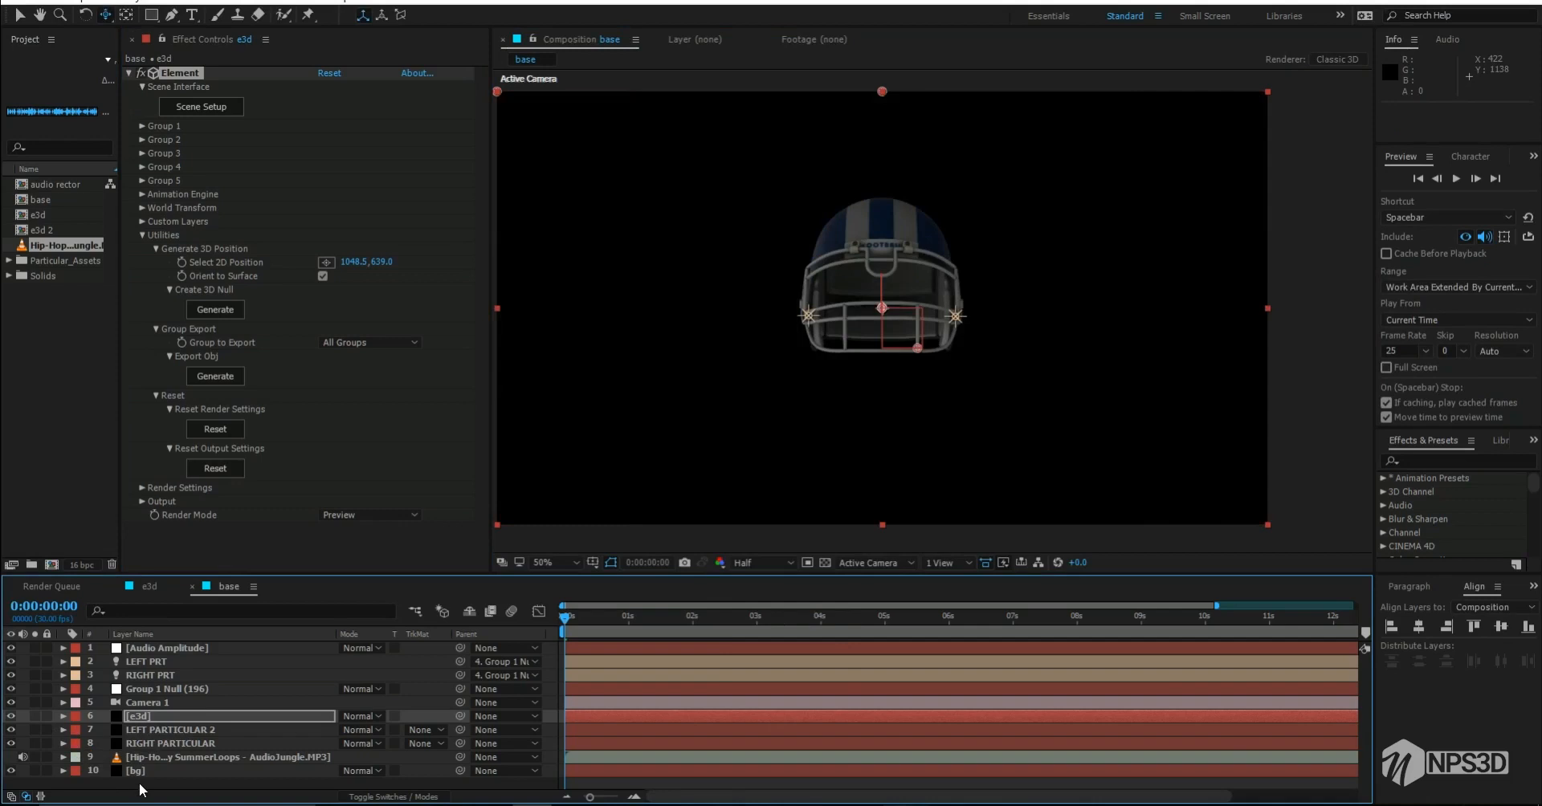
click(647, 618)
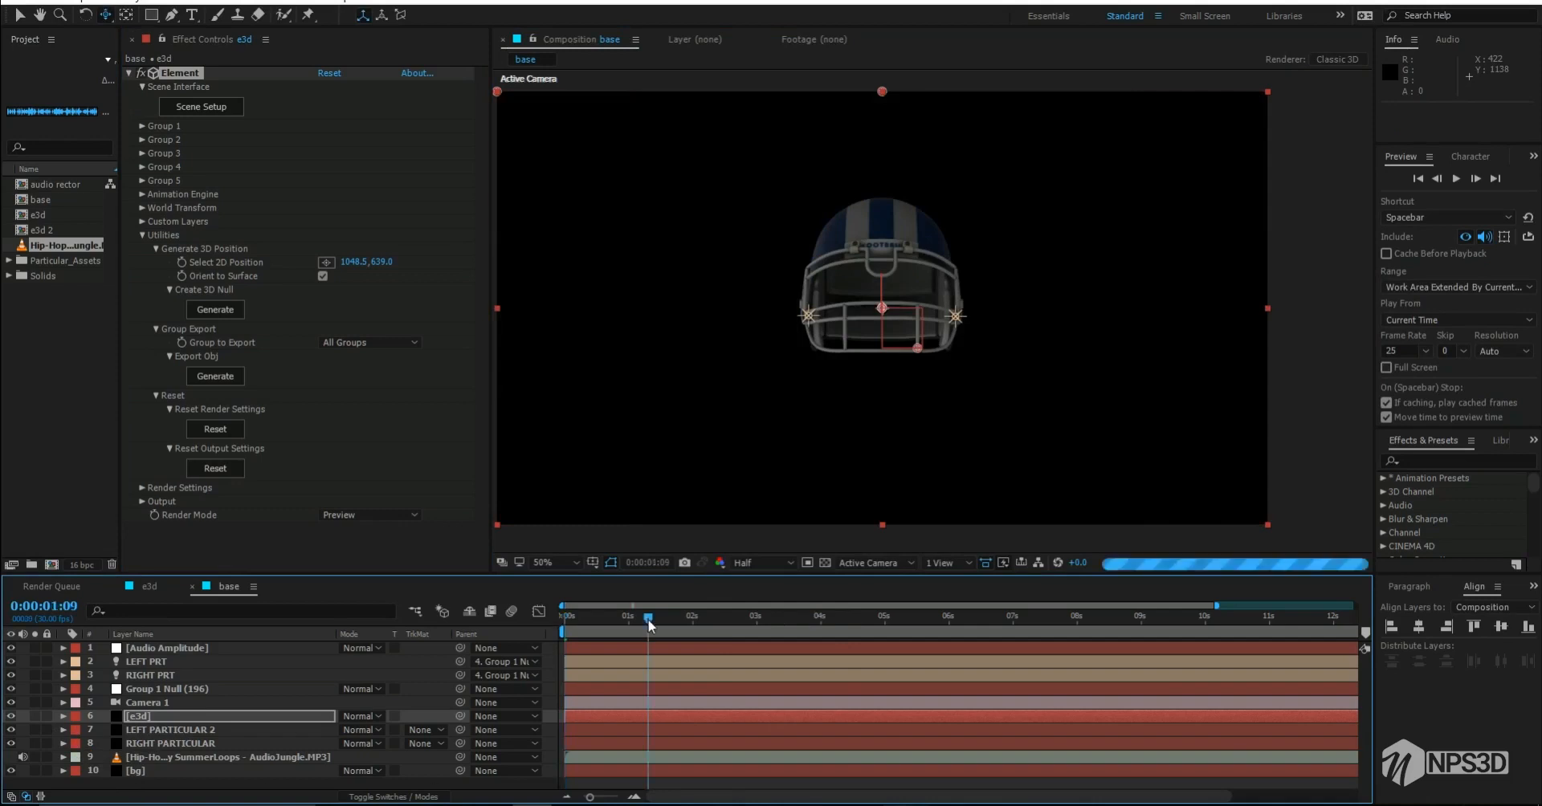
right_click(268, 782)
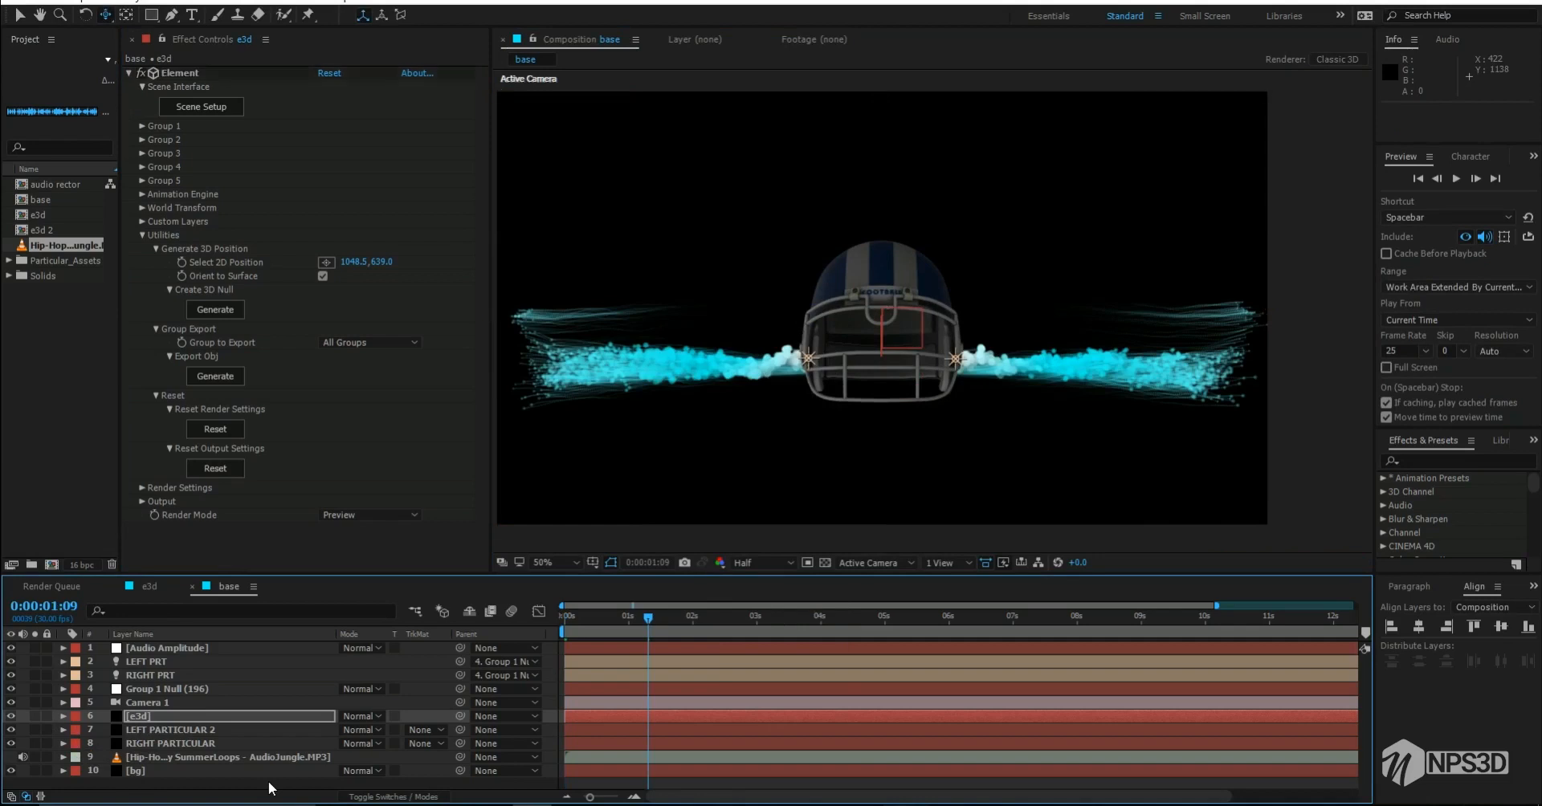
click(194, 781)
scroll(701, 434, down, 1)
scroll(701, 435, up, 1)
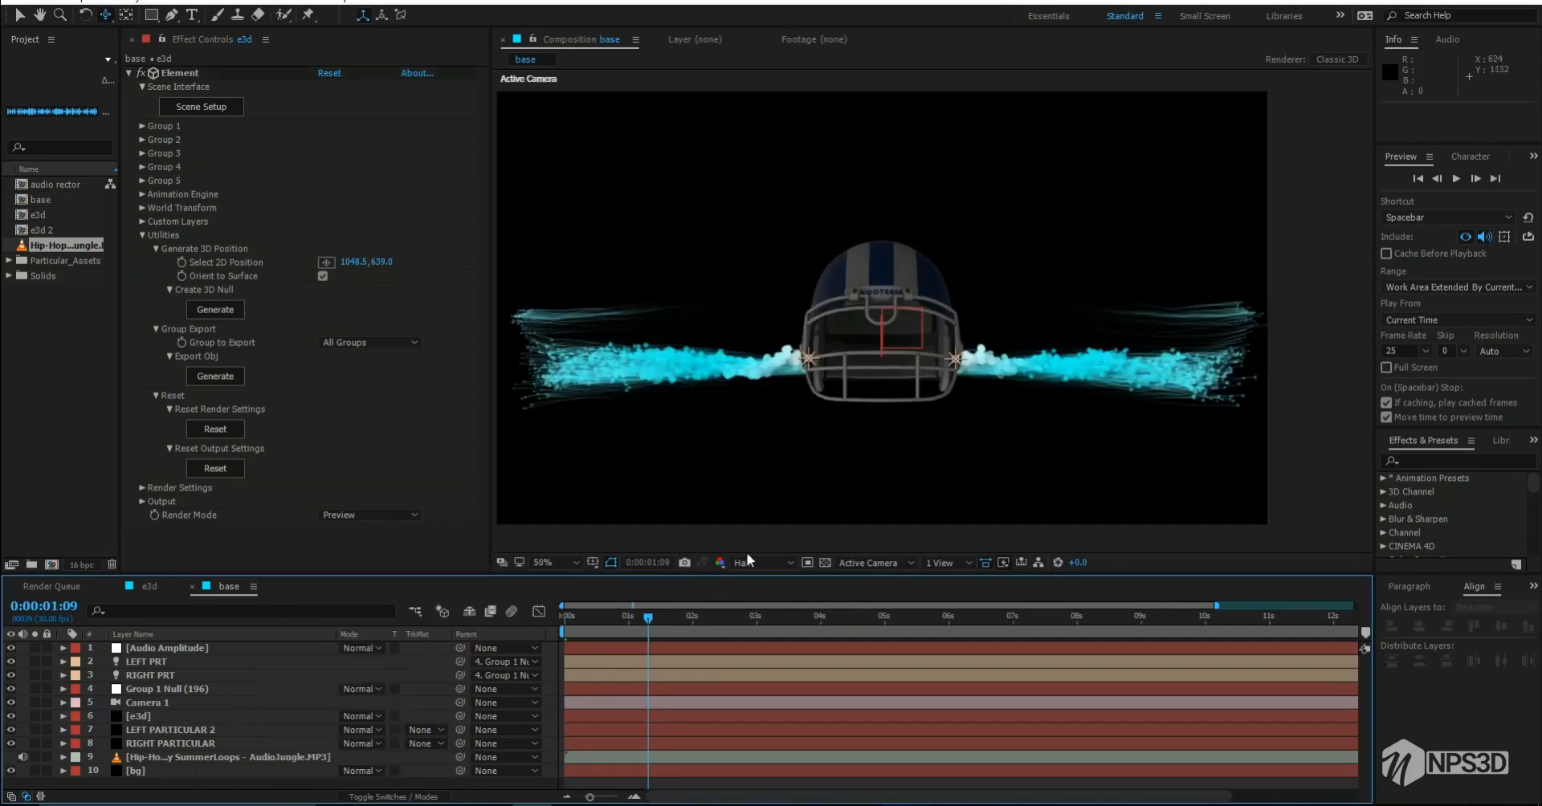
click(726, 621)
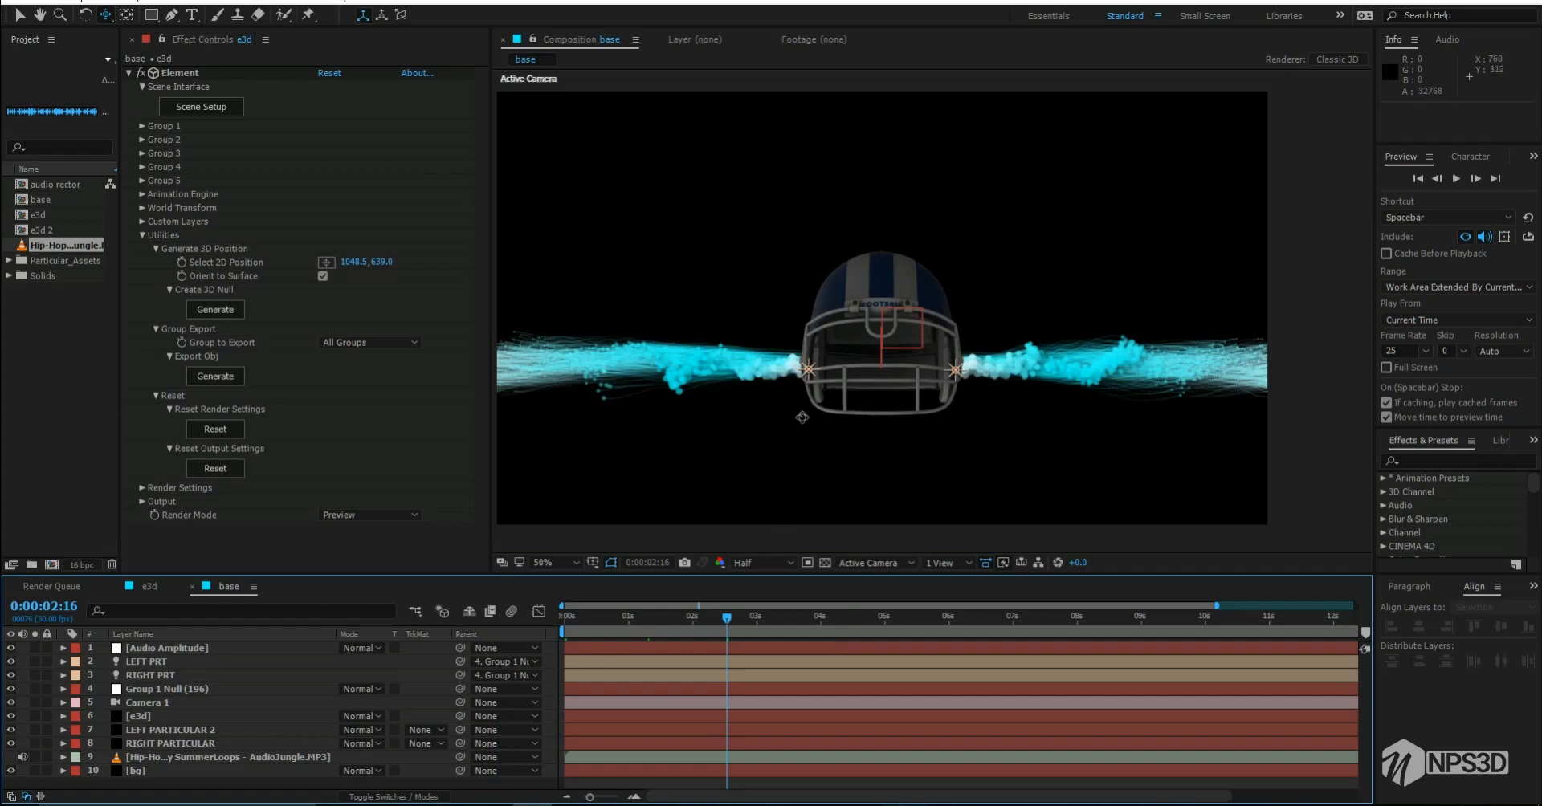
scroll(802, 416, down, 2)
scroll(802, 416, up, 2)
click(827, 616)
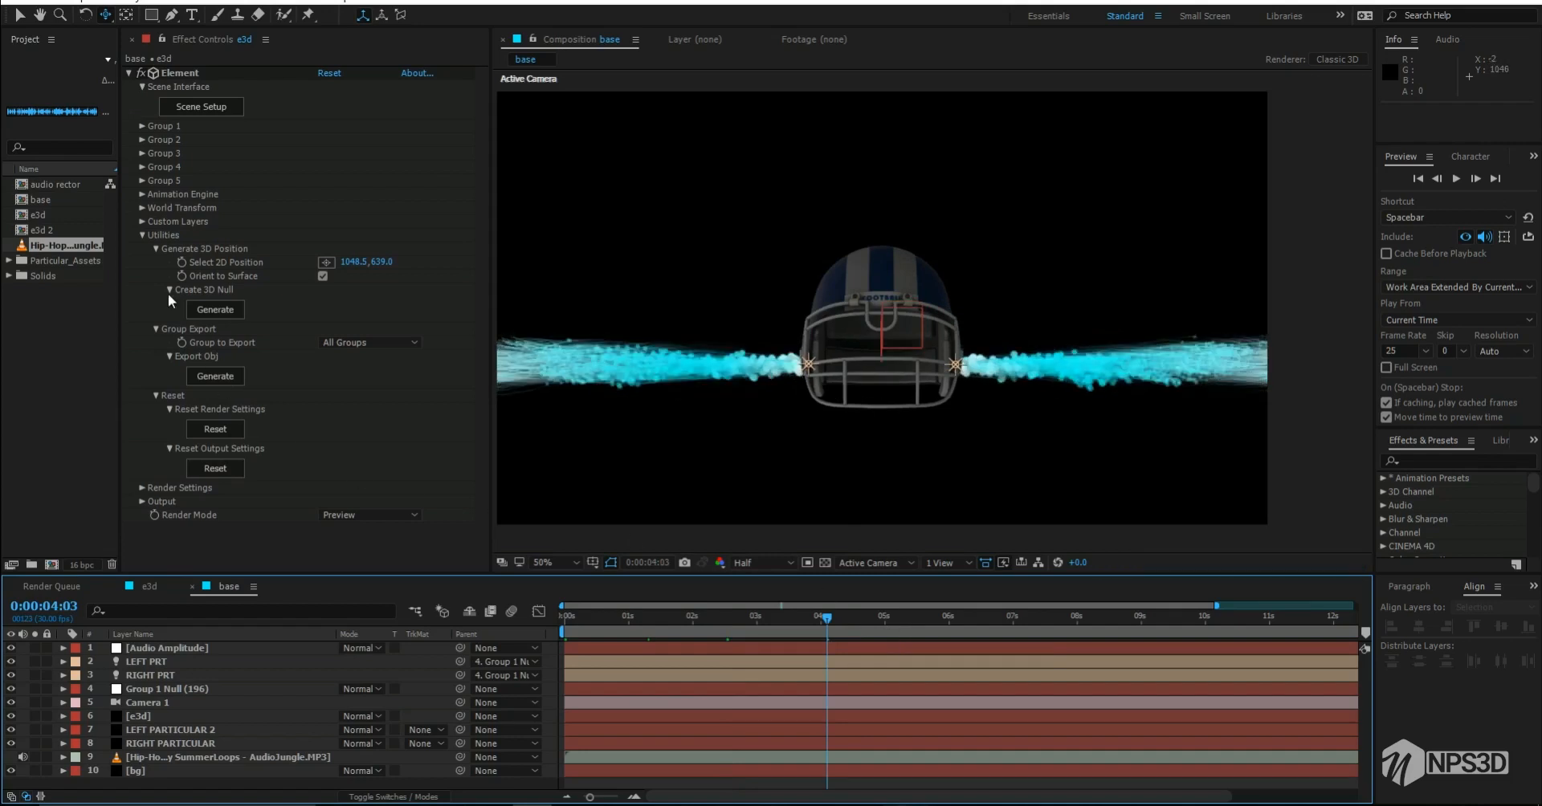
Step: Collapse Element's Utilities and add an Ambient light named Light 1 with a pale cyan colour and 22% intensity
click(143, 235)
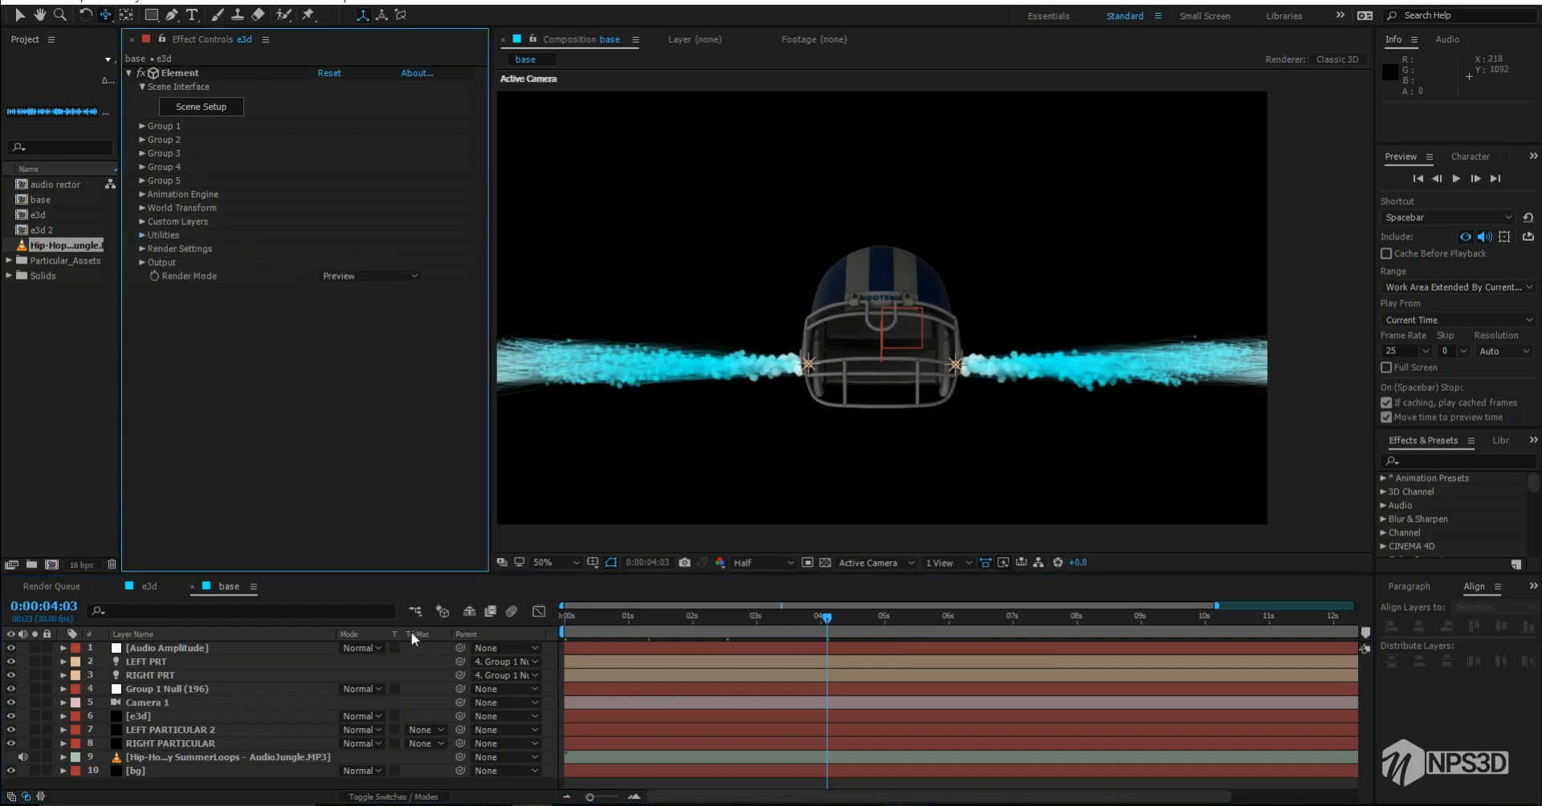
right_click(200, 780)
mouse_move(373, 630)
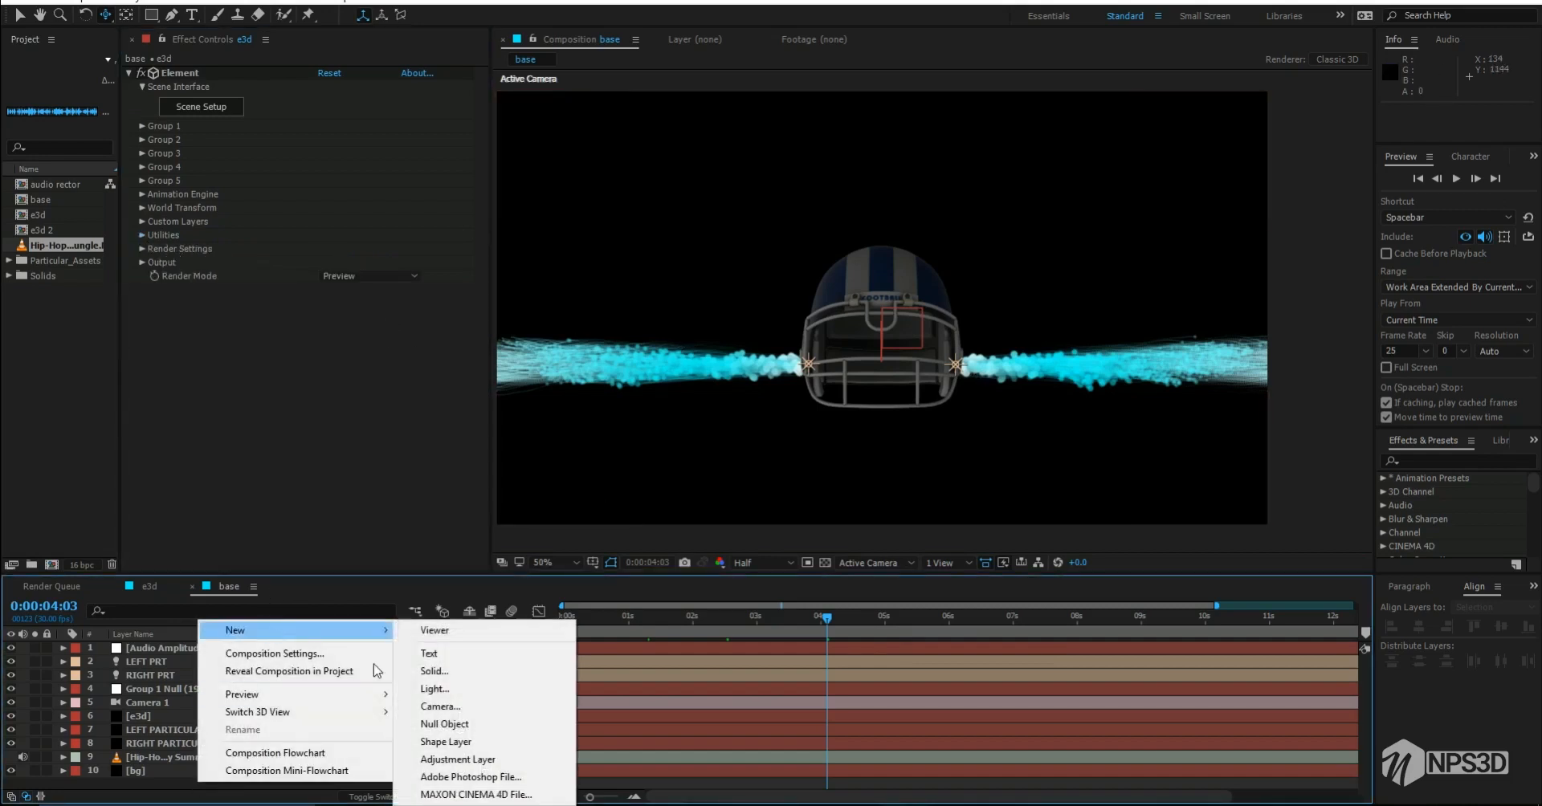
click(434, 688)
click(354, 325)
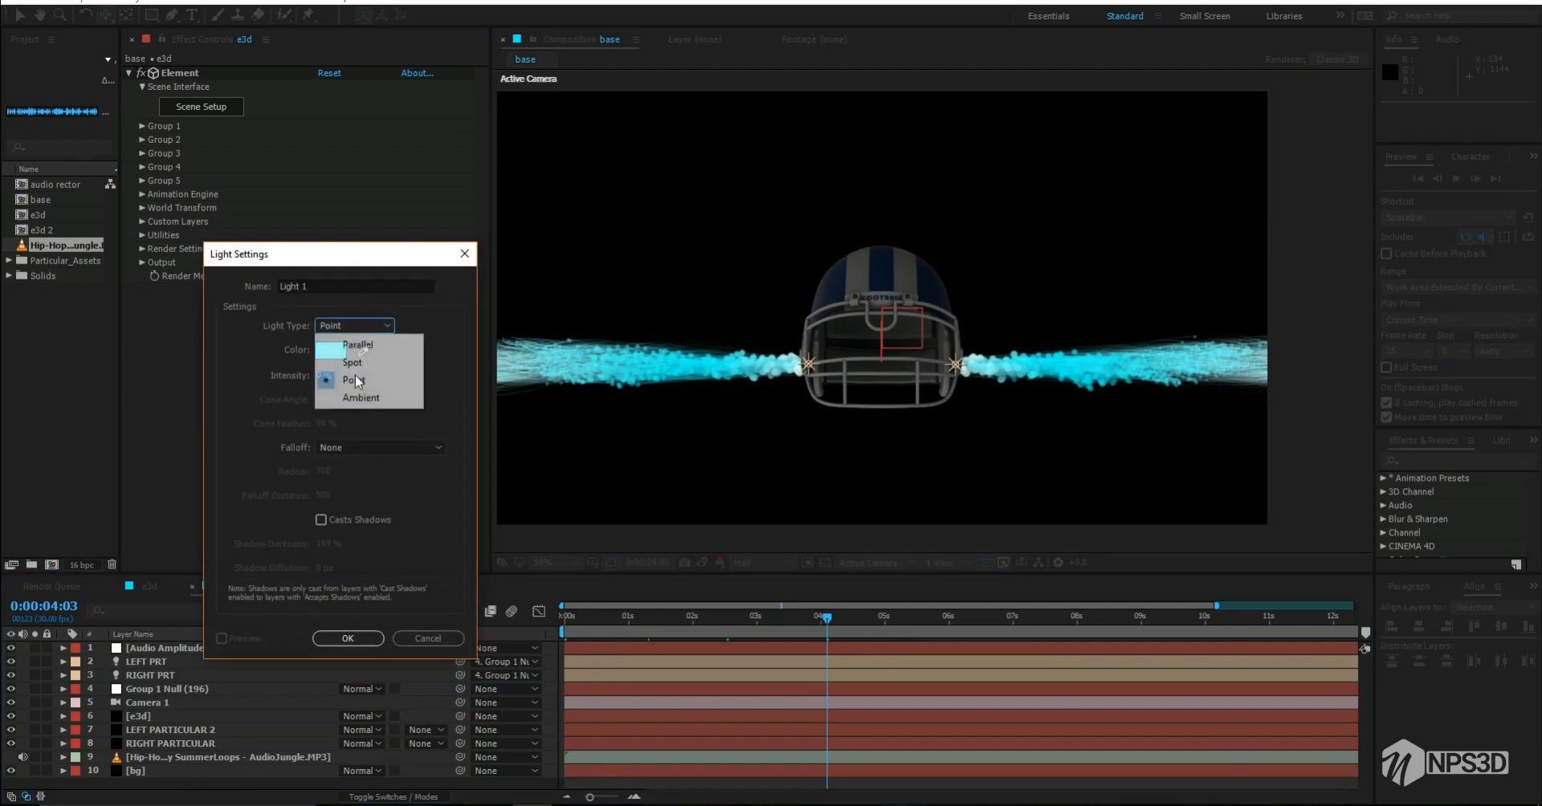
click(357, 398)
click(330, 350)
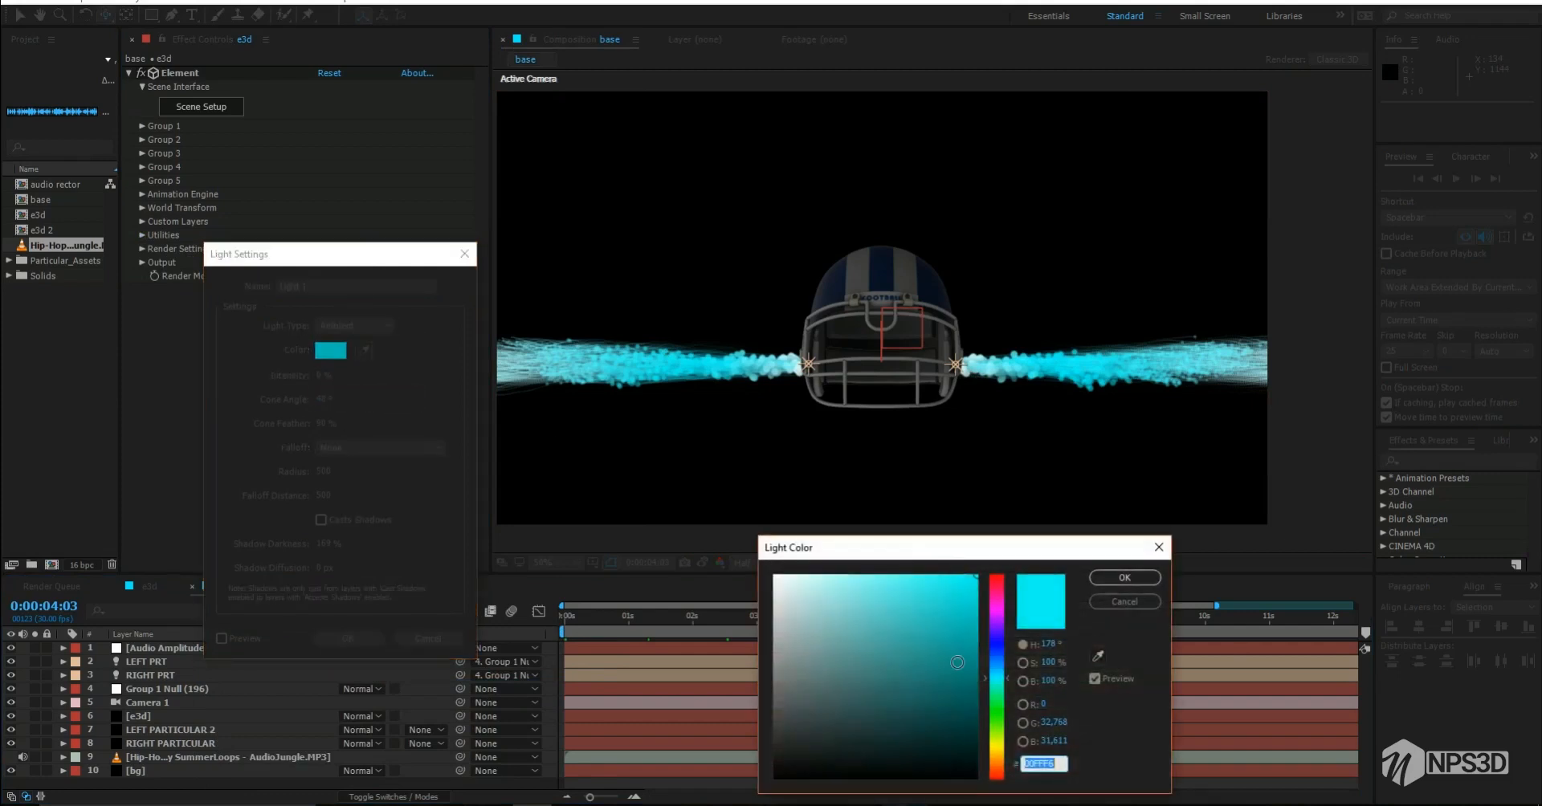
click(832, 602)
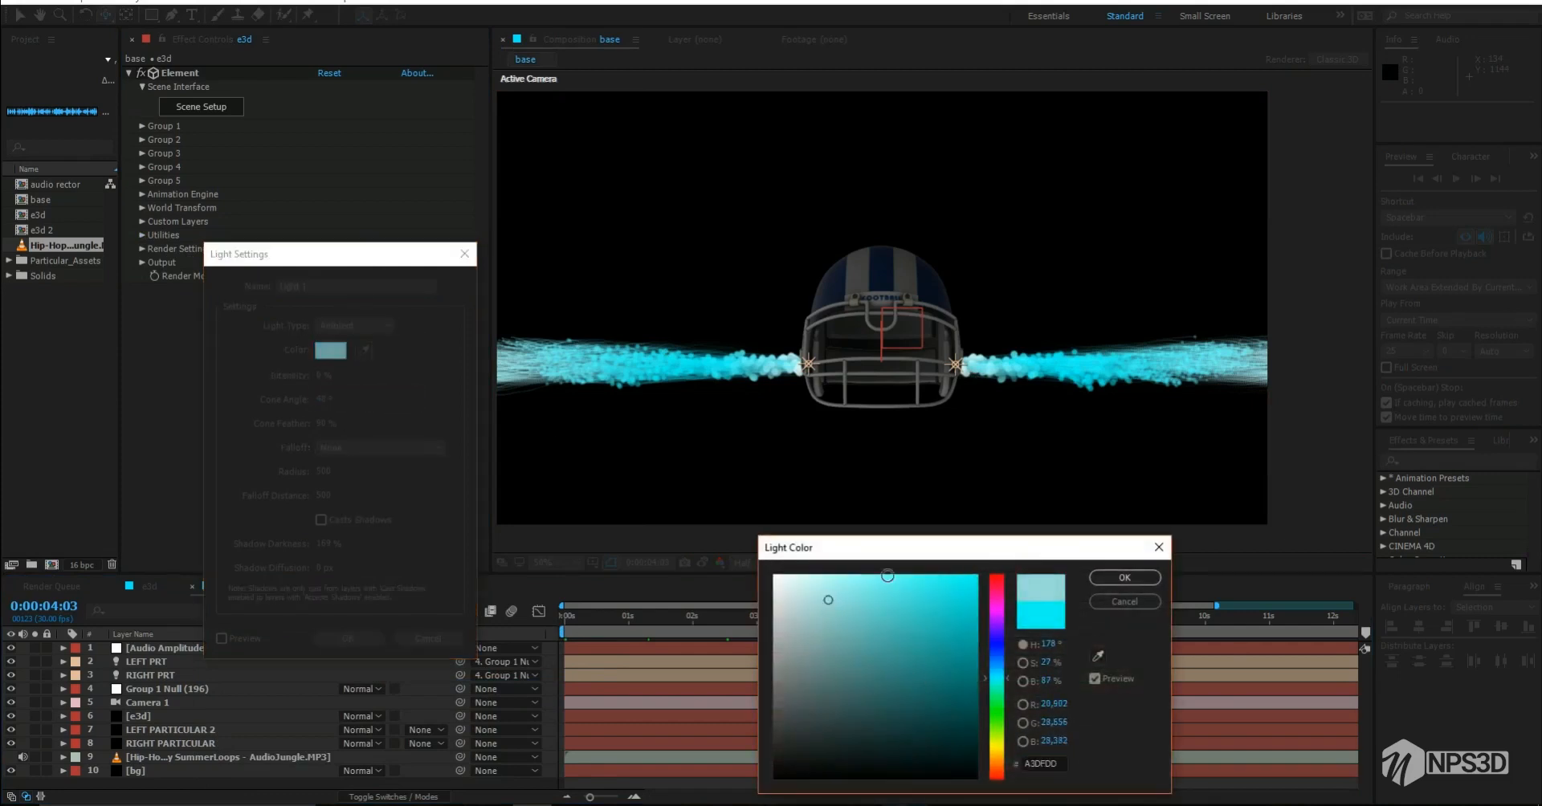
click(1097, 579)
drag(321, 377, 334, 374)
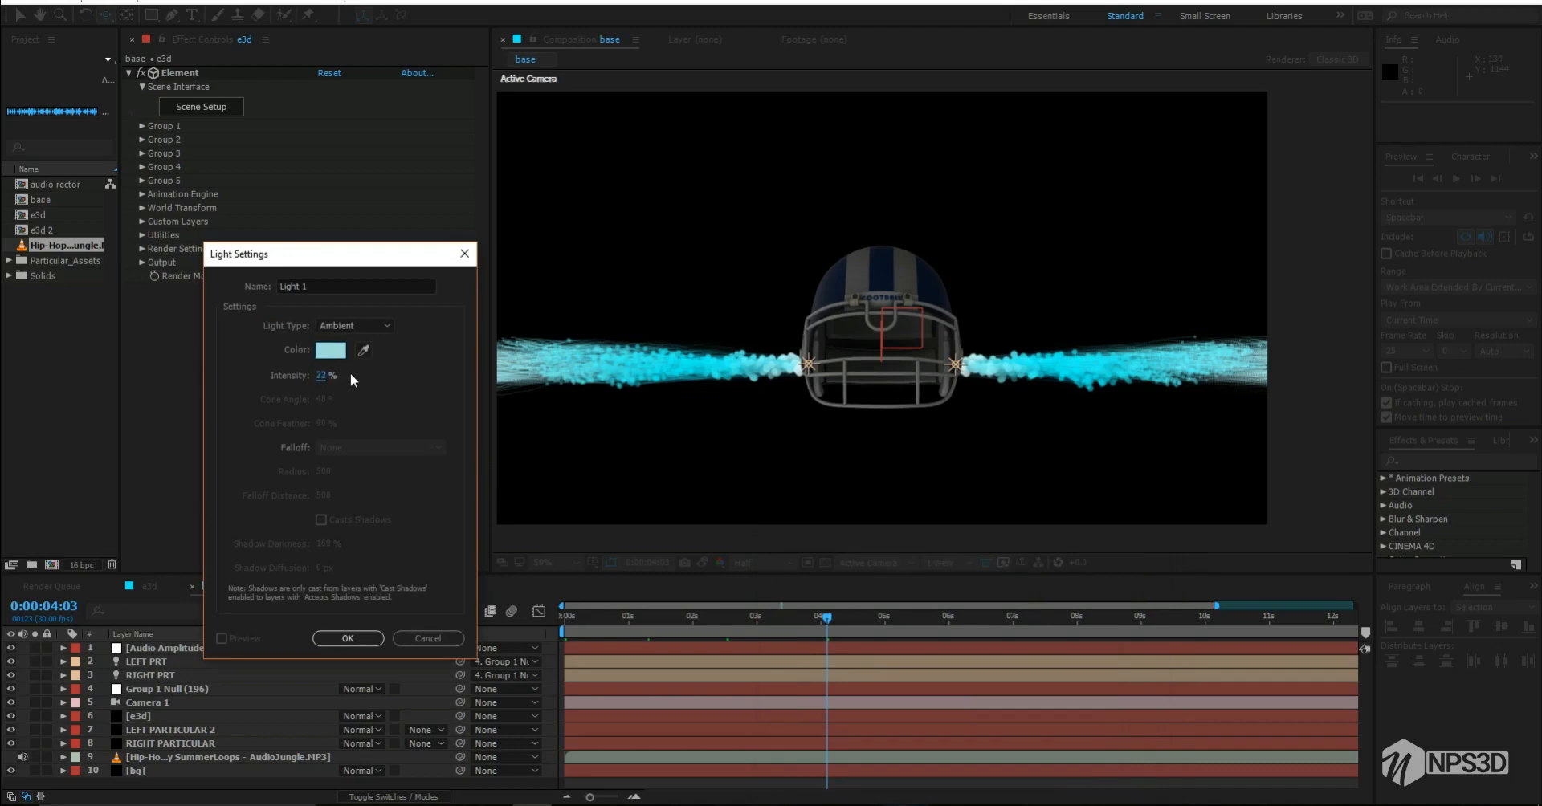
click(354, 640)
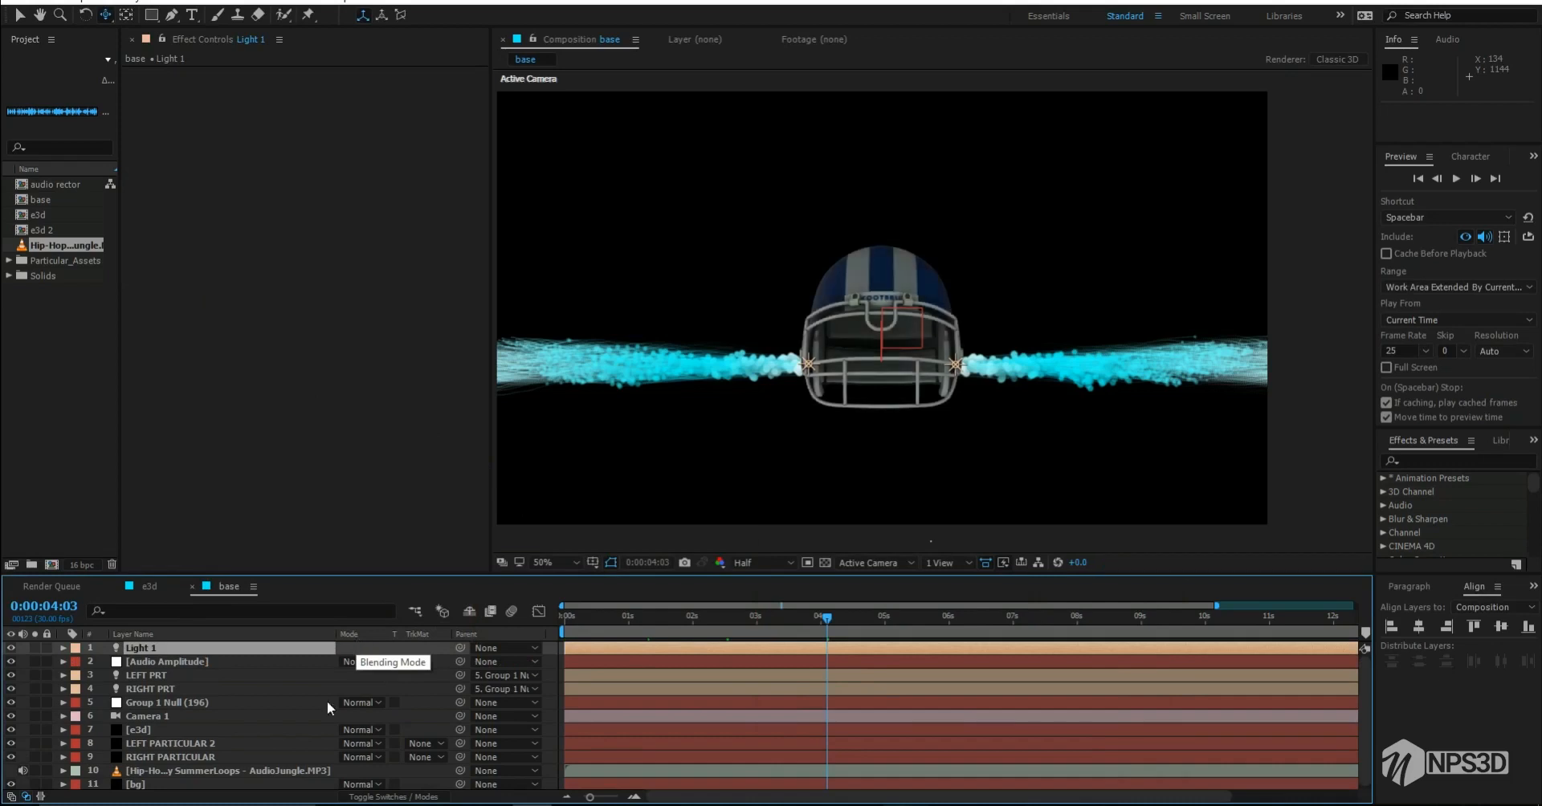
Step: Add a Spot light named Light 2 with the same pale cyan colour and 118% intensity
key(grave)
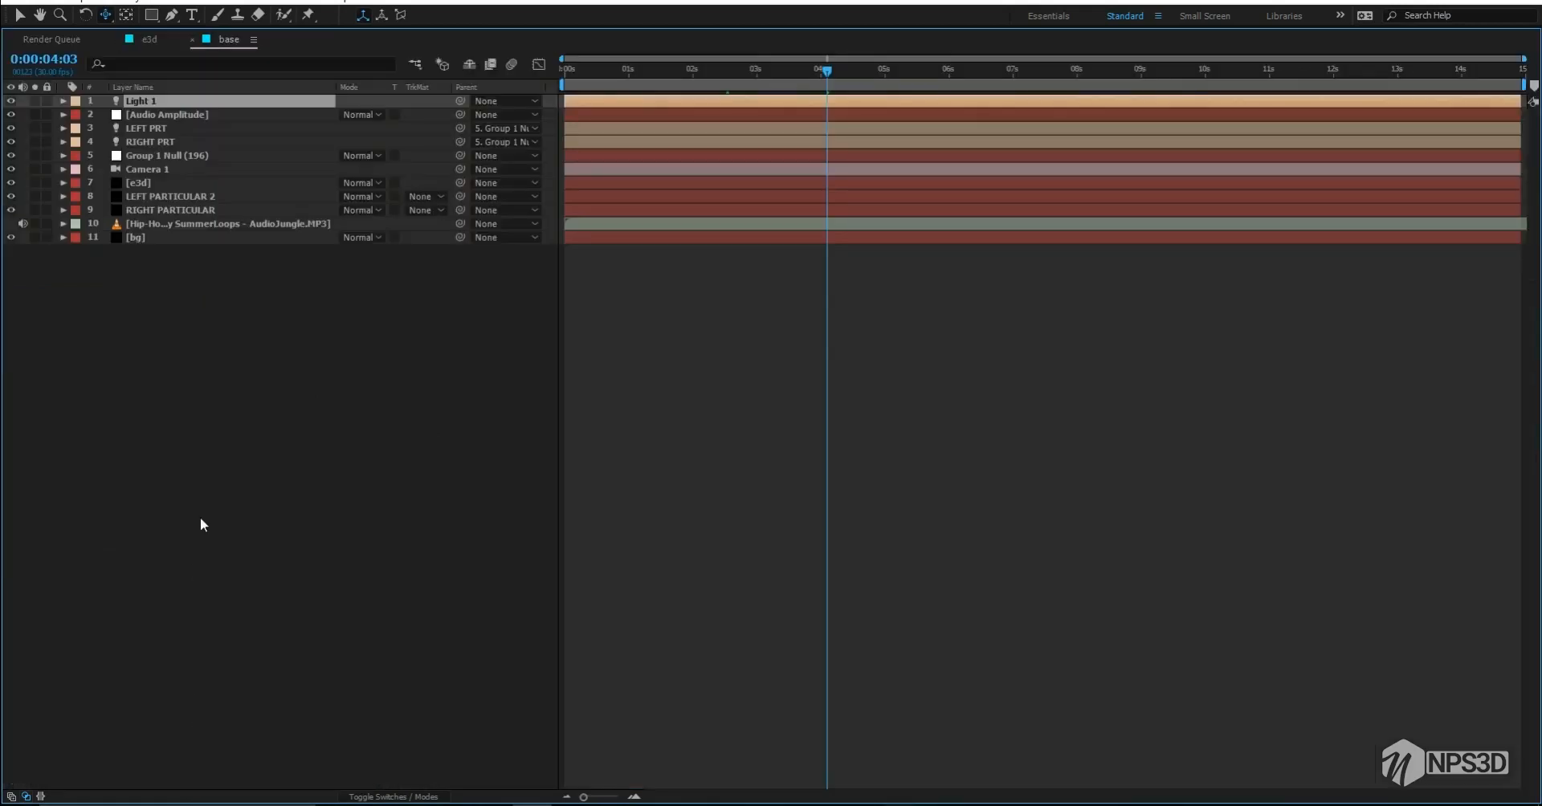
right_click(204, 492)
mouse_move(229, 502)
click(441, 561)
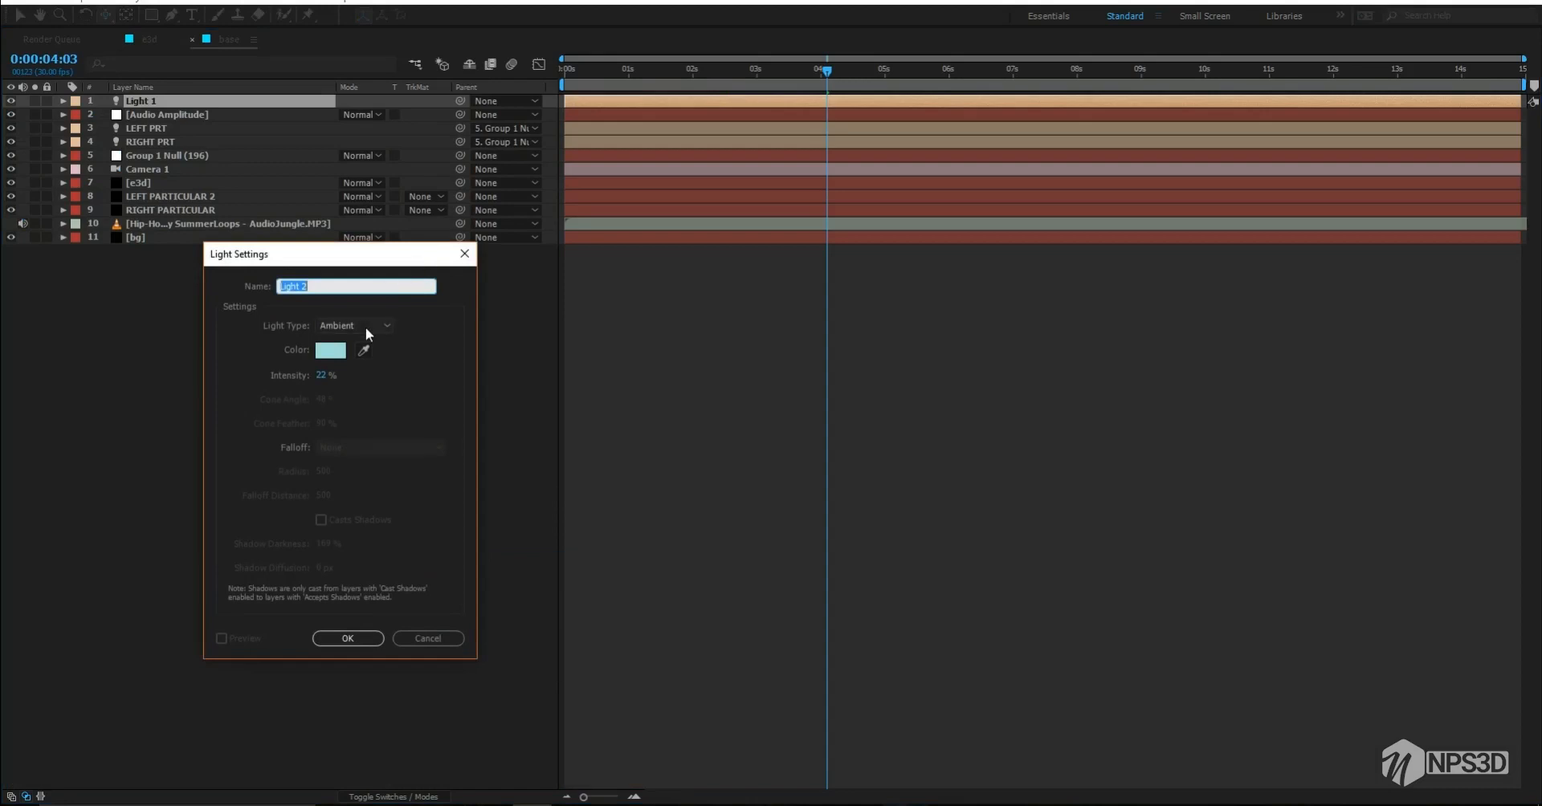
click(366, 325)
click(353, 363)
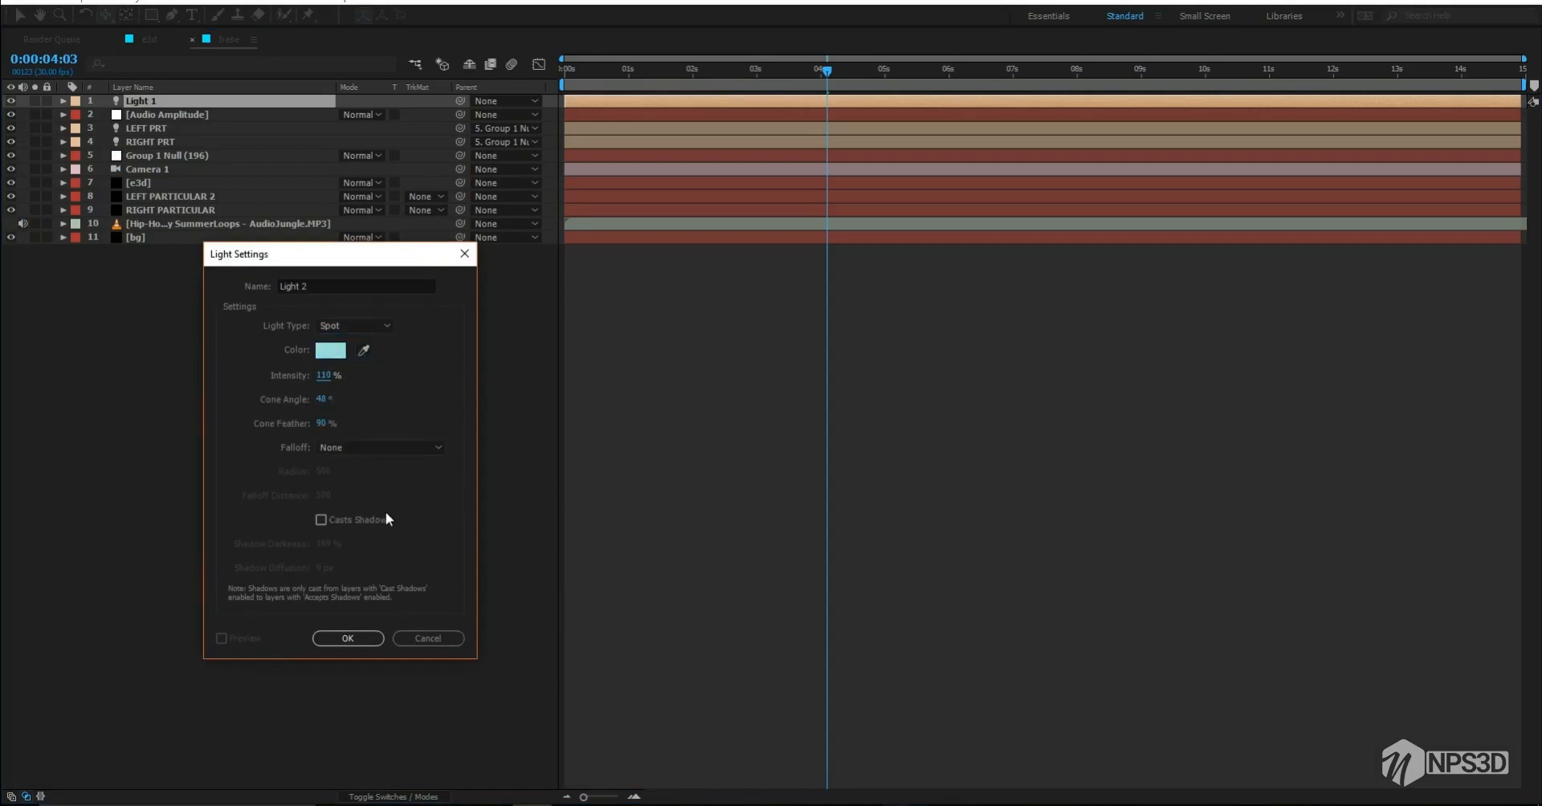
click(354, 644)
key(grave)
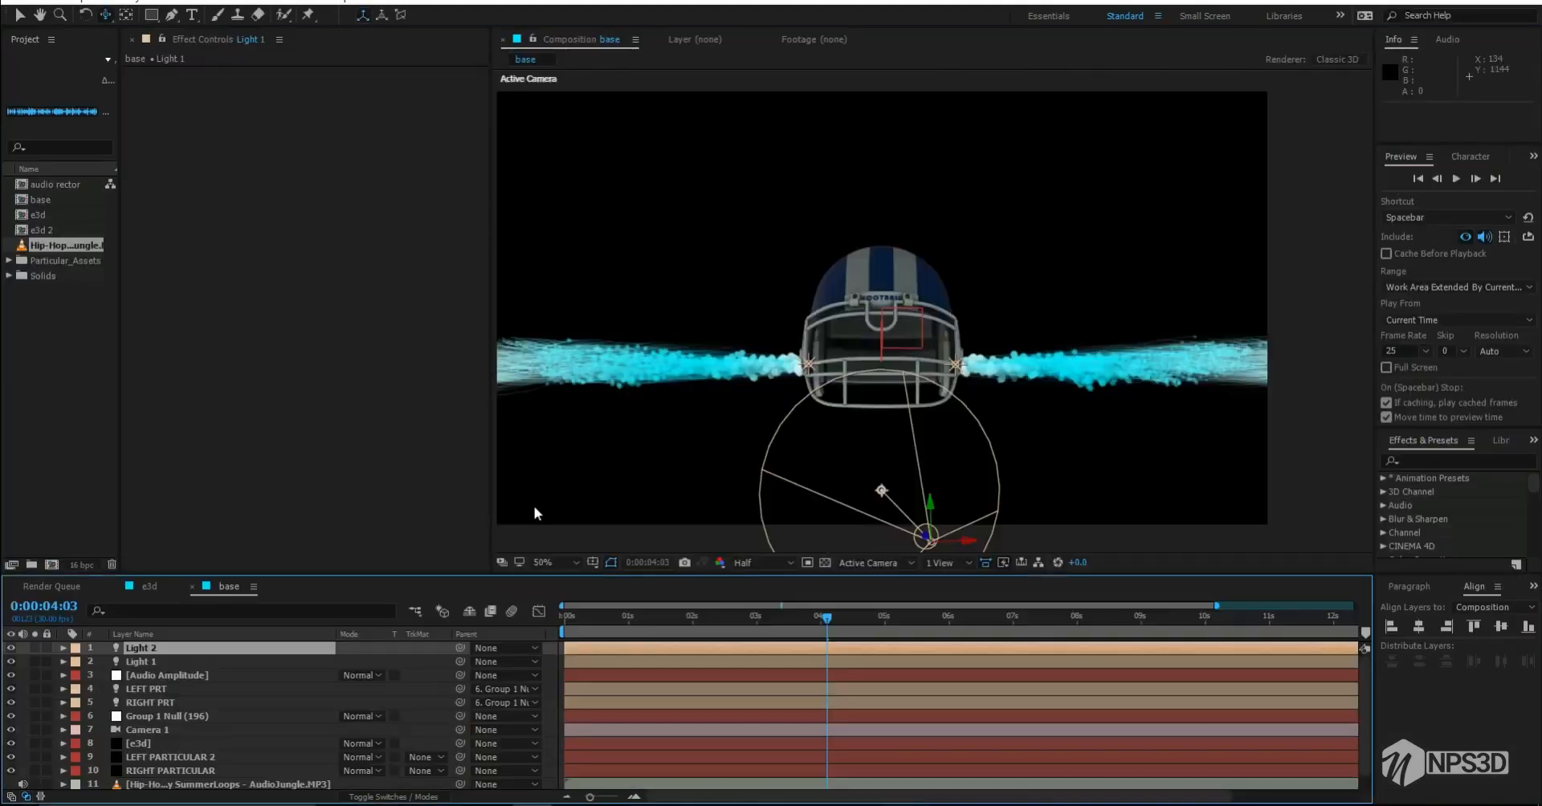
Step: Move Light 2 above the helmet to about 970, -614, -80 in Custom View 1, and solo the e3d layer
click(873, 562)
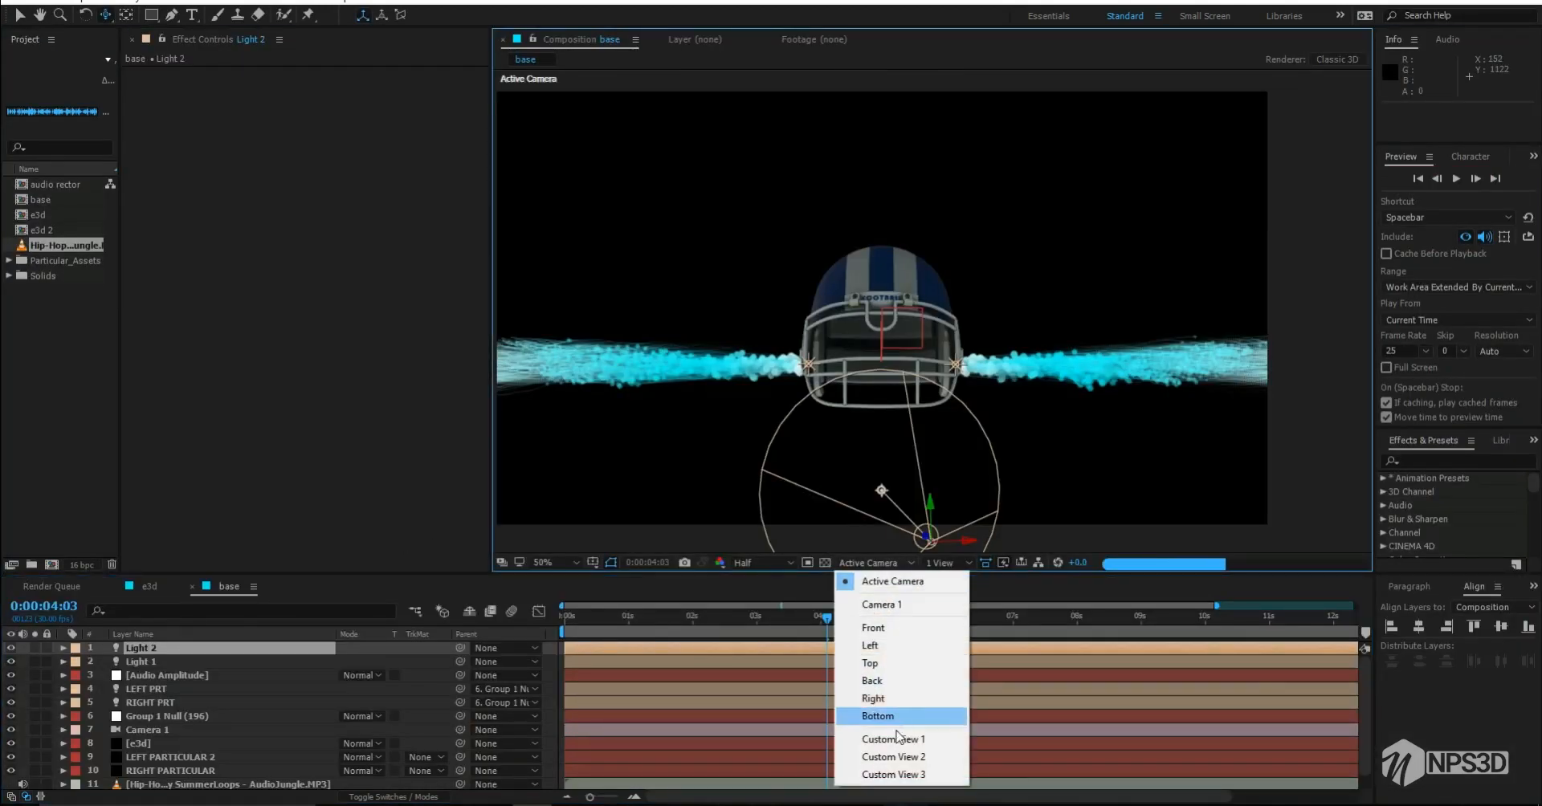
click(884, 741)
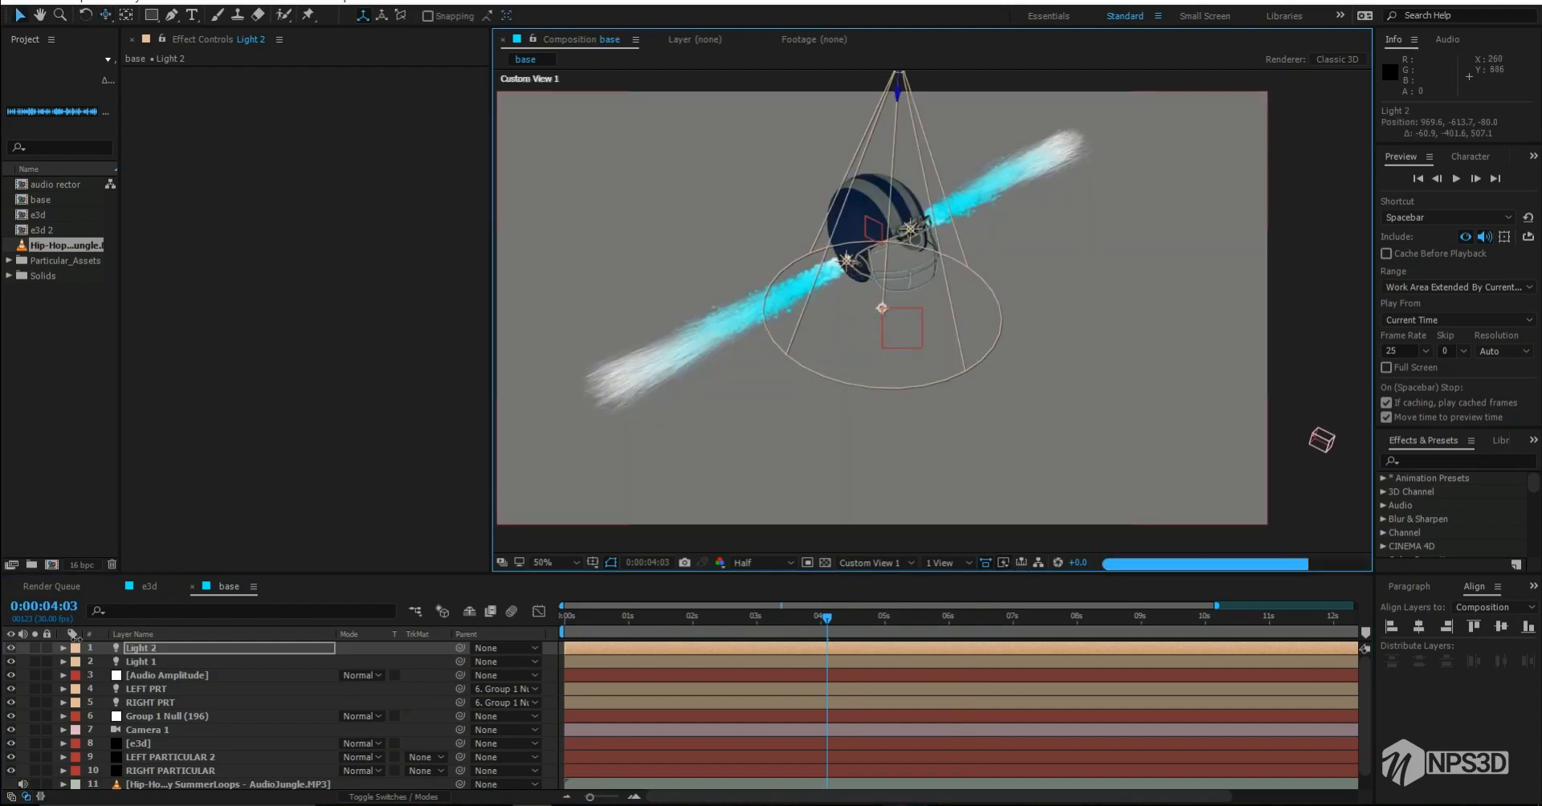
scroll(124, 707, down, 1)
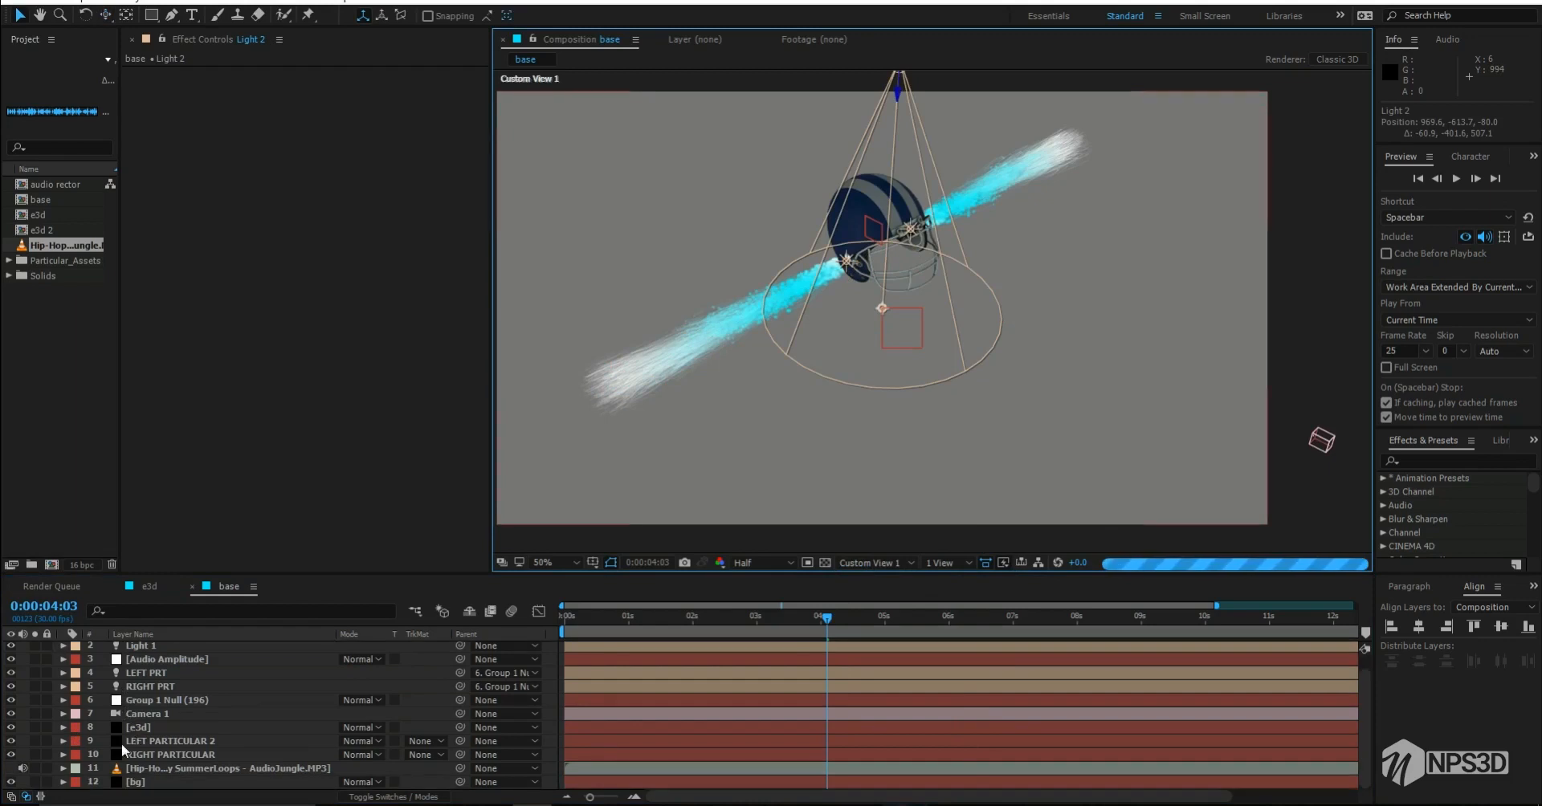
click(40, 727)
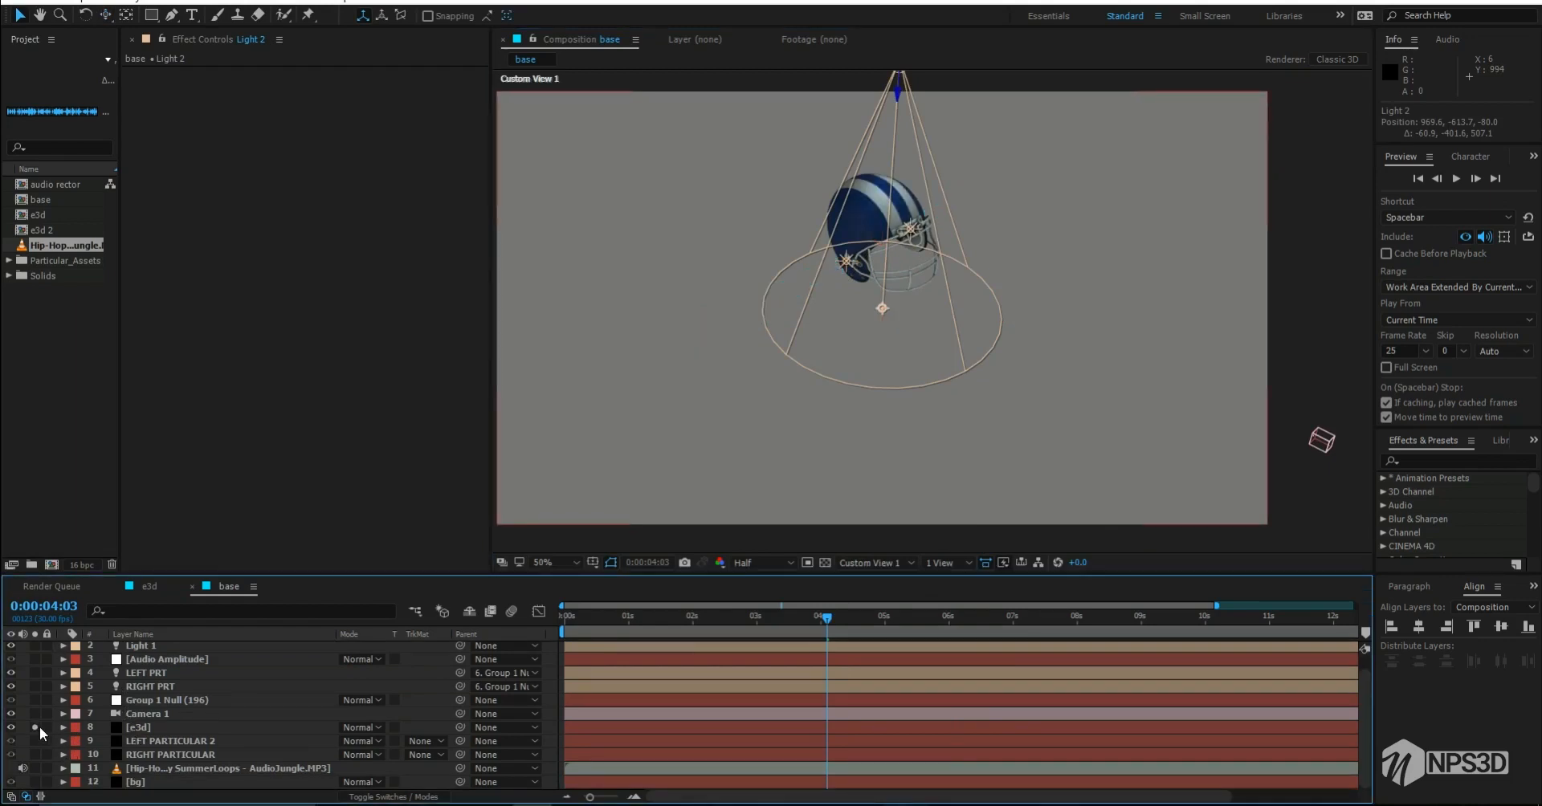
scroll(41, 697, up, 1)
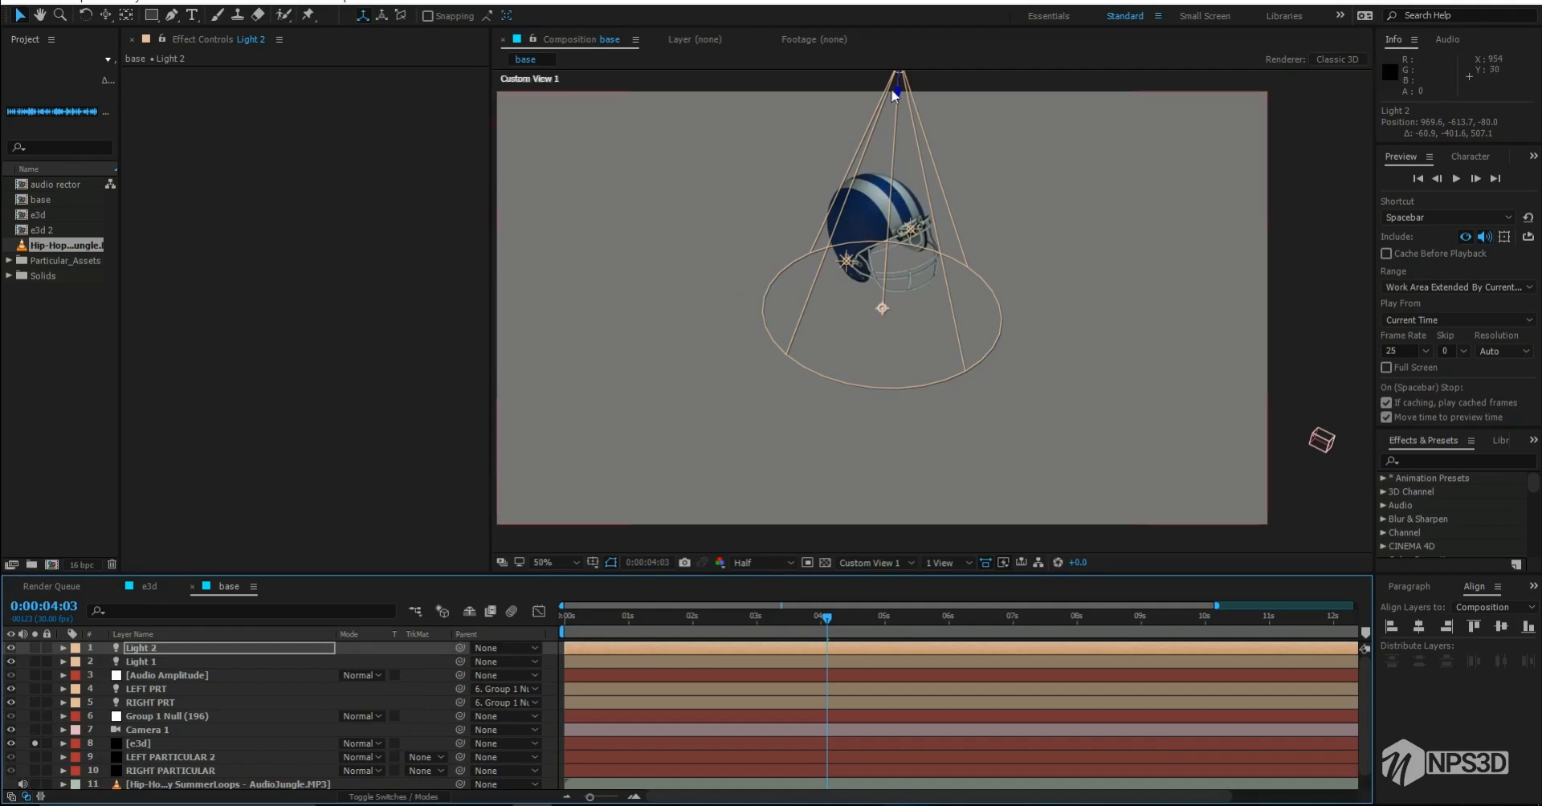
Step: Raise Light 2 further above the helmet to about 972, -863, -97, and return to the Active Camera view
drag(925, 180, 949, 281)
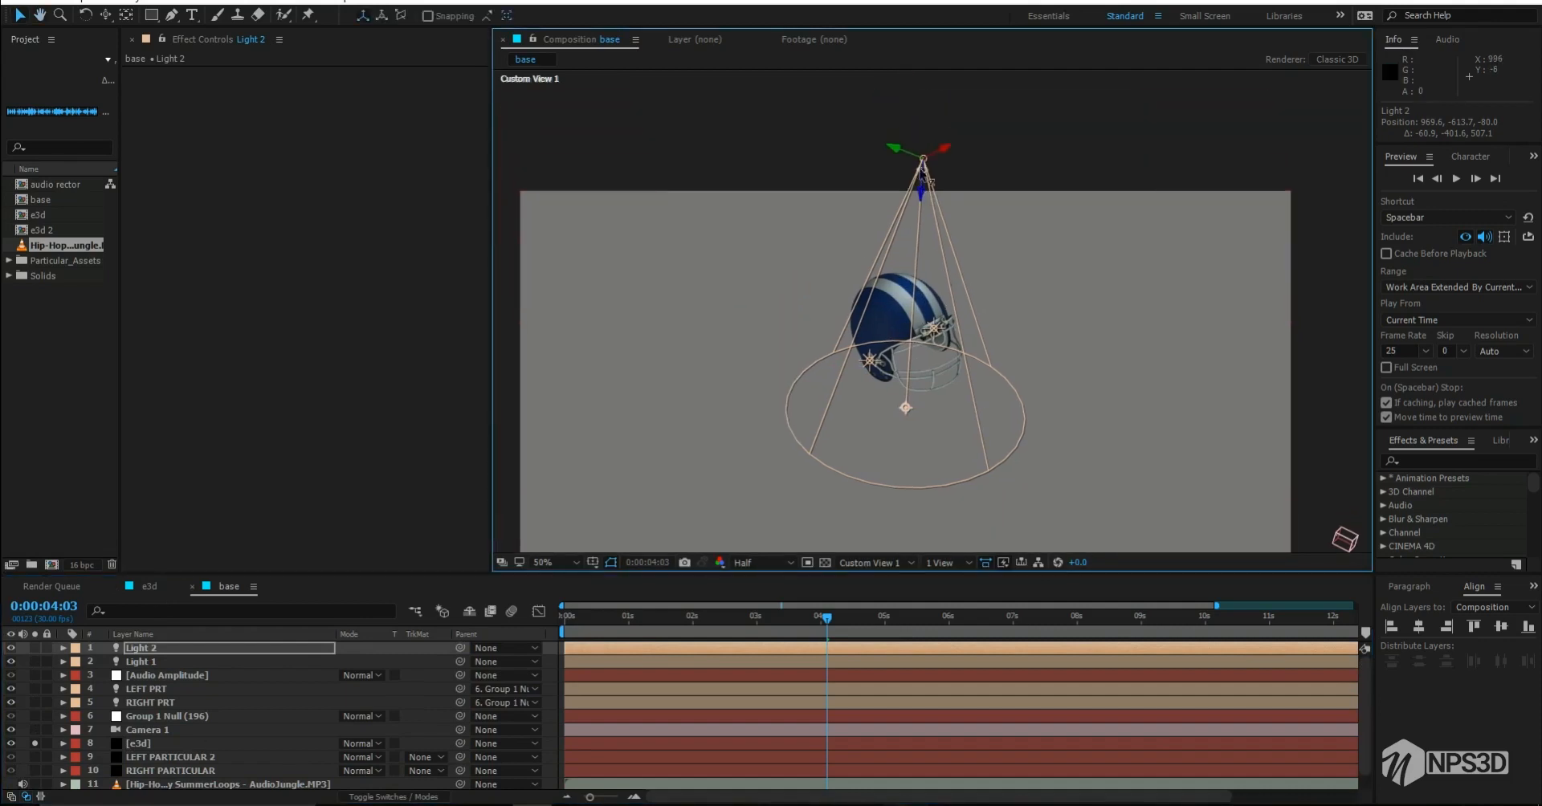
drag(923, 169, 911, 92)
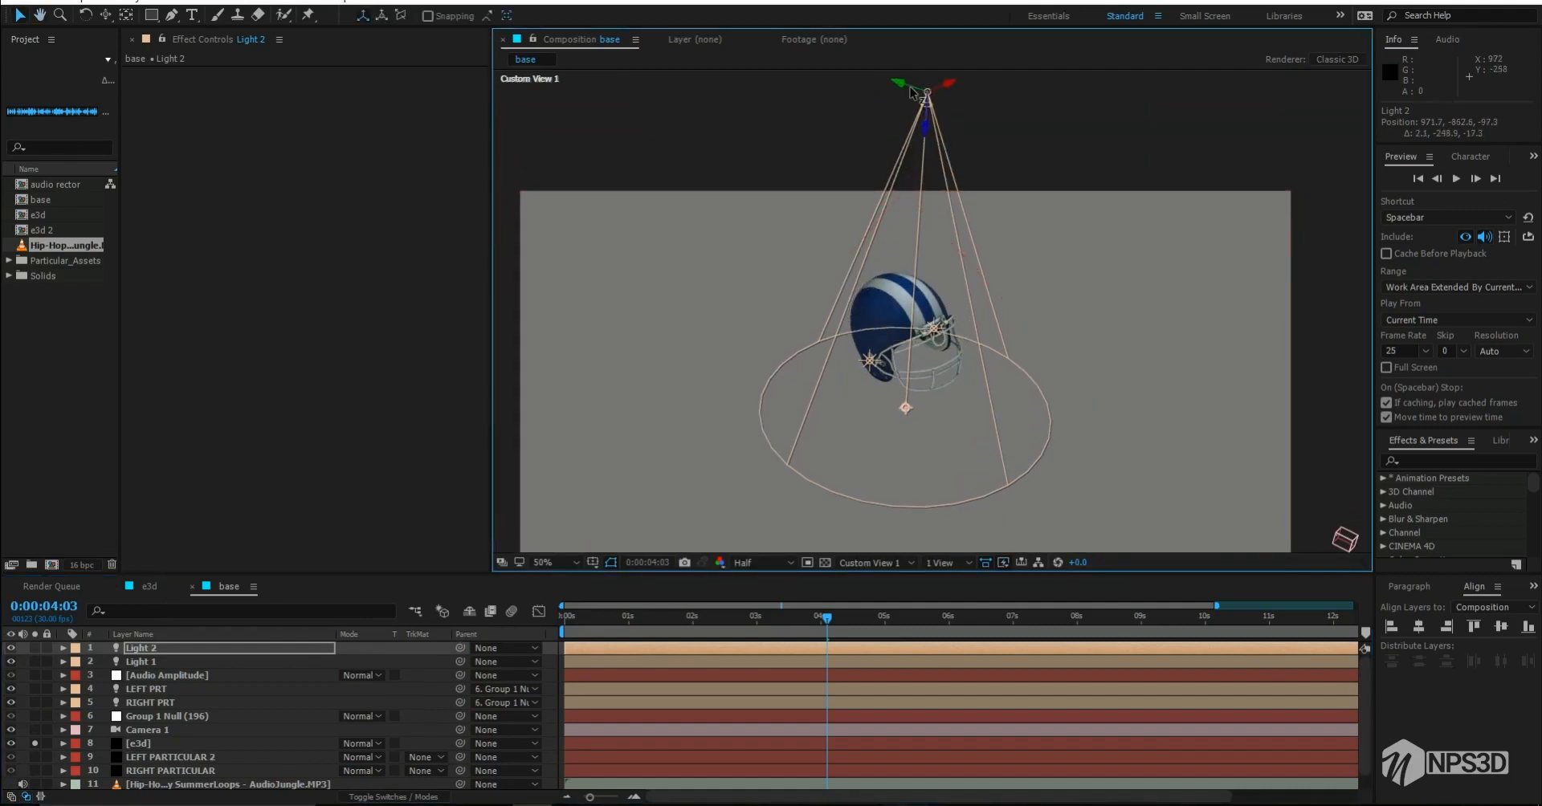
click(860, 565)
click(883, 579)
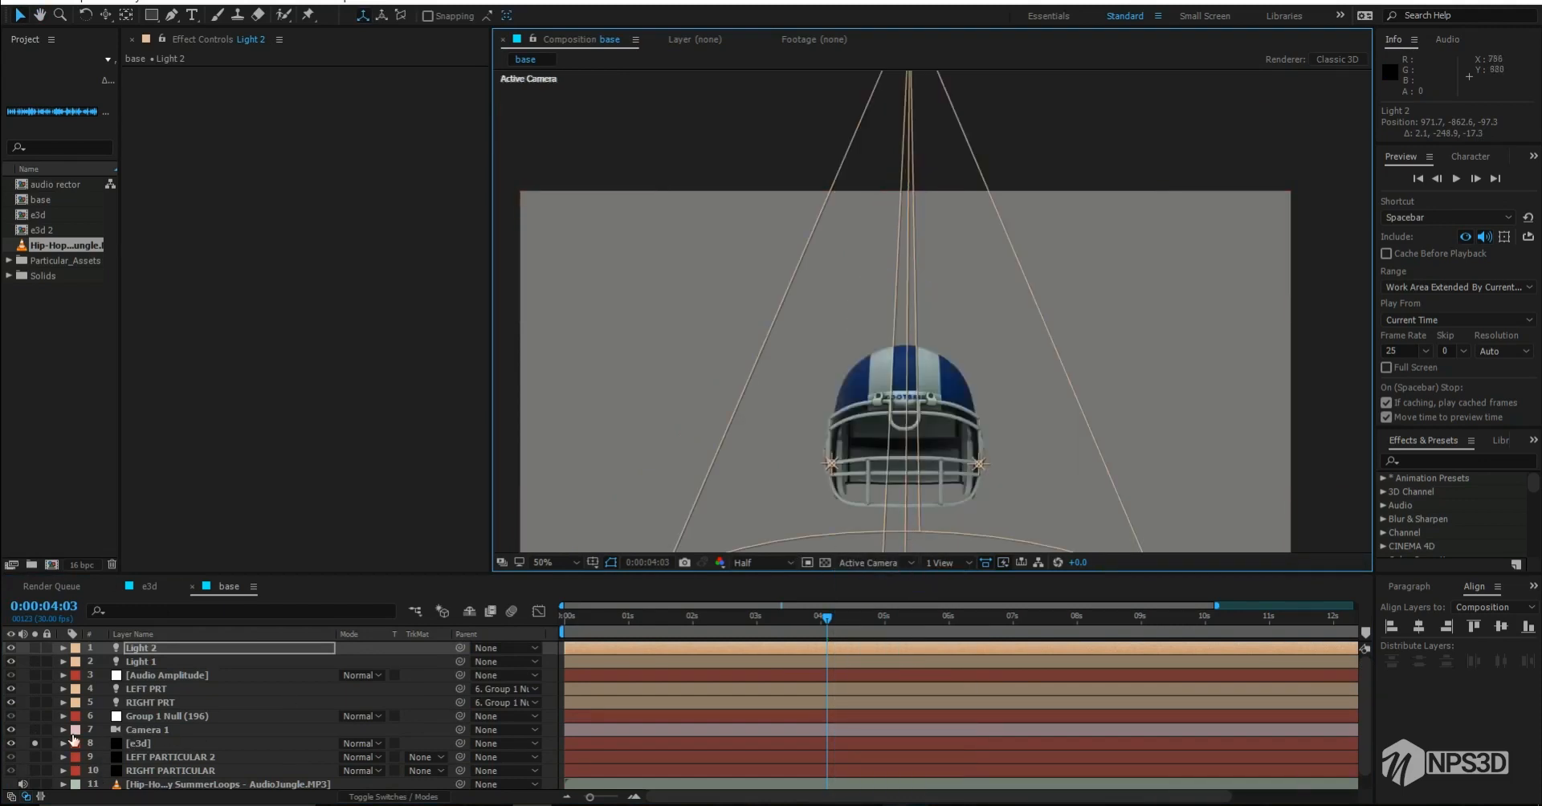
Step: Turn off solo on the e3d layer and set Light 2's intensity to 361%
click(33, 744)
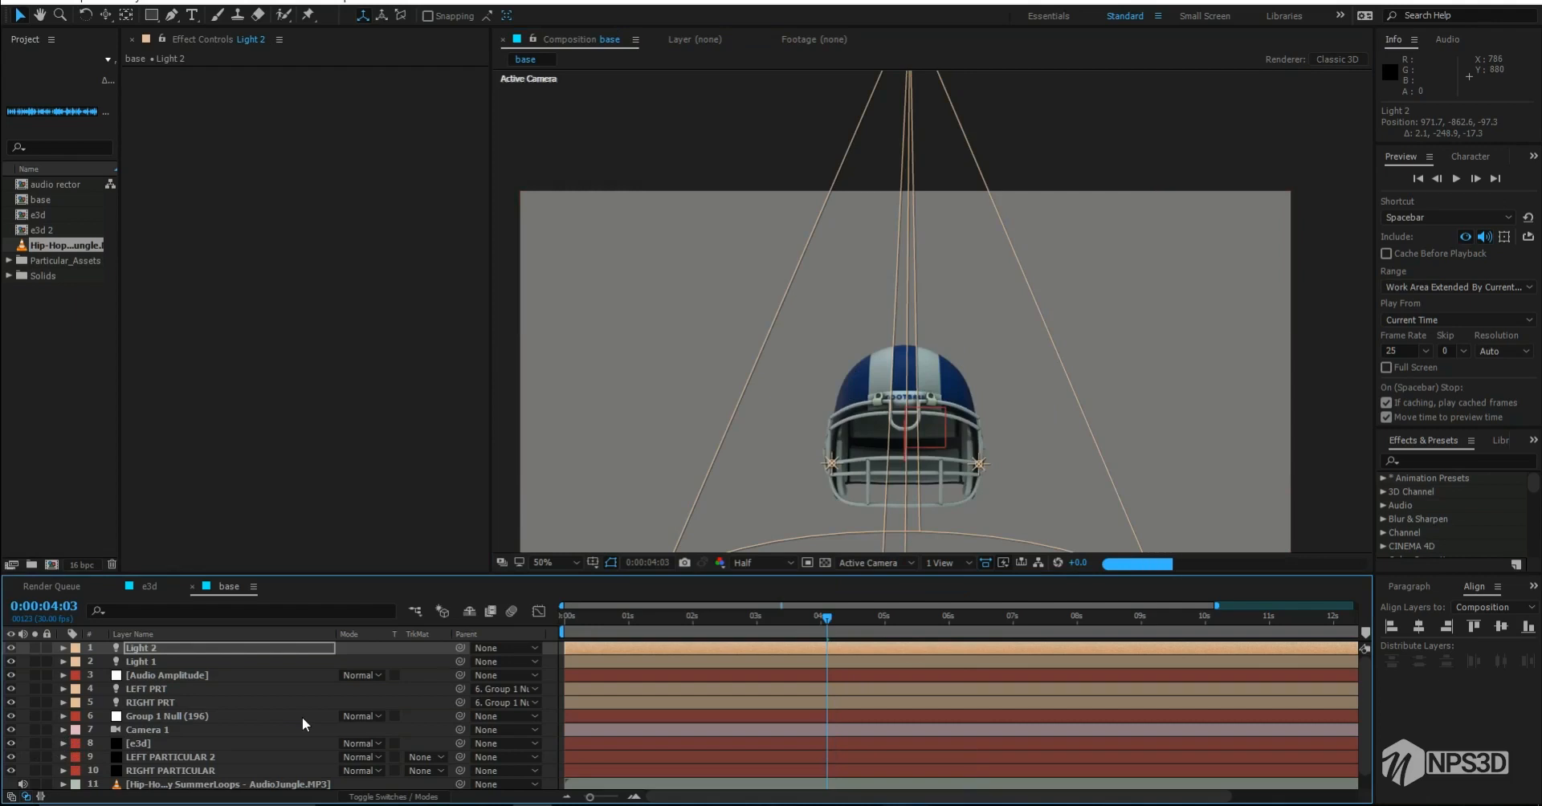
click(555, 565)
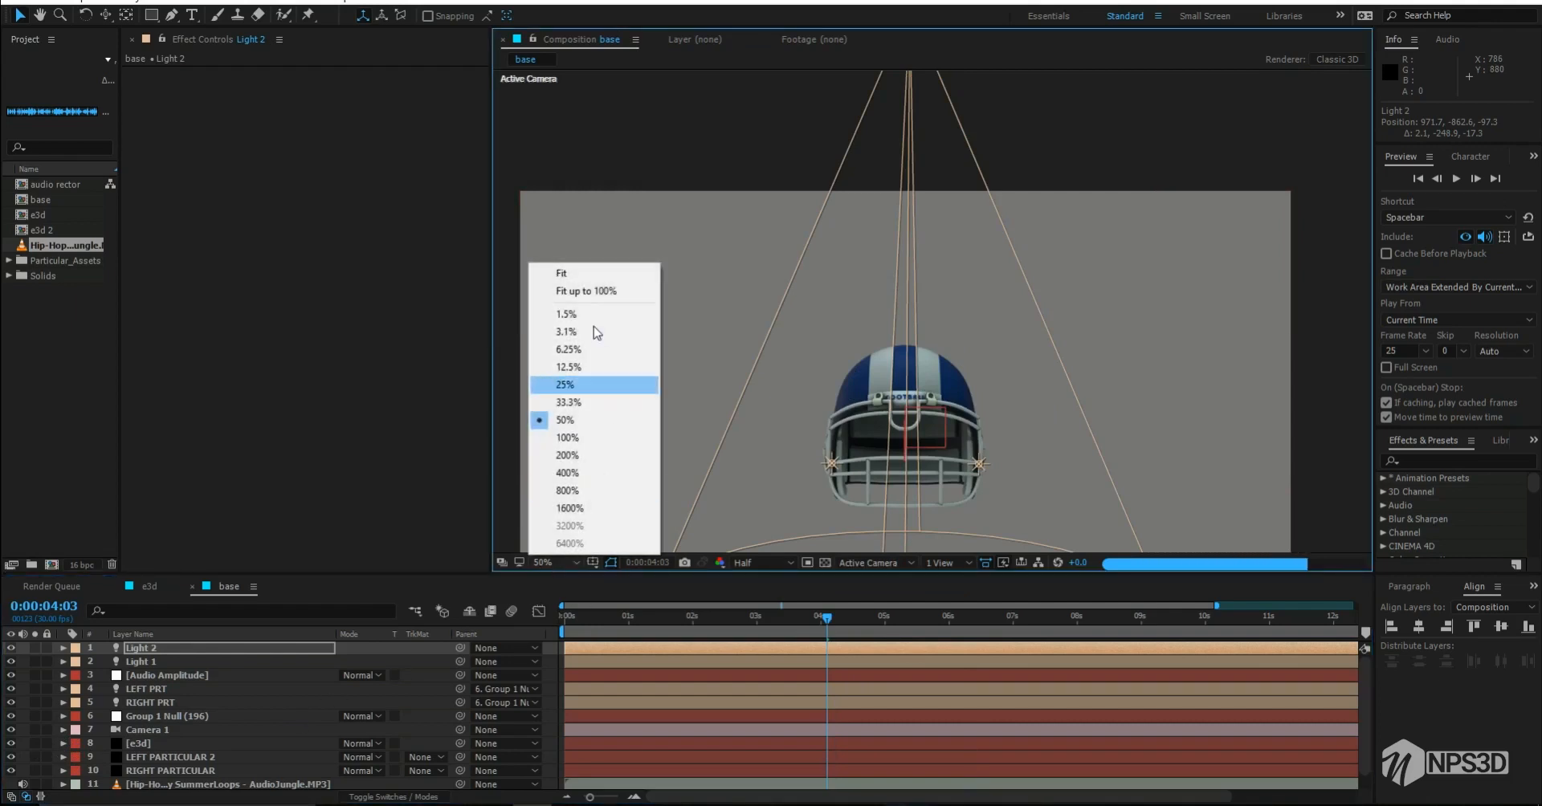
click(576, 271)
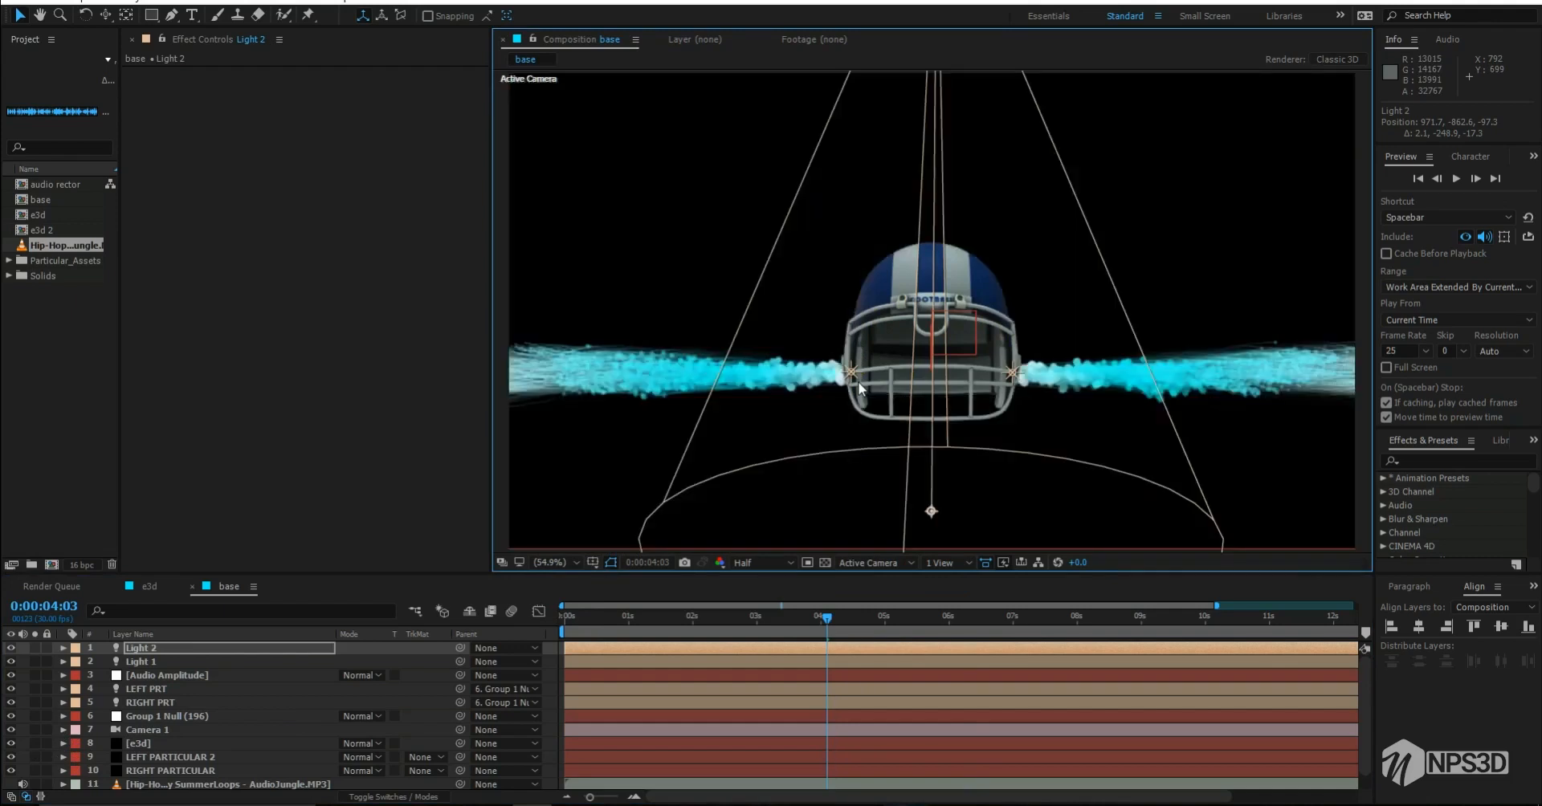
double_click(162, 652)
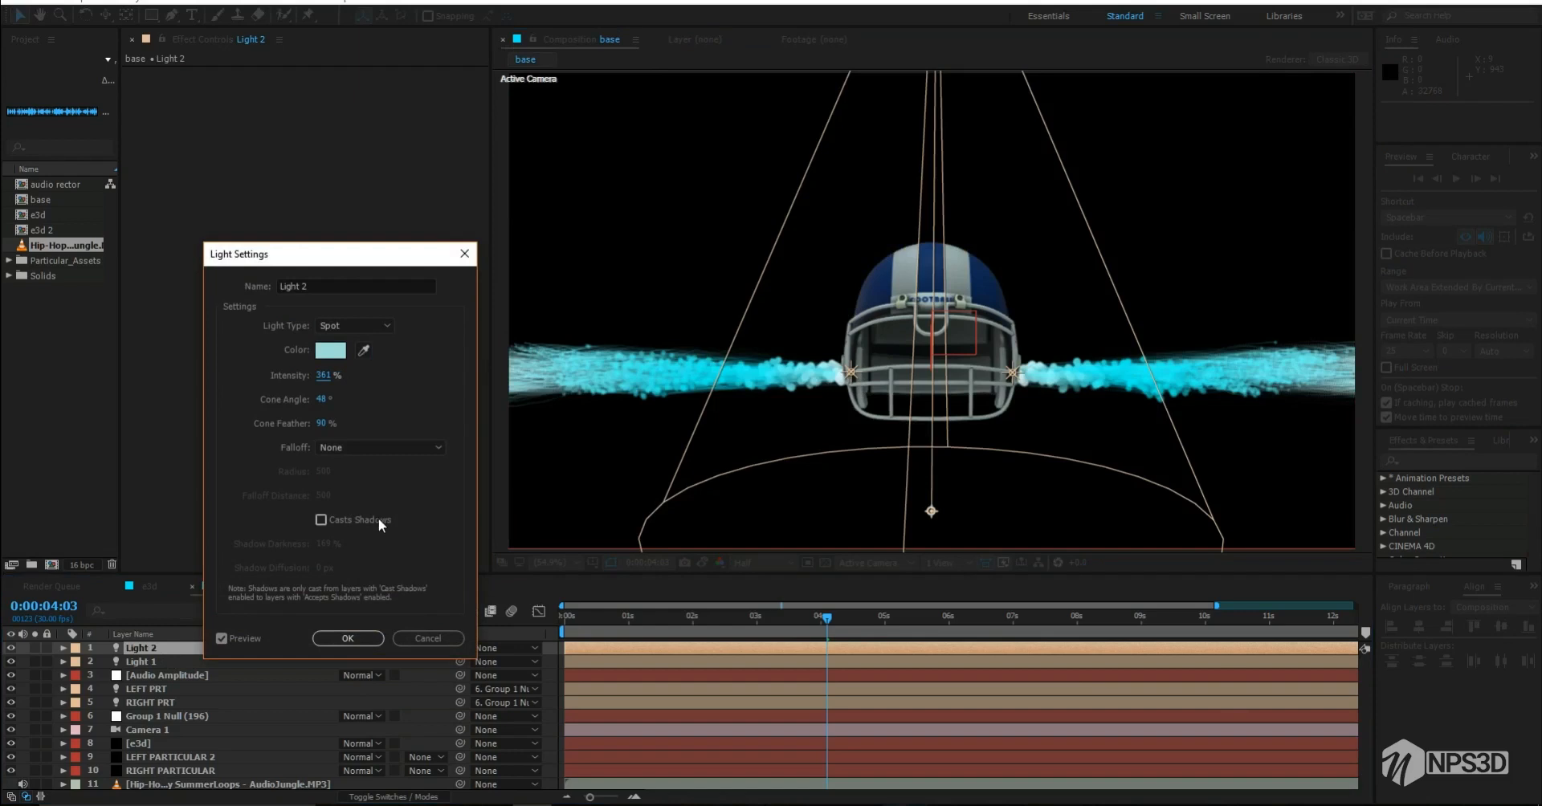
click(349, 639)
Step: Apply the Gradient Ramp effect to the bg layer
scroll(210, 694, down, 2)
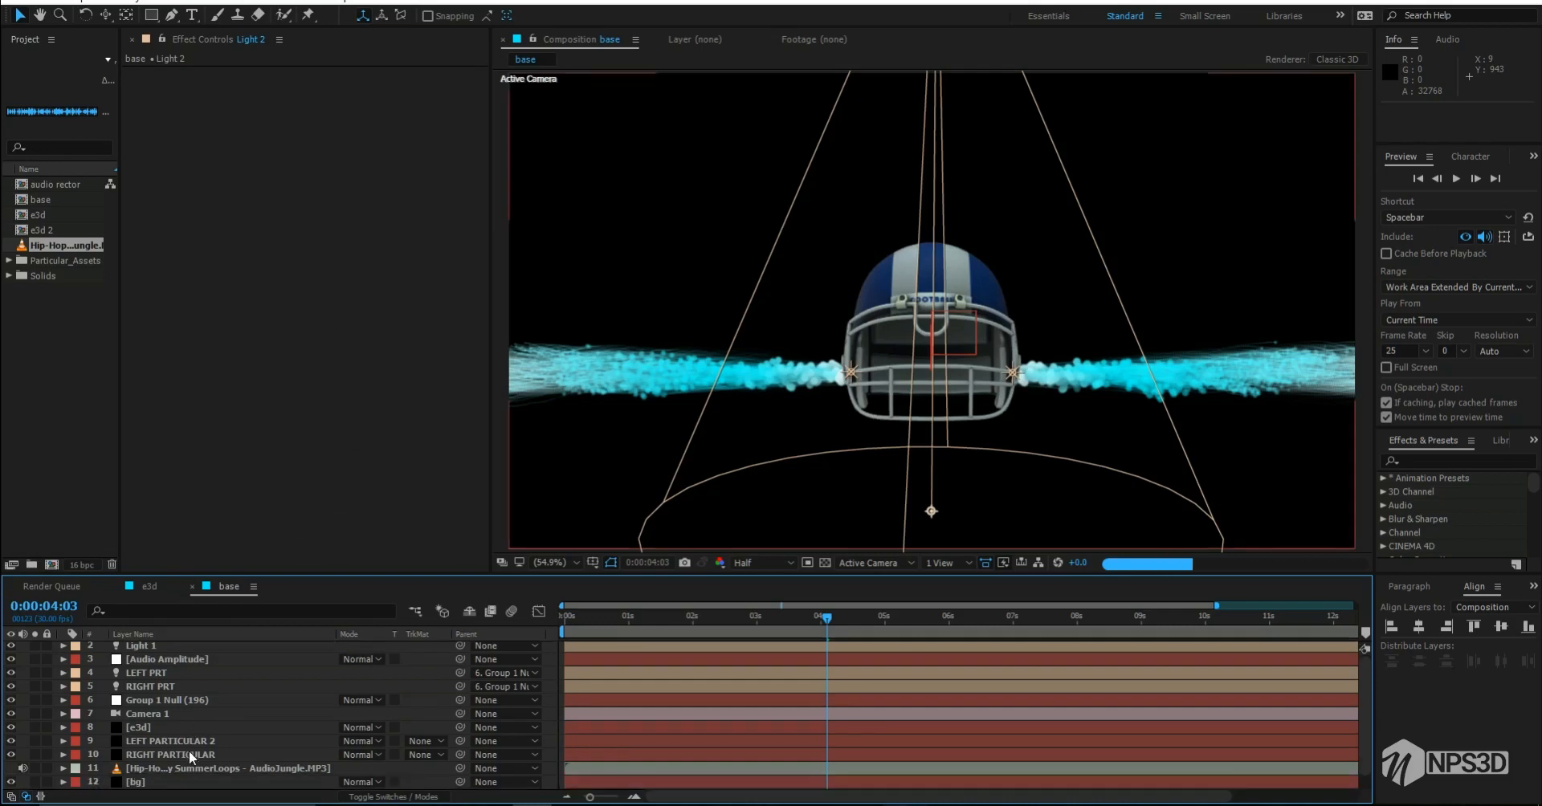
click(141, 783)
right_click(235, 272)
key(ctrl+space)
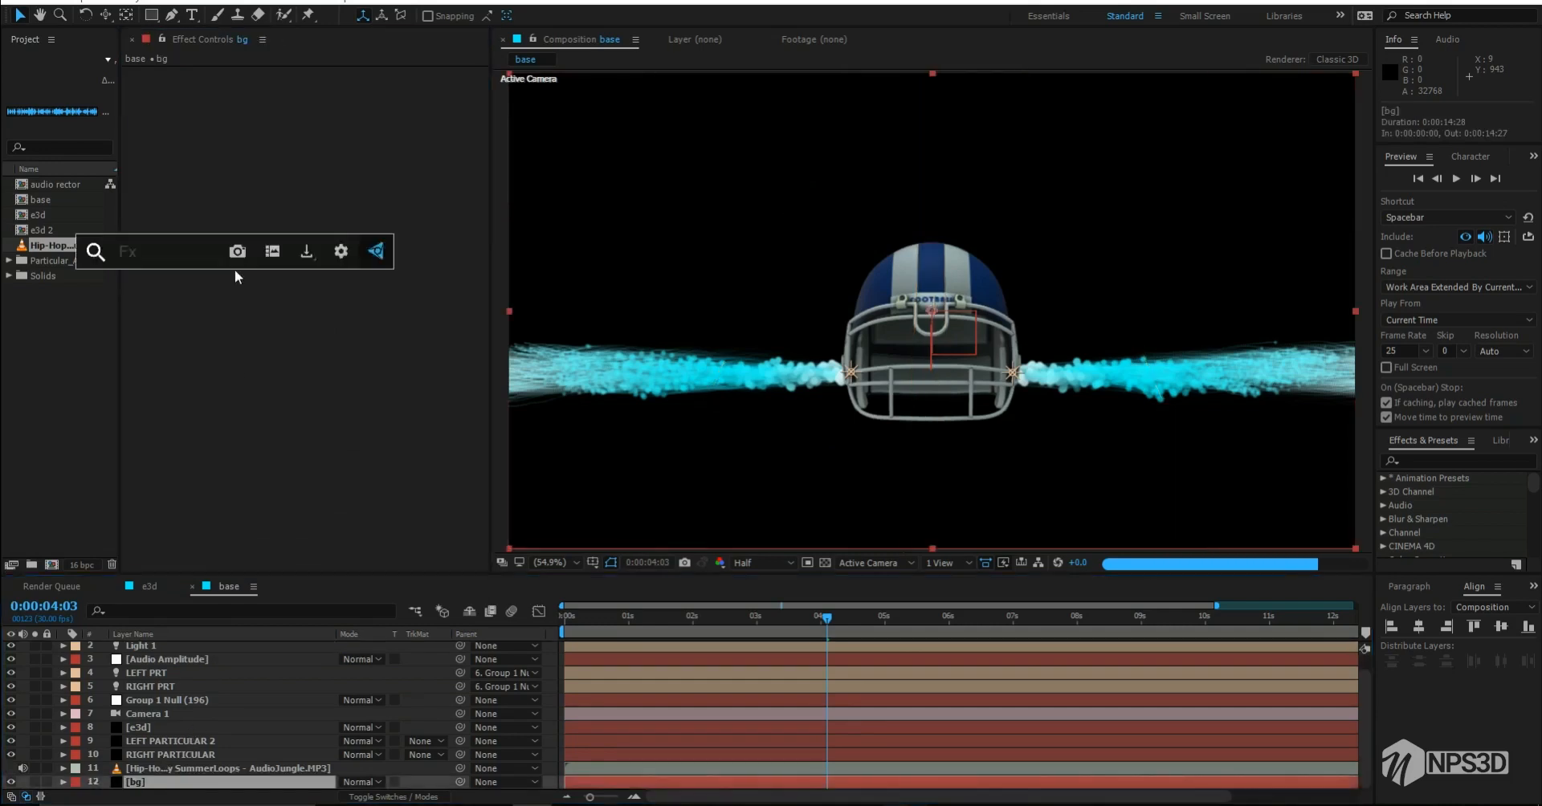
text(gra)
click(220, 293)
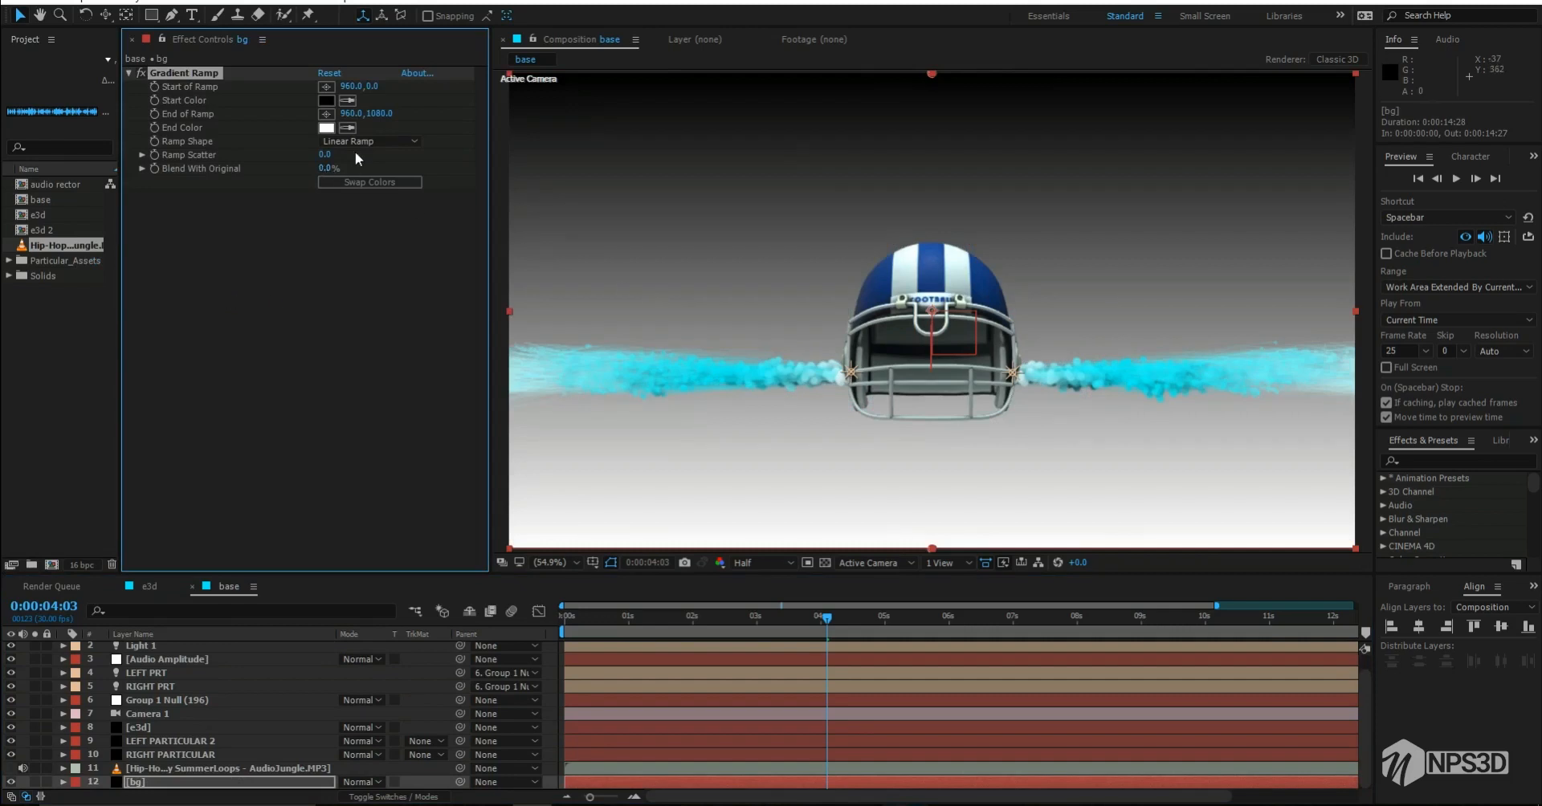
Step: Make the background gradient a radial ramp with swapped colors, and move its end point far below the frame to about 1104, 2296
click(377, 185)
click(373, 149)
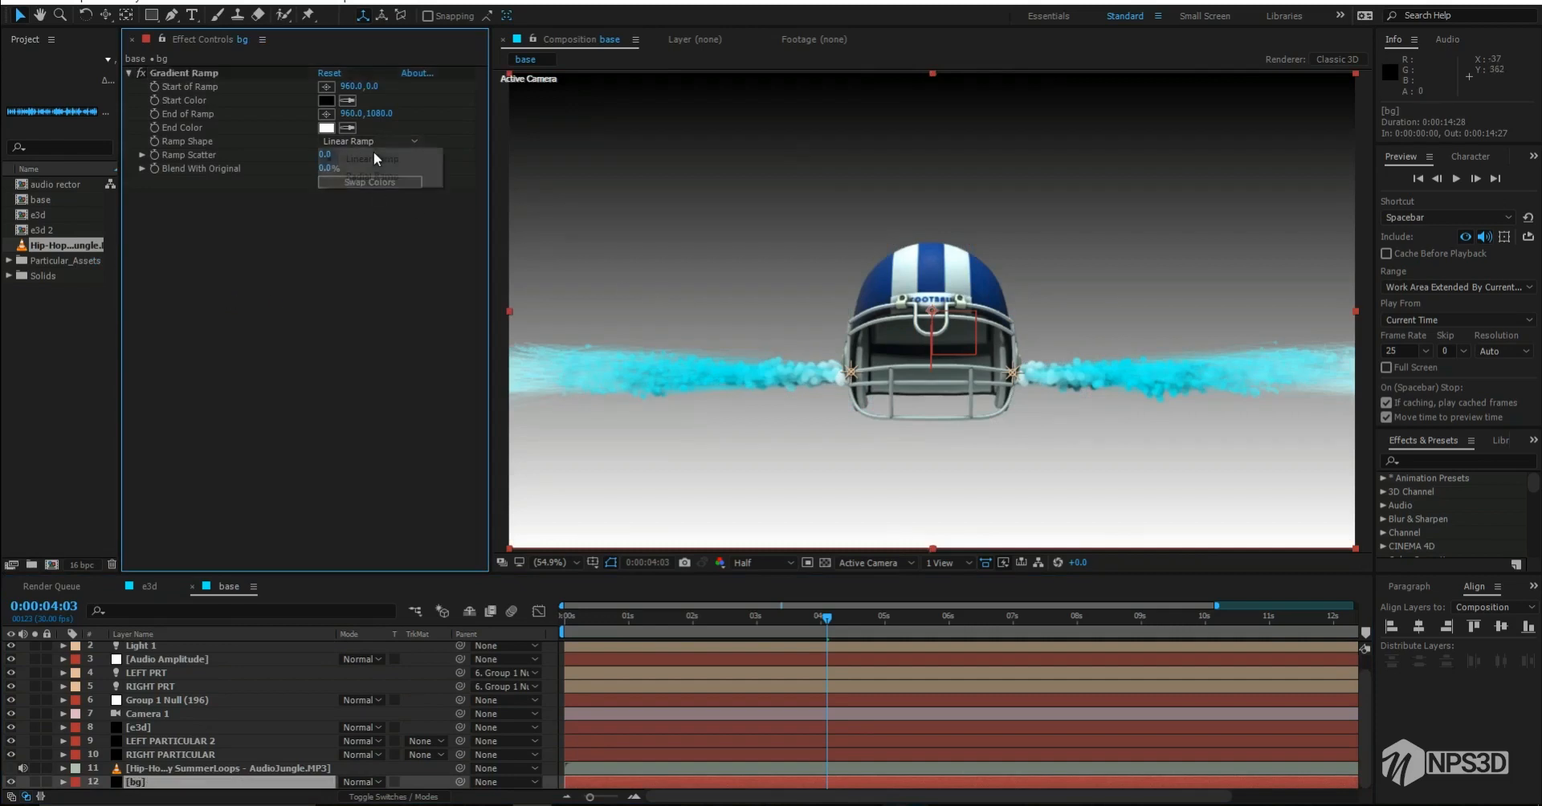
click(379, 183)
scroll(883, 329, down, 5)
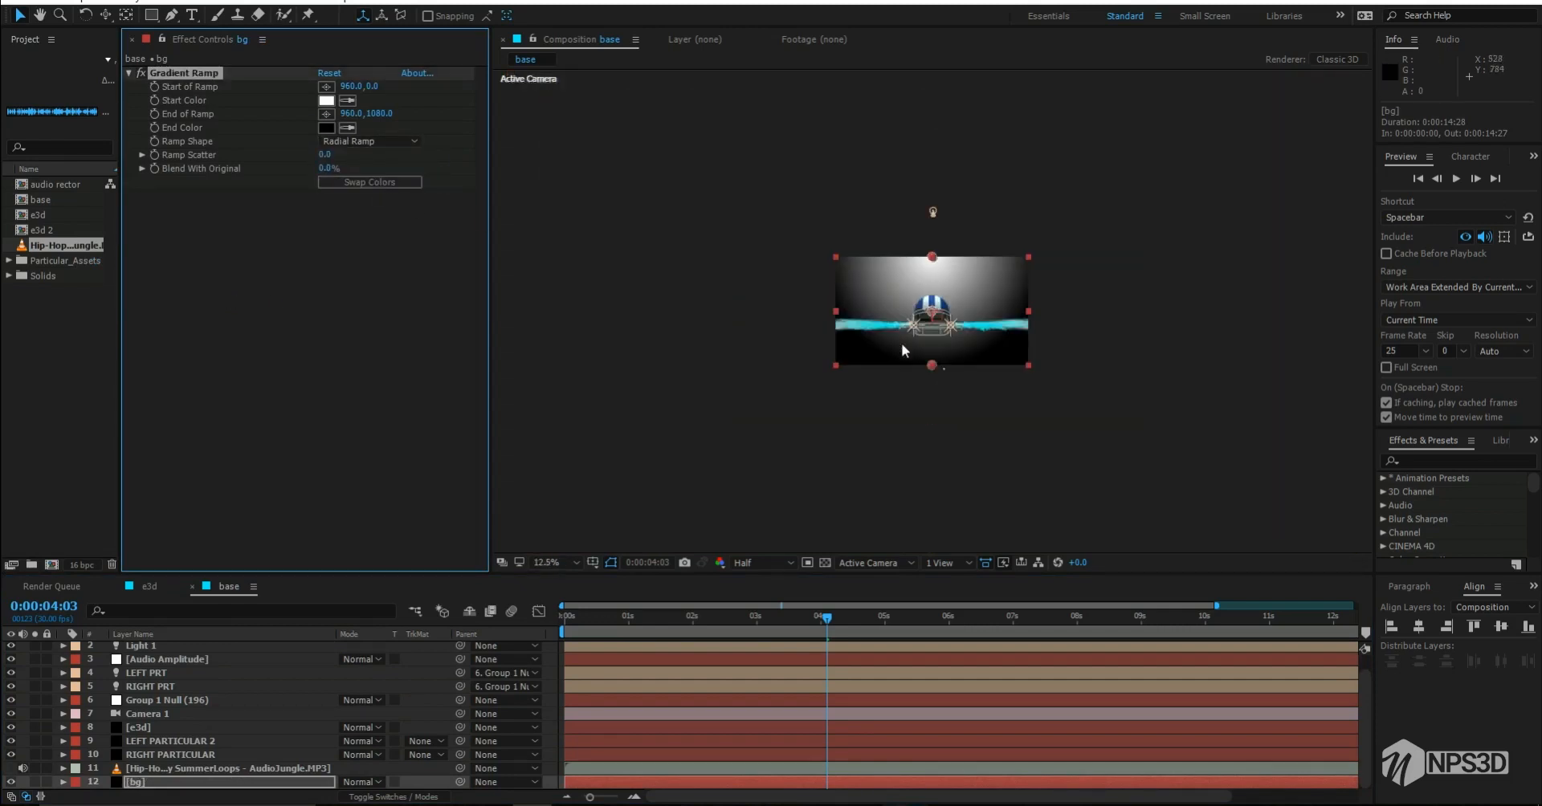
drag(932, 365, 944, 484)
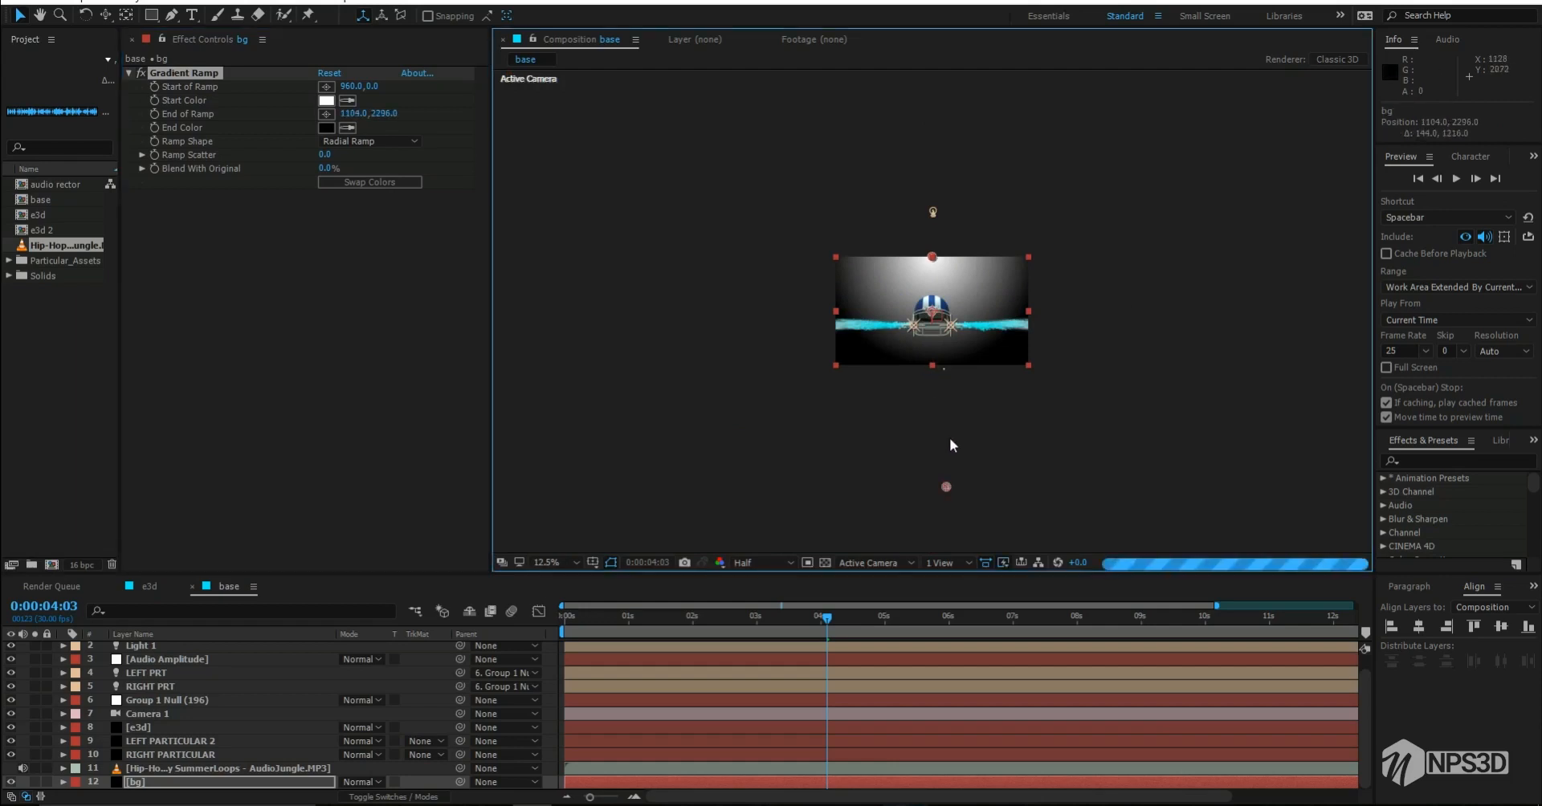
key(period)
key(period)
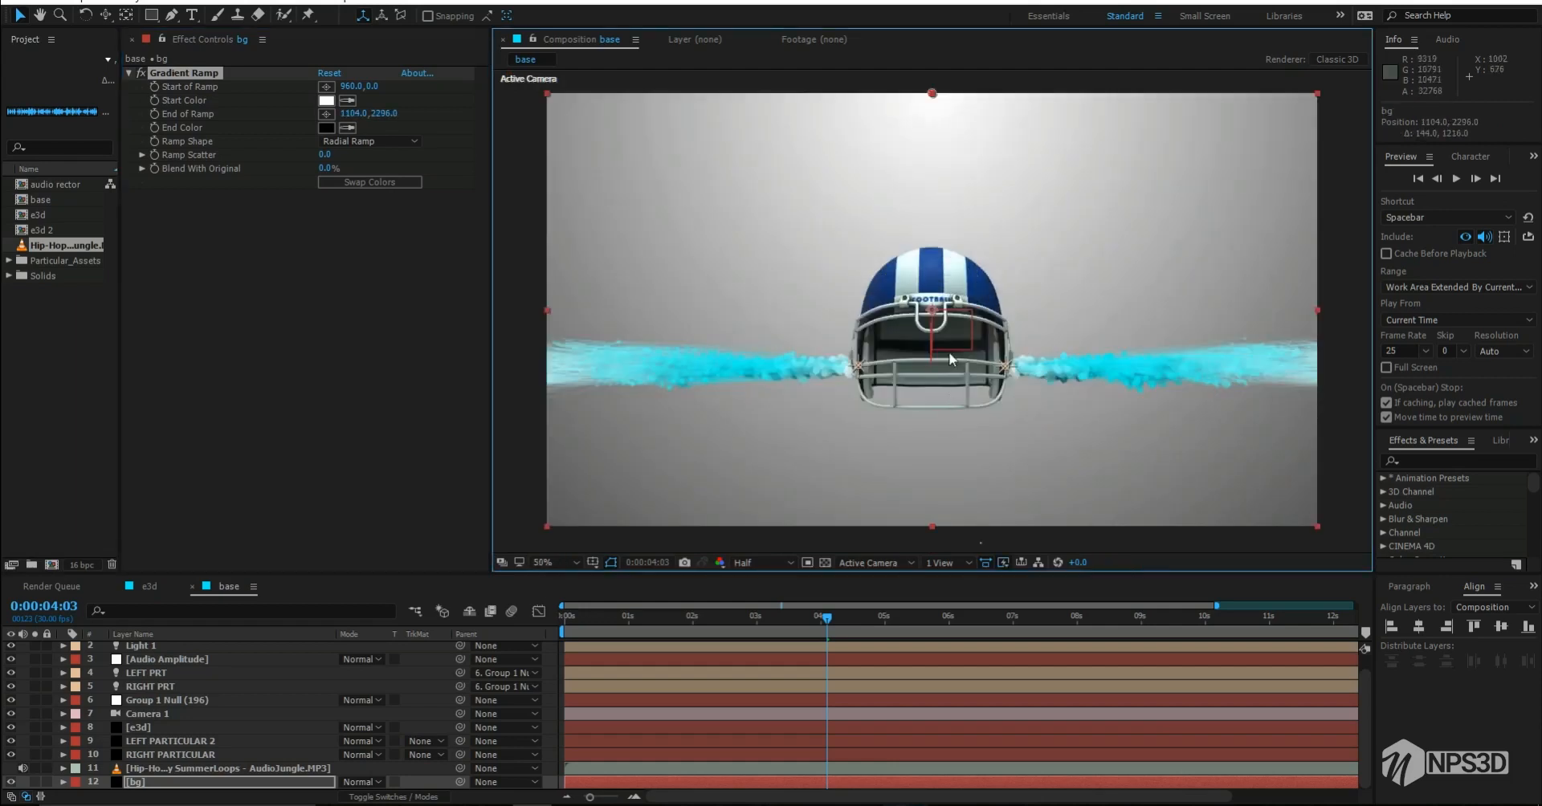
Step: Try dark teal 0C4847 as the background ramp's start color and leave the end color black
click(326, 100)
click(999, 681)
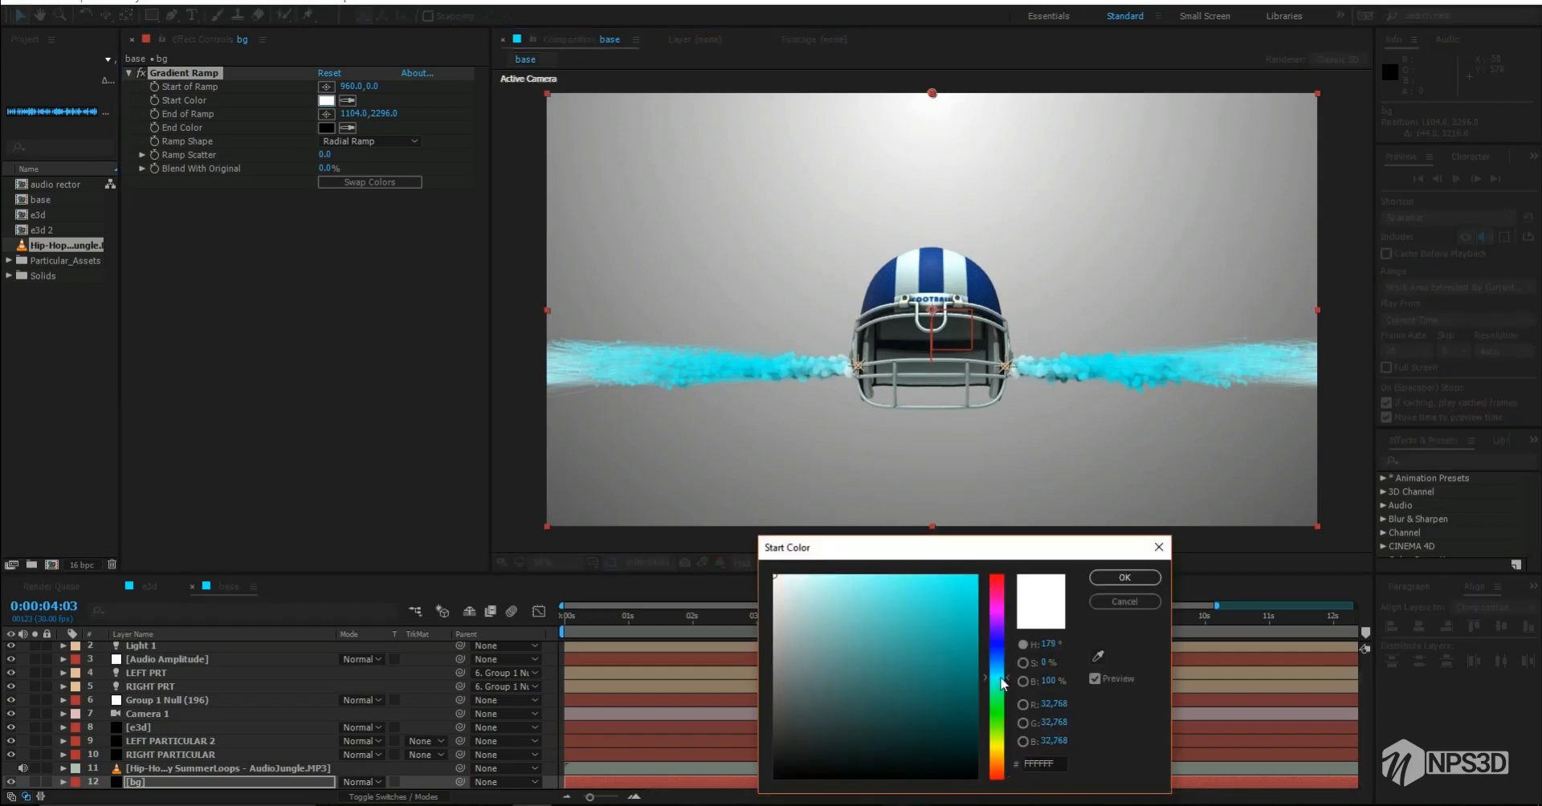
click(944, 721)
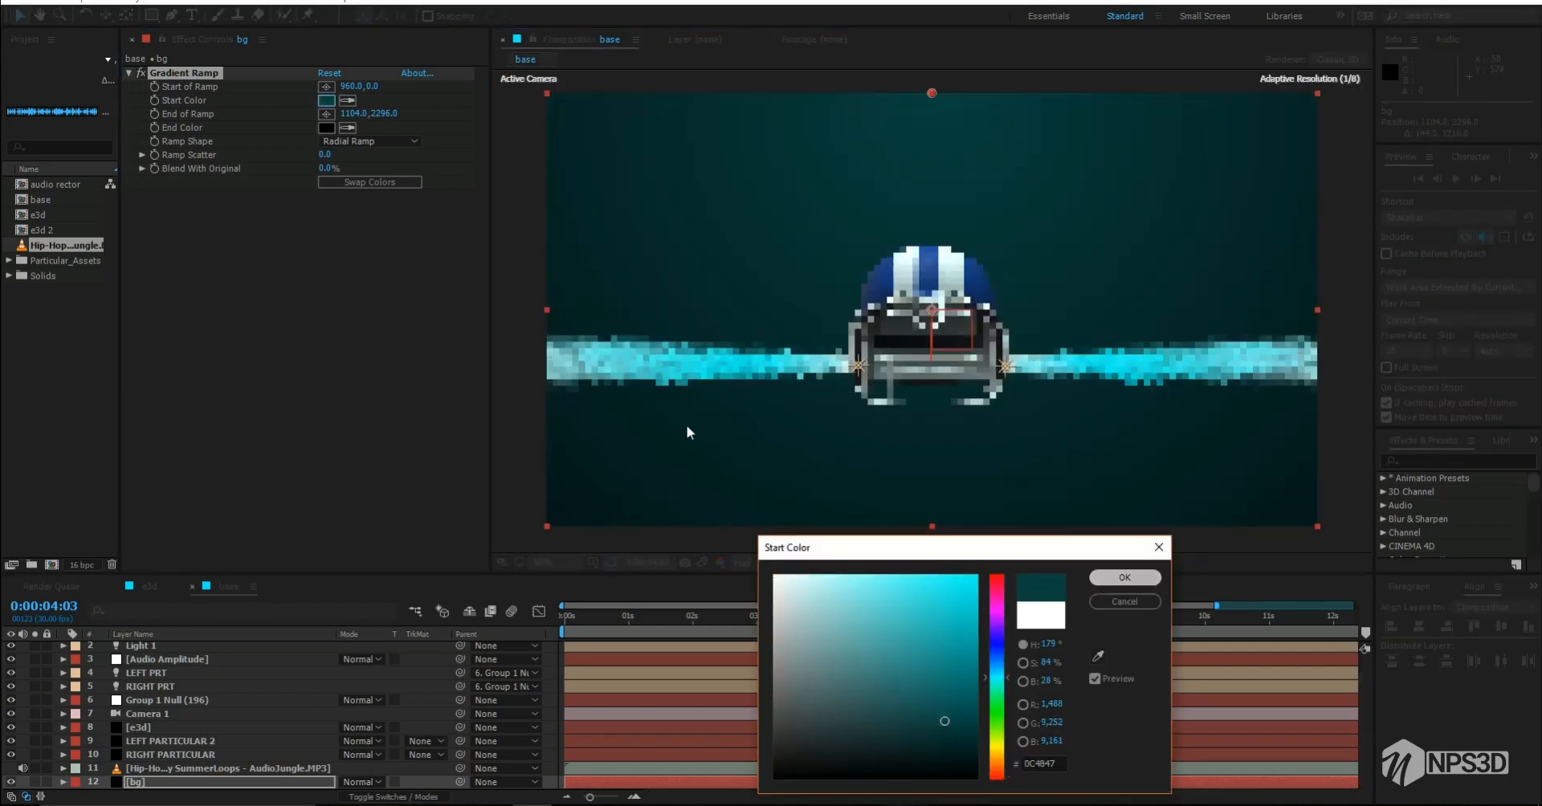
key(Return)
click(330, 129)
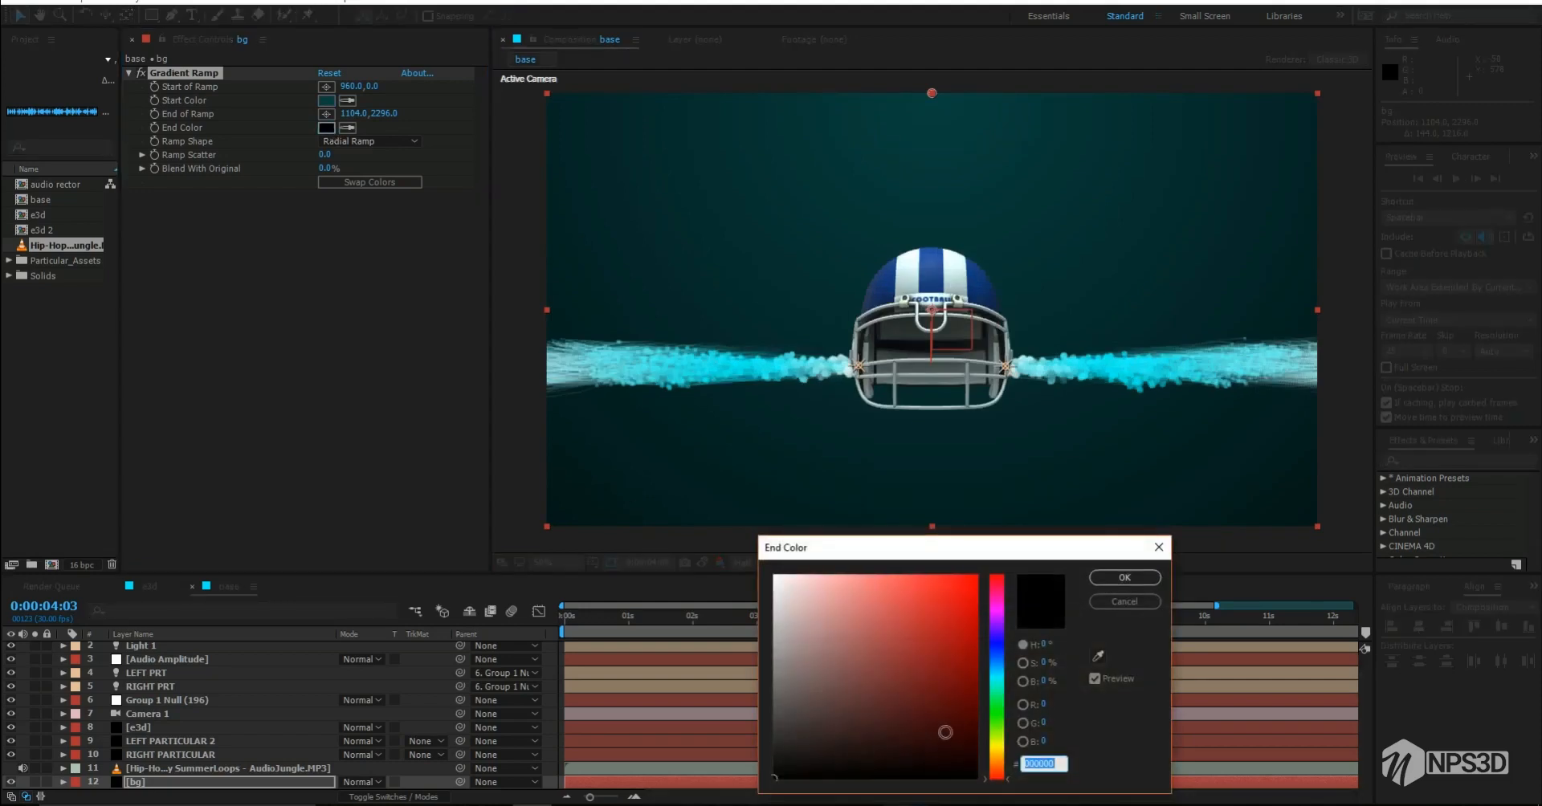
click(1117, 597)
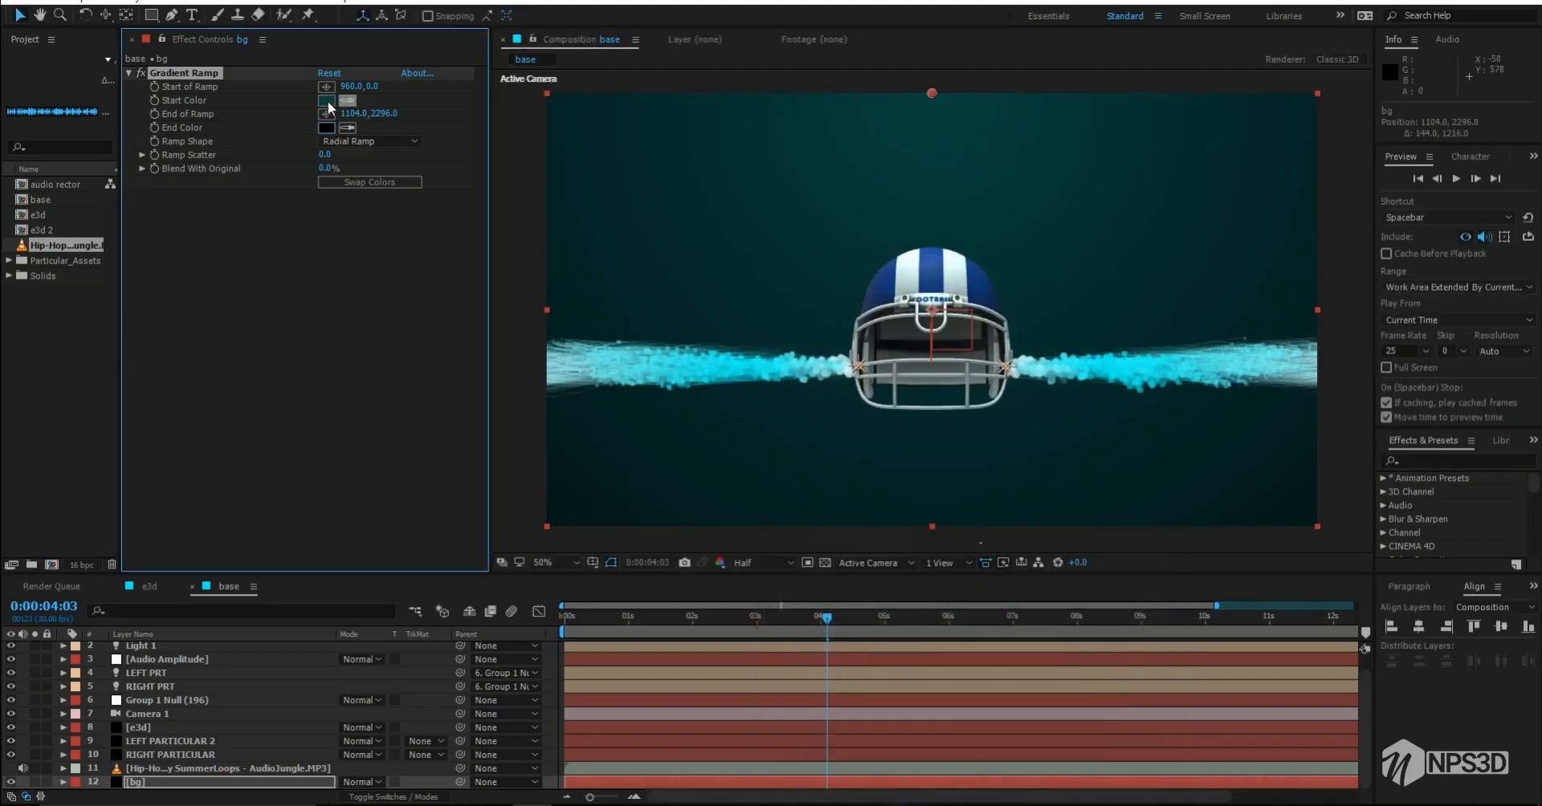
Step: Set the background ramp's start color to a near-black teal, 051616
click(955, 750)
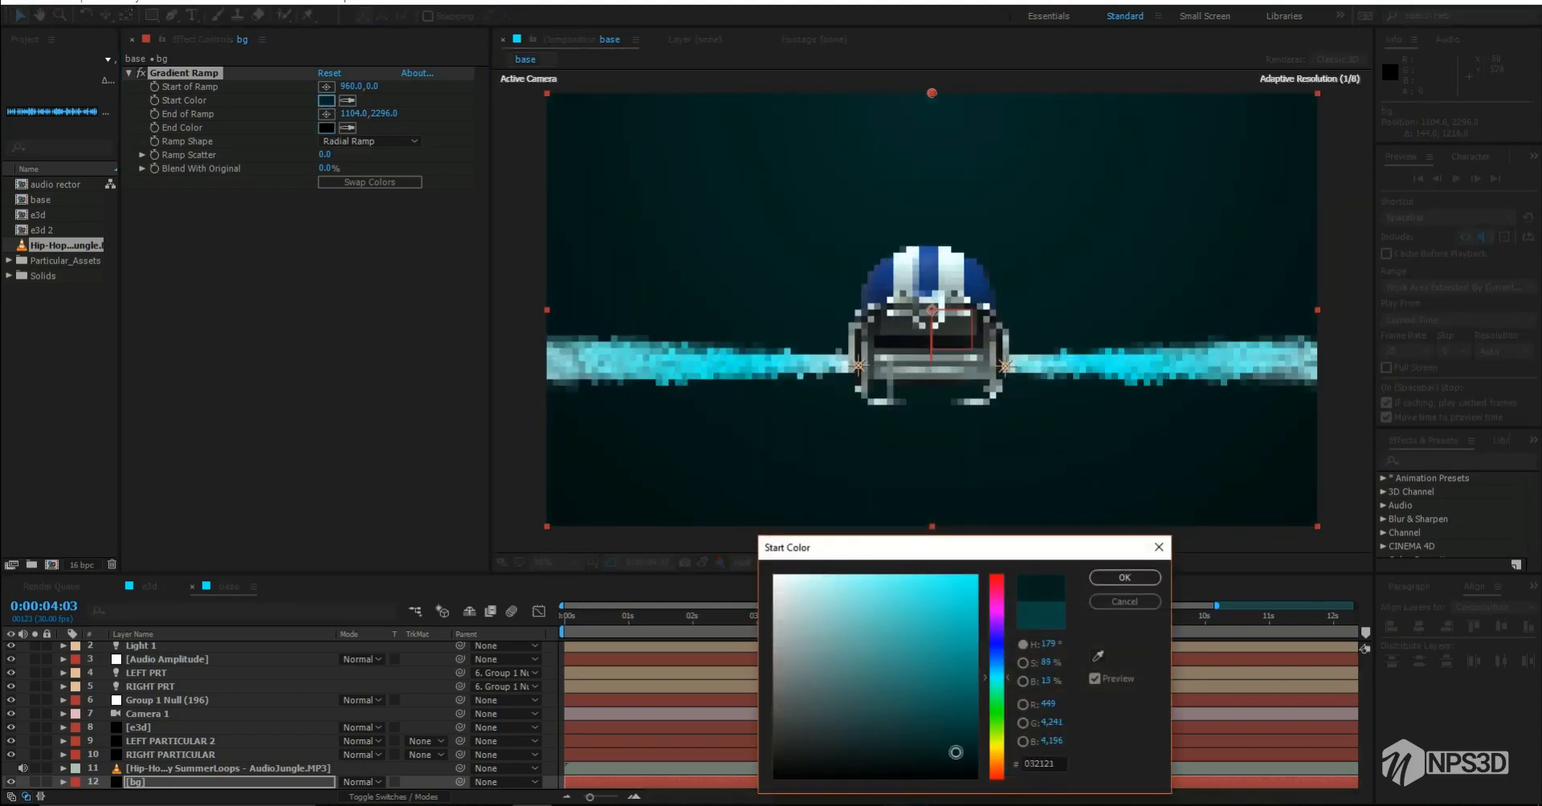
click(880, 687)
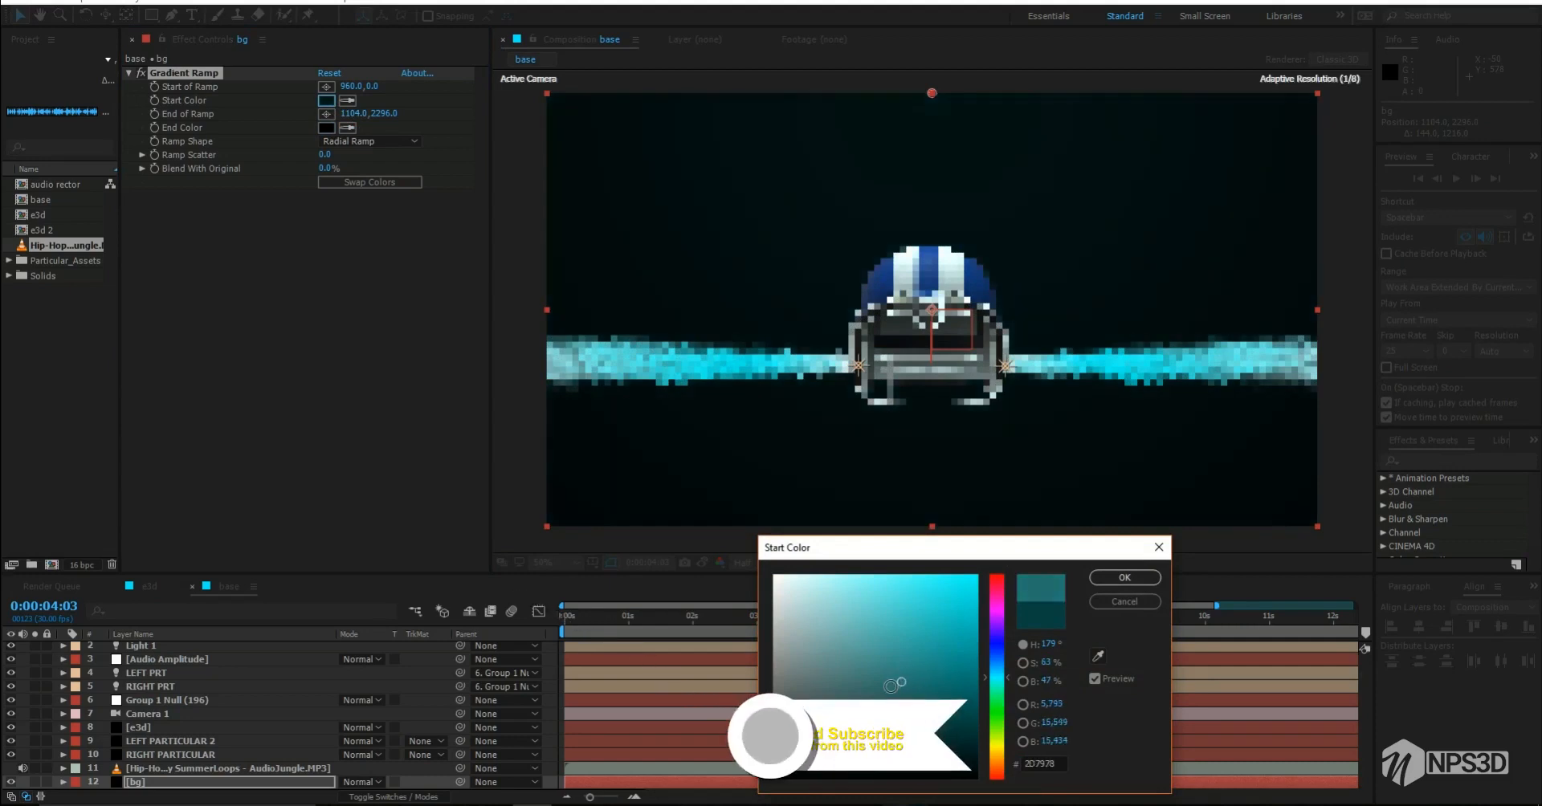
click(918, 759)
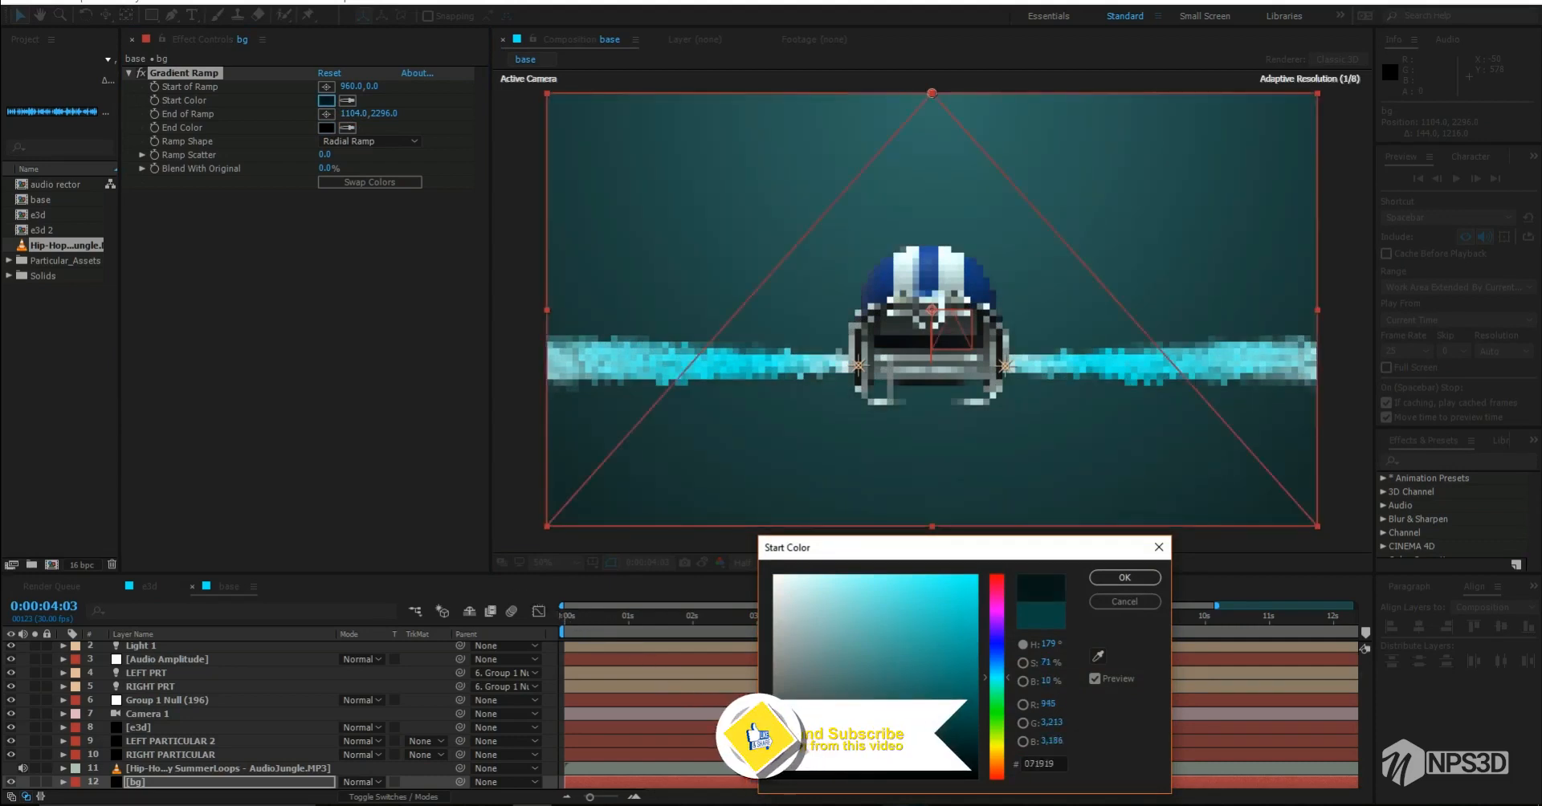
click(932, 760)
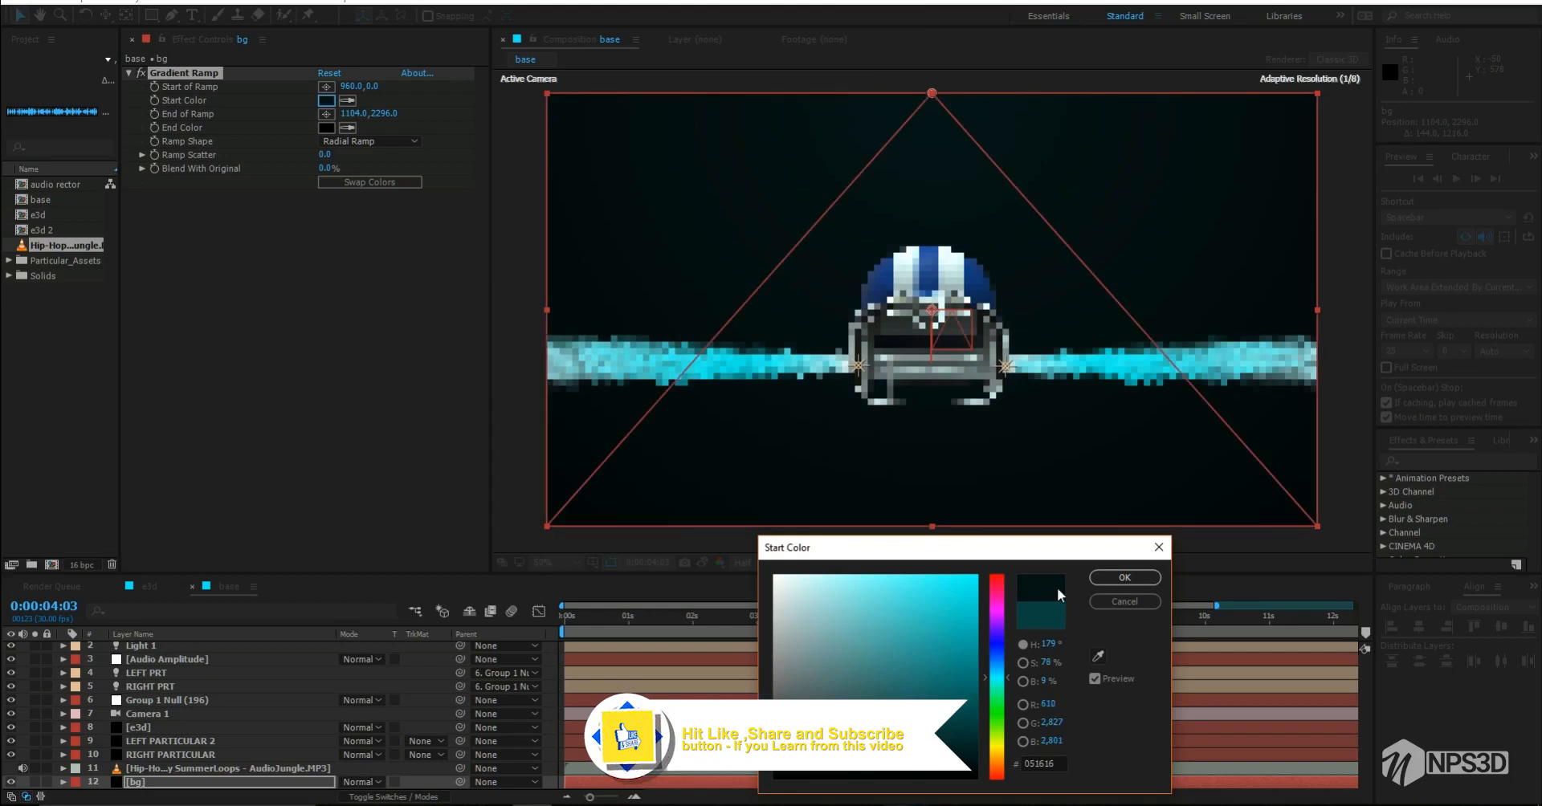
click(1099, 581)
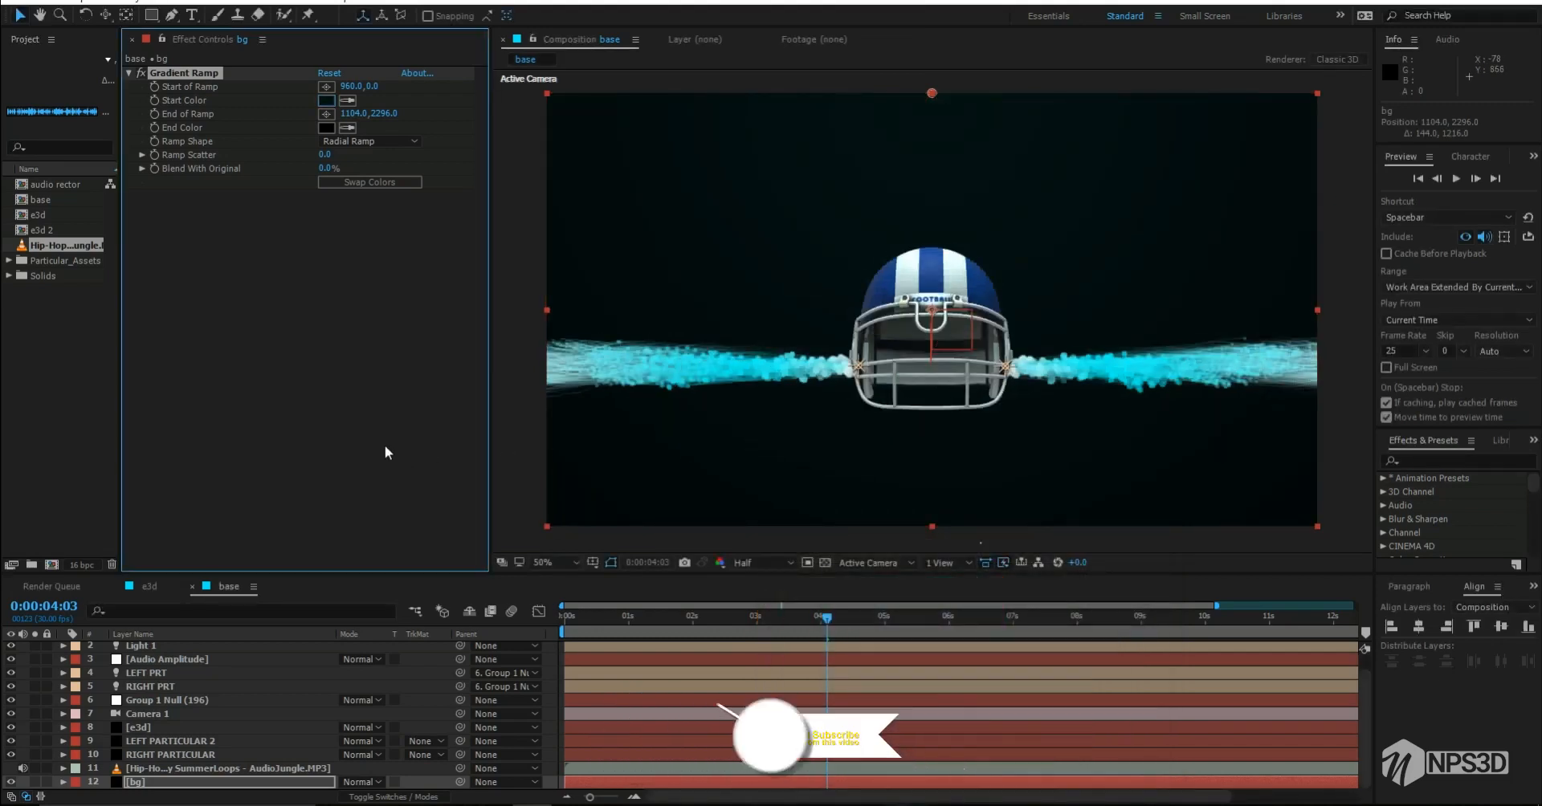
Step: Move the background ramp's start point above the frame to about 986, -222 and set Ramp Scatter to 23
drag(825, 495, 833, 593)
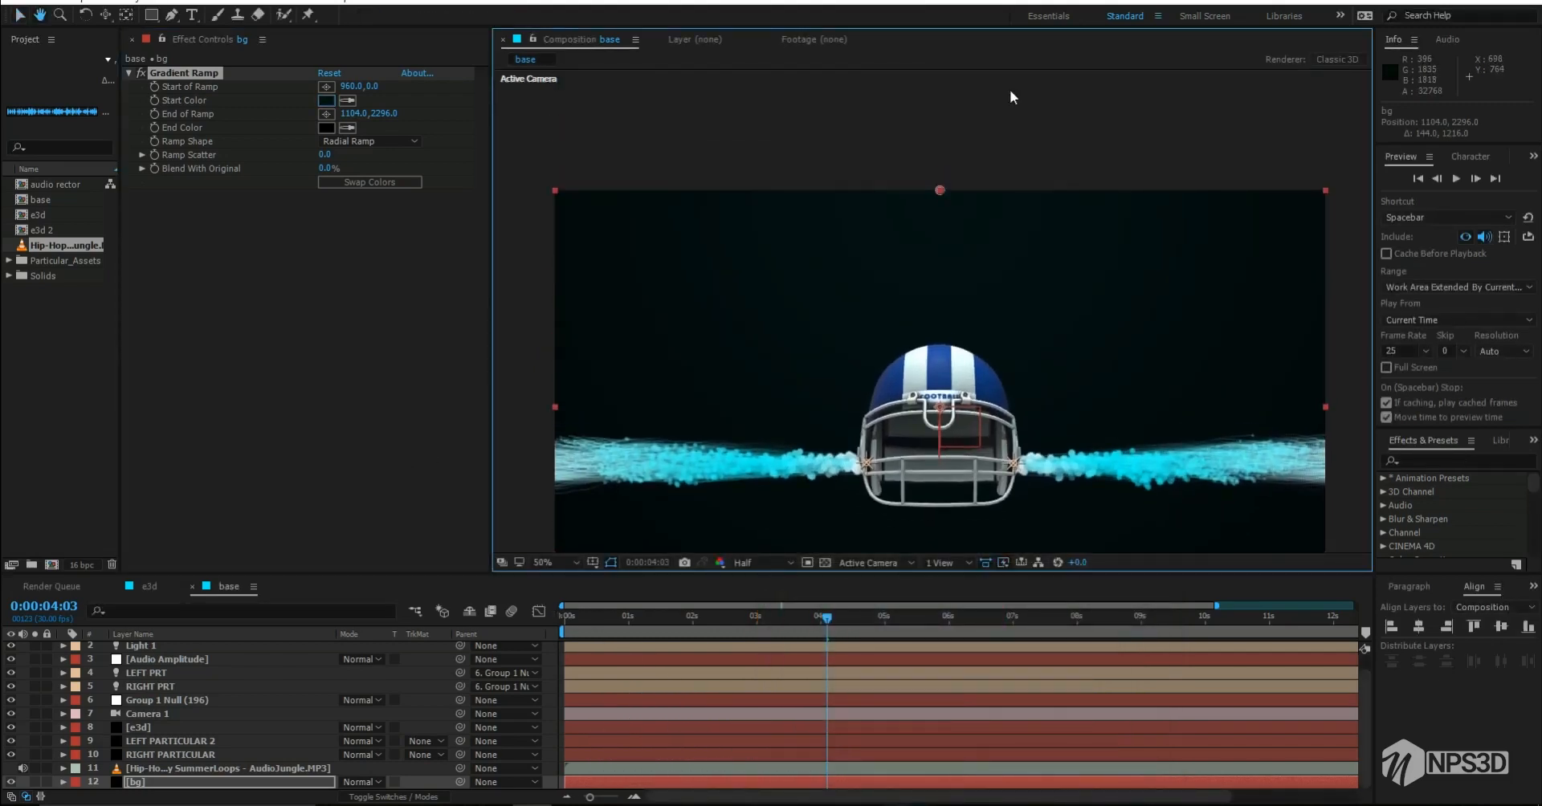
drag(945, 185, 955, 96)
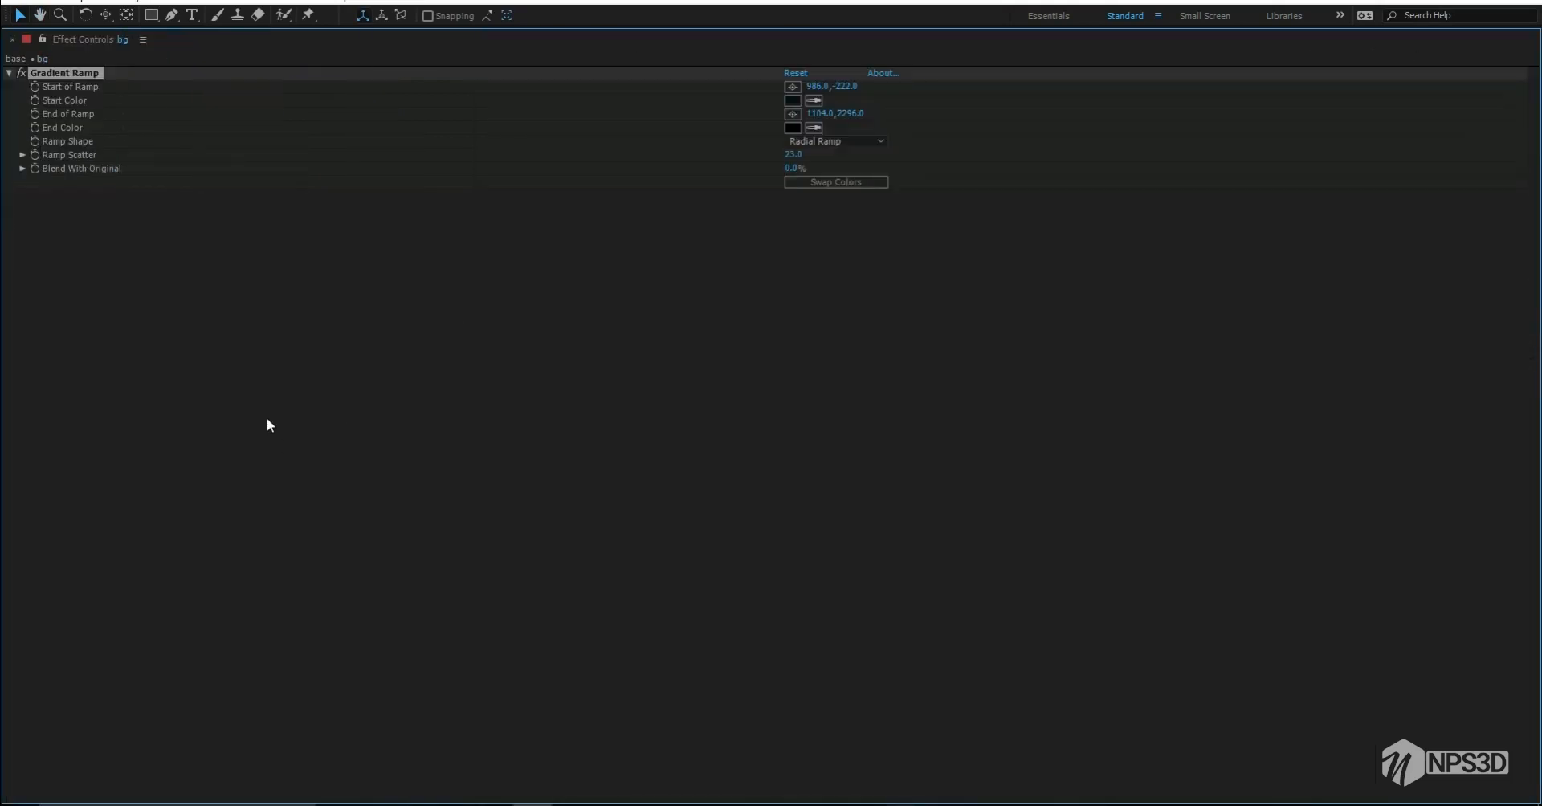
key(grave)
key(grave)
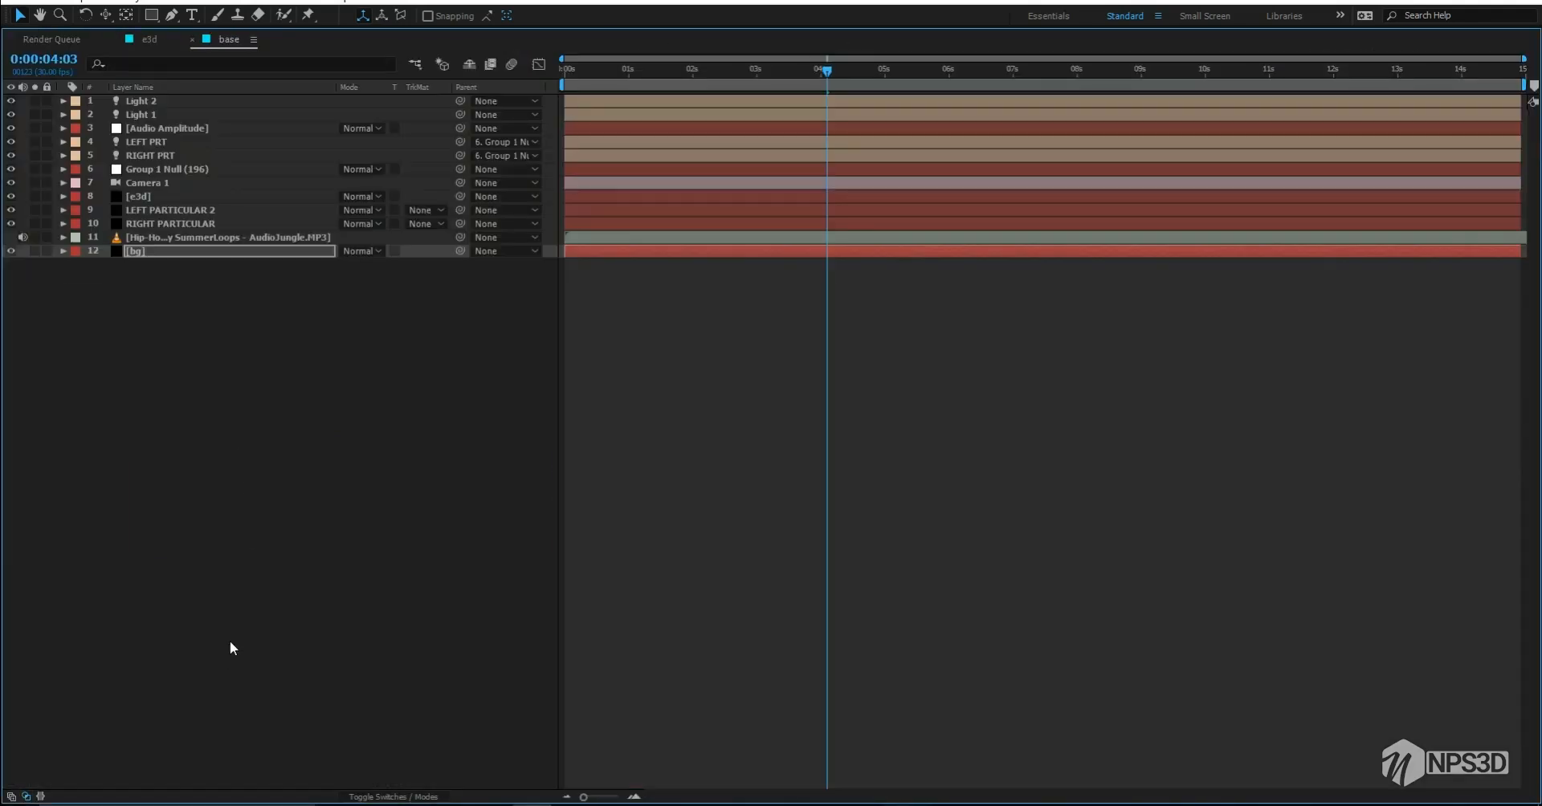
right_click(230, 644)
mouse_move(249, 651)
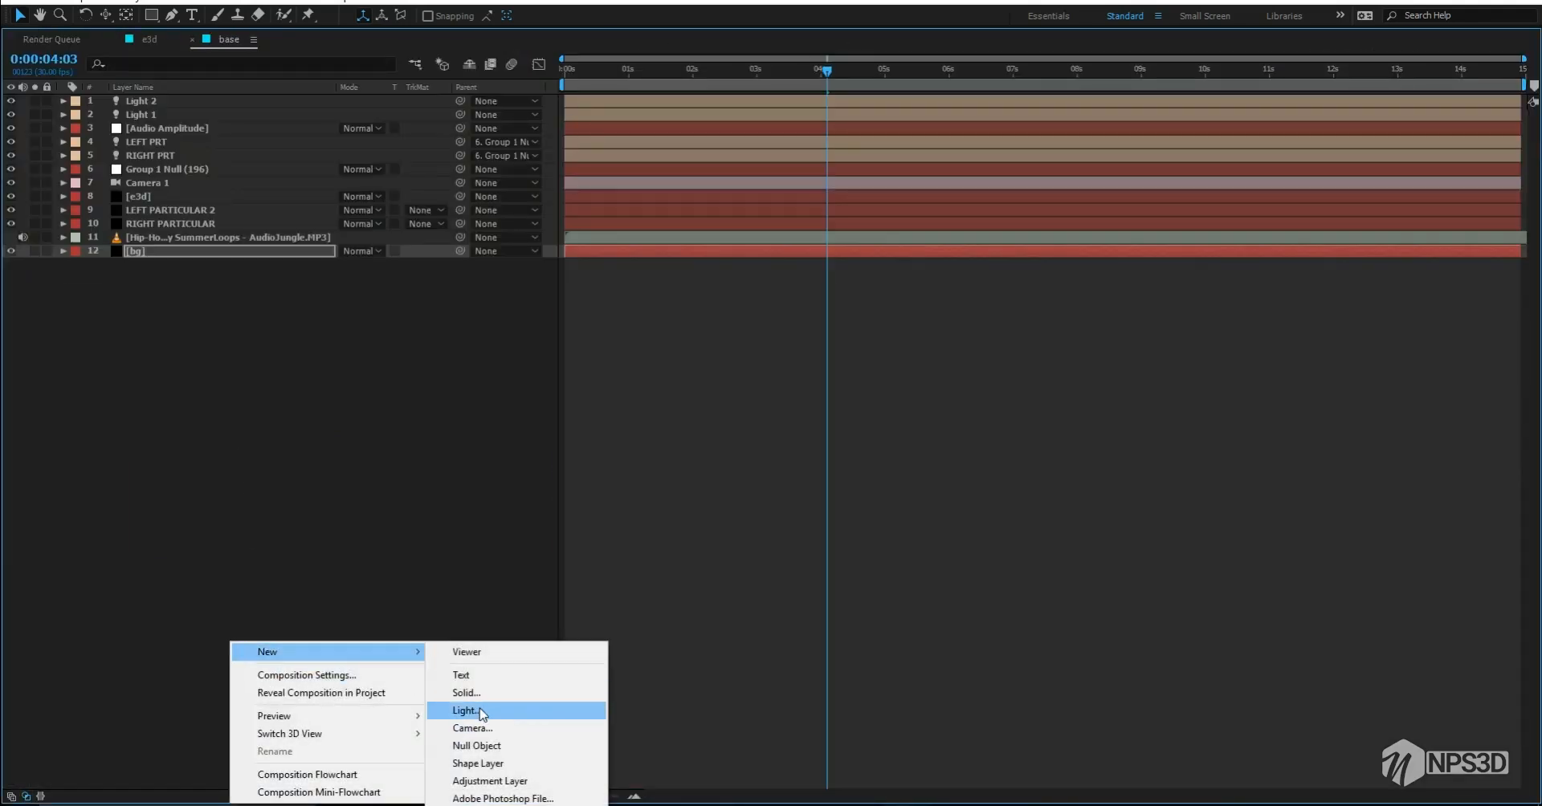
click(482, 712)
click(430, 638)
Step: Create a black 1920 x 1080 px solid named circ and place it at the top of the layer stack
right_click(342, 443)
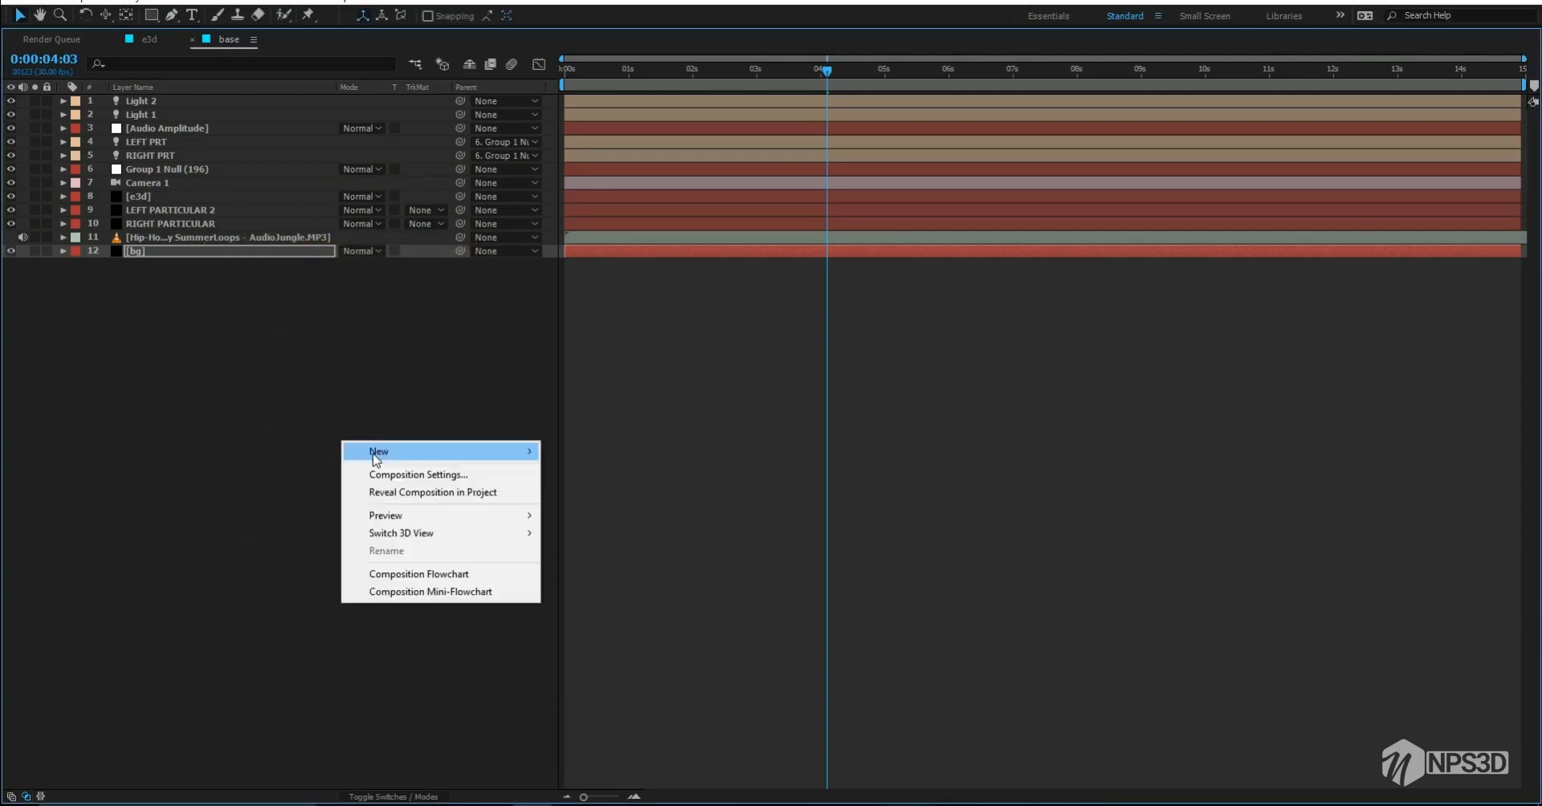
mouse_move(373, 456)
click(552, 493)
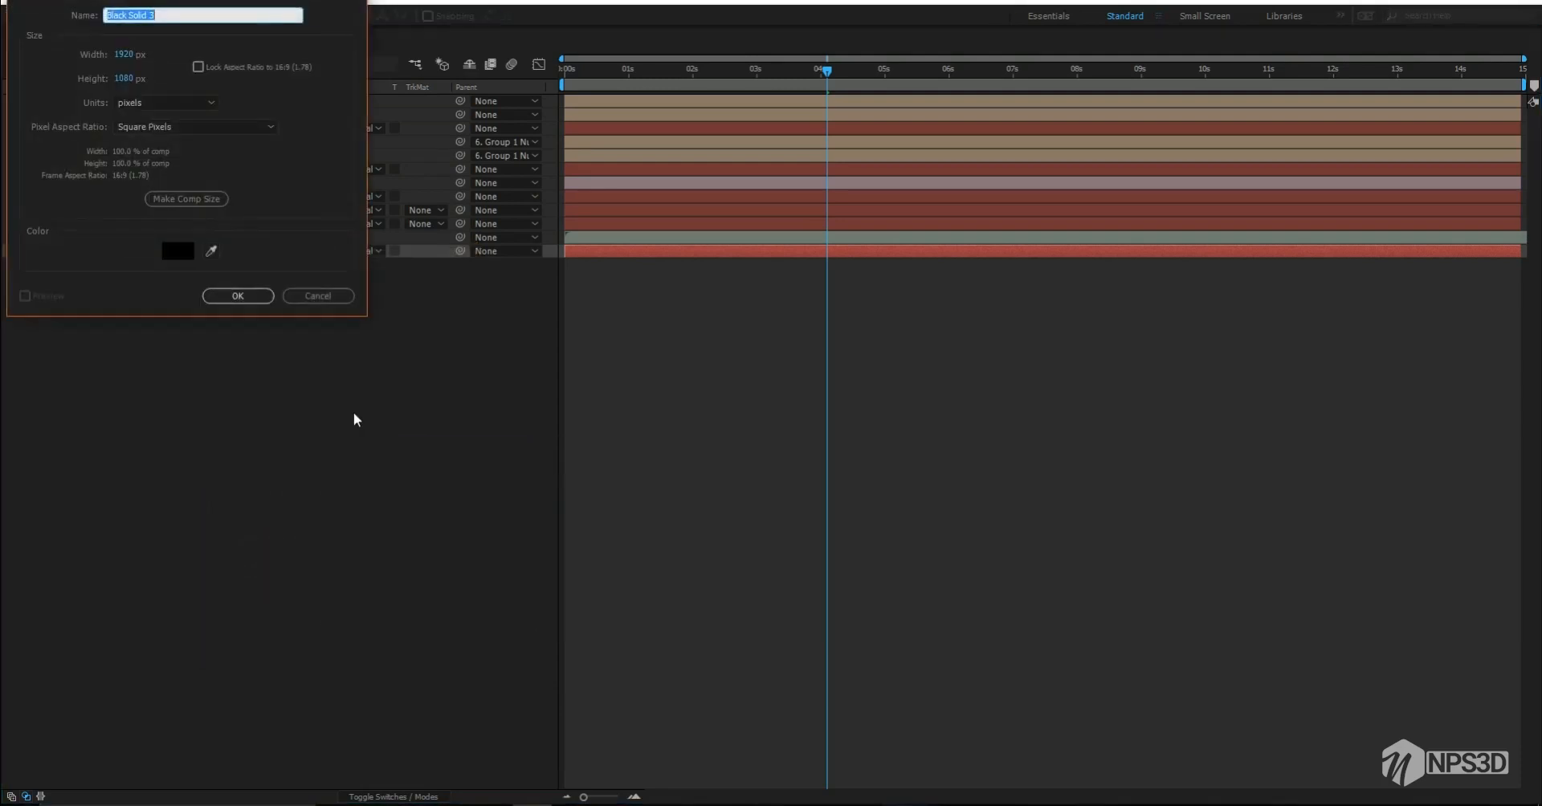
text(cl)
text(rc)
key(Return)
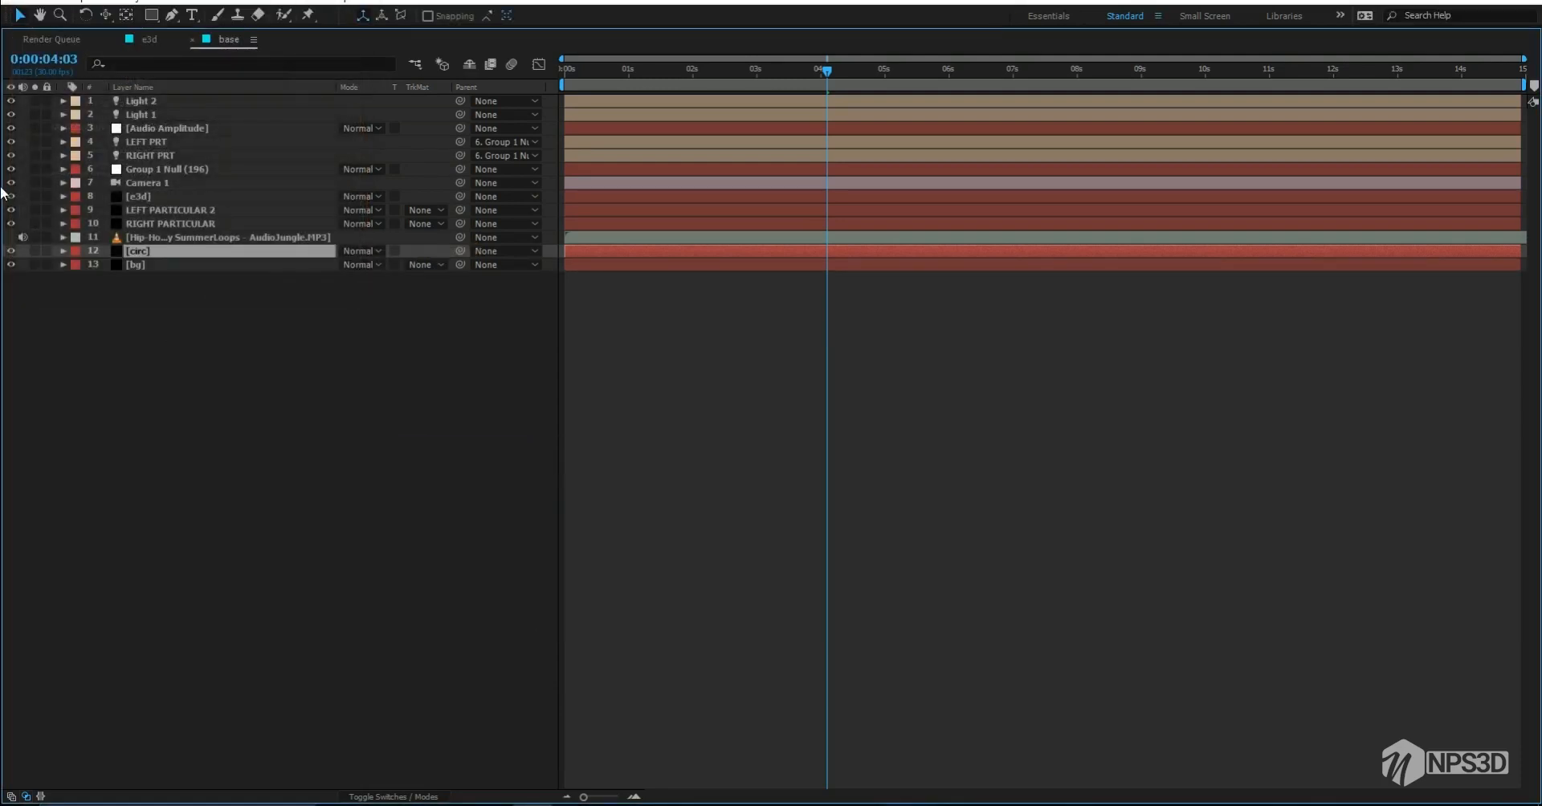
drag(146, 250, 206, 94)
Step: Apply the Circle effect to the circ layer and fit the whole composition in the viewer
key(grave)
key(ctrl+space)
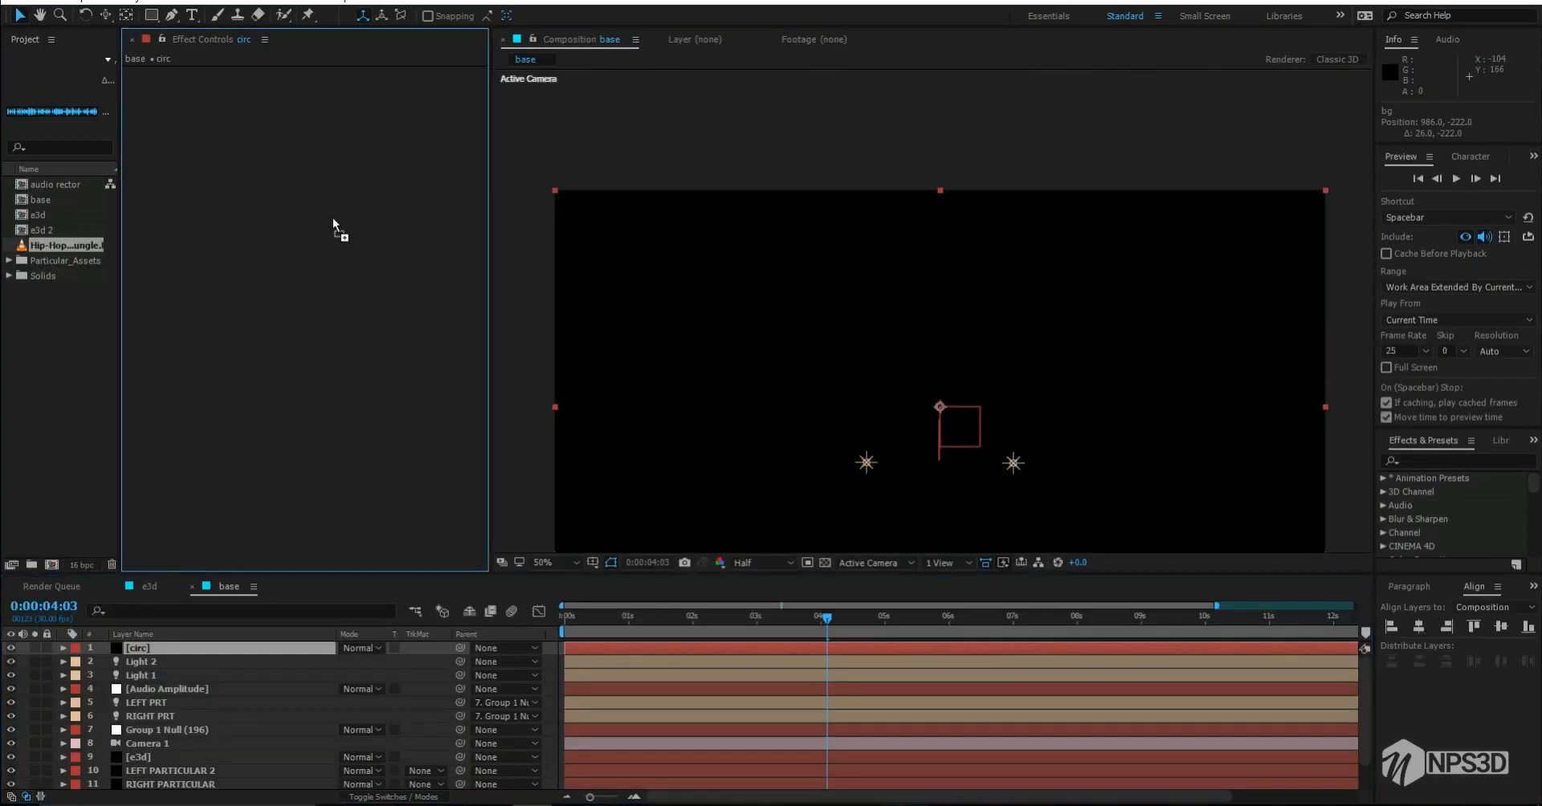
text(circ)
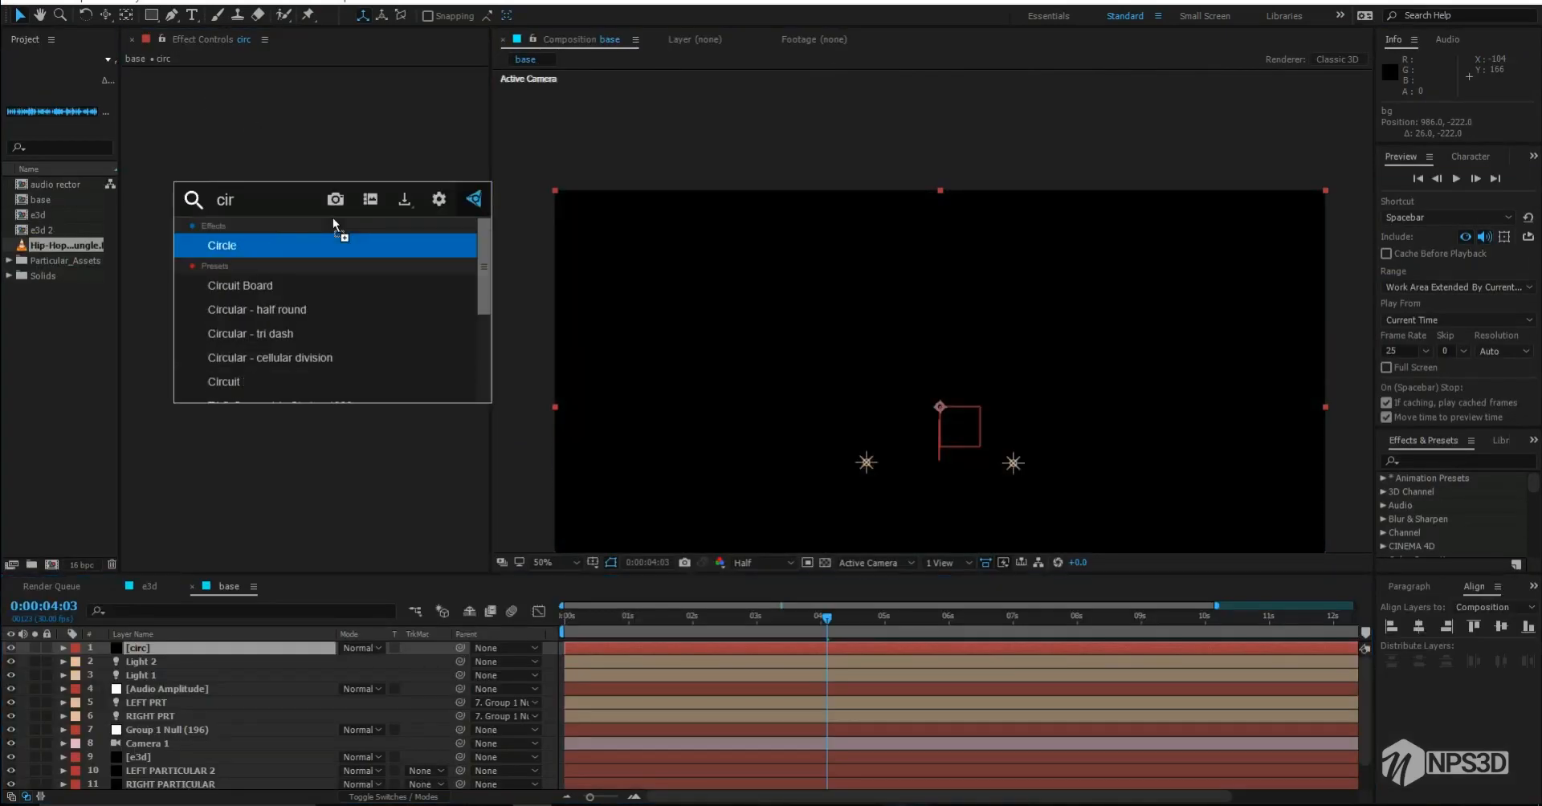
key(Return)
click(542, 560)
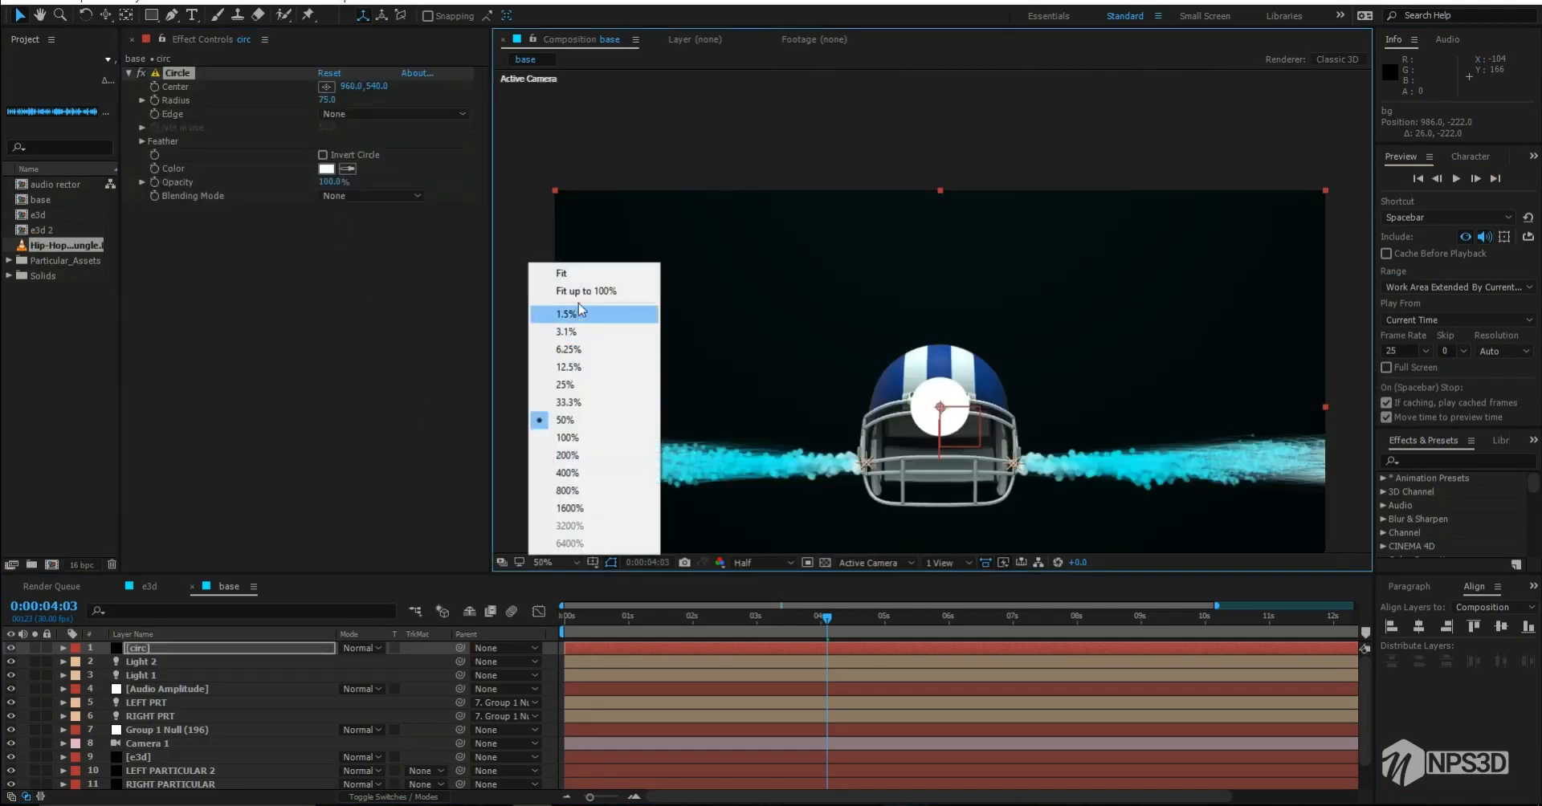
click(562, 273)
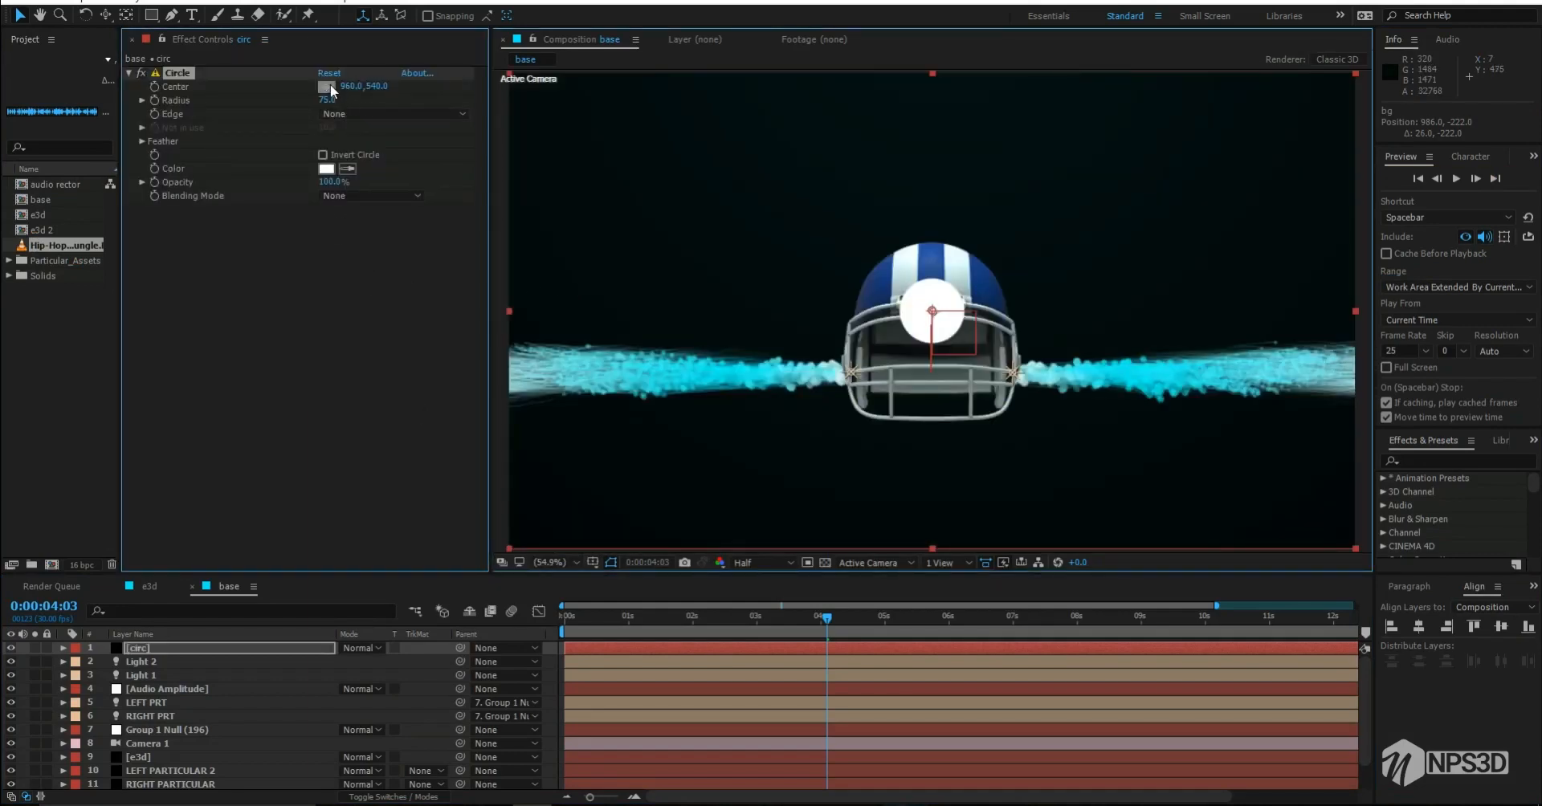
Step: Place the circle's center at the upper edge of the frame above the helmet, at about 937, 10
click(326, 86)
click(933, 71)
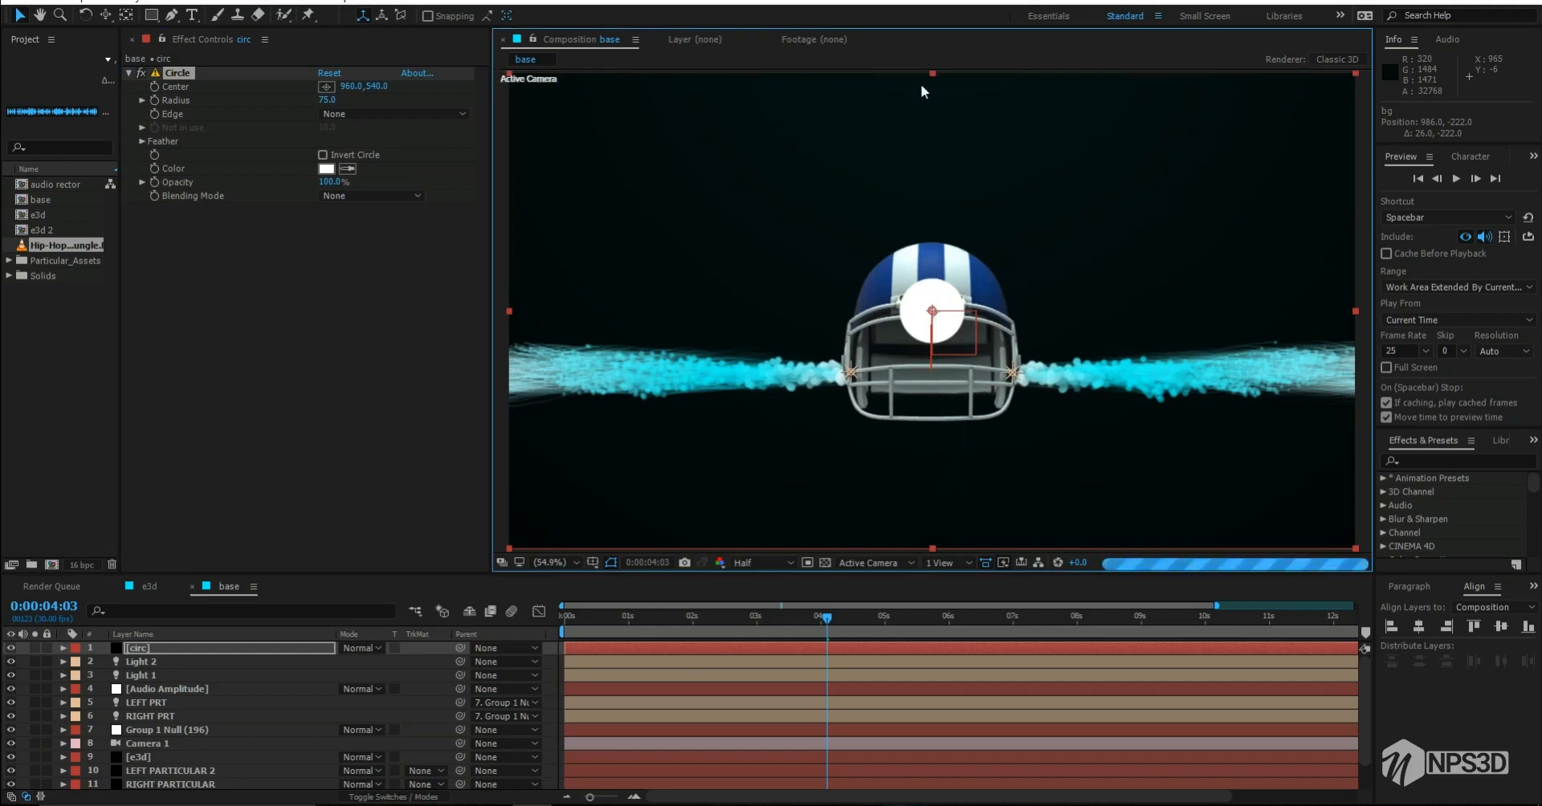
click(326, 86)
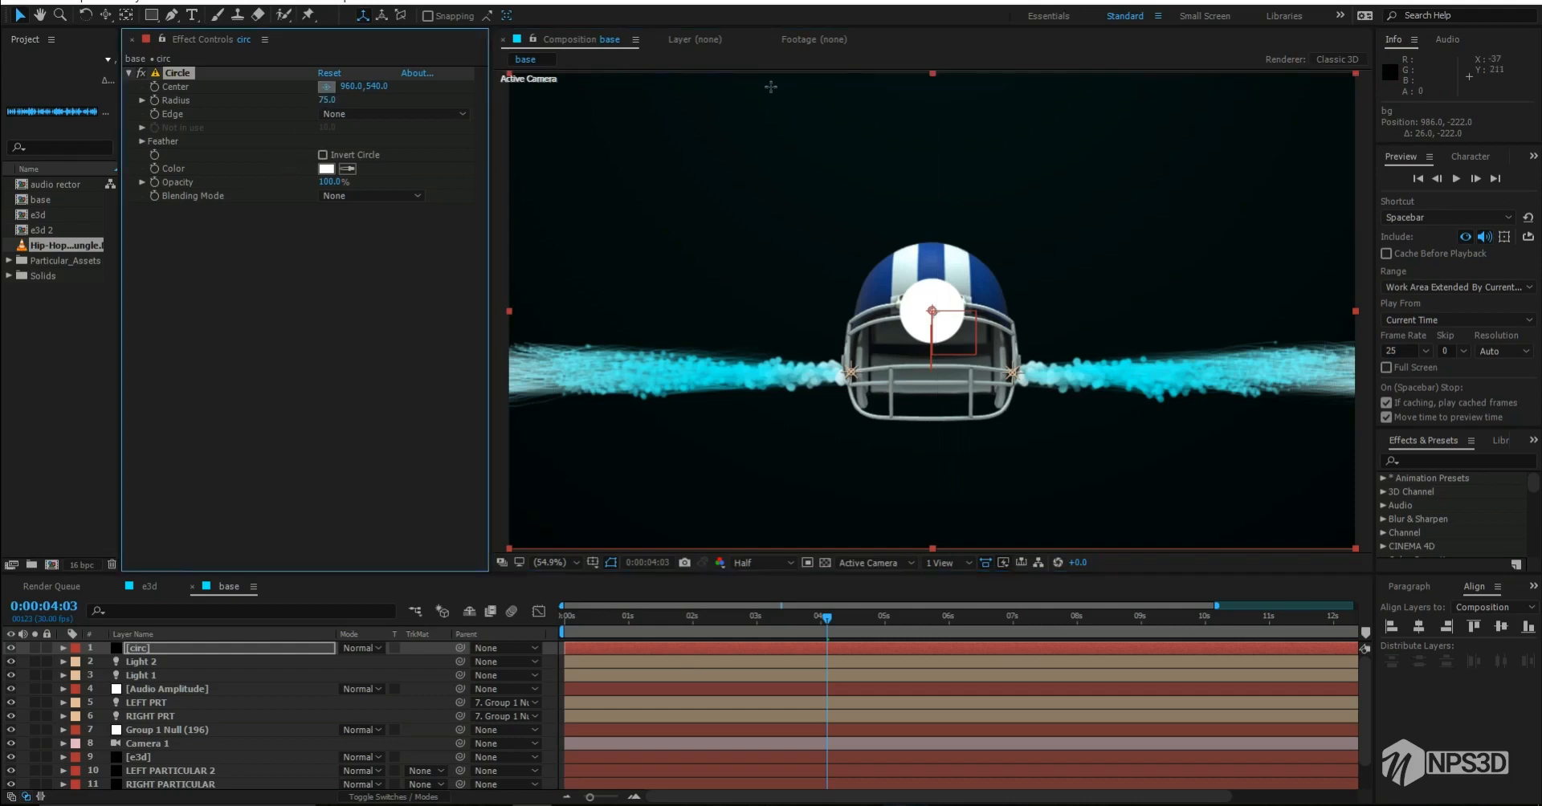
click(921, 77)
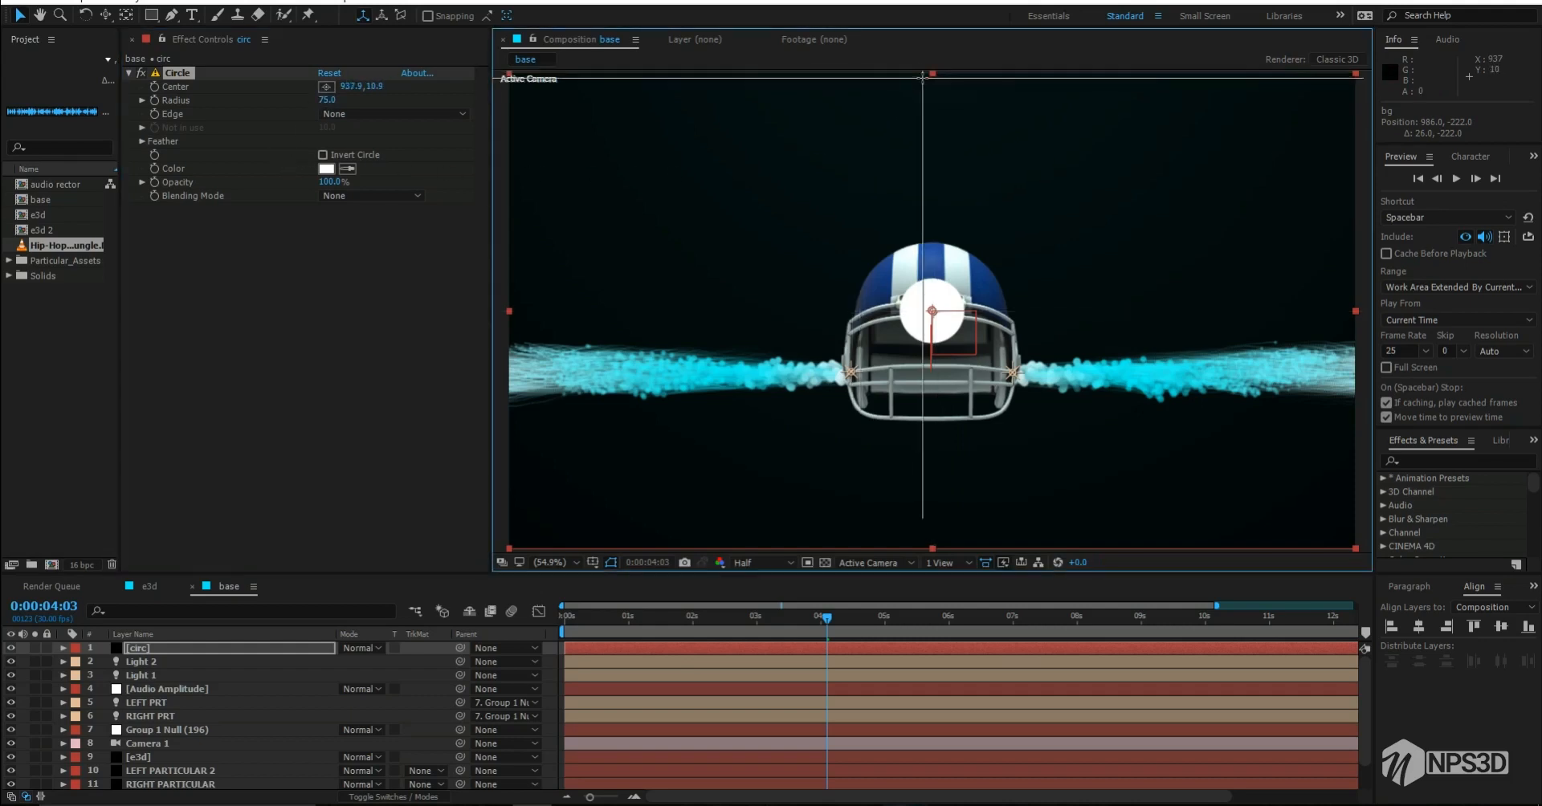
Step: Set the Circle effect's Feather Outer Edge to 1355 to spread it into a wide soft glow
click(143, 141)
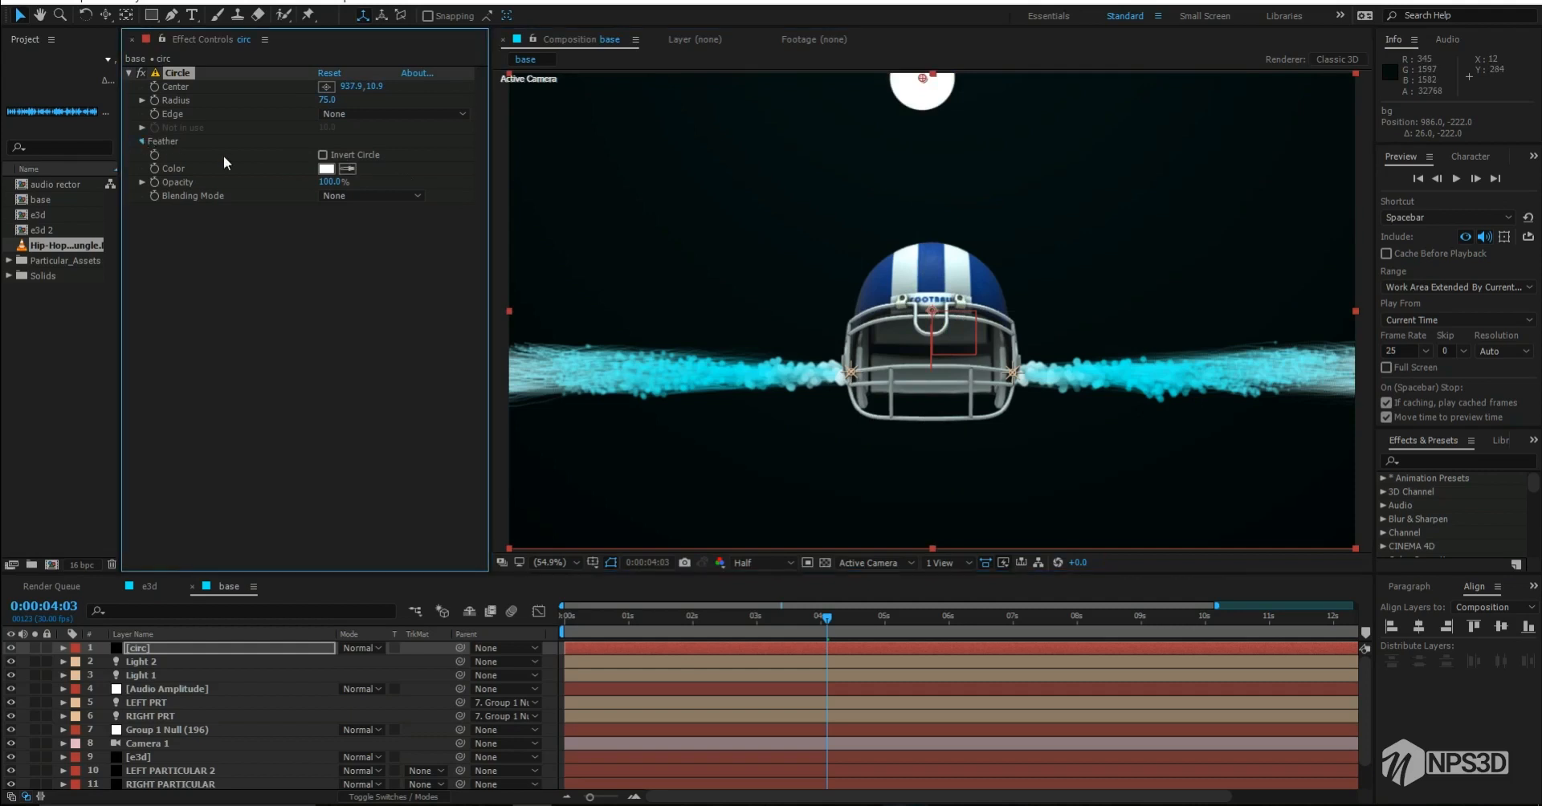
drag(332, 152, 489, 138)
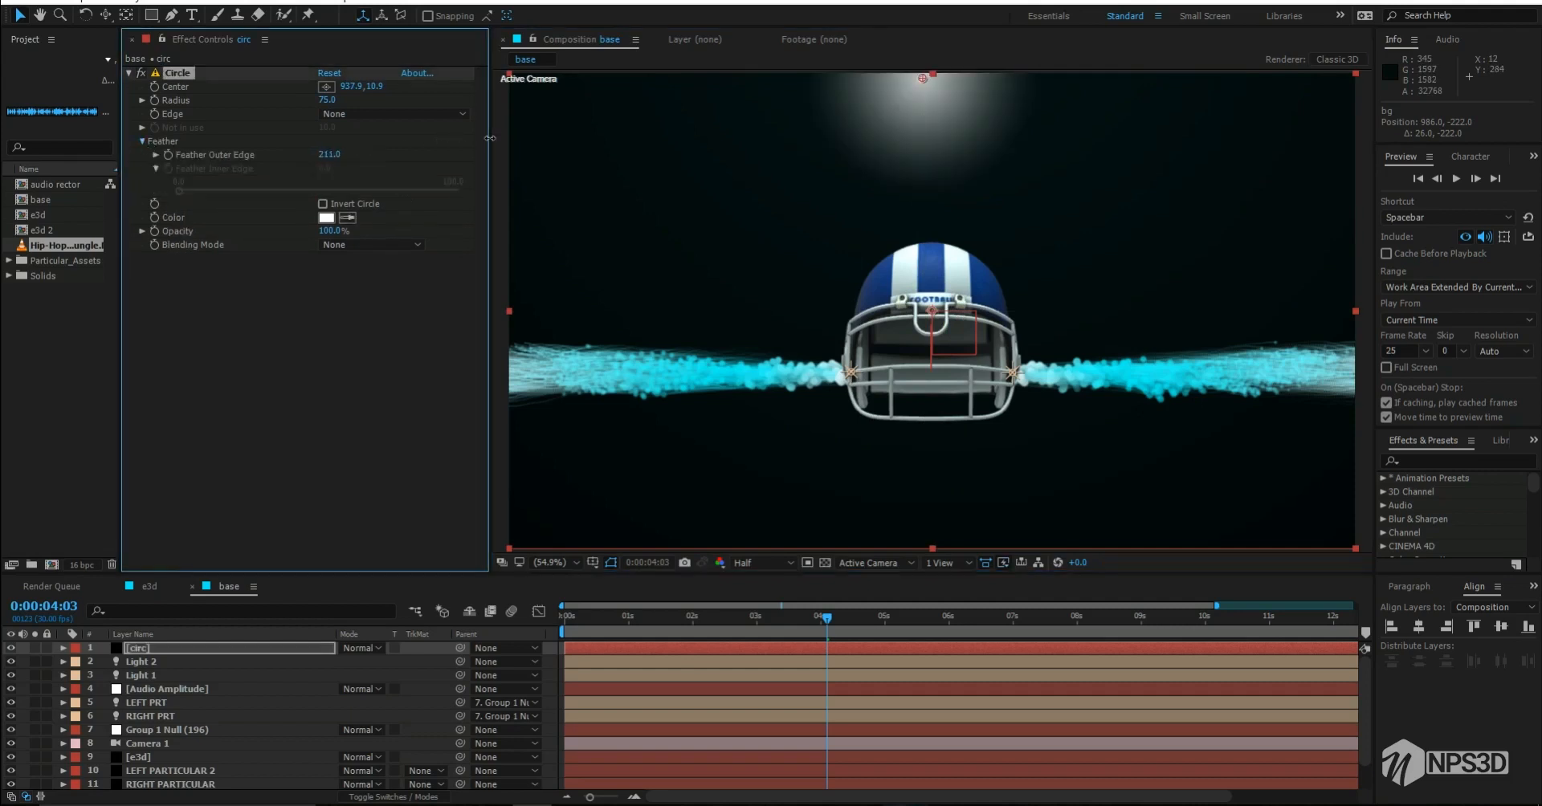
drag(347, 154, 826, 120)
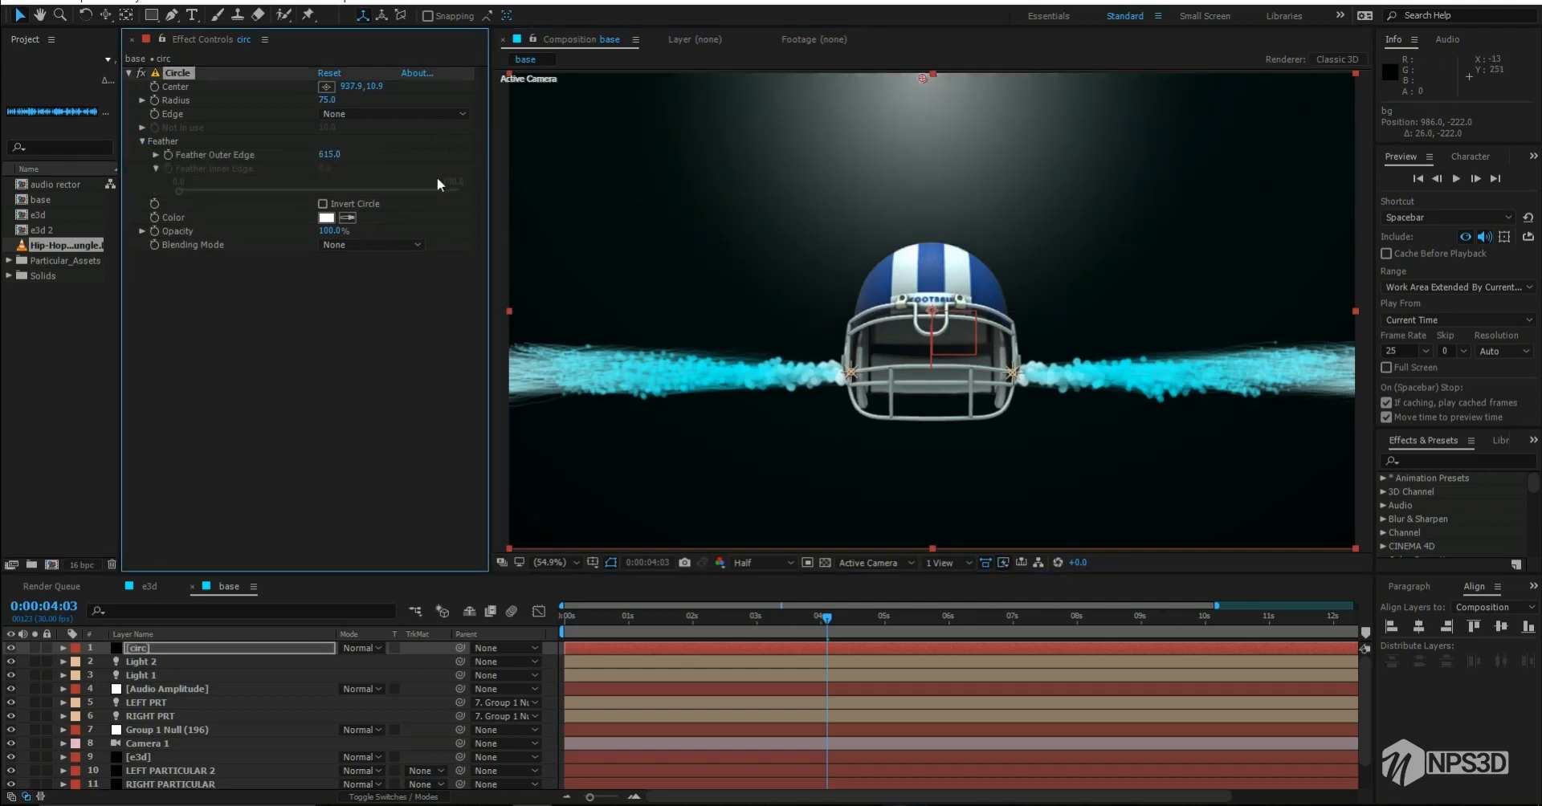
drag(334, 160, 914, 122)
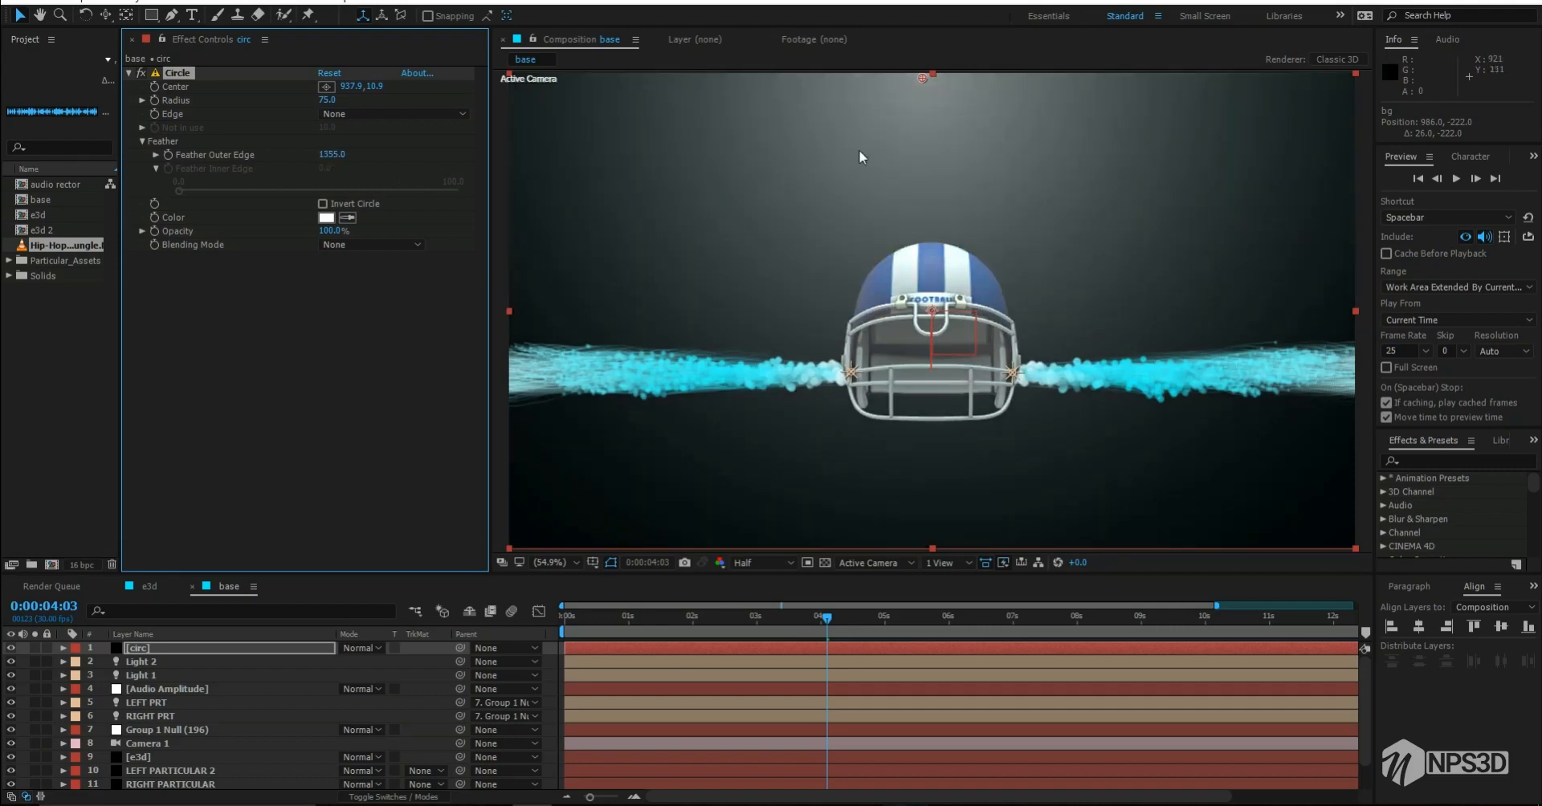
Step: Change the Circle effect's color from white to a light cyan blue
click(325, 217)
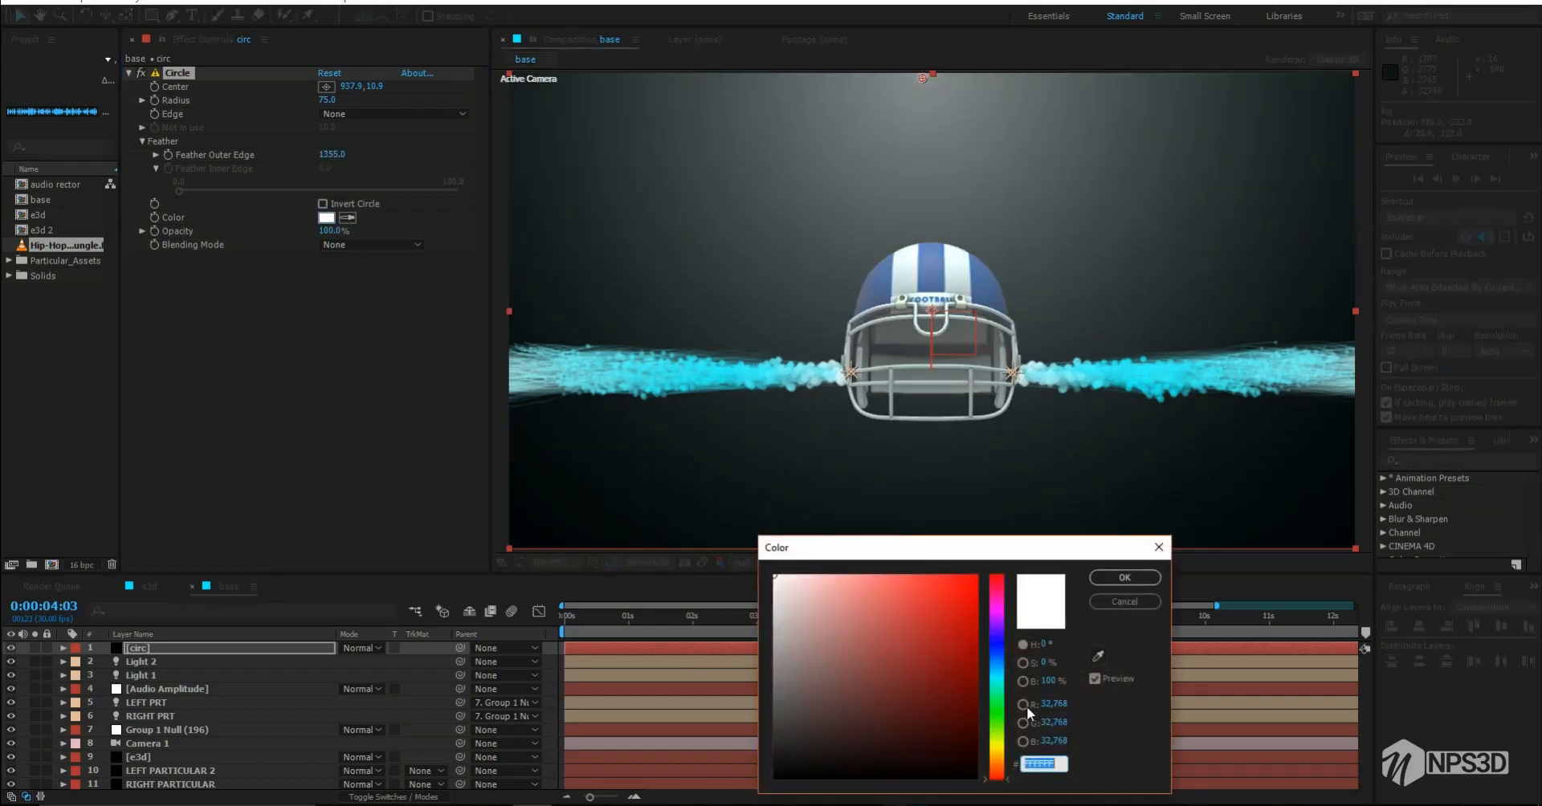
drag(997, 691, 996, 681)
drag(893, 596, 888, 582)
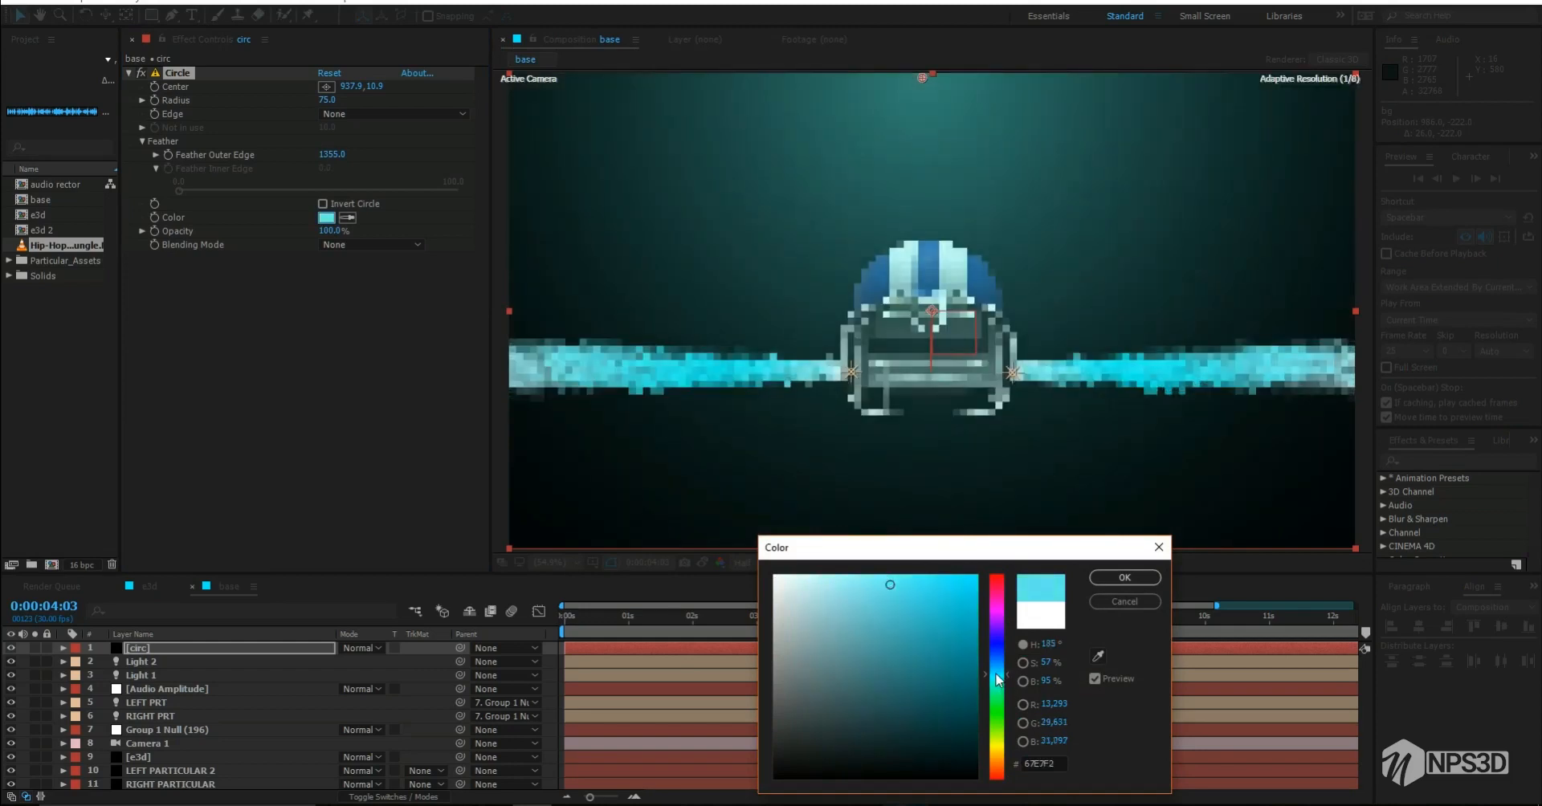
click(1124, 578)
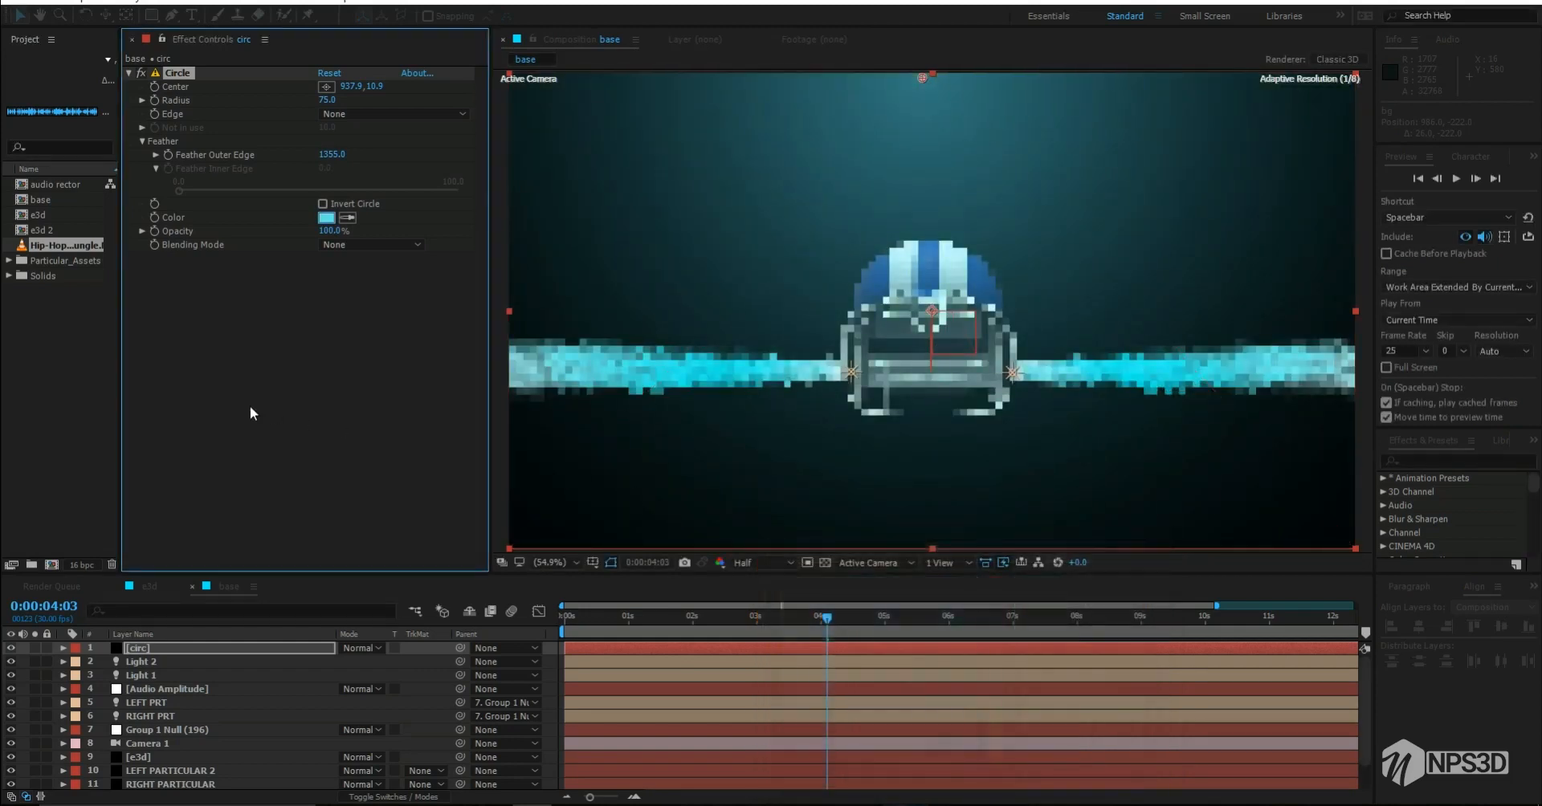
Step: At 0:00:02:26, try an Element Physical Environment exposure of 3 on the e3d layer and settle on 0.6
drag(828, 367, 839, 415)
click(749, 620)
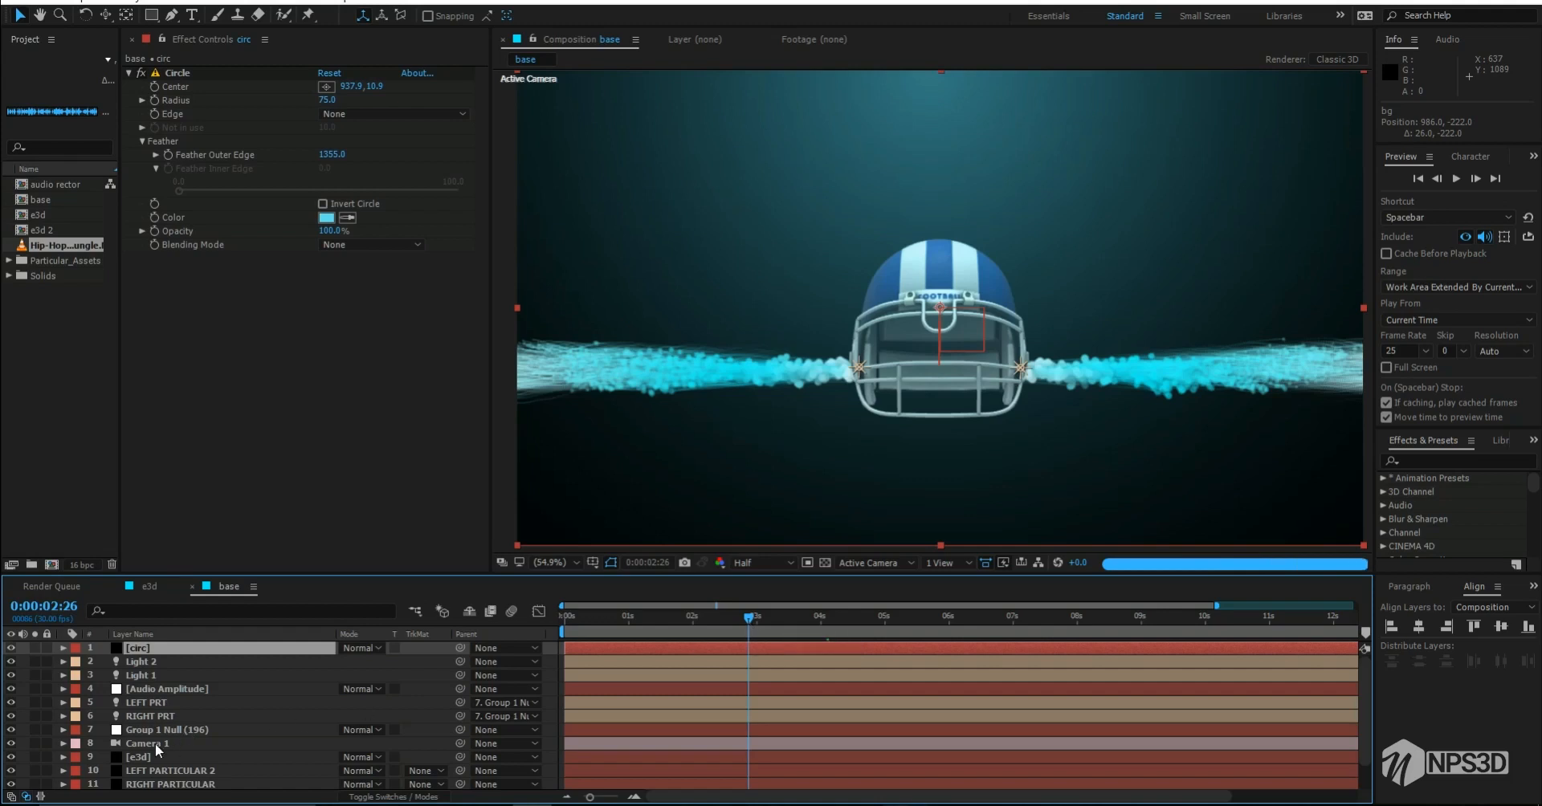
click(171, 758)
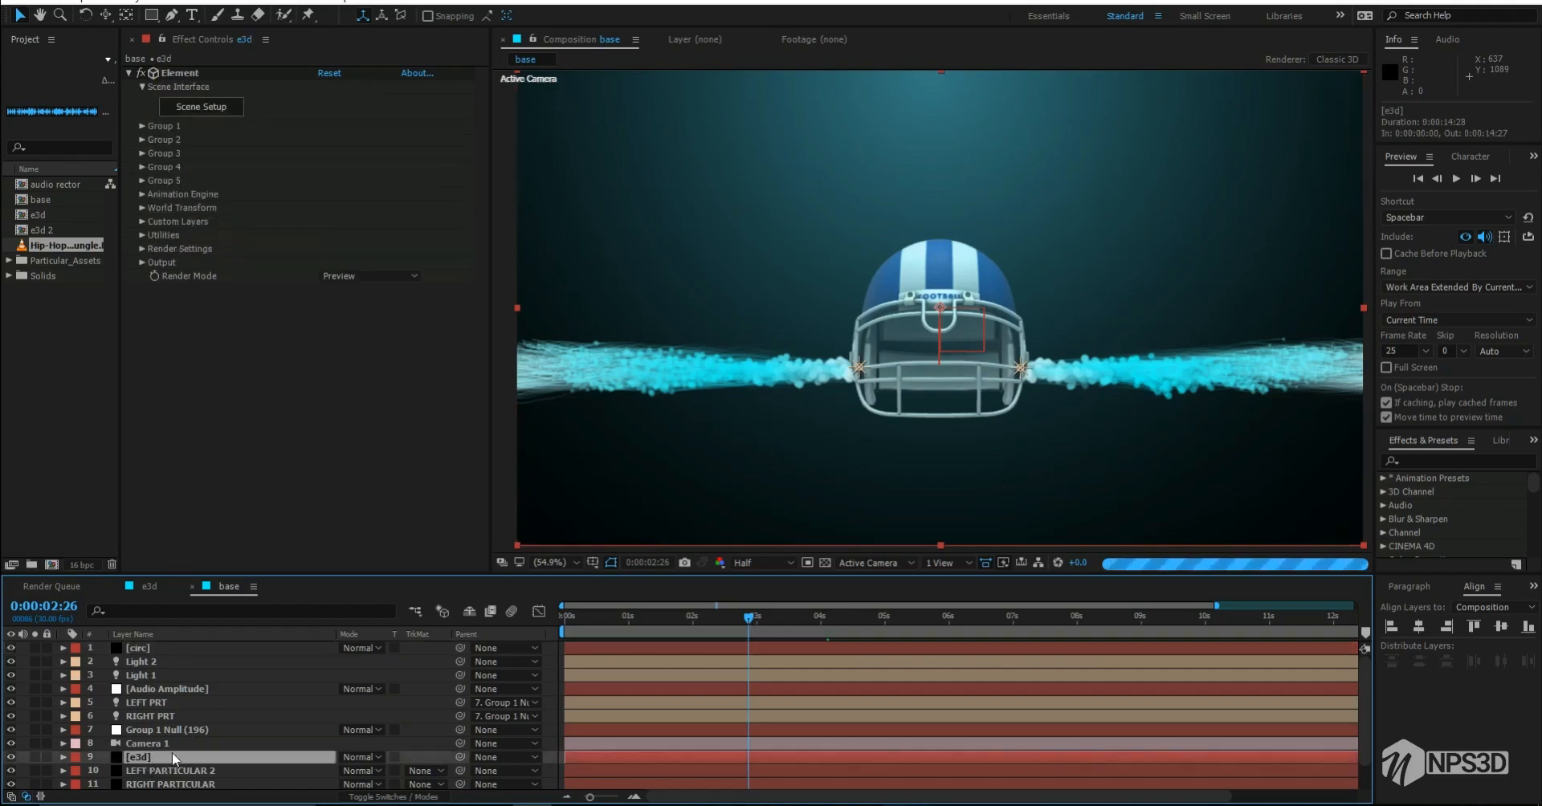
click(142, 248)
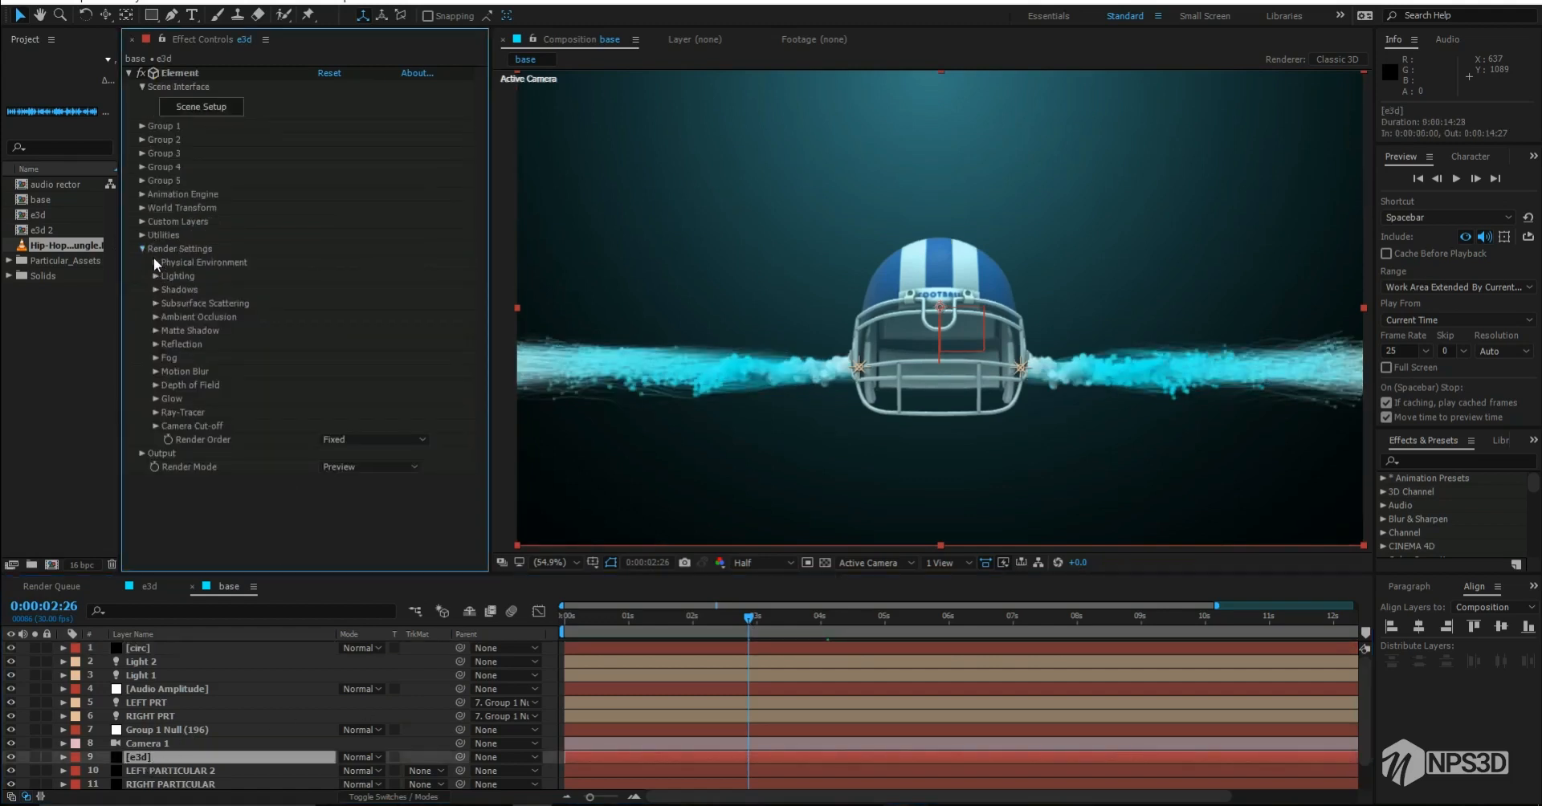
click(155, 263)
click(331, 276)
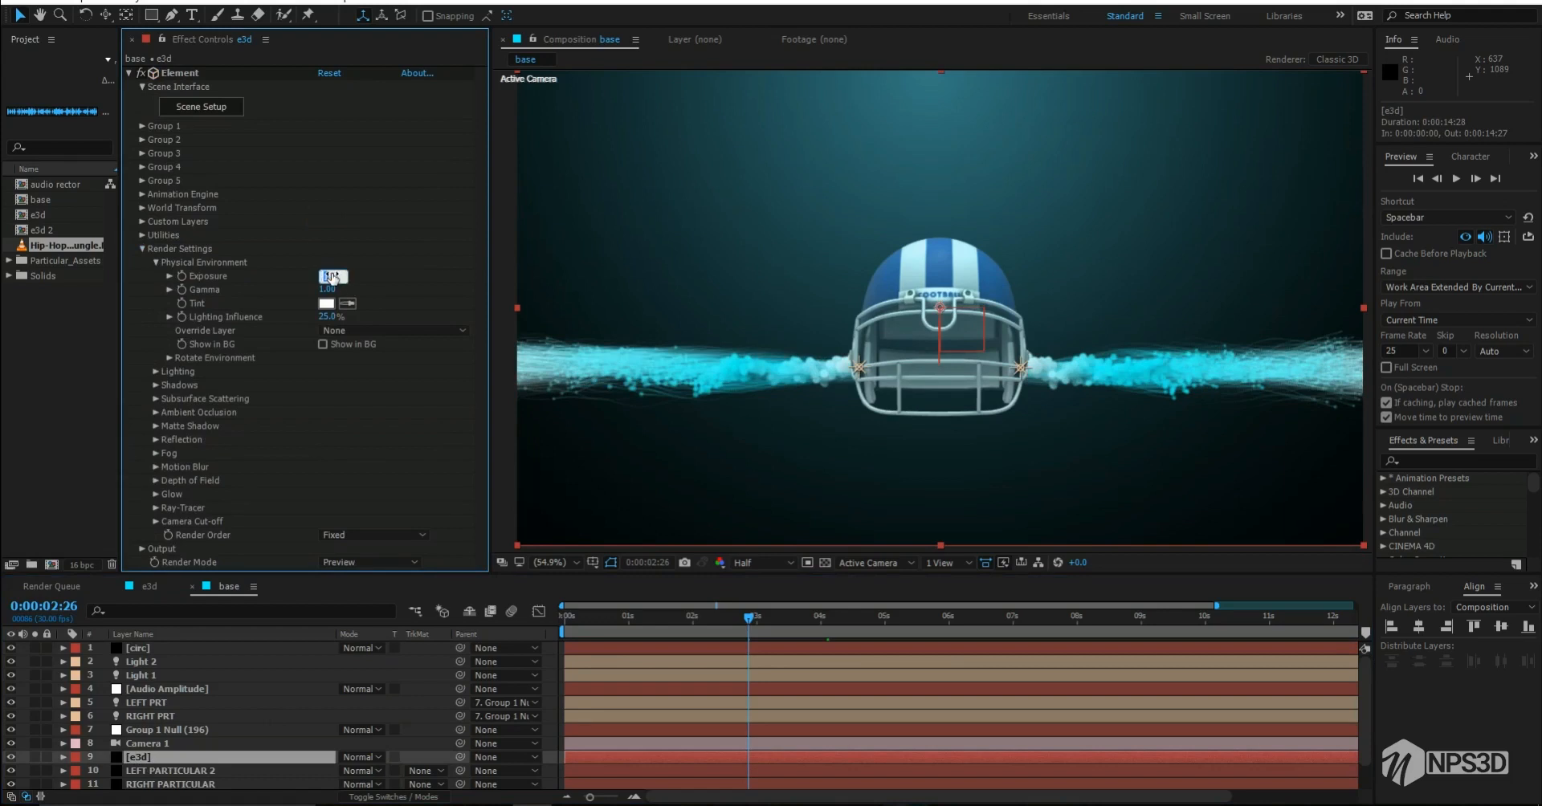
text(3)
key(Return)
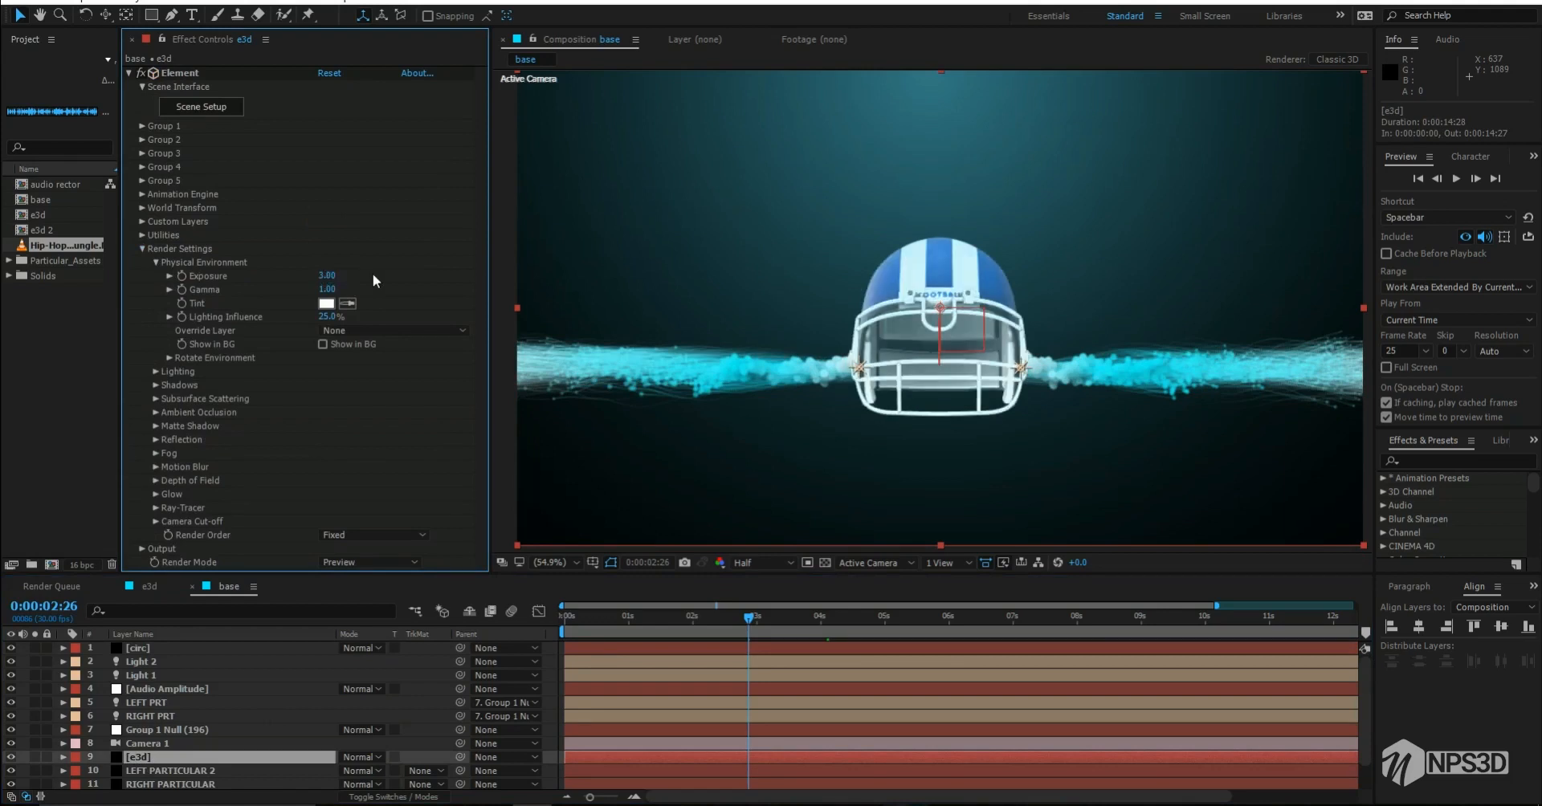
click(328, 277)
text(.6)
key(Return)
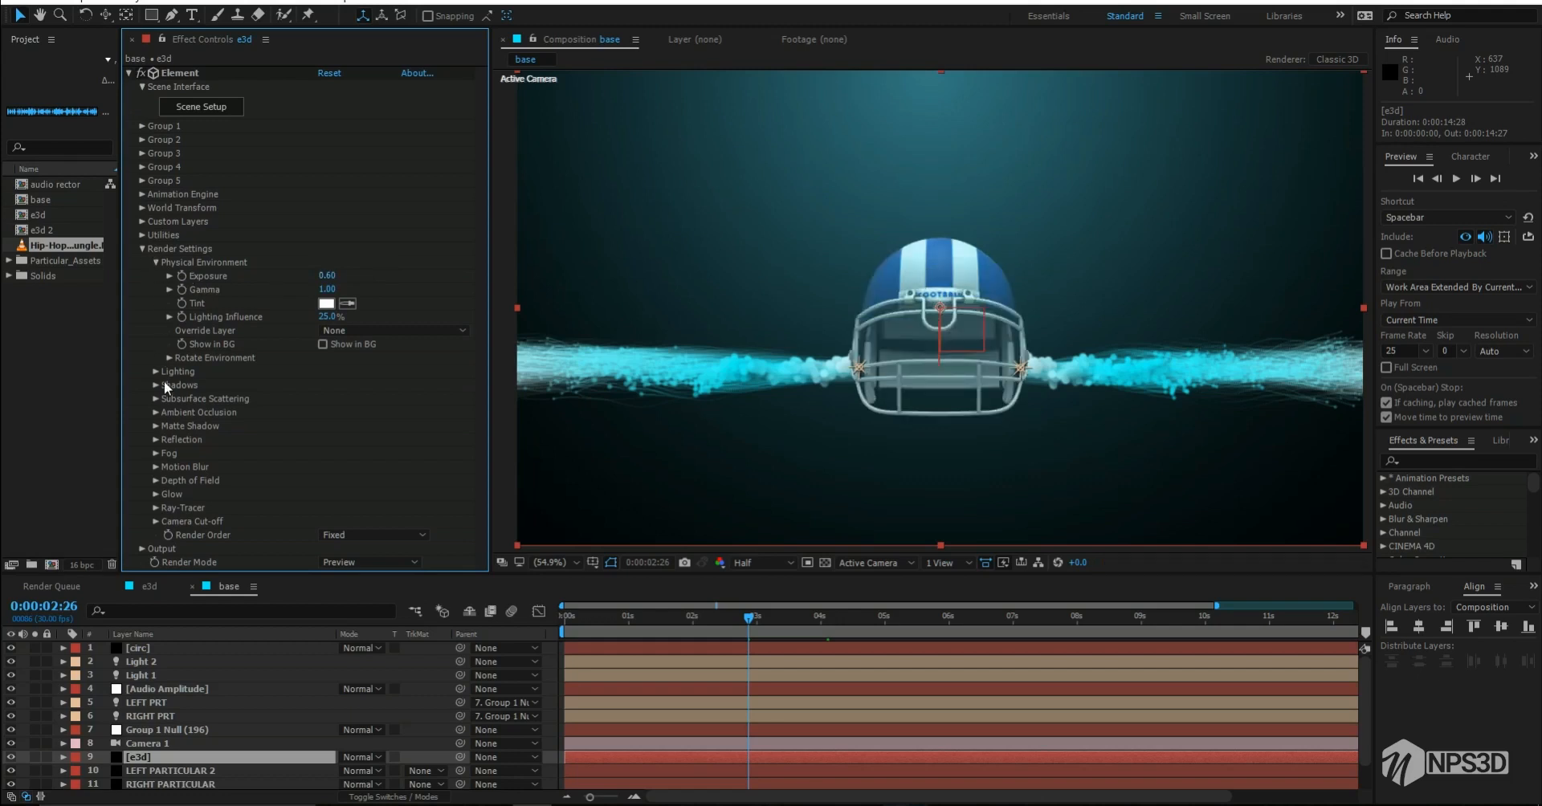
Step: Enable ambient occlusion in the Element render settings and set the AO Mode to Ray-Traced
scroll(363, 390, down, 2)
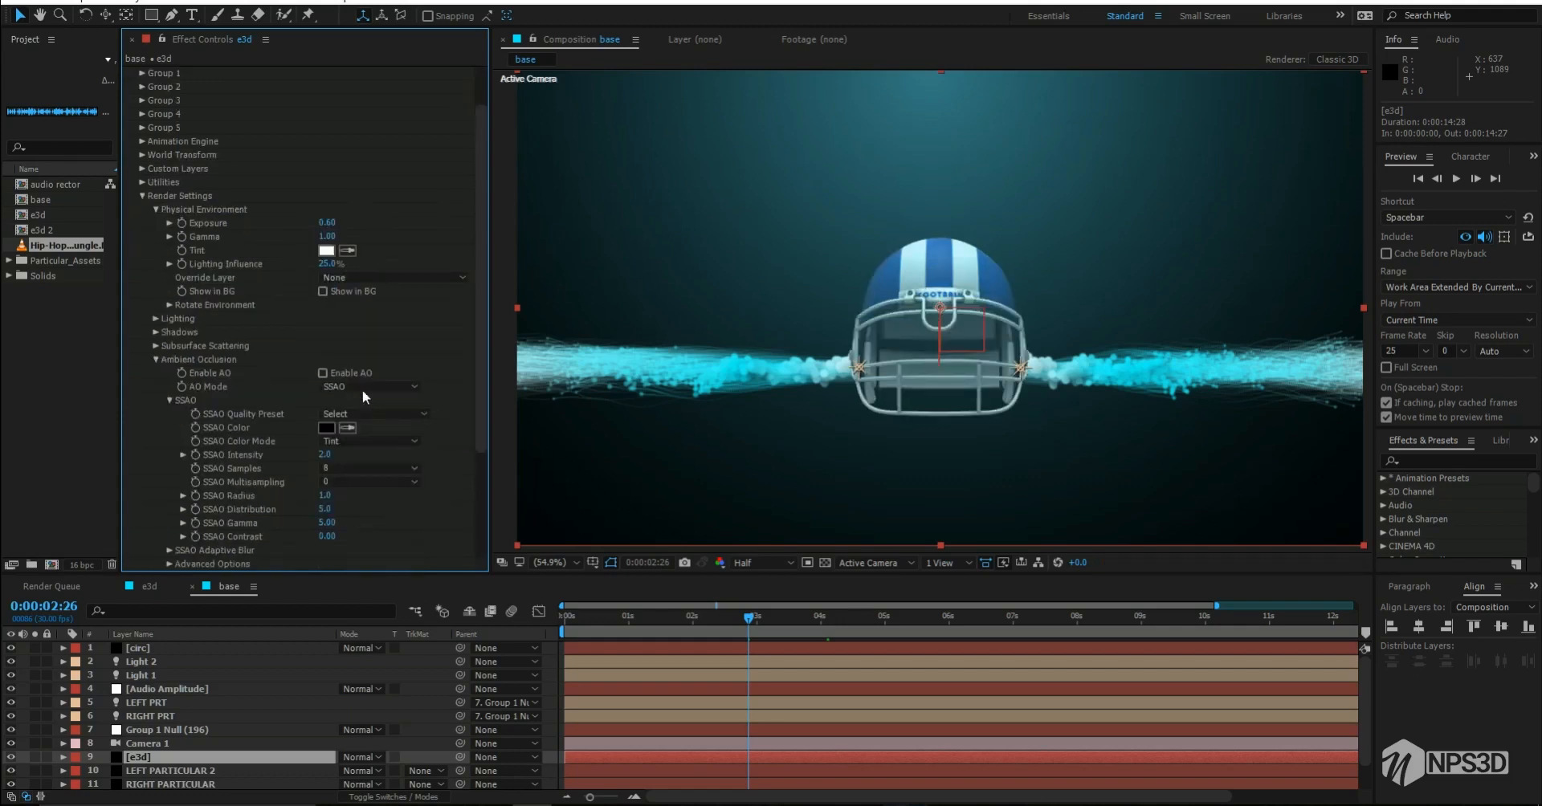
click(363, 377)
click(366, 383)
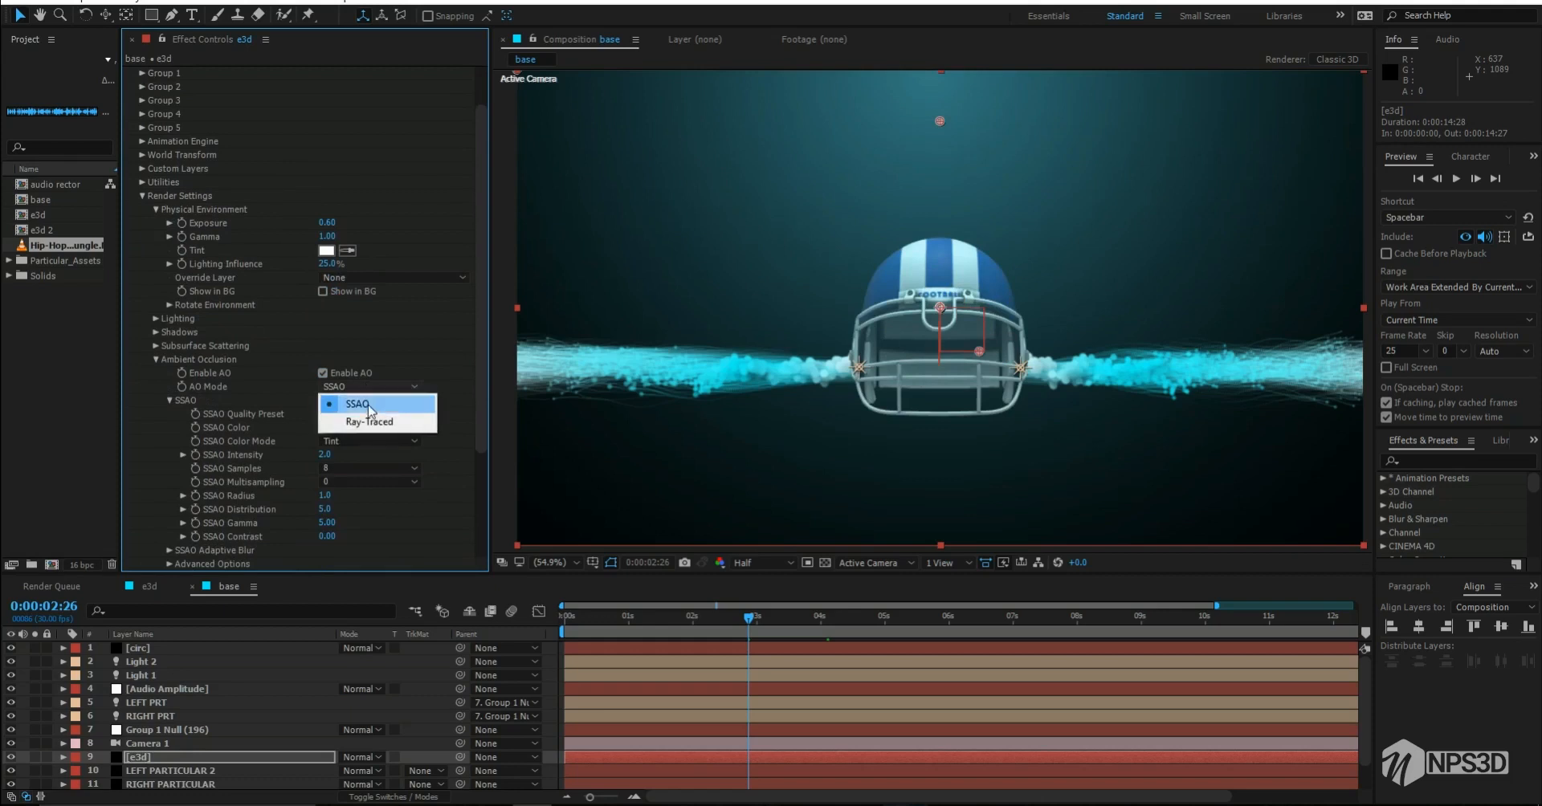
click(371, 419)
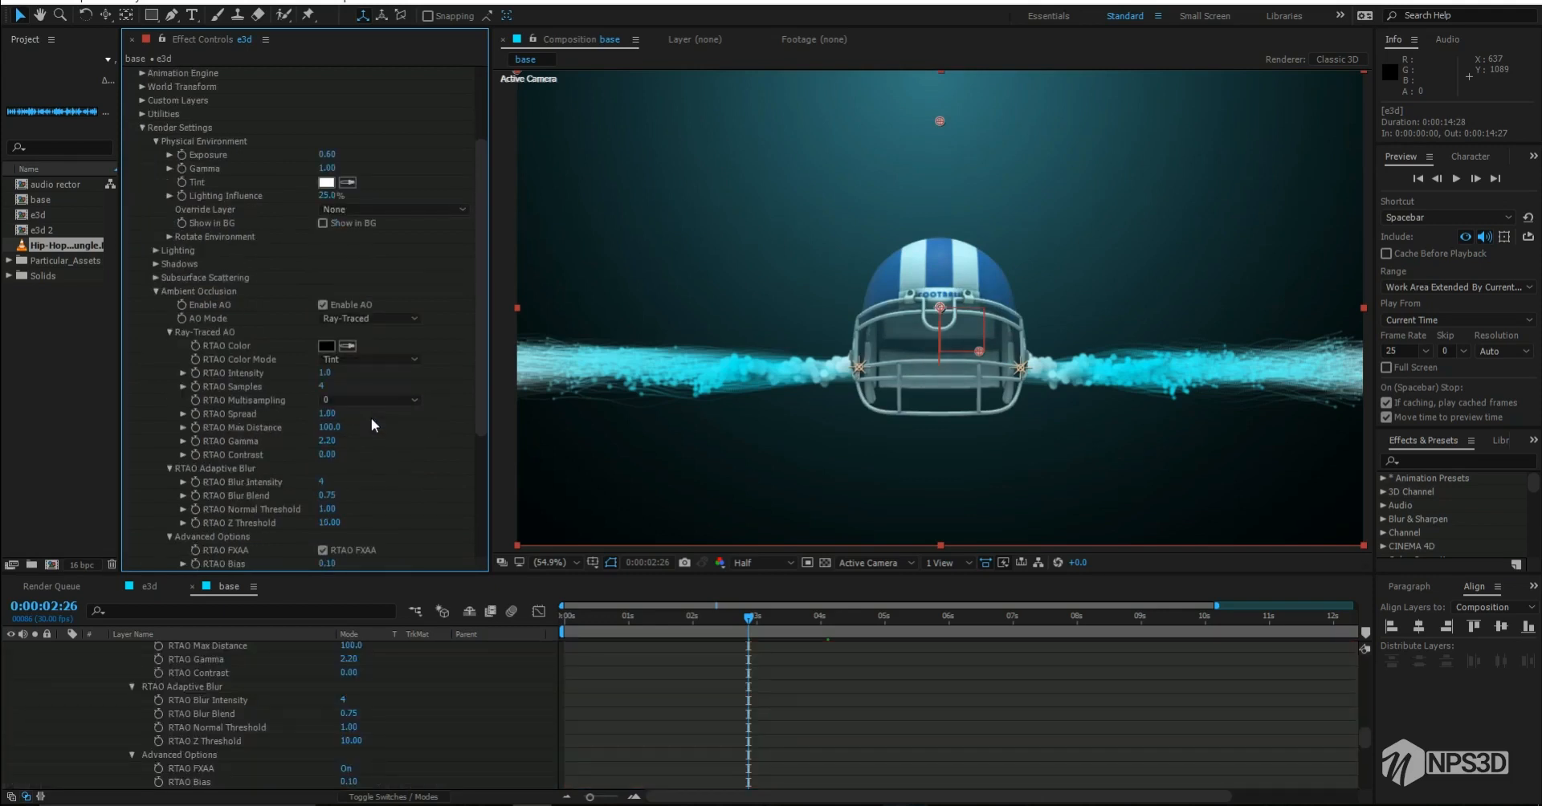
click(321, 375)
click(386, 373)
scroll(161, 299, up, 5)
click(141, 248)
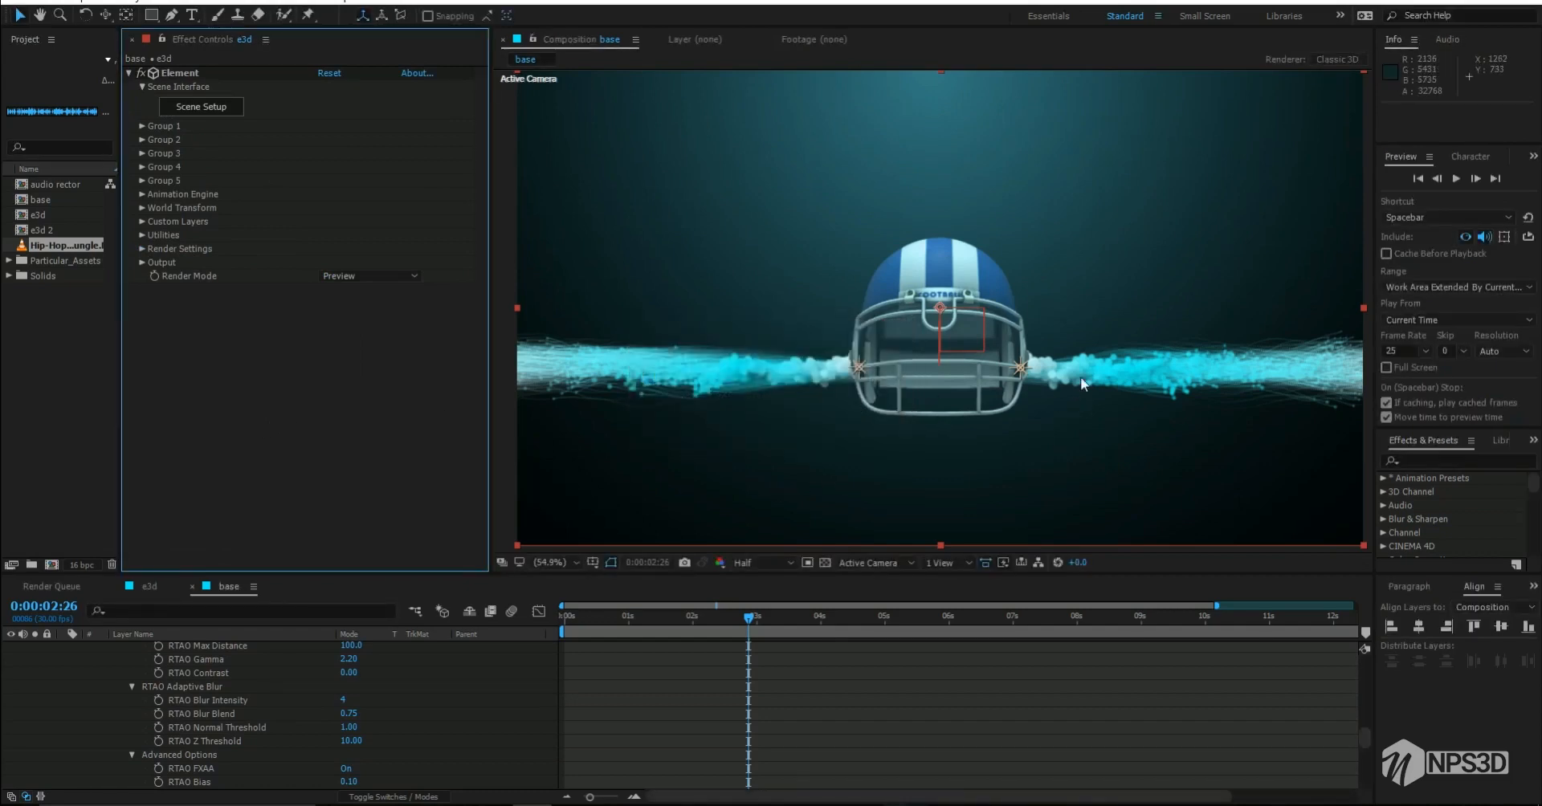
Step: Go to 0:00:05:05 in the composition and collapse the expanded properties of the e3d layer
click(816, 620)
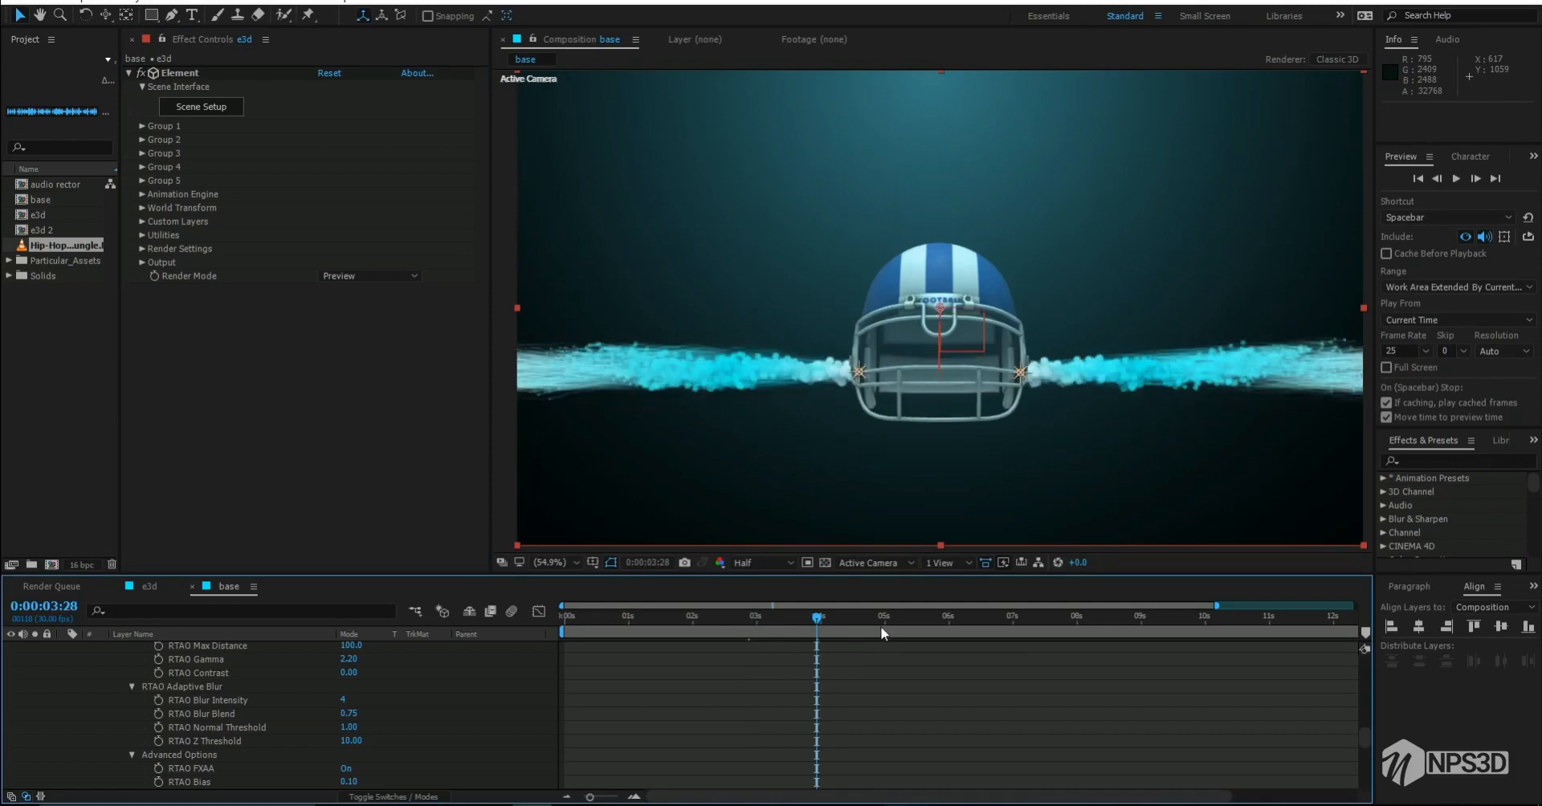
click(894, 628)
scroll(58, 697, up, 10)
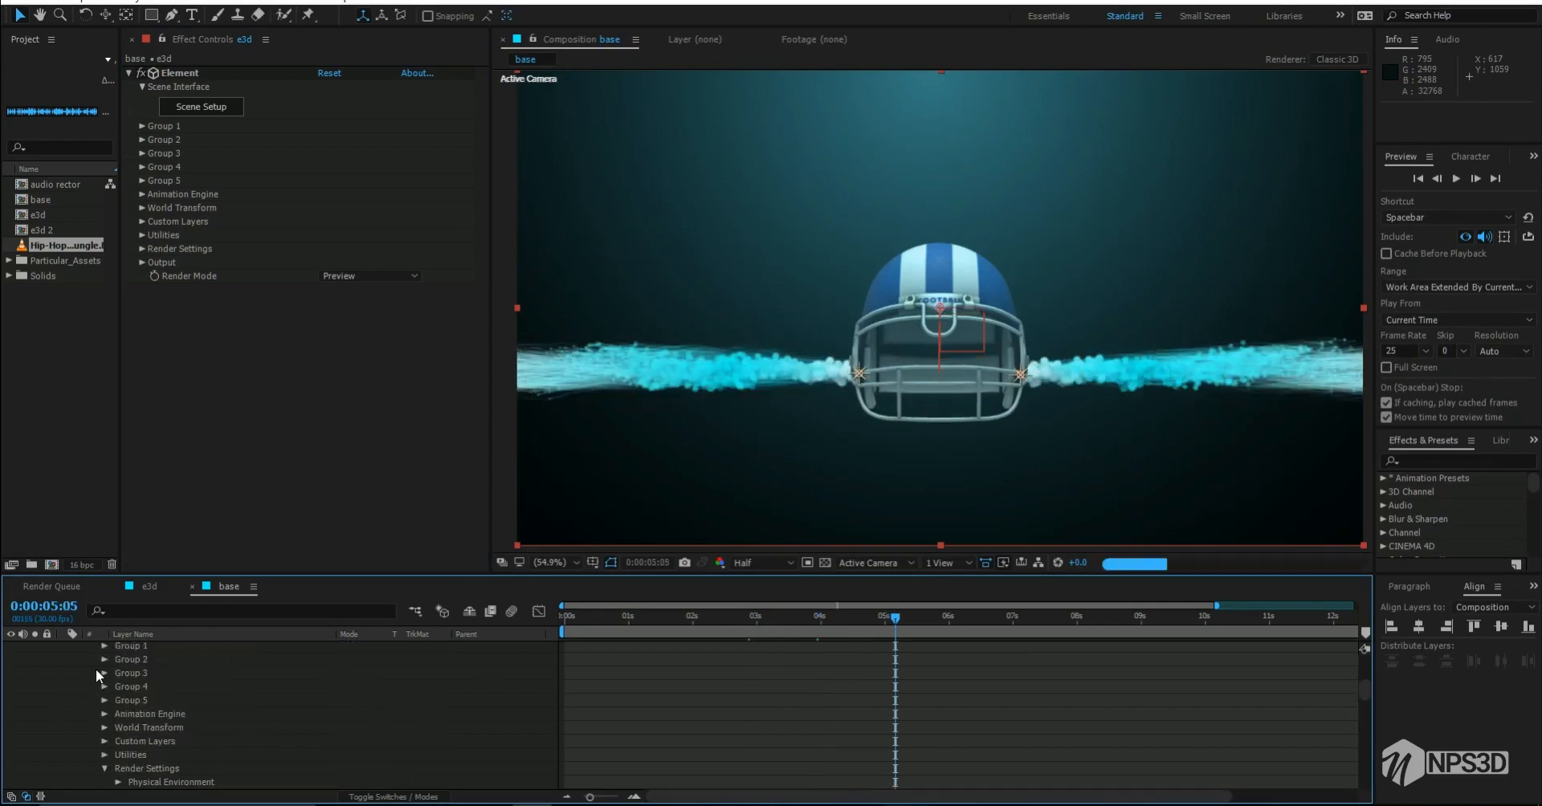
scroll(96, 676, up, 5)
click(64, 757)
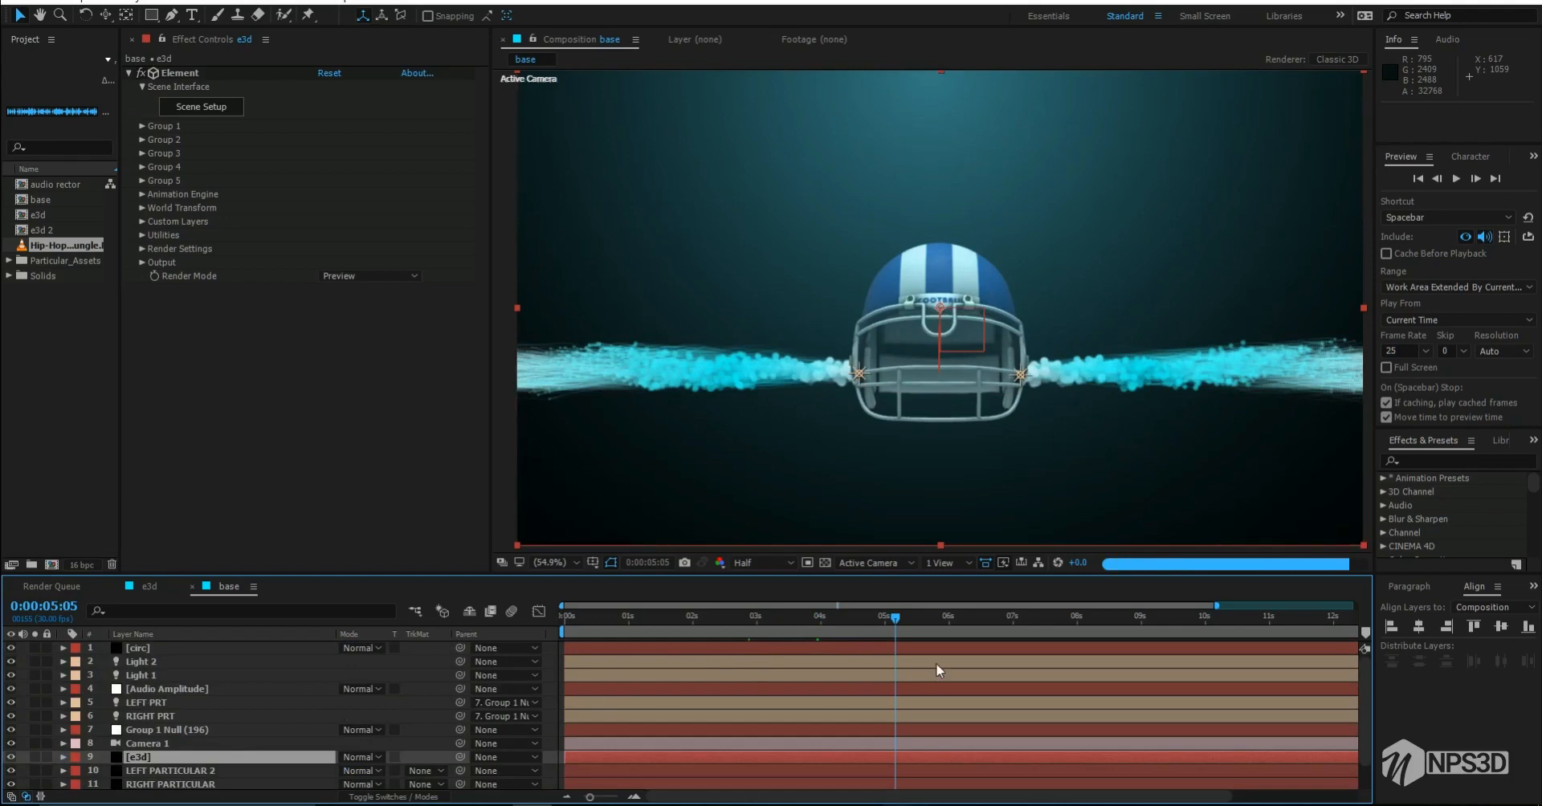
Step: Create a narrow black solid 1920 px wide and about 100 px high, placed above all other layers
key(grave)
right_click(202, 519)
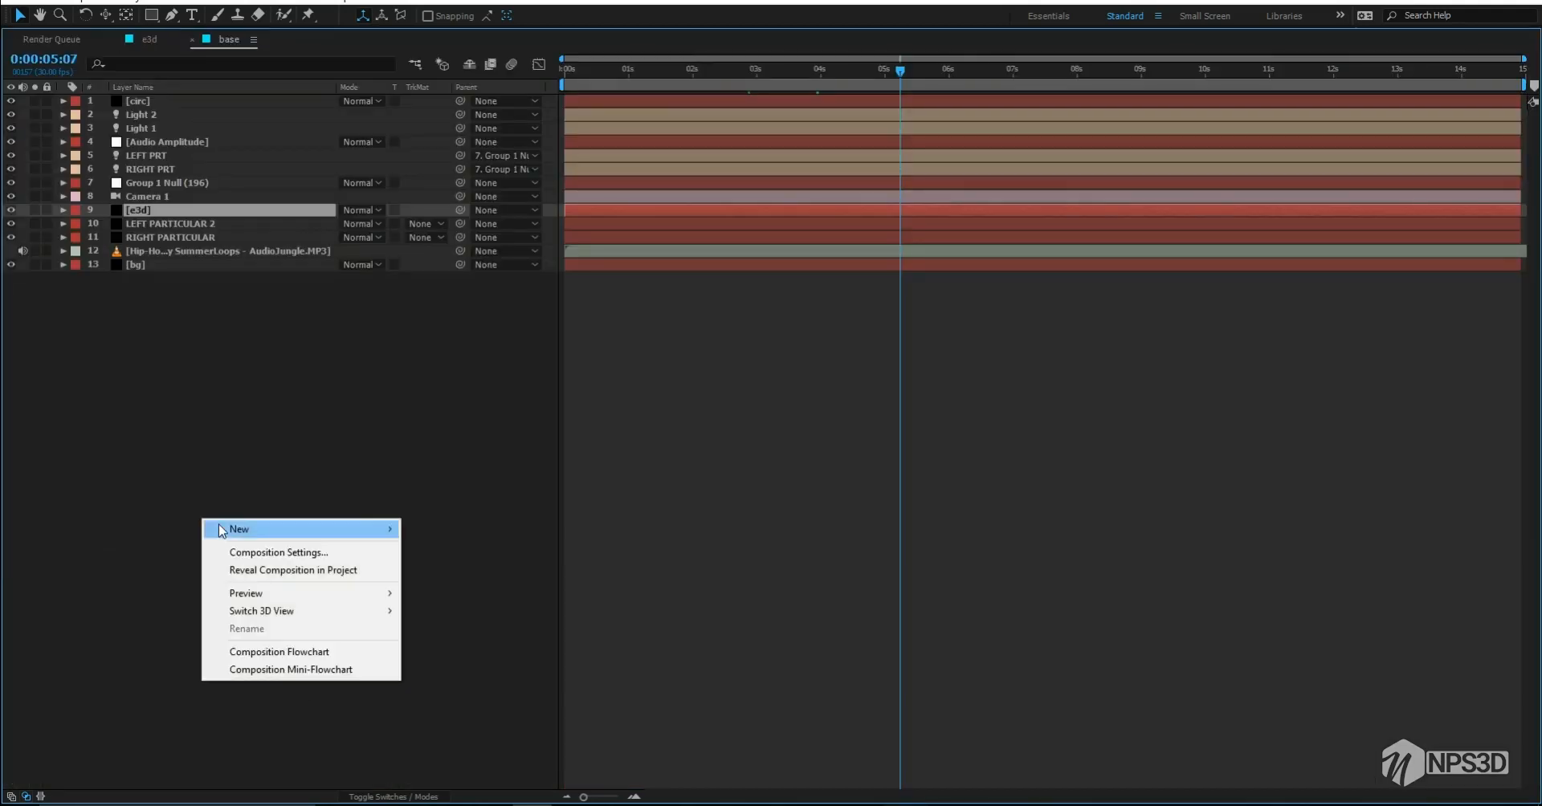
mouse_move(222, 530)
click(504, 572)
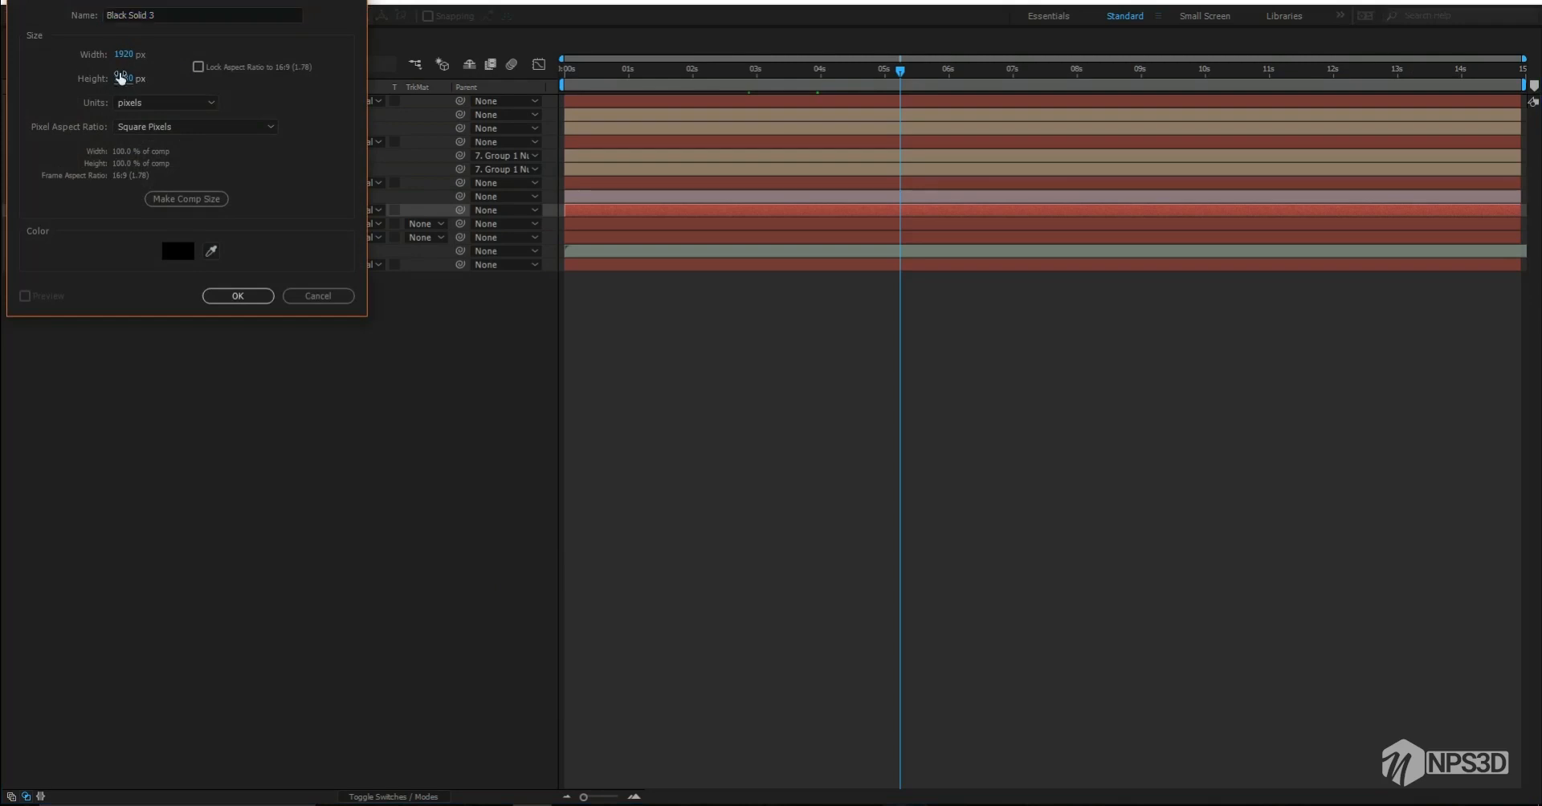
click(241, 296)
drag(190, 213, 228, 98)
key(grave)
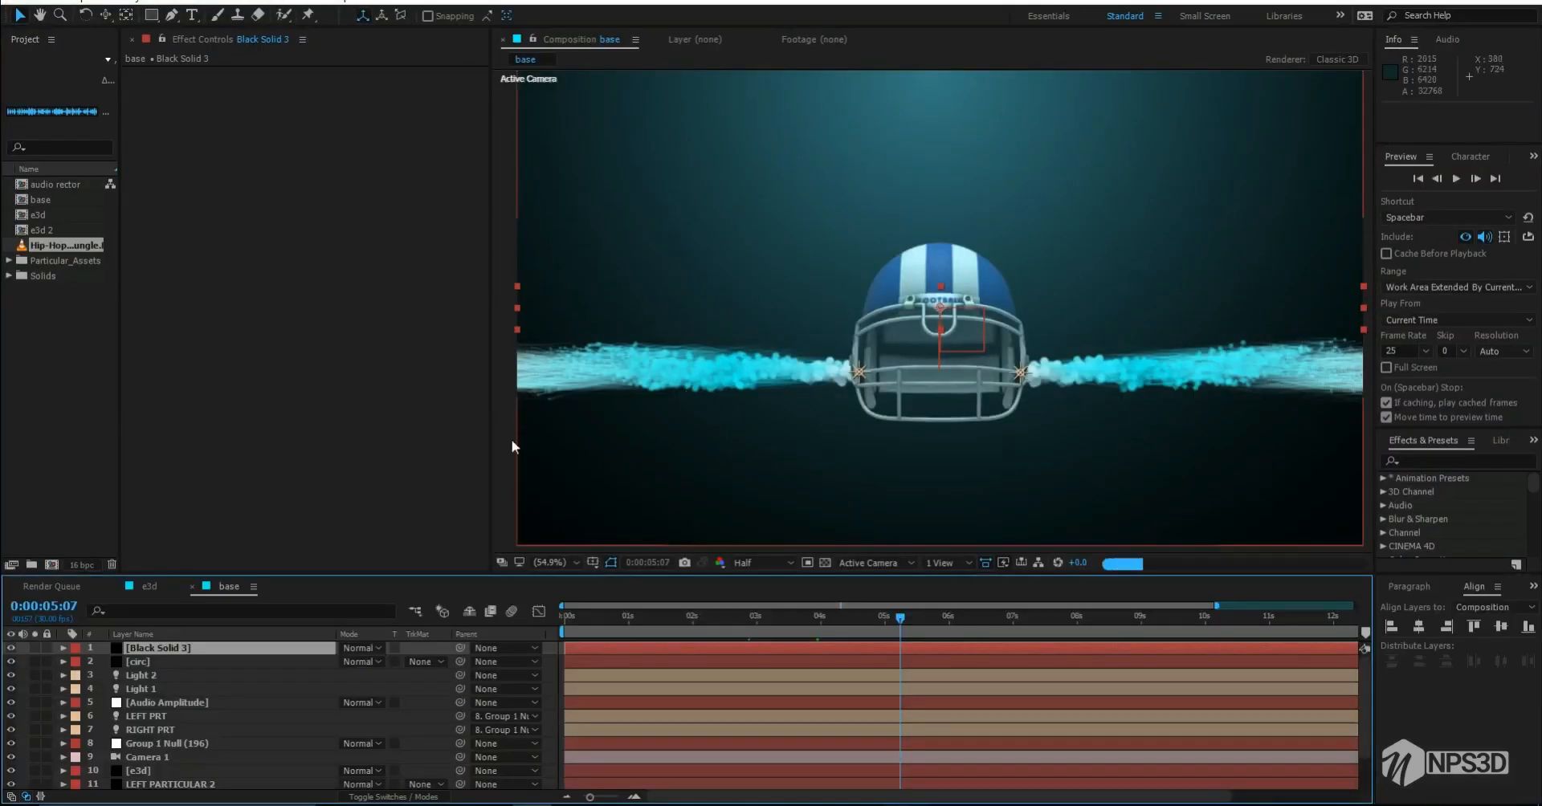
Step: Solo the narrow black solid and move it straight up to the frame's upper edge, at position 960, 40
click(34, 647)
drag(902, 308, 918, 182)
key(ctrl+z)
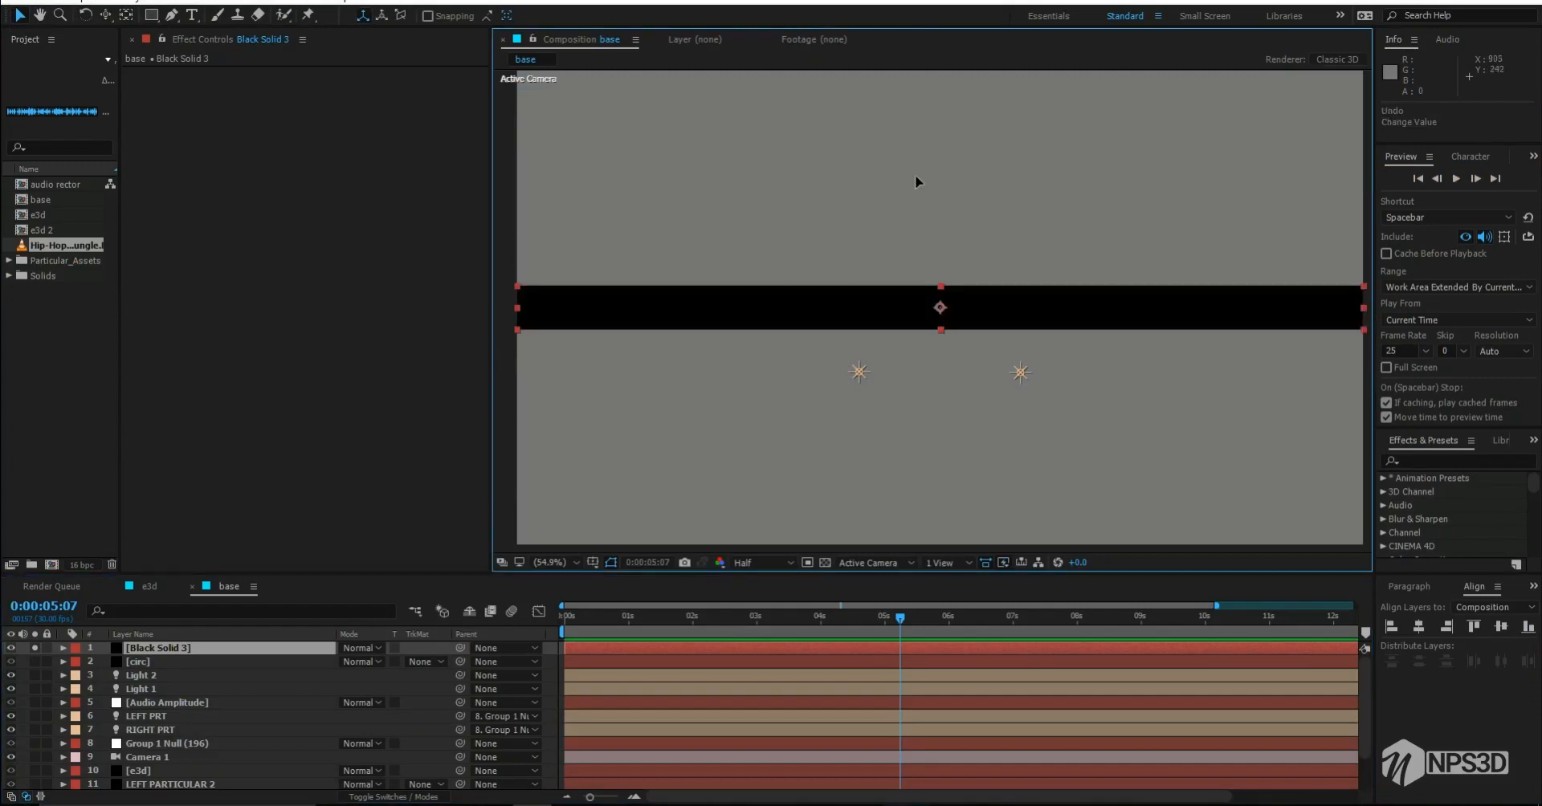
key(shift+Up)
key(shift+Up)
key(shift+Up)
key(shift+Up)
key(shift+Up)
key(shift+Up)
key(shift+Up)
key(shift+Up)
key(shift+Up)
key(shift+Up)
key(shift+Up)
key(shift+Up)
key(shift+Up)
key(shift+Up)
key(shift+Up)
key(shift+Up)
key(shift+Up)
key(shift+Up)
key(shift+Up)
key(shift+Up)
key(shift+Up)
key(shift+Up)
key(shift+Up)
key(shift+Up)
key(shift+Up)
key(shift+Up)
key(shift+Up)
key(shift+Up)
key(shift+Up)
key(shift+Up)
key(shift+Up)
key(shift+Up)
key(shift+Up)
key(shift+Up)
key(shift+Up)
key(shift+Up)
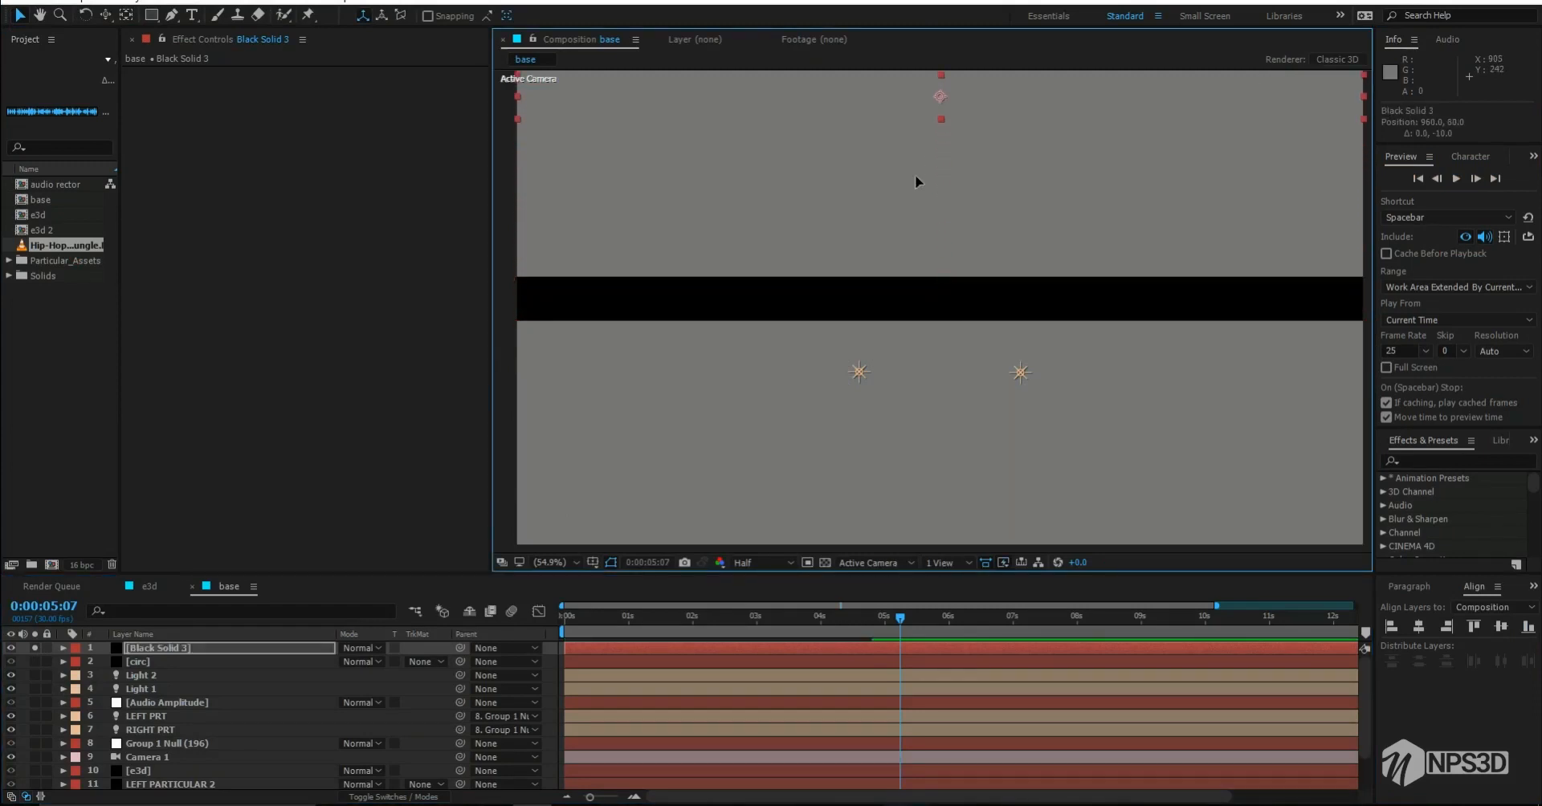
drag(922, 174, 924, 226)
Step: Duplicate the black bar, placing the copy along the frame's lower edge, and save the project
click(198, 638)
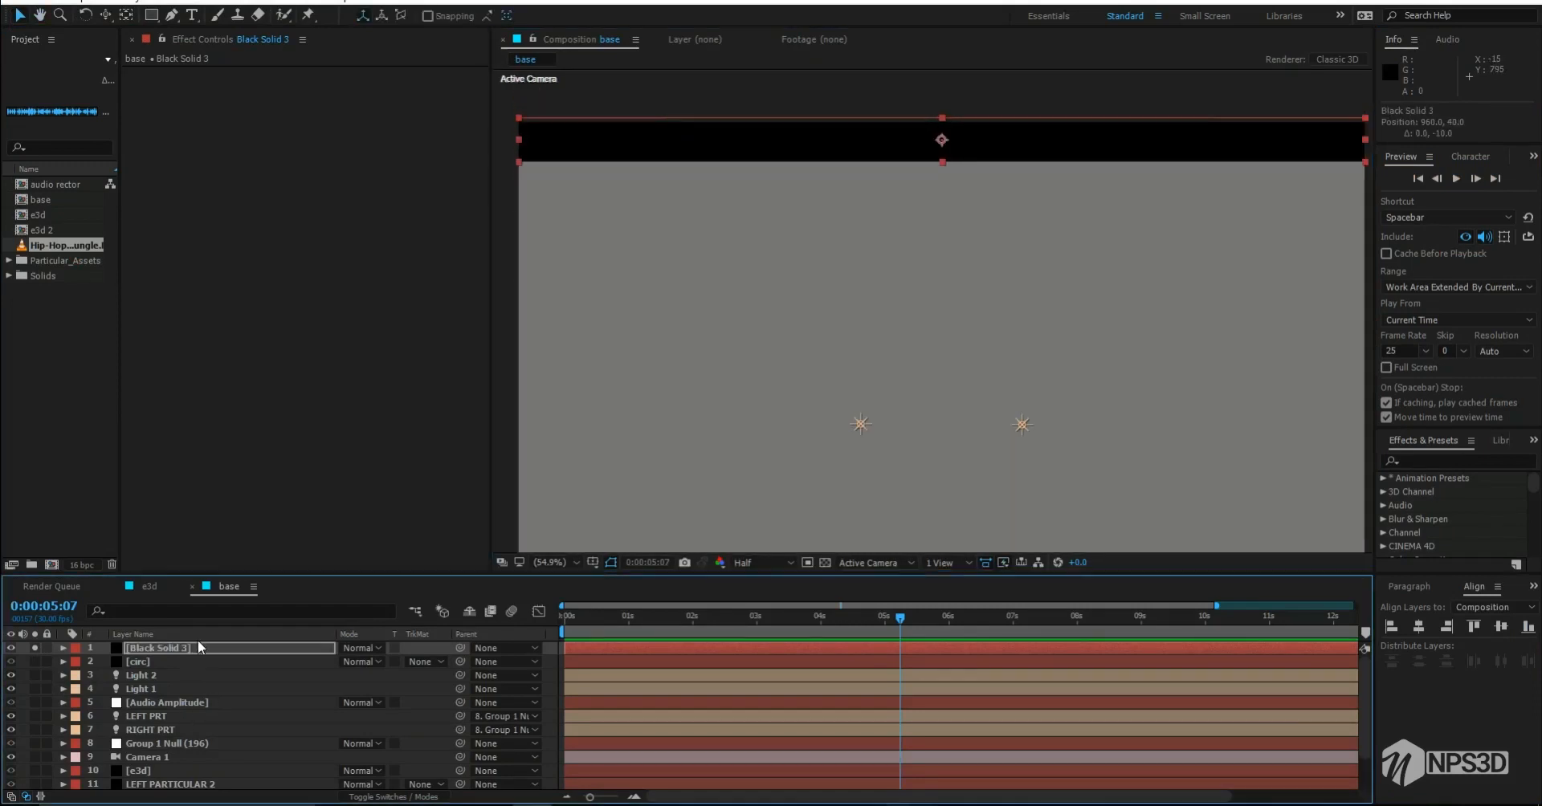
click(201, 646)
key(ctrl+d)
key(shift+Down)
key(shift+Down)
key(shift+Down)
key(shift+Down)
key(shift+Down)
key(shift+Down)
key(shift+Down)
key(shift+Down)
key(shift+Down)
key(shift+Down)
key(shift+Down)
key(shift+Down)
key(shift+Down)
key(shift+Down)
key(shift+Down)
key(shift+Down)
key(shift+Down)
key(shift+Down)
key(shift+Down)
key(shift+Down)
key(shift+Down)
key(shift+Down)
key(shift+Down)
key(shift+Down)
key(shift+Down)
key(shift+Down)
key(shift+Down)
key(shift+Down)
key(shift+Down)
key(shift+Down)
key(shift+Down)
key(shift+Down)
key(shift+Down)
key(shift+Down)
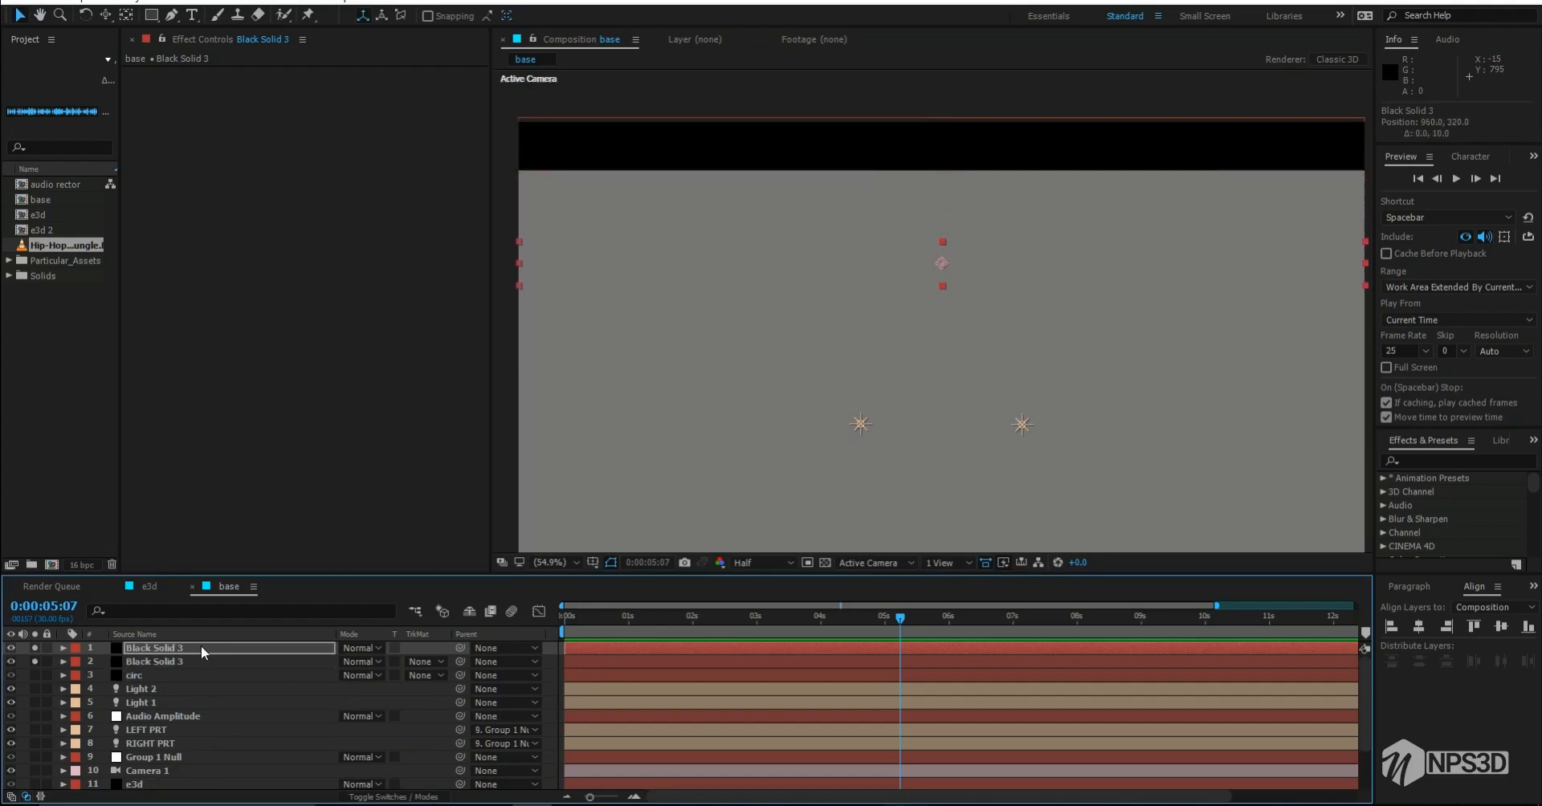
key(shift+Down)
key(shift+Down)
key(shift+Down)
key(shift+Down)
key(shift+Down)
key(shift+Down)
key(shift+Down)
key(shift+Down)
key(shift+Down)
key(shift+Down)
key(shift+Down)
key(shift+Down)
key(shift+Down)
key(shift+Down)
key(shift+Down)
key(shift+Down)
key(shift+Down)
key(shift+Down)
key(shift+Down)
key(shift+Down)
drag(585, 424, 590, 359)
click(195, 647)
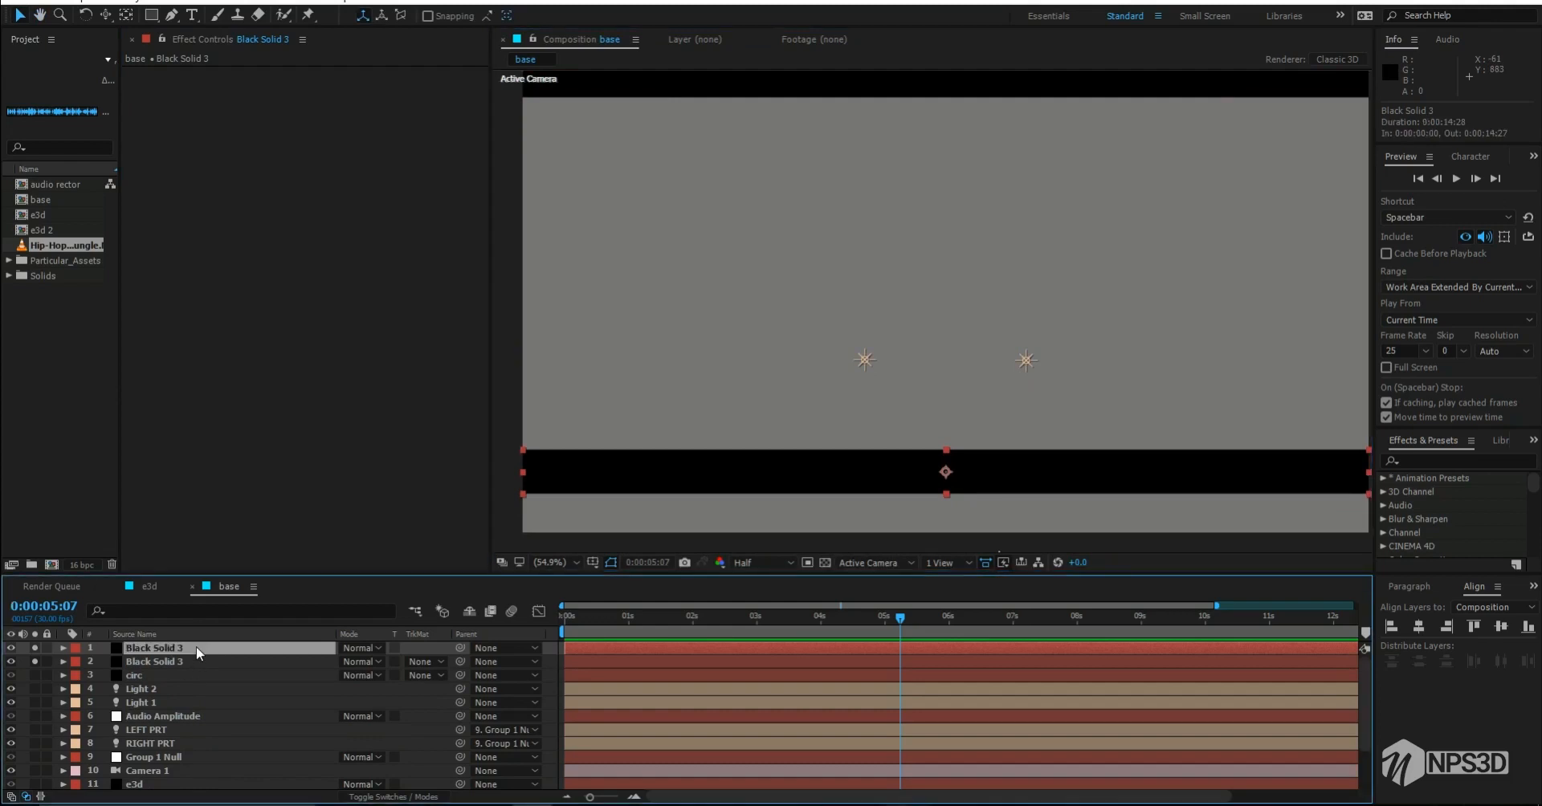
key(shift+Down)
key(shift+Down)
key(shift+Down)
key(shift+Down)
key(shift+Down)
key(shift+Down)
key(shift+Down)
key(shift+Down)
key(shift+Down)
key(shift+Down)
key(ctrl+s)
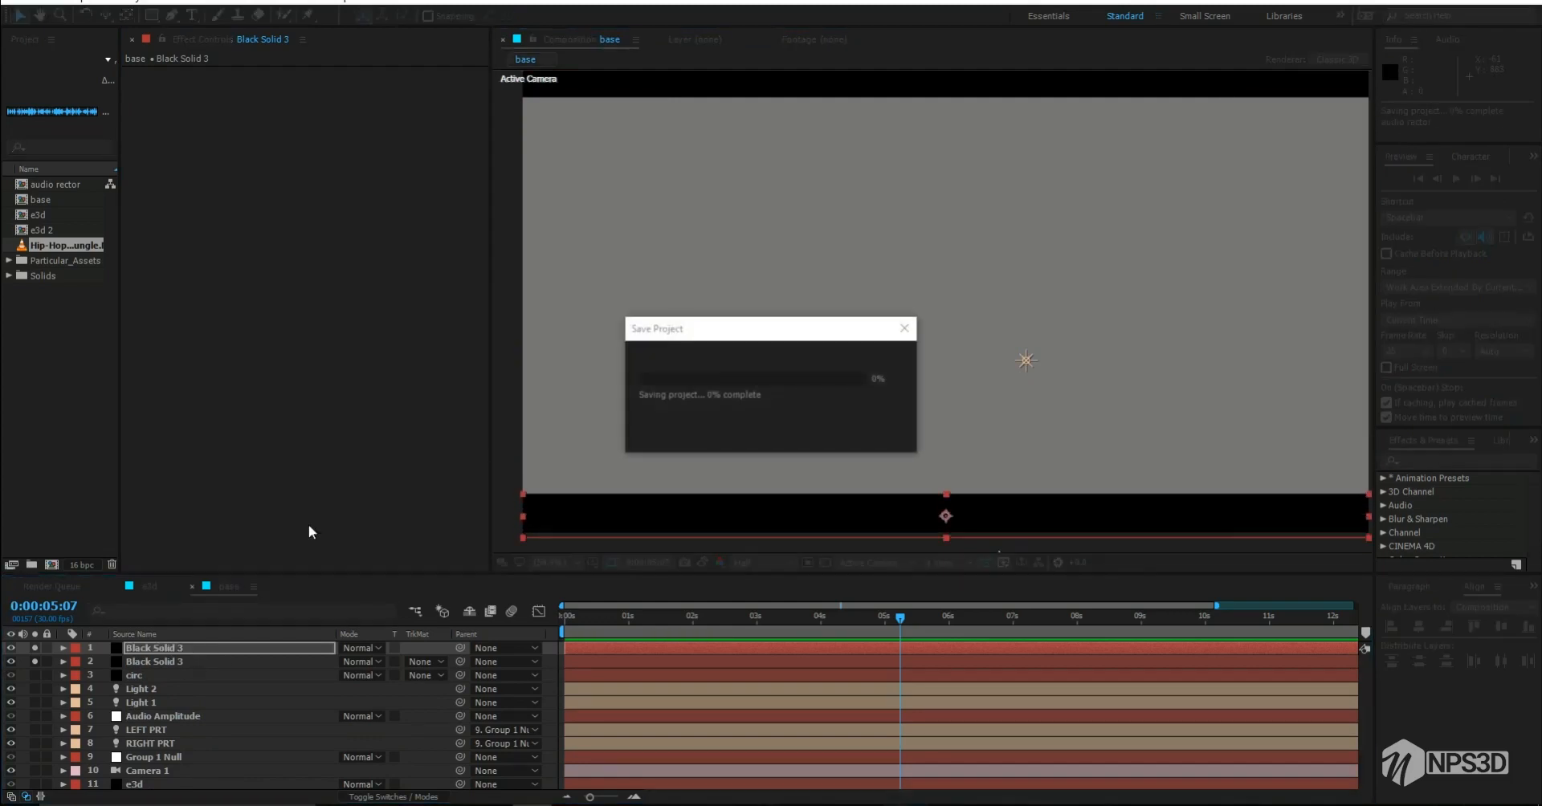
Step: Turn off solo for both black bars and fit the whole composition in the viewer
drag(590, 345, 586, 359)
click(38, 652)
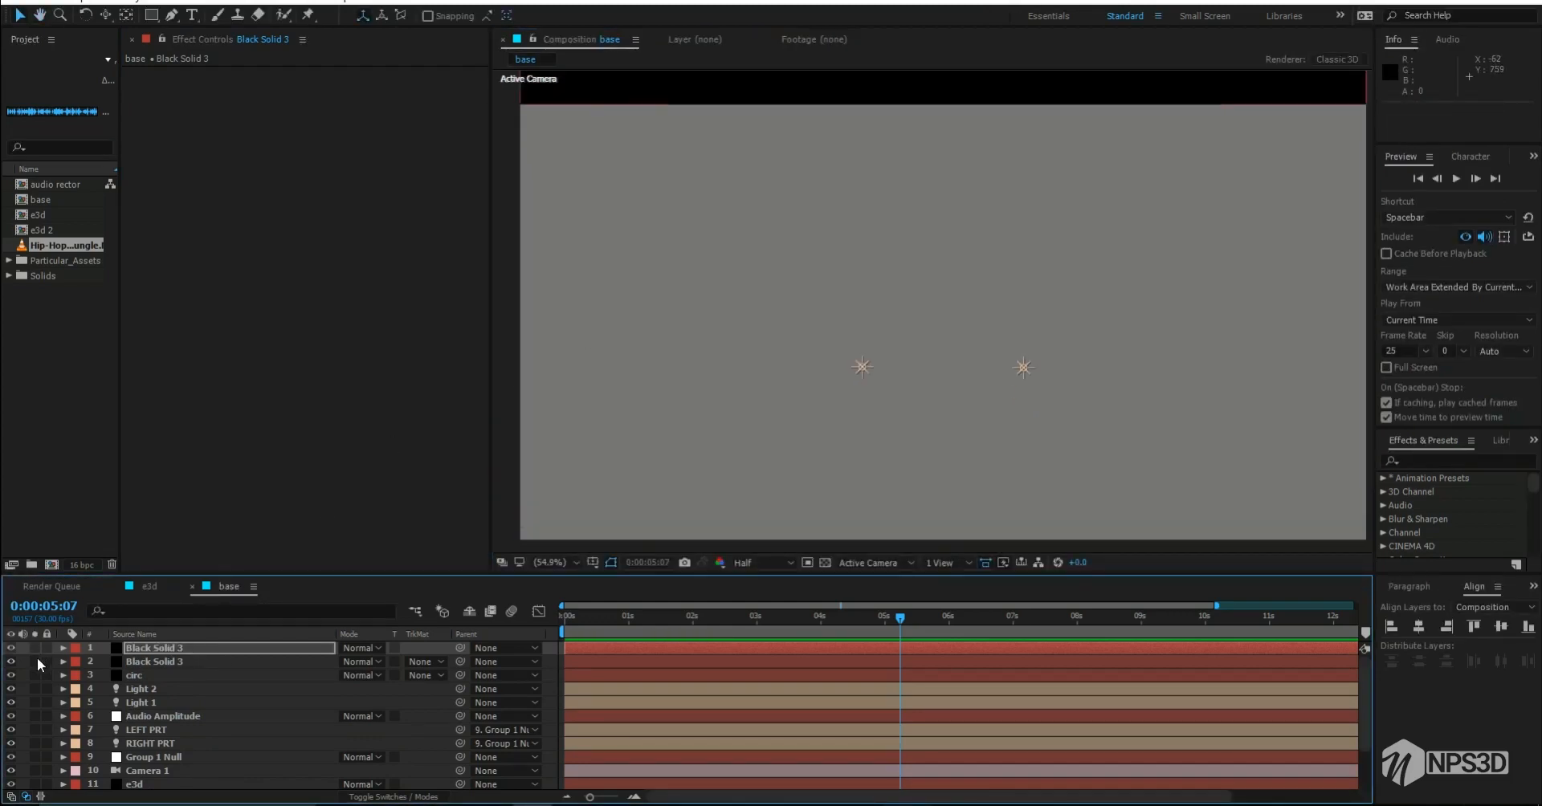
click(551, 562)
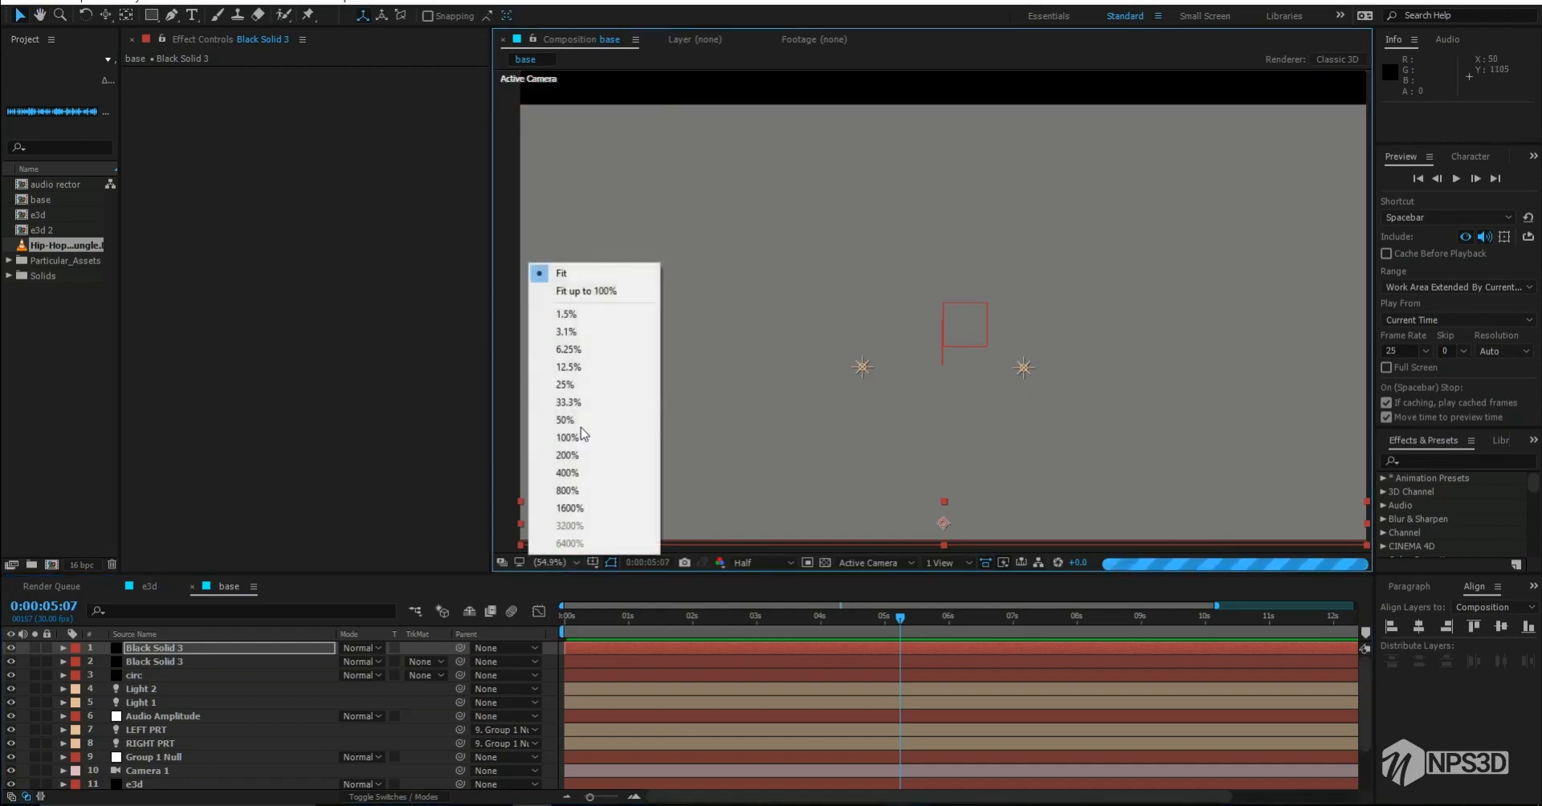
click(562, 275)
click(549, 562)
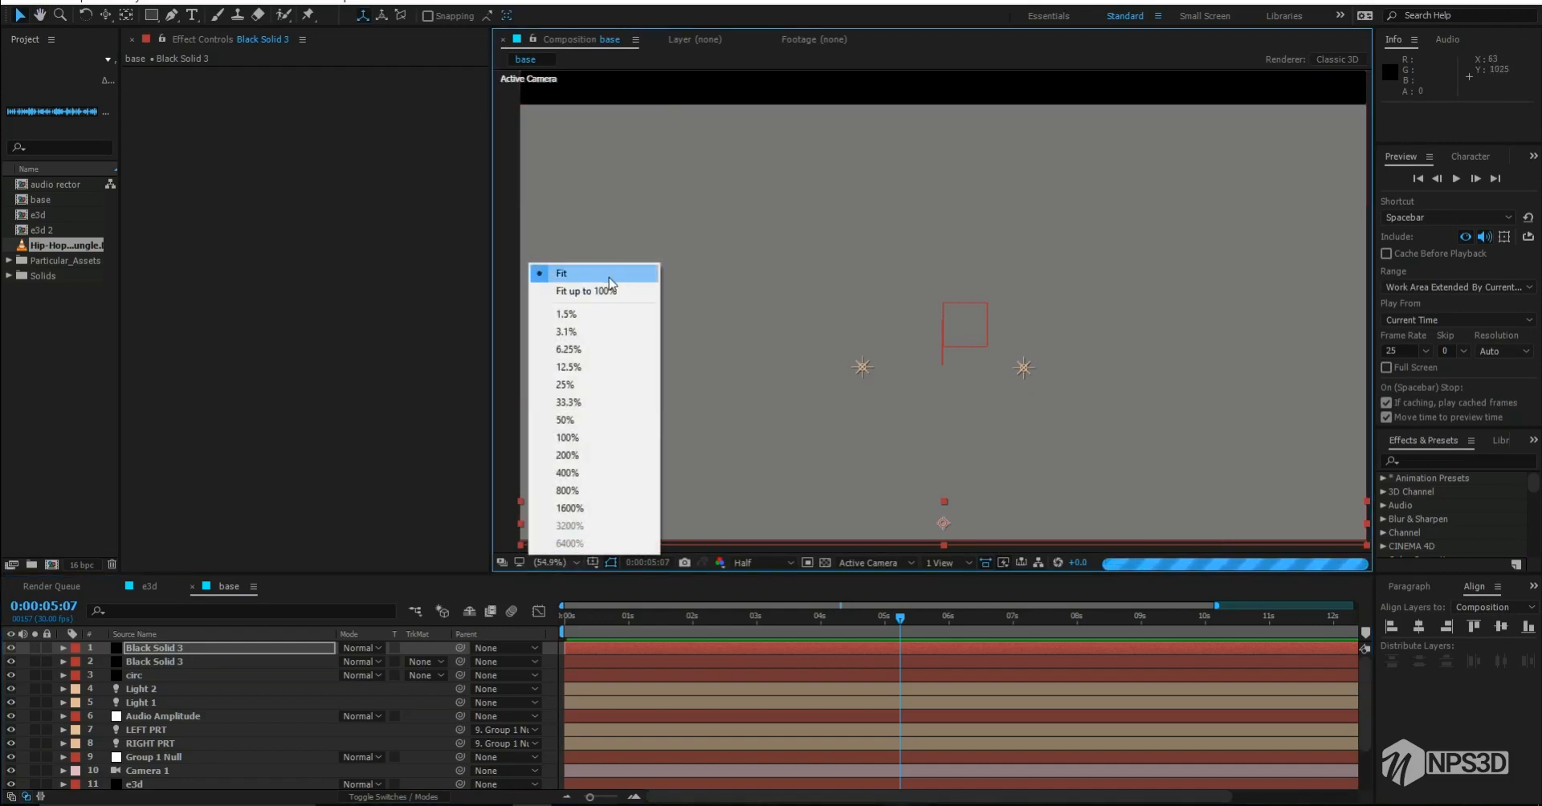
click(585, 291)
Step: Create a new adjustment layer directly above the circ layer, beneath the two black letterbox bars
click(166, 677)
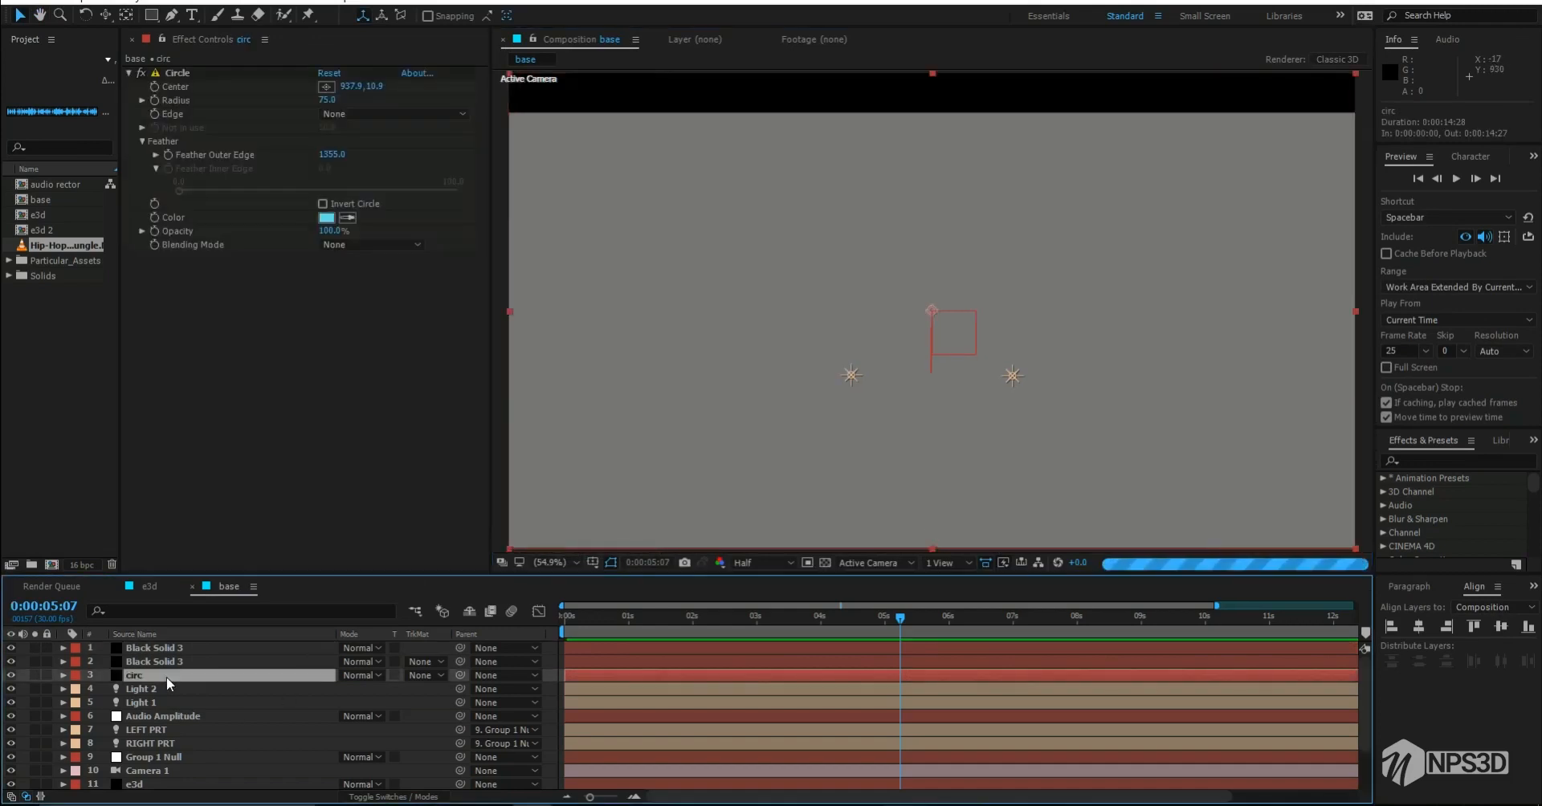
key(grave)
right_click(200, 517)
mouse_move(238, 527)
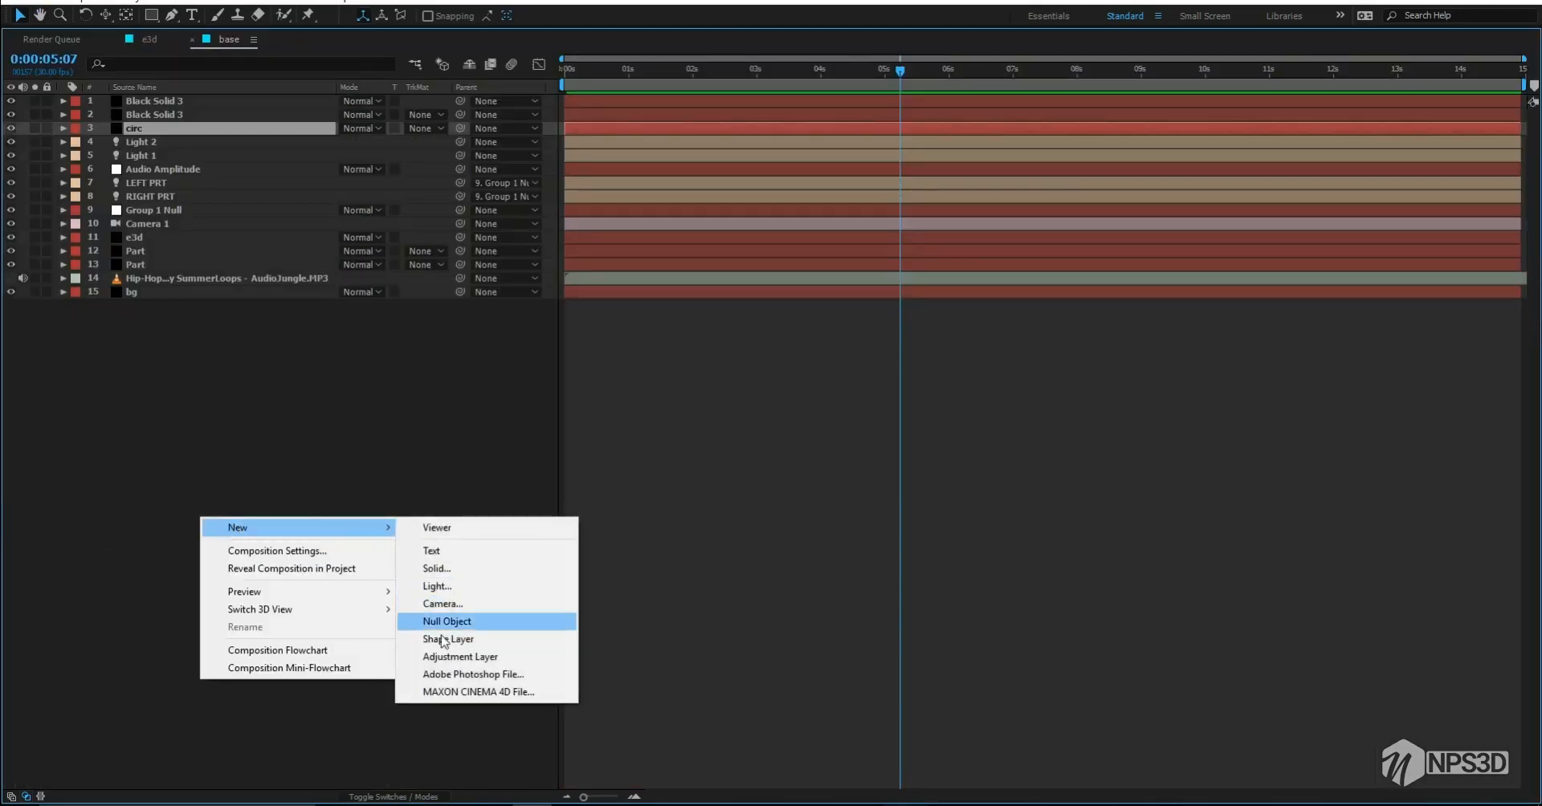
click(454, 657)
key(grave)
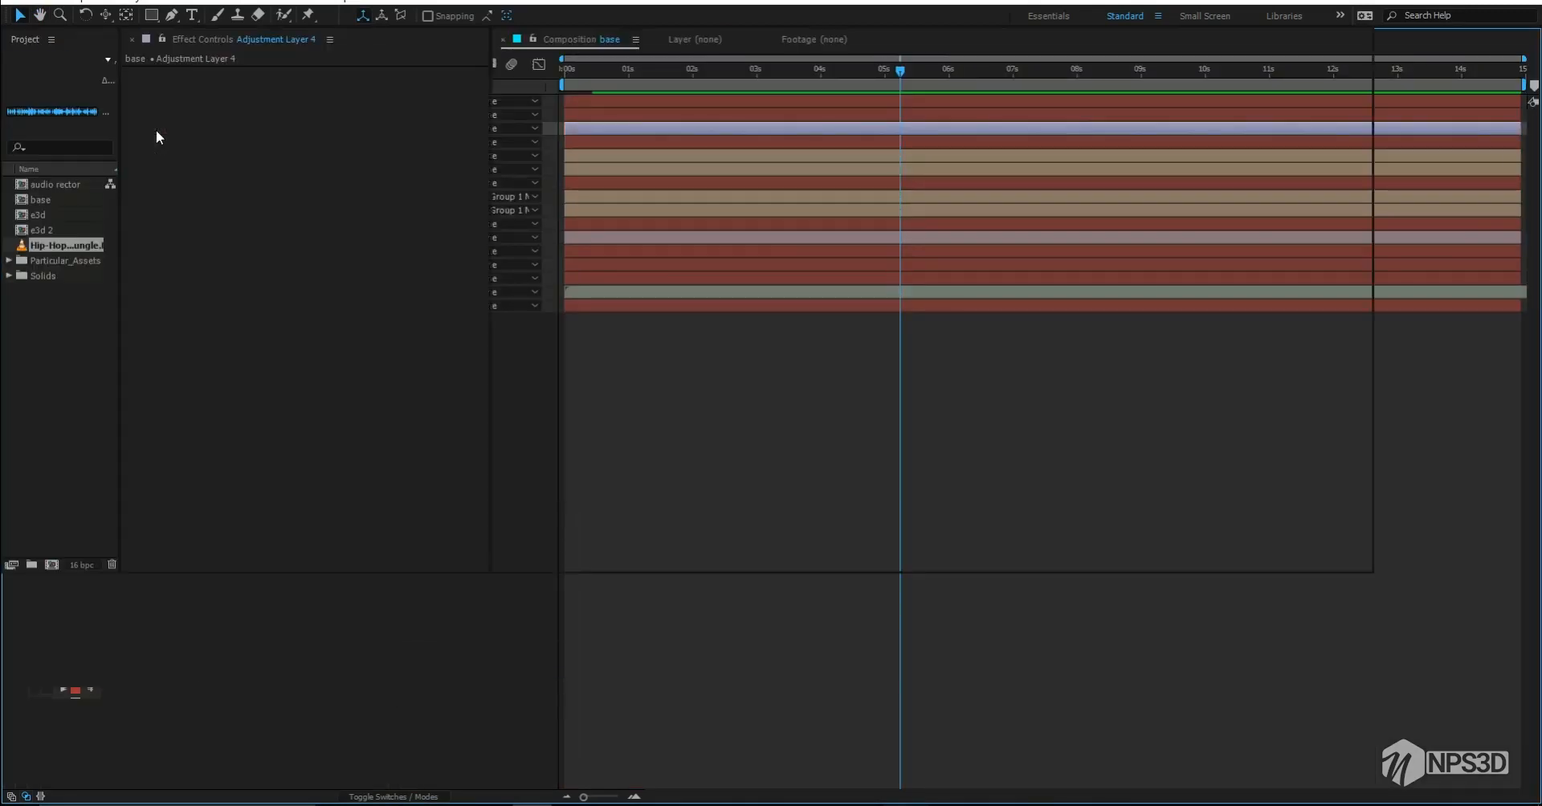
Step: Apply the Curves effect to the adjustment layer and bend the RGB curve down in the shadows, keeping the highlights closer to the diagonal
key(ctrl+space)
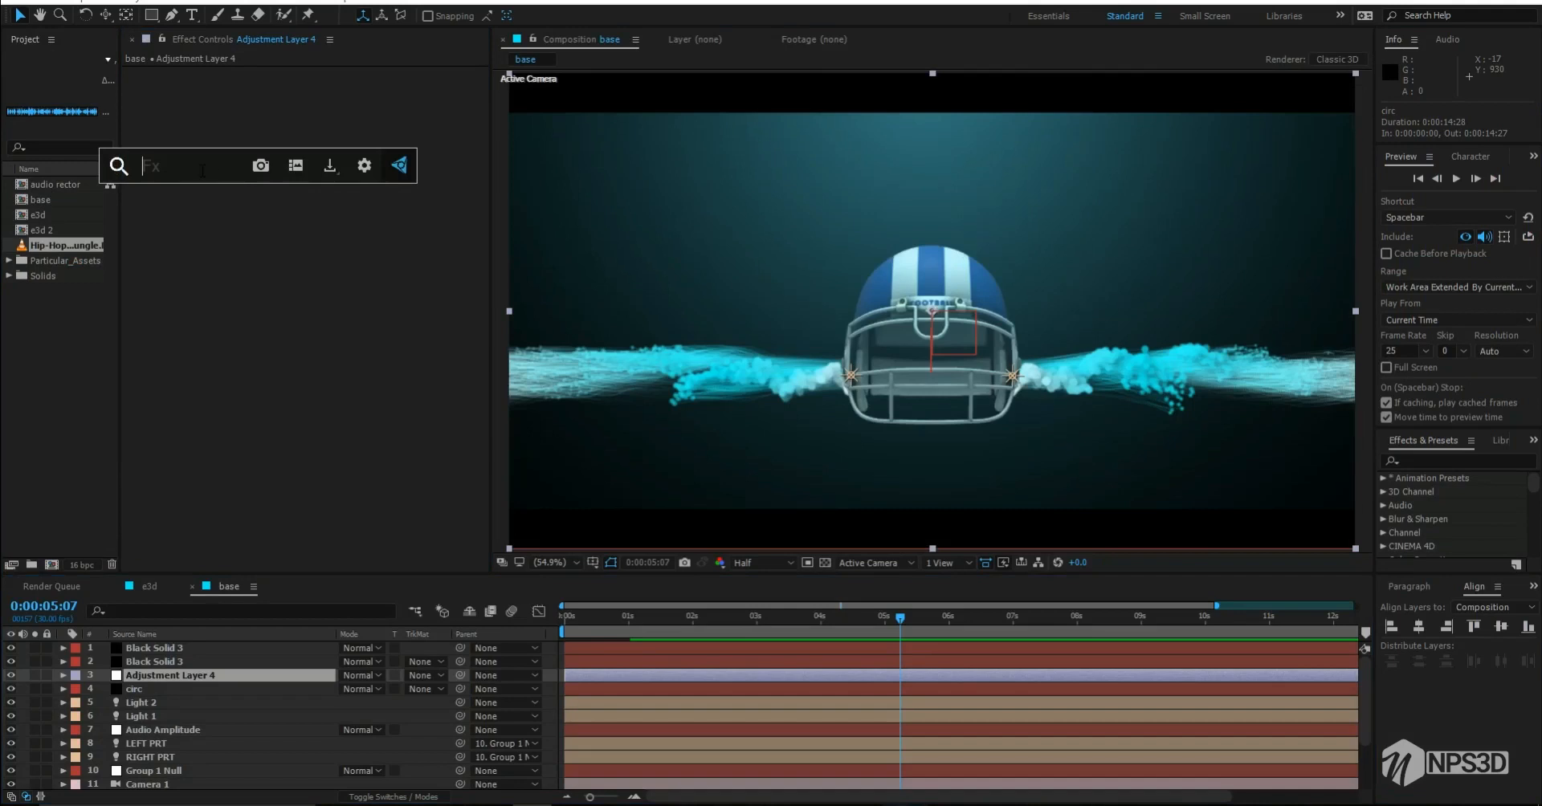
text(ci)
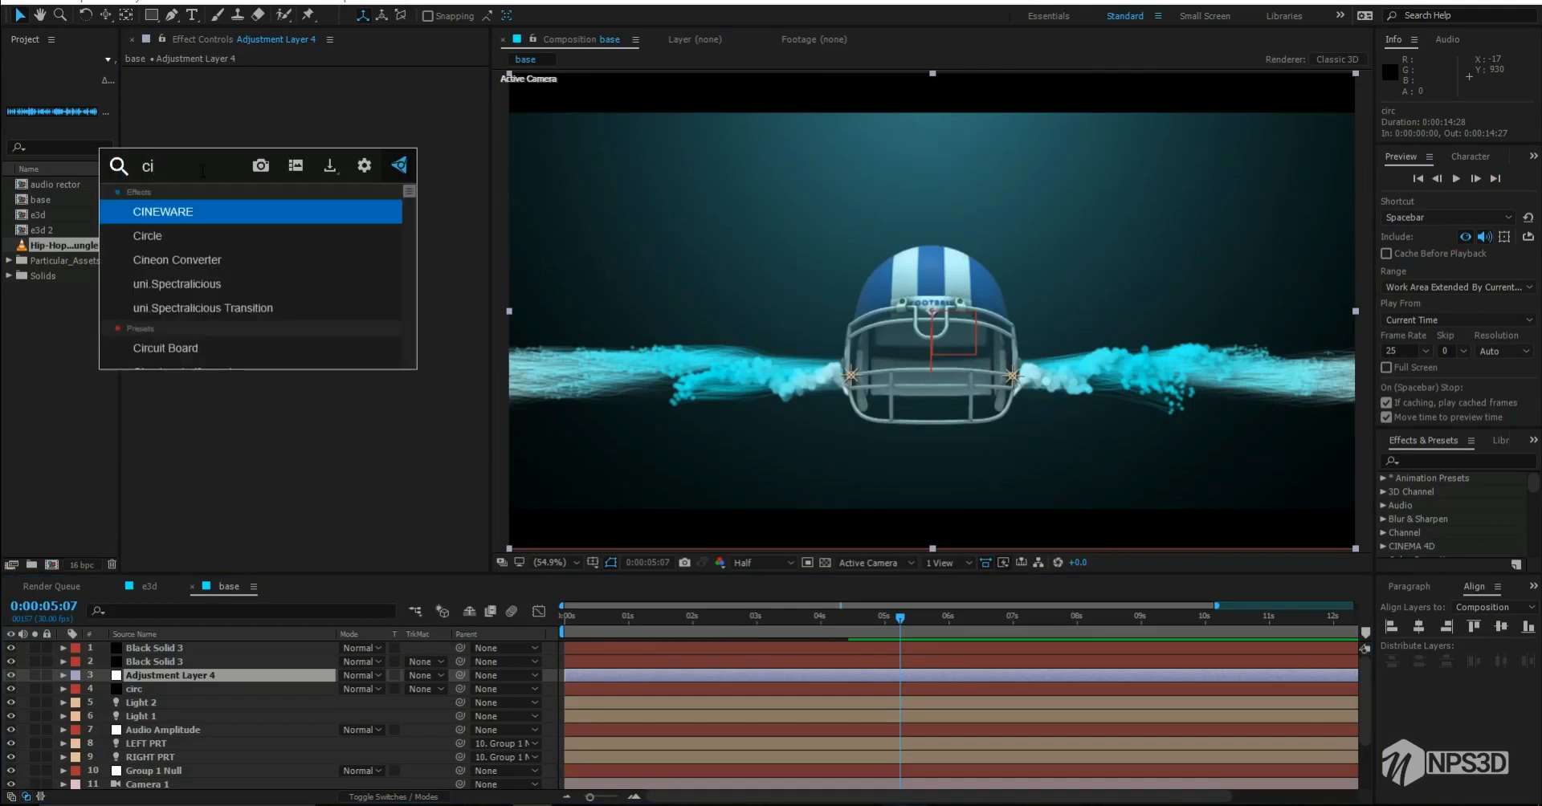
key(BackSpace)
text(ur)
key(Return)
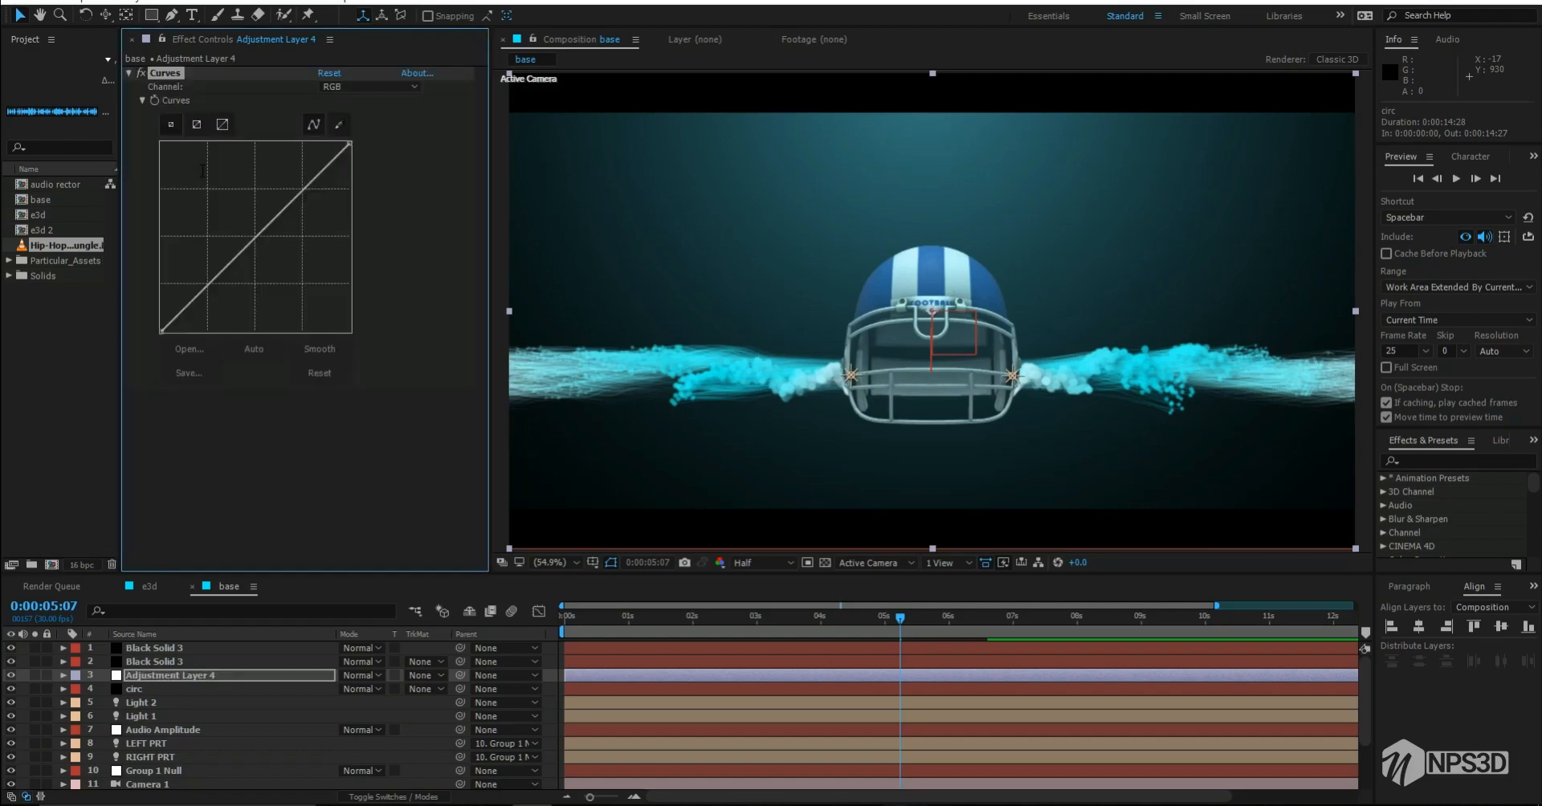
drag(180, 315, 201, 315)
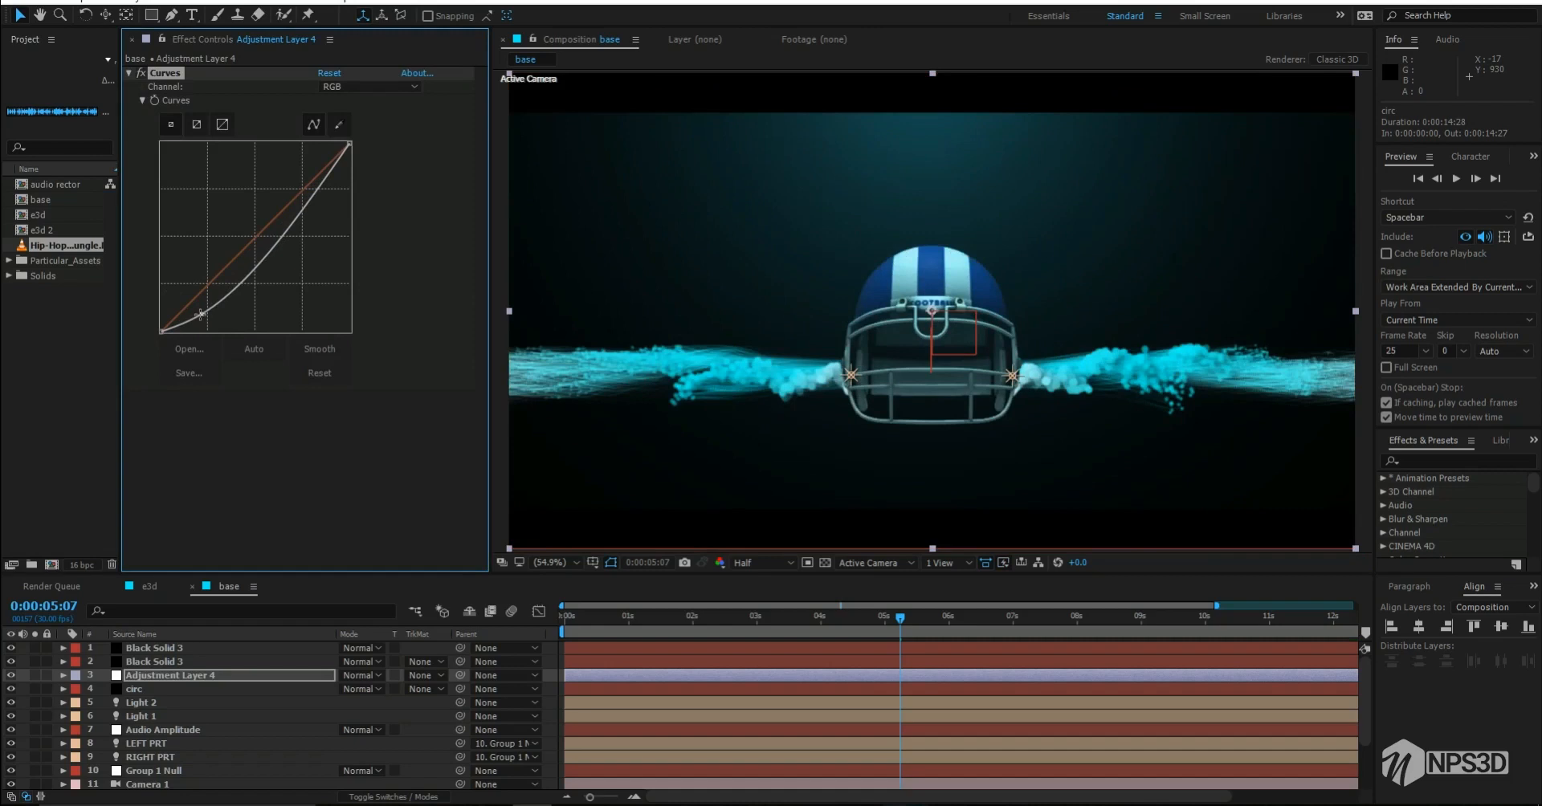
drag(289, 228, 297, 208)
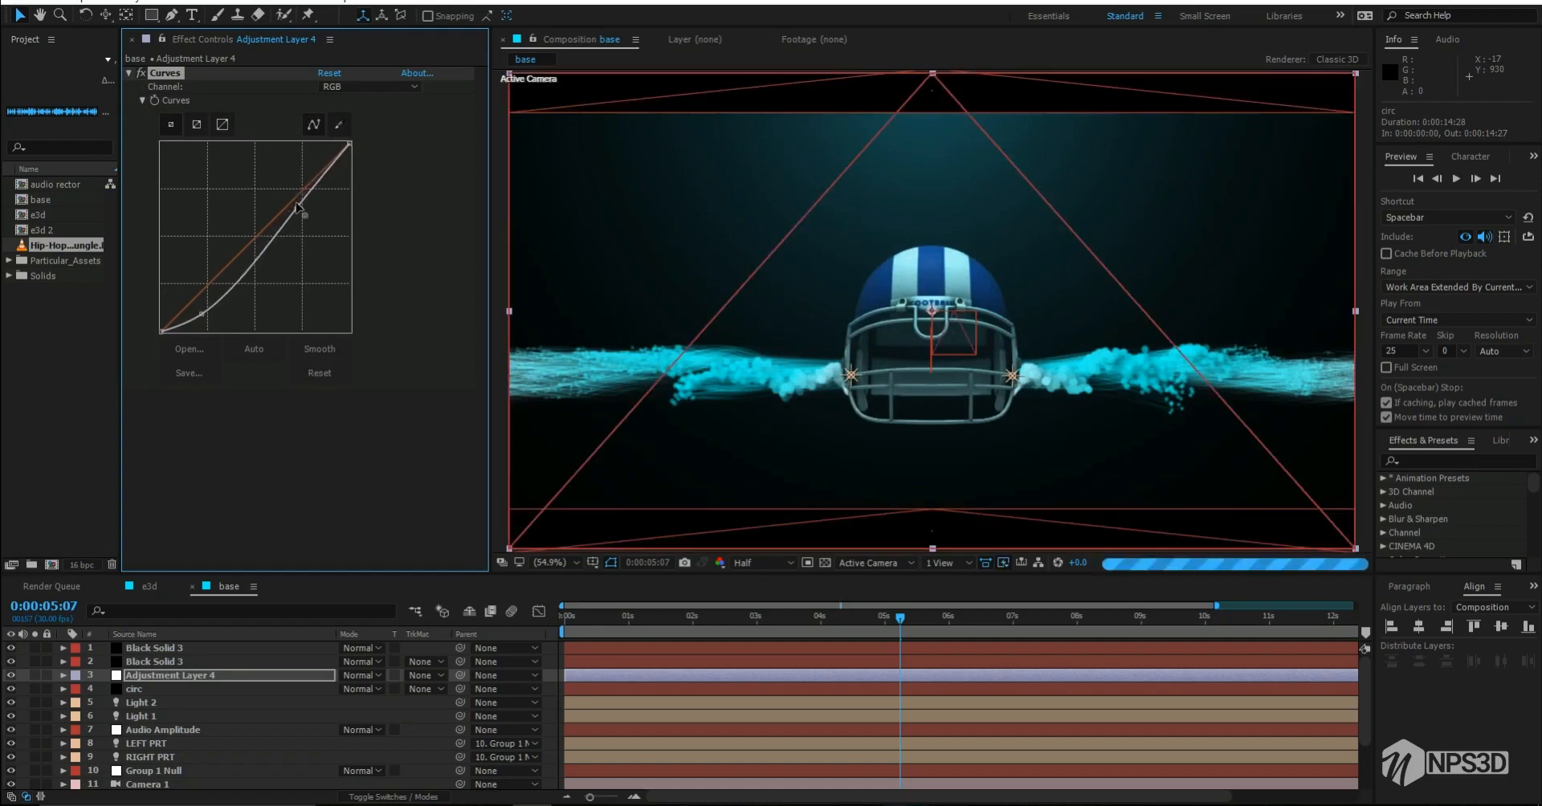
Step: In the Curves effect, raise the red channel in the highlights and slightly lower the green channel in the shadows
click(345, 89)
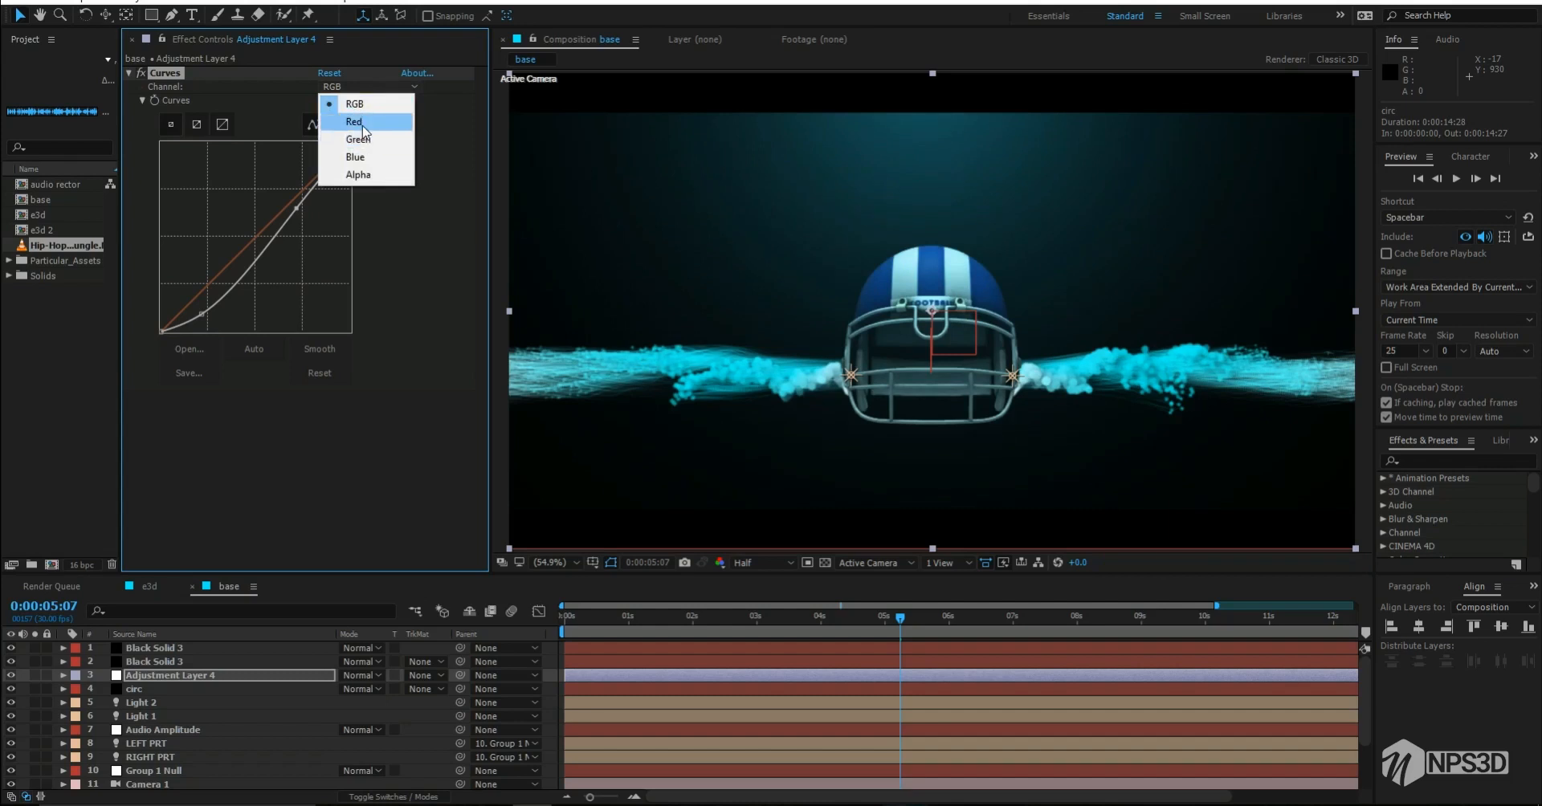
click(344, 120)
drag(330, 160, 327, 156)
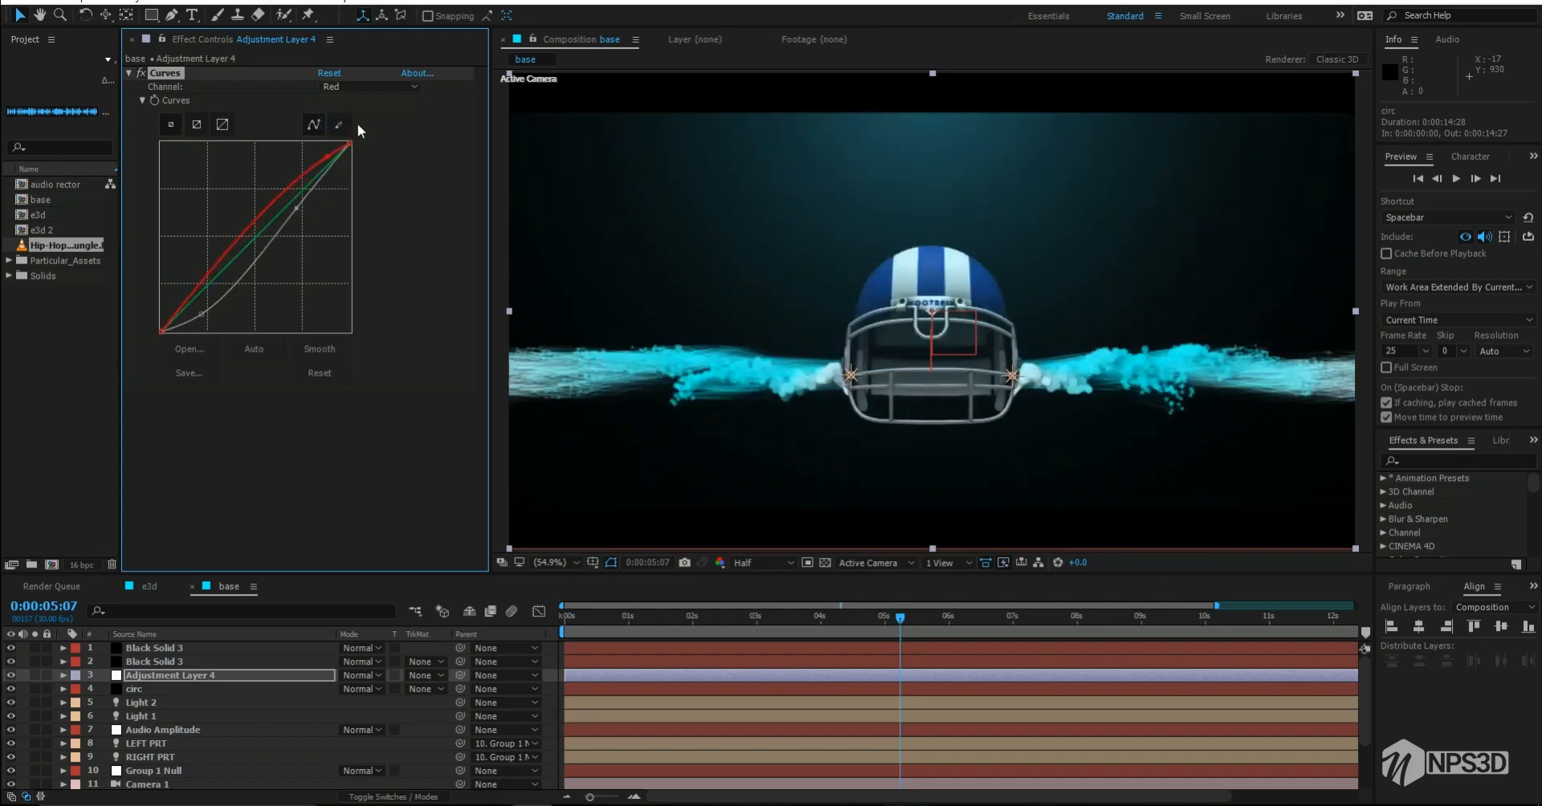
click(353, 86)
click(355, 141)
drag(217, 285, 213, 293)
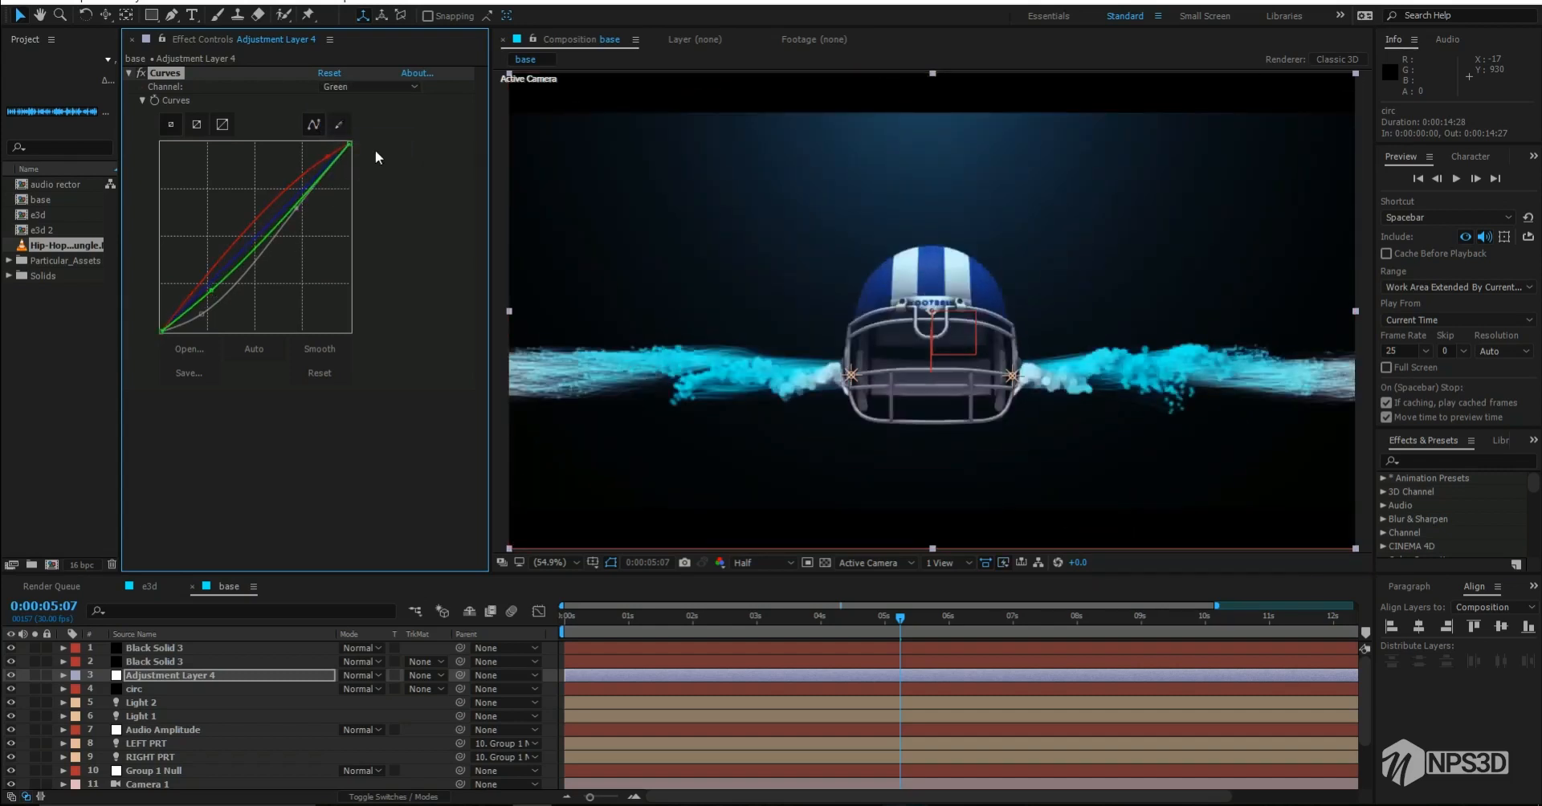
Step: Slightly adjust the blue channel of the Curves effect and save the project
click(373, 87)
click(373, 158)
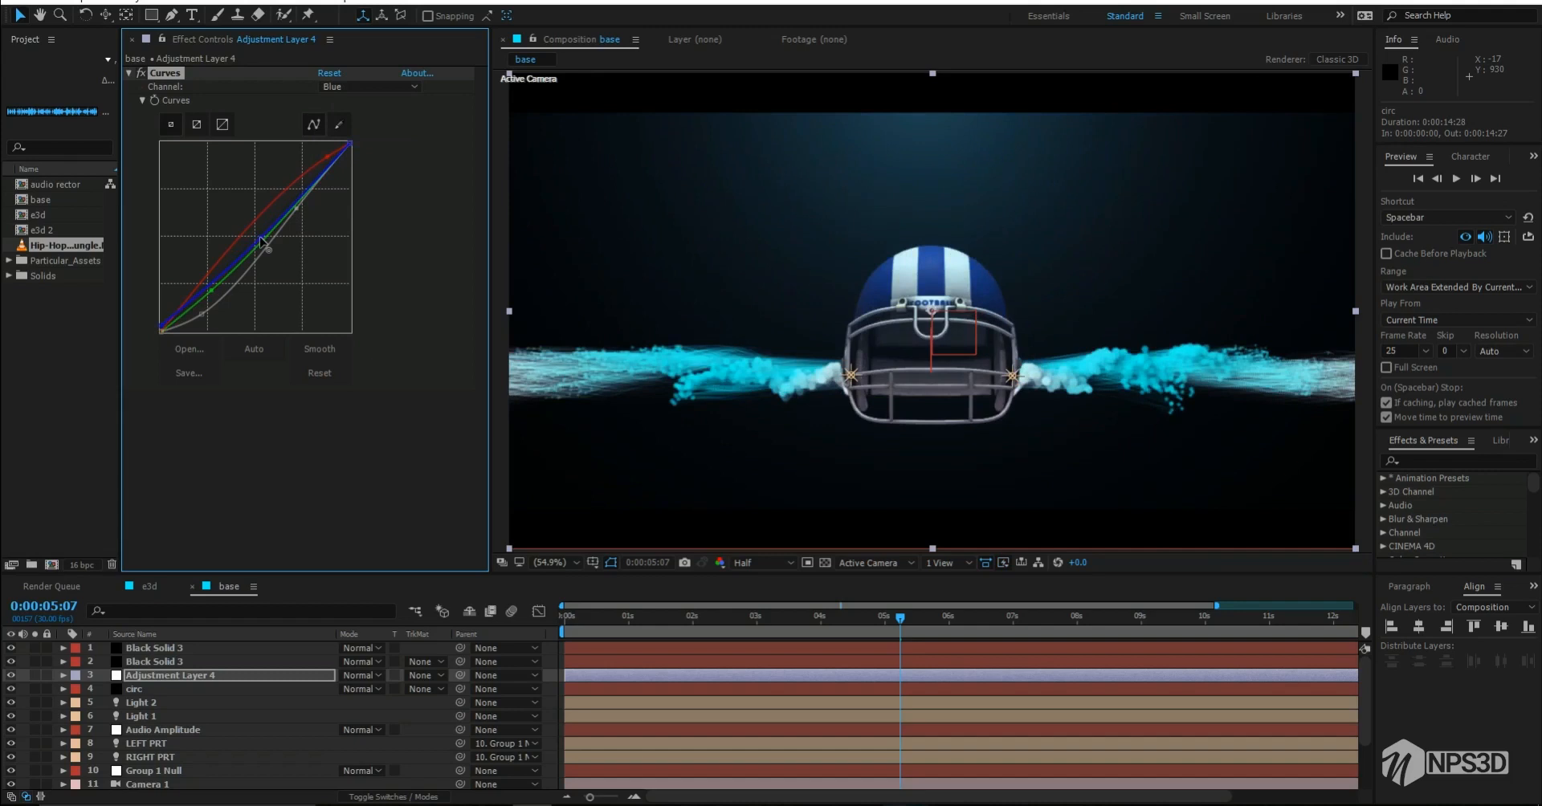
key(ctrl+s)
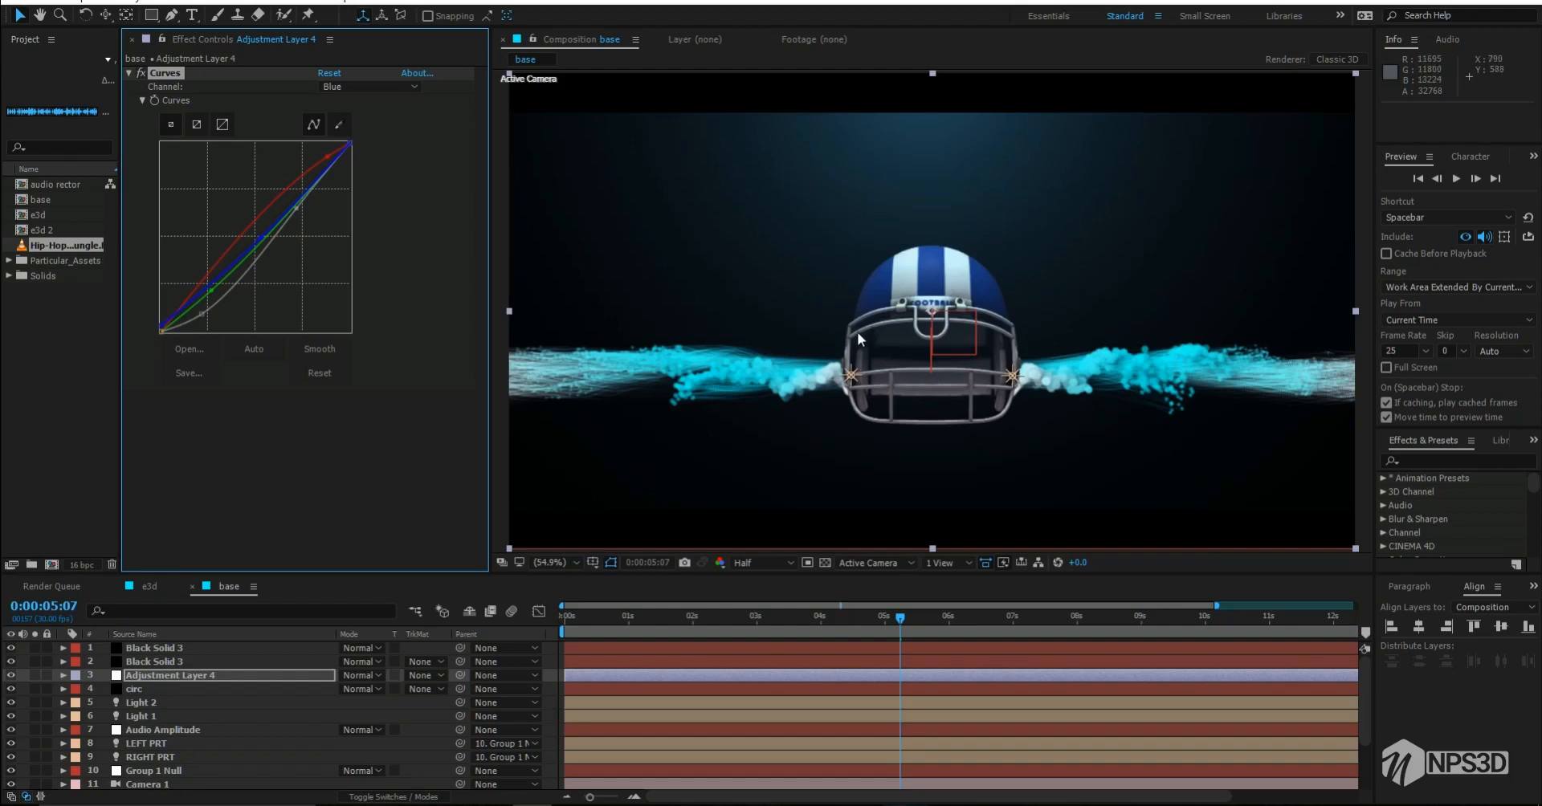
Step: Show the full composition length and check the graded look at several frames between 0:00:06:22 and 0:00:13:27
click(995, 634)
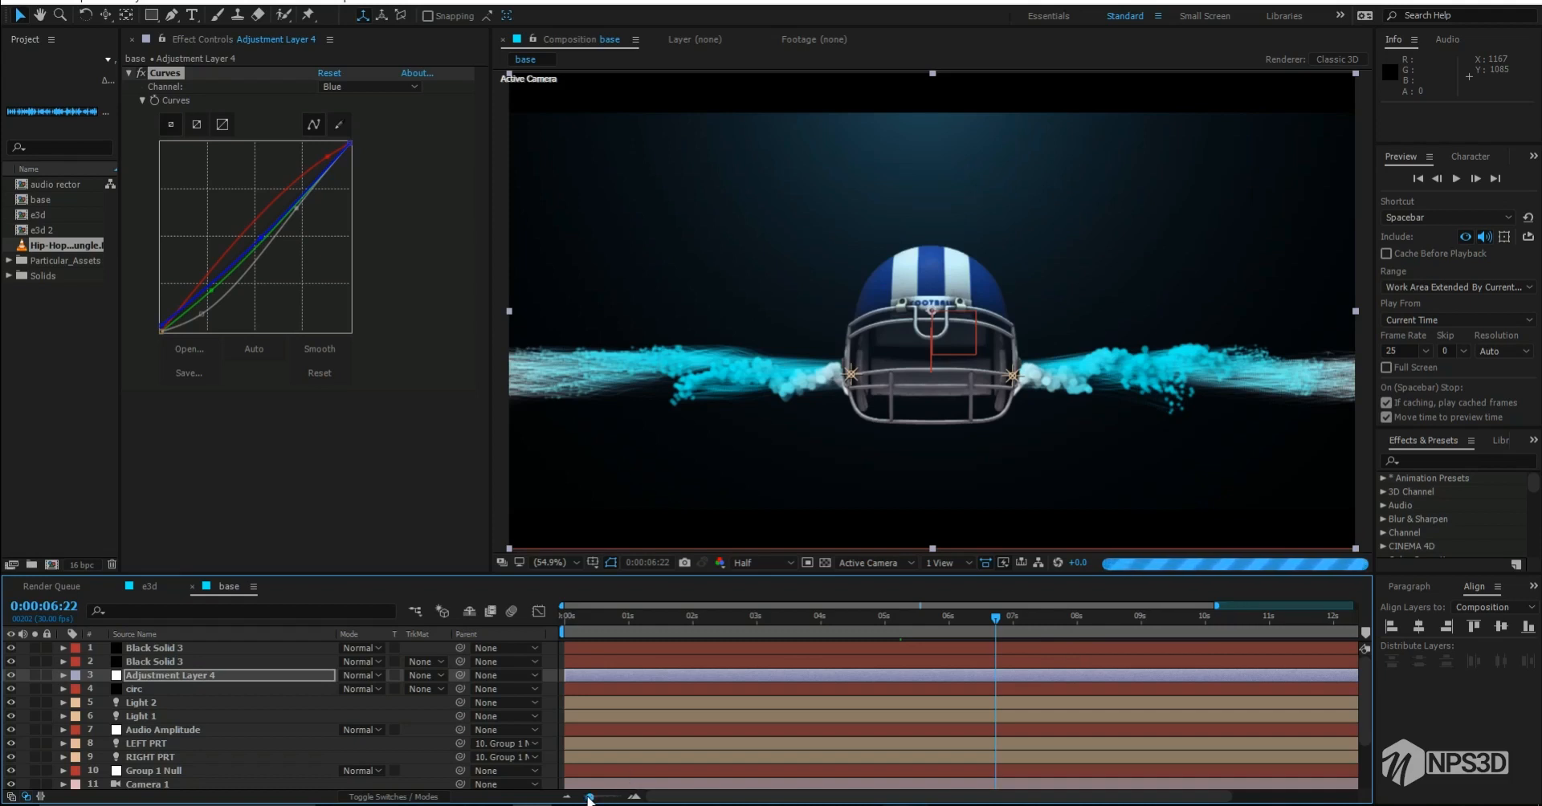
drag(589, 798, 583, 798)
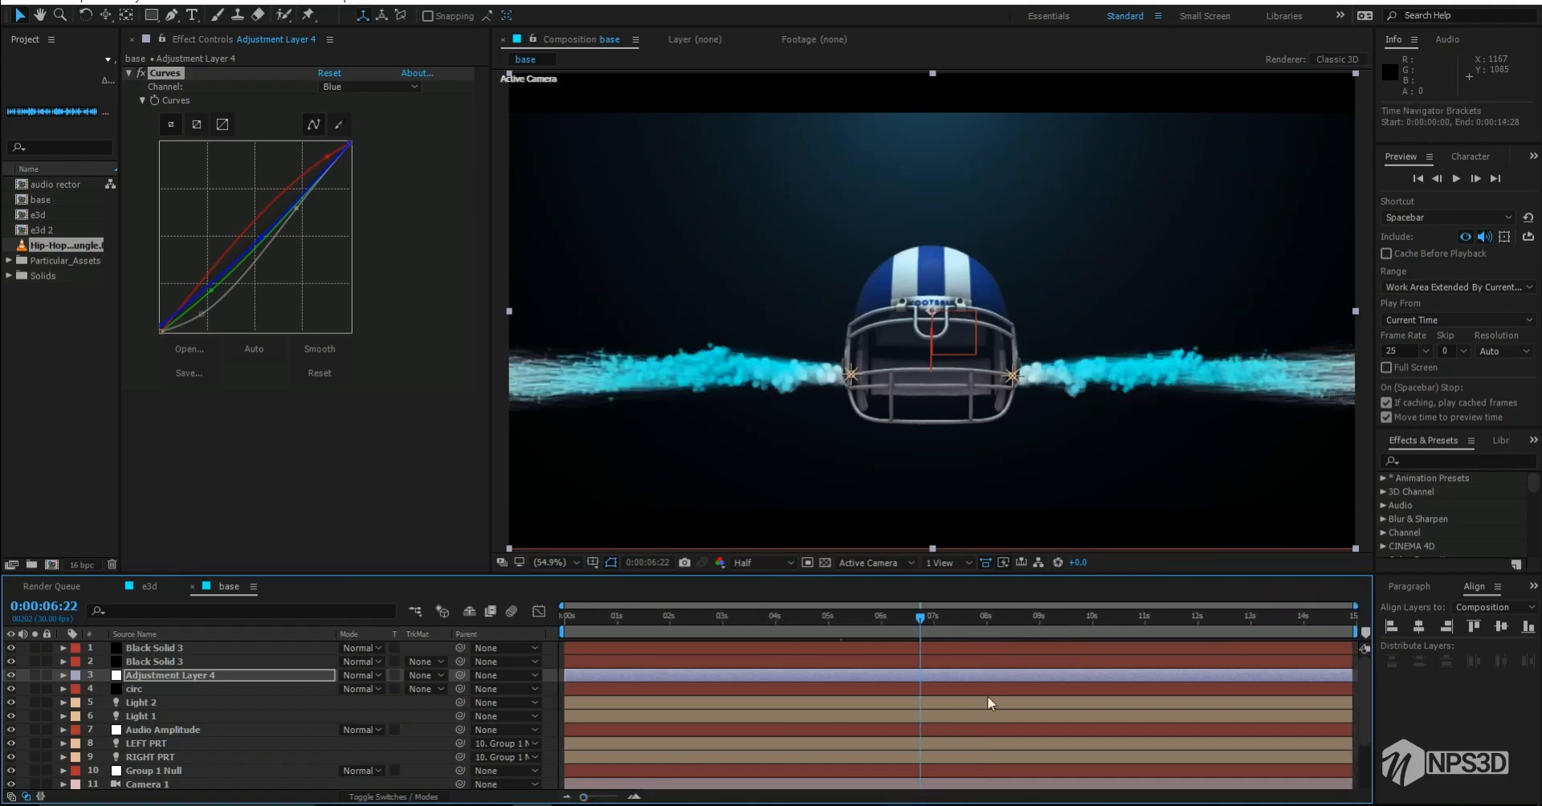
click(1047, 617)
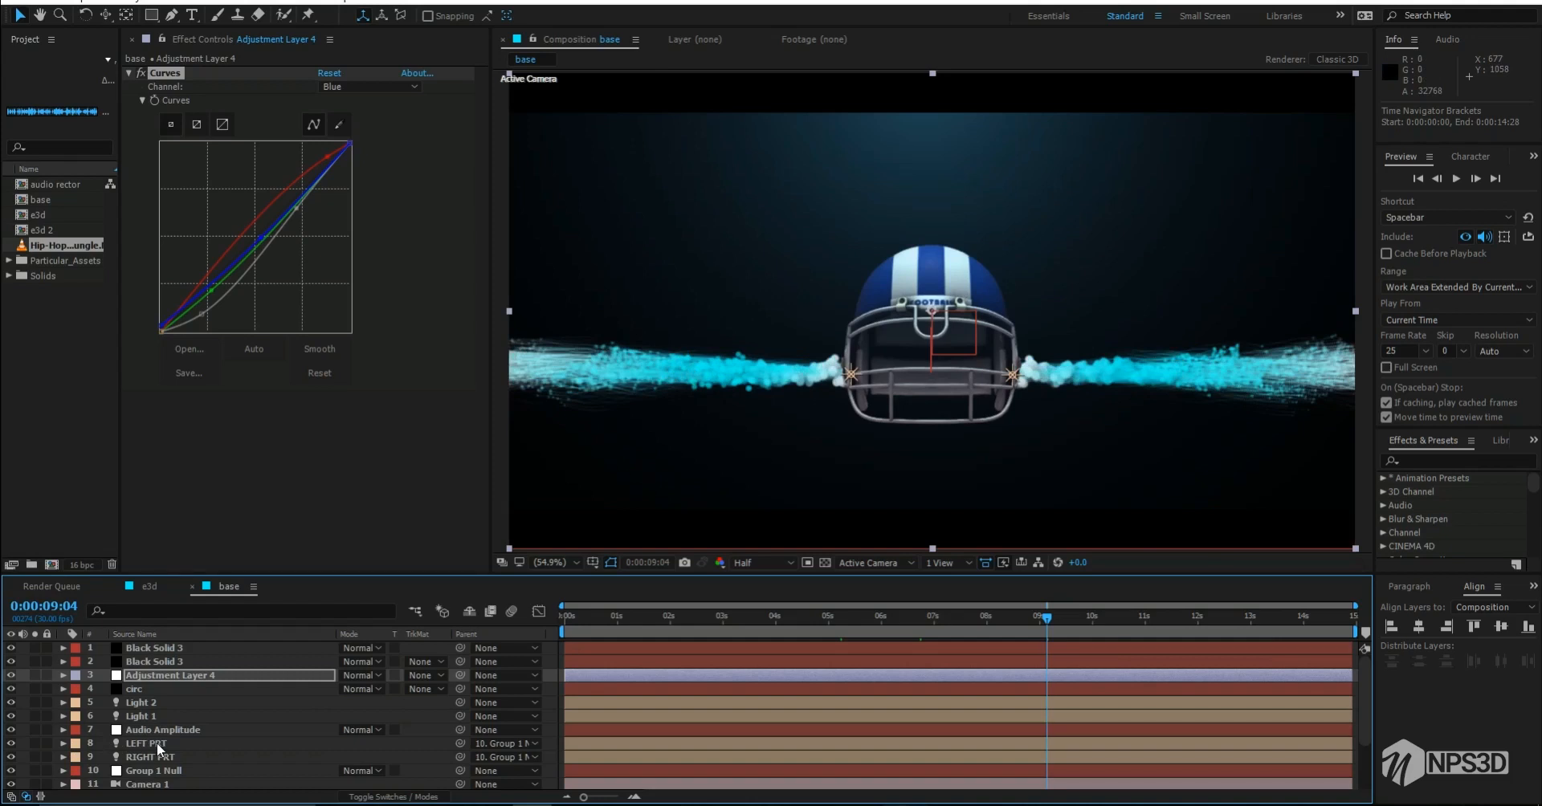
click(1173, 624)
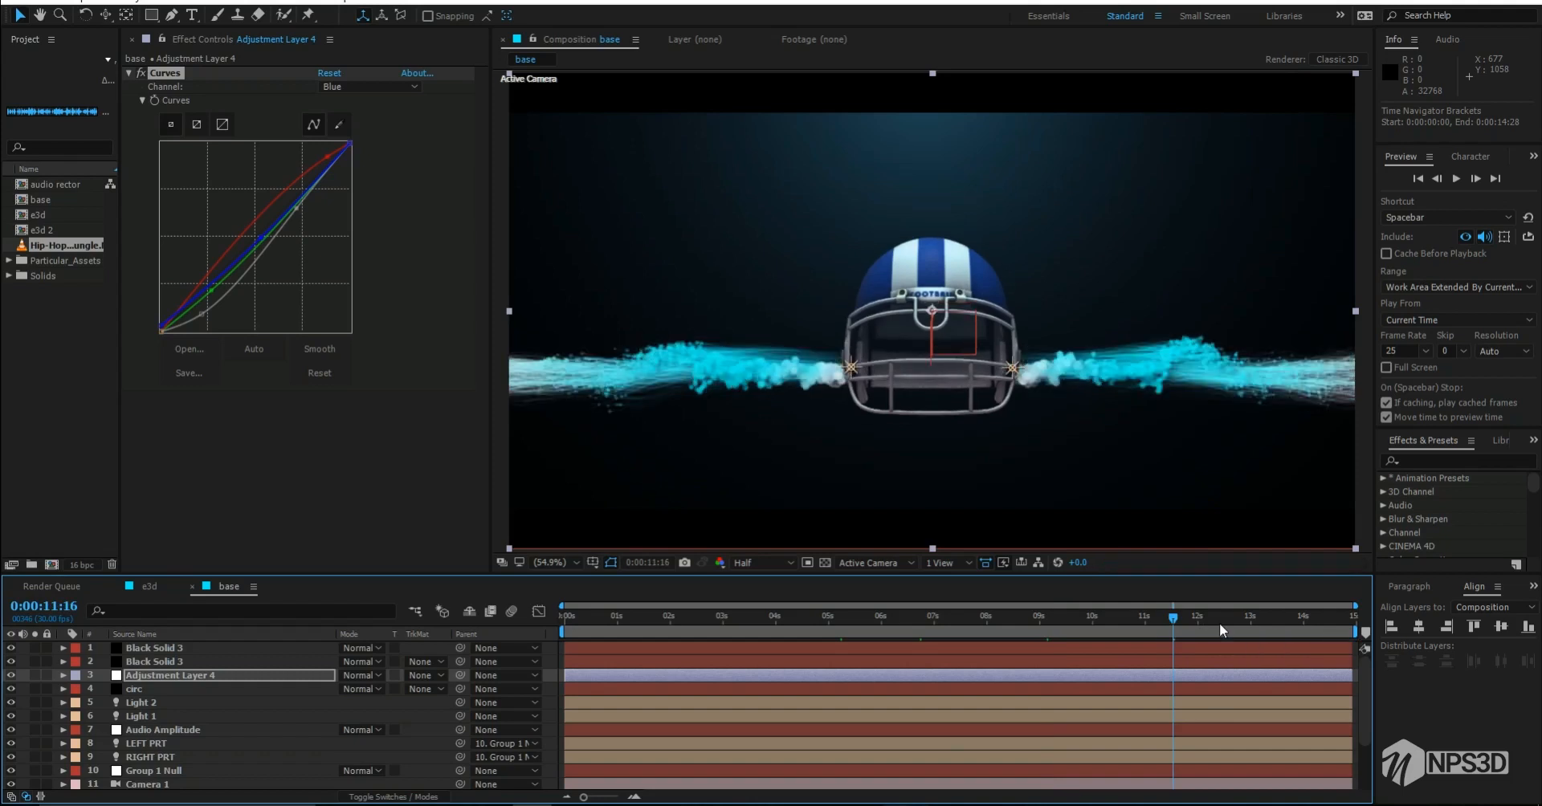
click(1297, 623)
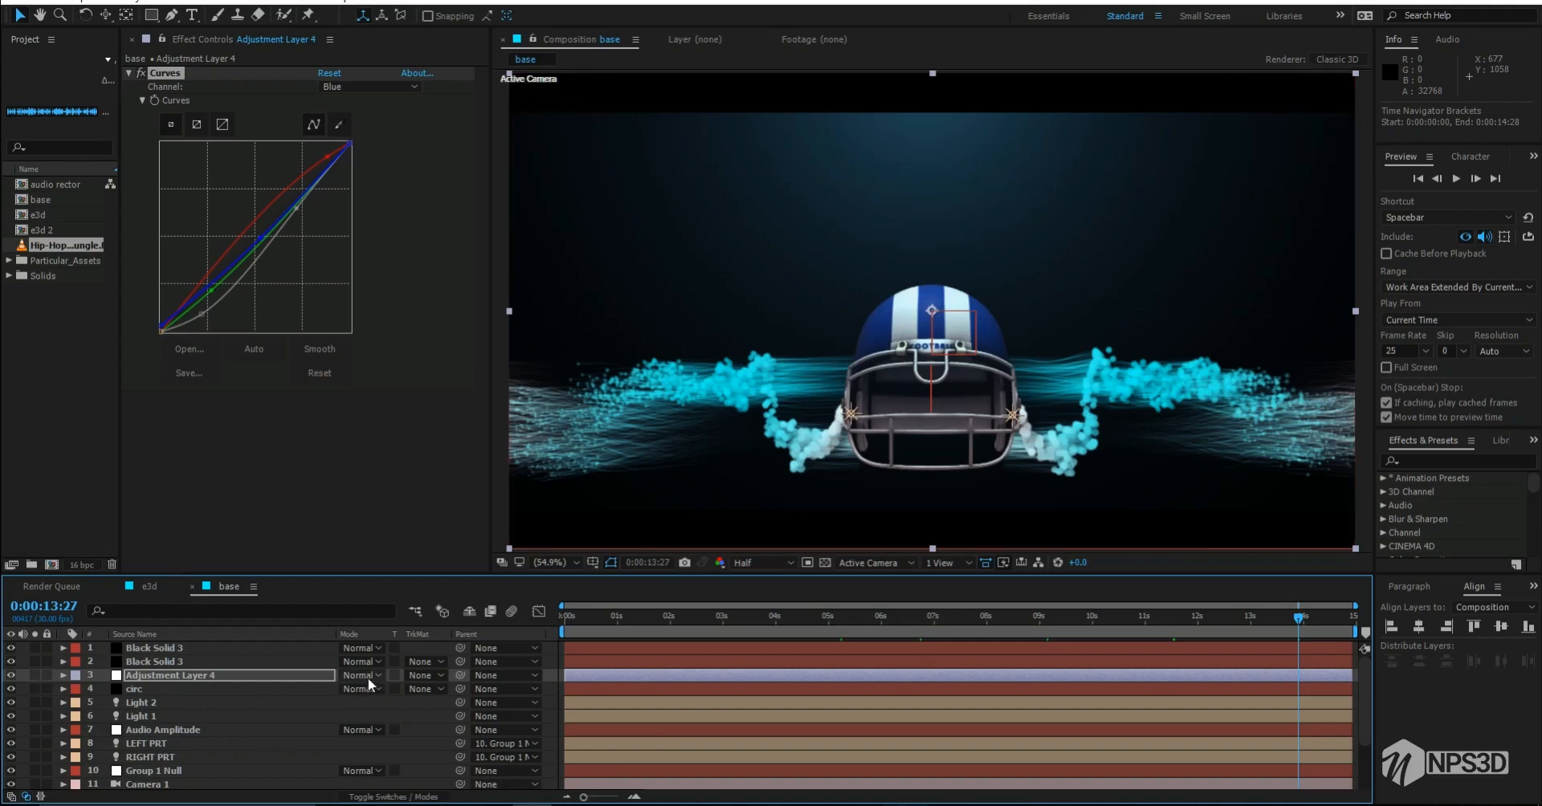
Step: Enable motion blur for the e3d layer and both Part layers, and turn it on for the composition
key(F4)
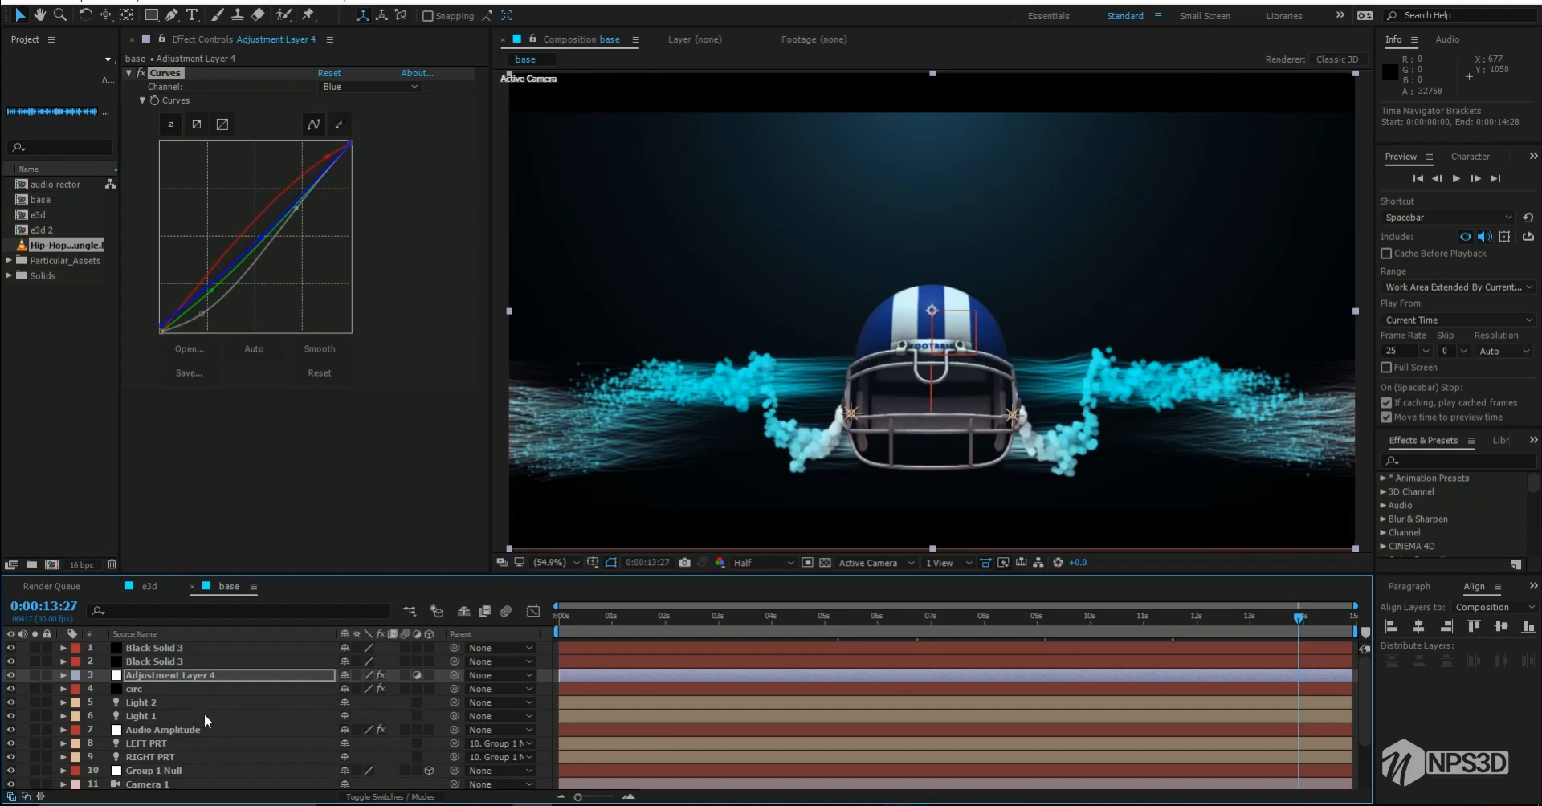
scroll(204, 714, down, 3)
click(163, 727)
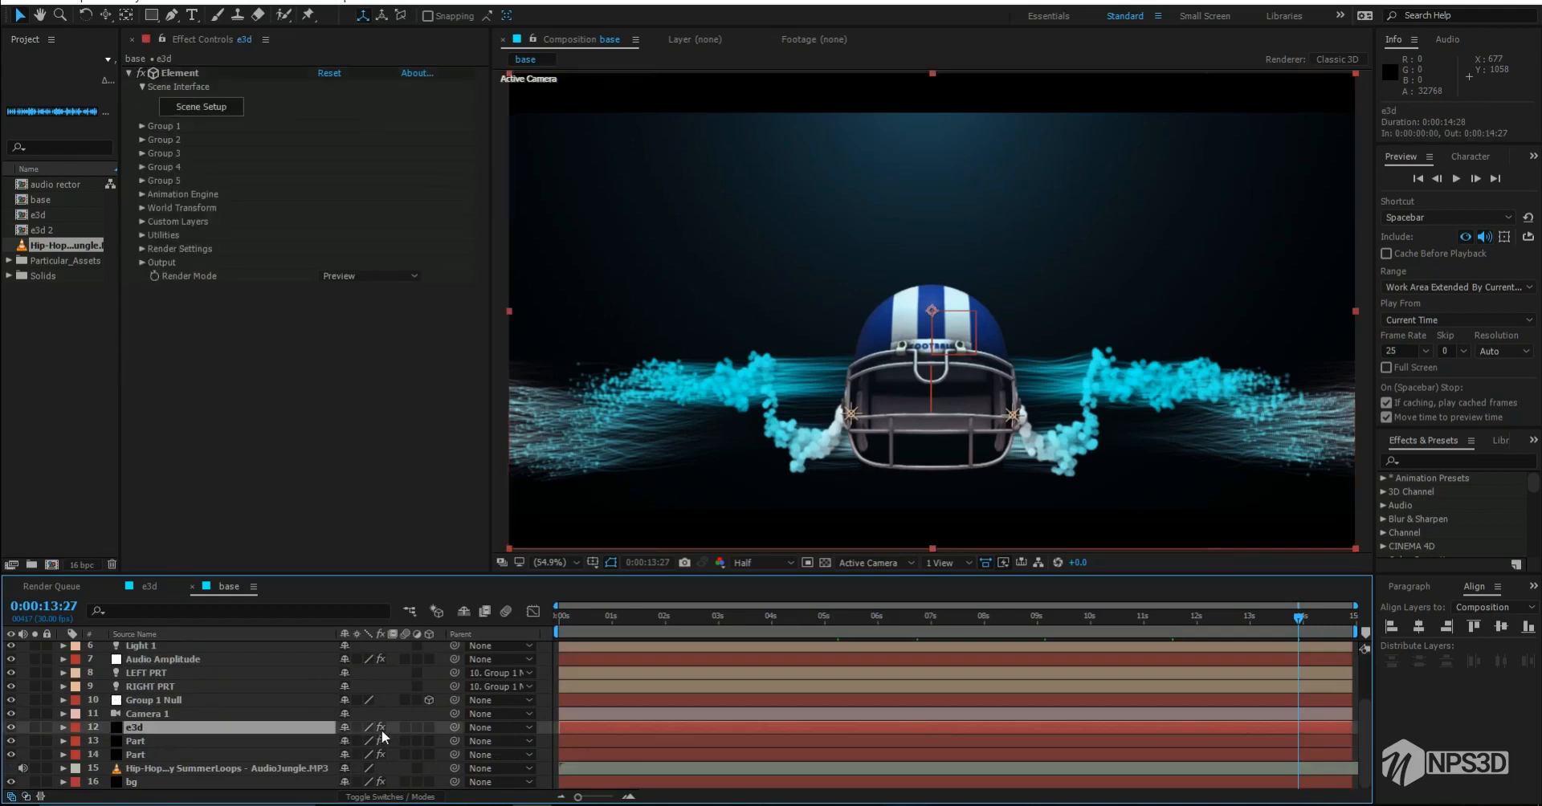
click(403, 728)
click(403, 742)
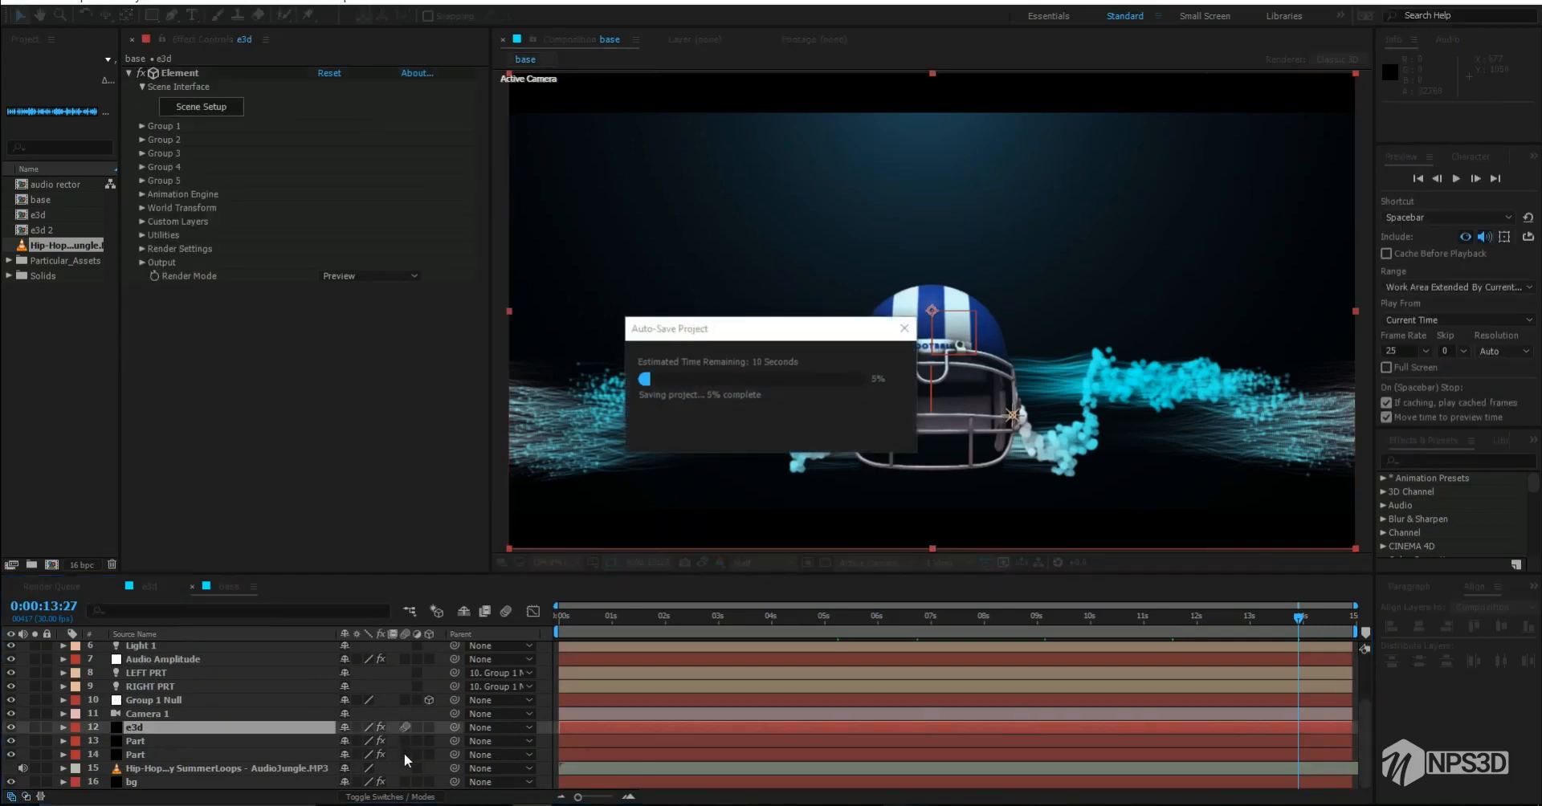
click(404, 755)
click(506, 612)
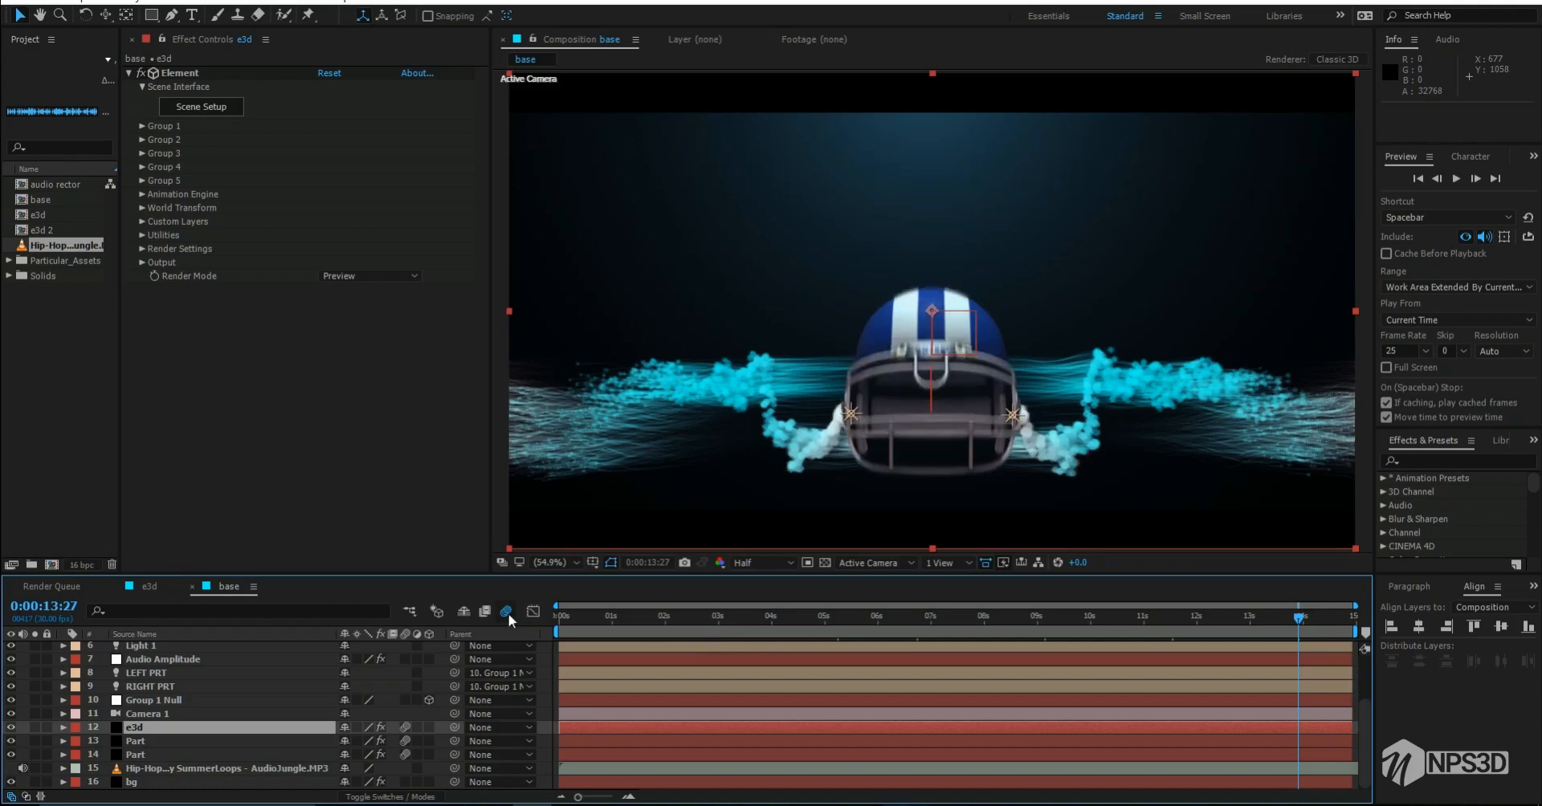
Step: Return to the start of the composition and set the viewer resolution to Third
drag(627, 616, 552, 634)
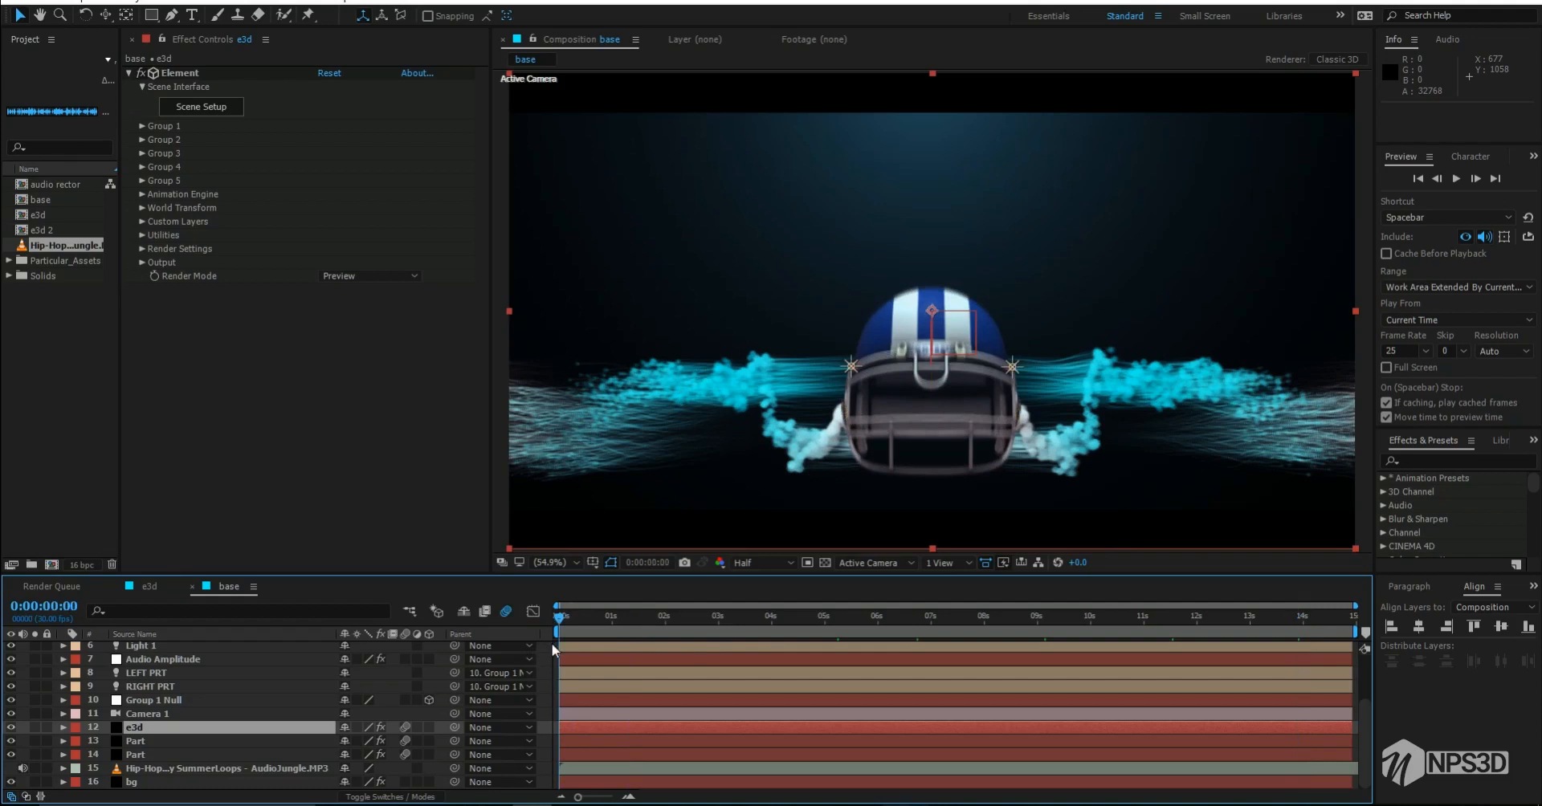
click(740, 563)
click(763, 644)
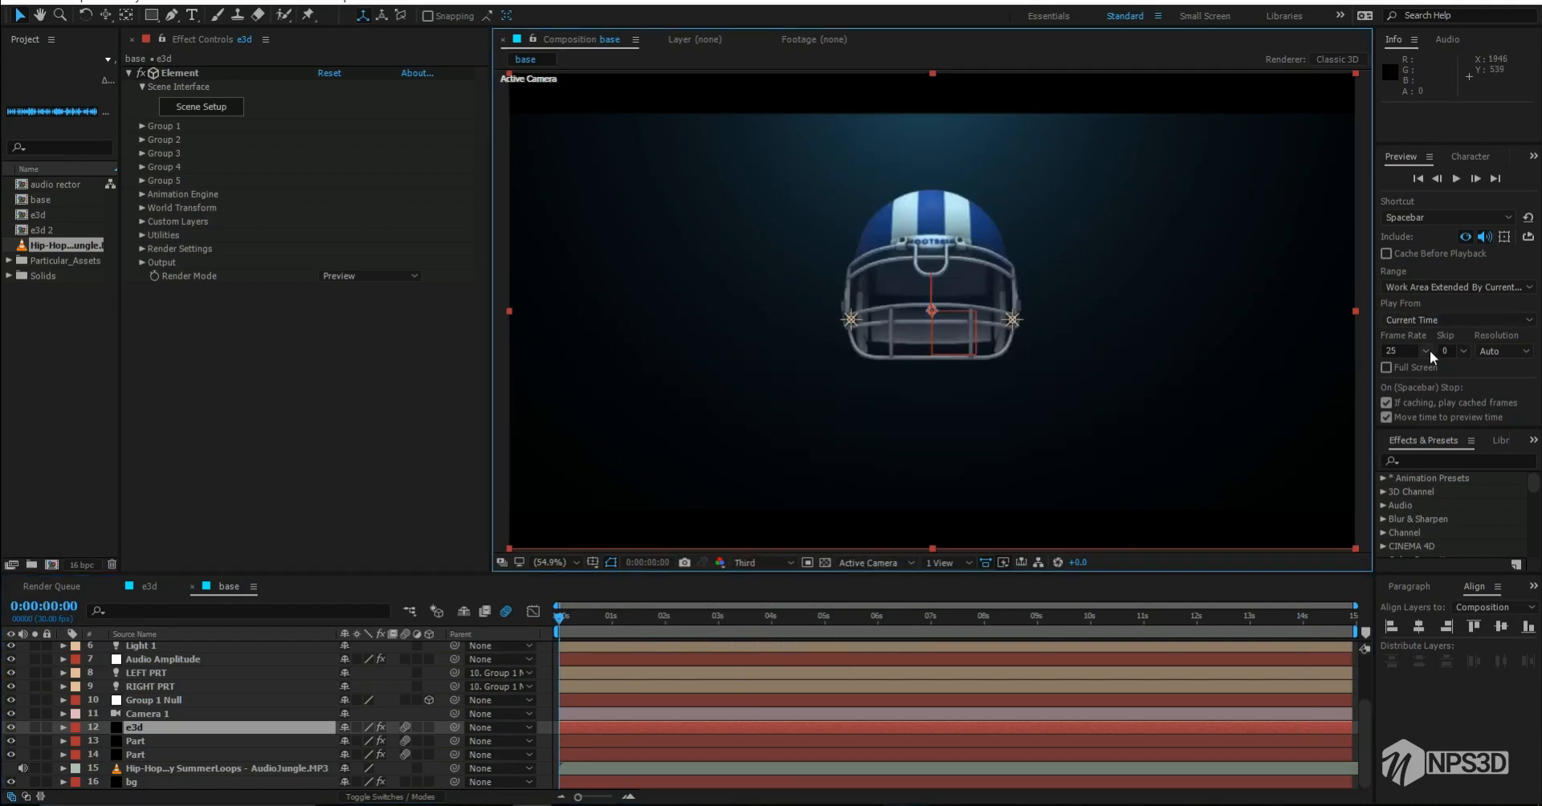
Step: Check the base composition's frame rate in its settings without changing anything
click(91, 1)
click(103, 38)
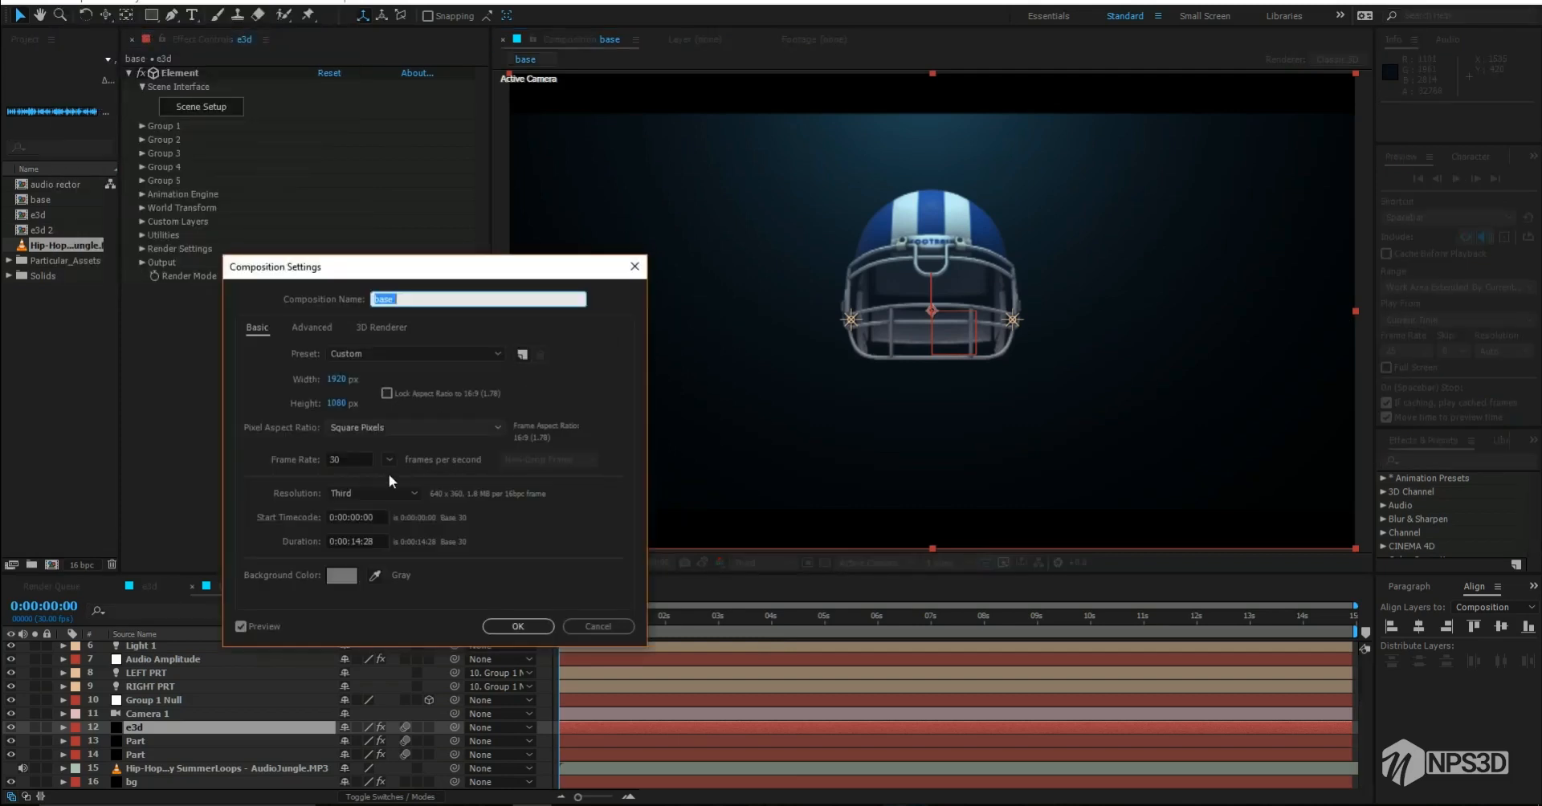
click(517, 628)
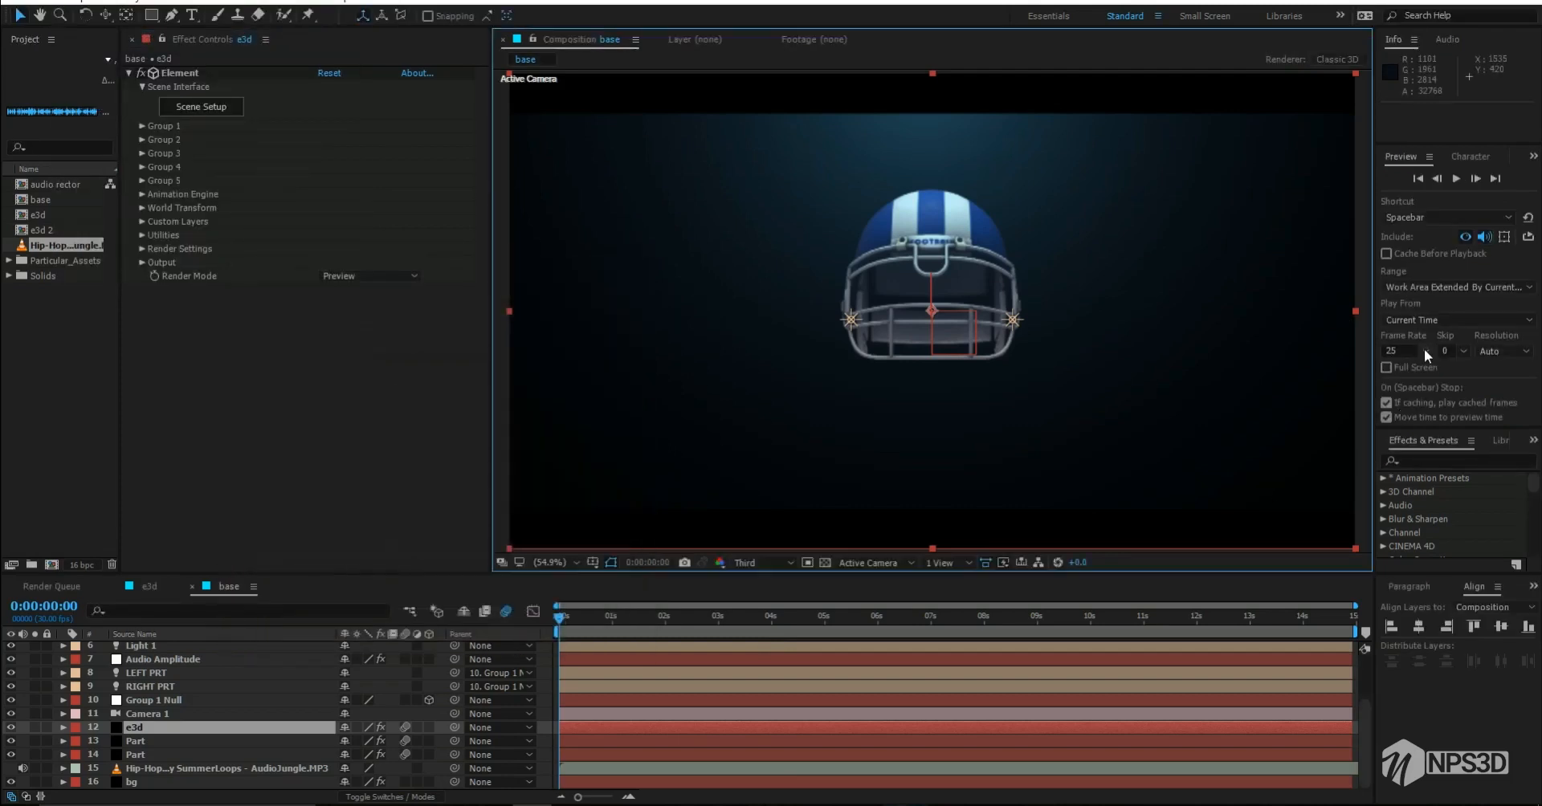
Step: Render a preview, end the work area at 0:00:10:08 and return to the first frame
click(1457, 178)
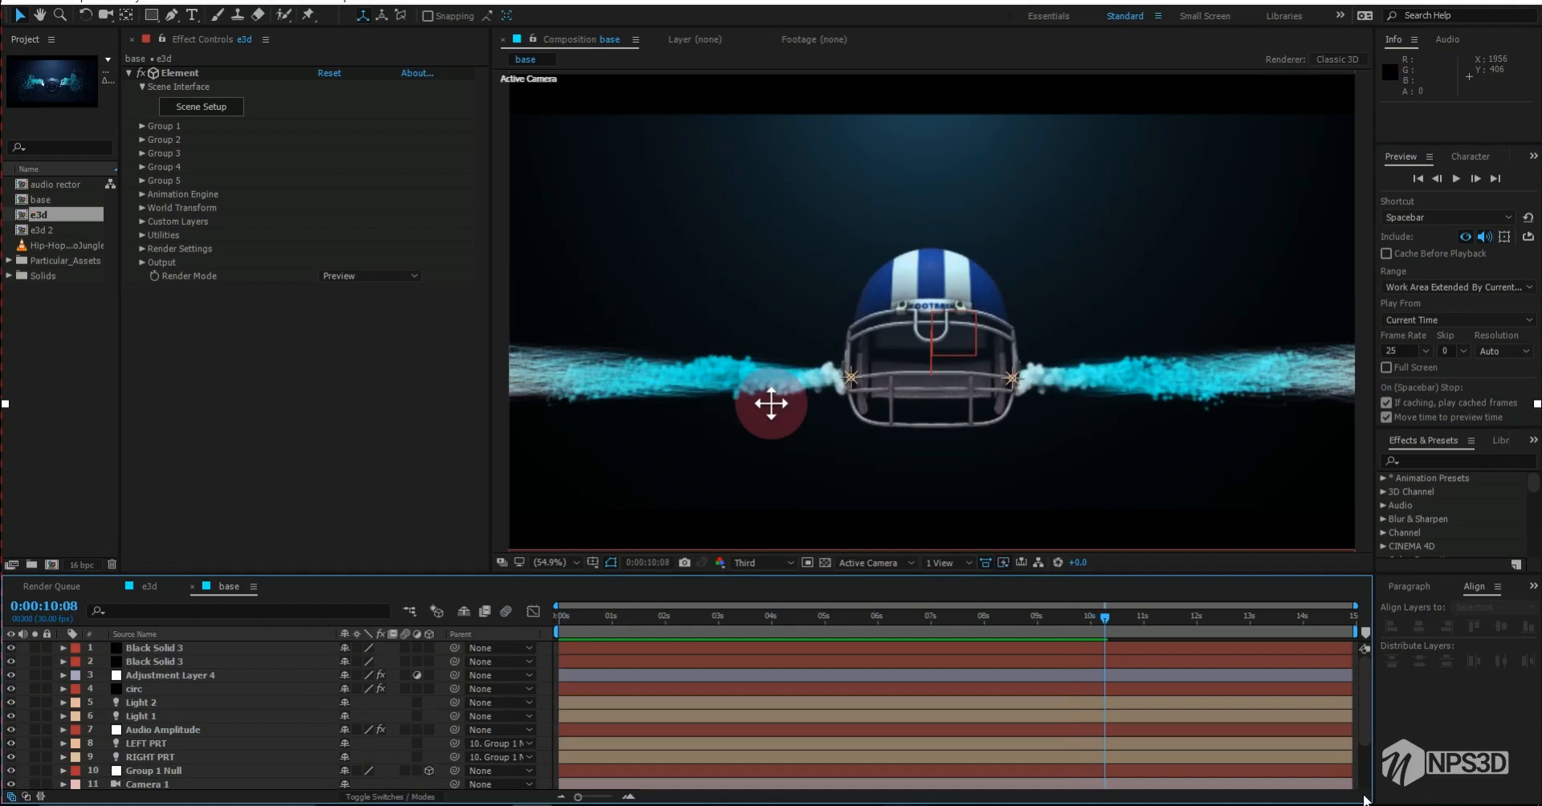
key(n)
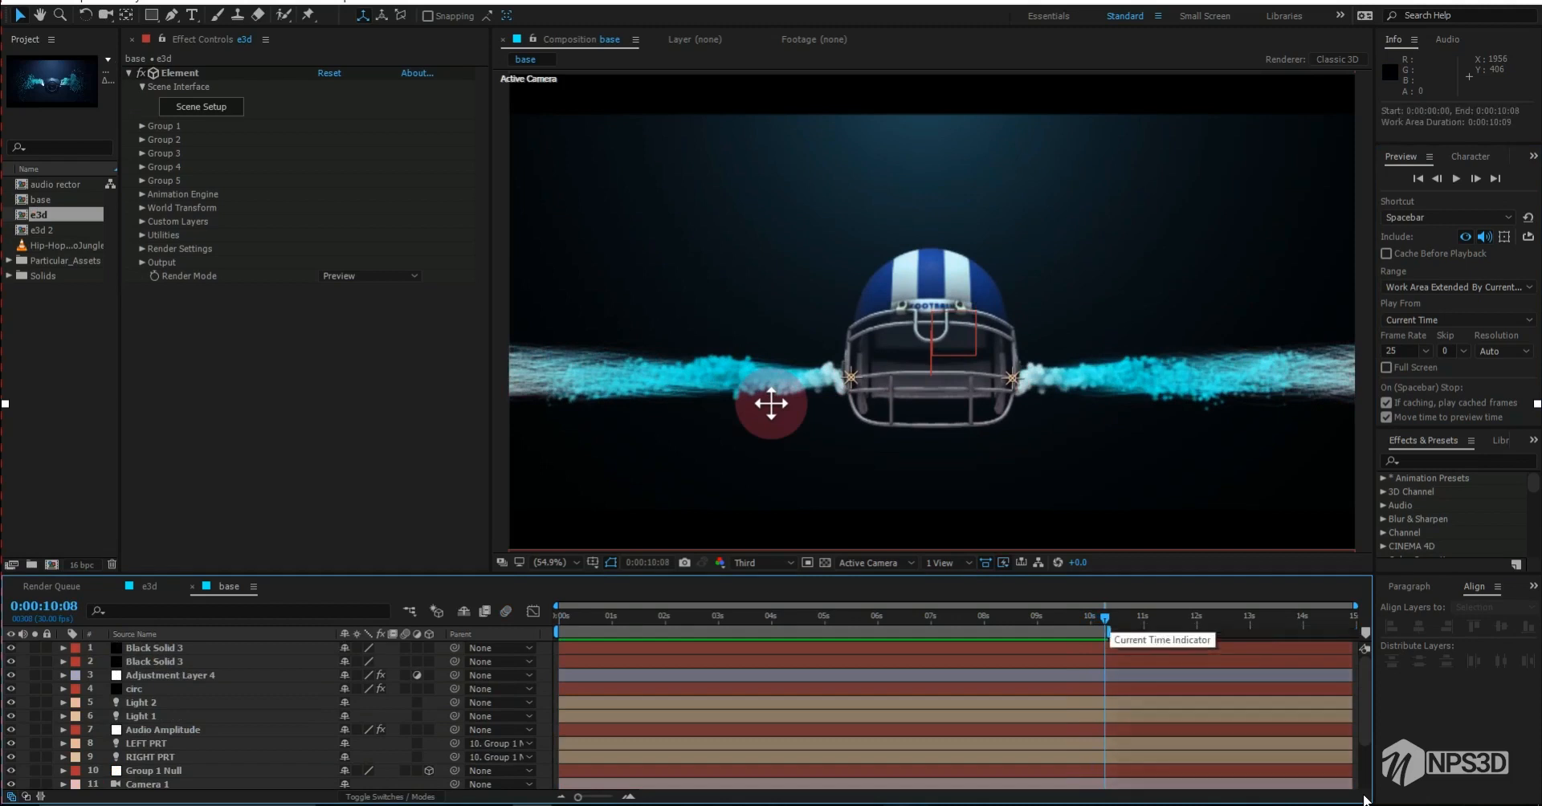
key(Home)
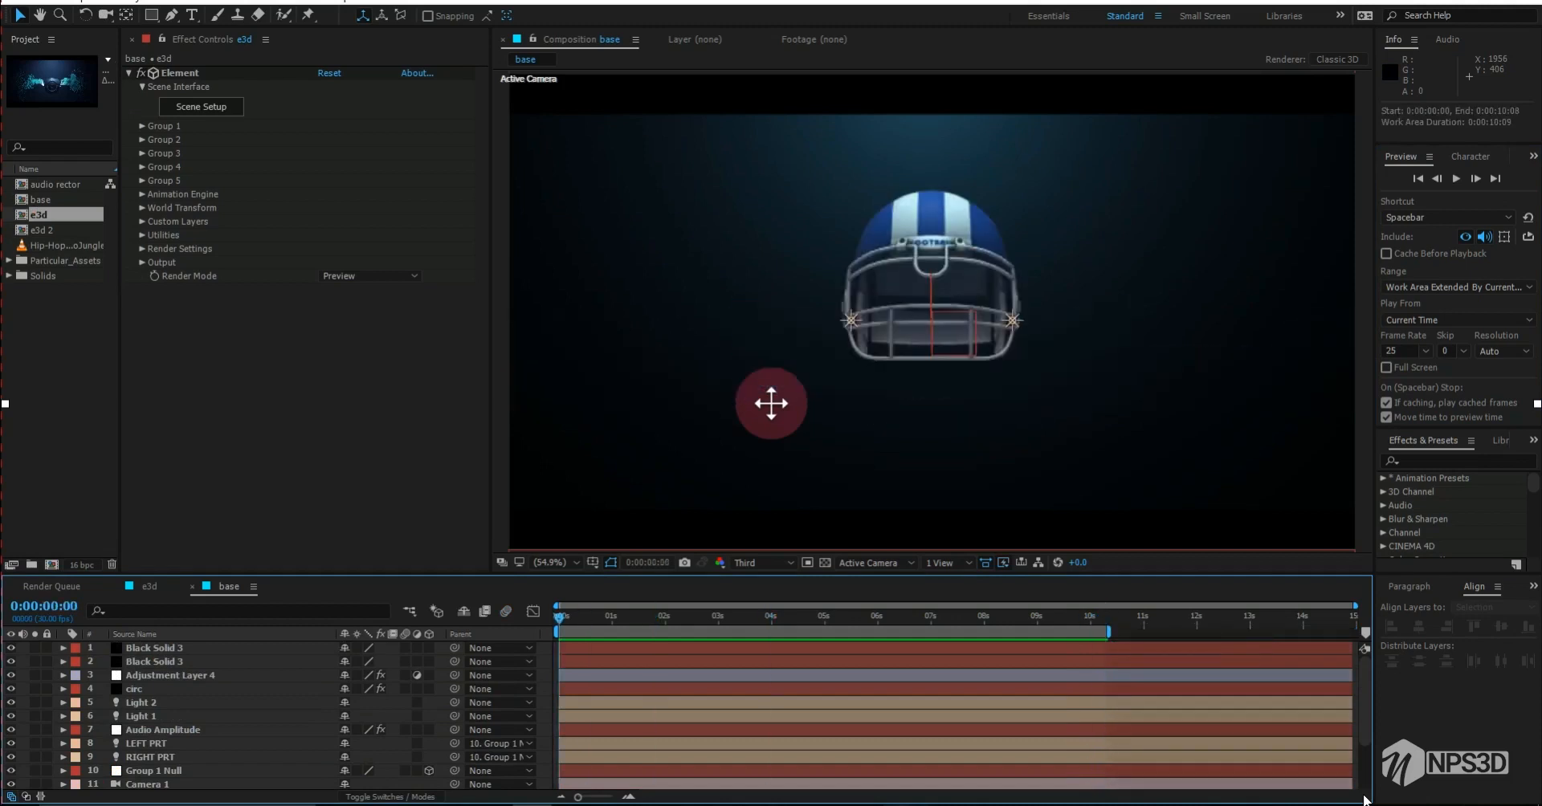
Step: Play the cached preview from the start to review the audio-reactive helmet and particle streams
key(space)
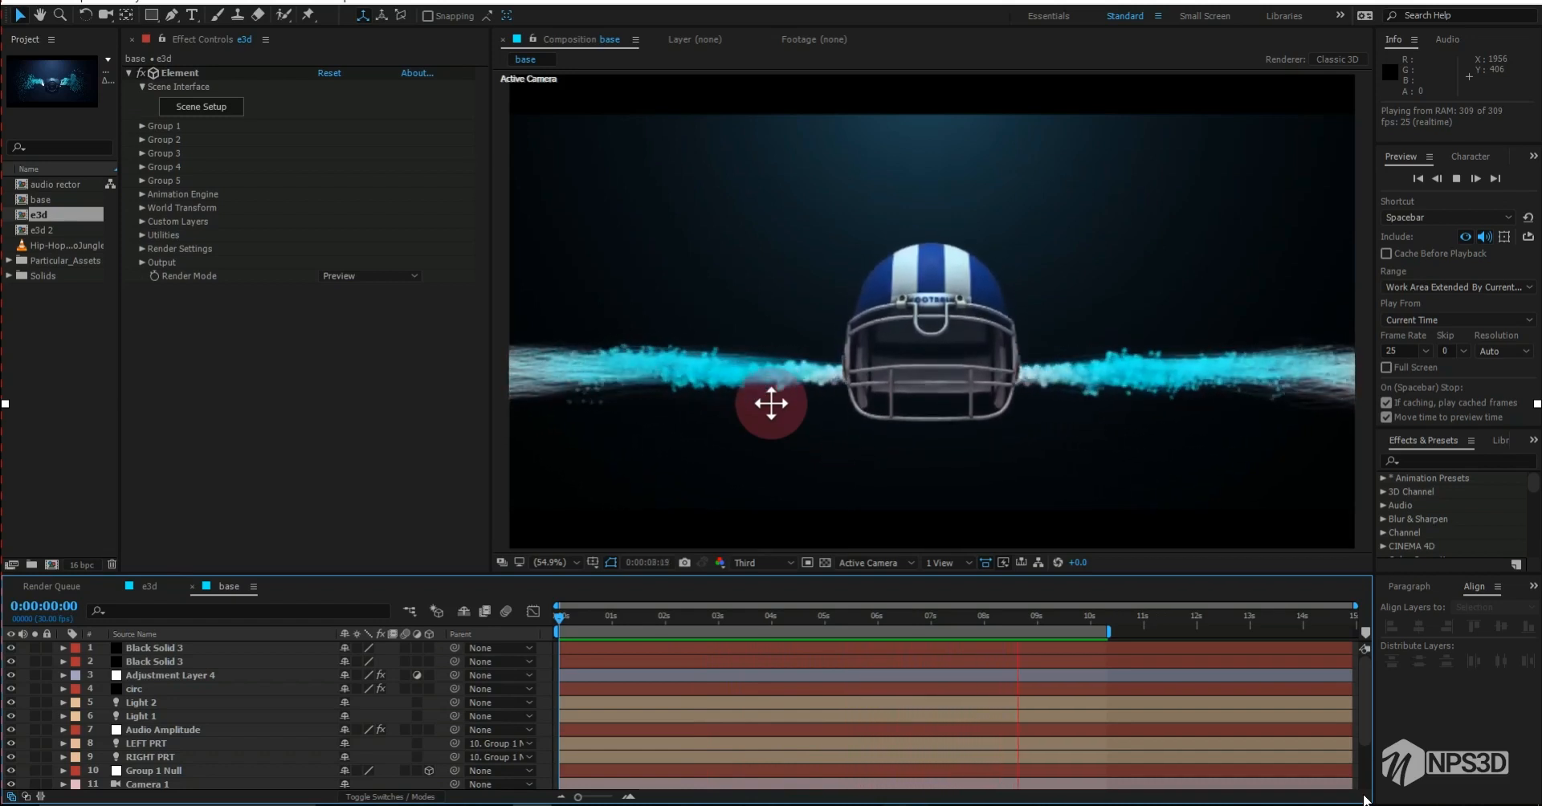
key(space)
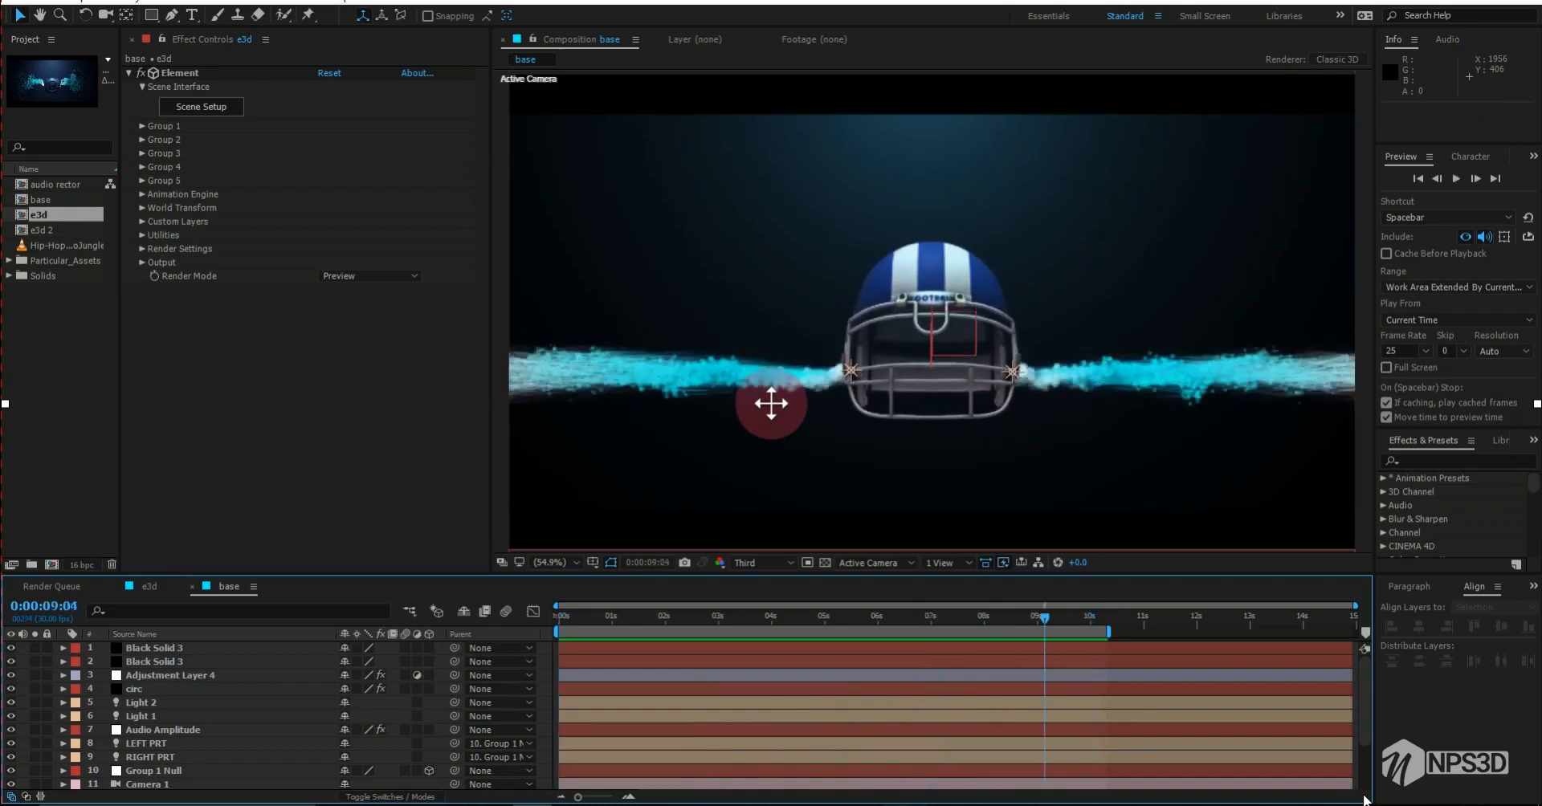
key(space)
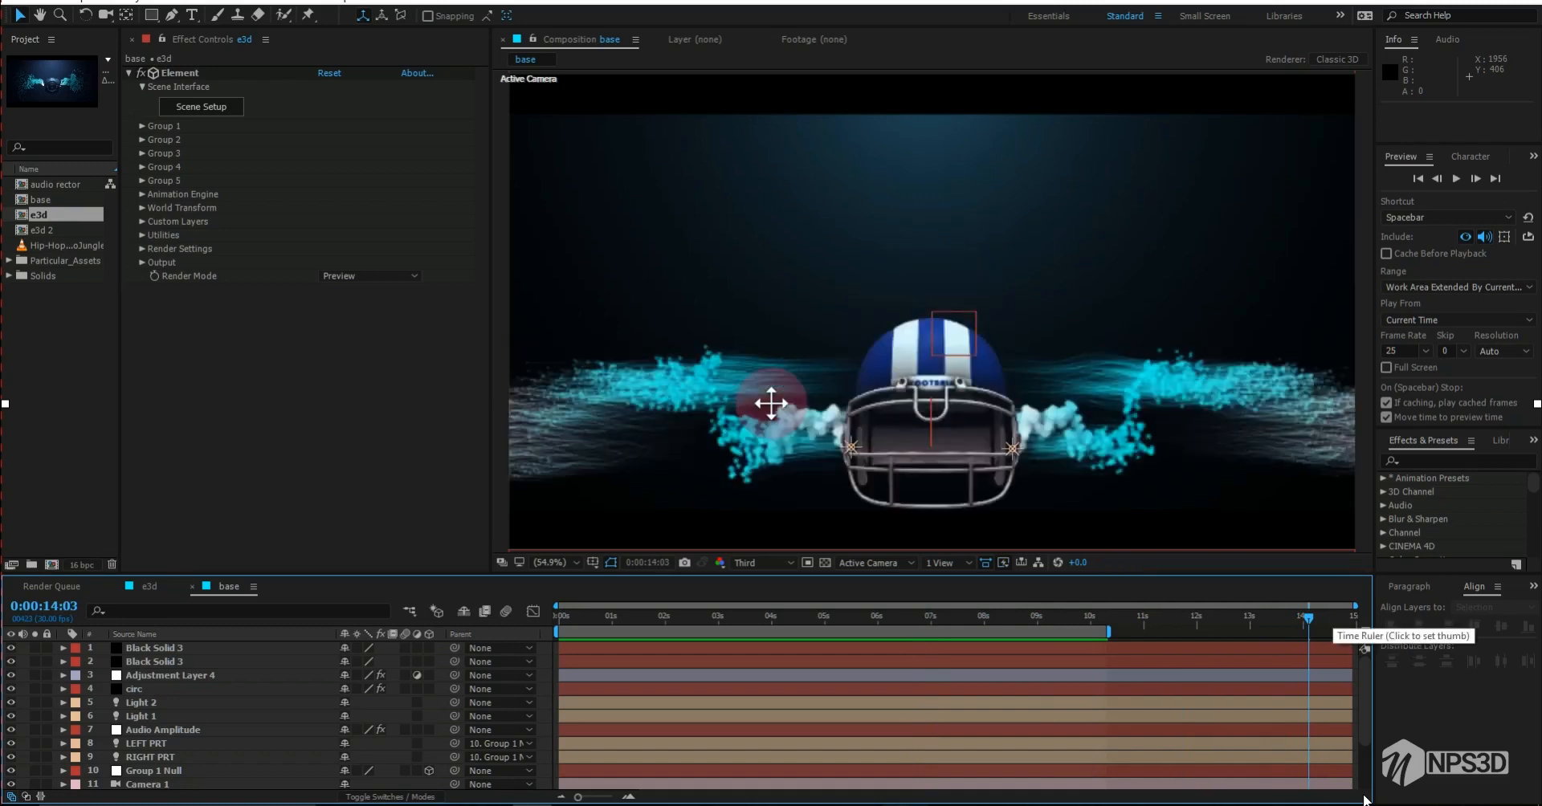
Step: Inspect the frame at 0:00:14:19 in Full resolution, collapse Element's Output settings and look over the lower layers
click(1335, 617)
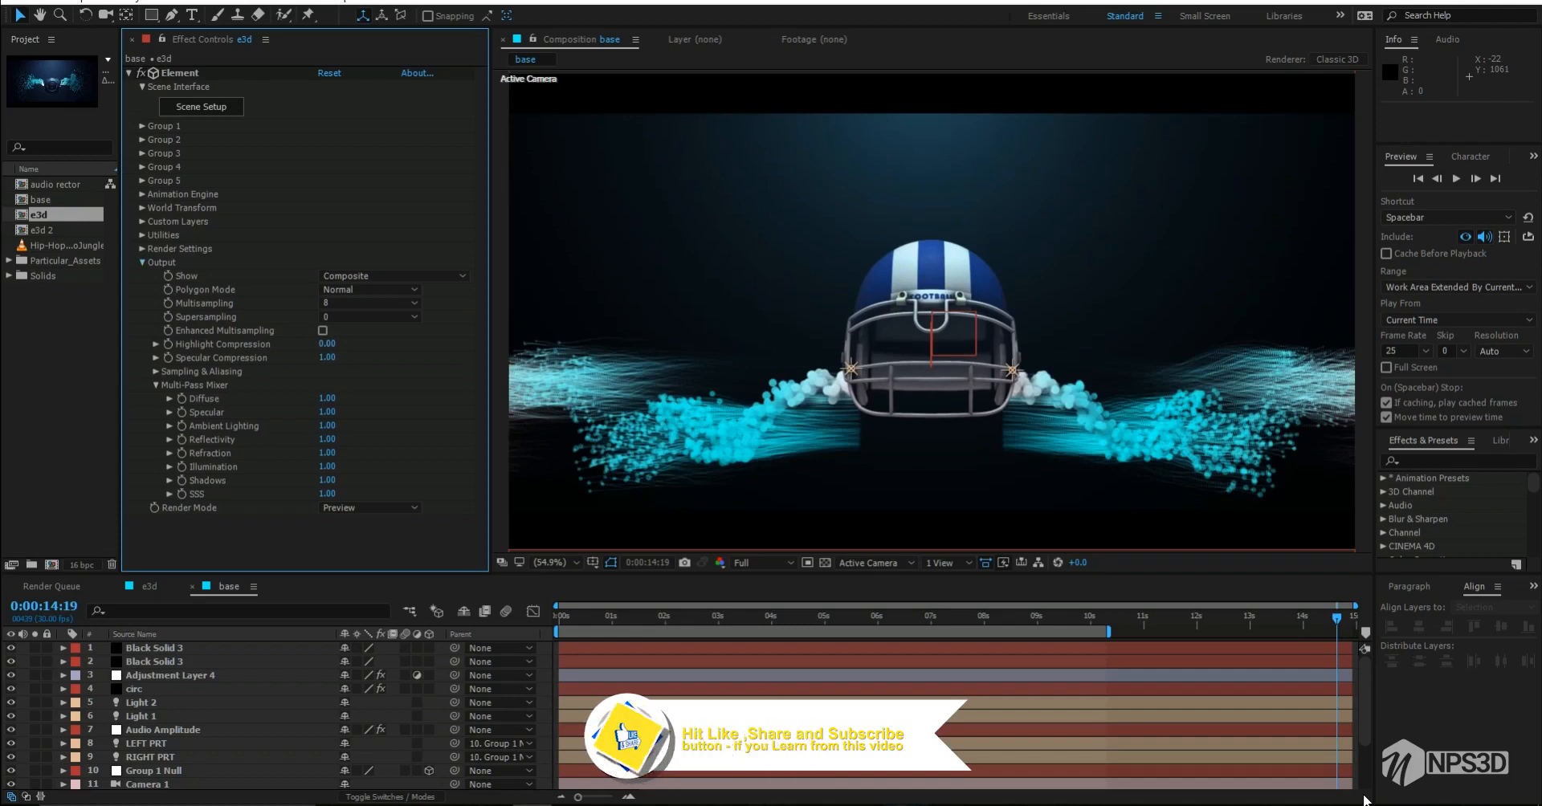
click(142, 263)
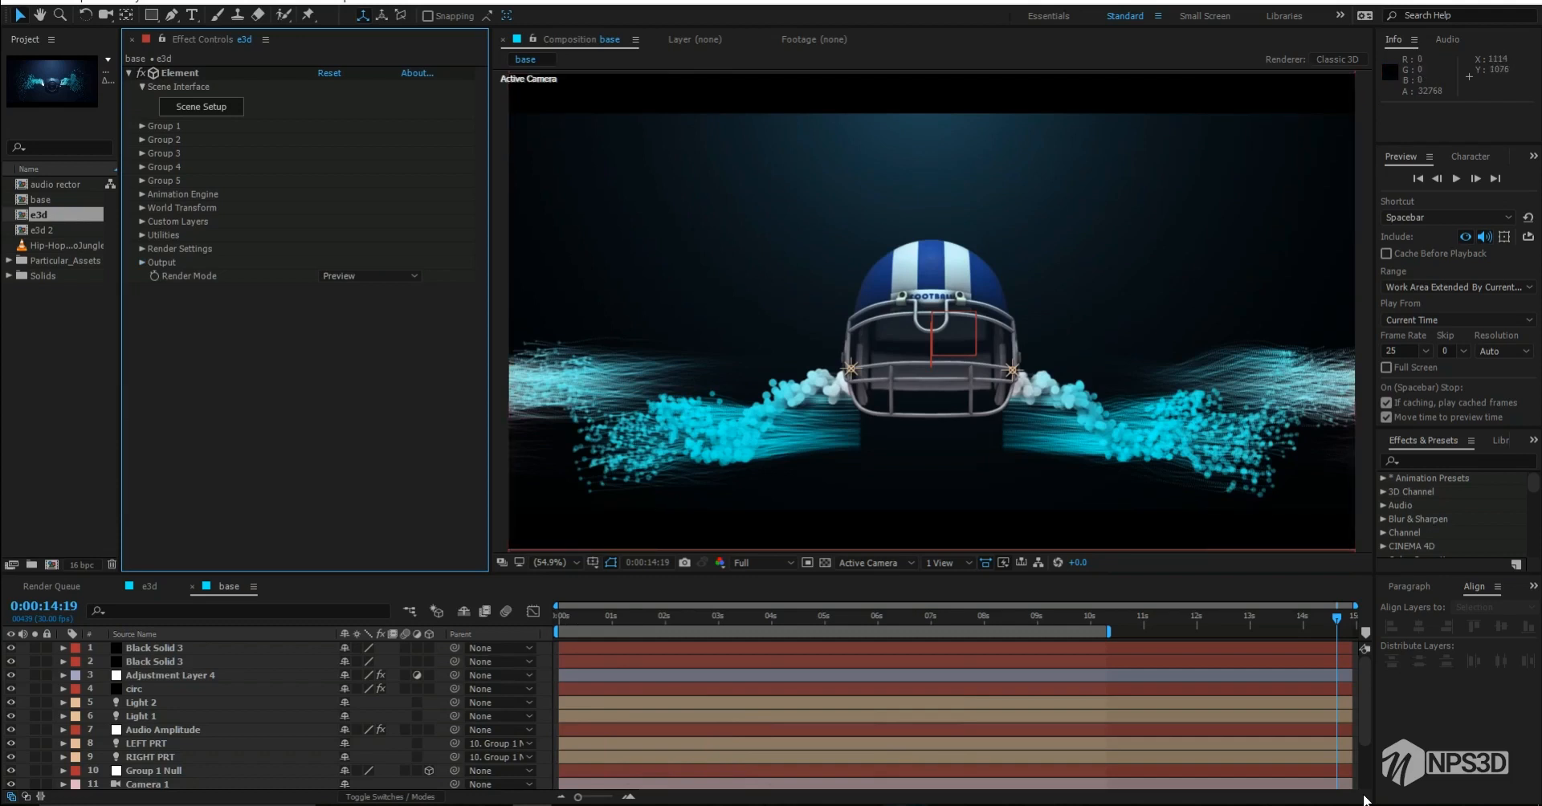
scroll(321, 715, down, 3)
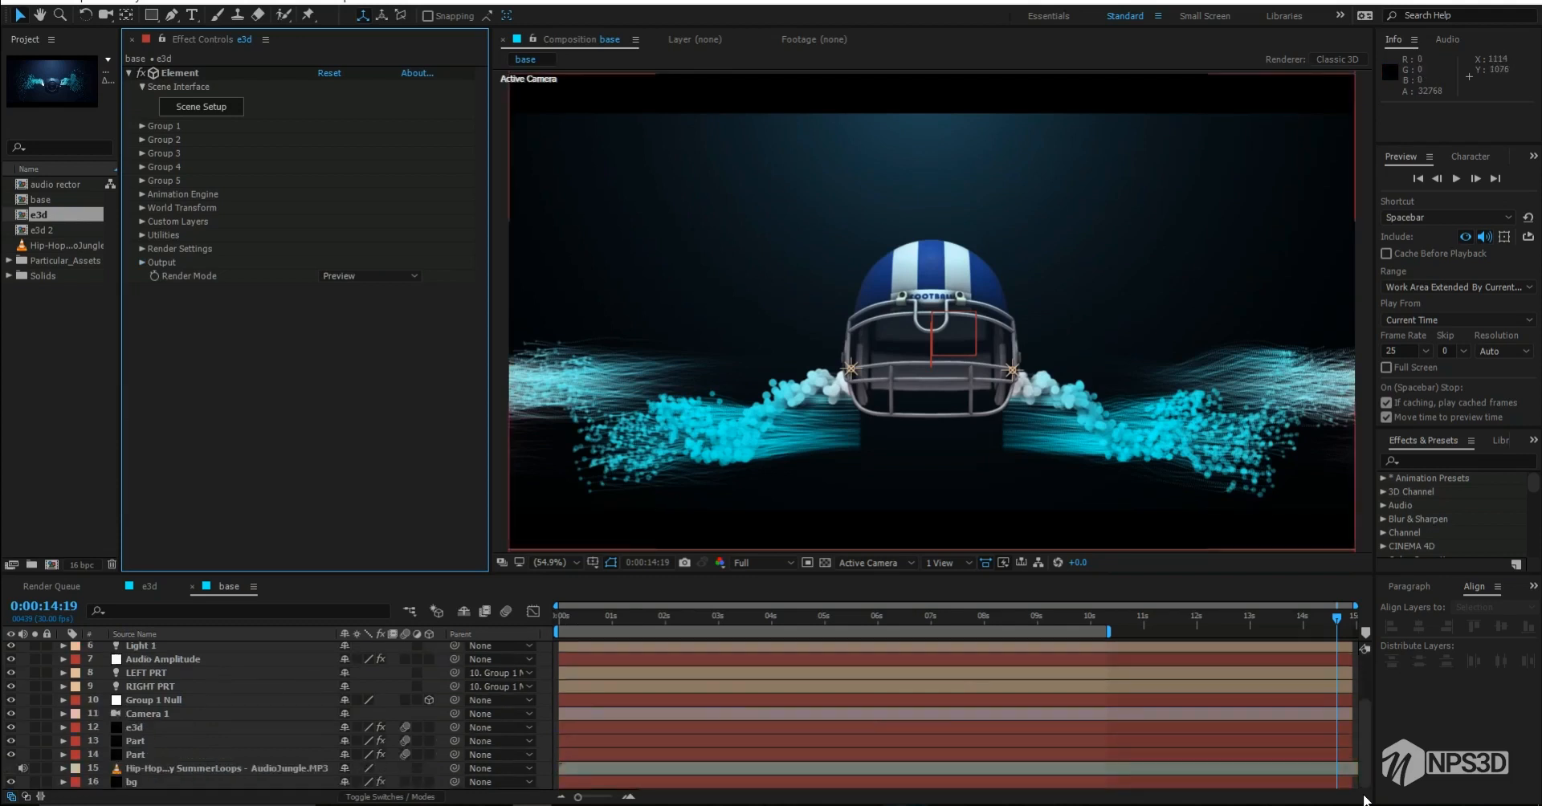